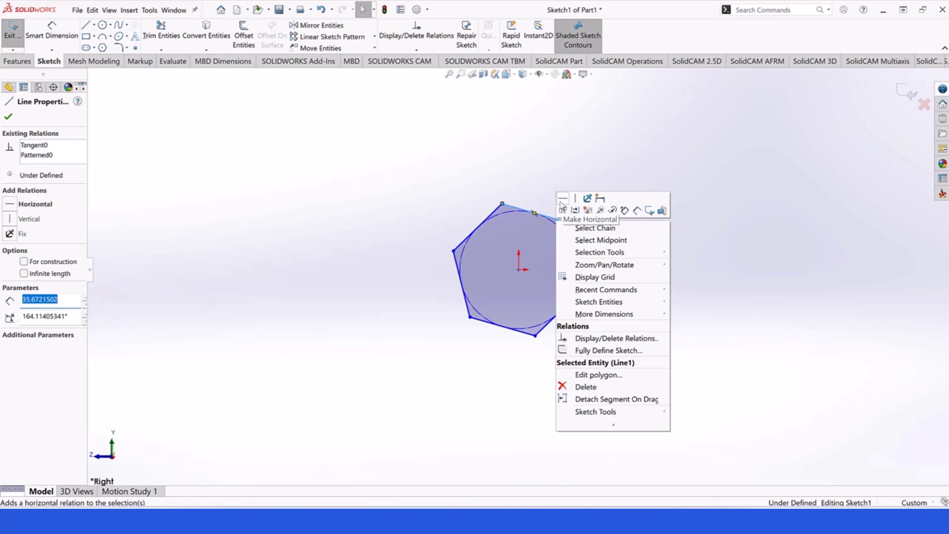
# Make the hexagon's upper edge horizontal and dimension its inscribed construction circle to a diameter of 60 mm.
pyautogui.click(562, 200)
pyautogui.click(549, 176)
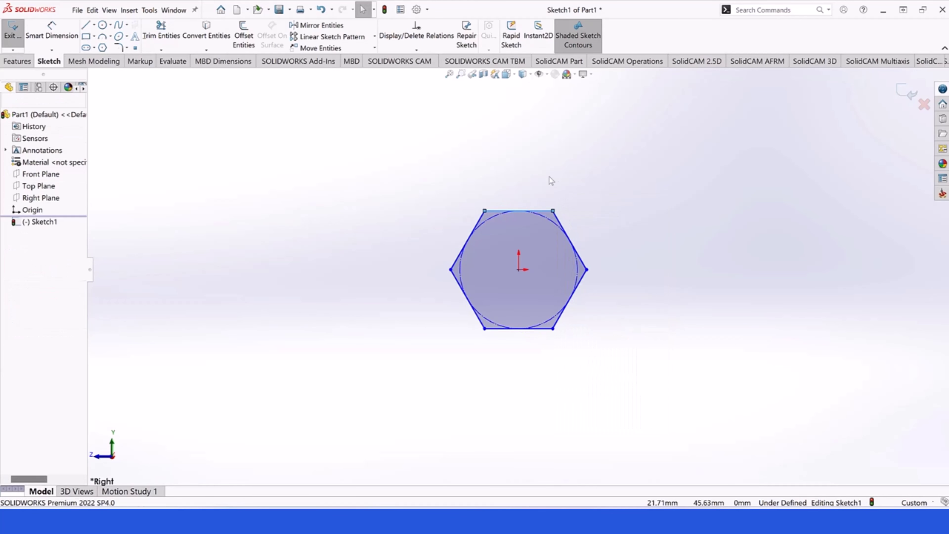
pyautogui.click(52, 33)
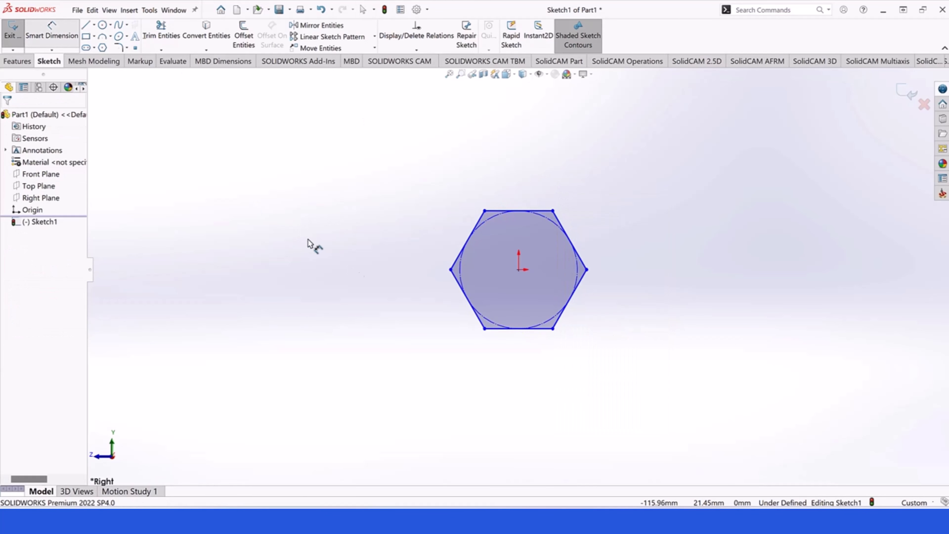
pyautogui.click(460, 268)
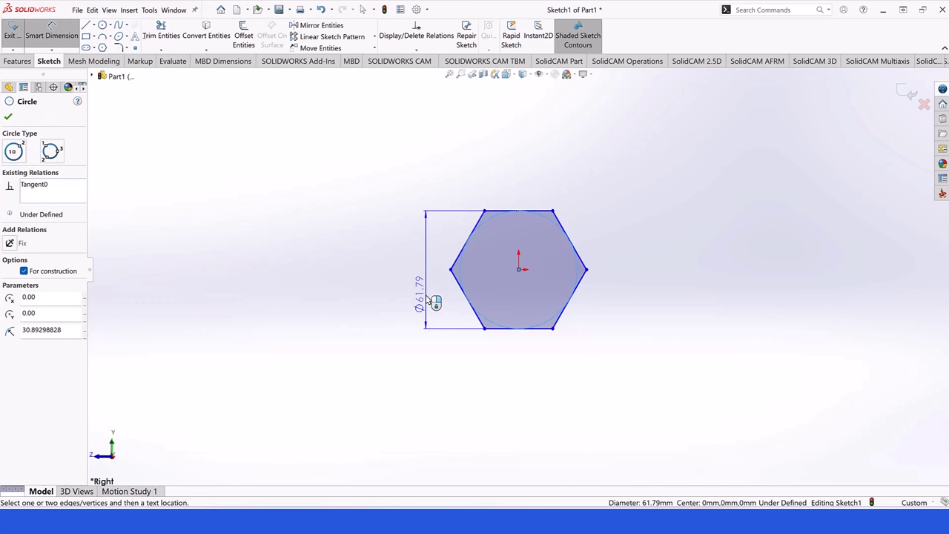
pyautogui.click(428, 299)
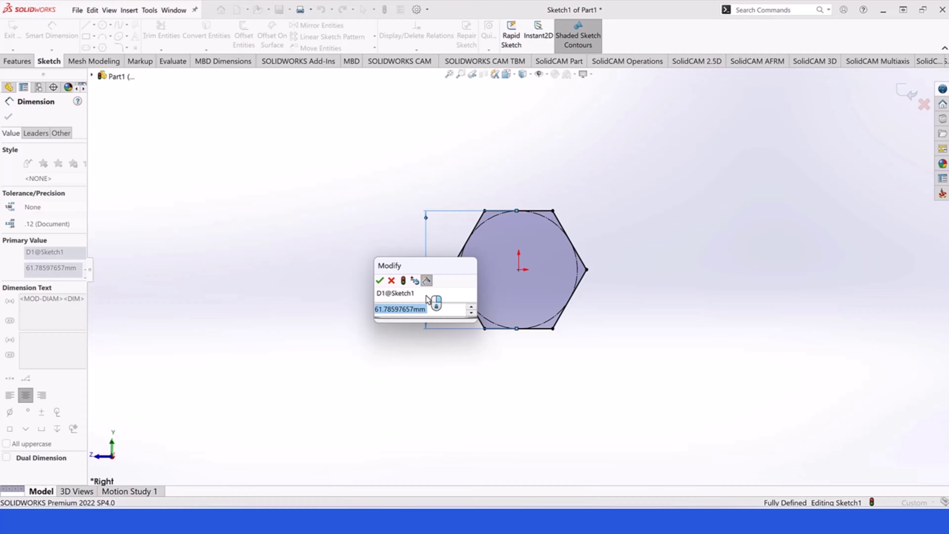
pyautogui.write('60')
pyautogui.press('Return')
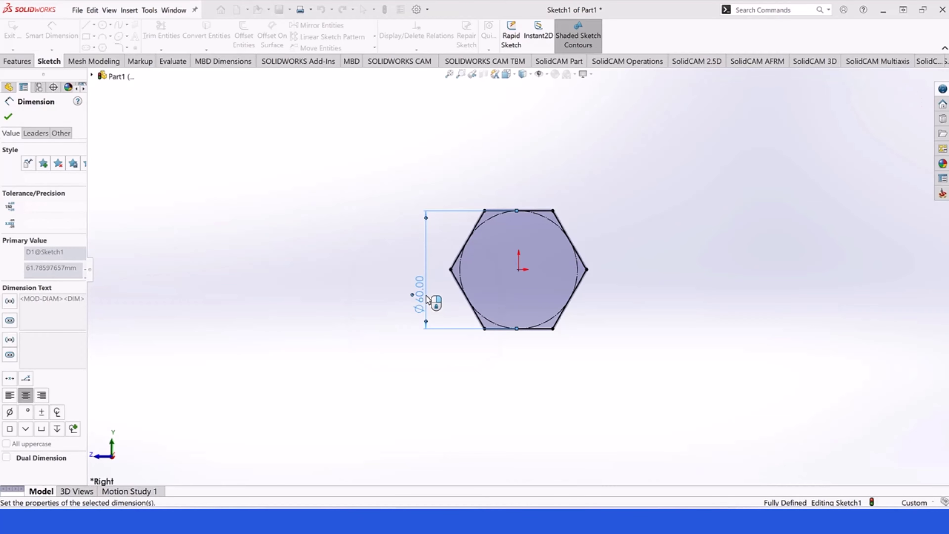
pyautogui.press('Escape')
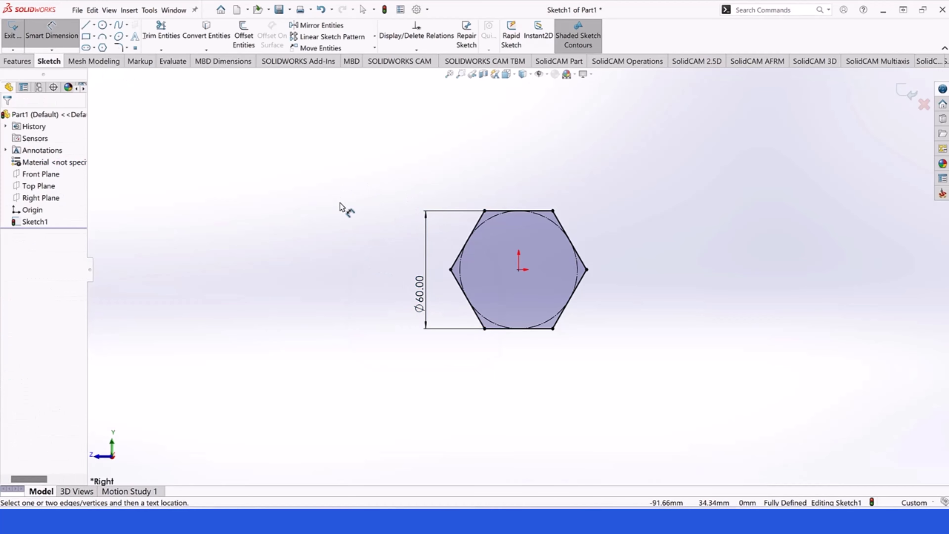
# Extrude the hexagon sketch as a blind boss 30 mm deep in the reversed direction.
pyautogui.moveTo(339, 205)
pyautogui.mouseDown(button='middle')
pyautogui.moveTo(403, 245)
pyautogui.moveTo(390, 259)
pyautogui.mouseUp(button='middle')
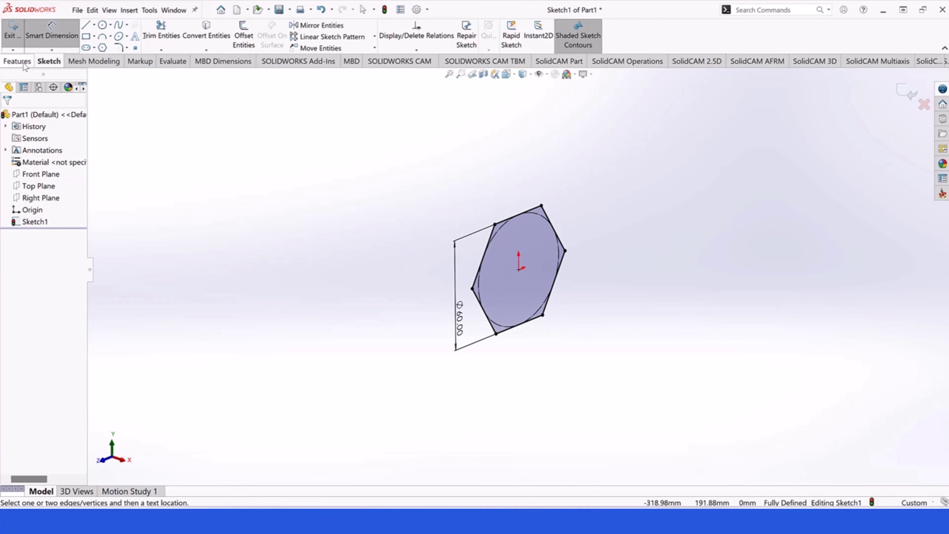
pyautogui.click(23, 55)
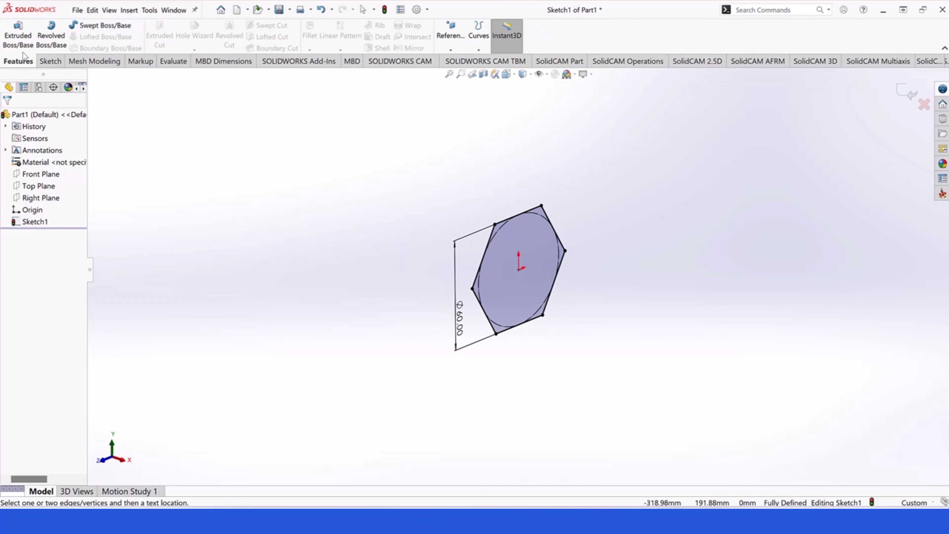
pyautogui.click(18, 37)
pyautogui.click(9, 173)
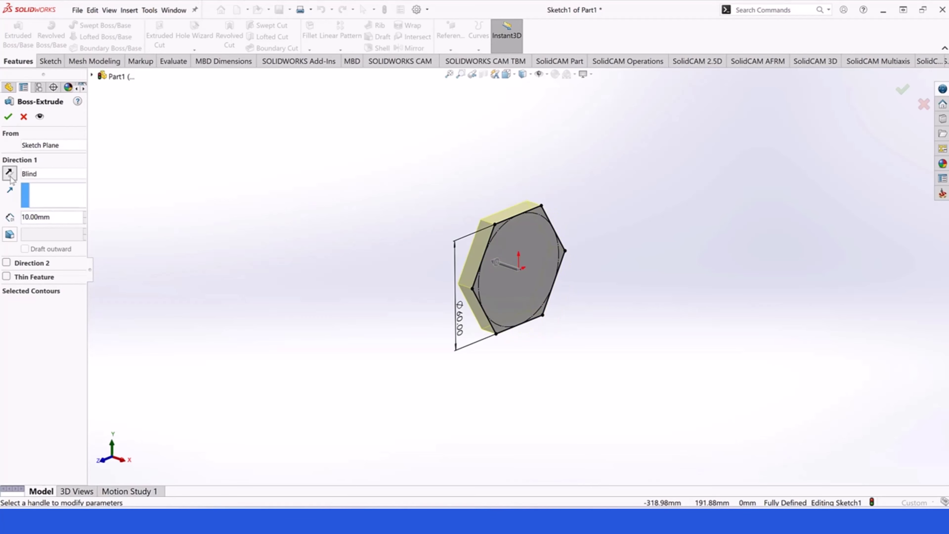
pyautogui.moveTo(60, 220); pyautogui.dragTo(5, 219)
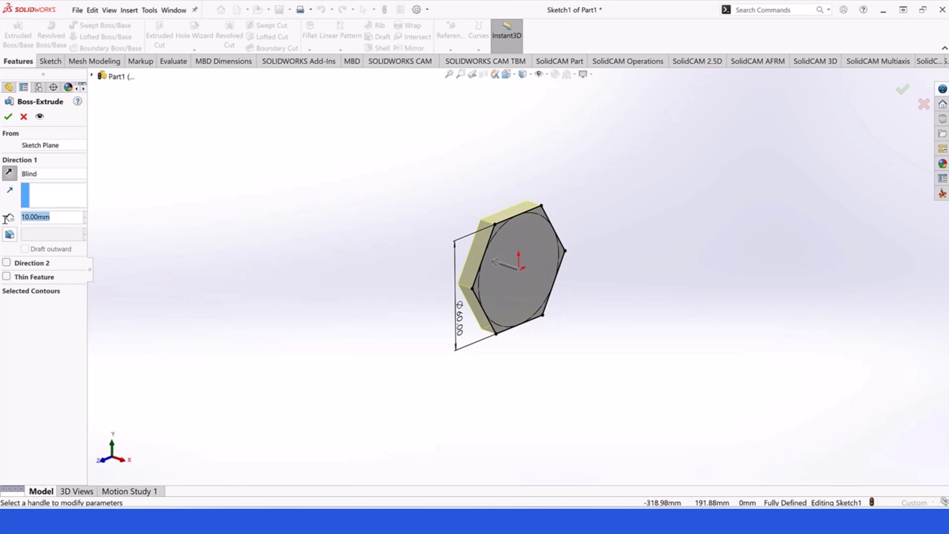
pyautogui.write('30')
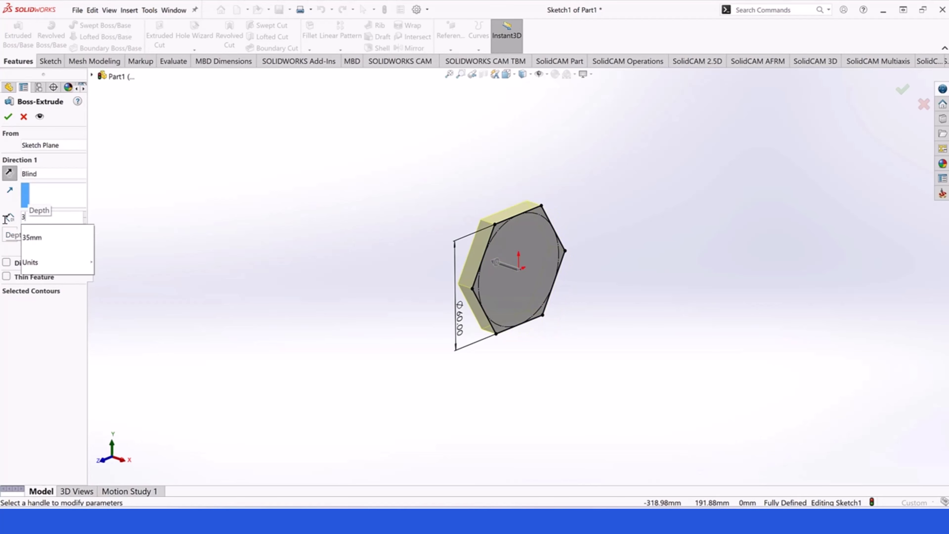
pyautogui.press('Return')
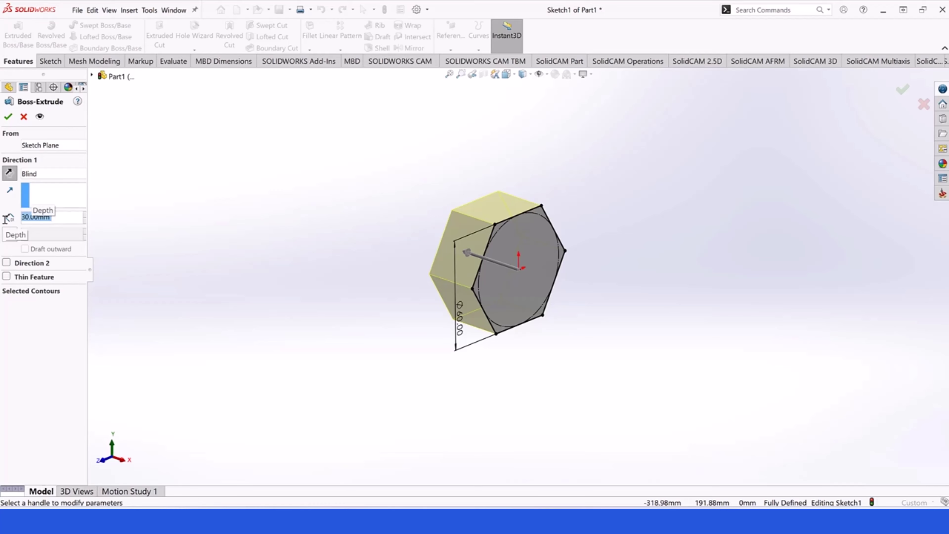
pyautogui.click(8, 116)
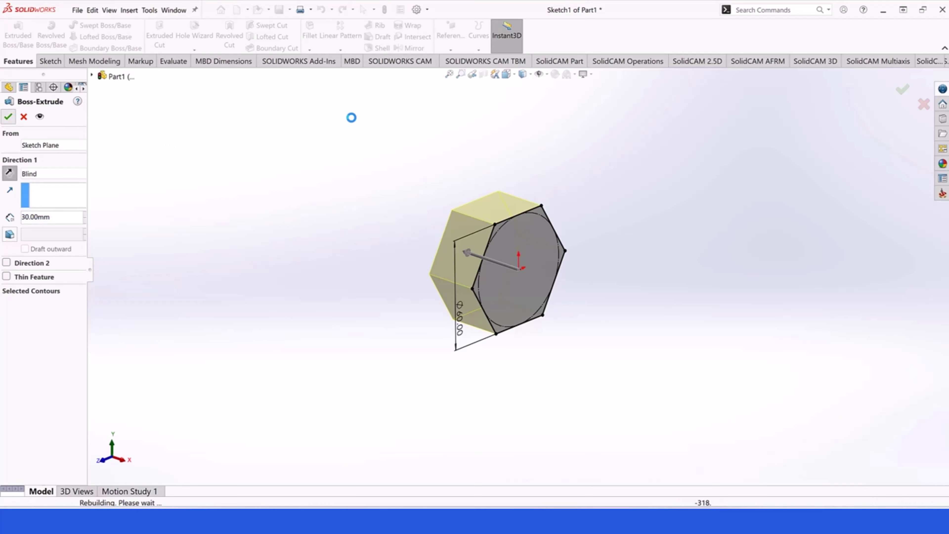
pyautogui.click(352, 151)
# Start a sketch on the hexagonal boss's end face opposite the original sketch plane and draw an origin-centred circle about 81 mm in diameter.
pyautogui.moveTo(385, 179); pyautogui.dragTo(476, 242, button='middle')
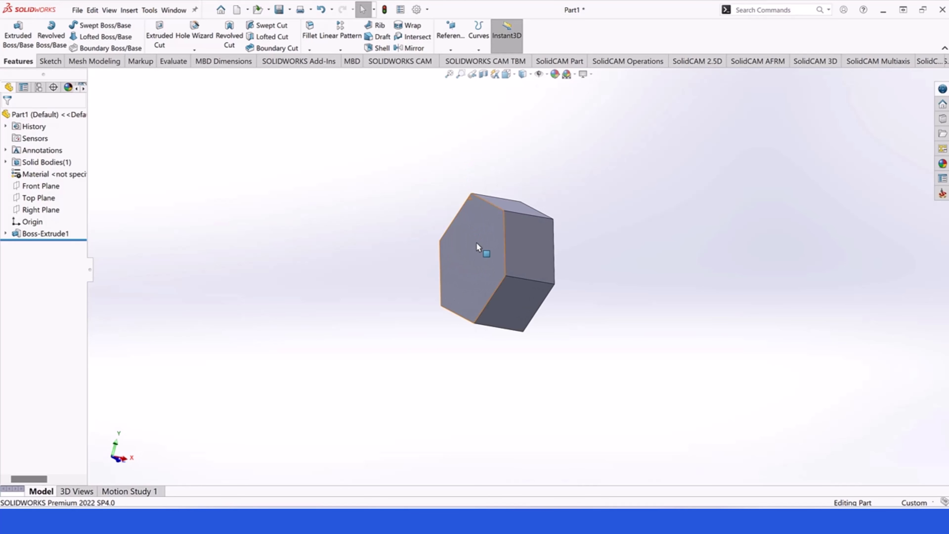
pyautogui.click(476, 242)
pyautogui.click(506, 229)
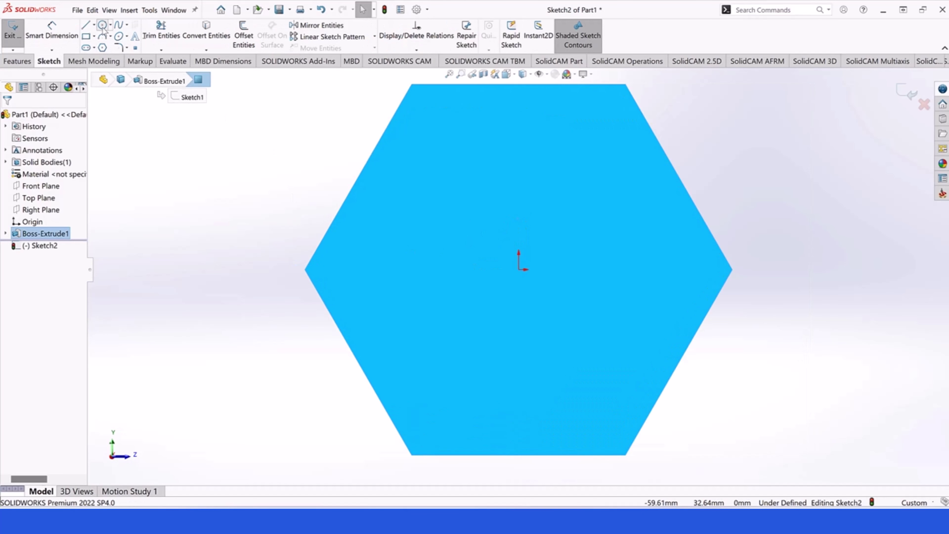
pyautogui.click(102, 25)
pyautogui.click(520, 269)
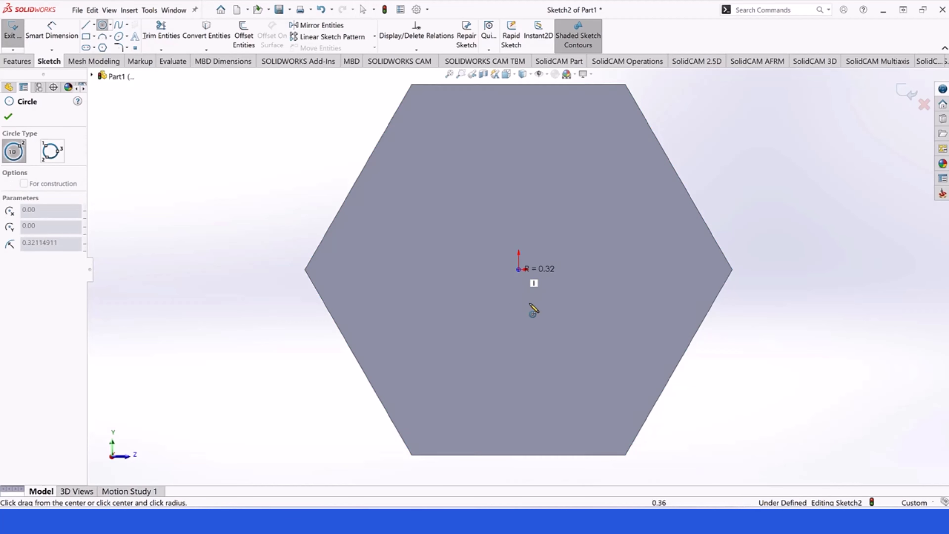
pyautogui.scroll(-4, 534, 309)
pyautogui.scroll(6, 534, 312)
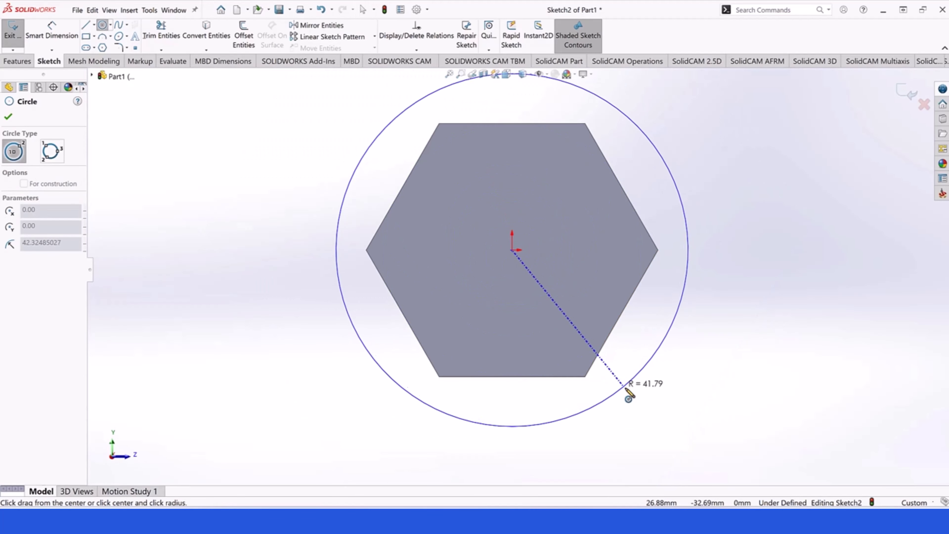
pyautogui.click(620, 381)
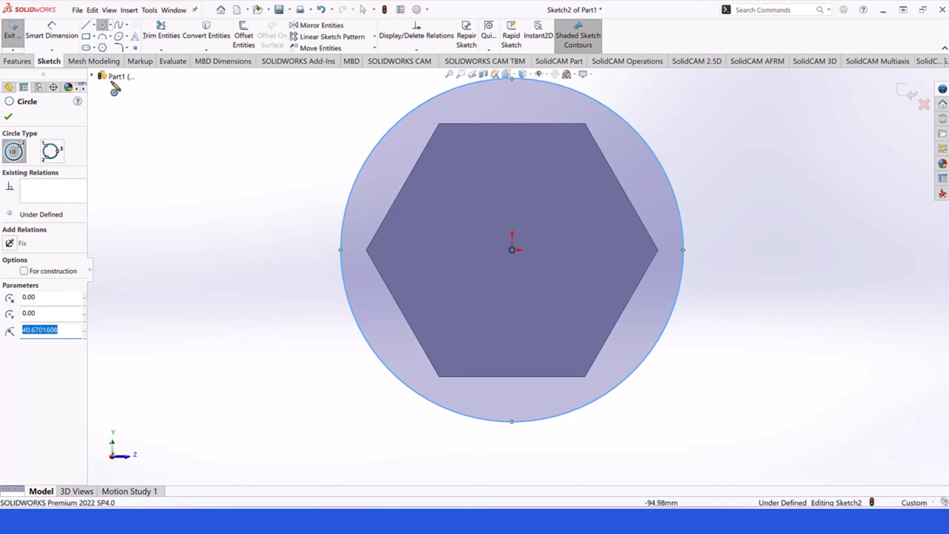
# Dimension the circle around the hexagon to a diameter of 80 mm.
pyautogui.click(53, 31)
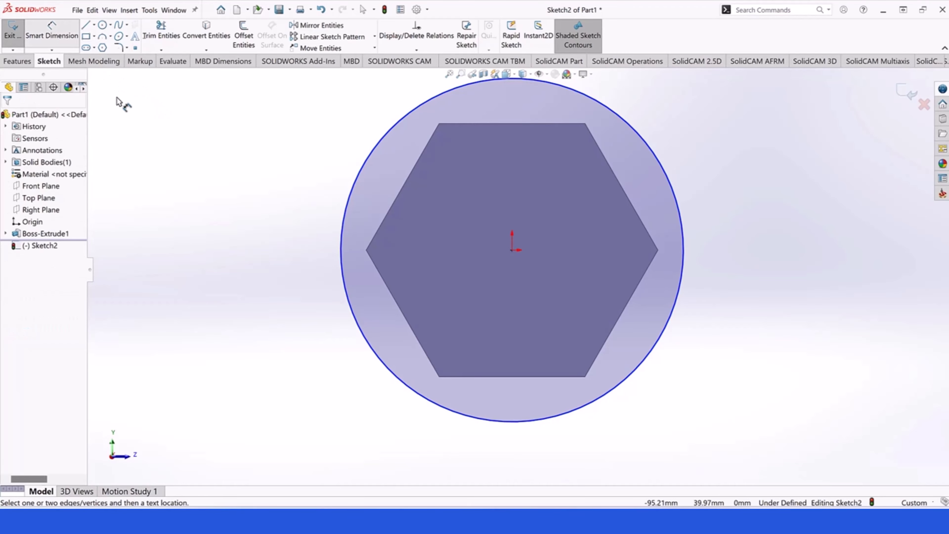
pyautogui.click(322, 259)
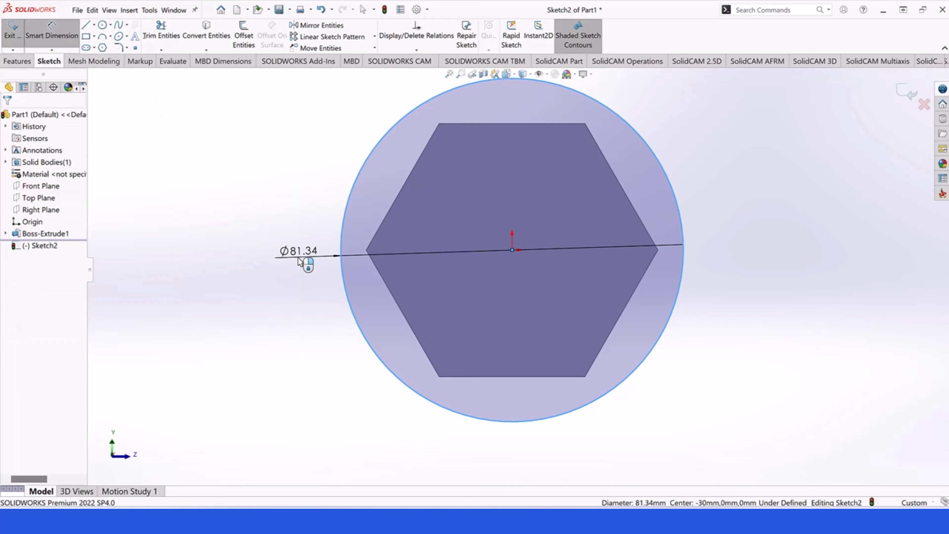
pyautogui.click(299, 262)
pyautogui.write('80')
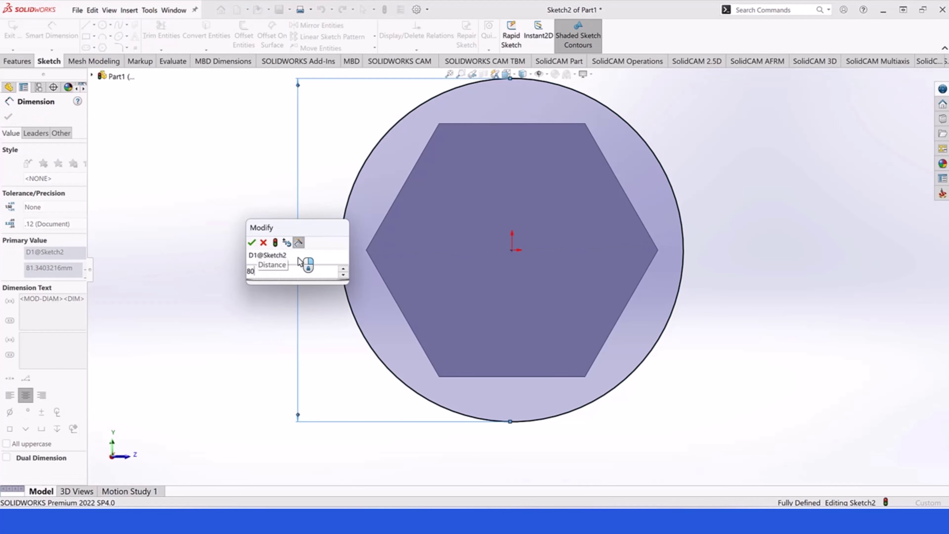
pyautogui.press('Return')
pyautogui.click(279, 267)
pyautogui.scroll(1, 279, 268)
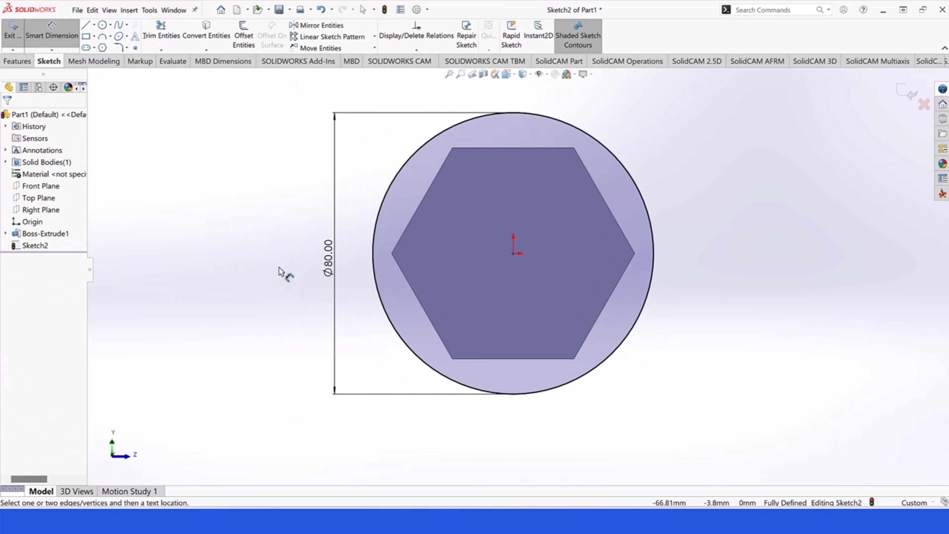
pyautogui.scroll(2, 279, 268)
# Extrude the circle 50 mm away from the hexagonal boss, merging the result with the existing body.
pyautogui.moveTo(539, 287); pyautogui.dragTo(486, 303, button='middle')
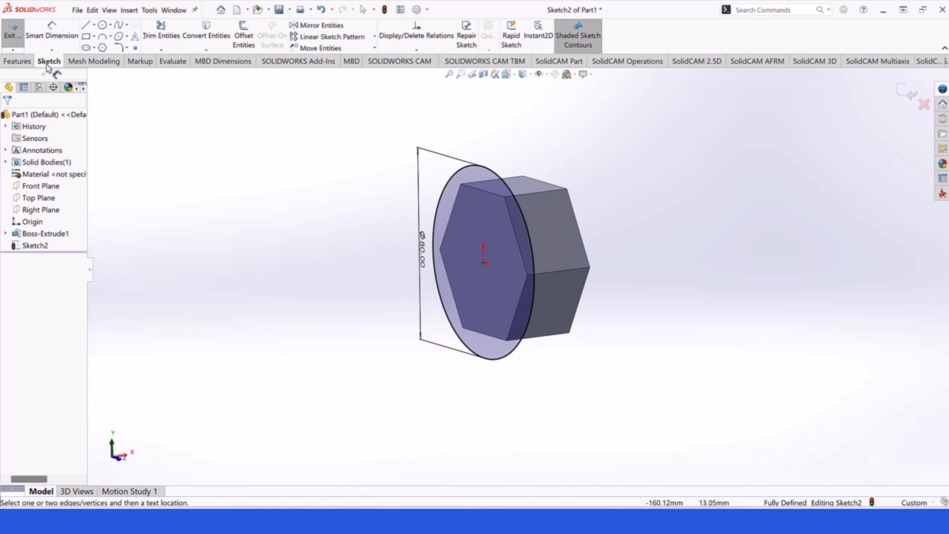
pyautogui.click(15, 62)
pyautogui.click(18, 37)
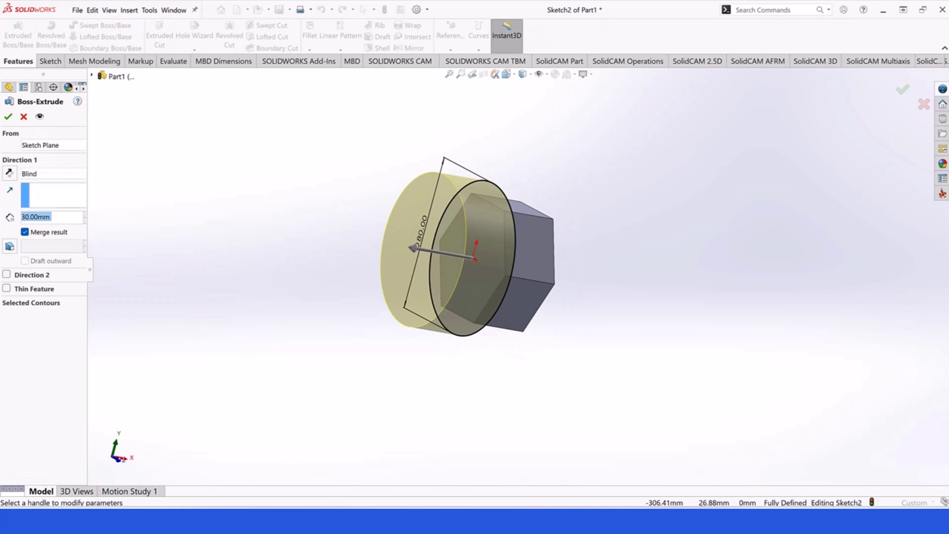
pyautogui.click(120, 210)
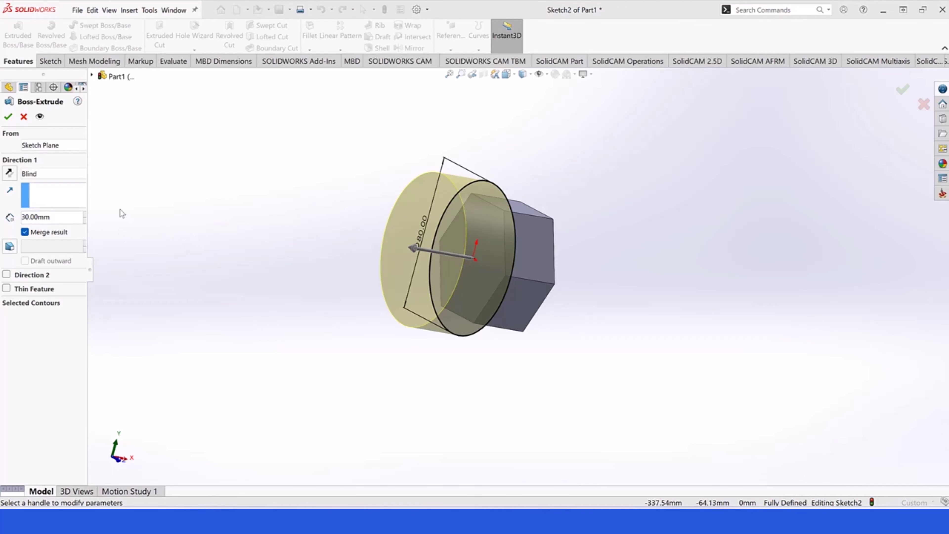
pyautogui.doubleClick(64, 217)
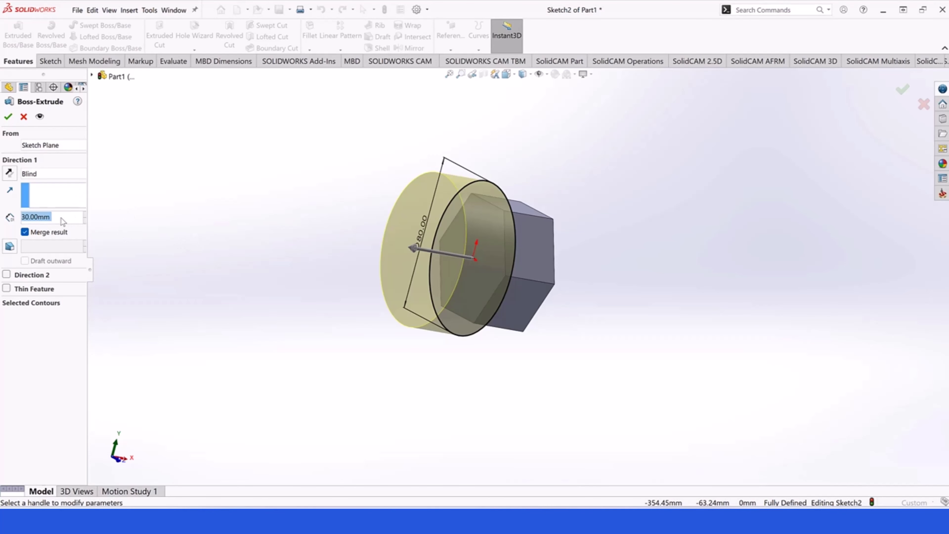
pyautogui.write('50')
pyautogui.press('Return')
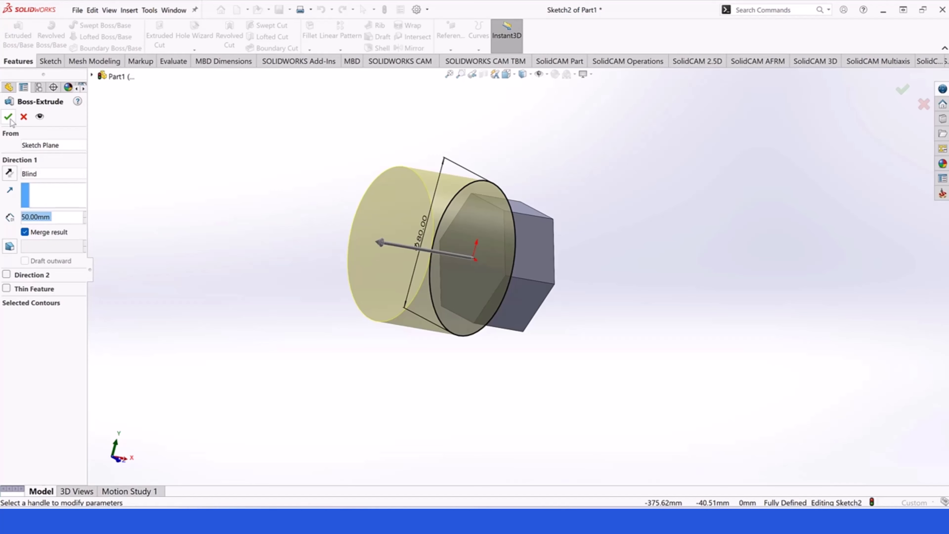
pyautogui.press('Return')
pyautogui.click(595, 215)
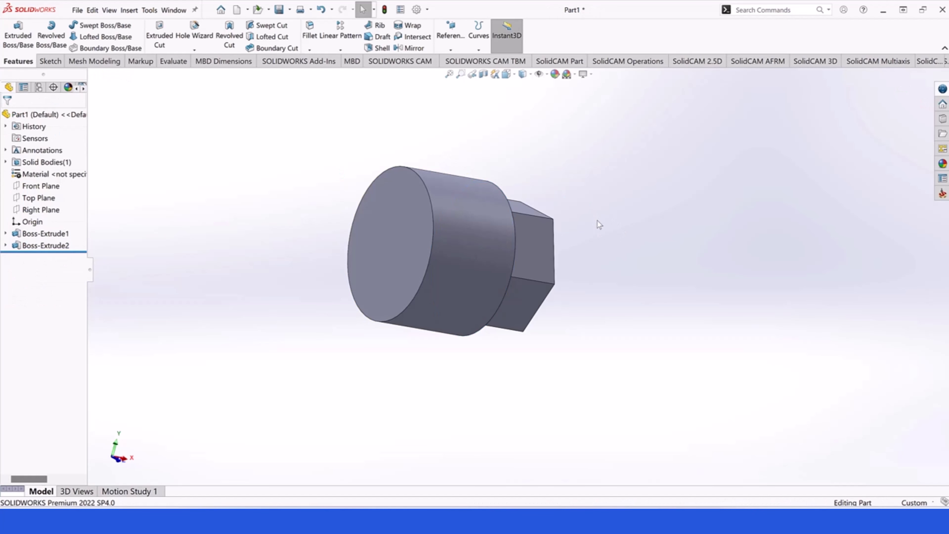
# Fillet all six edges of the hexagonal boss's outer end face with a symmetric 10 mm radius.
pyautogui.moveTo(541, 224); pyautogui.dragTo(513, 247, button='middle')
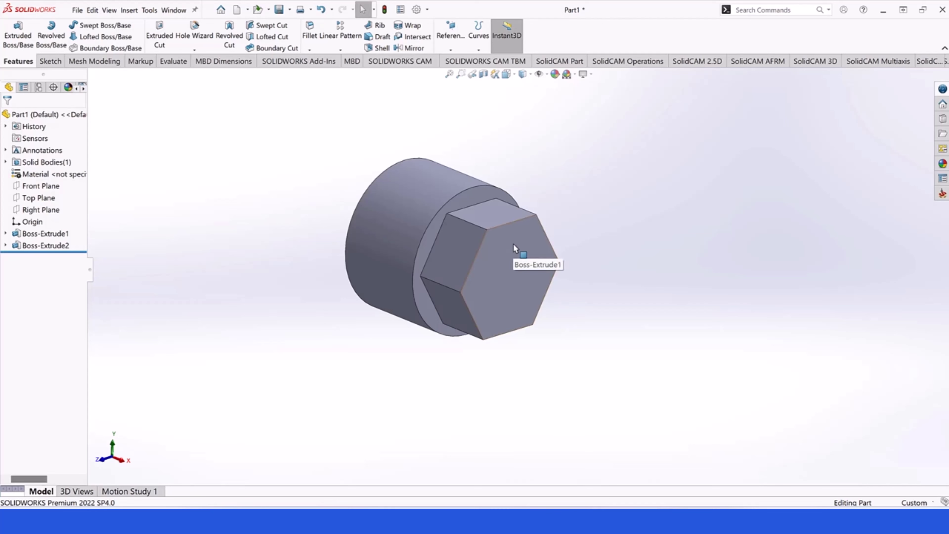
pyautogui.scroll(-2, 508, 154)
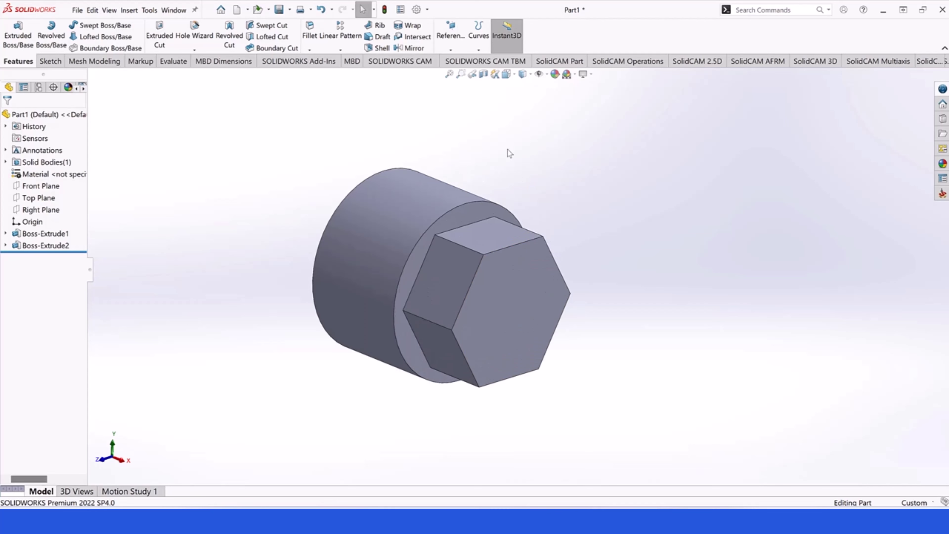
pyautogui.moveTo(539, 212); pyautogui.dragTo(545, 226, button='middle')
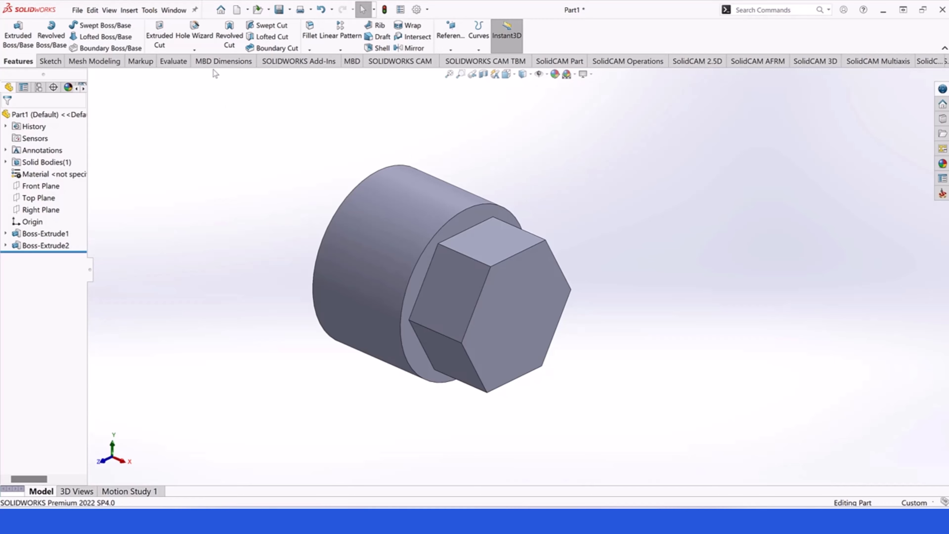
pyautogui.click(313, 29)
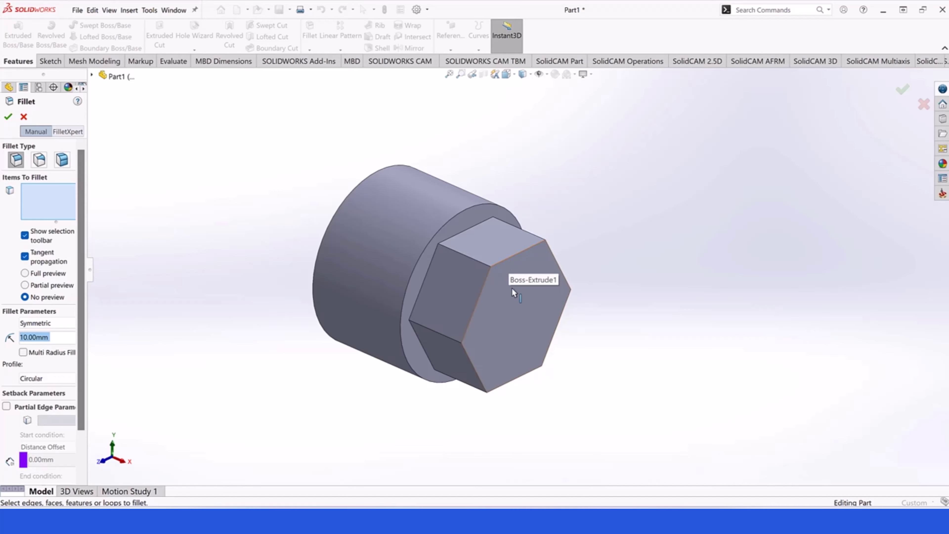
pyautogui.click(506, 261)
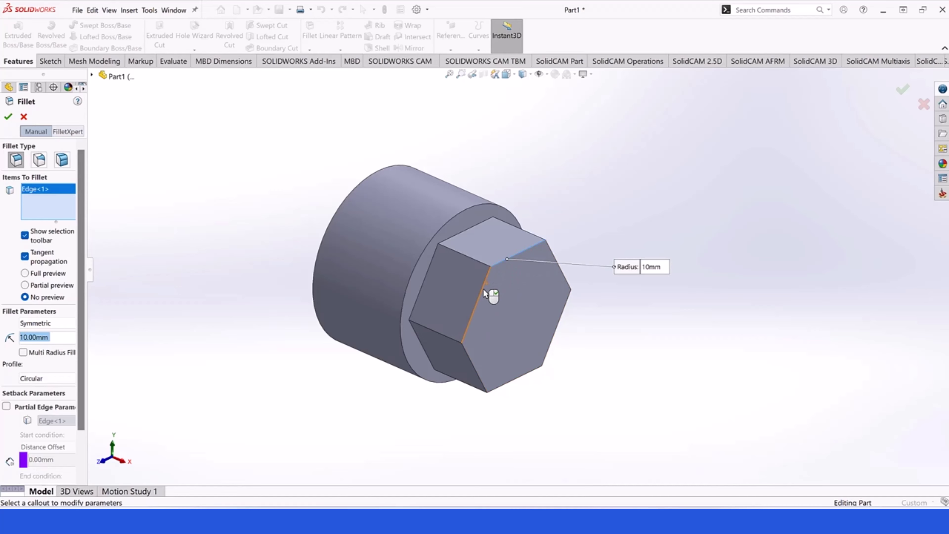
pyautogui.click(480, 291)
pyautogui.click(473, 365)
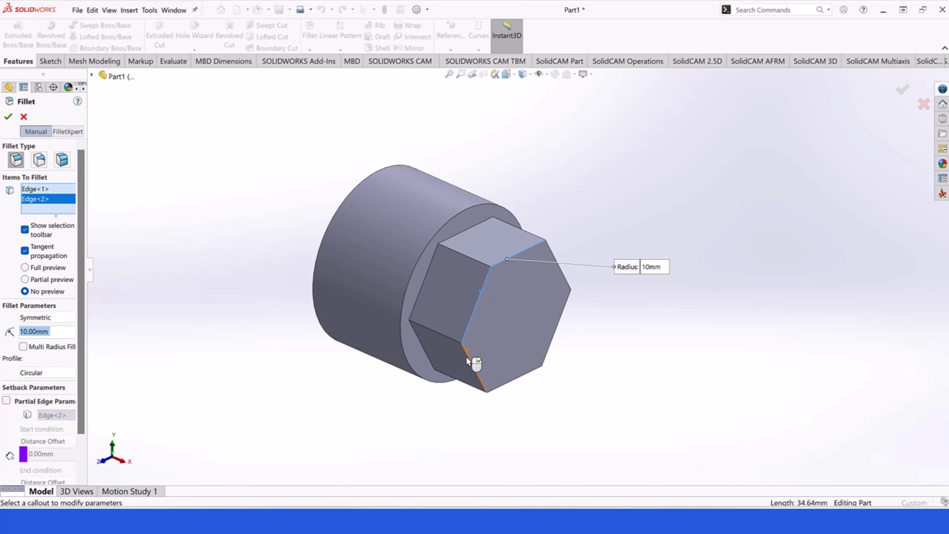
pyautogui.click(560, 329)
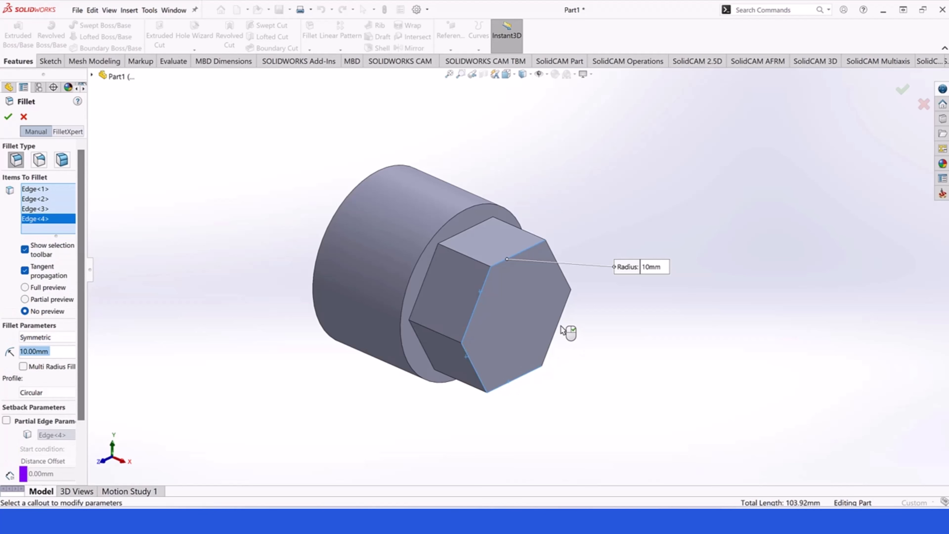
pyautogui.click(560, 328)
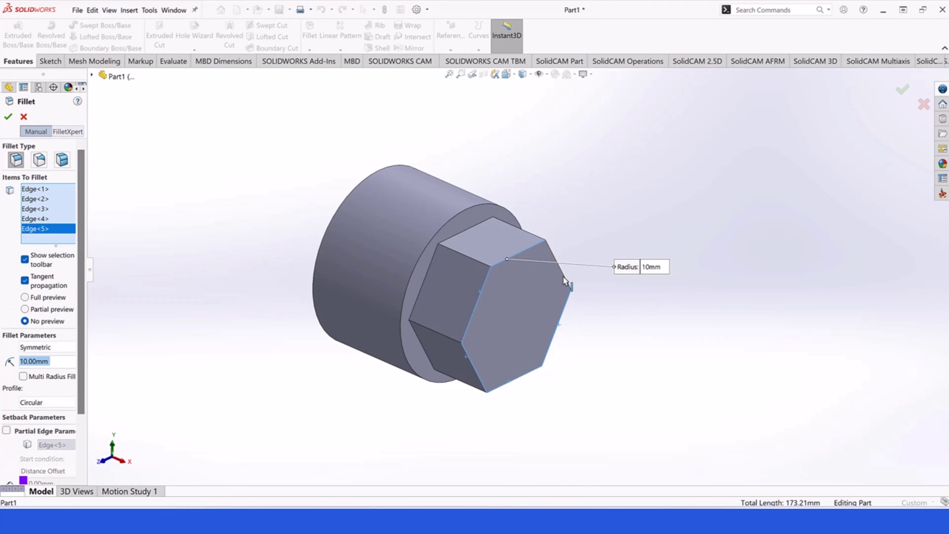
pyautogui.click(564, 276)
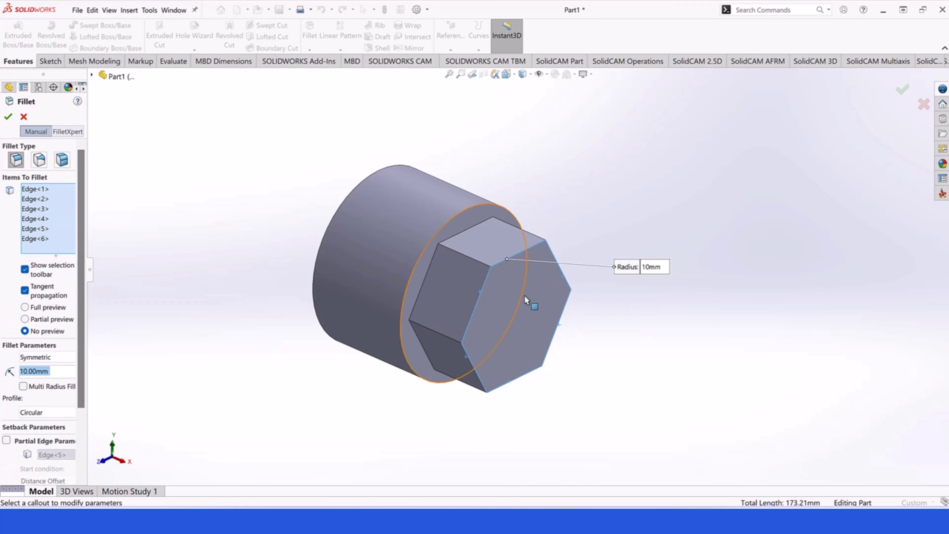
pyautogui.click(7, 117)
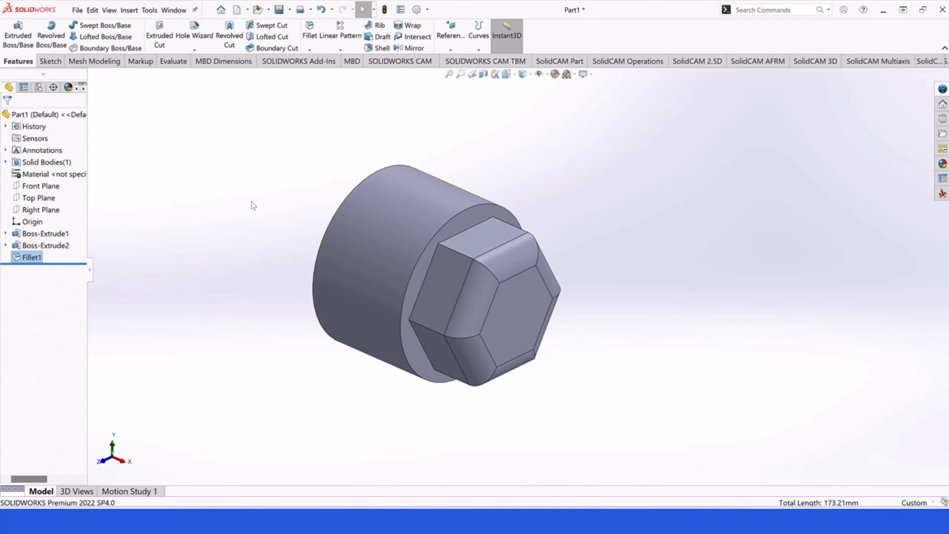
# Reopen the fillet feature's definition to review its selected edges and radius.
pyautogui.rightClick(33, 258)
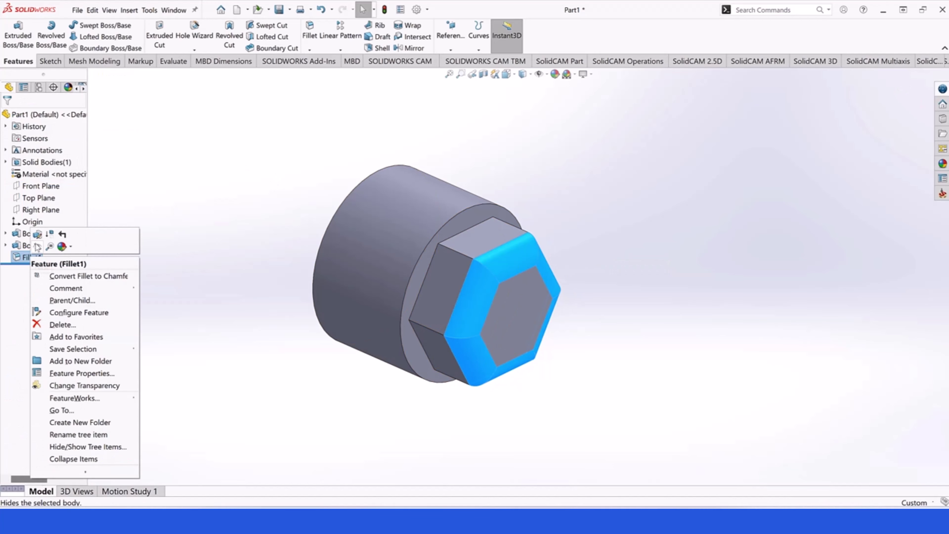
pyautogui.click(35, 236)
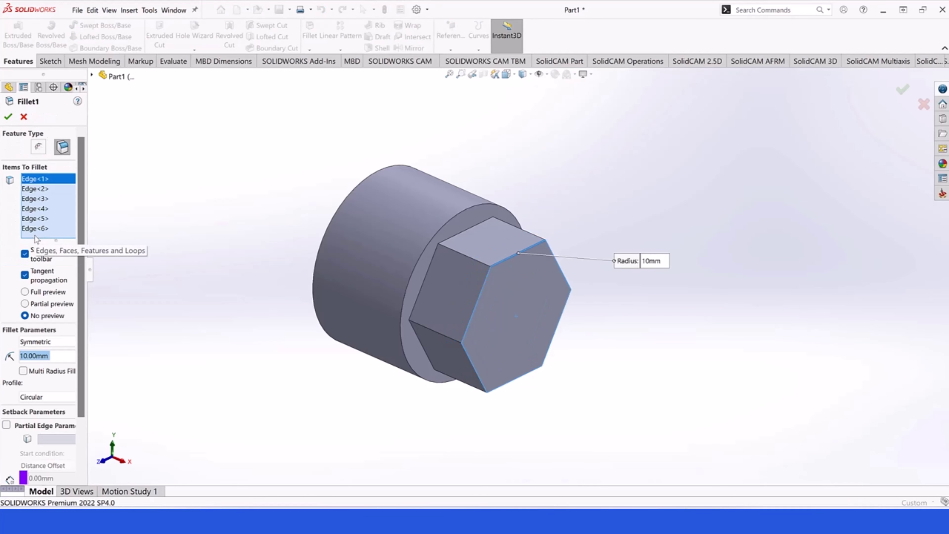
pyautogui.click(8, 116)
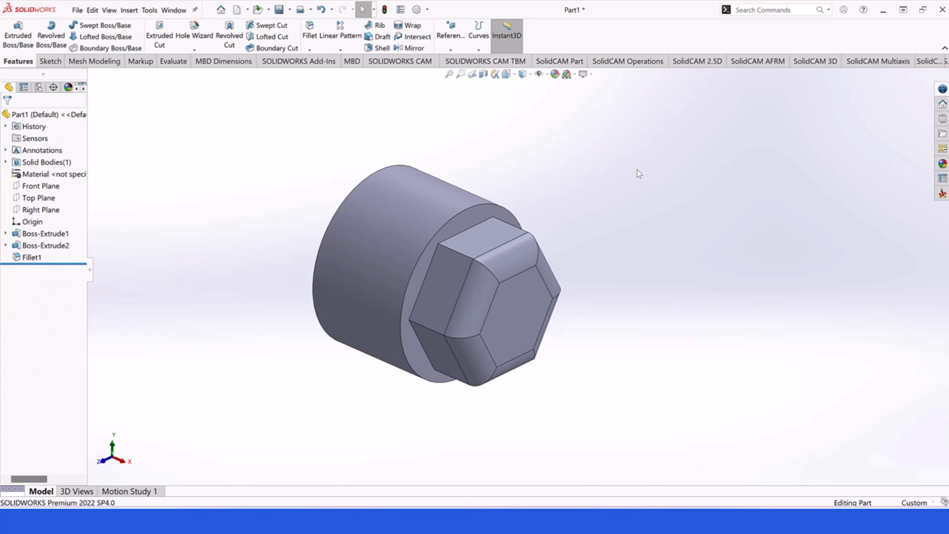
# Save the part as 4axis-polygon.SLDPRT in the masterCam-5-axis folder.
pyautogui.hotkey('ctrl', 's')
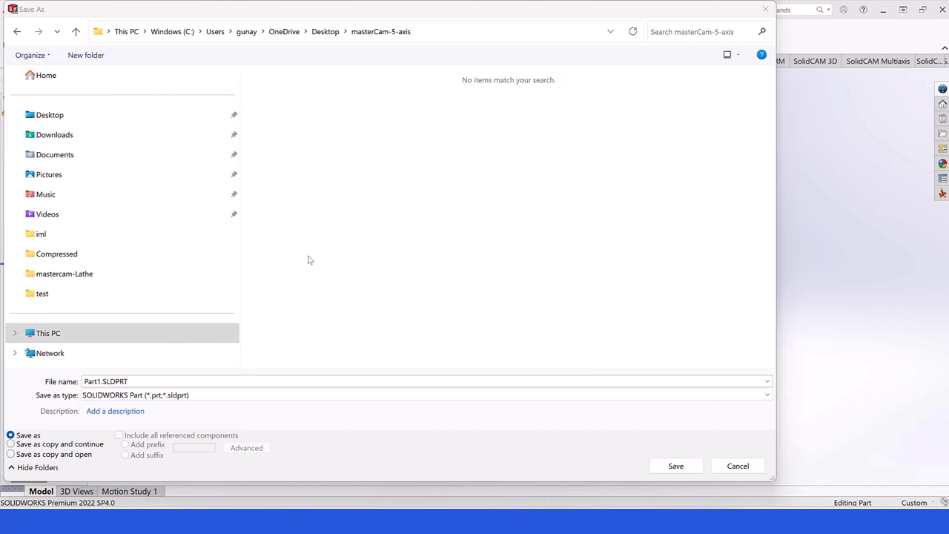
pyautogui.doubleClick(100, 381)
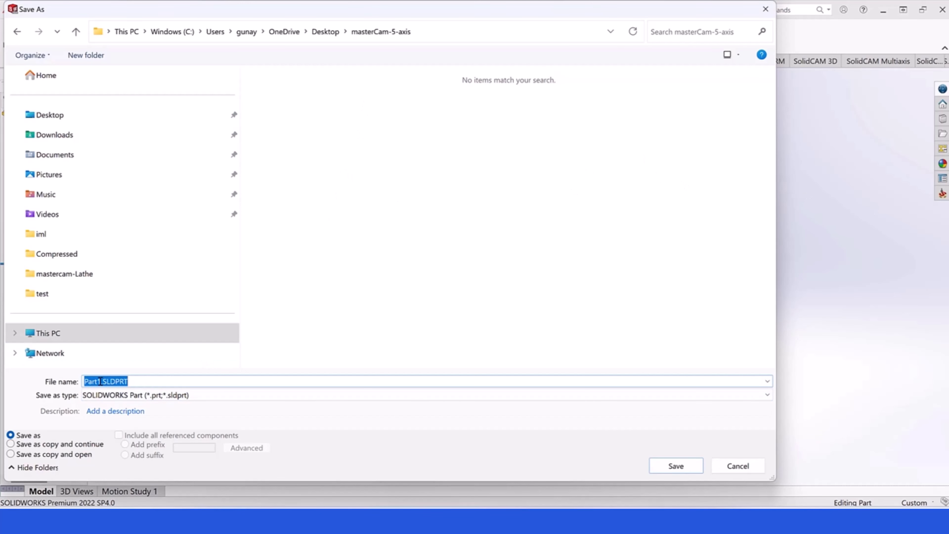
pyautogui.click(96, 381)
pyautogui.write('4axis-polygon')
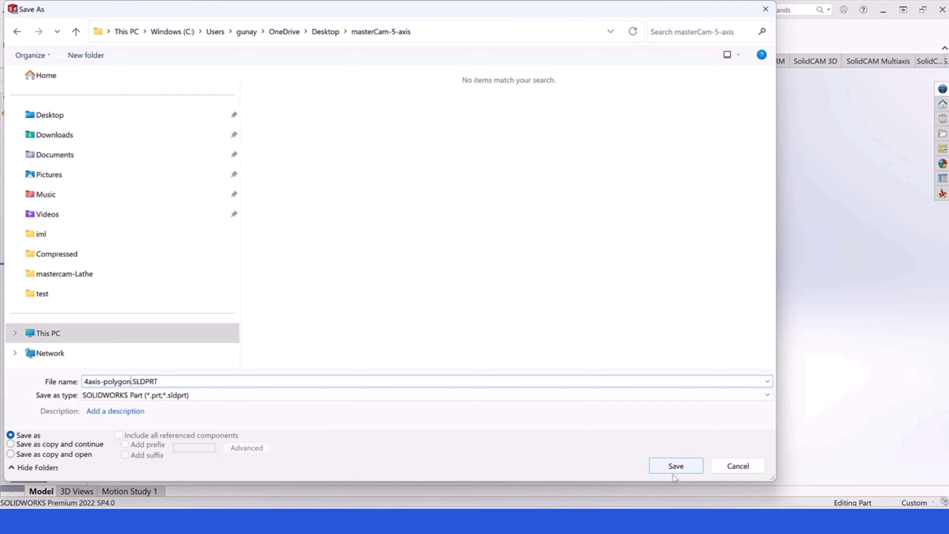
pyautogui.click(667, 466)
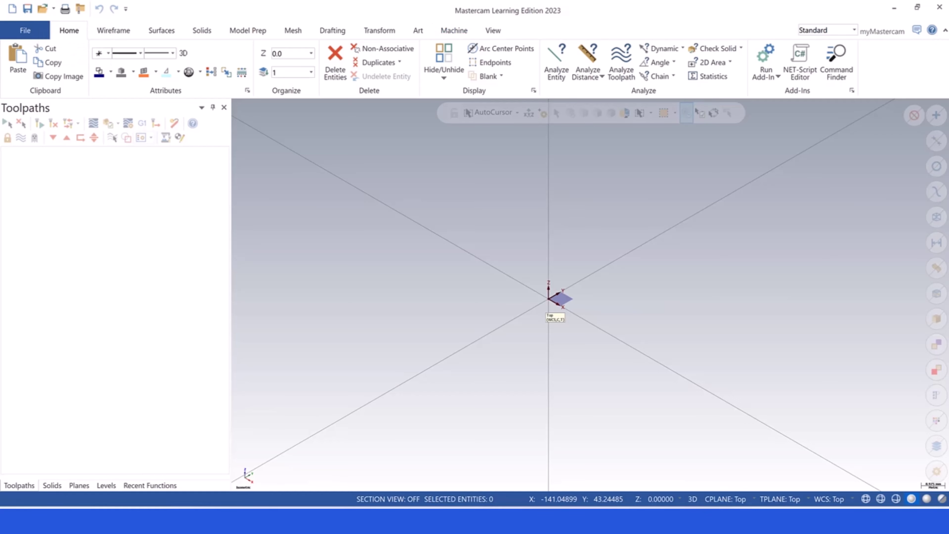
# In Mastercam, open 4axis-polygon.SLDPRT from the masterCam-5-axis folder with the file filter set to All Files.
pyautogui.hotkey('ctrl', 'o')
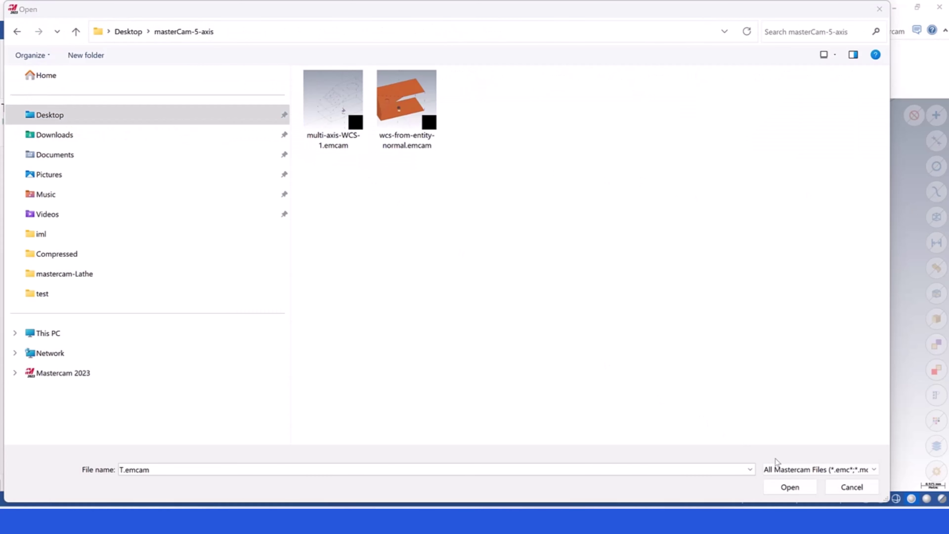
pyautogui.click(785, 469)
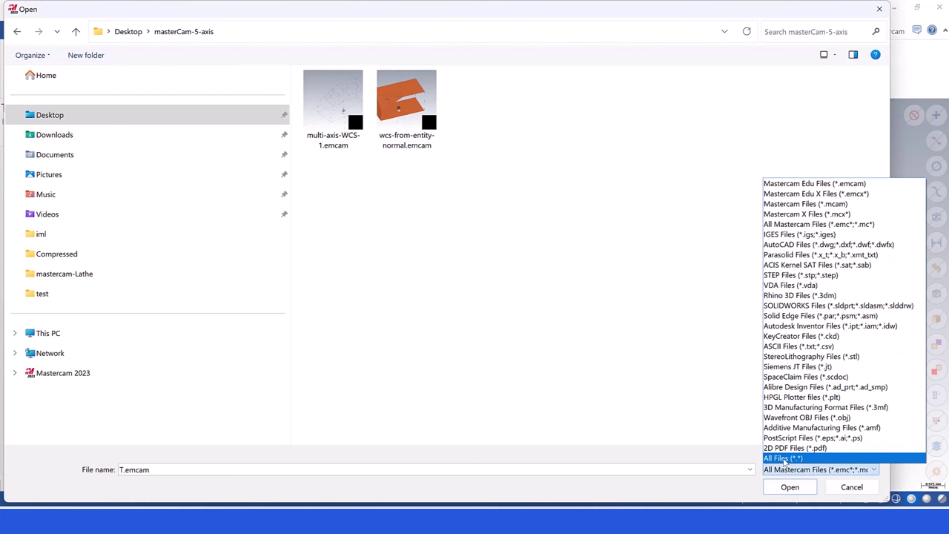
pyautogui.click(785, 458)
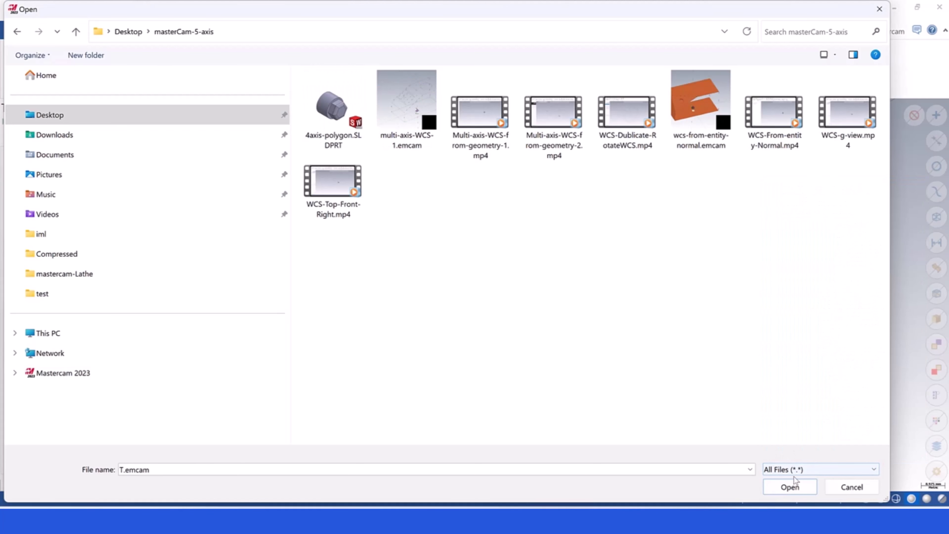
pyautogui.click(332, 129)
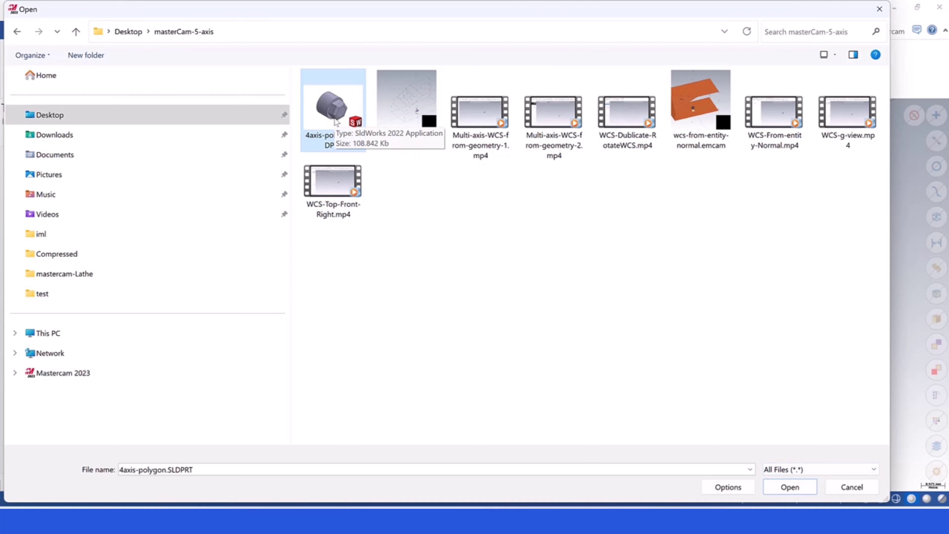
pyautogui.doubleClick(335, 121)
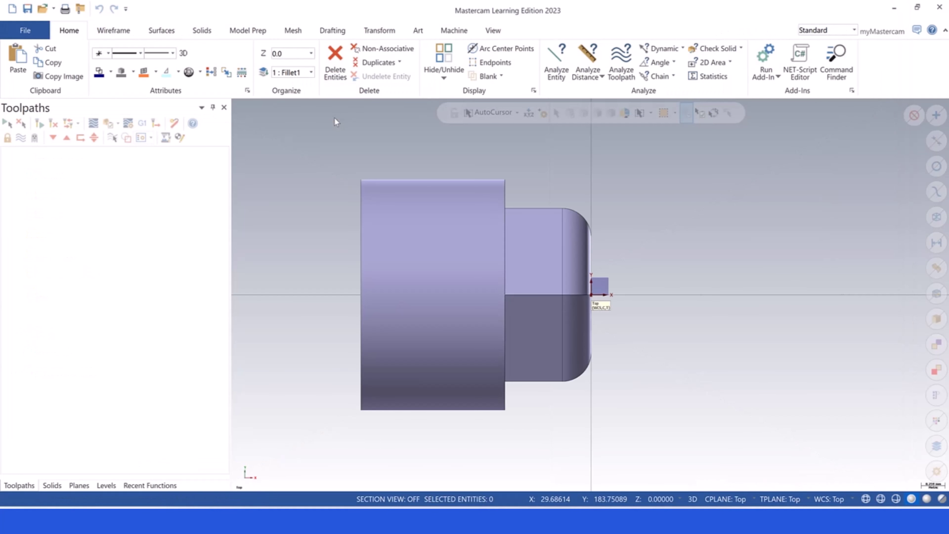
# Examine the imported part in isometric view, checking its orientation and the origin's position at the hexagonal end face.
pyautogui.scroll(-4, 329, 272)
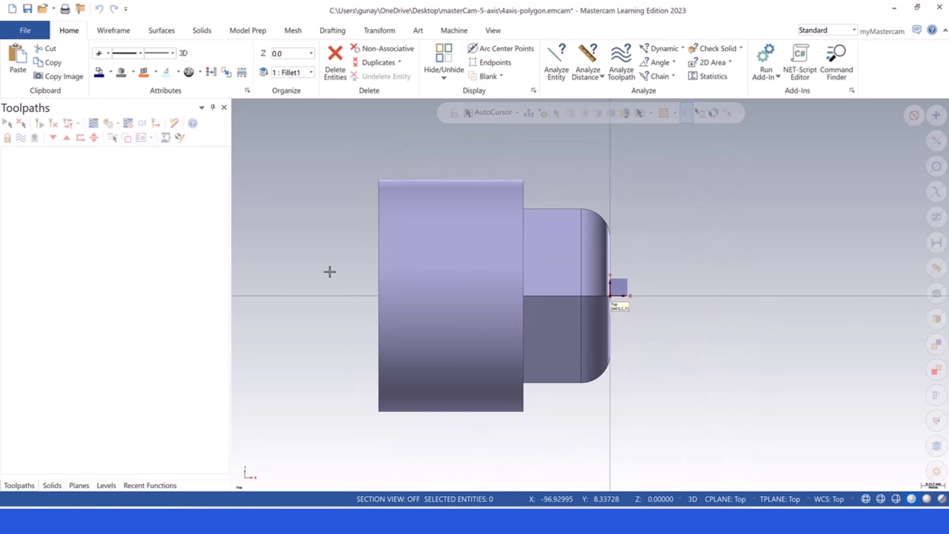
pyautogui.rightClick(310, 202)
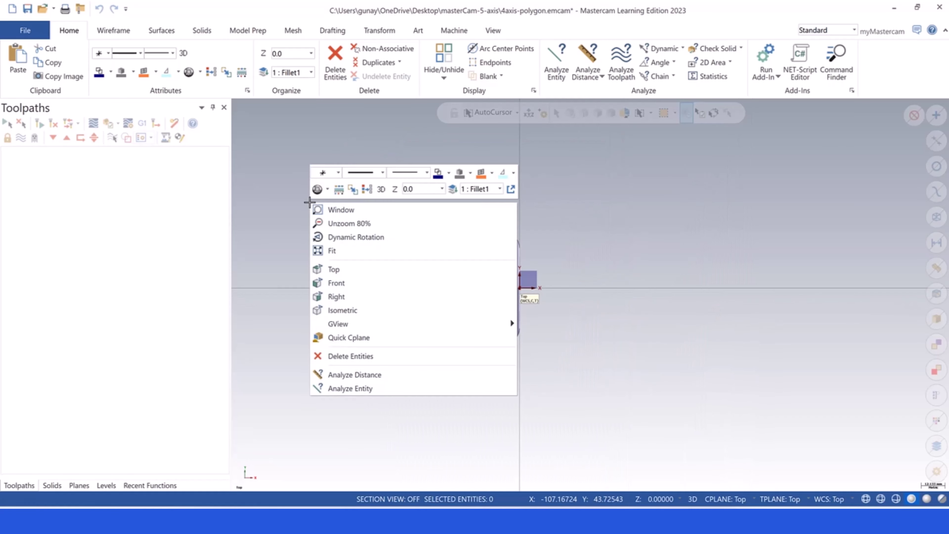
pyautogui.click(342, 310)
pyautogui.scroll(-1, 359, 257)
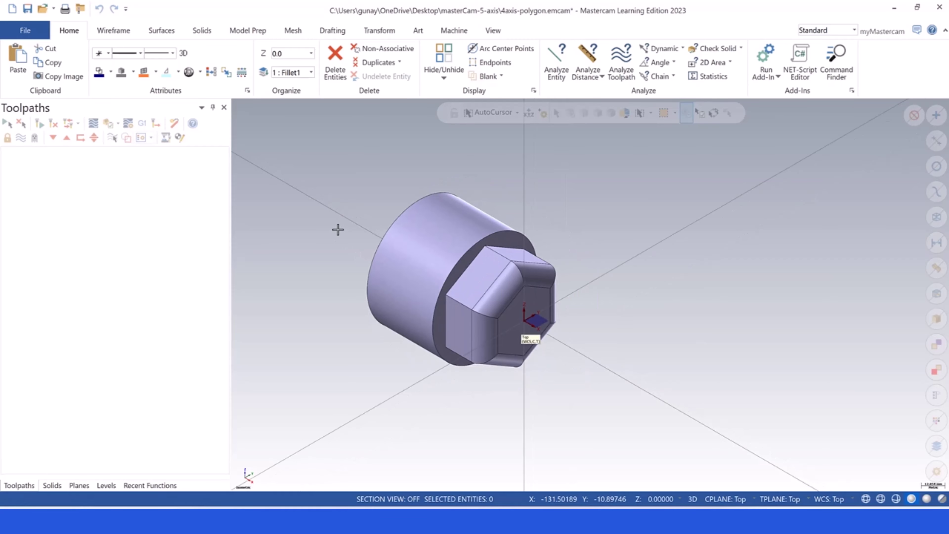
pyautogui.scroll(4, 470, 282)
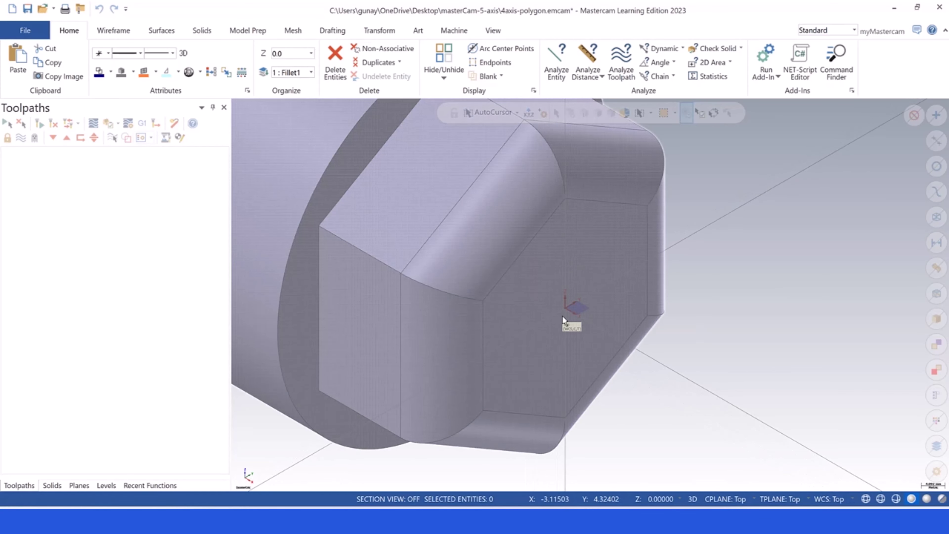
pyautogui.scroll(-5, 562, 316)
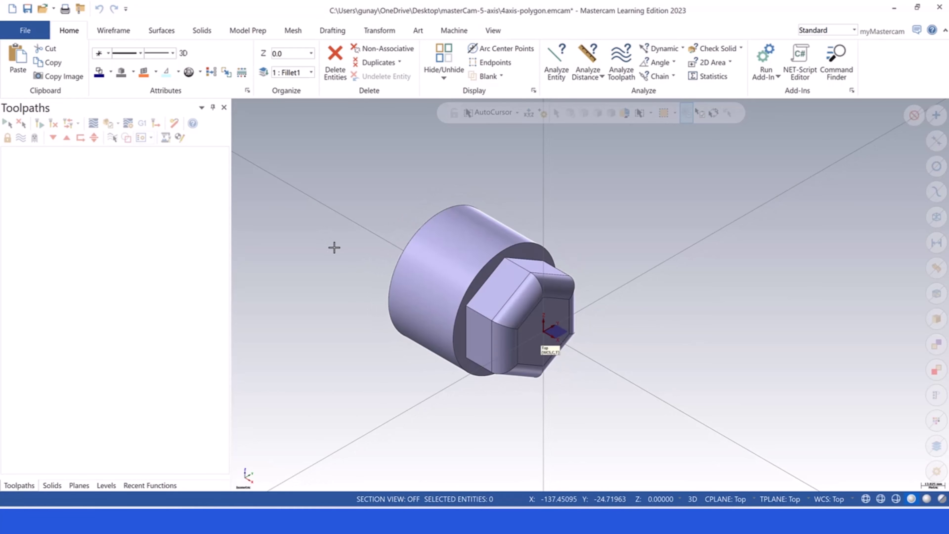
pyautogui.moveTo(332, 248)
pyautogui.mouseDown(button='middle')
pyautogui.moveTo(303, 222)
pyautogui.moveTo(243, 208)
pyautogui.moveTo(295, 238)
pyautogui.moveTo(341, 231)
pyautogui.moveTo(388, 307)
pyautogui.moveTo(313, 252)
pyautogui.moveTo(297, 195)
pyautogui.moveTo(265, 244)
pyautogui.moveTo(300, 249)
pyautogui.moveTo(313, 264)
pyautogui.moveTo(331, 265)
pyautogui.moveTo(308, 265)
pyautogui.moveTo(545, 363)
pyautogui.mouseUp(button='middle')
pyautogui.scroll(2, 559, 363)
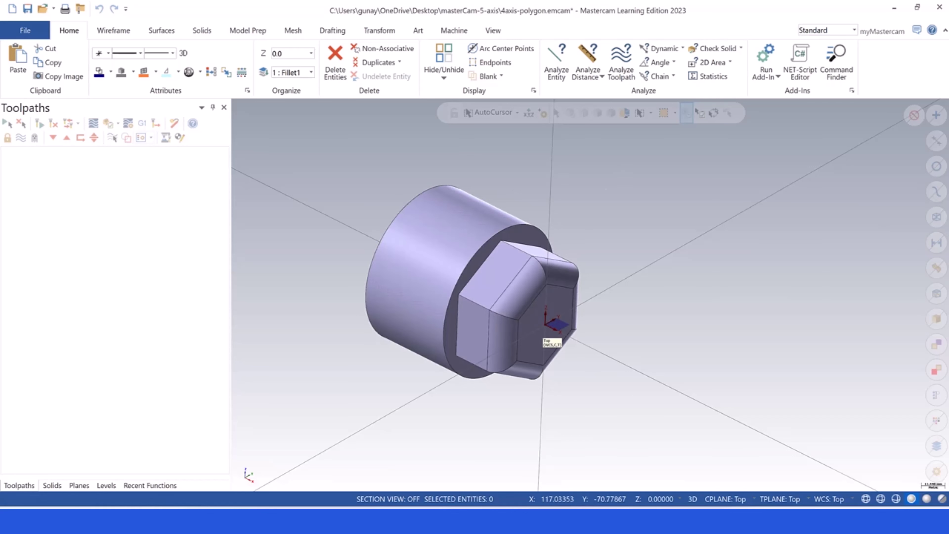
# Set the construction plane and tool plane to Right.
pyautogui.click(725, 498)
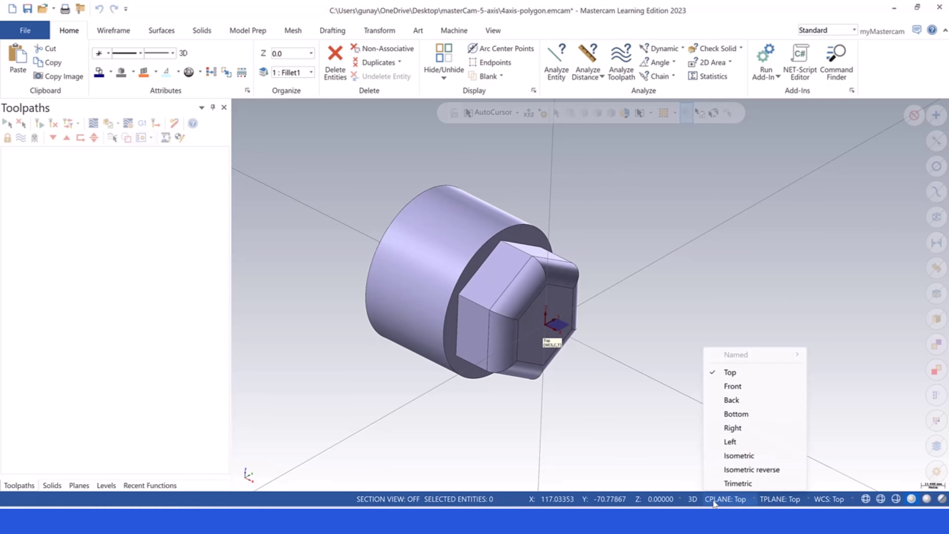
pyautogui.click(739, 386)
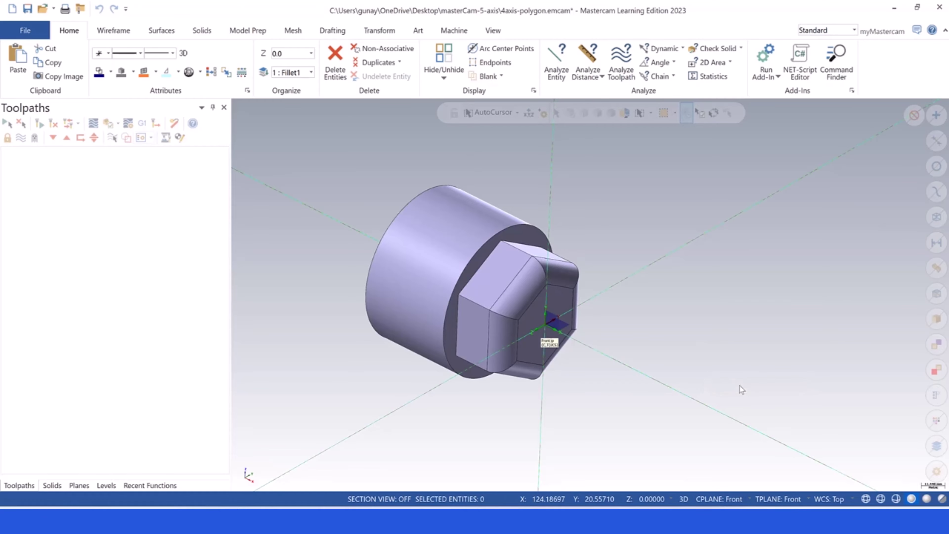
pyautogui.click(725, 499)
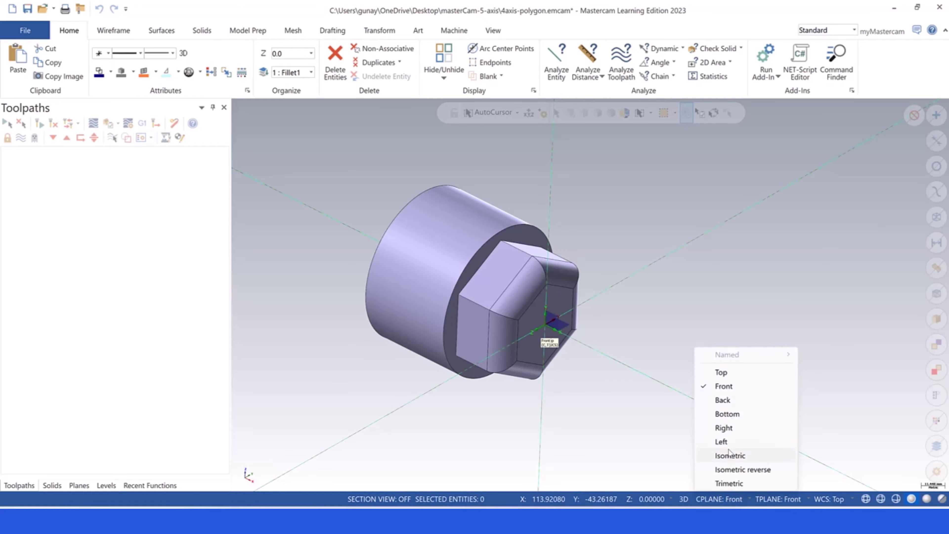
pyautogui.click(725, 428)
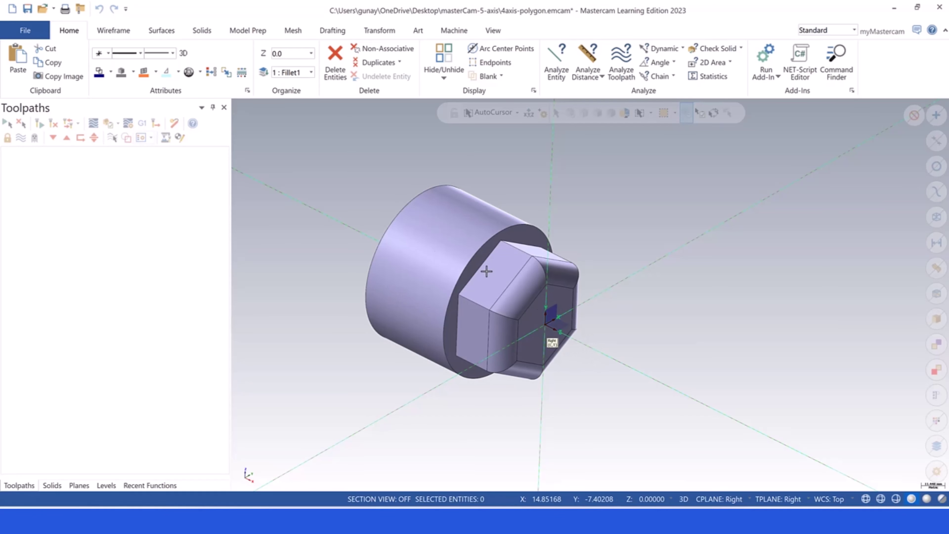
# Rotate the whole solid 30 degrees about the origin with the Move method and clear the transform colors.
pyautogui.click(370, 32)
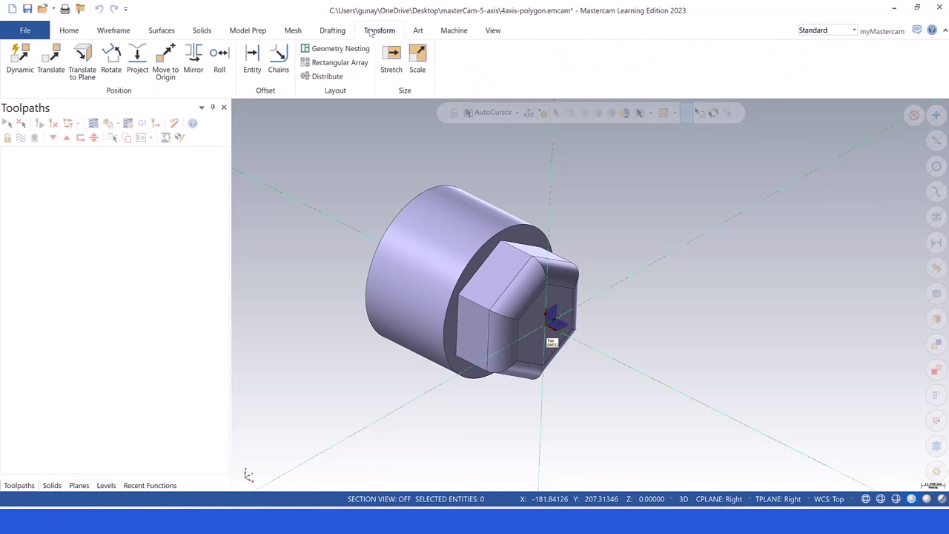
pyautogui.click(112, 60)
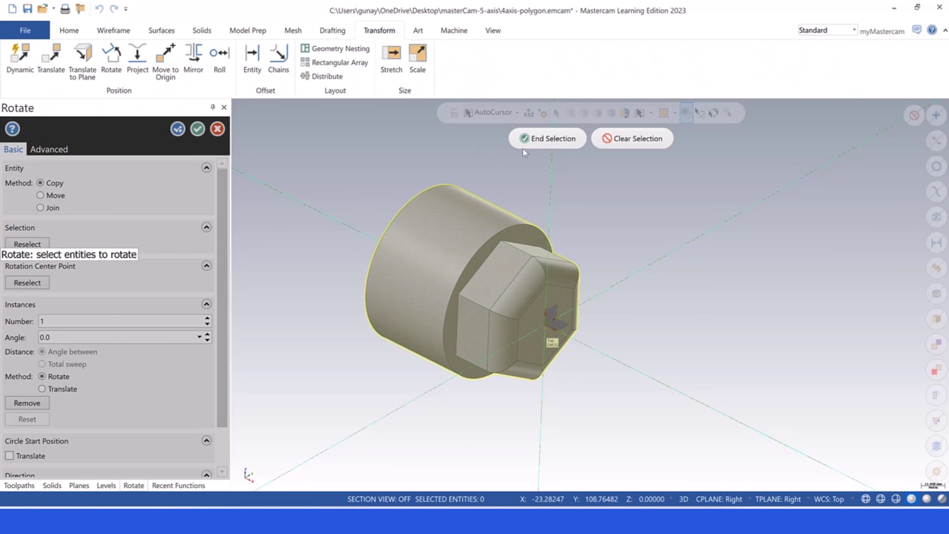
pyautogui.click(548, 138)
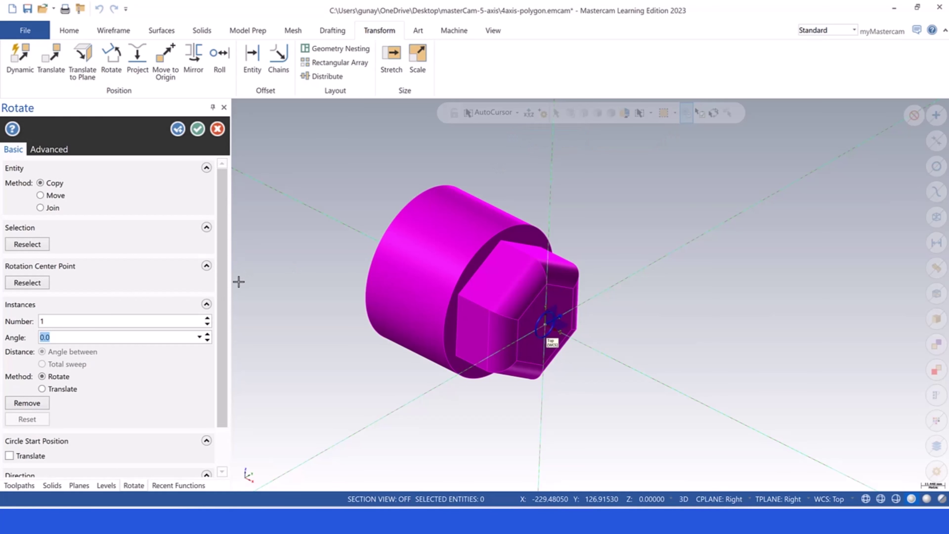
pyautogui.write('30')
pyautogui.press('Return')
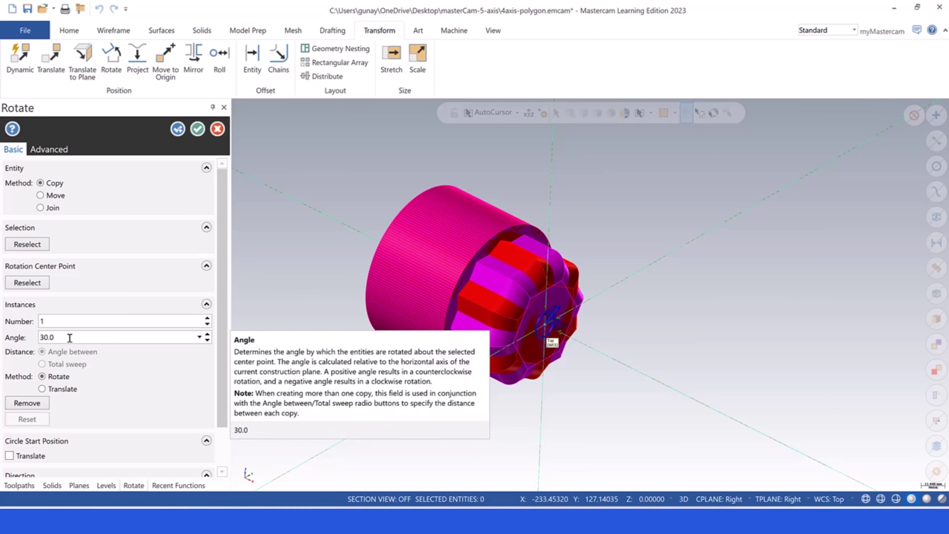
pyautogui.click(41, 195)
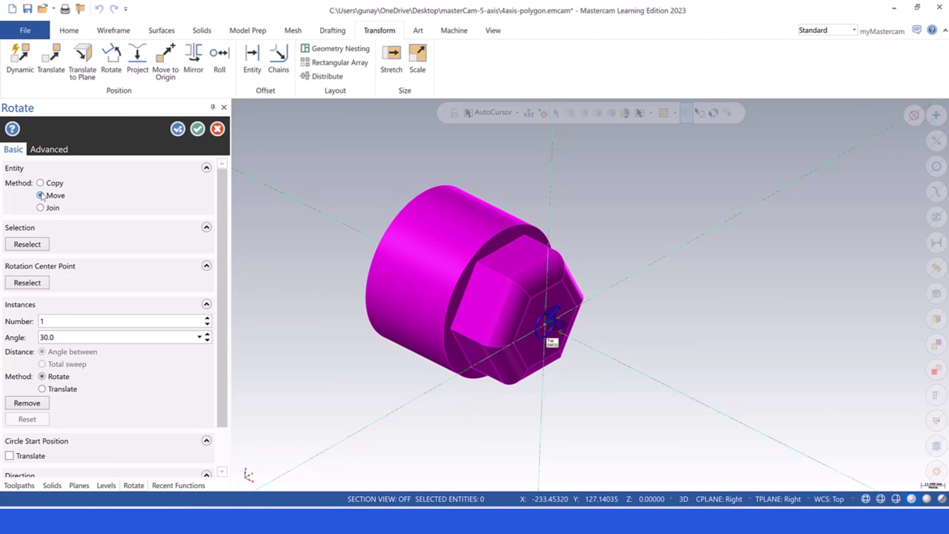
pyautogui.press('ctrl')
pyautogui.click(198, 129)
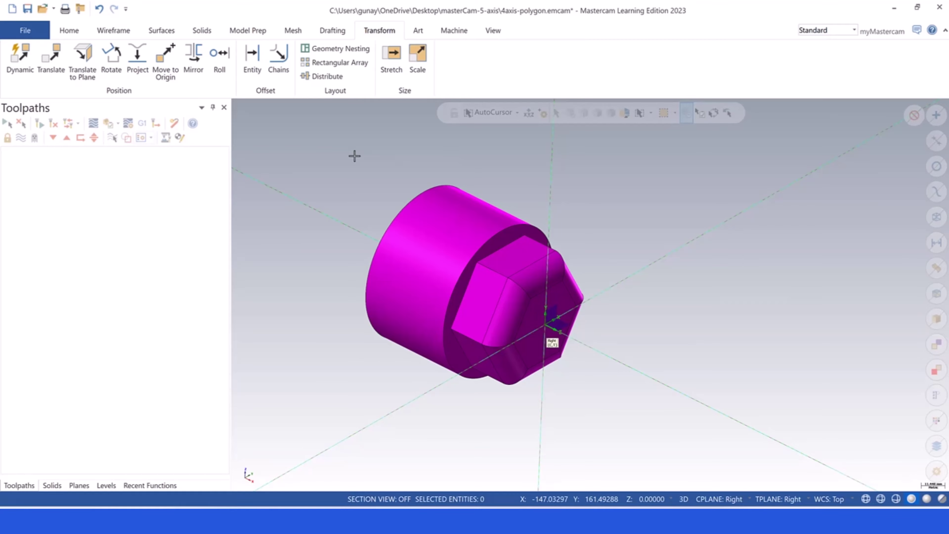
pyautogui.rightClick(354, 156)
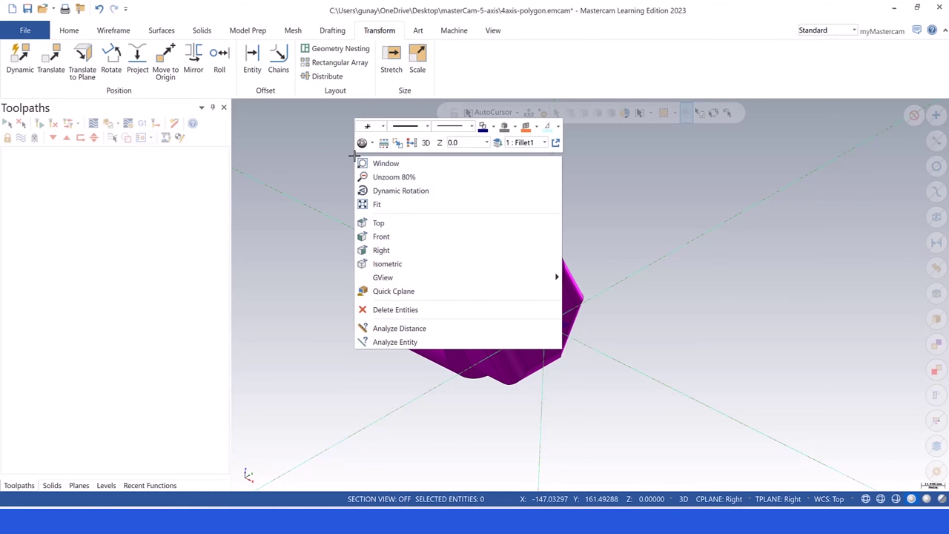
pyautogui.click(411, 146)
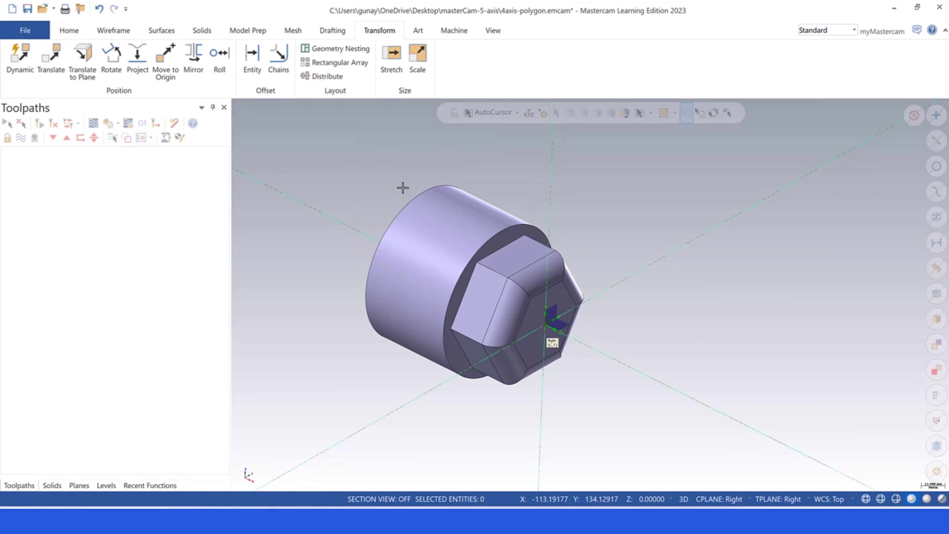
# Set the construction plane and tool plane to Top and save the file as 4axis-polygon.emcam in masterCam-5-axis.
pyautogui.click(712, 499)
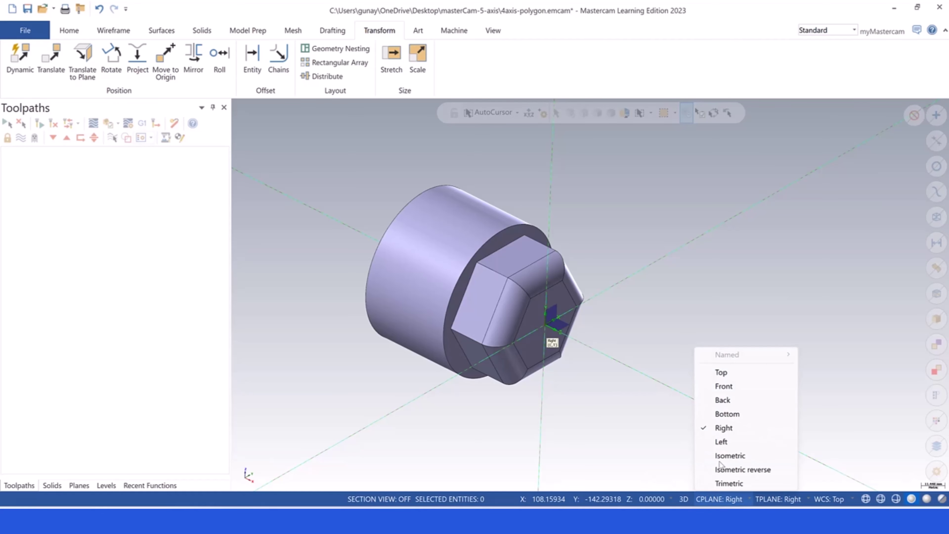
pyautogui.click(722, 373)
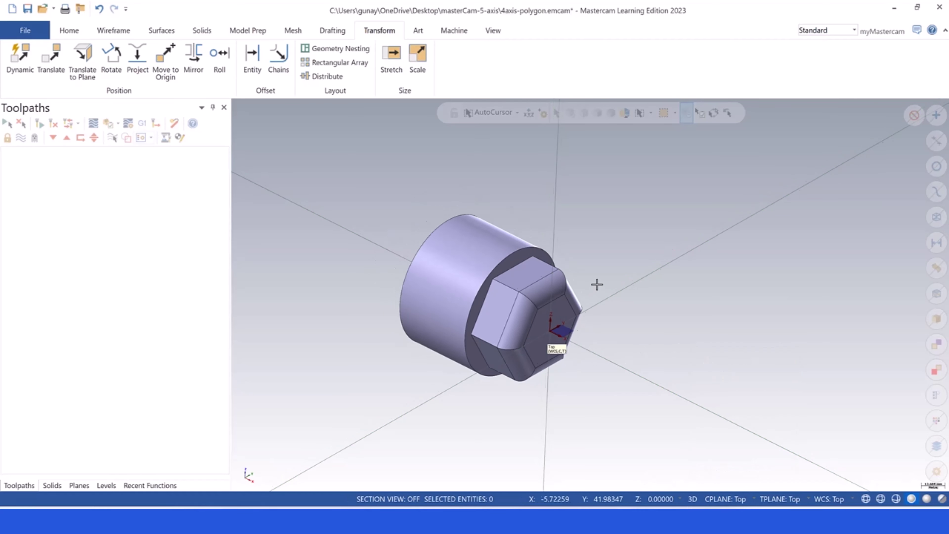
pyautogui.scroll(3, 478, 269)
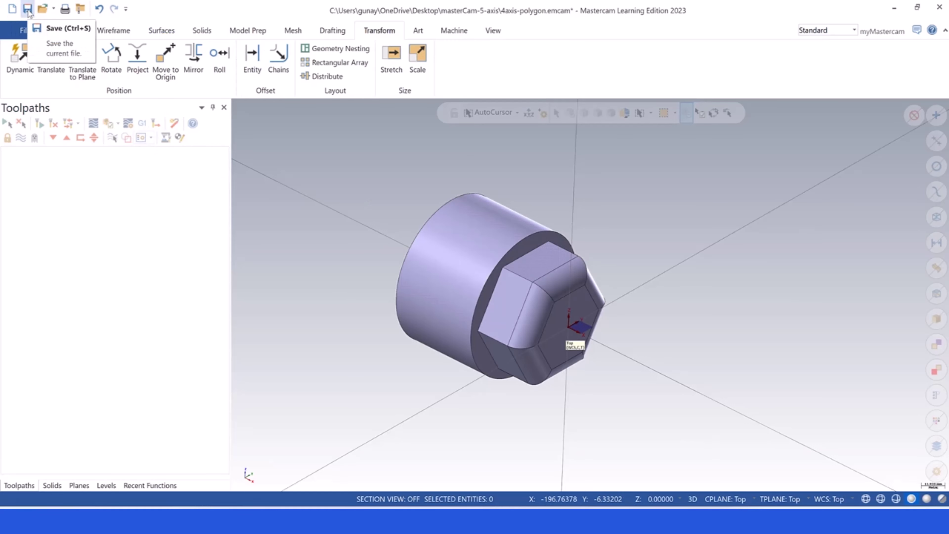
pyautogui.hotkey('ctrl', 's')
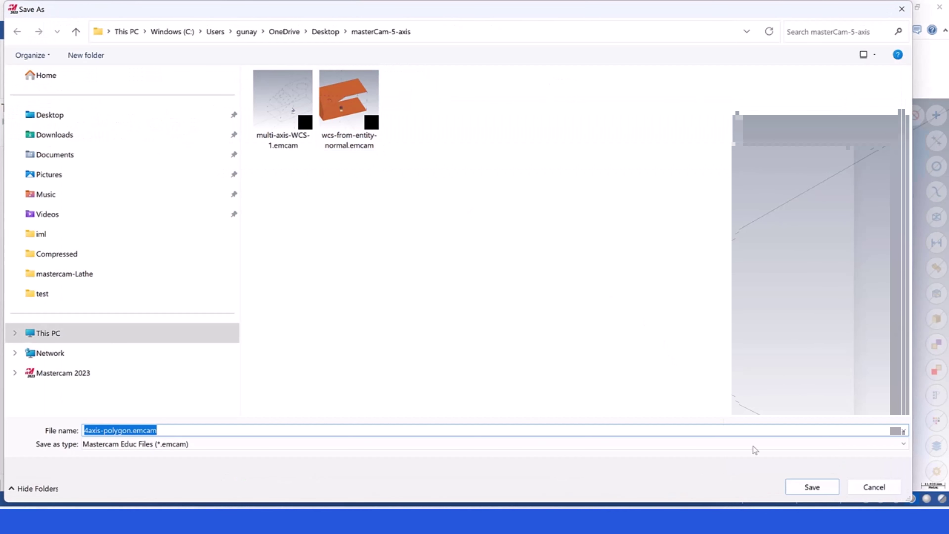
pyautogui.click(810, 486)
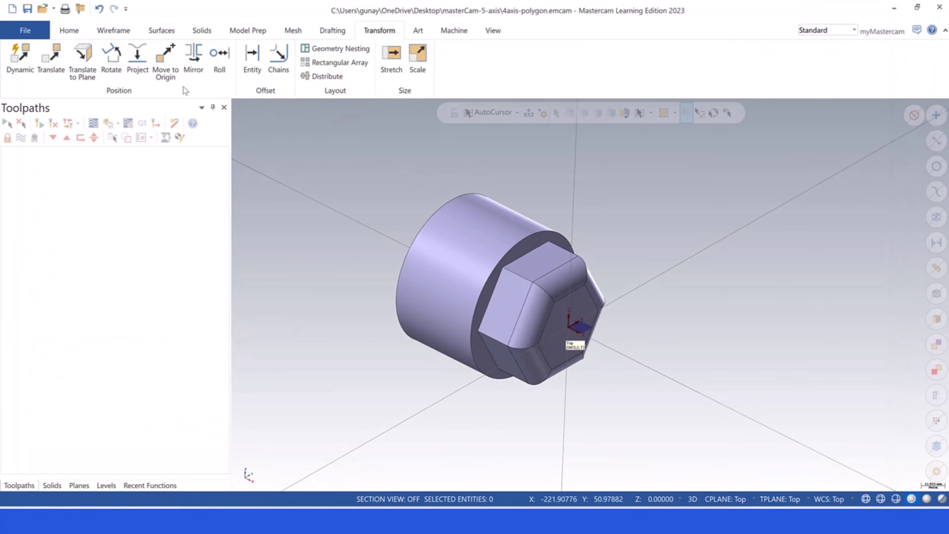
# Create a curve on the hexagon's upper flat edge where it meets the cylinder, using Curve One Edge.
pyautogui.click(114, 33)
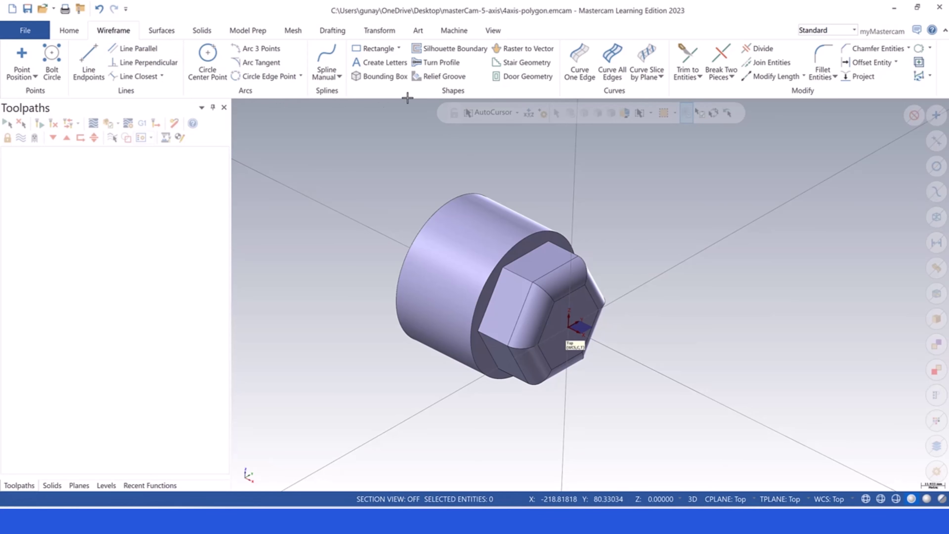
pyautogui.click(582, 61)
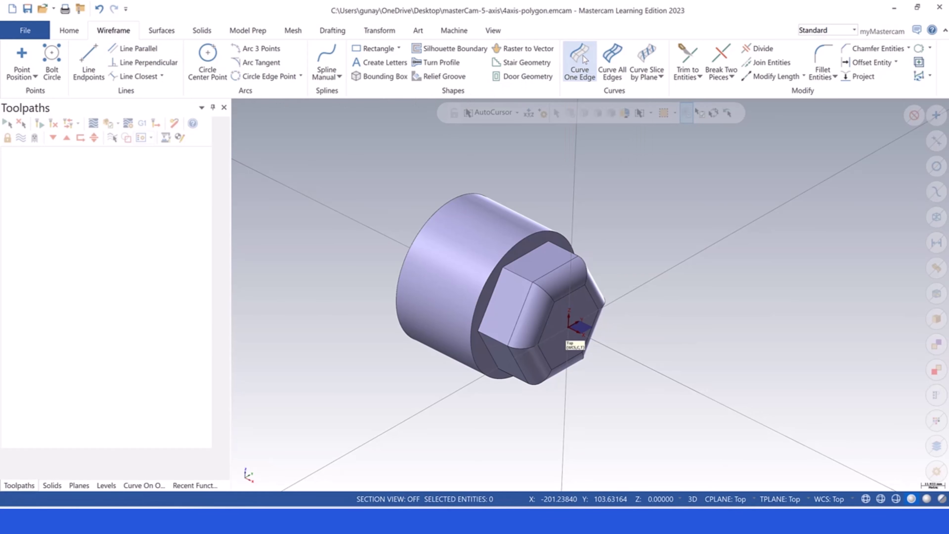
pyautogui.click(527, 251)
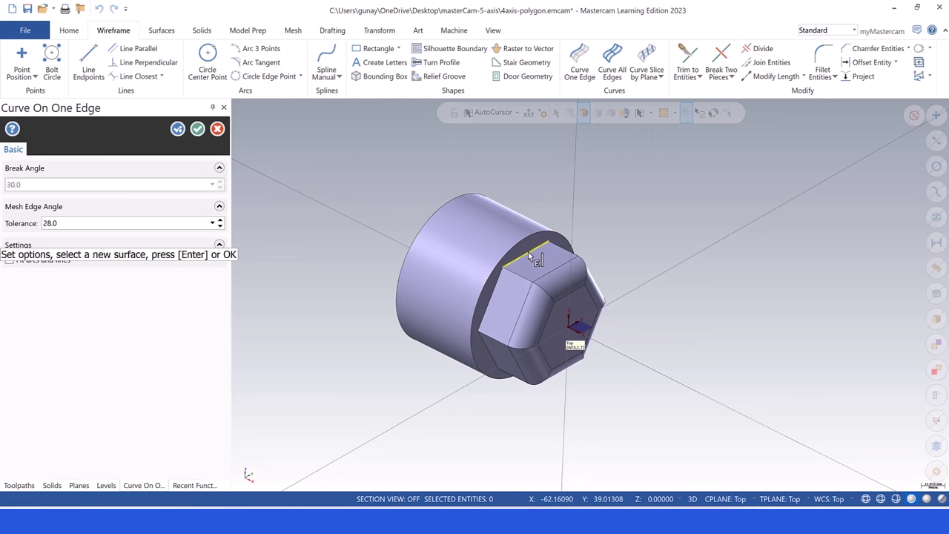
pyautogui.click(197, 129)
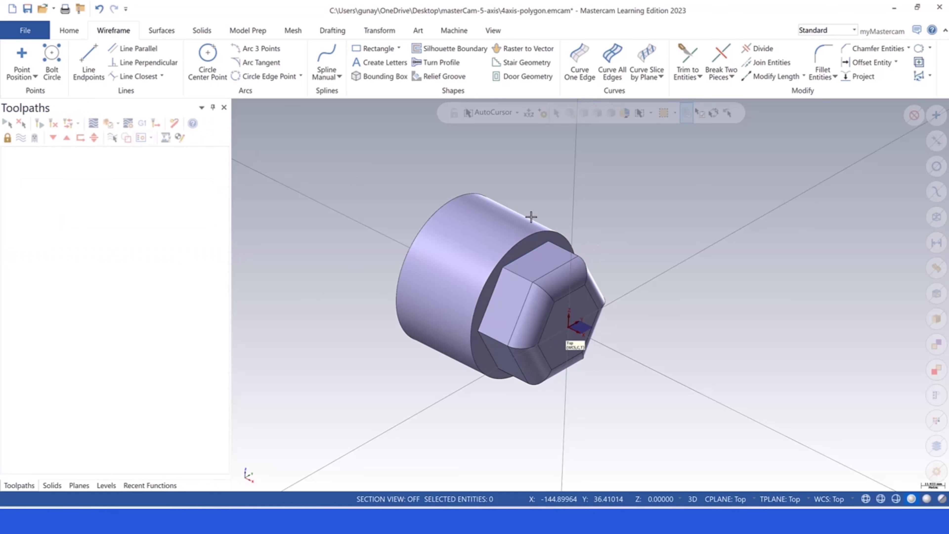
# Lengthen the new edge curve at both ends with Modify Length, using a 5 mm distance.
pyautogui.scroll(2, 529, 217)
pyautogui.click(523, 265)
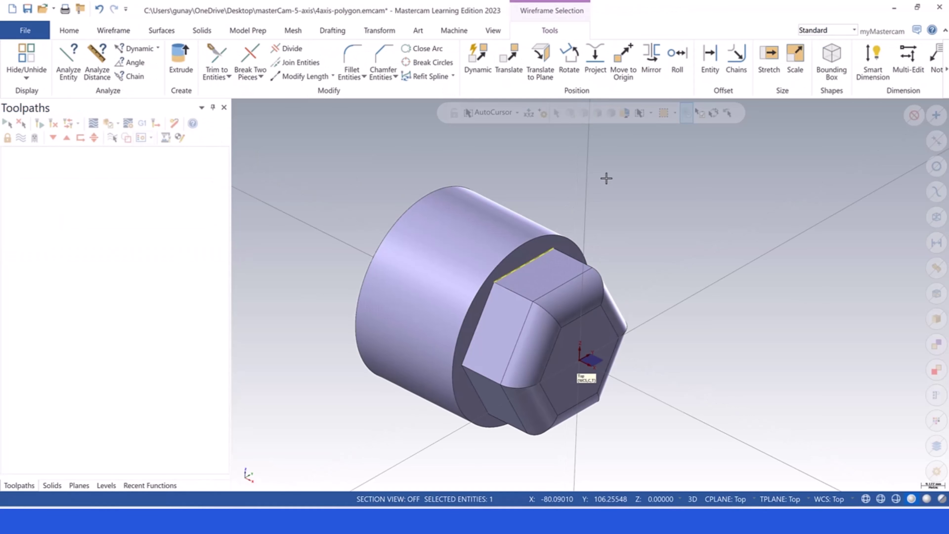
pyautogui.click(113, 30)
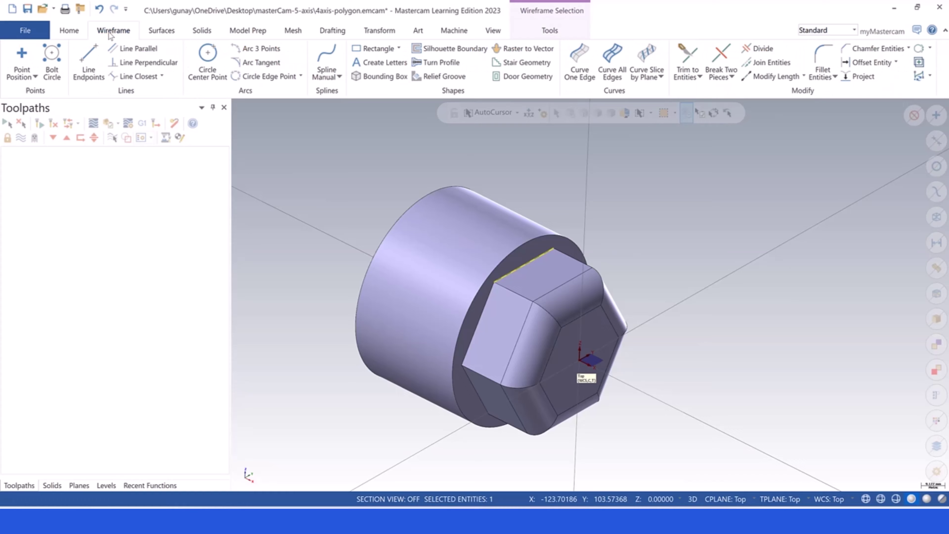
pyautogui.click(778, 77)
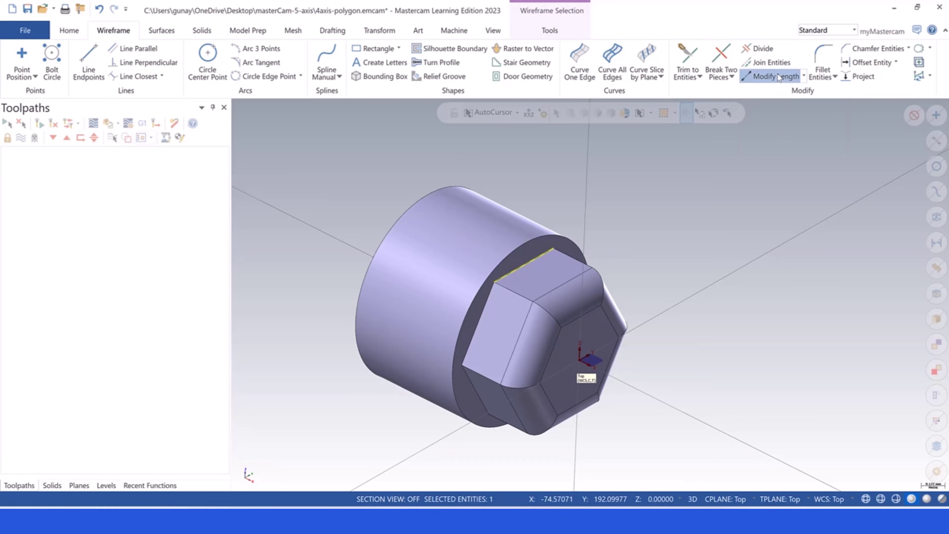
pyautogui.doubleClick(25, 247)
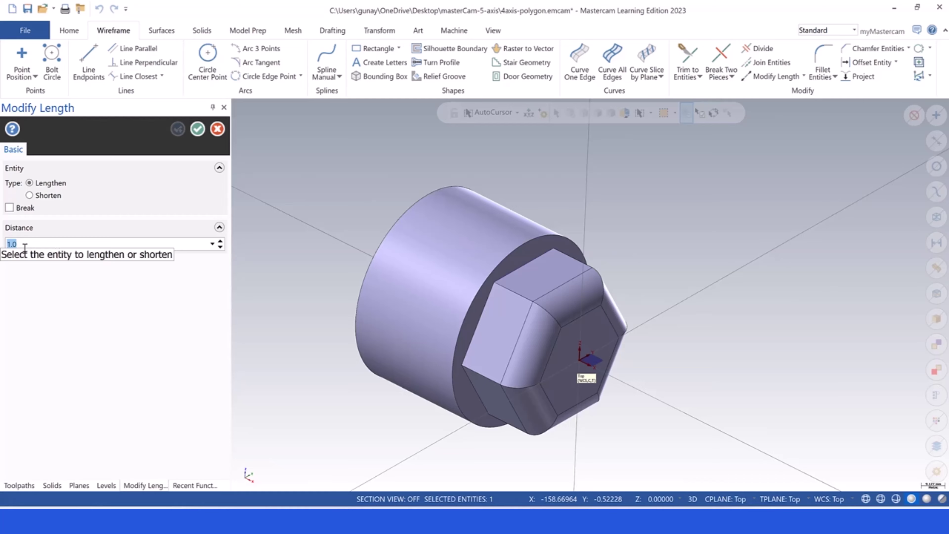
pyautogui.write('5')
pyautogui.press('Return')
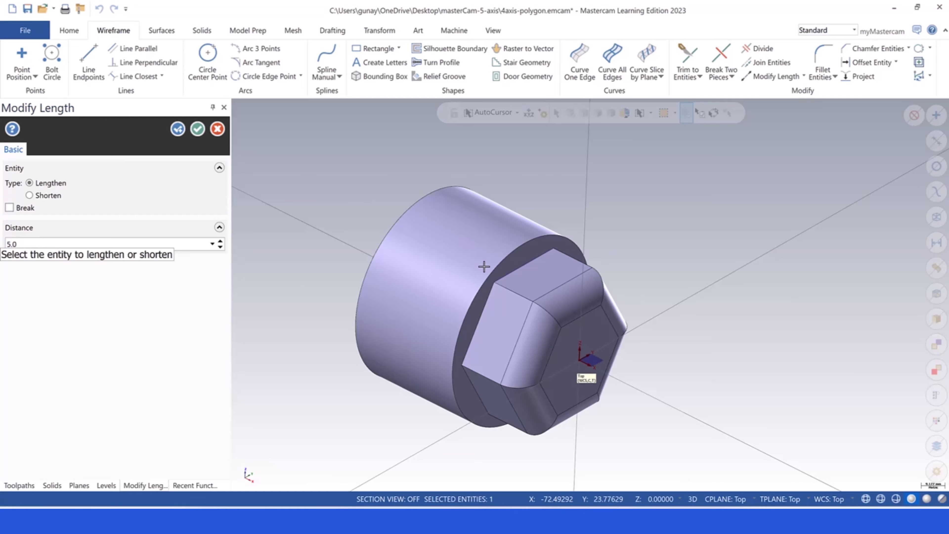
pyautogui.click(541, 256)
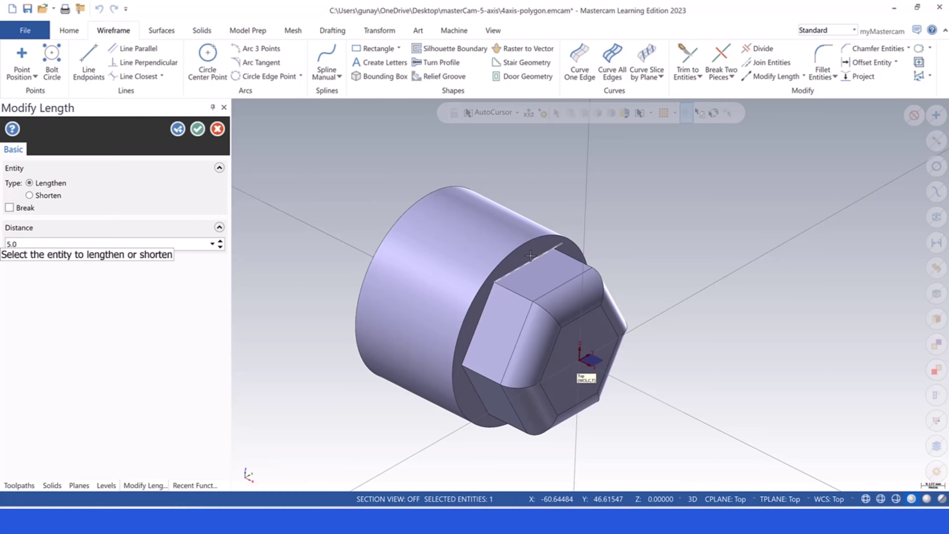
pyautogui.click(499, 276)
# Set the Modify Length distance to 10 mm and accept the lengthened edge curve.
pyautogui.doubleClick(37, 246)
pyautogui.write('10')
pyautogui.press('Return')
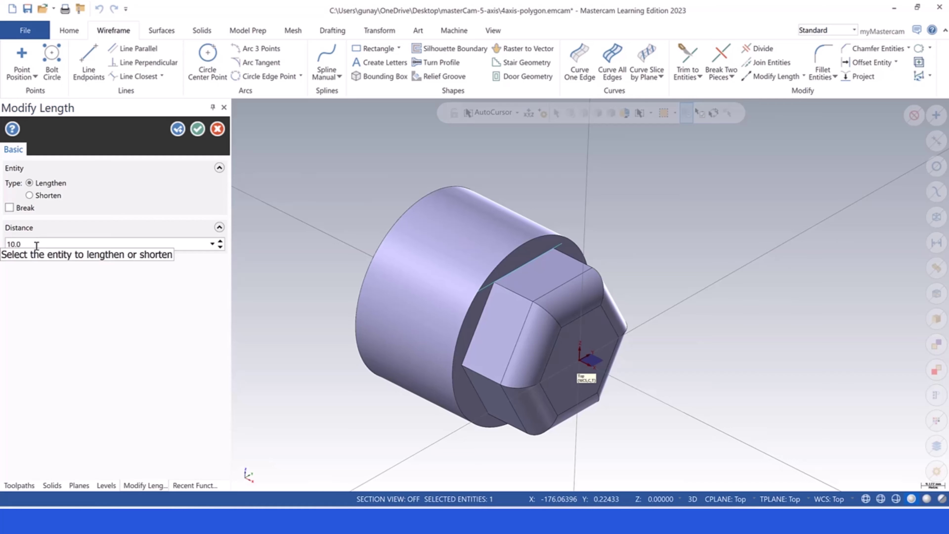
pyautogui.scroll(4, 485, 207)
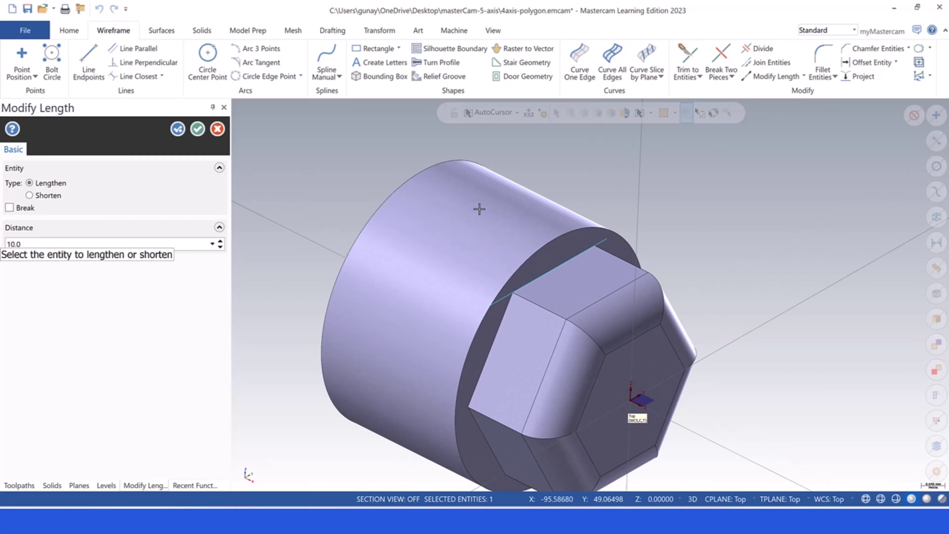
pyautogui.click(197, 128)
# Lengthen the edge curve by a further 5 mm at its +Y end and keep Modify Length active.
pyautogui.moveTo(452, 255); pyautogui.dragTo(486, 258, button='middle')
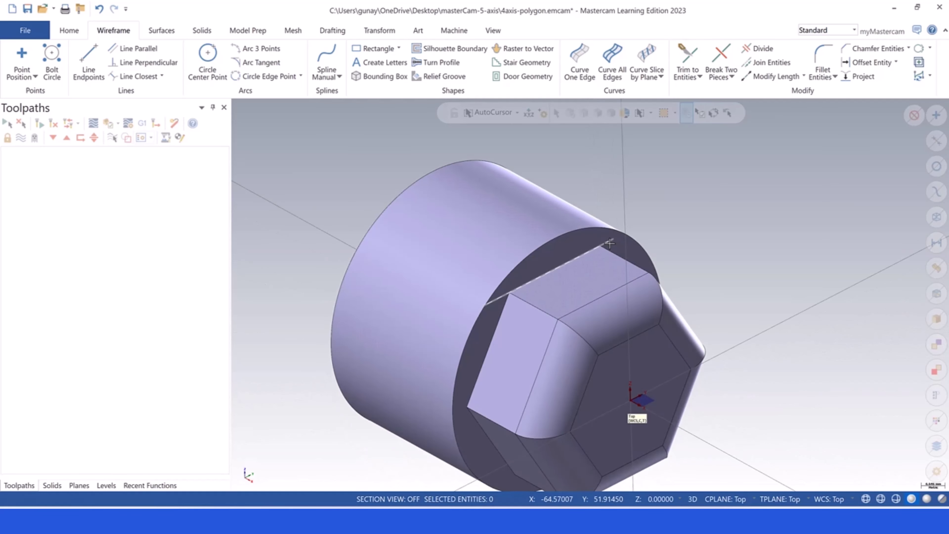
pyautogui.click(769, 77)
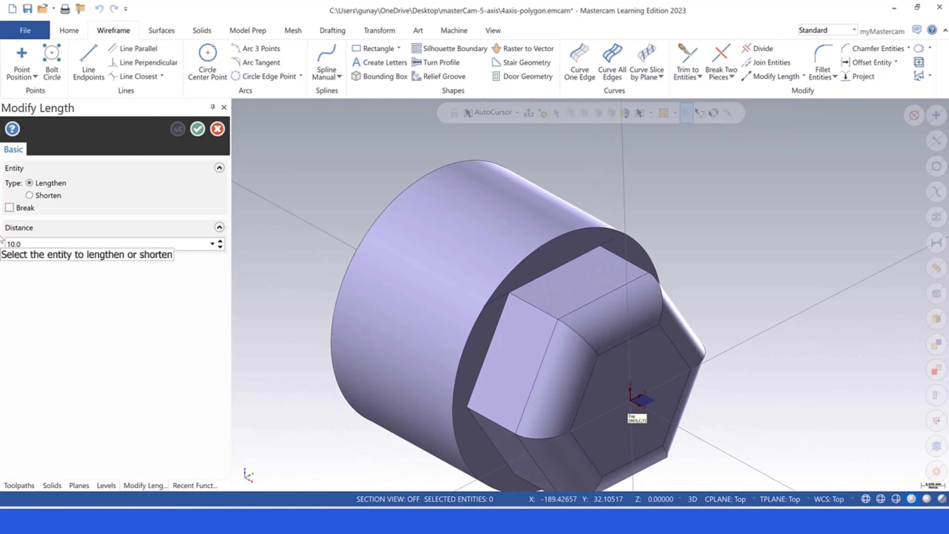
pyautogui.doubleClick(37, 244)
pyautogui.write('5.0')
pyautogui.click(607, 243)
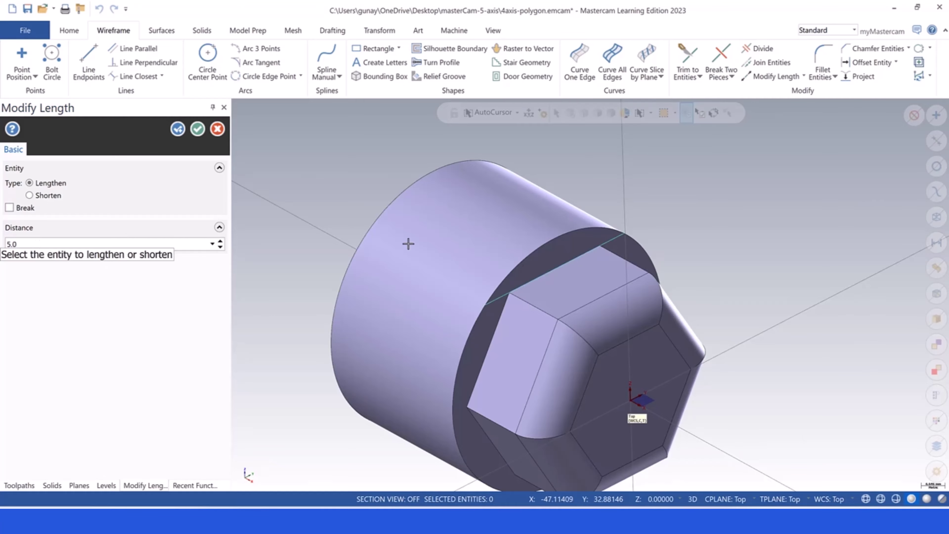
pyautogui.click(177, 128)
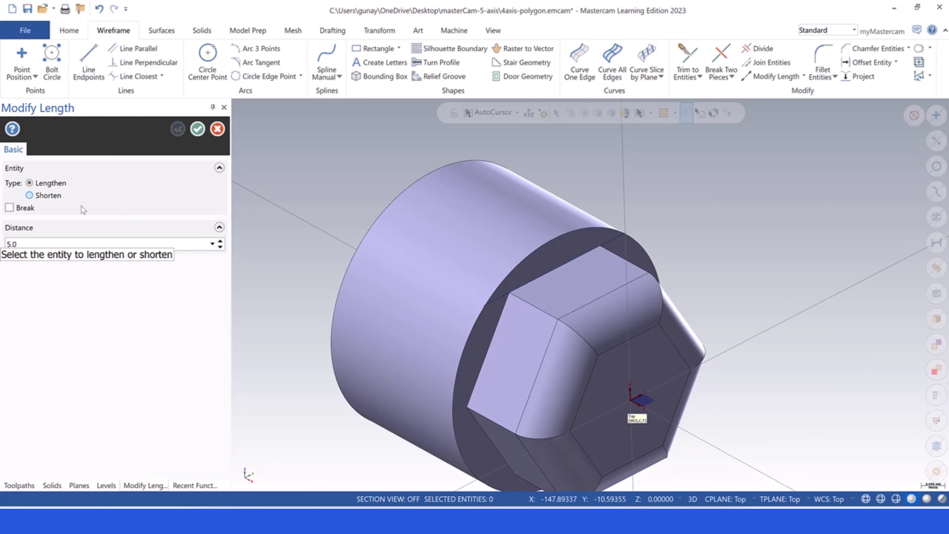
# Lengthen the edge curve by another 10 mm at both ends so it extends past the cylinder.
pyautogui.write('10.0')
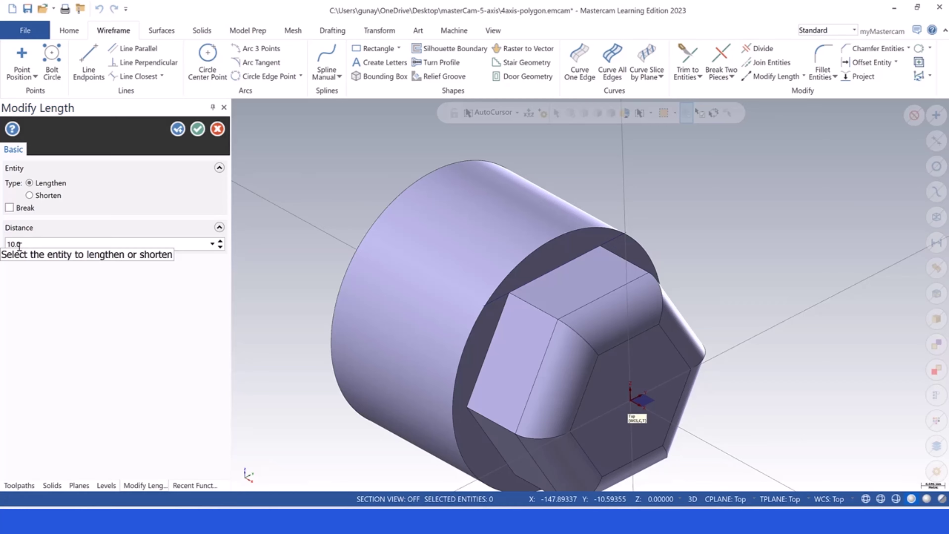
pyautogui.click(622, 239)
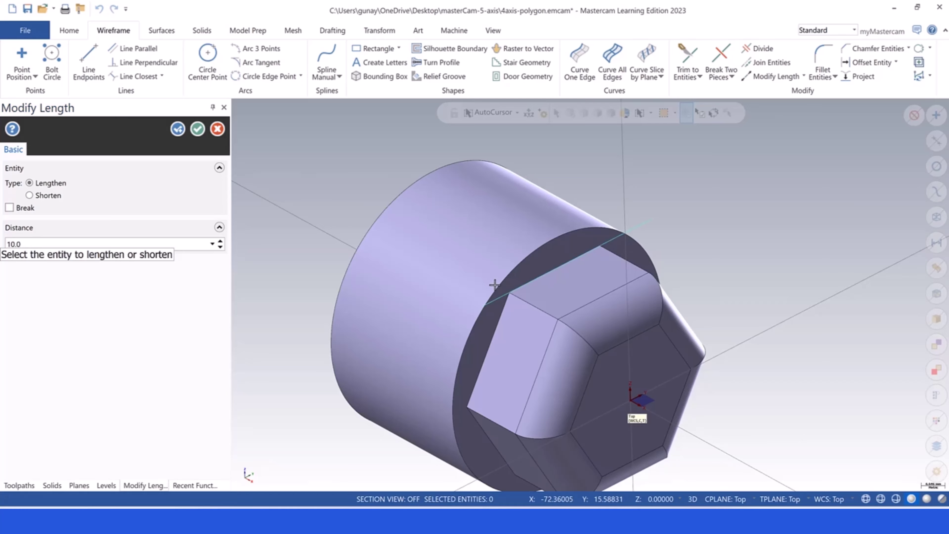
pyautogui.click(198, 129)
pyautogui.scroll(-5, 417, 185)
pyautogui.scroll(2, 324, 219)
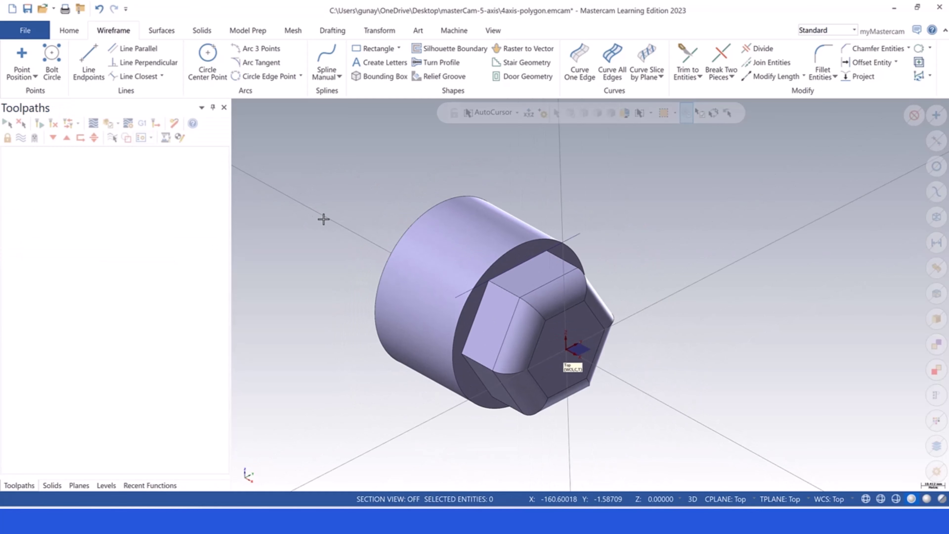
# Save the part file and add a default mill machine group for the toolpaths.
pyautogui.scroll(-1, 360, 219)
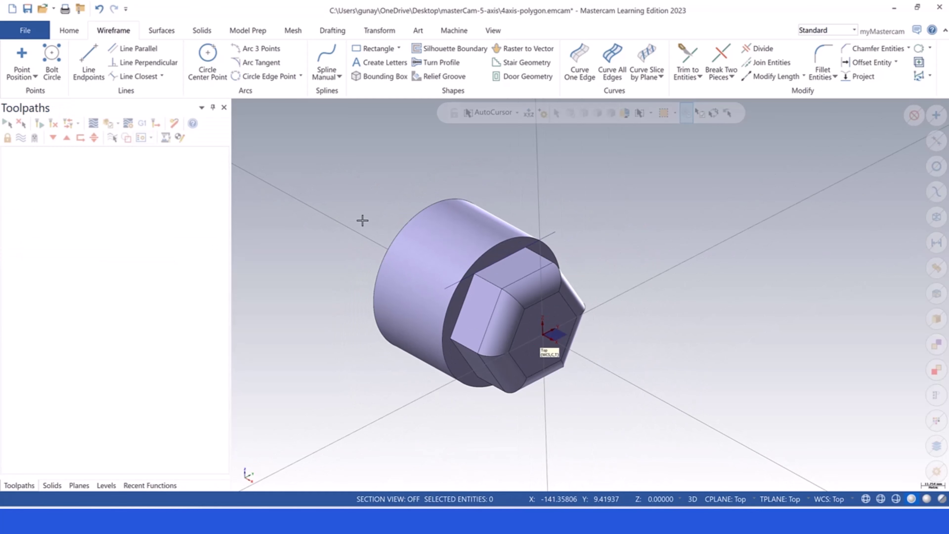
pyautogui.click(27, 8)
pyautogui.click(461, 33)
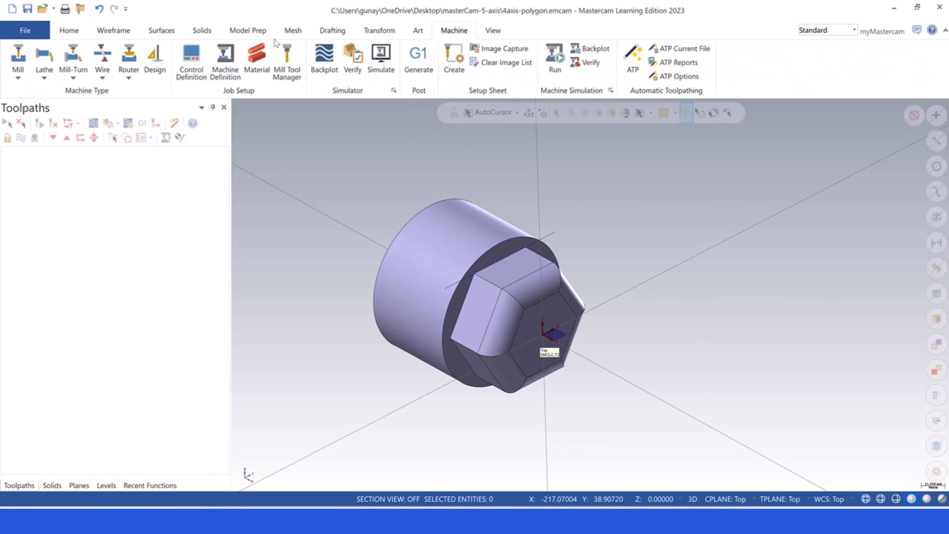
pyautogui.click(25, 75)
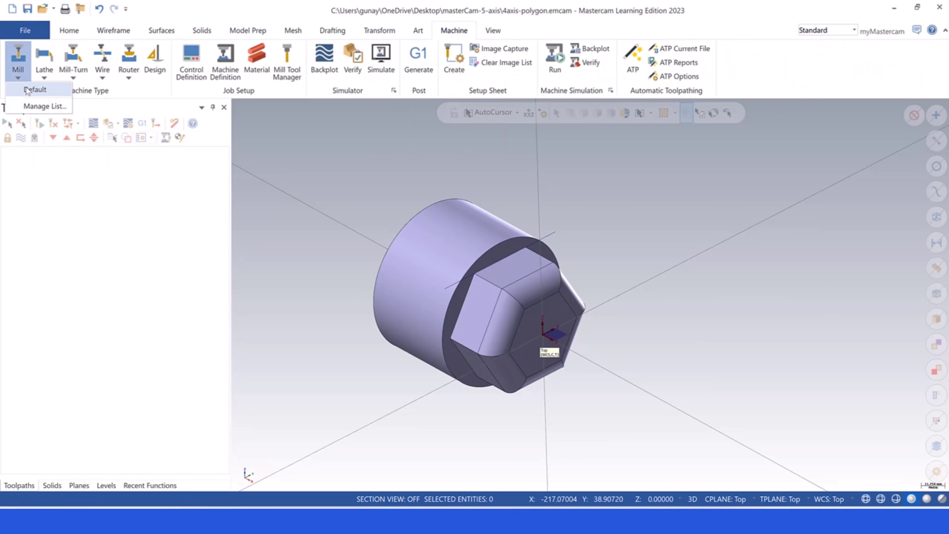
pyautogui.click(34, 89)
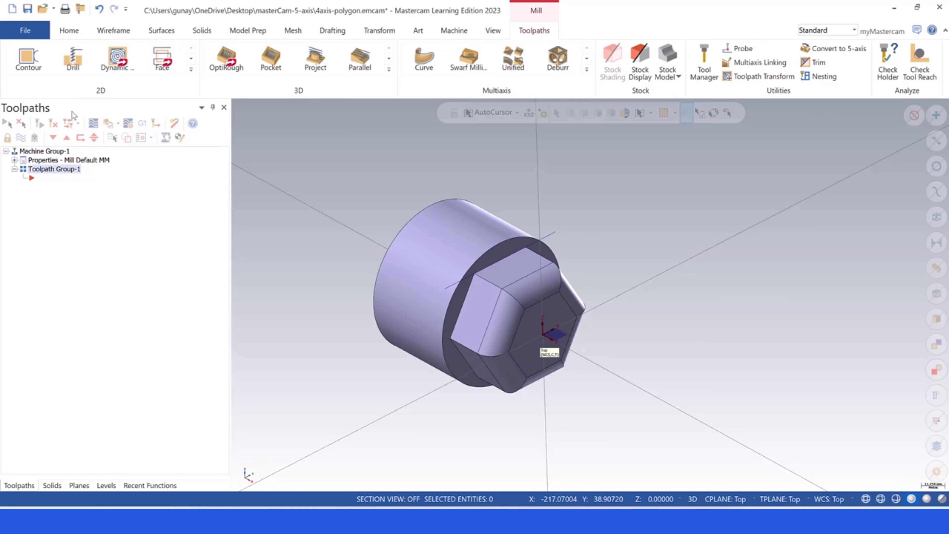
pyautogui.click(86, 192)
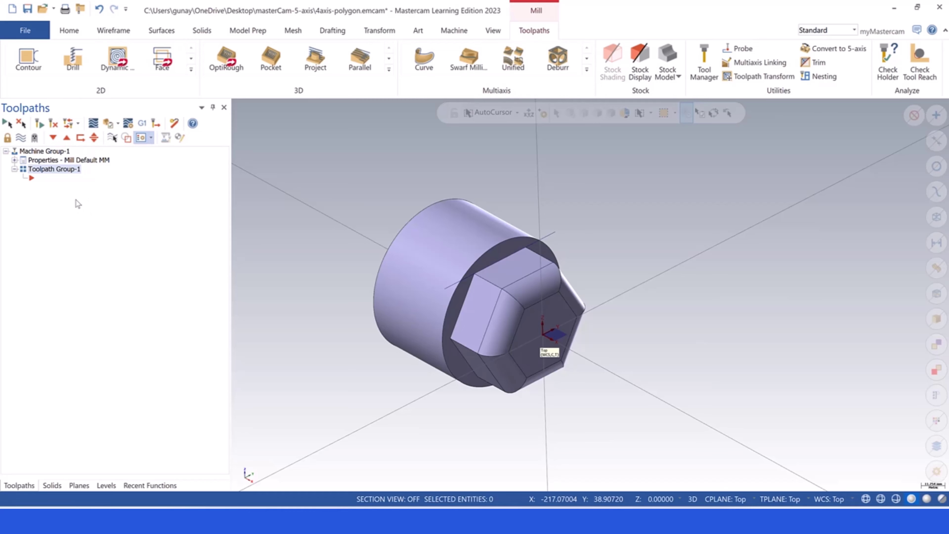
# Create a 2D contour toolpath using the extended edge line on the hexagon as its only chain.
pyautogui.rightClick(53, 179)
pyautogui.moveTo(132, 171)
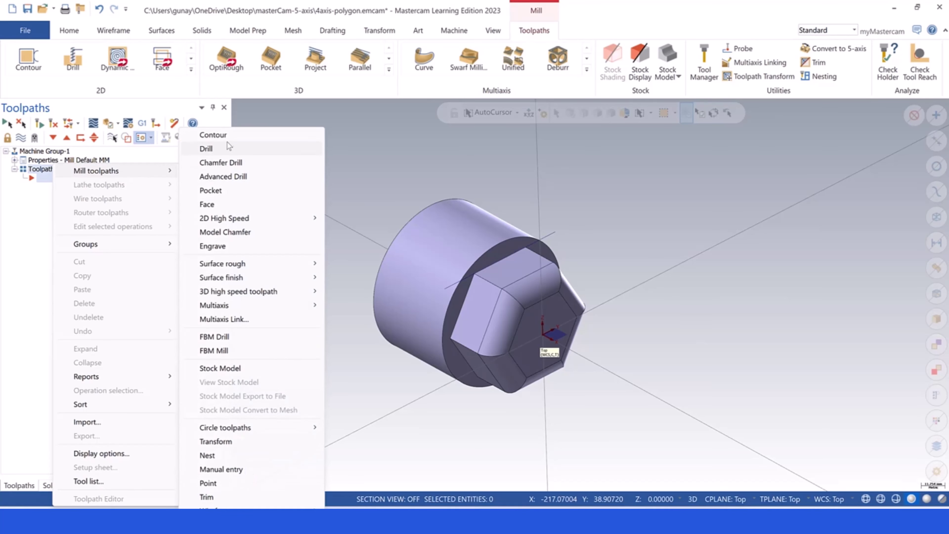
pyautogui.click(228, 135)
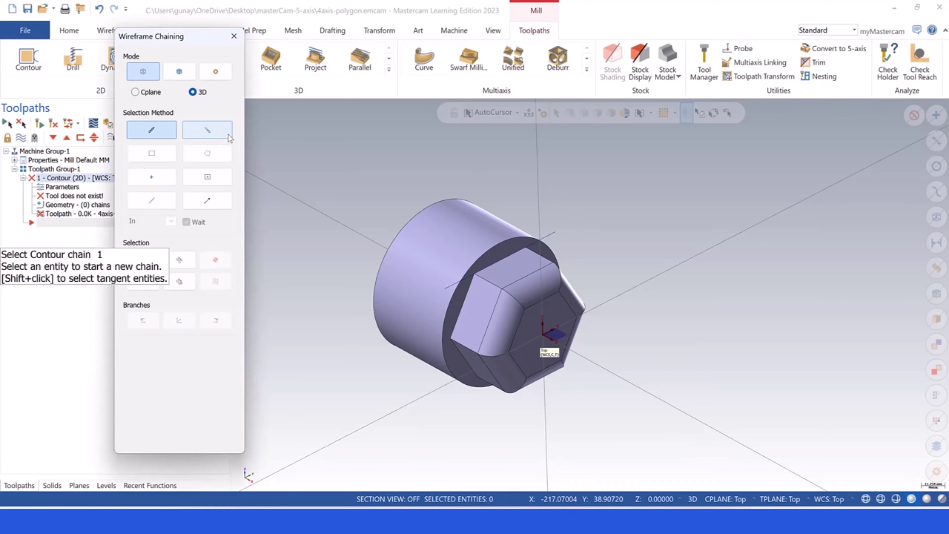
pyautogui.click(552, 233)
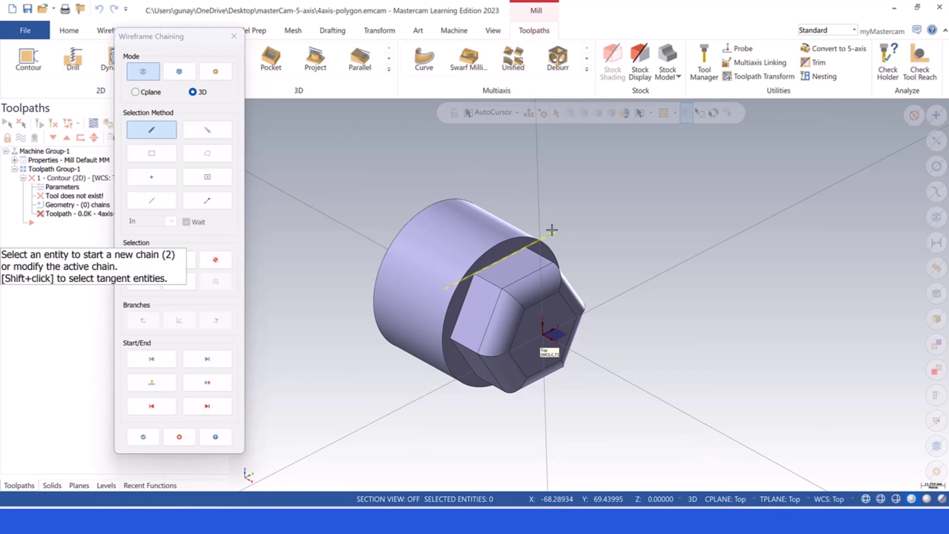
pyautogui.click(142, 442)
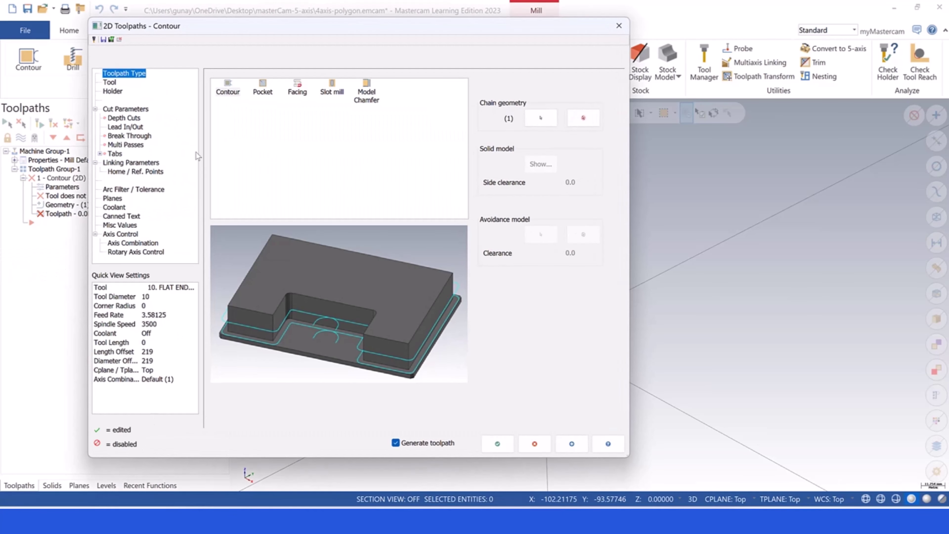
# Create a flat endmill with a 20 mm cutting diameter as the contour toolpath's tool.
pyautogui.click(109, 83)
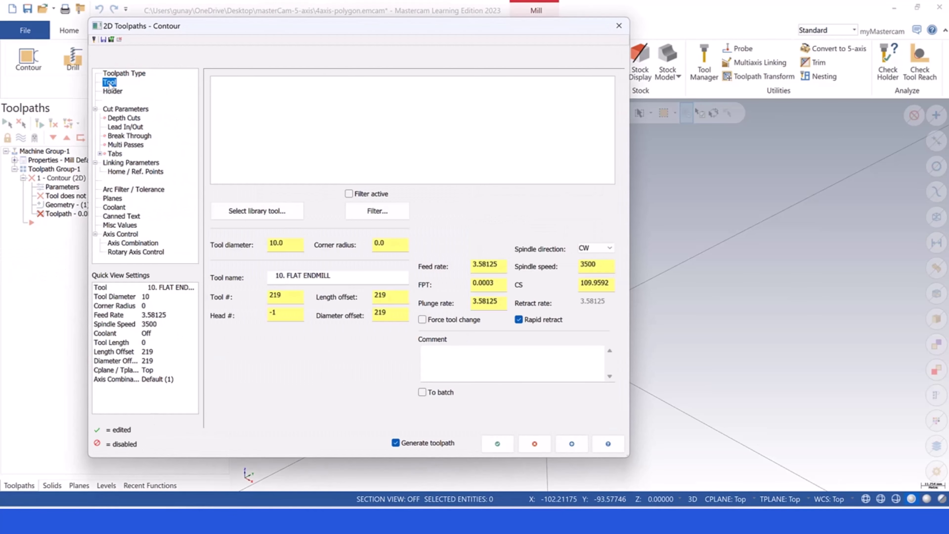
pyautogui.rightClick(307, 112)
pyautogui.click(343, 128)
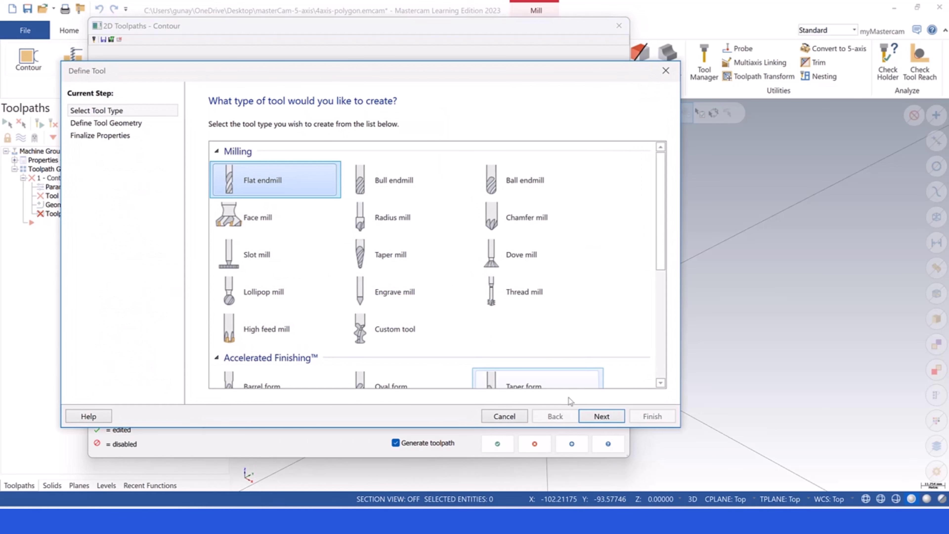
pyautogui.click(591, 417)
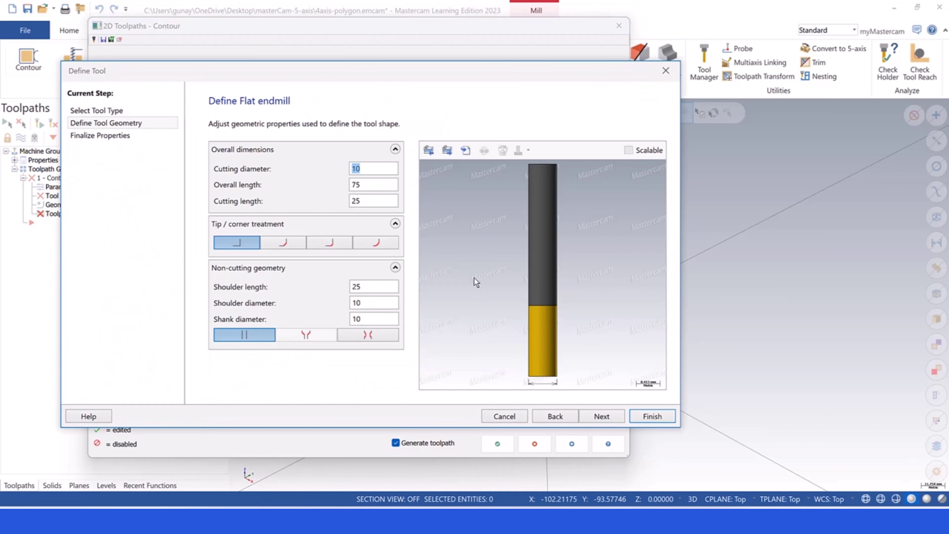
pyautogui.press('Tab')
pyautogui.click(601, 416)
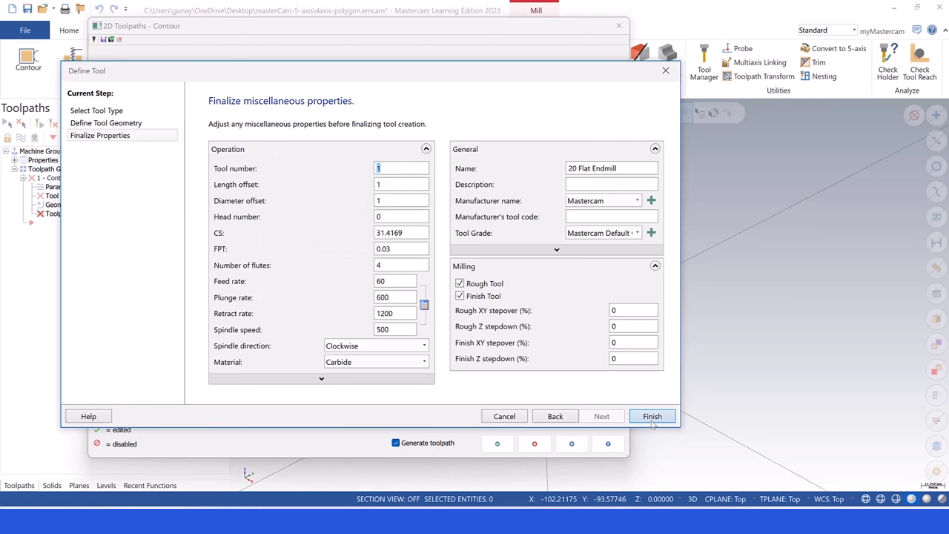
pyautogui.click(658, 420)
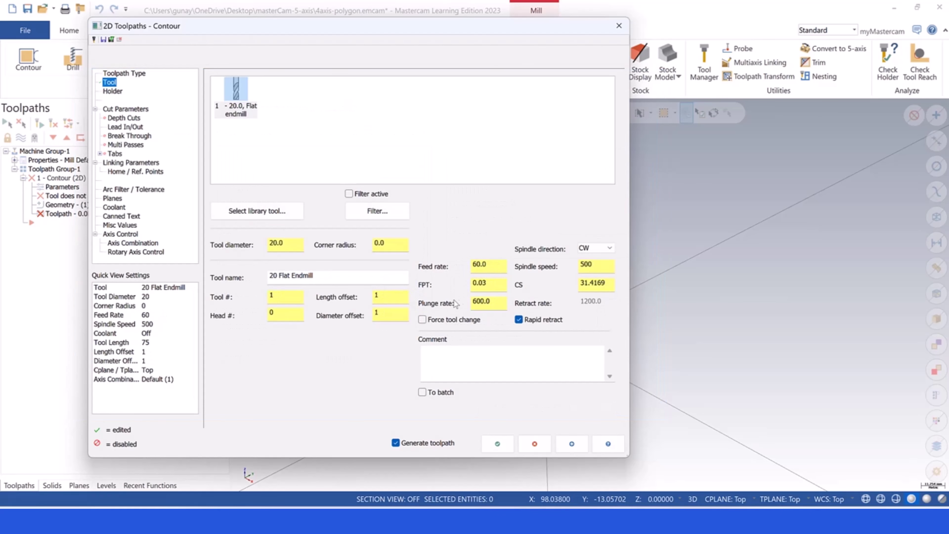
# Set the endmill's feed per tooth to 0.2, cutting speed to 180 and plunge rate to 10.
pyautogui.moveTo(487, 285); pyautogui.dragTo(480, 285)
pyautogui.write('22')
pyautogui.press('BackSpace')
pyautogui.doubleClick(599, 284)
pyautogui.write('180')
pyautogui.click(602, 269)
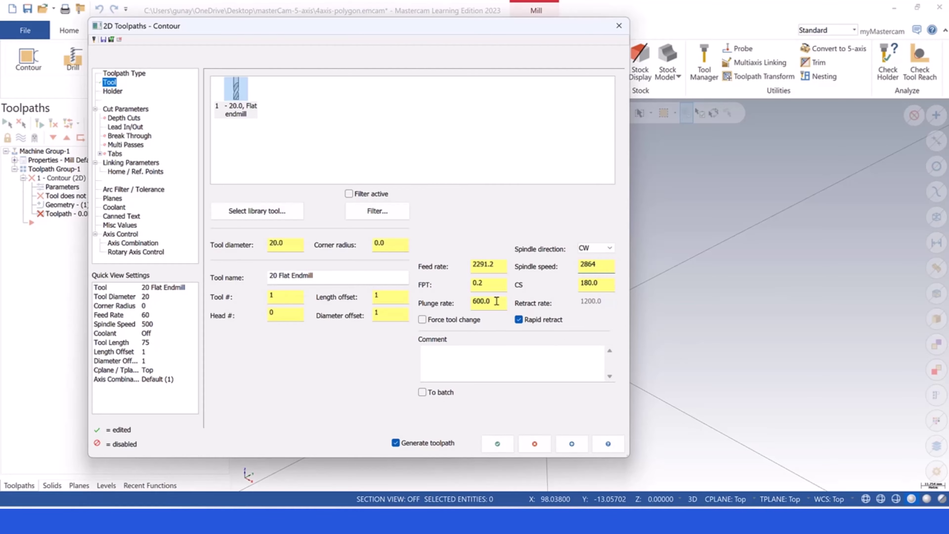
pyautogui.doubleClick(486, 301)
pyautogui.write('10')
# Set the contour's retract to 10 and feed plane to 5, and make the top of stock incremental.
pyautogui.click(117, 164)
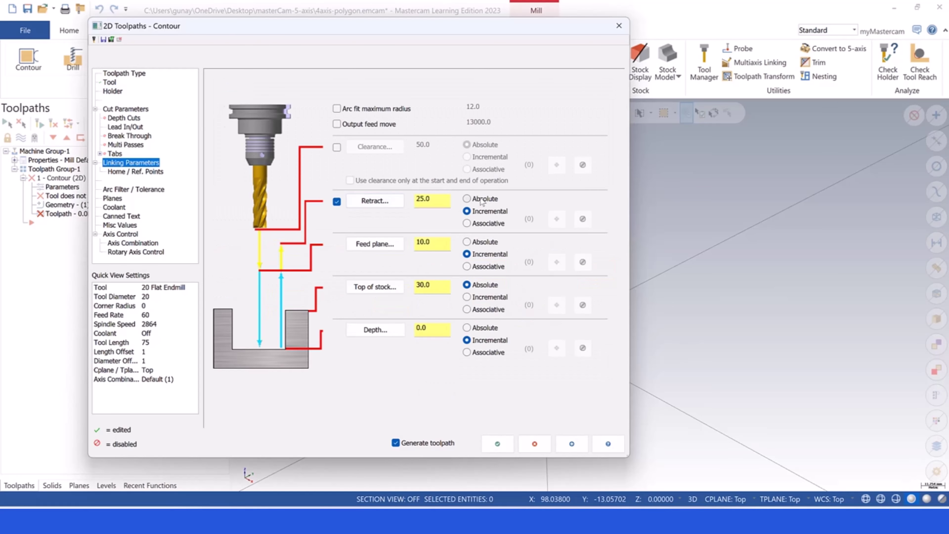
pyautogui.doubleClick(439, 201)
pyautogui.write('10')
pyautogui.doubleClick(437, 201)
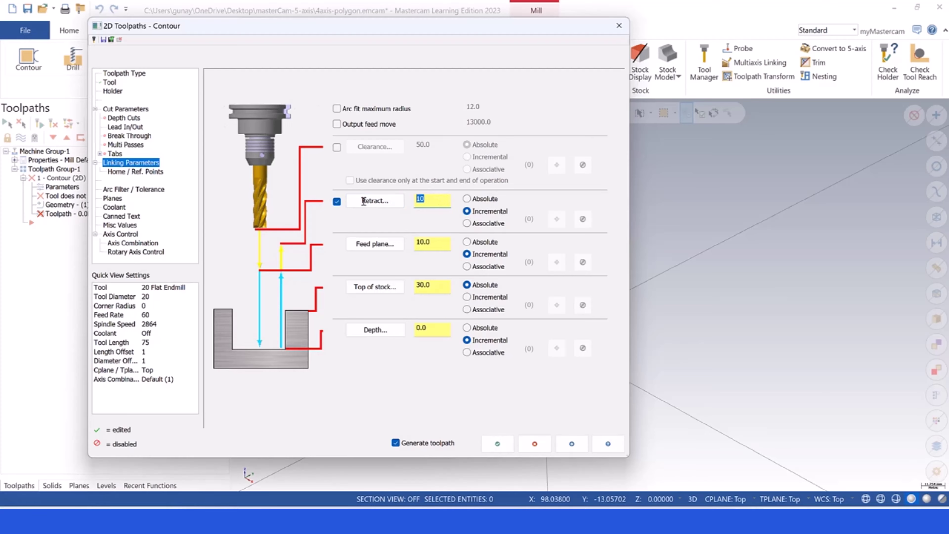
pyautogui.doubleClick(437, 247)
pyautogui.write('5')
pyautogui.click(466, 296)
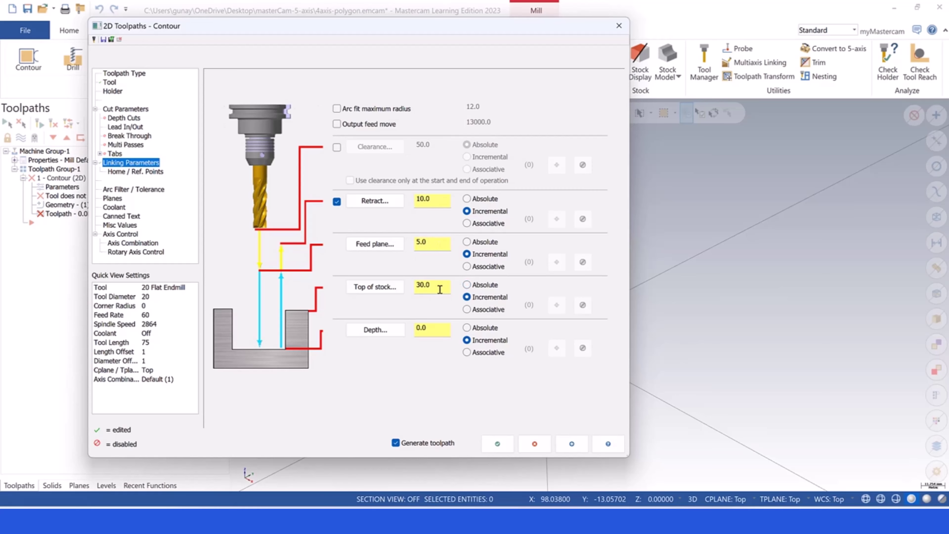
# Set the contour's linking heights to retract 15, feed plane 10 and top of stock 8, all incremental.
pyautogui.doubleClick(430, 286)
pyautogui.moveTo(435, 244); pyautogui.dragTo(411, 243)
pyautogui.doubleClick(434, 200)
pyautogui.write('15')
pyautogui.doubleClick(430, 243)
pyautogui.write('10')
pyautogui.moveTo(439, 287); pyautogui.dragTo(411, 286)
pyautogui.write('8')
pyautogui.moveTo(438, 329); pyautogui.dragTo(407, 331)
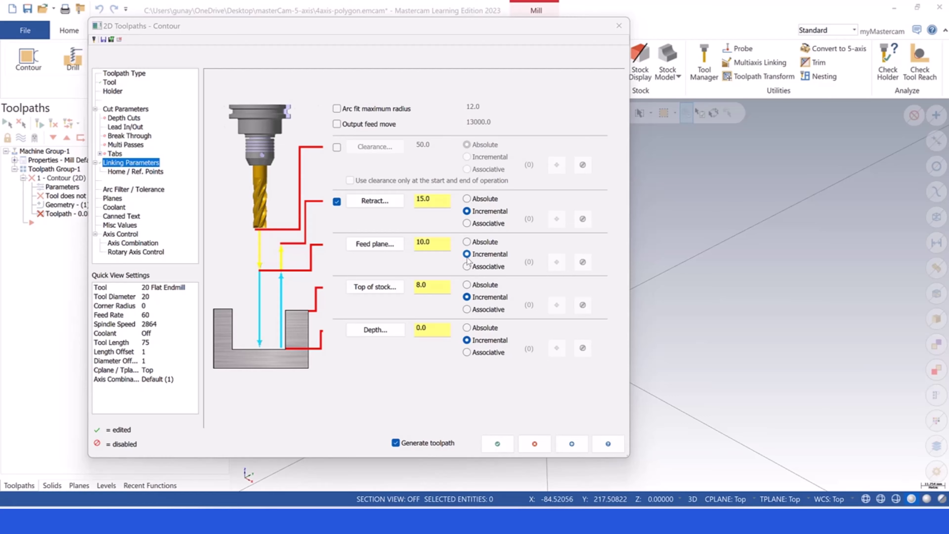
pyautogui.doubleClick(437, 244)
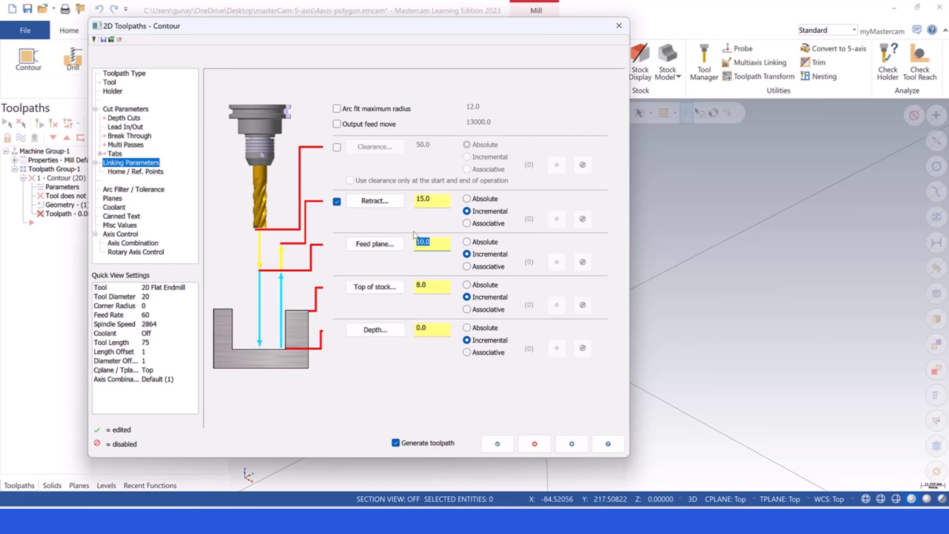
pyautogui.doubleClick(432, 287)
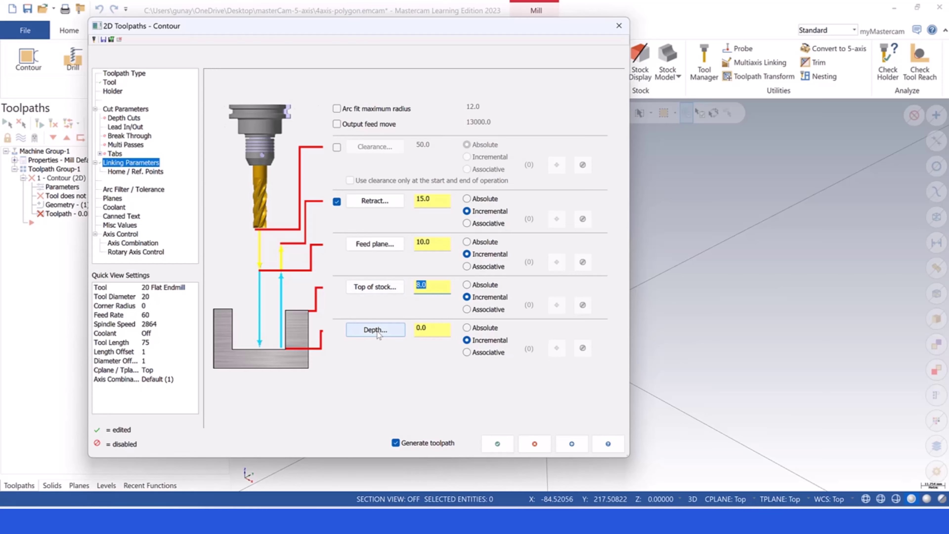
pyautogui.doubleClick(436, 330)
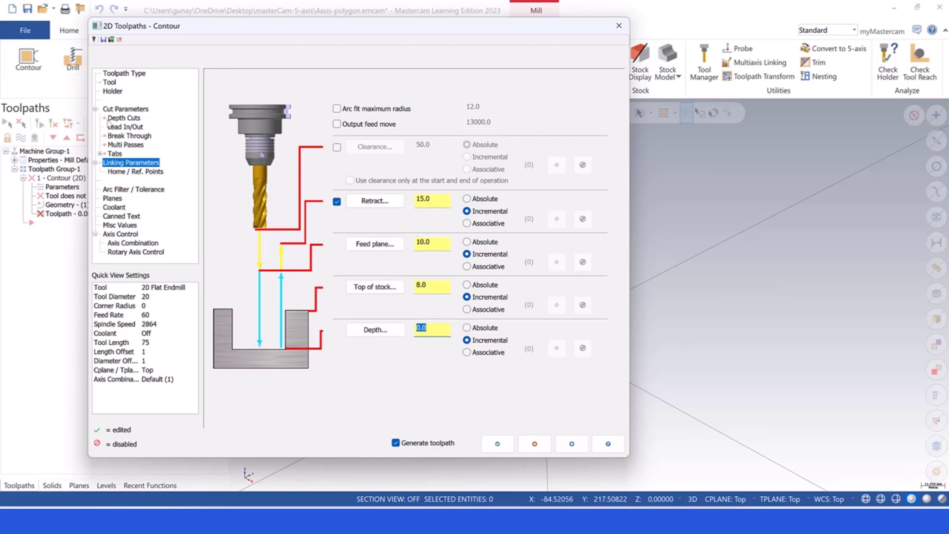
# Review the contour's compensation type and direction, and check the direction of the selected chain in the Chain Manager.
pyautogui.click(125, 111)
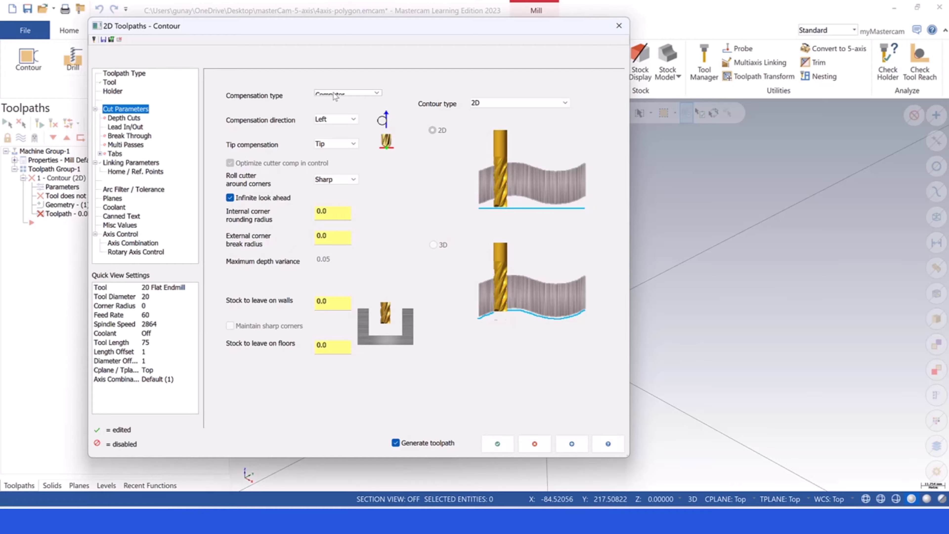
pyautogui.click(335, 96)
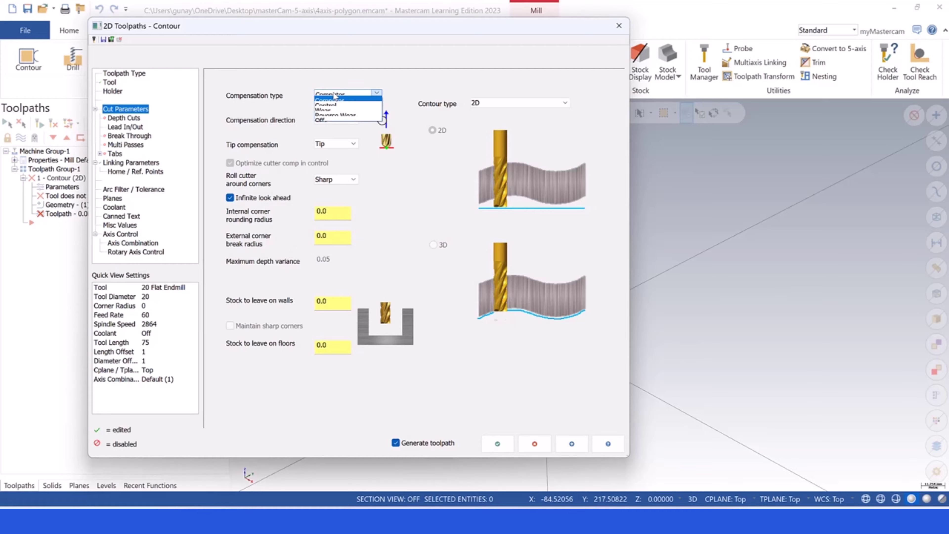
pyautogui.click(335, 97)
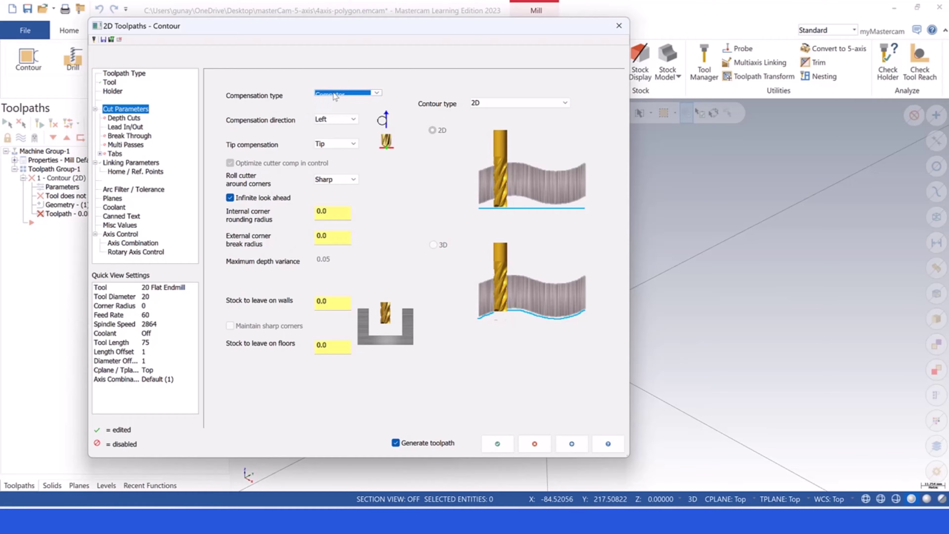
pyautogui.click(335, 95)
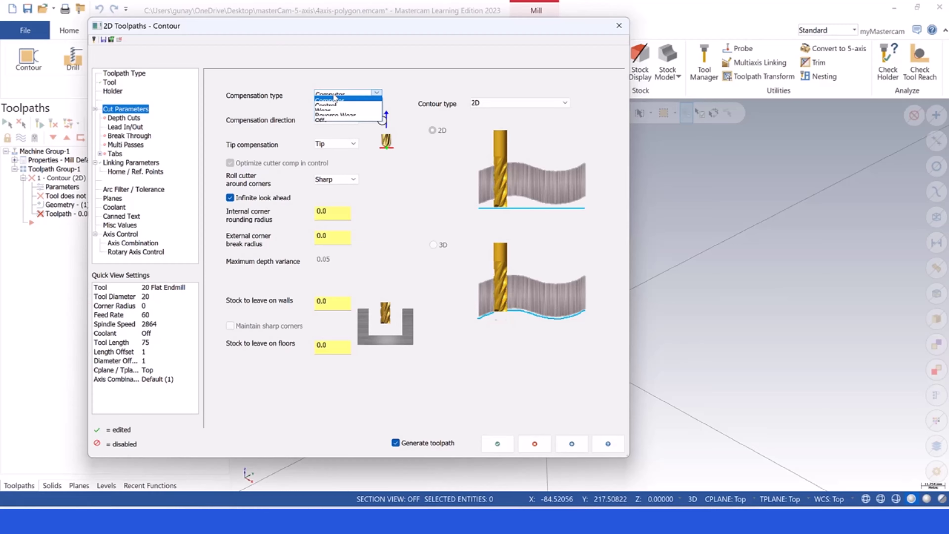
pyautogui.click(335, 99)
pyautogui.click(333, 121)
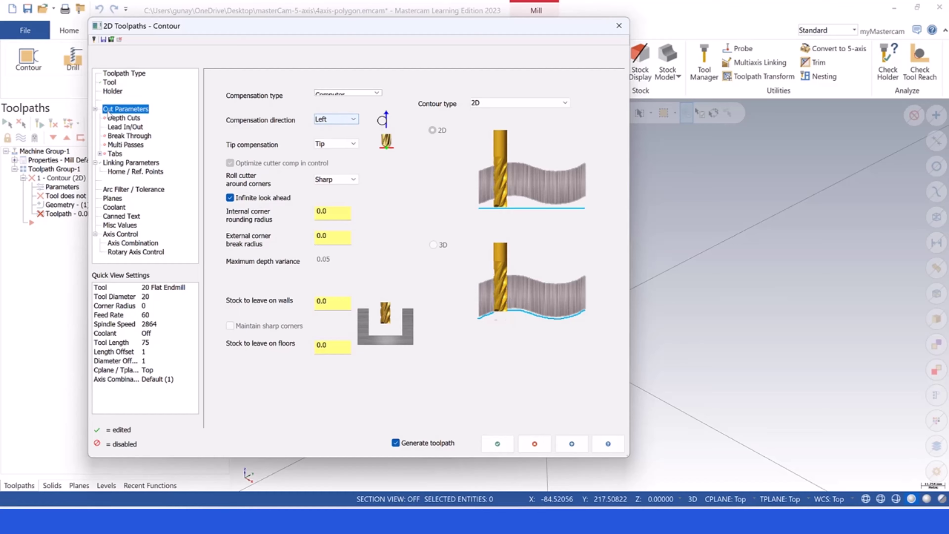
pyautogui.click(112, 73)
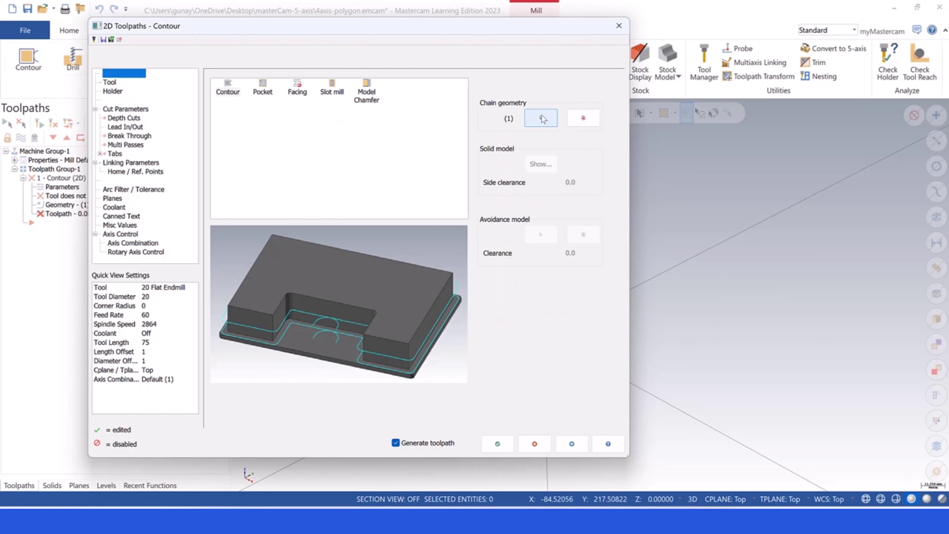
pyautogui.click(542, 118)
pyautogui.click(68, 113)
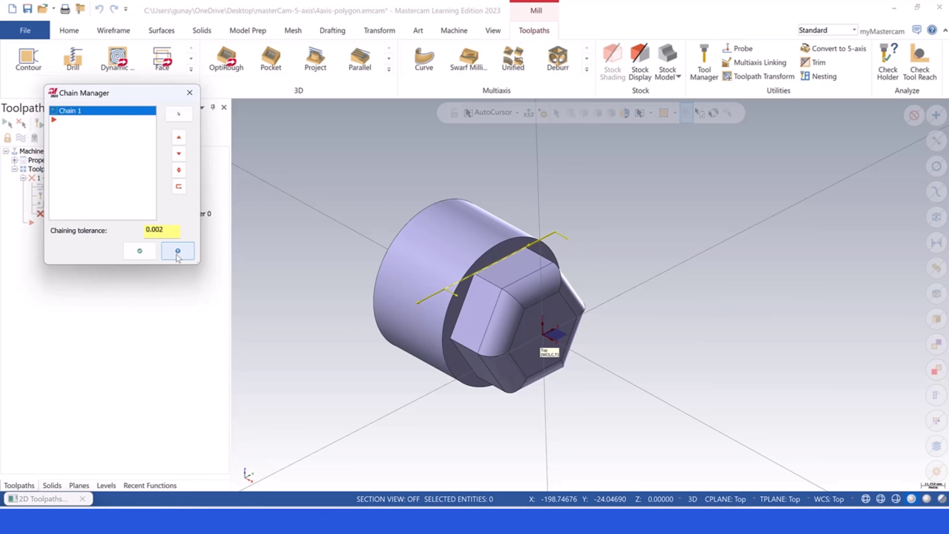
pyautogui.click(140, 250)
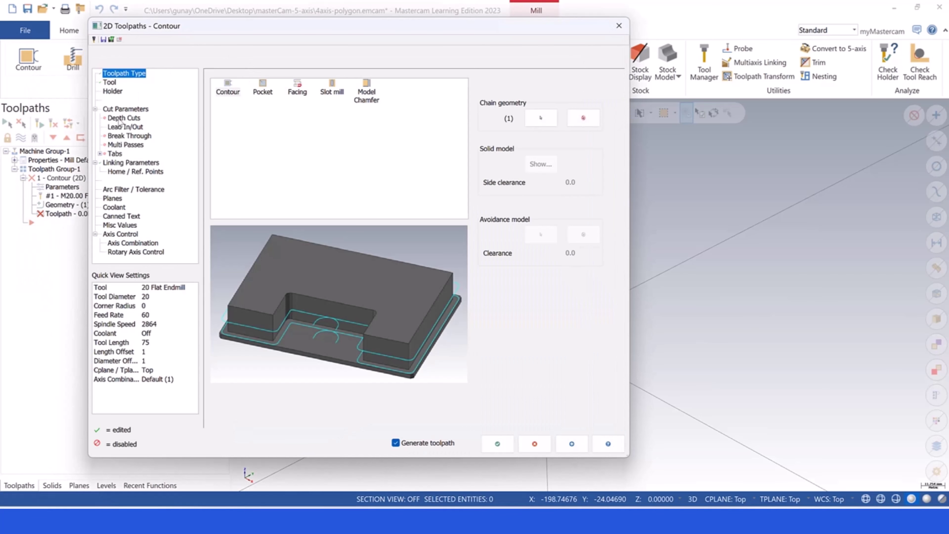
# Enable depth cuts with a maximum rough step of 1 mm and generate the contour toolpath.
pyautogui.click(125, 110)
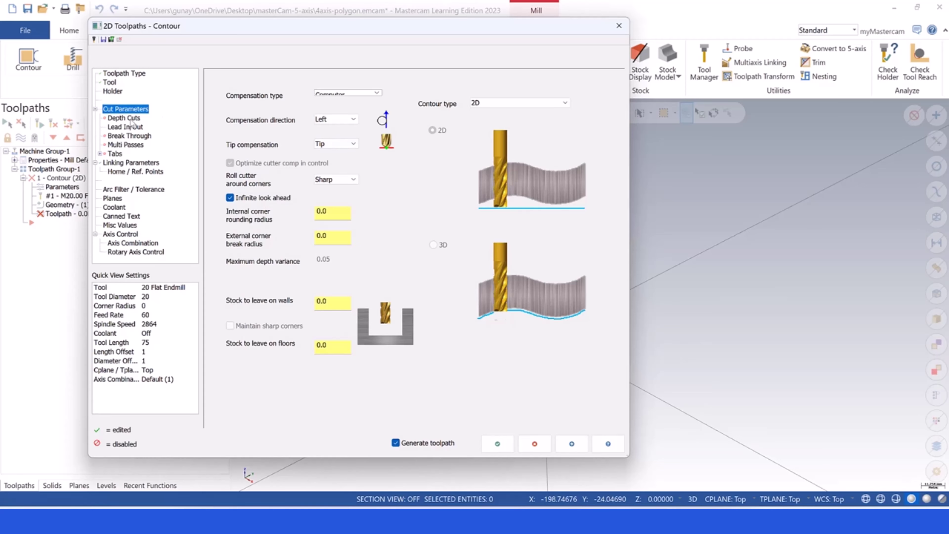
pyautogui.click(131, 119)
pyautogui.click(254, 113)
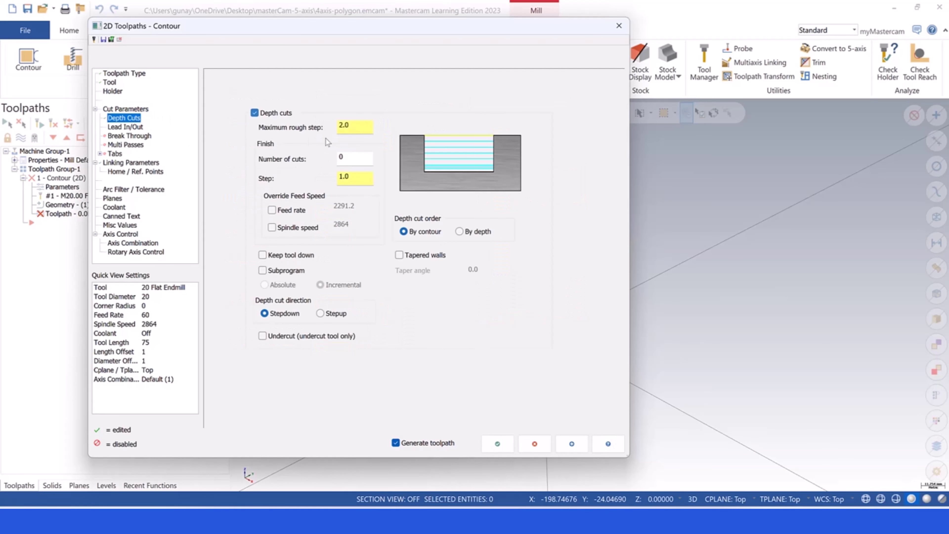
pyautogui.moveTo(351, 129); pyautogui.dragTo(318, 118)
pyautogui.write('1')
pyautogui.click(494, 444)
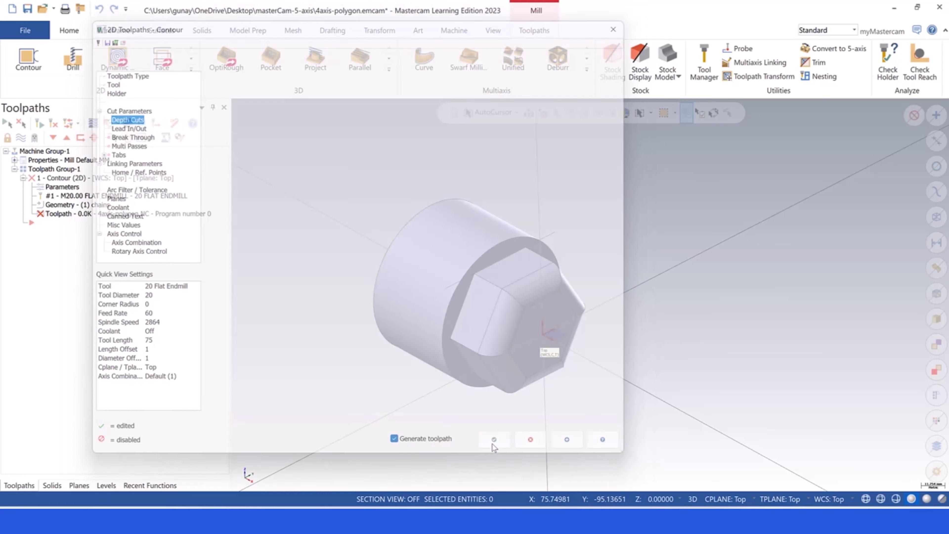
pyautogui.scroll(3, 670, 235)
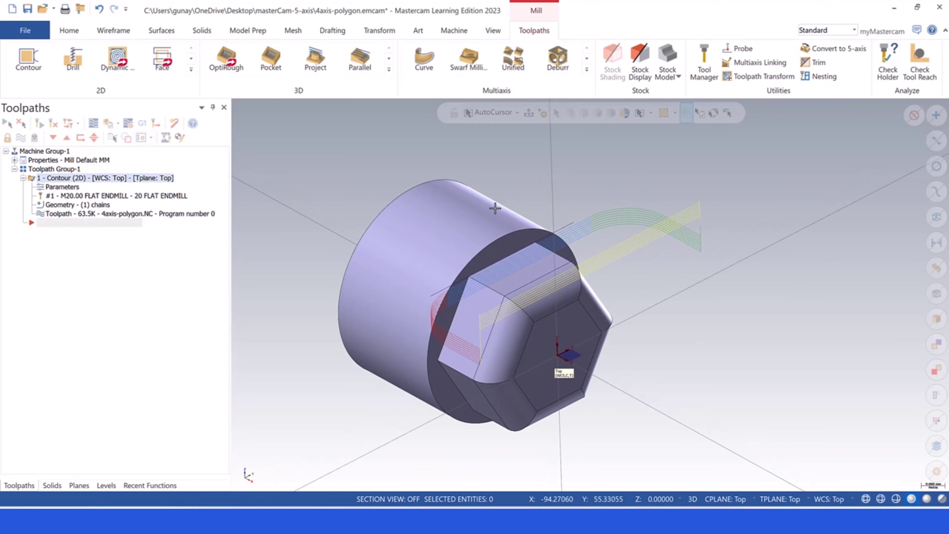
# Turn off Lead In/Out for the contour operation and regenerate its toolpath.
pyautogui.click(54, 190)
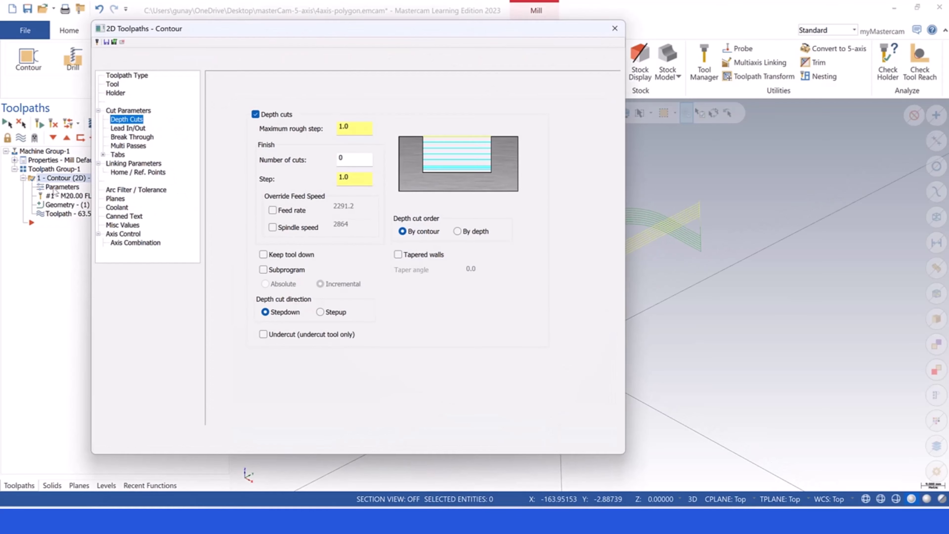
pyautogui.click(127, 127)
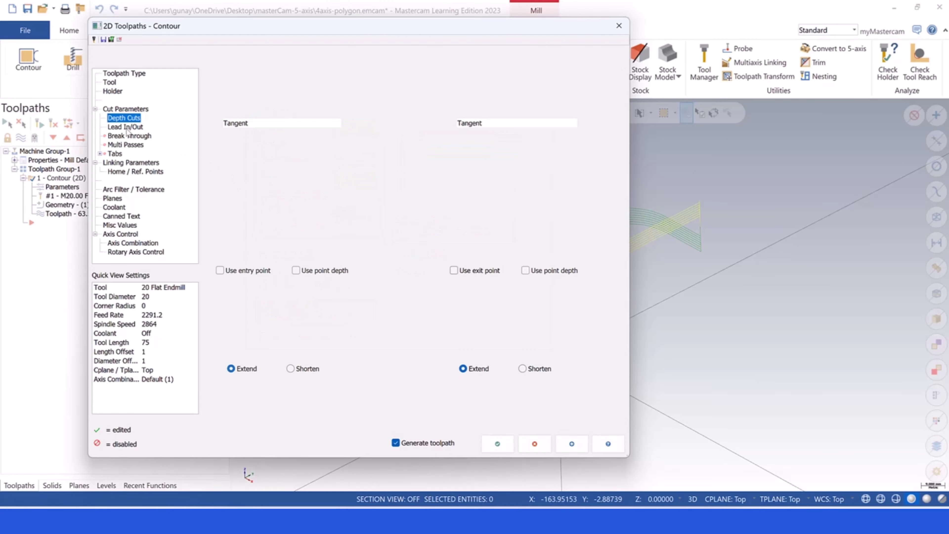
pyautogui.click(216, 77)
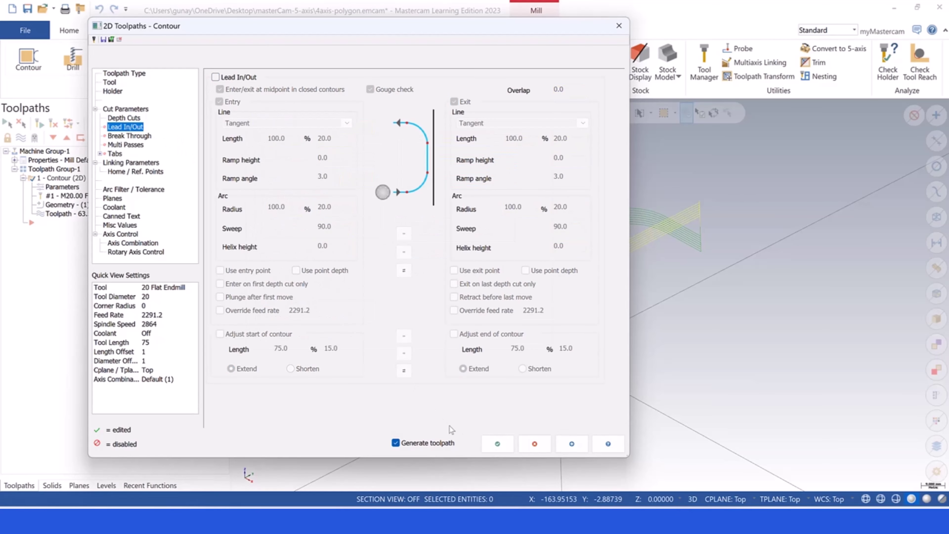
pyautogui.click(497, 443)
pyautogui.click(54, 124)
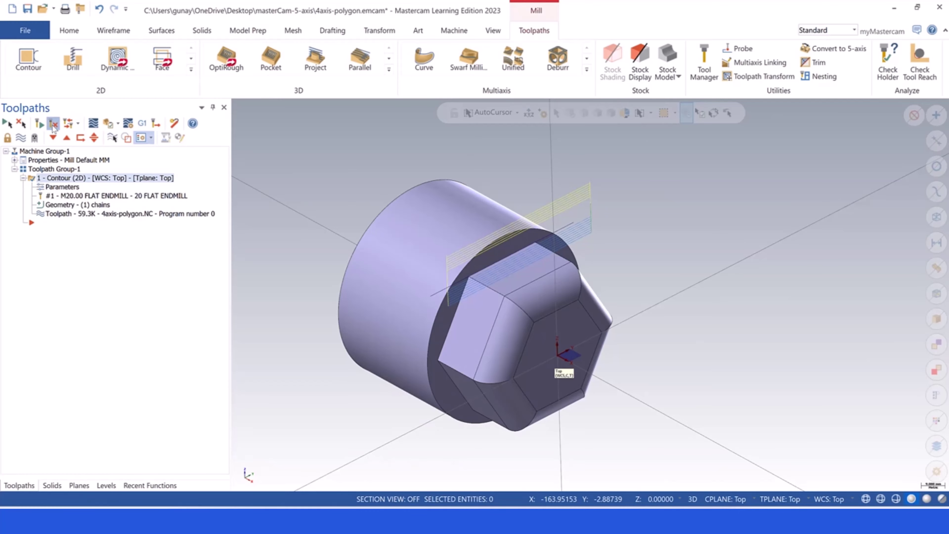
pyautogui.click(572, 285)
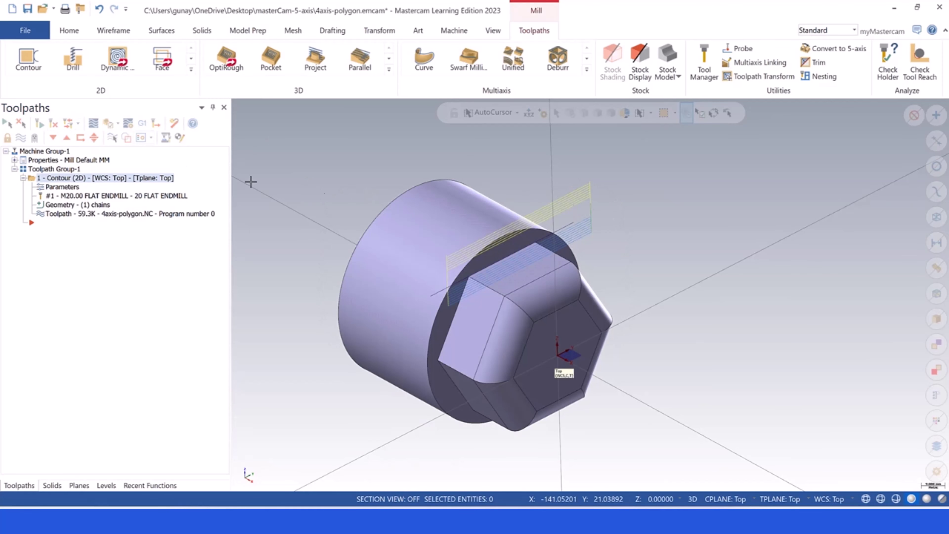
# Lengthen both ends of the contour's guide line by 10 mm and regenerate the toolpath, hiding its display while editing.
pyautogui.click(21, 138)
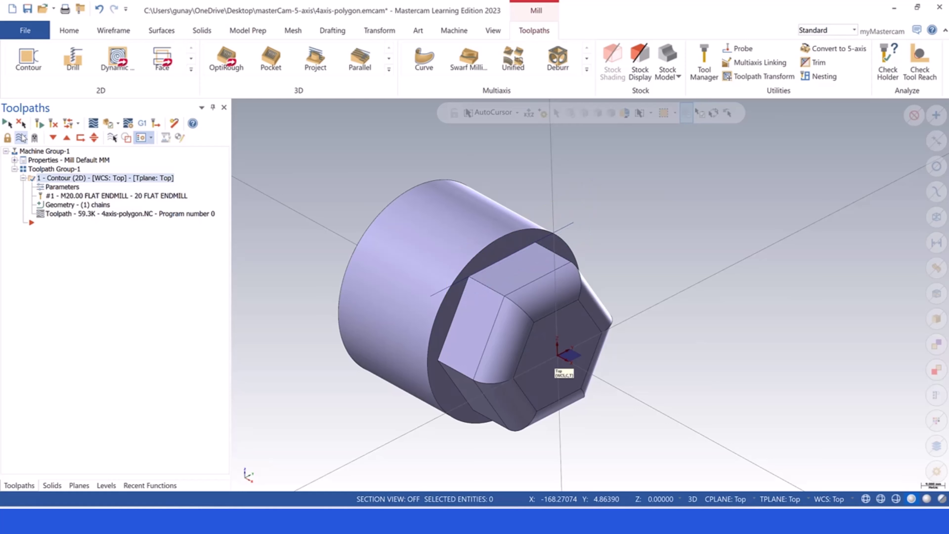
pyautogui.click(21, 137)
pyautogui.click(21, 137)
pyautogui.click(113, 30)
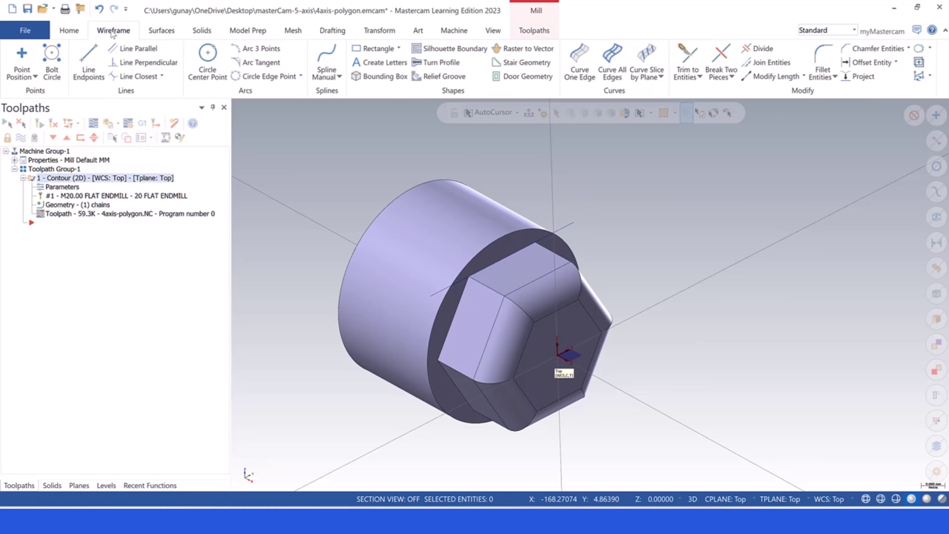
pyautogui.click(764, 77)
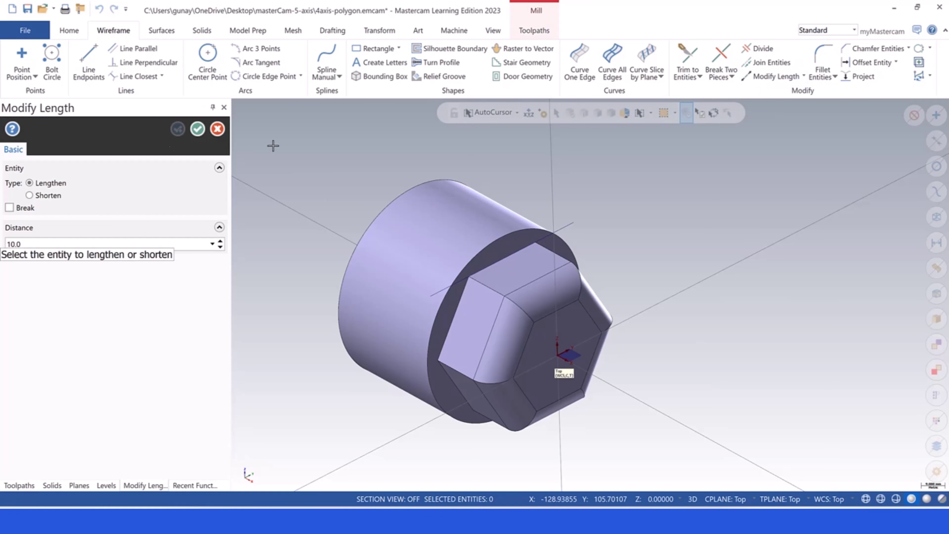
pyautogui.click(572, 223)
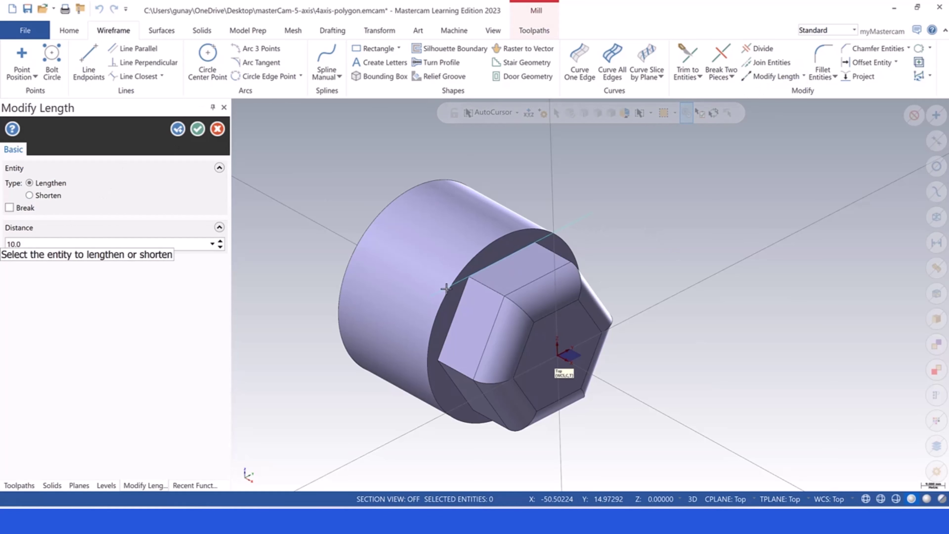
pyautogui.click(430, 295)
pyautogui.click(197, 128)
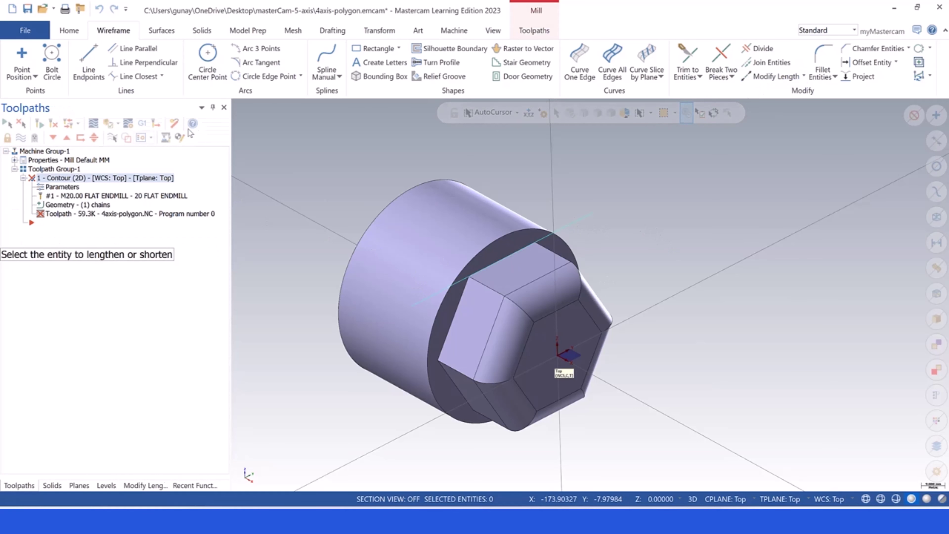
pyautogui.click(53, 123)
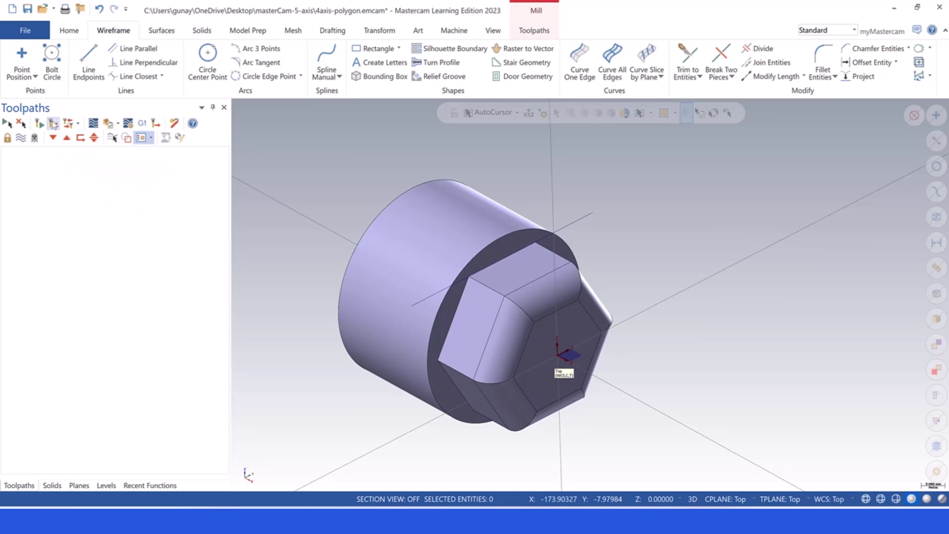
pyautogui.click(18, 142)
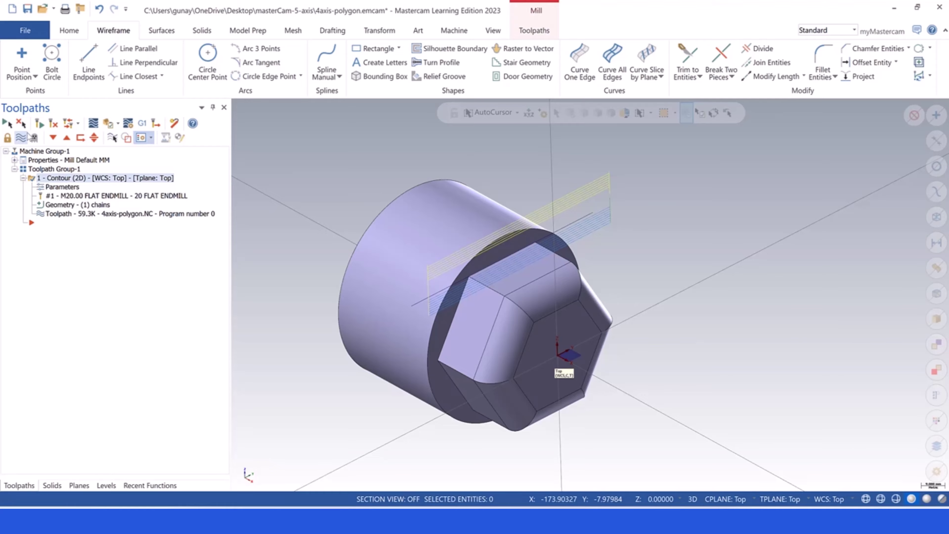
# Backplot the lengthened contour toolpath and check the tool's motion along the hexagon face.
pyautogui.click(93, 124)
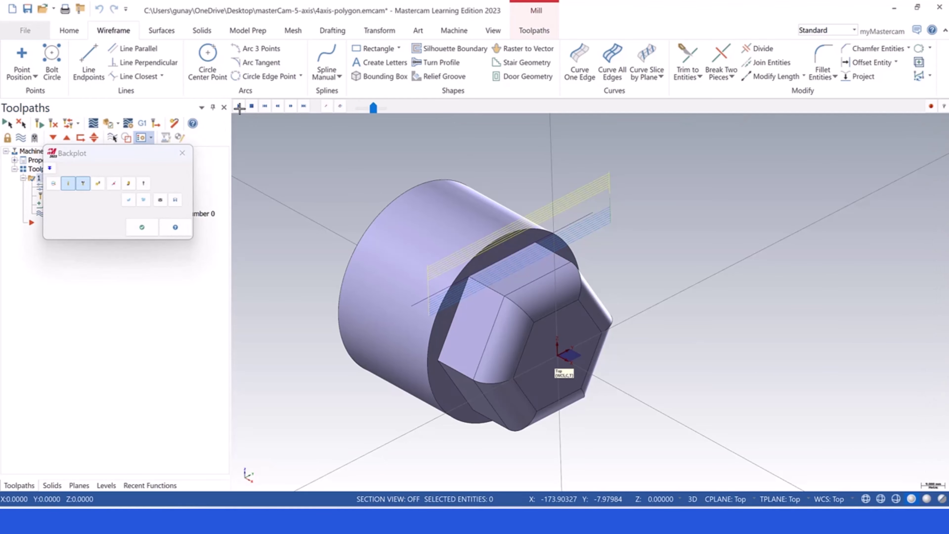
pyautogui.click(238, 106)
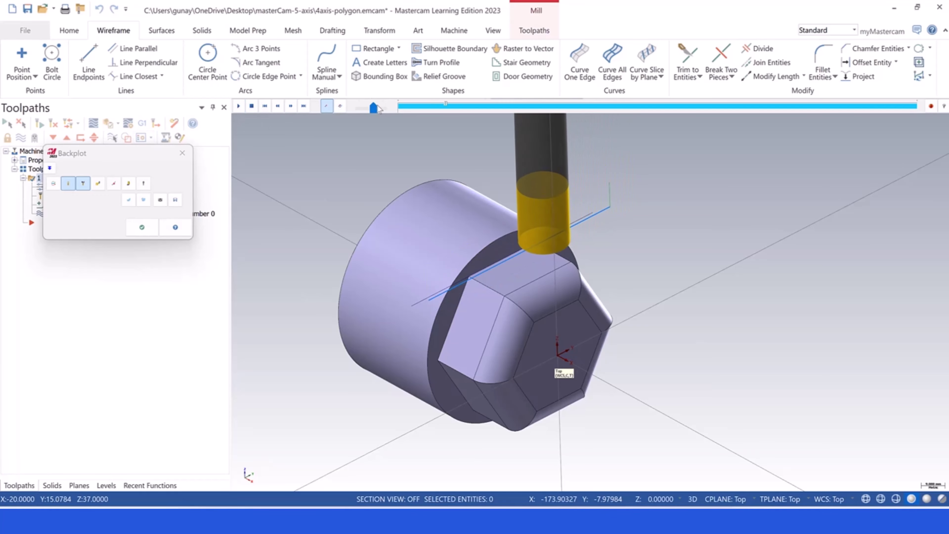
pyautogui.moveTo(379, 109); pyautogui.dragTo(387, 108)
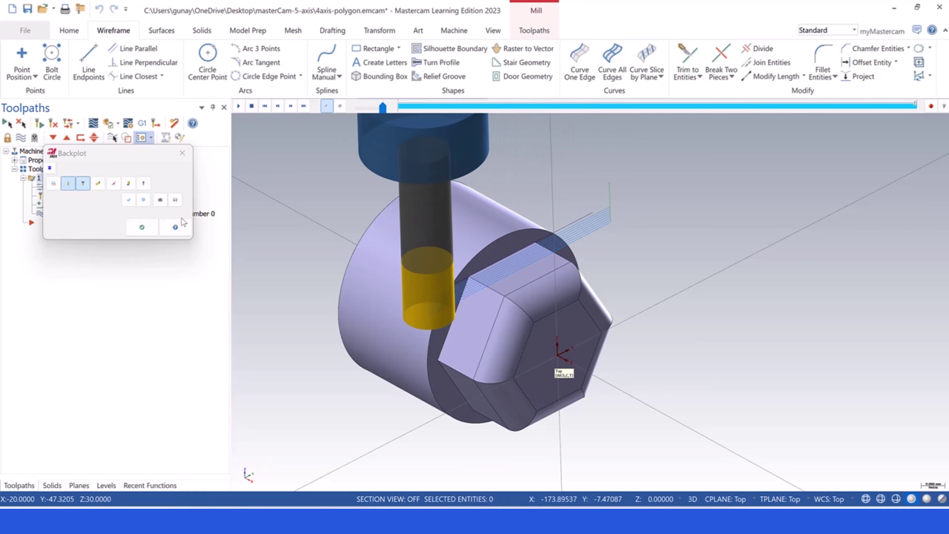
pyautogui.click(141, 227)
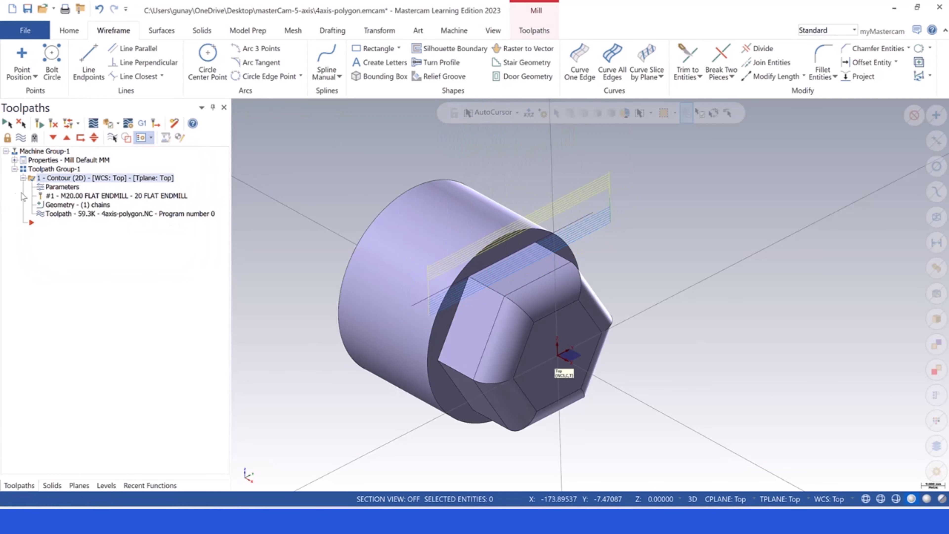
# Enable multi passes with 2 rough passes at 8 mm spacing and 1 finish pass at 1 mm spacing, and generate the toolpath.
pyautogui.click(56, 188)
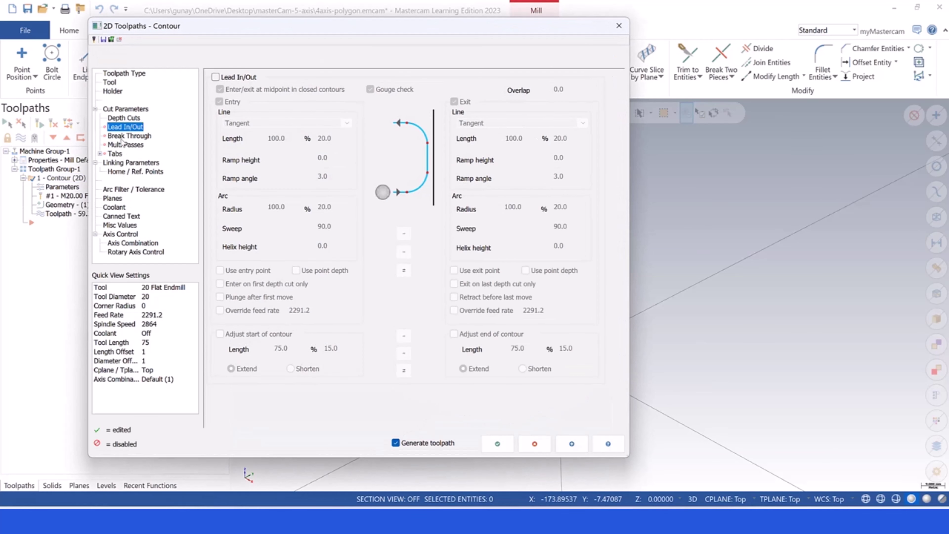
pyautogui.click(122, 146)
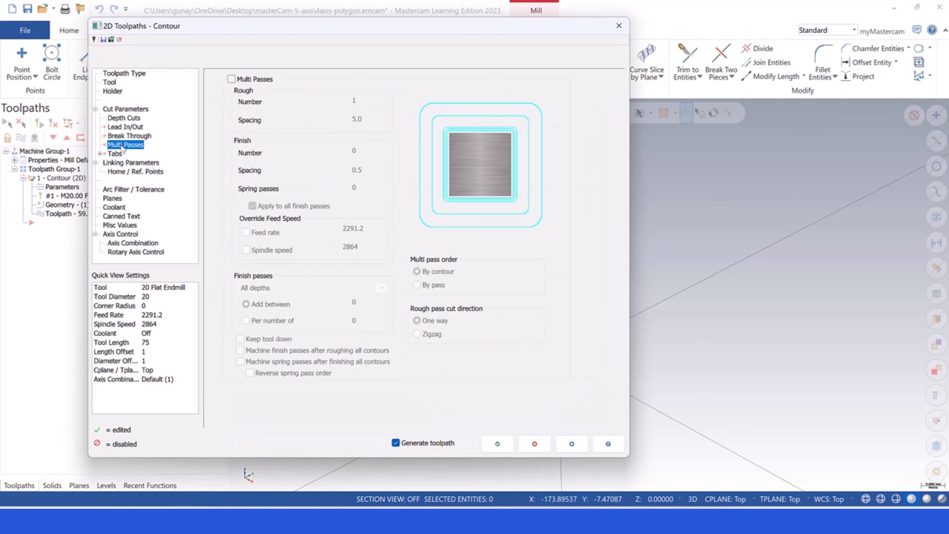
pyautogui.click(232, 79)
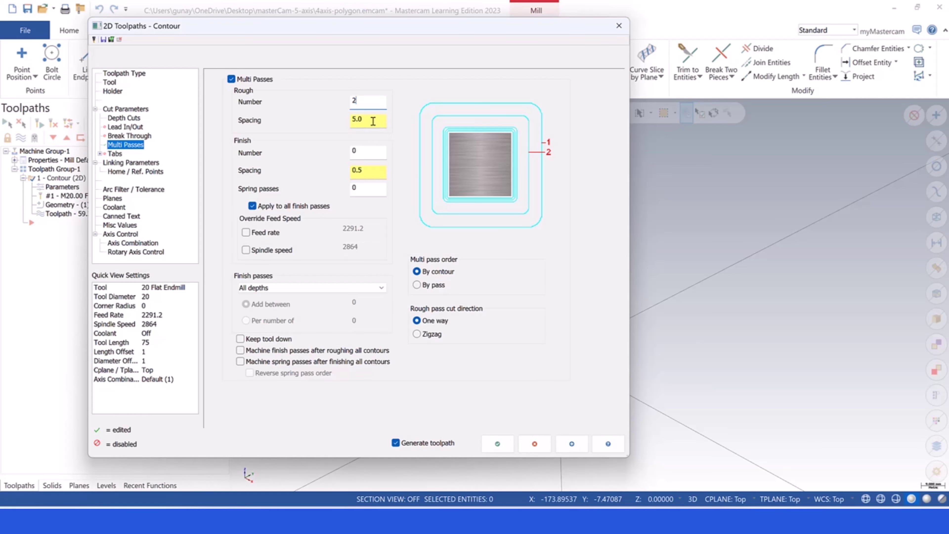
pyautogui.write('2')
pyautogui.press('Tab')
pyautogui.click(367, 106)
pyautogui.click(374, 122)
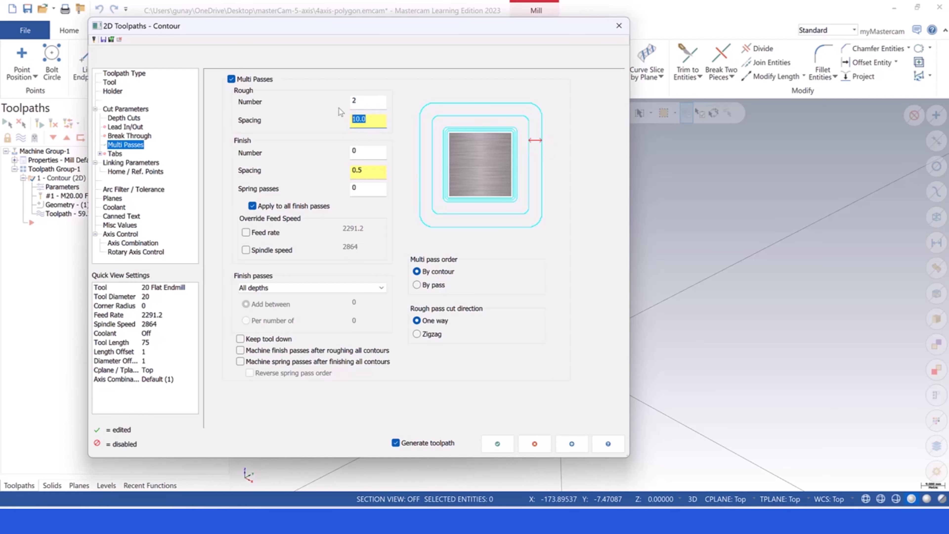
pyautogui.click(364, 152)
pyautogui.write('1')
pyautogui.click(367, 170)
pyautogui.moveTo(368, 119); pyautogui.dragTo(344, 119)
pyautogui.write('8')
pyautogui.click(497, 444)
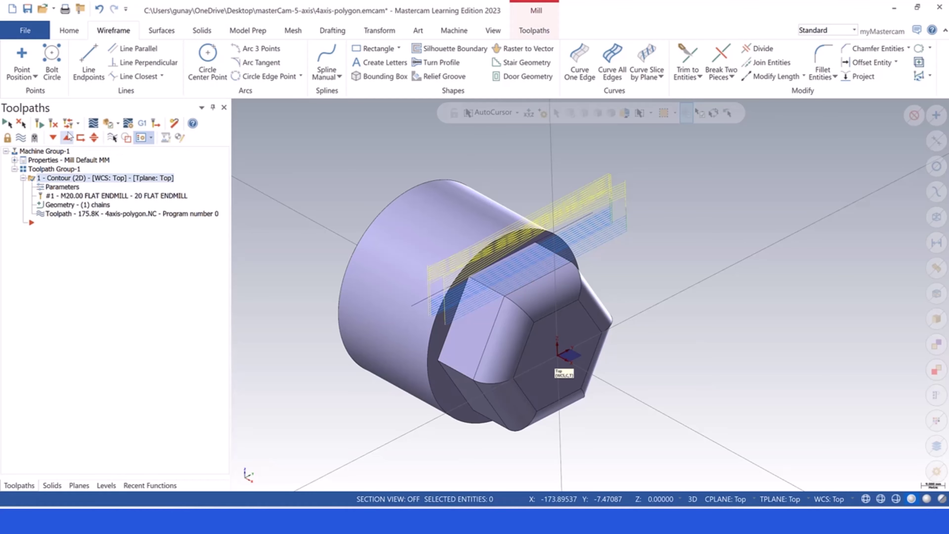
# Backplot the multi-pass contour and examine the order and position of its rough and finish passes at each depth.
pyautogui.hotkey('alt', 't')
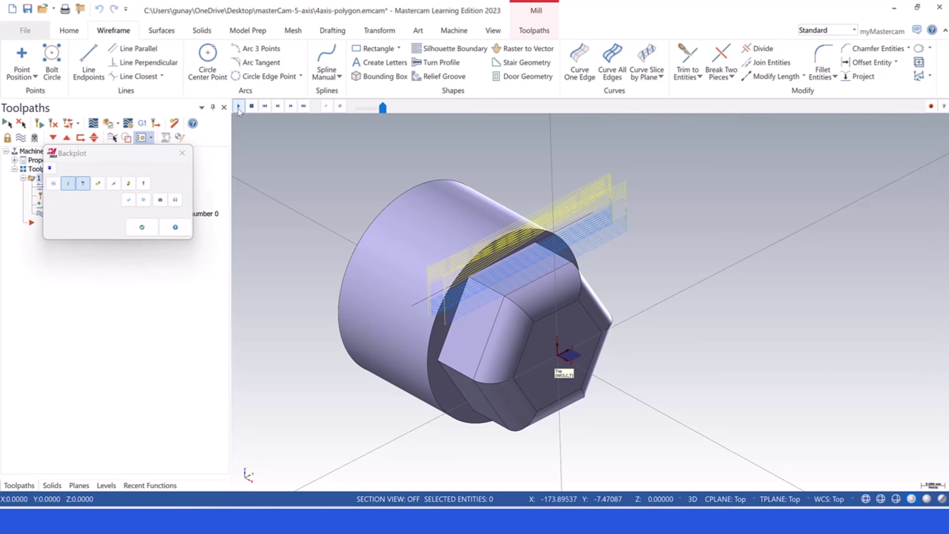
pyautogui.click(238, 107)
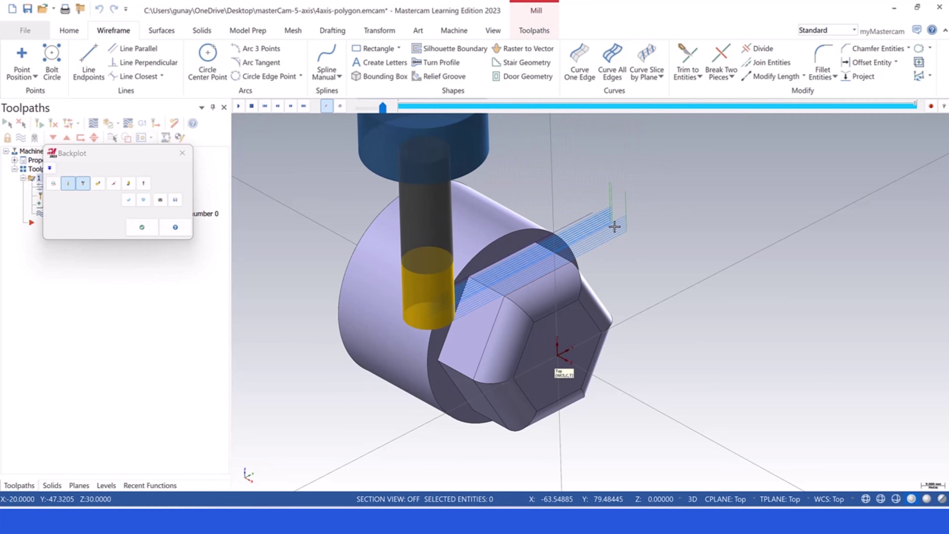
pyautogui.scroll(3, 600, 186)
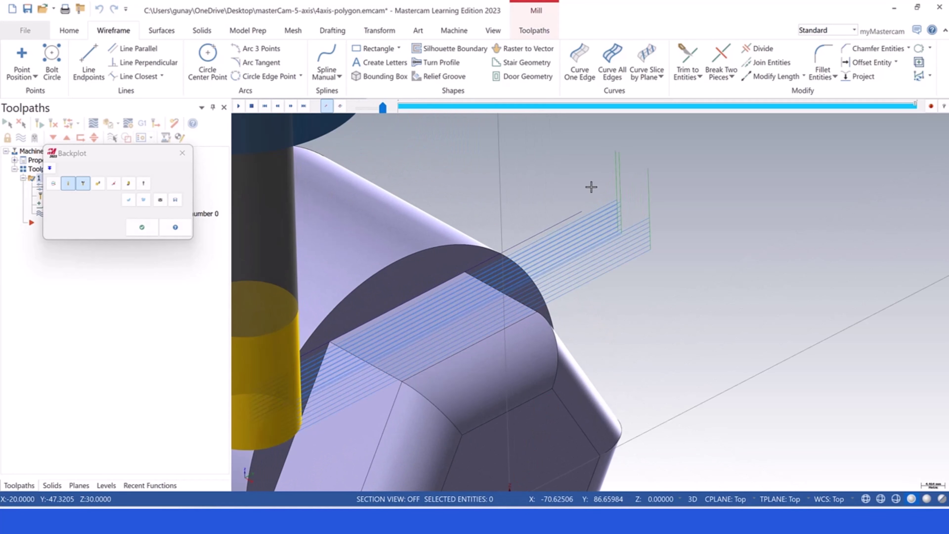
pyautogui.scroll(-3, 620, 233)
pyautogui.scroll(2, 574, 214)
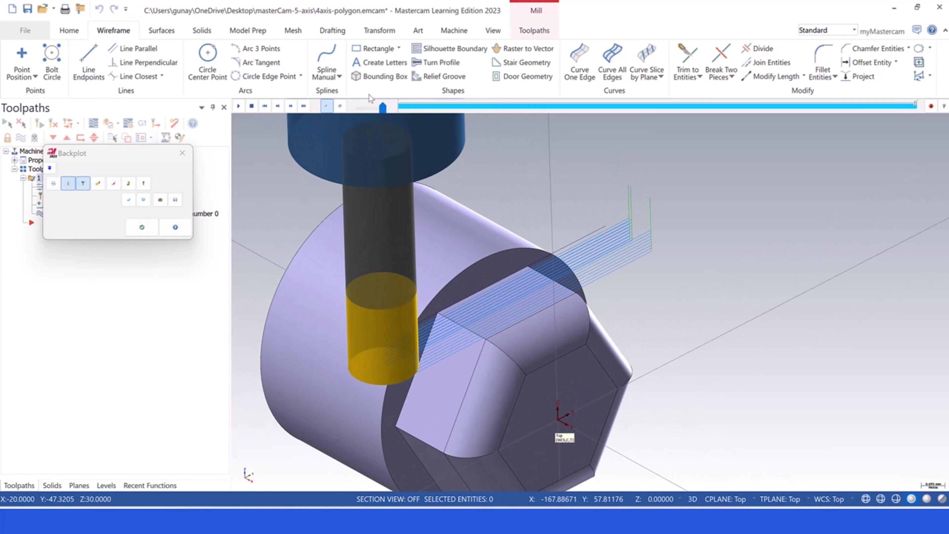
pyautogui.click(238, 106)
pyautogui.moveTo(365, 107); pyautogui.dragTo(370, 105)
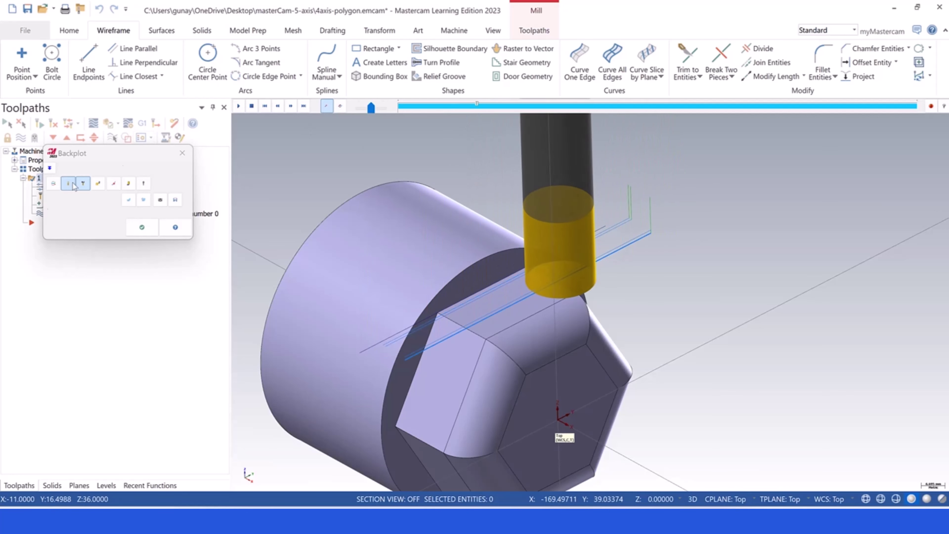
pyautogui.click(141, 228)
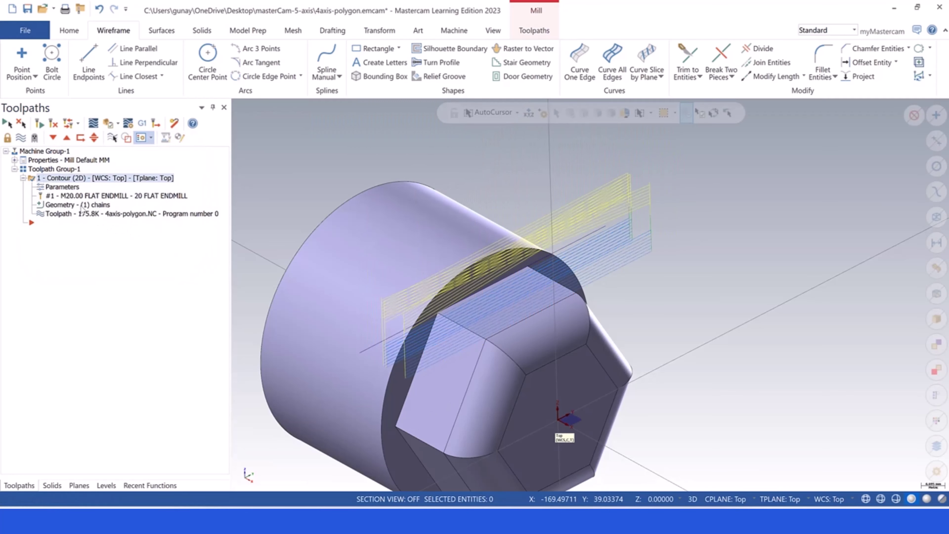
# Set the rough pass cut direction to Zigzag, keeping finish passes at all depths, and regenerate the contour.
pyautogui.click(59, 188)
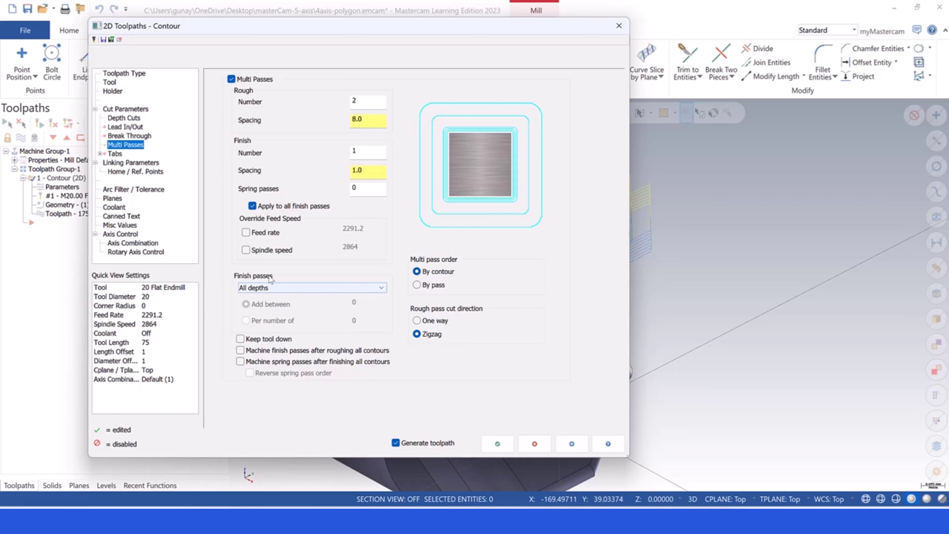
pyautogui.click(270, 289)
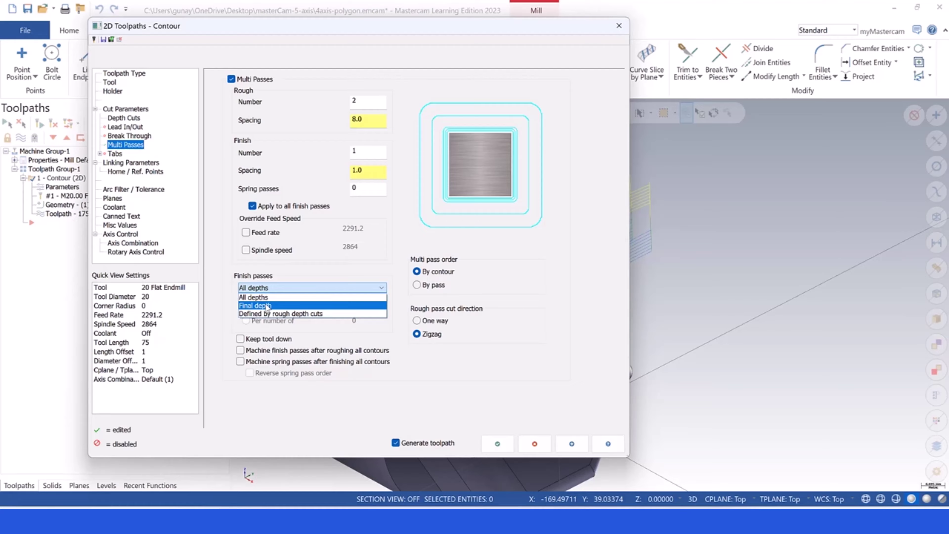
pyautogui.click(291, 266)
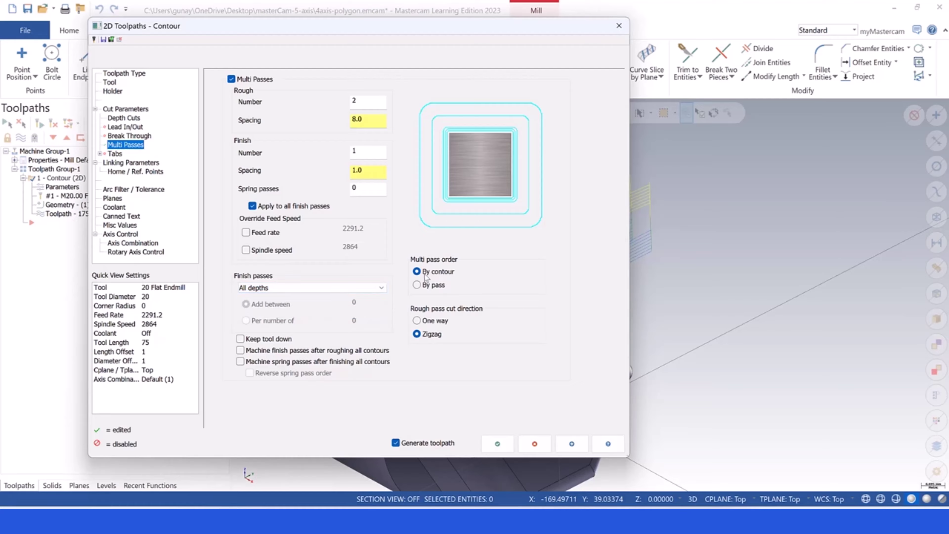
pyautogui.click(496, 444)
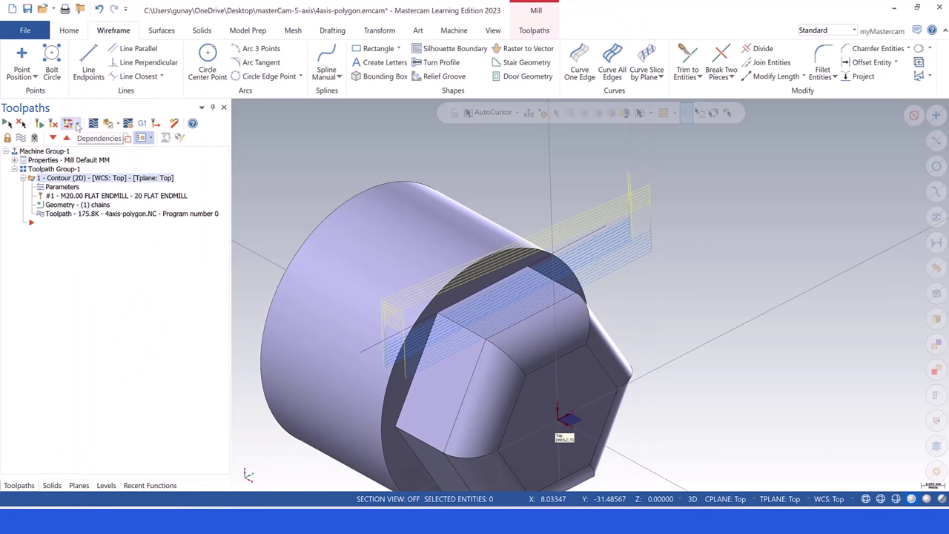
# Backplot the zigzag contour toolpath and examine the order and direction of its passes at each depth.
pyautogui.click(94, 123)
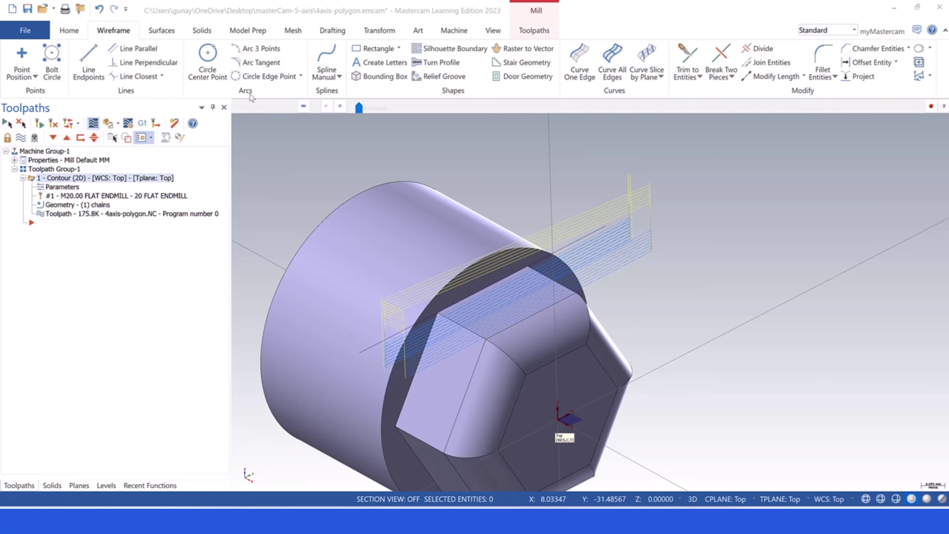
pyautogui.click(237, 107)
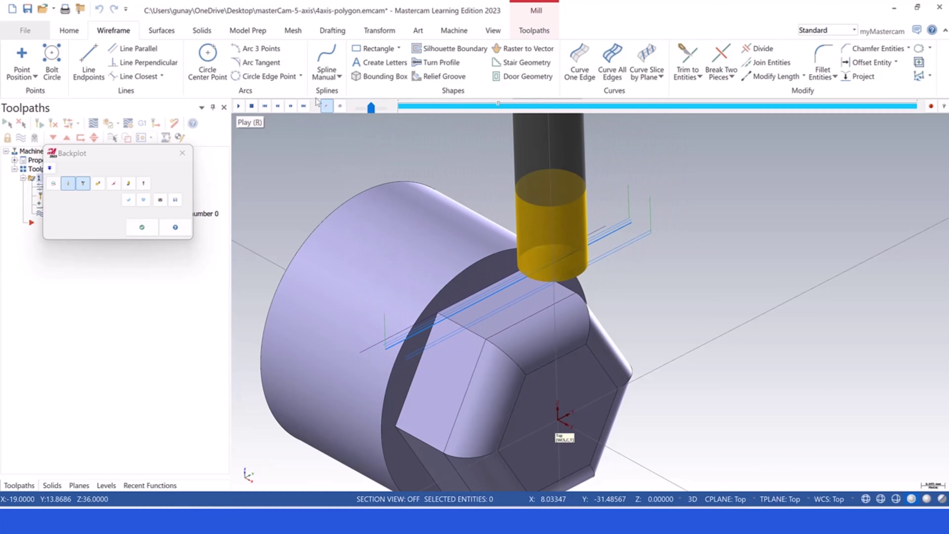
pyautogui.moveTo(371, 108); pyautogui.dragTo(380, 108)
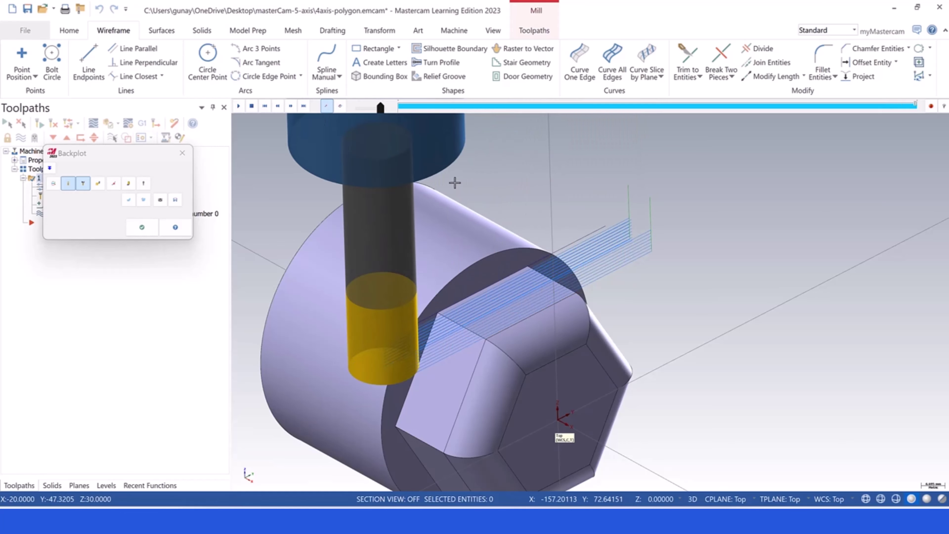
pyautogui.moveTo(455, 183); pyautogui.dragTo(552, 209, button='middle')
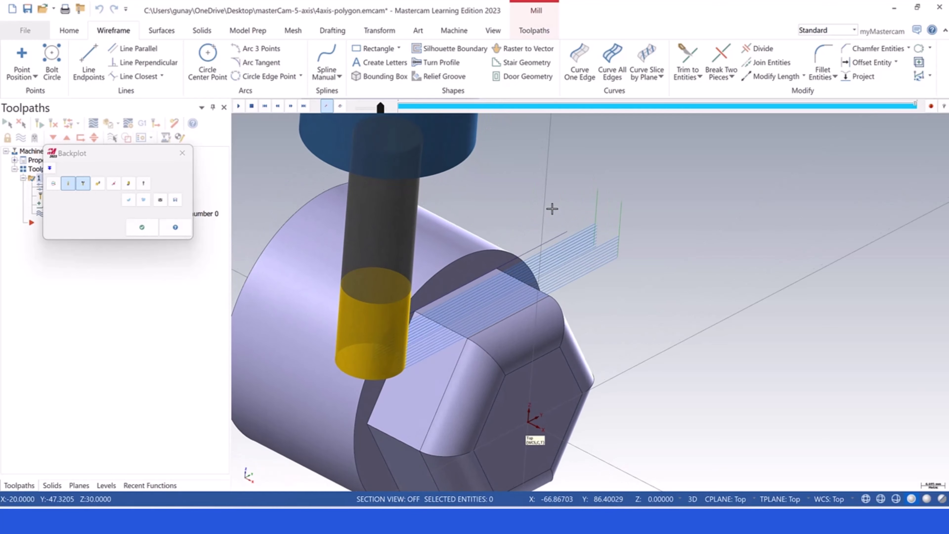
pyautogui.click(142, 227)
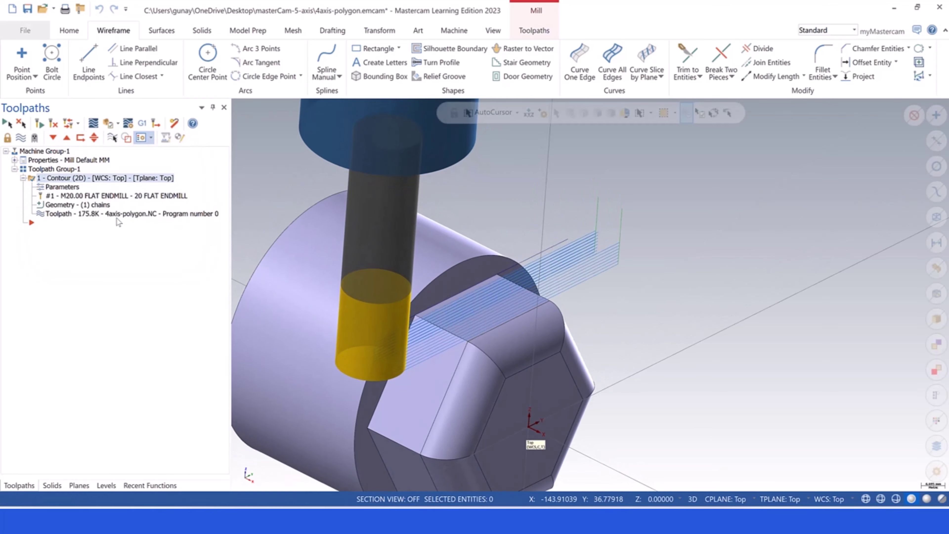
# Set the contour's finish passes to Final depth in the multi-pass settings and regenerate the toolpath.
pyautogui.click(64, 188)
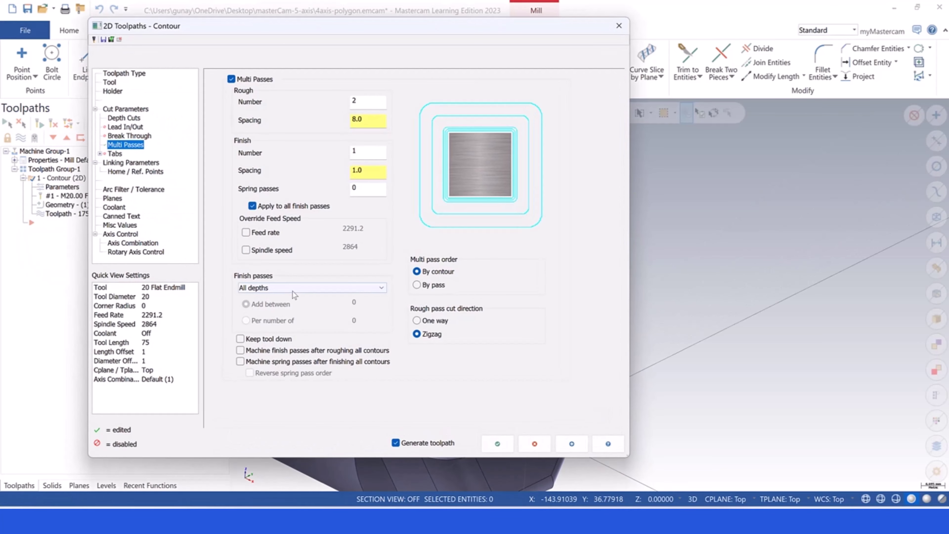
pyautogui.click(292, 291)
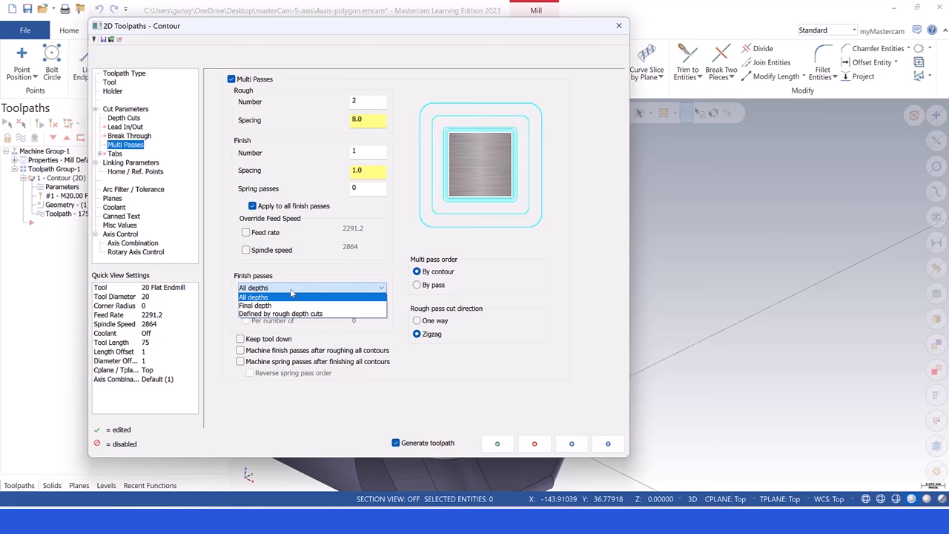
pyautogui.click(287, 306)
pyautogui.click(508, 440)
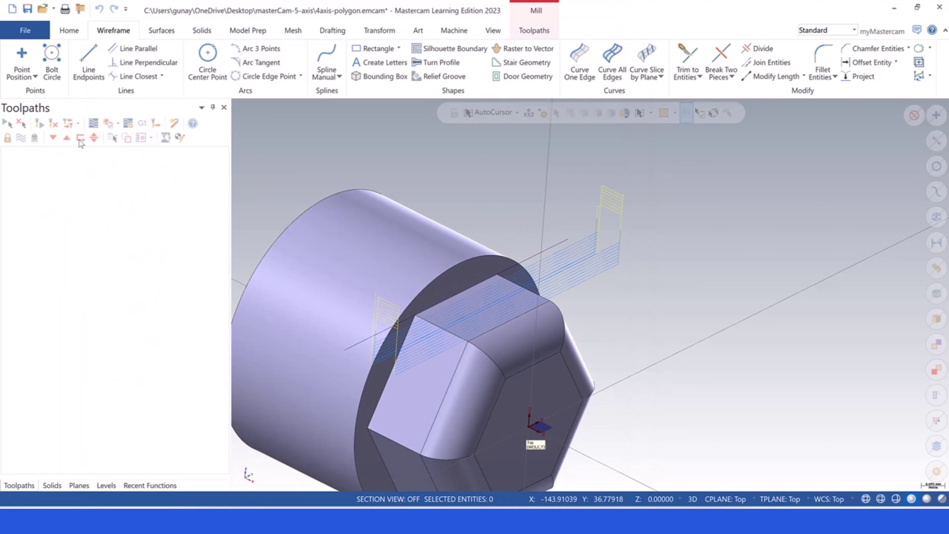
# Backplot the regenerated contour and check where the finish pass runs relative to the rough passes.
pyautogui.click(79, 124)
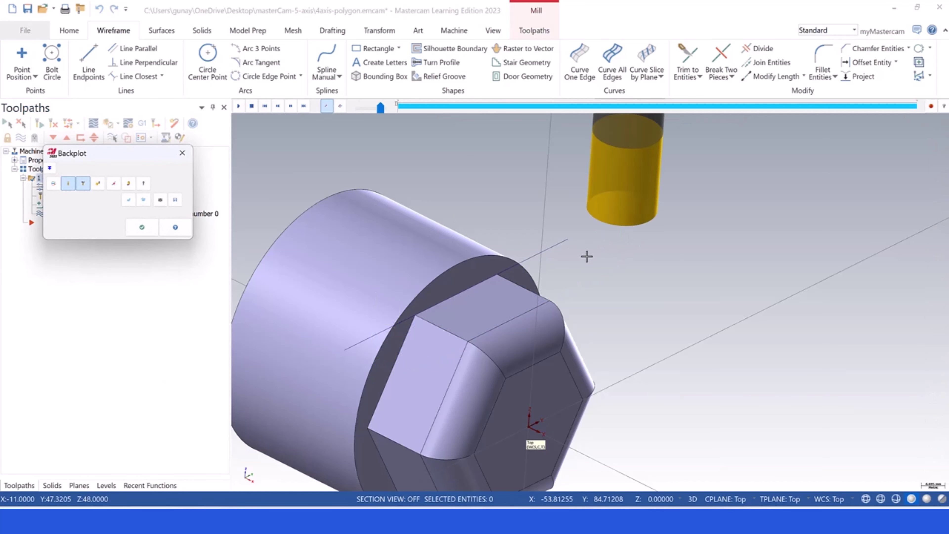
pyautogui.click(240, 106)
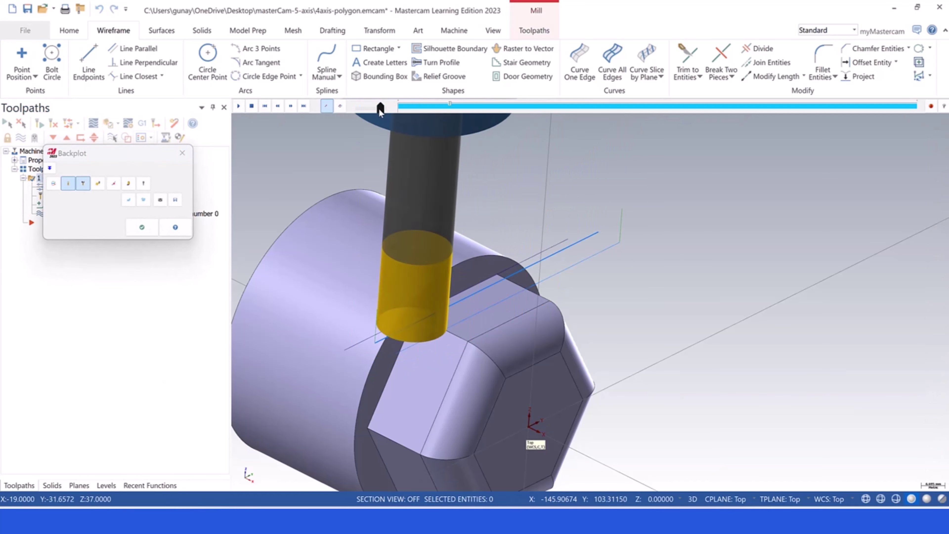
pyautogui.moveTo(379, 109); pyautogui.dragTo(396, 109)
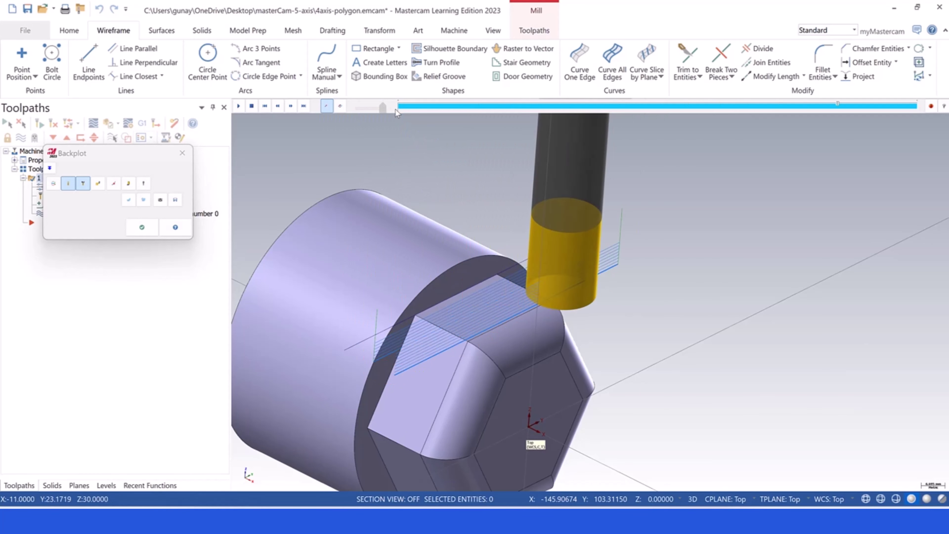
pyautogui.scroll(3, 576, 231)
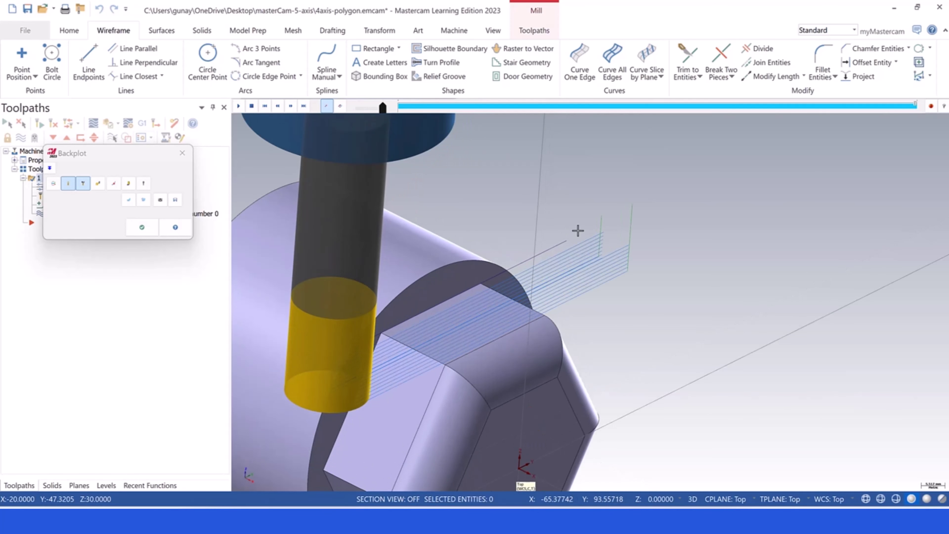
pyautogui.scroll(-2, 571, 220)
pyautogui.scroll(-3, 571, 221)
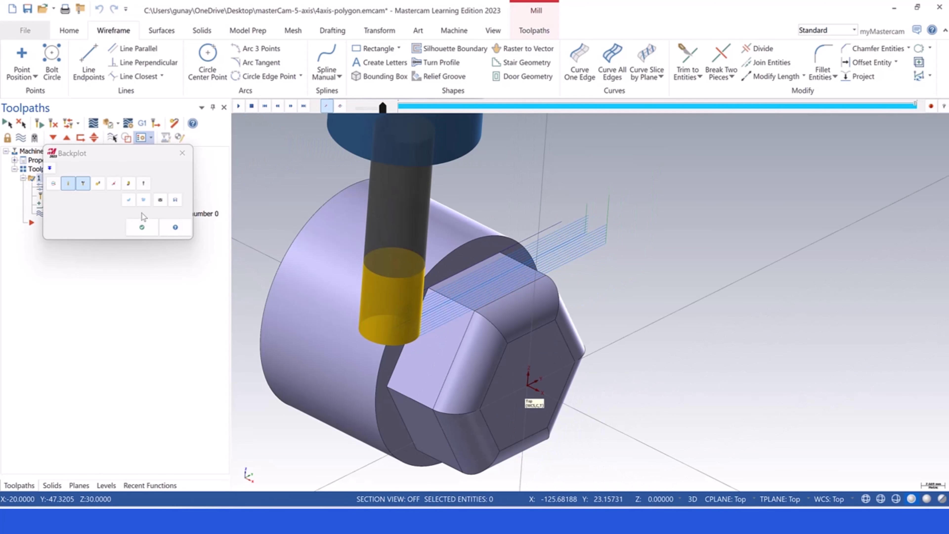
pyautogui.click(141, 227)
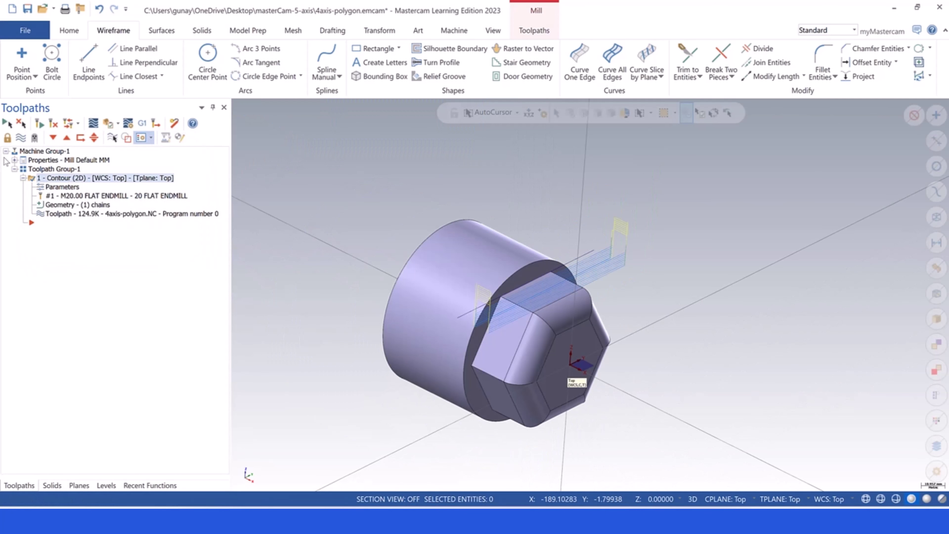
# Hide the contour toolpath's display on the model and save the file.
pyautogui.click(18, 138)
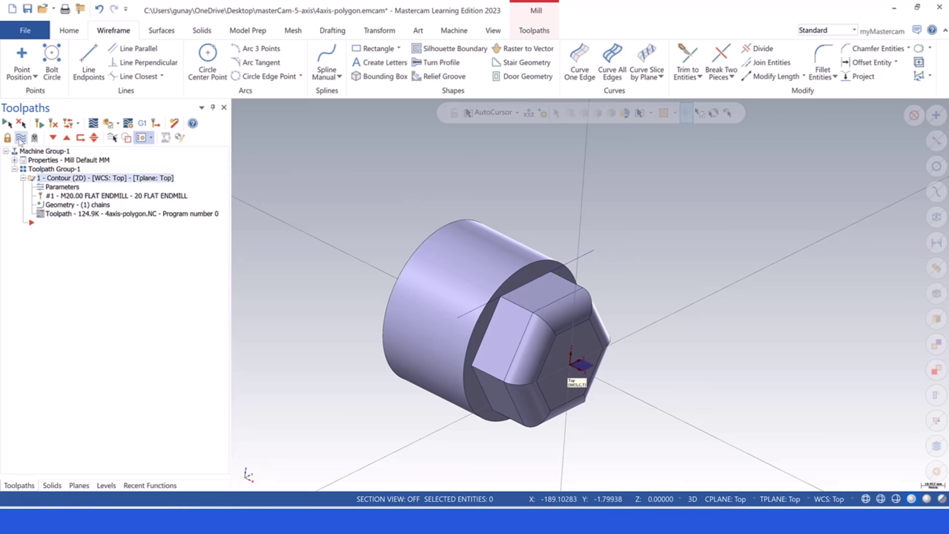
pyautogui.click(19, 139)
pyautogui.click(19, 139)
pyautogui.scroll(-2, 377, 205)
pyautogui.scroll(2, 377, 205)
pyautogui.click(27, 9)
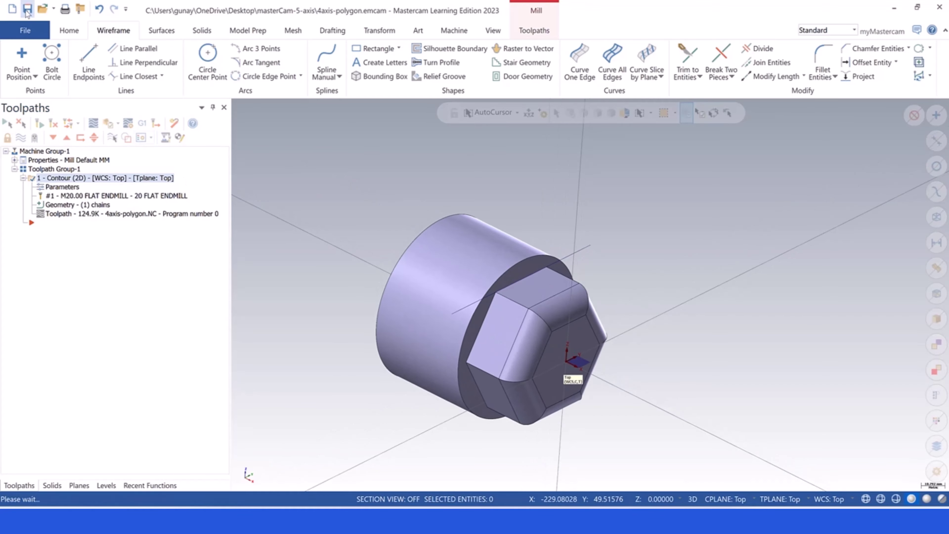
# Create a duplicate of the Top plane.
pyautogui.click(79, 485)
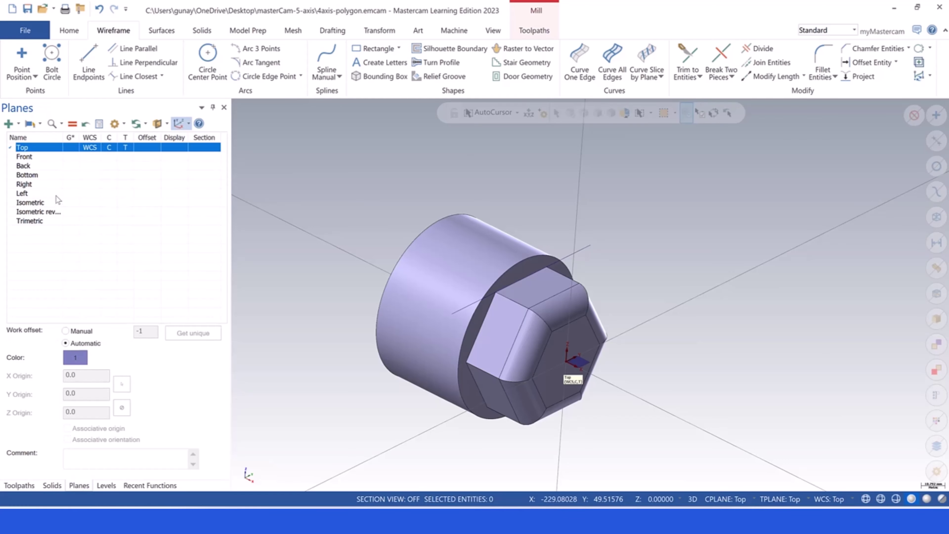
pyautogui.rightClick(44, 151)
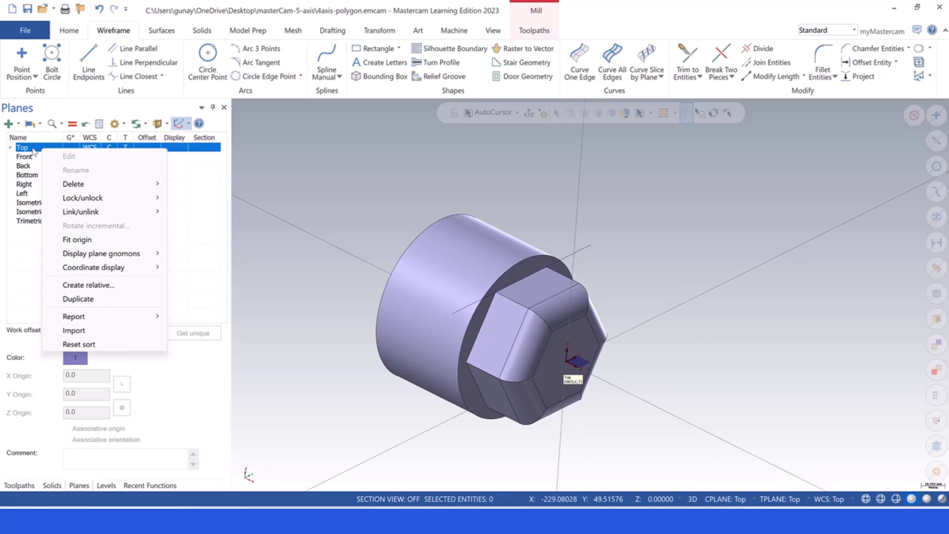
pyautogui.click(1, 229)
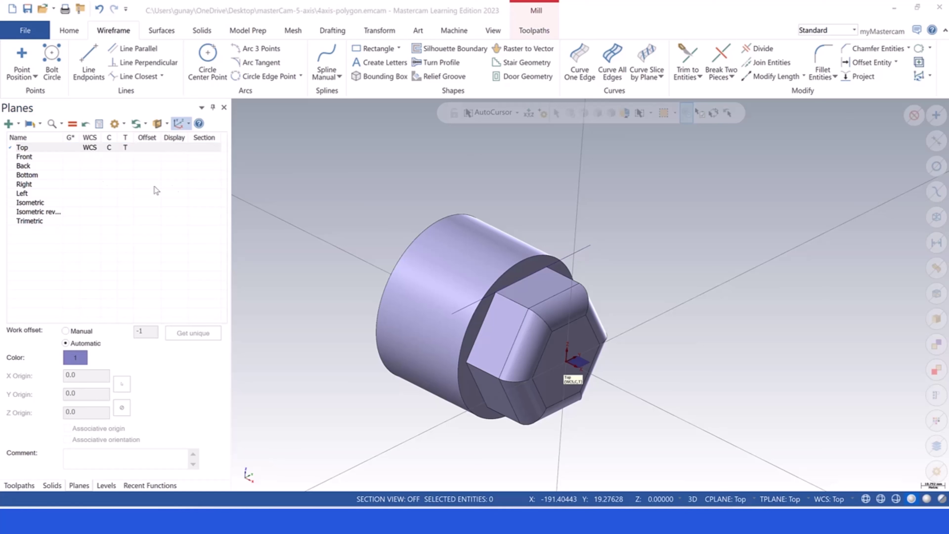
pyautogui.click(37, 149)
pyautogui.rightClick(37, 150)
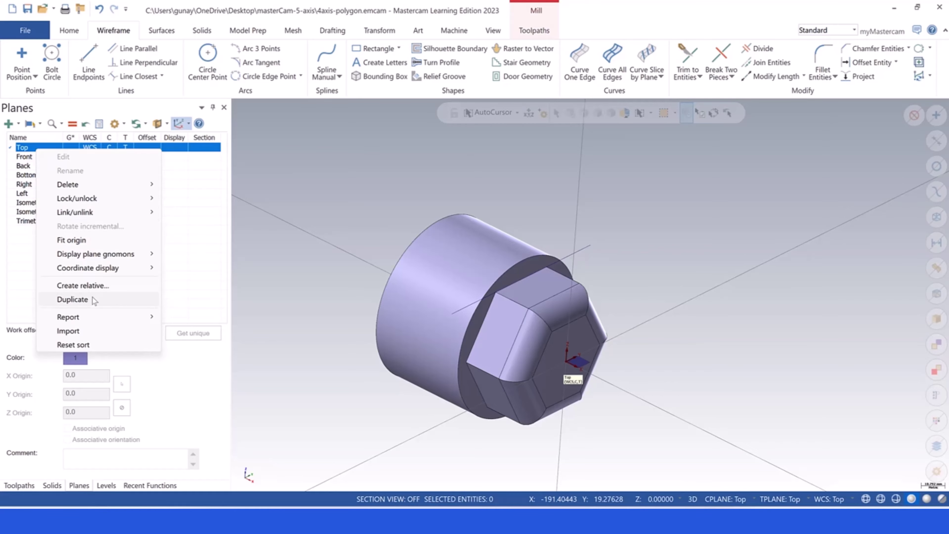
pyautogui.click(73, 299)
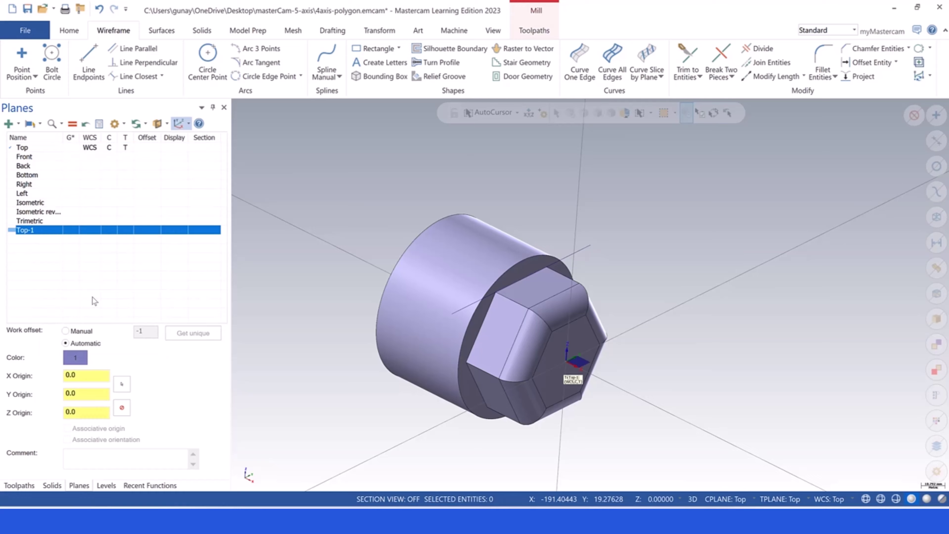
# Rotate the duplicated Top plane incrementally by 60 degrees about X.
pyautogui.click(33, 231)
pyautogui.rightClick(35, 232)
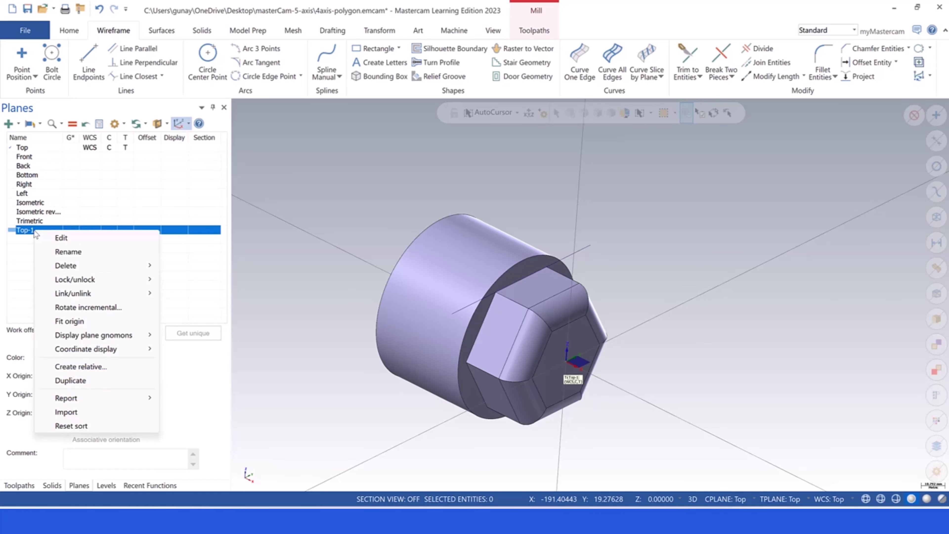
pyautogui.click(102, 307)
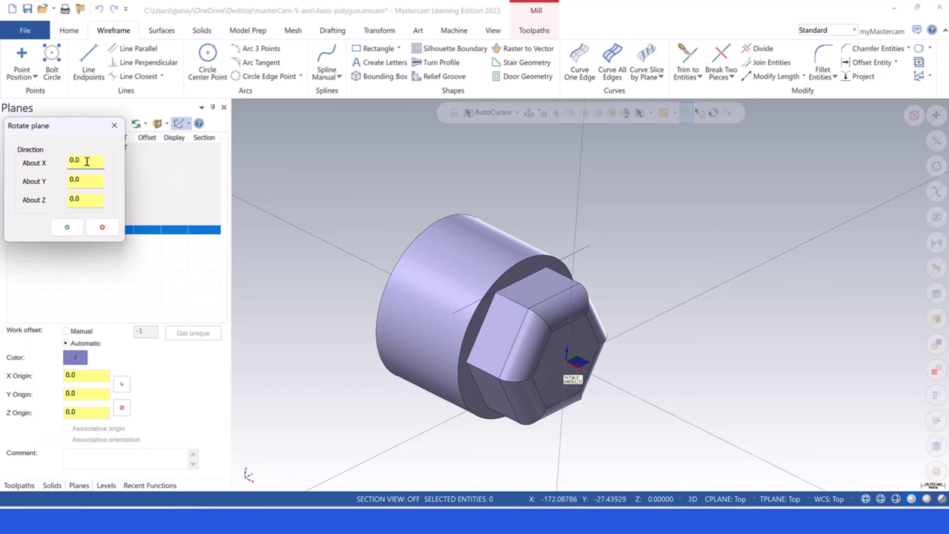
pyautogui.write('60')
pyautogui.press('Return')
pyautogui.click(67, 227)
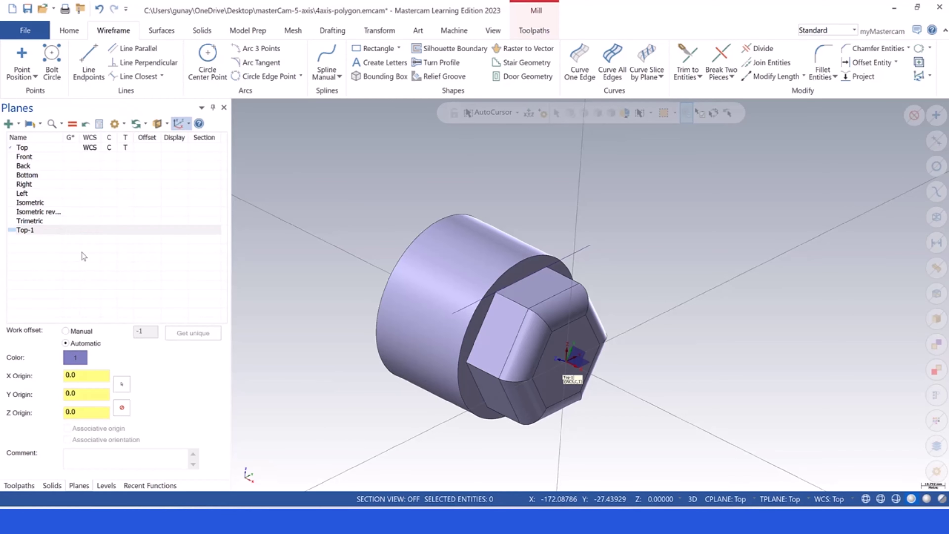
# Rename the rotated plane as 60.
pyautogui.doubleClick(29, 231)
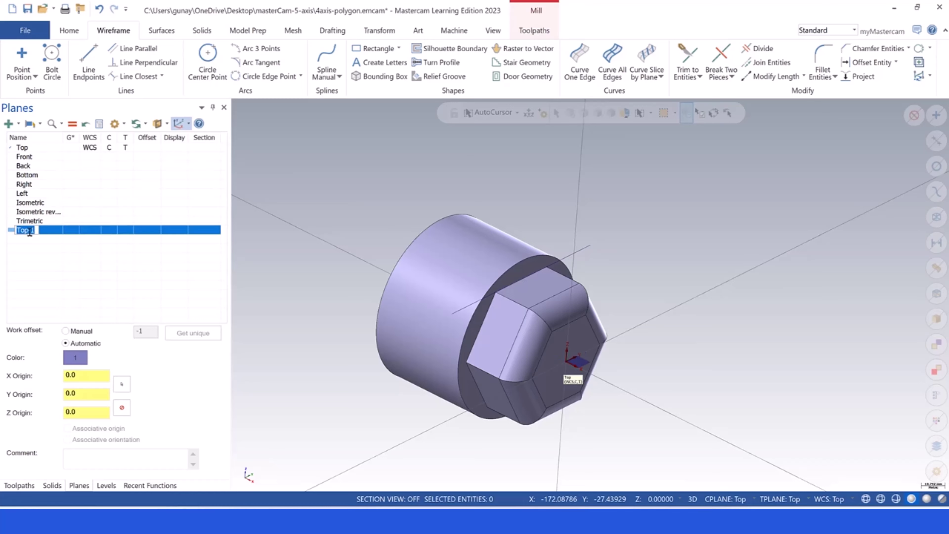
pyautogui.write('60')
pyautogui.press('Return')
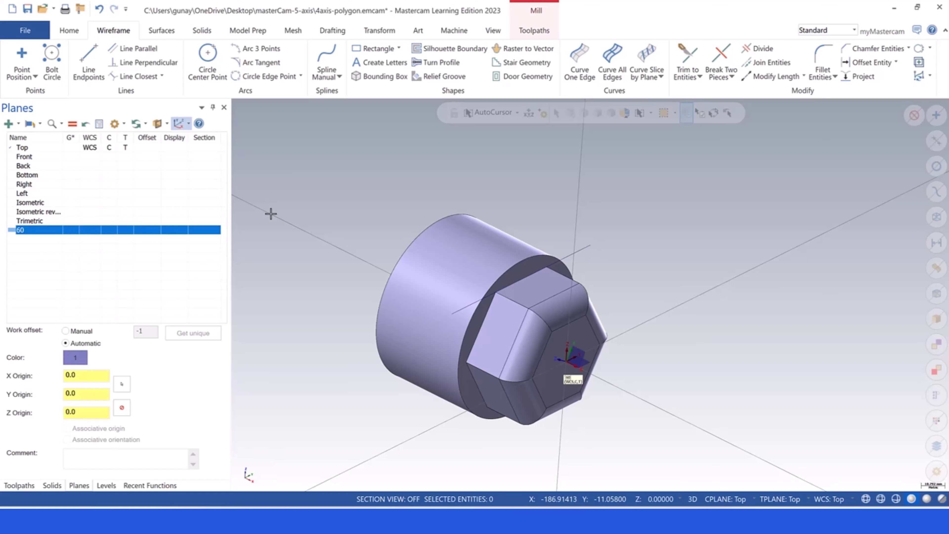
# Make the 60 plane the active WCS, construction plane and tool plane, and go back to the toolpath list.
pyautogui.click(90, 229)
pyautogui.click(108, 229)
pyautogui.click(121, 231)
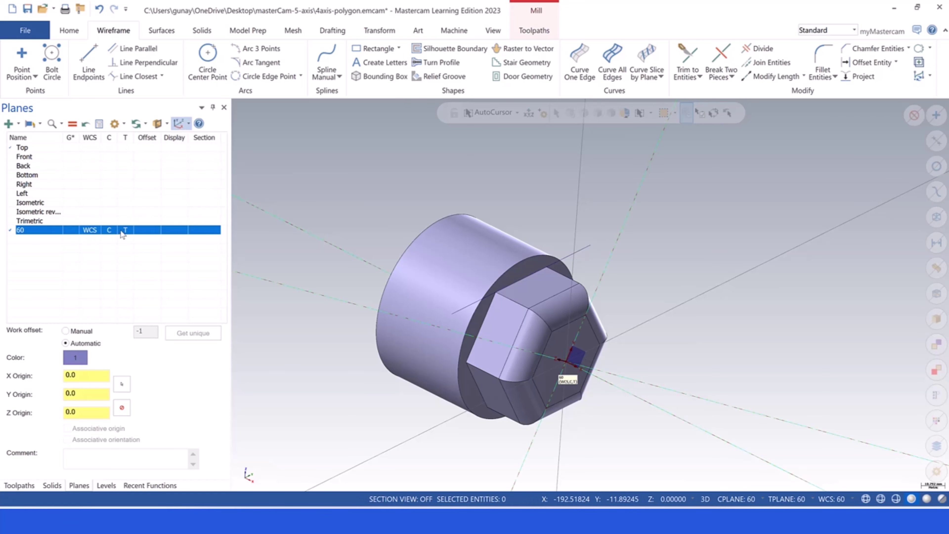
pyautogui.click(19, 484)
pyautogui.scroll(-3, 504, 206)
pyautogui.scroll(3, 503, 221)
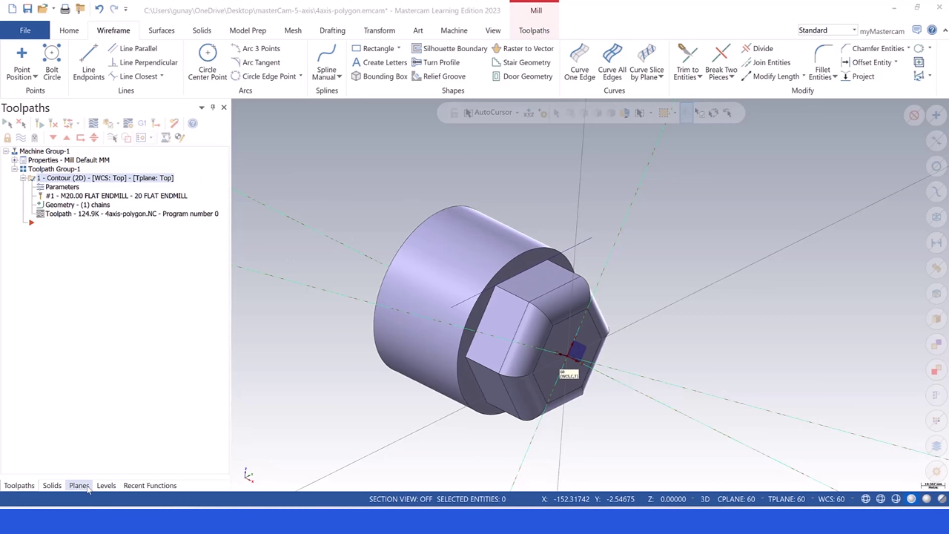
# Return the WCS to the Top plane and set the construction and tool planes to Right.
pyautogui.click(78, 485)
pyautogui.click(75, 150)
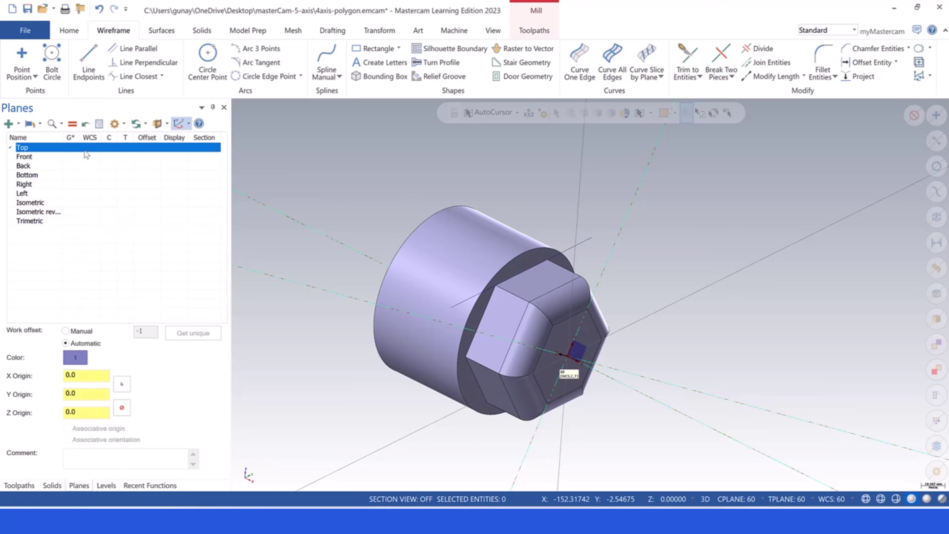
pyautogui.click(106, 150)
pyautogui.click(124, 149)
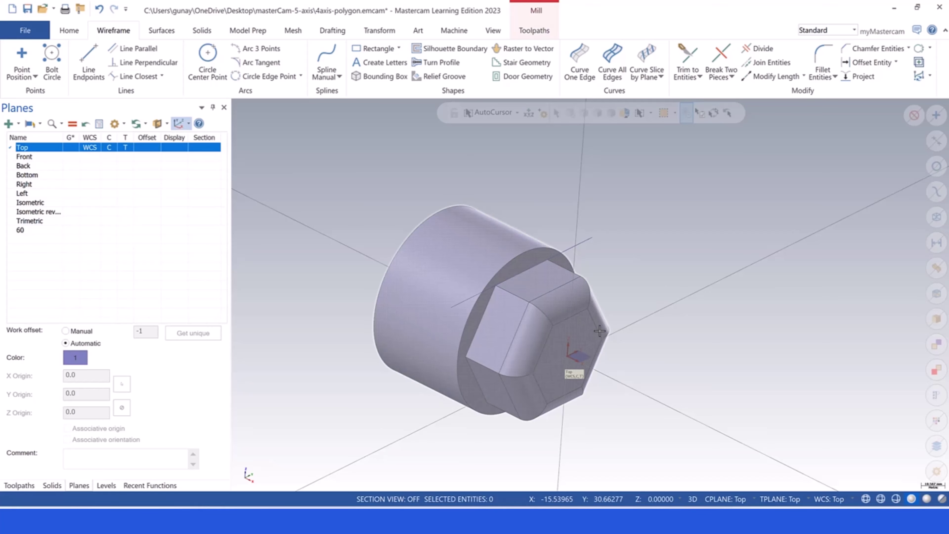
pyautogui.click(724, 498)
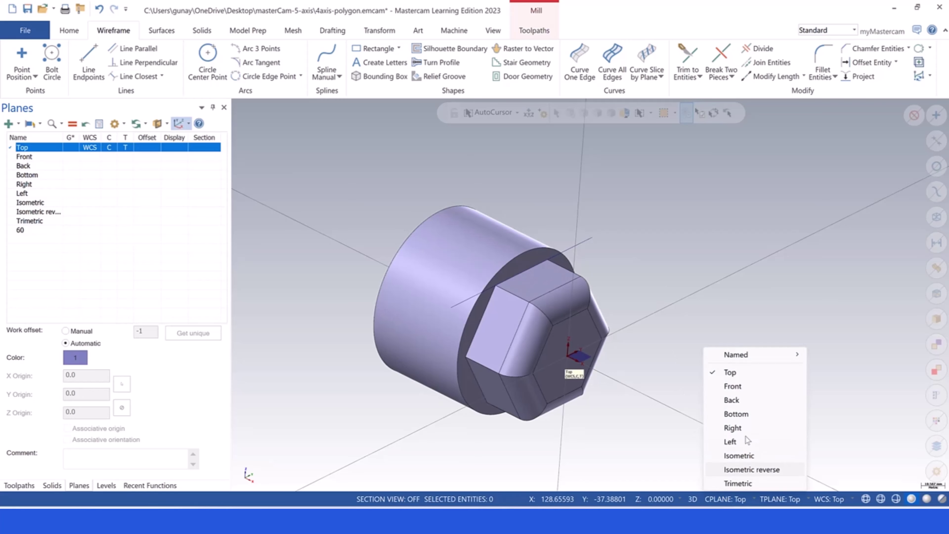
pyautogui.click(747, 427)
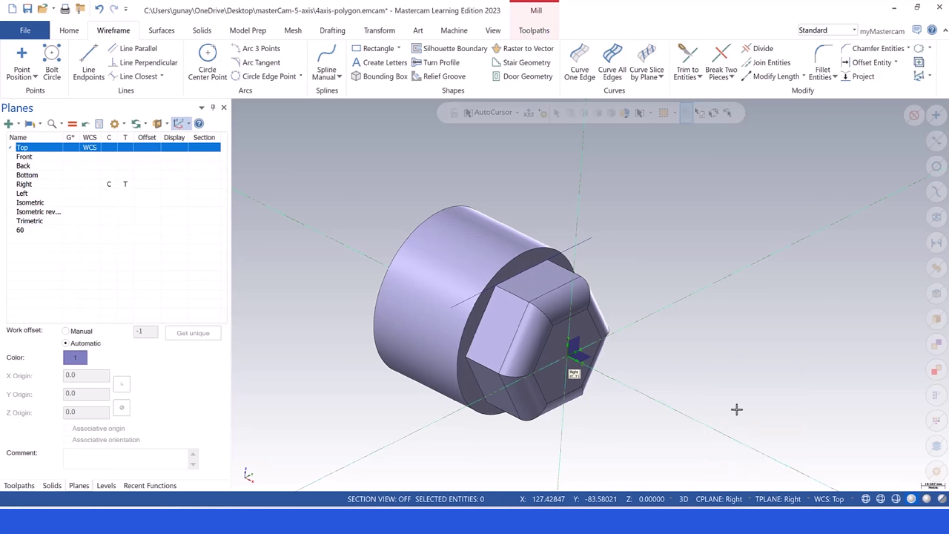
# Rotate a copy of the contour line by 60 degrees about the origin onto the adjacent hexagon face and clear the result colors.
pyautogui.click(382, 30)
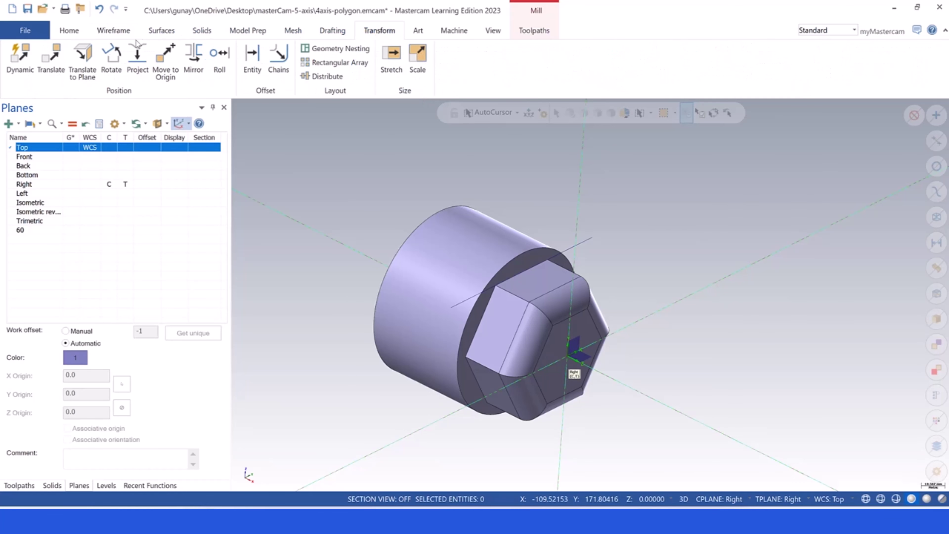
pyautogui.click(111, 62)
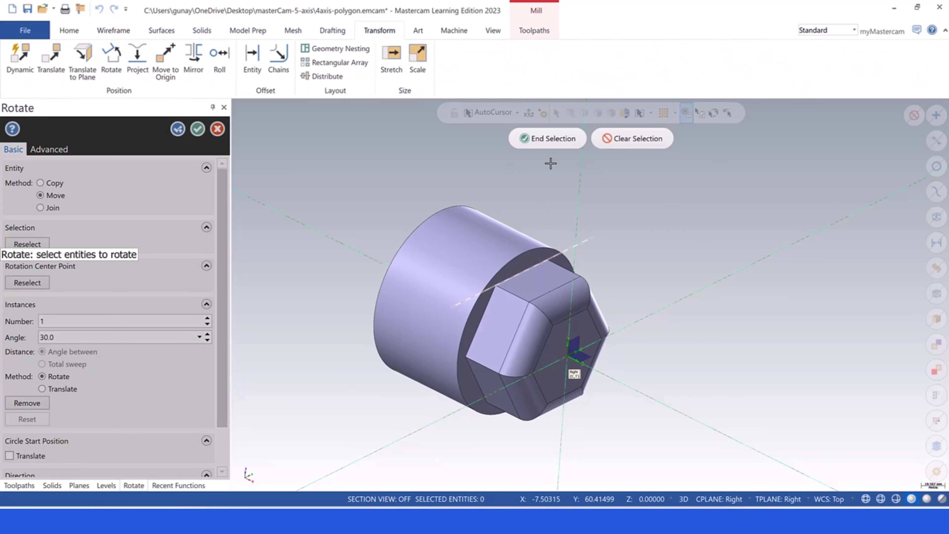
pyautogui.click(547, 138)
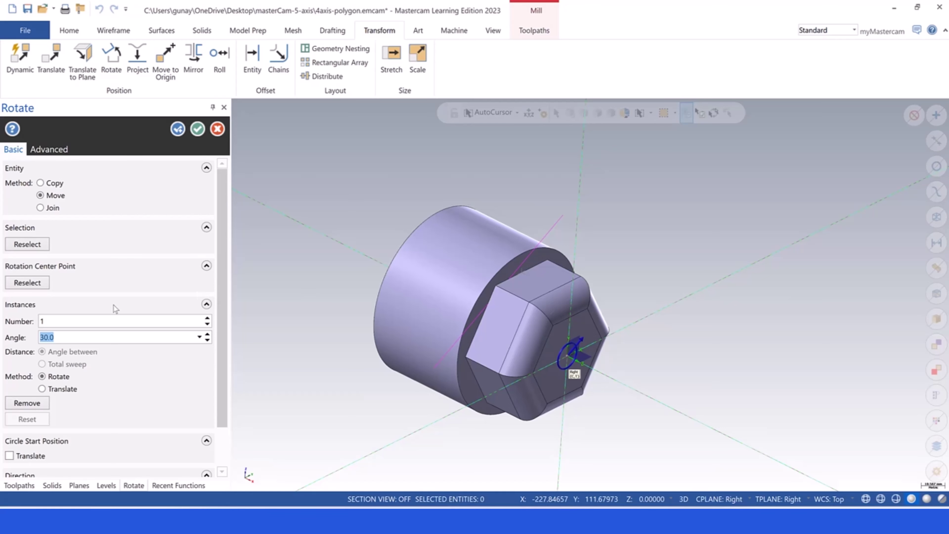
pyautogui.write('60')
pyautogui.press('Return')
pyautogui.click(49, 183)
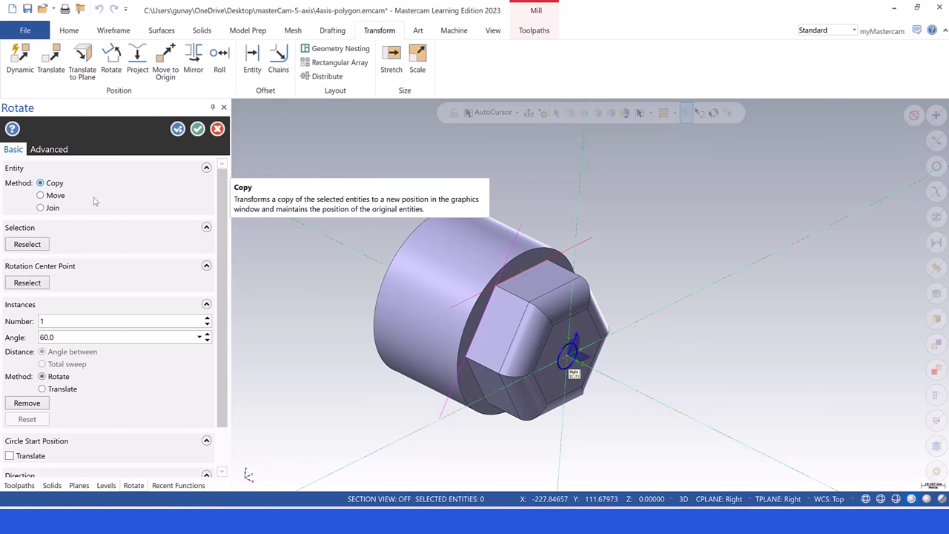
pyautogui.click(197, 128)
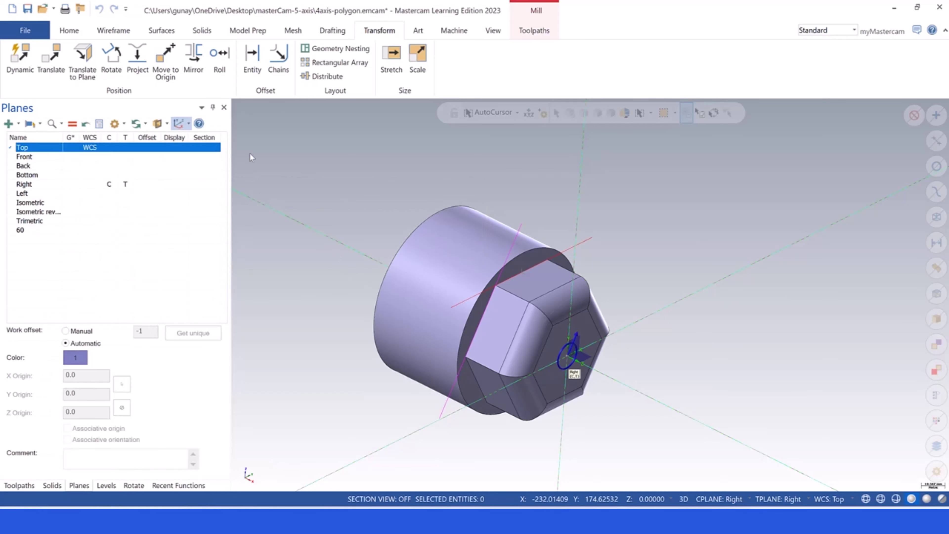
pyautogui.rightClick(393, 170)
pyautogui.click(422, 322)
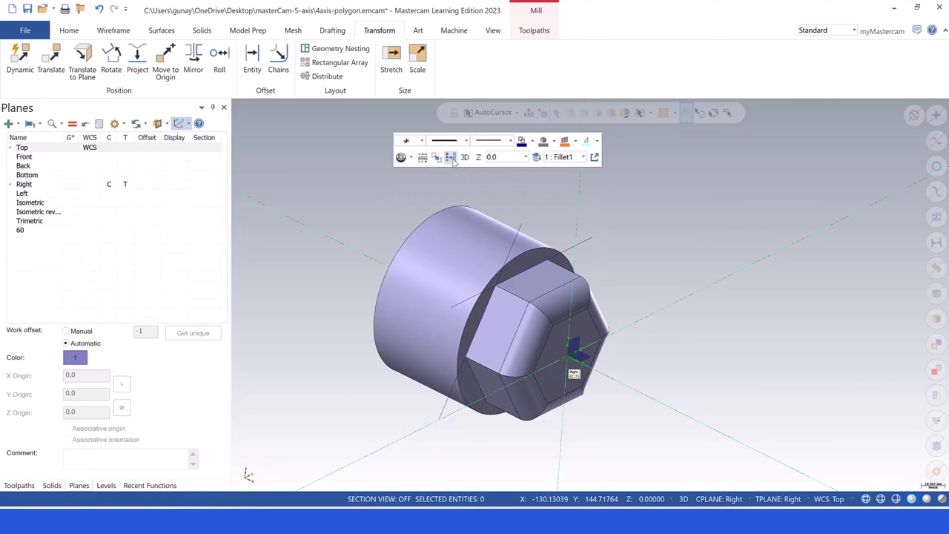
# Switch from the Right plane to the 60 plane as WCS, construction plane and tool plane.
pyautogui.click(712, 500)
pyautogui.click(721, 372)
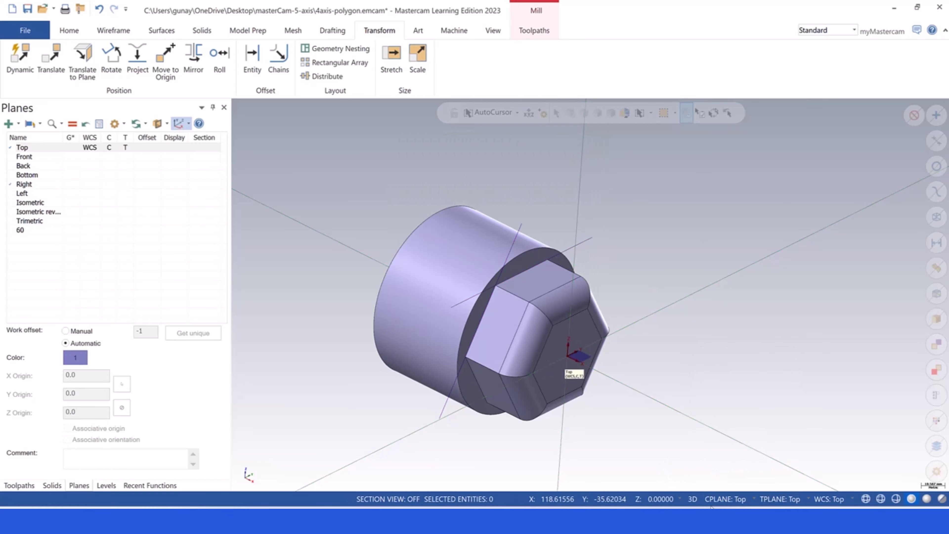
pyautogui.click(80, 228)
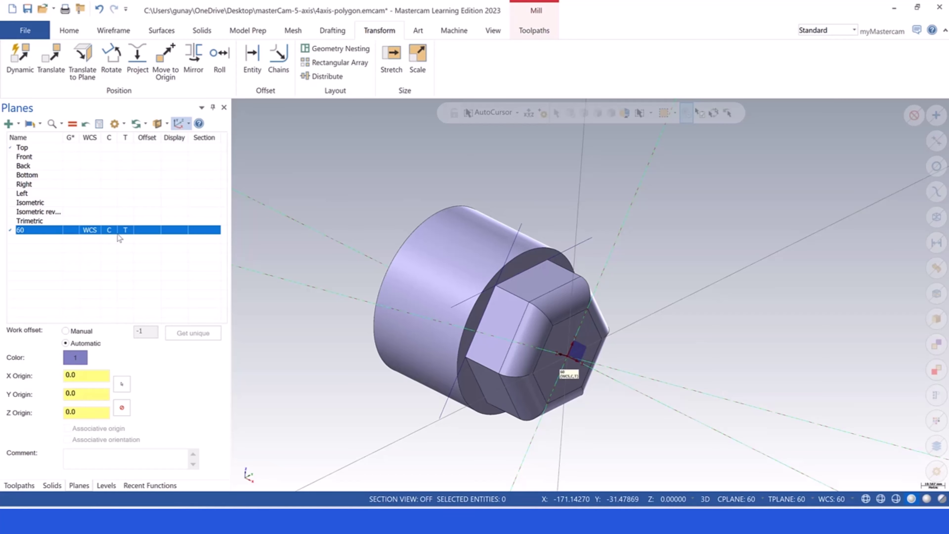
# Duplicate the existing 2D contour operation within Toolpath Group-1.
pyautogui.click(19, 485)
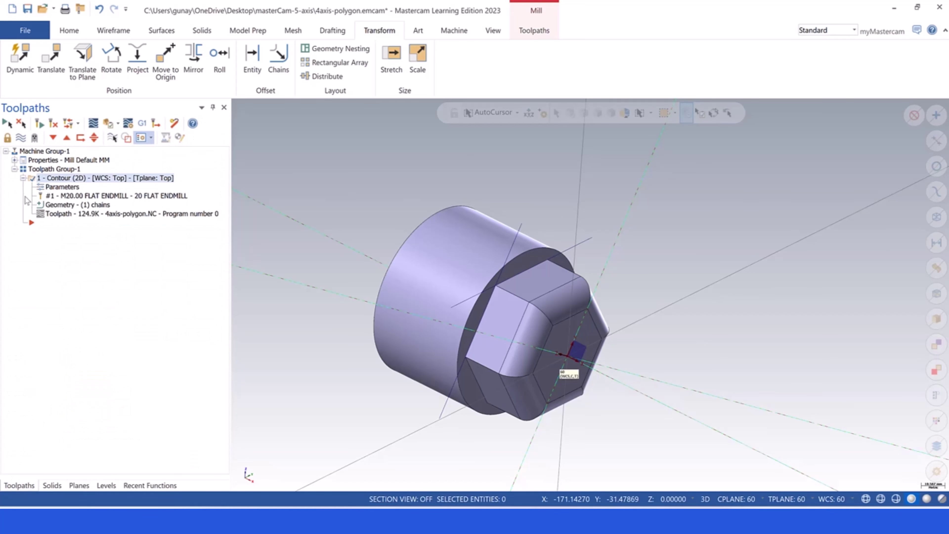
pyautogui.click(22, 178)
pyautogui.rightClick(56, 180)
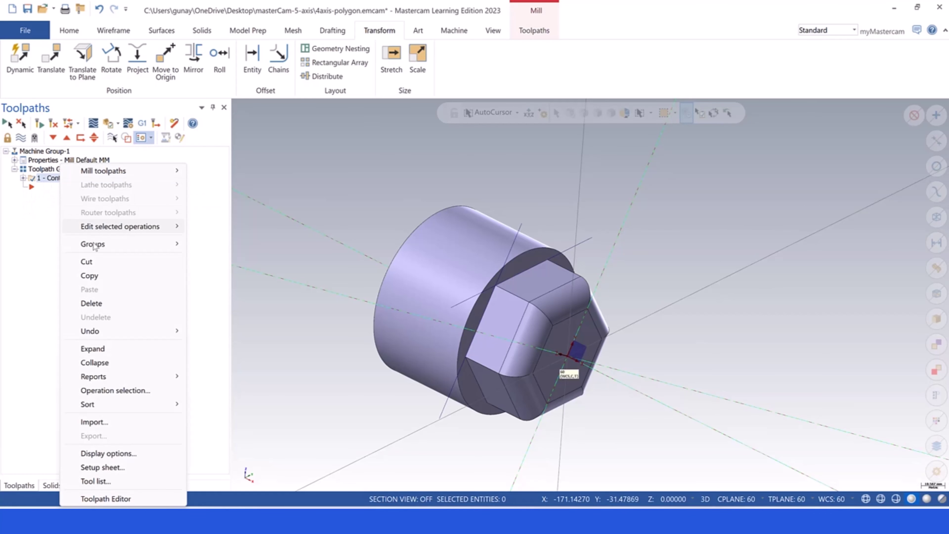
pyautogui.click(102, 275)
pyautogui.hotkey('ctrl', 'v')
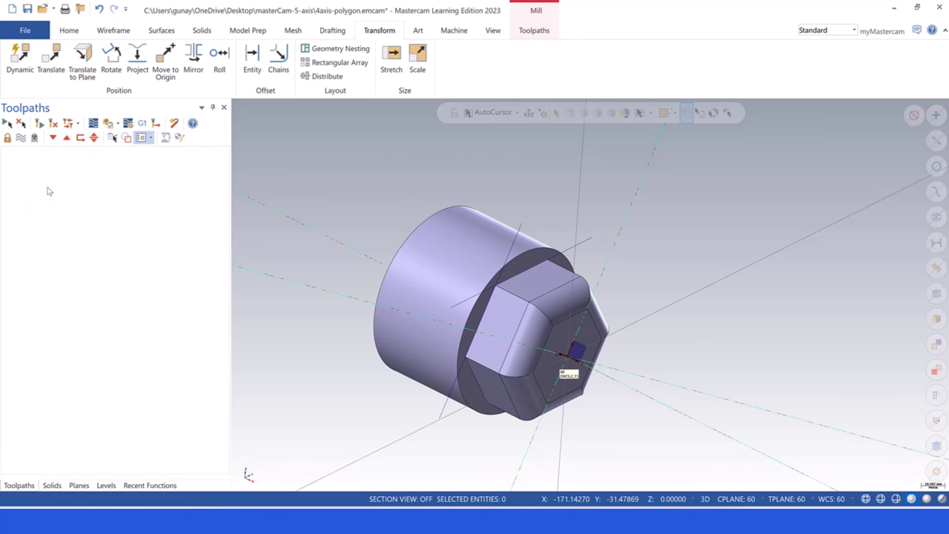
# Replace the chain in the second contour's geometry with the rotated line on the adjacent hexagon face.
pyautogui.click(23, 187)
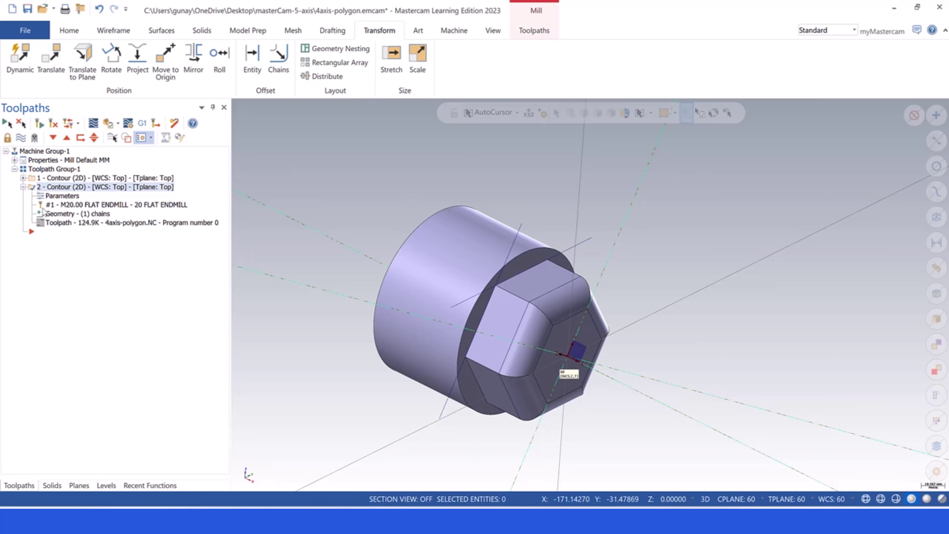
pyautogui.click(56, 216)
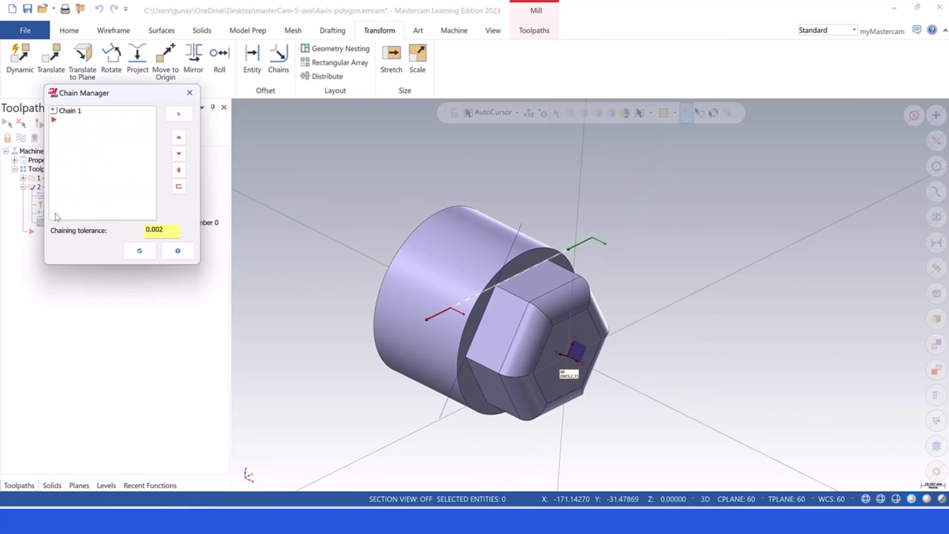
pyautogui.rightClick(68, 111)
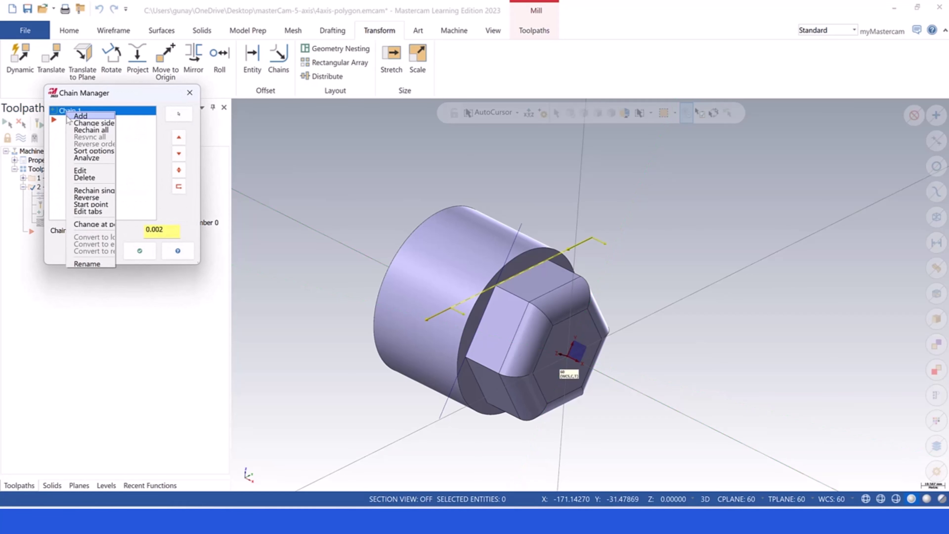
pyautogui.click(85, 177)
pyautogui.rightClick(89, 160)
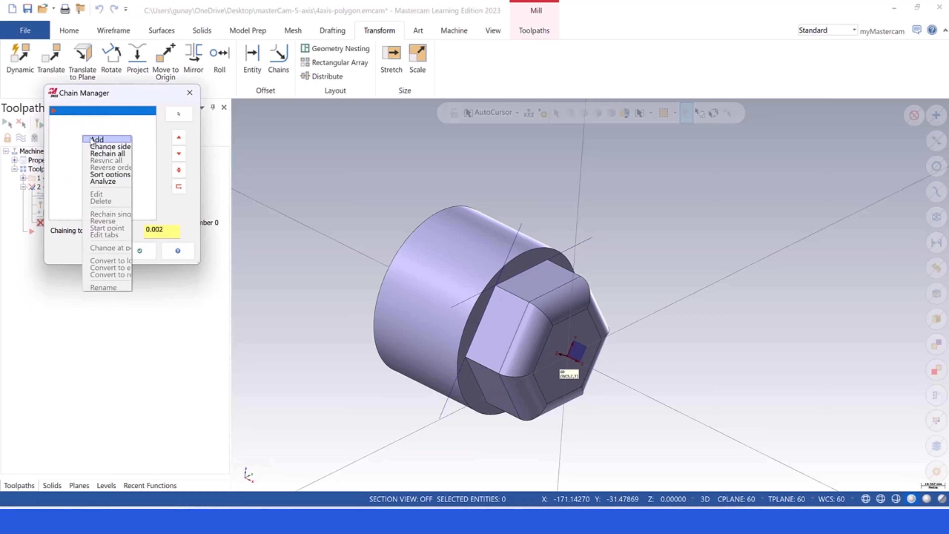
pyautogui.click(93, 138)
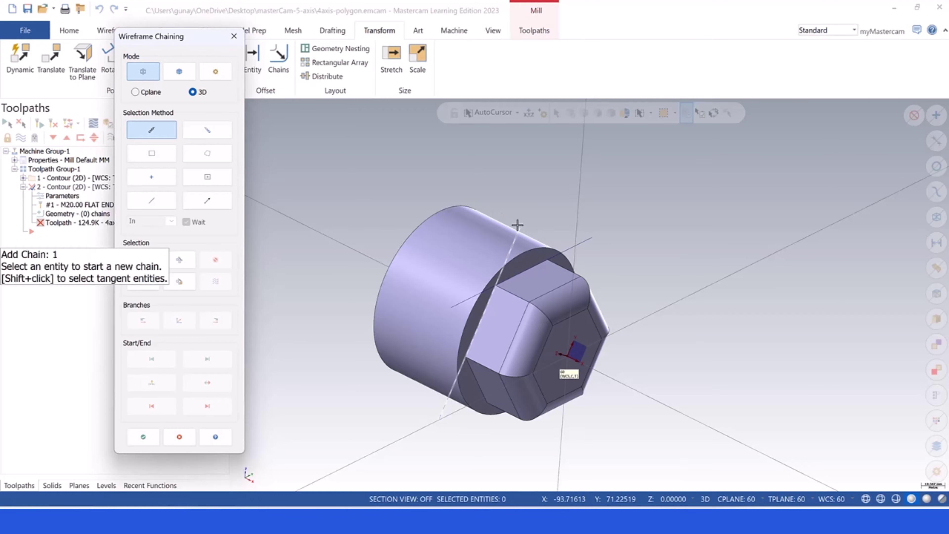
pyautogui.click(519, 227)
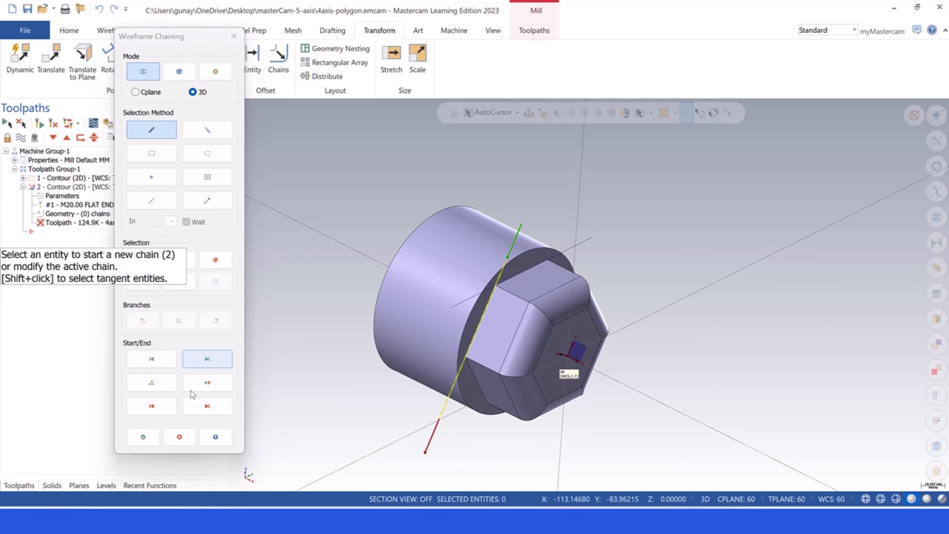
pyautogui.click(144, 437)
pyautogui.click(144, 437)
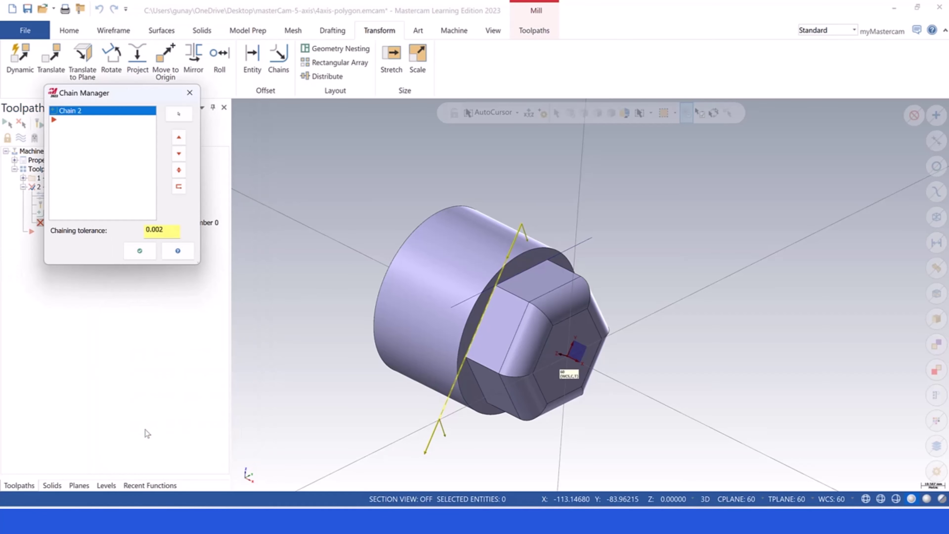
pyautogui.click(142, 251)
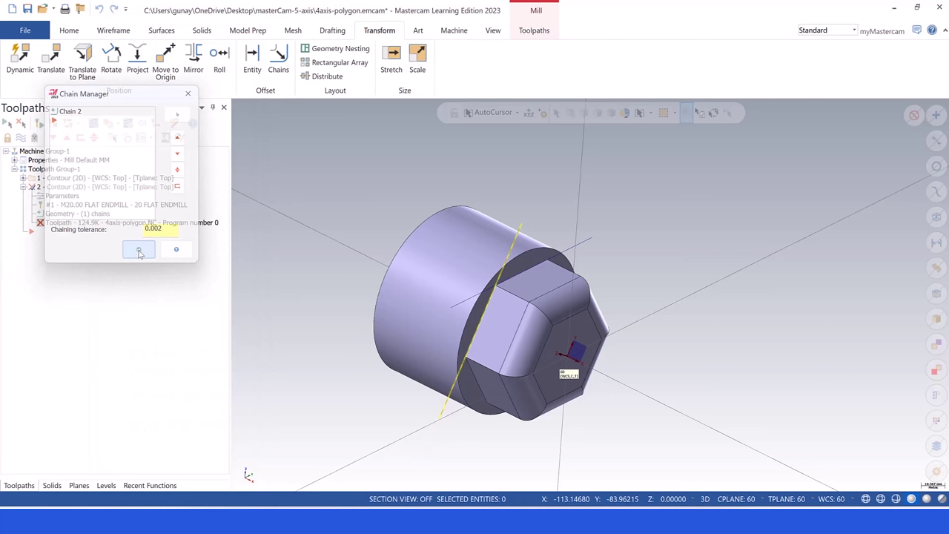
# Set the second contour's tool plane and construction plane to 60, keeping Top as its working coordinate system.
pyautogui.click(57, 198)
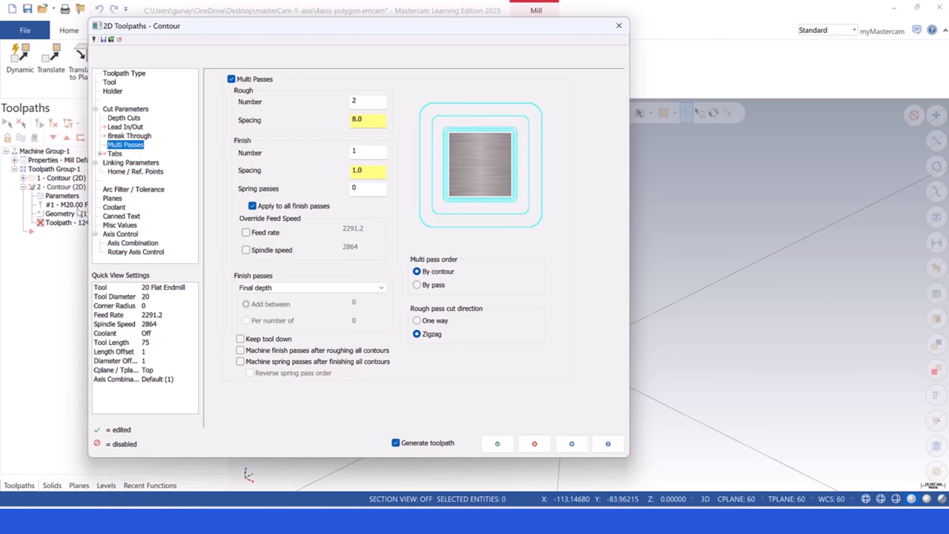
pyautogui.click(114, 200)
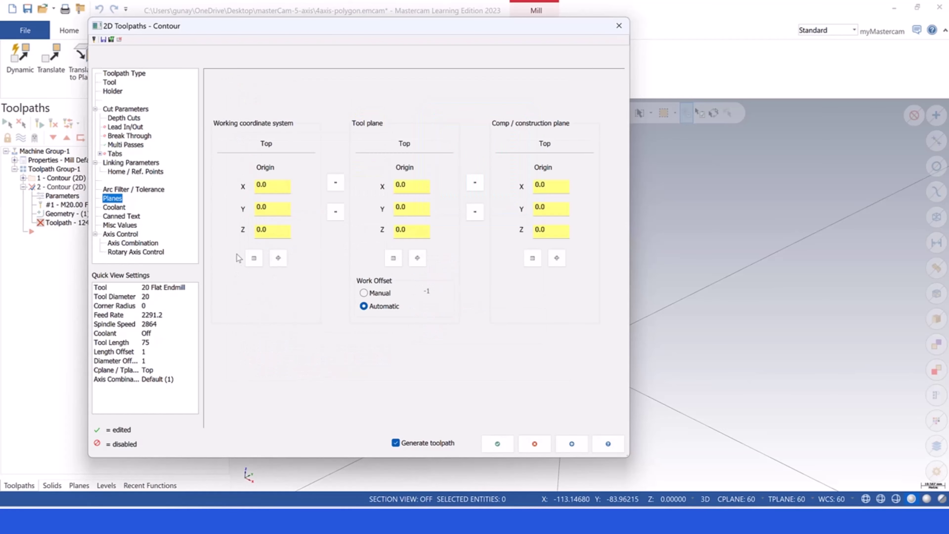
pyautogui.doubleClick(267, 144)
pyautogui.click(392, 258)
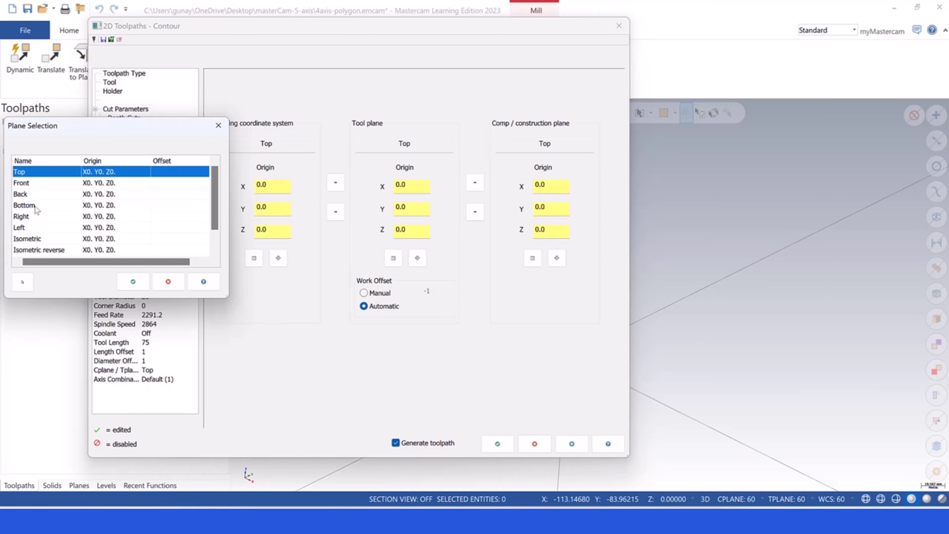
pyautogui.scroll(-1, 218, 210)
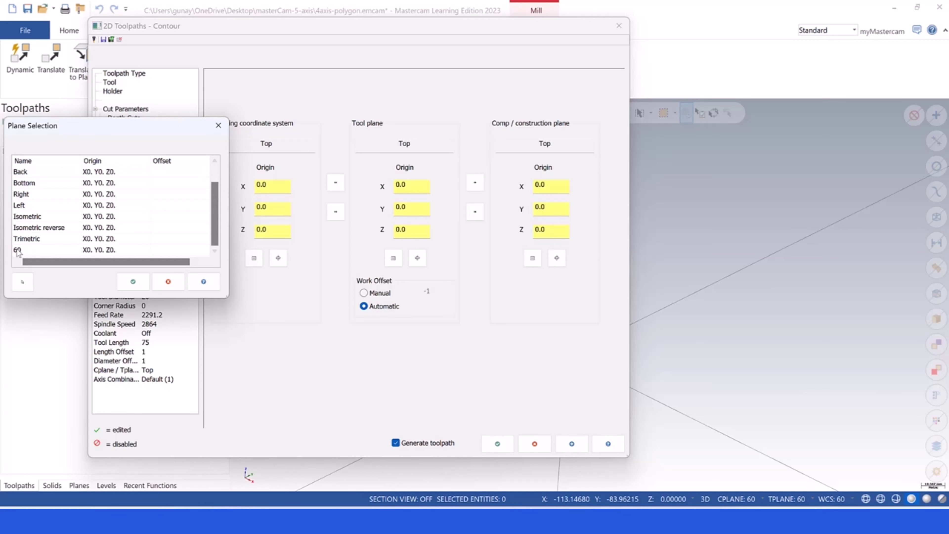
pyautogui.doubleClick(25, 249)
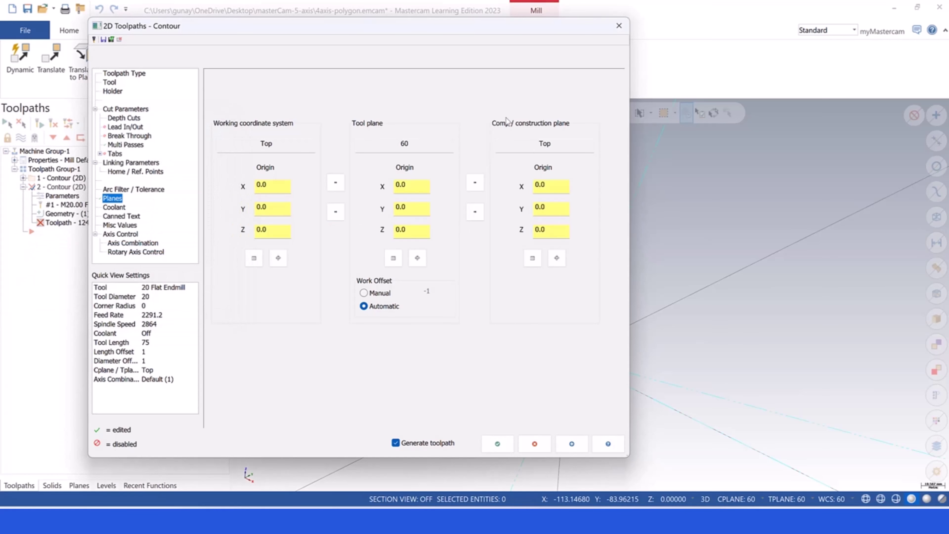
pyautogui.click(533, 257)
pyautogui.moveTo(214, 191); pyautogui.dragTo(210, 257)
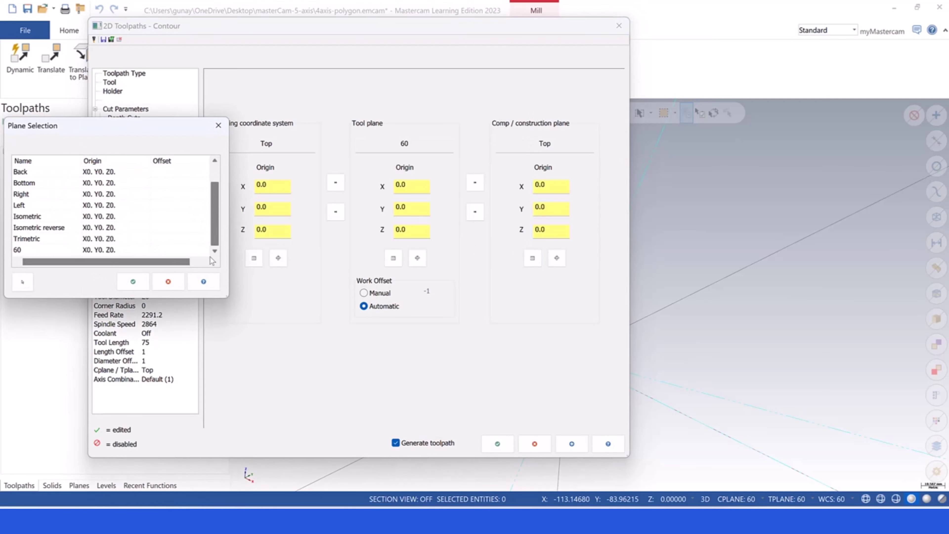
pyautogui.doubleClick(22, 251)
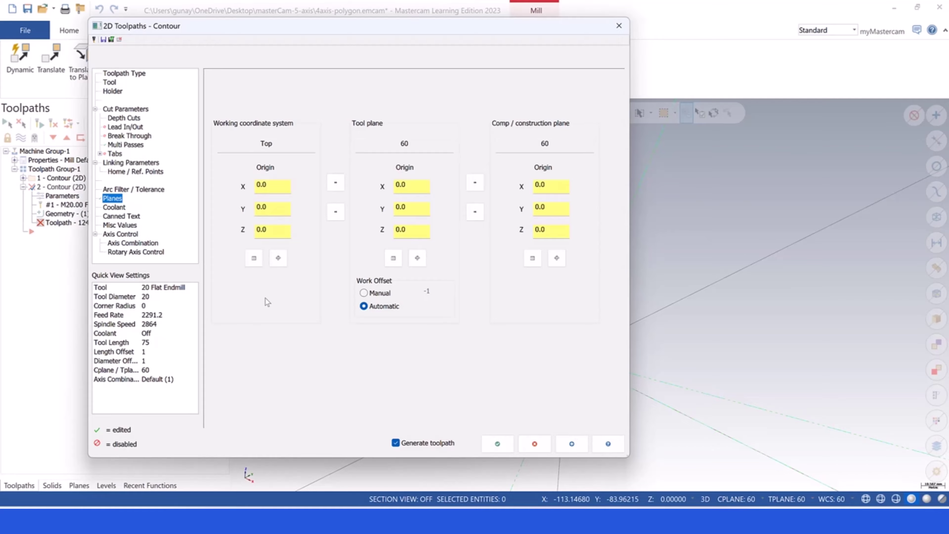
# Set the second contour's work offset manually to 0, updating the 60 plane and all operations that use it.
pyautogui.click(363, 293)
pyautogui.moveTo(438, 294); pyautogui.dragTo(410, 298)
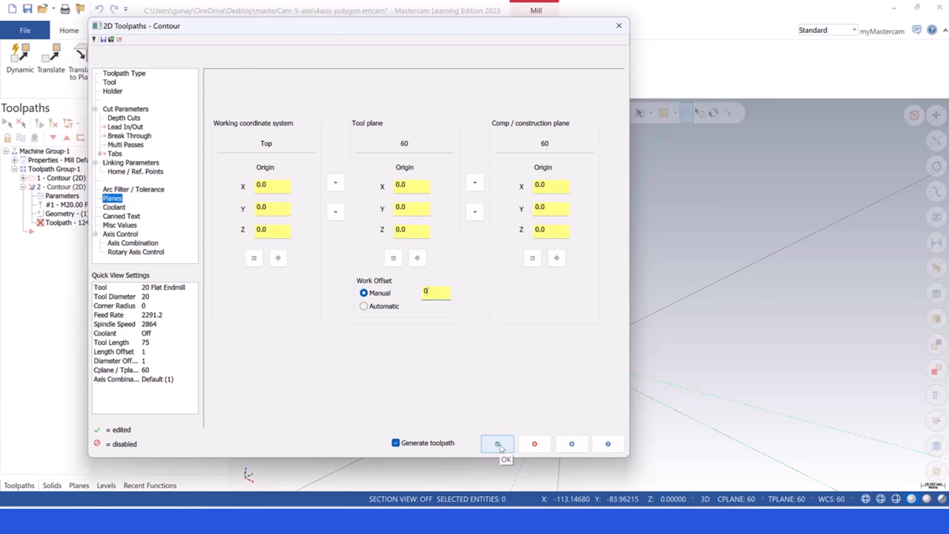
pyautogui.click(498, 444)
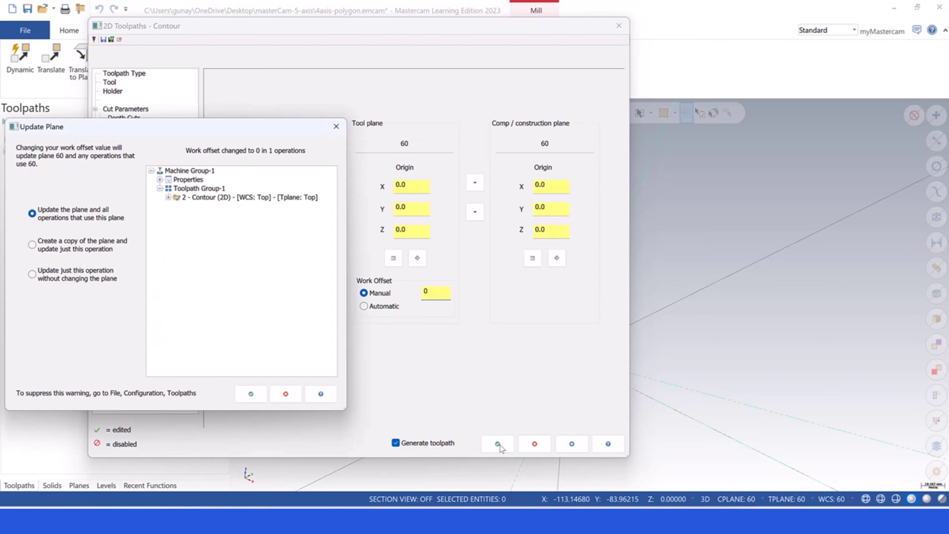
pyautogui.click(253, 396)
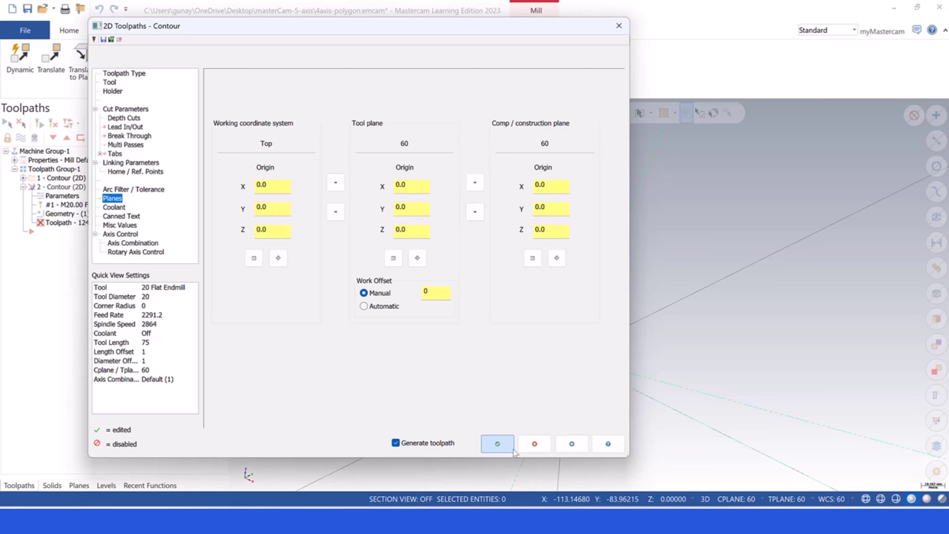
pyautogui.click(498, 445)
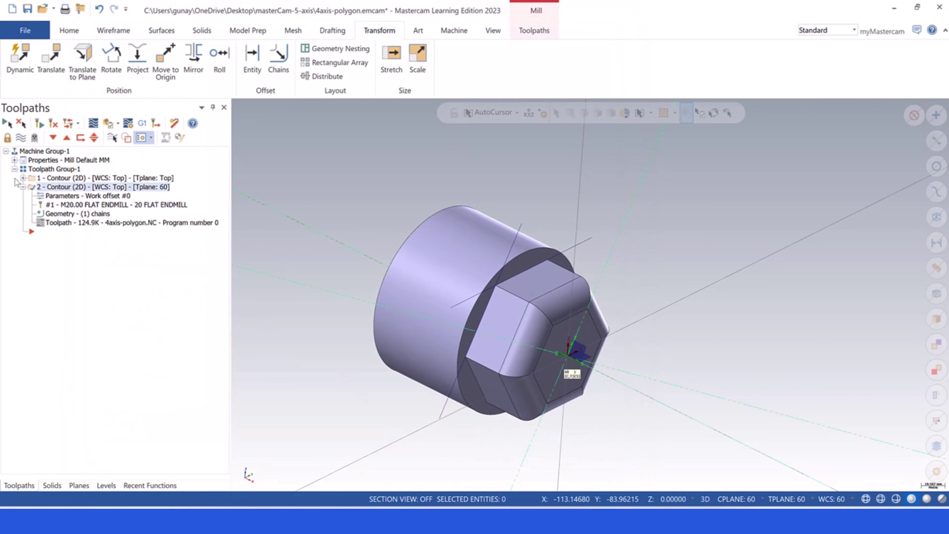
# Set the first contour's work offset manually to 0, updating the Top plane and its operations, and display both contour toolpaths.
pyautogui.click(23, 178)
pyautogui.click(52, 186)
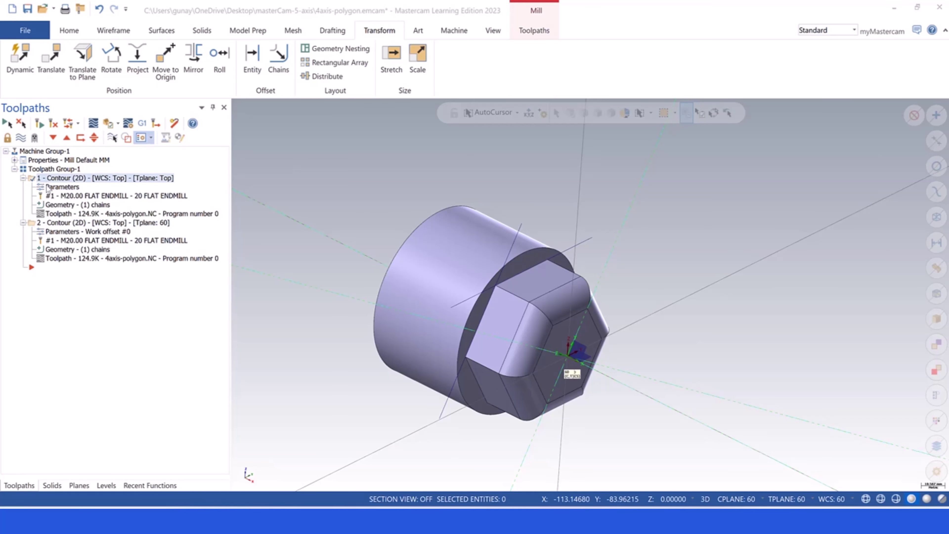
pyautogui.click(365, 293)
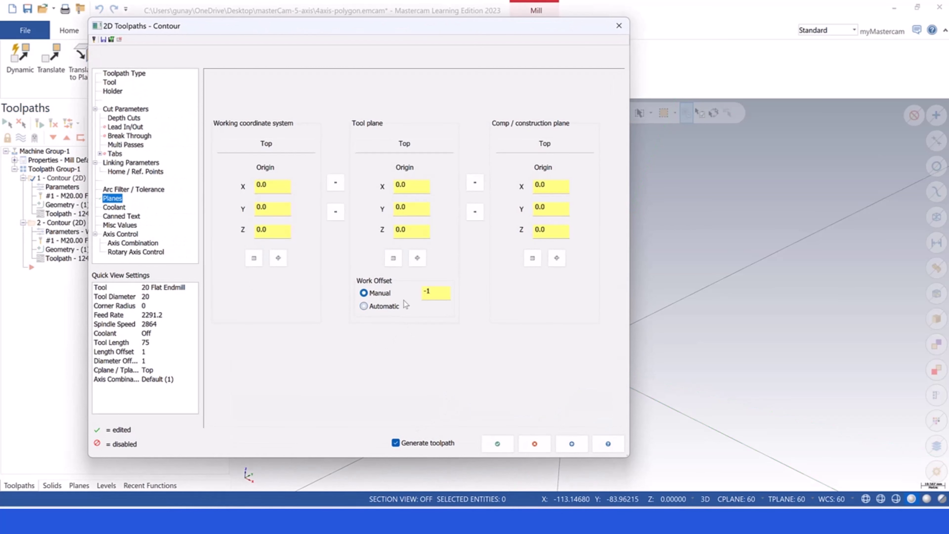
pyautogui.moveTo(434, 292); pyautogui.dragTo(410, 293)
pyautogui.click(500, 444)
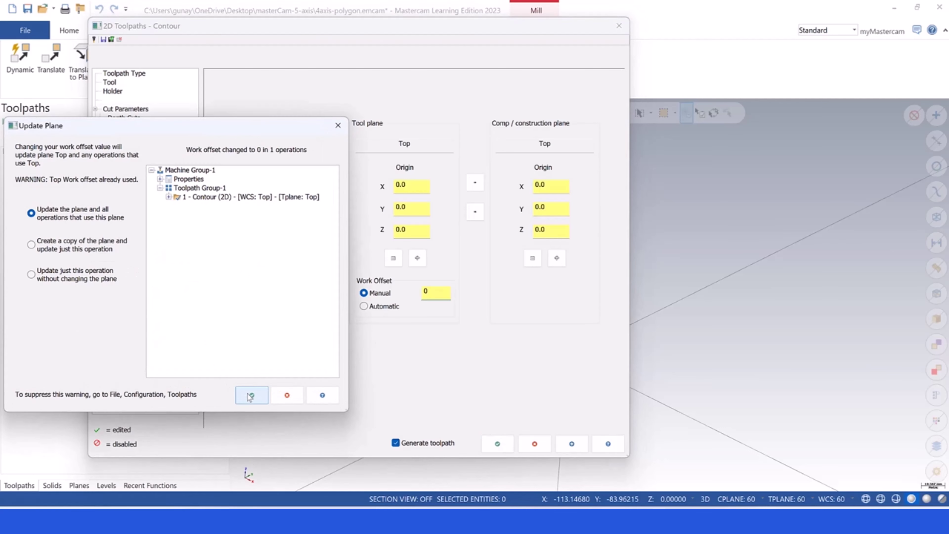
pyautogui.click(248, 394)
pyautogui.click(496, 443)
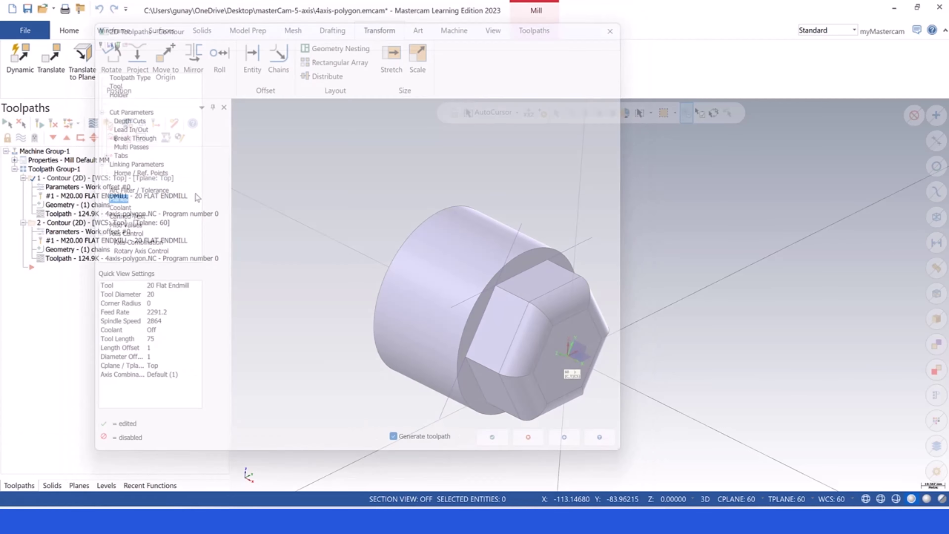
pyautogui.click(20, 138)
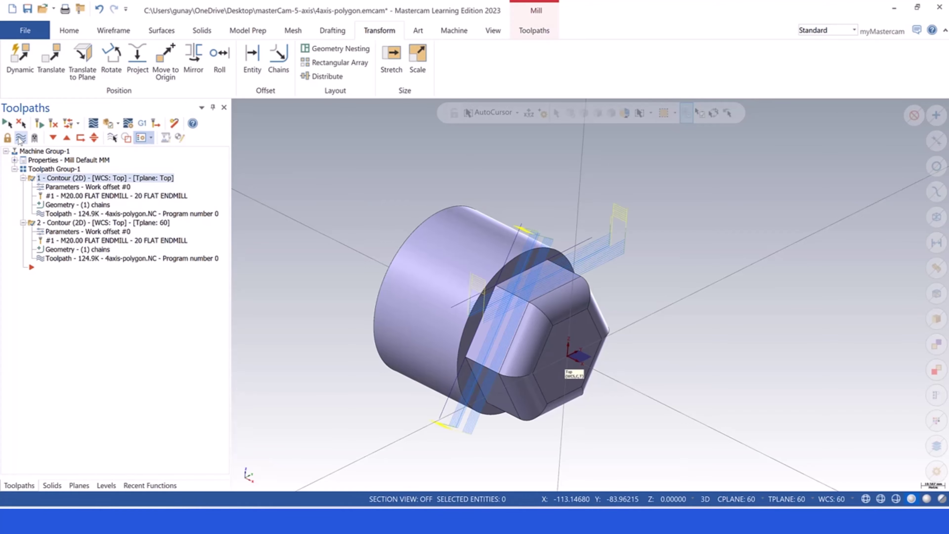
# Try to post the contour operations to NC code.
pyautogui.click(150, 134)
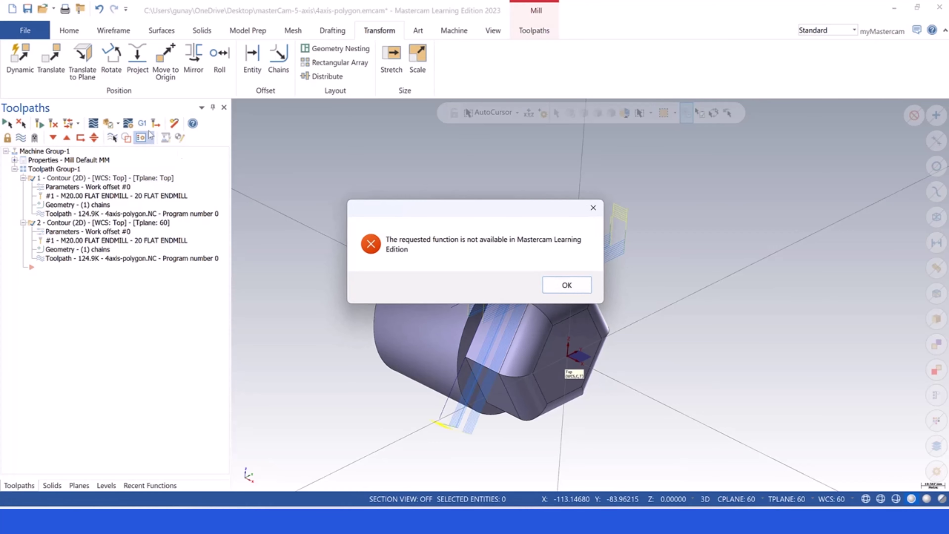
pyautogui.click(567, 285)
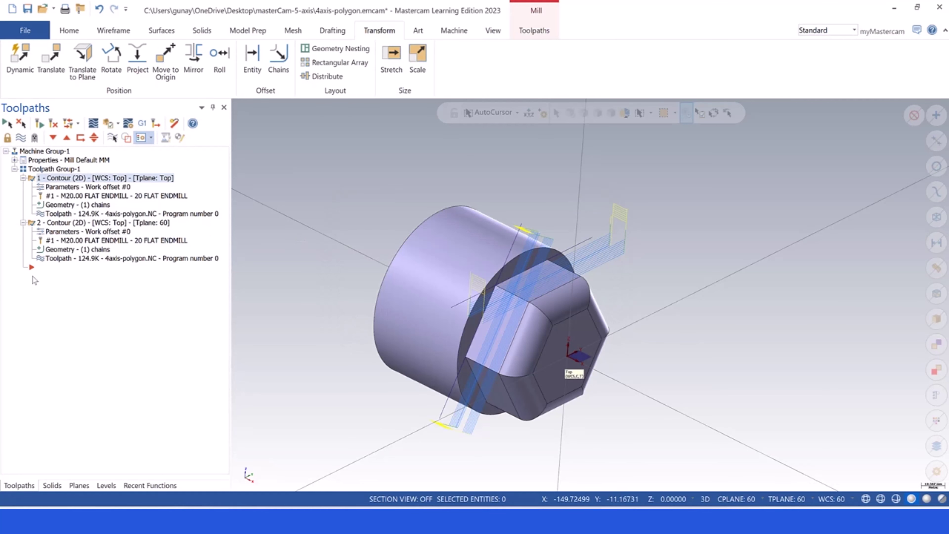
pyautogui.scroll(-3, 323, 234)
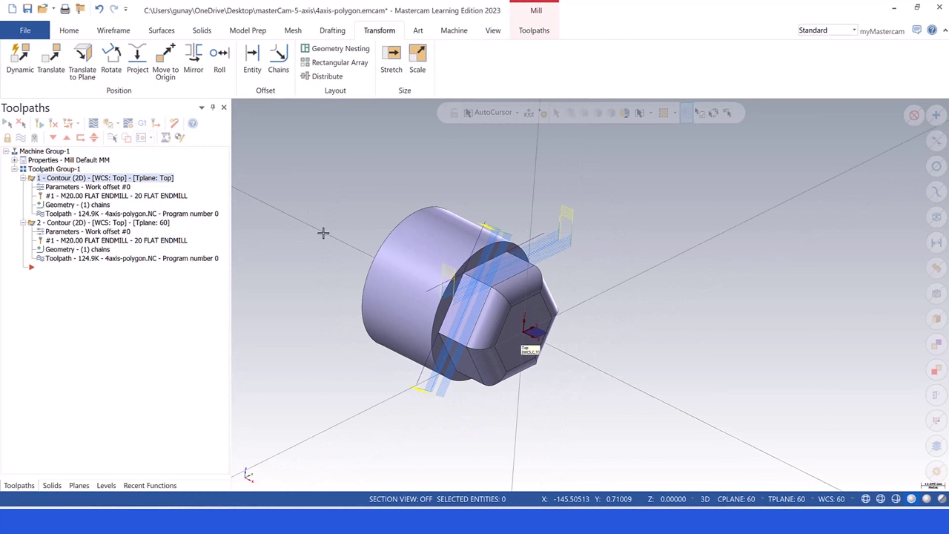
pyautogui.scroll(3, 324, 235)
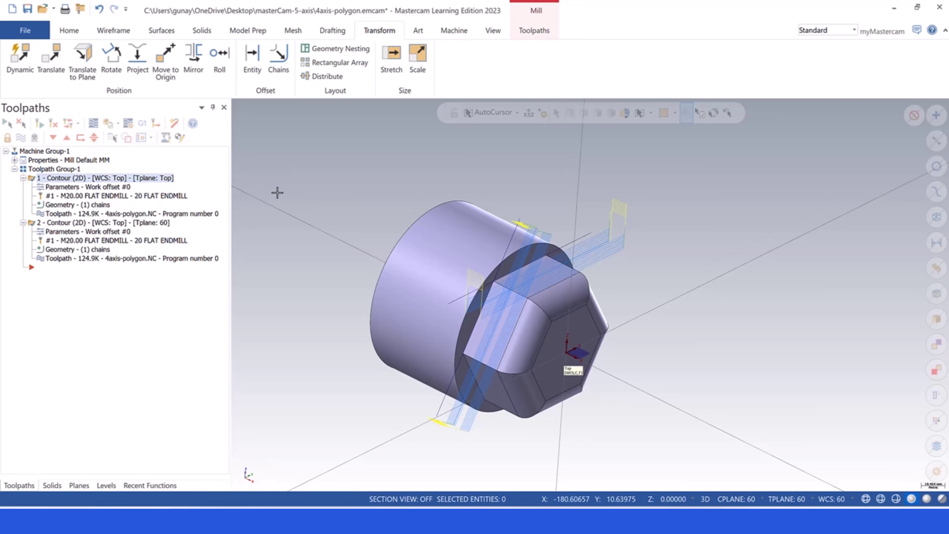
pyautogui.scroll(-1, 277, 193)
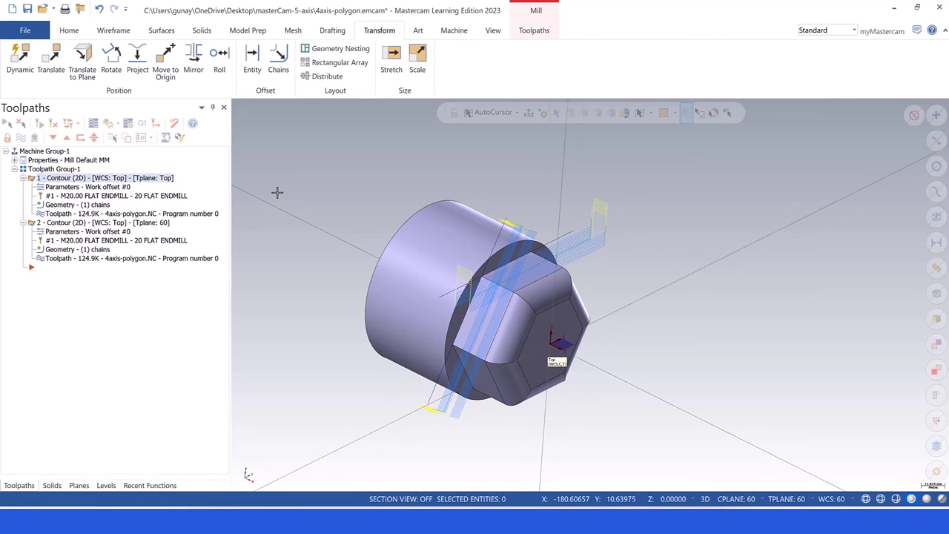
# Backplot both contour toolpaths on the hexagon faces to check the tool motion.
pyautogui.click(94, 125)
pyautogui.click(238, 107)
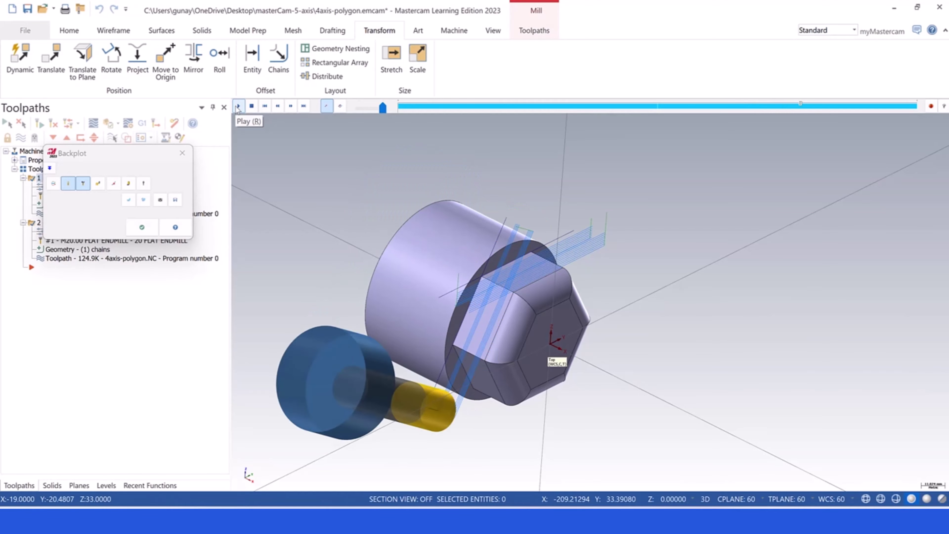
pyautogui.click(142, 227)
# Collapse both contour operations in the toolpath list and hide their toolpath display.
pyautogui.click(22, 178)
pyautogui.click(22, 186)
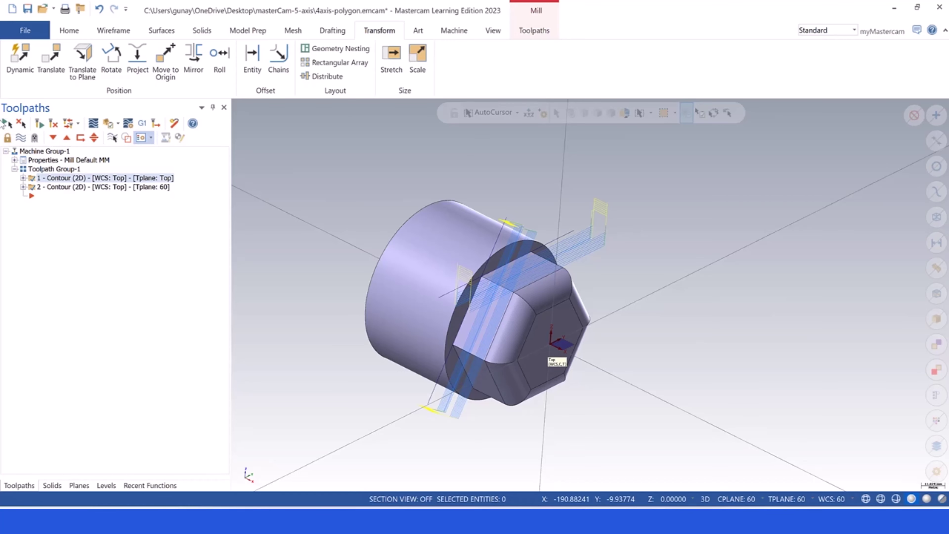
pyautogui.click(21, 138)
pyautogui.moveTo(585, 295); pyautogui.dragTo(631, 304, button='middle')
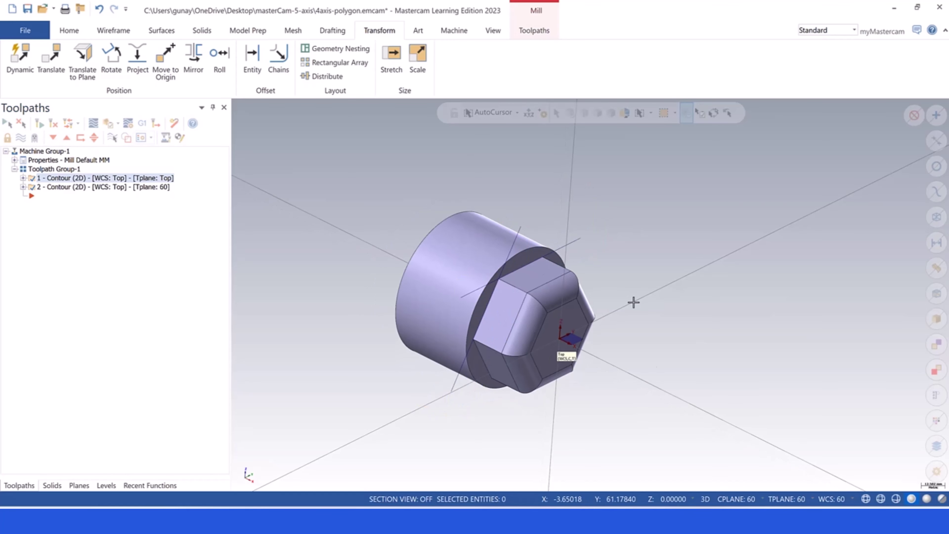
# Set Top as the working coordinate system, construction plane and tool plane, with the part shown in isometric view.
pyautogui.click(735, 499)
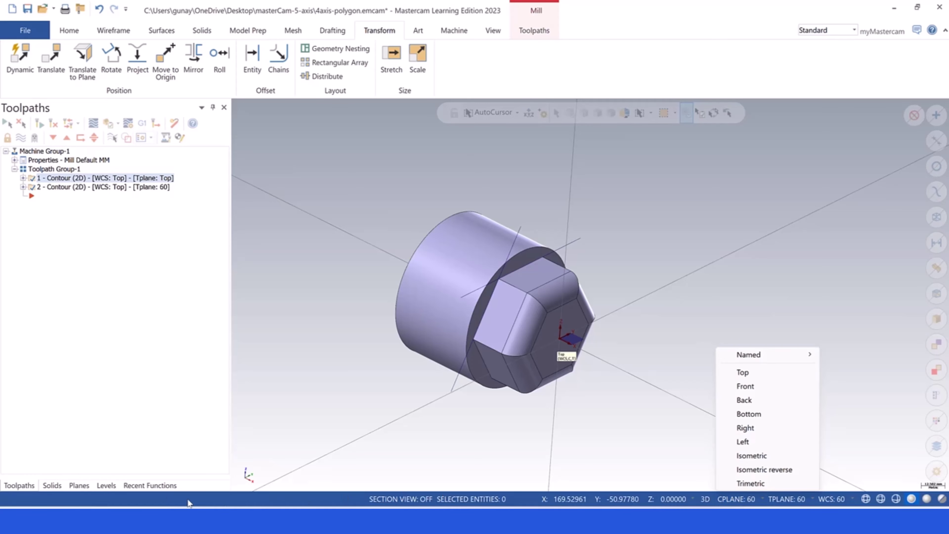
pyautogui.click(83, 485)
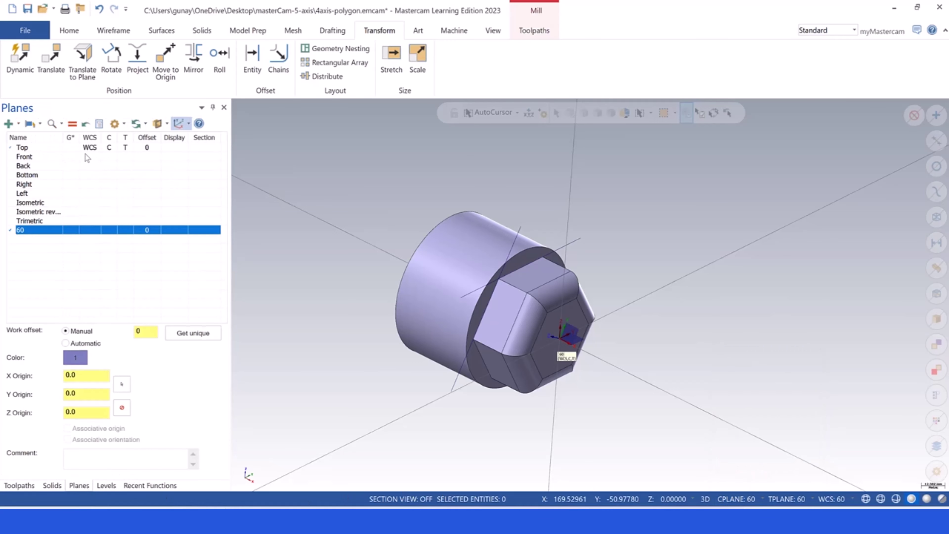
pyautogui.click(69, 149)
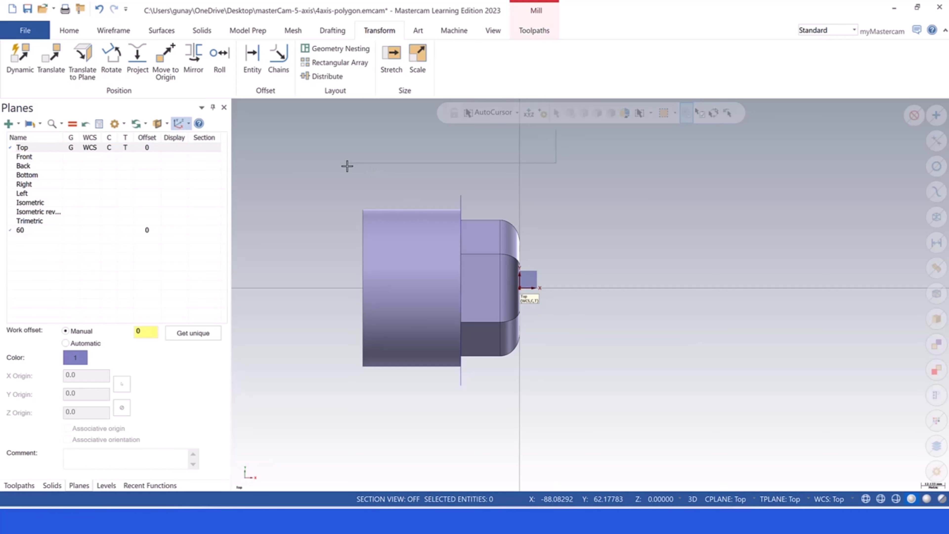
pyautogui.rightClick(345, 163)
pyautogui.click(386, 278)
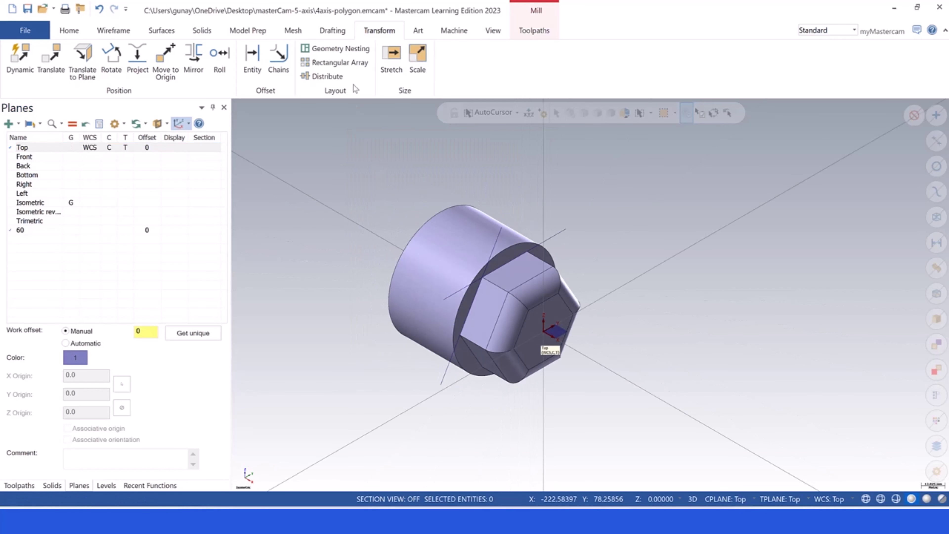
# With Right as the construction plane, copy-rotate the second contour's line as 4 instances at 60 degrees and clear the result colors.
pyautogui.click(723, 501)
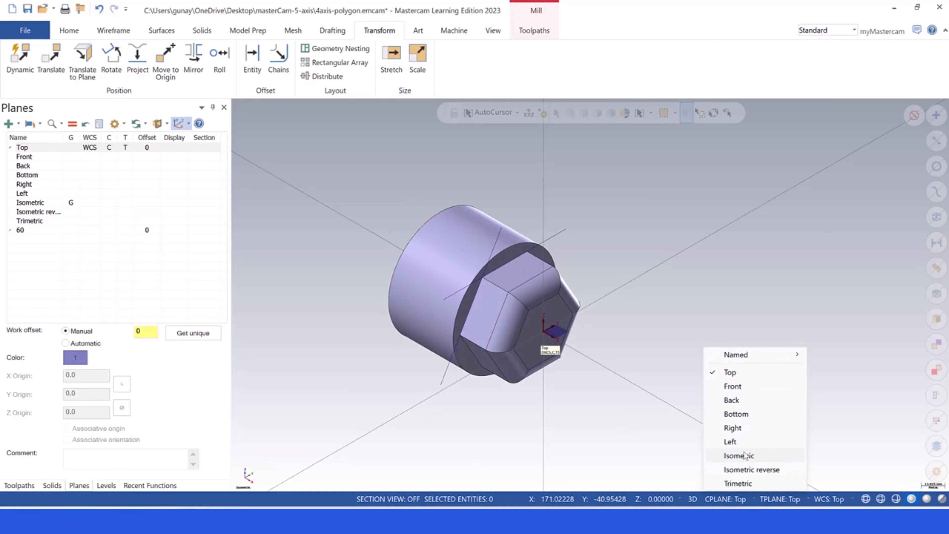
pyautogui.click(744, 429)
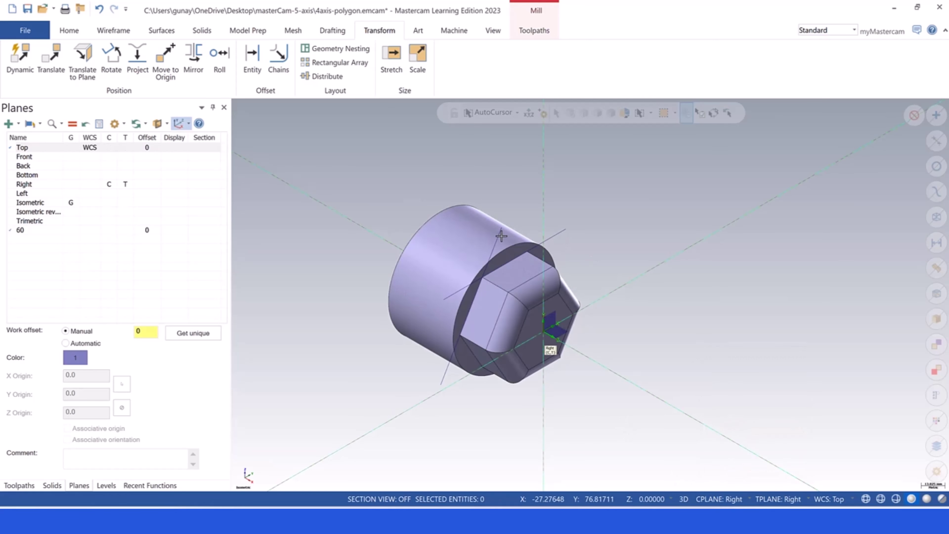
pyautogui.click(497, 238)
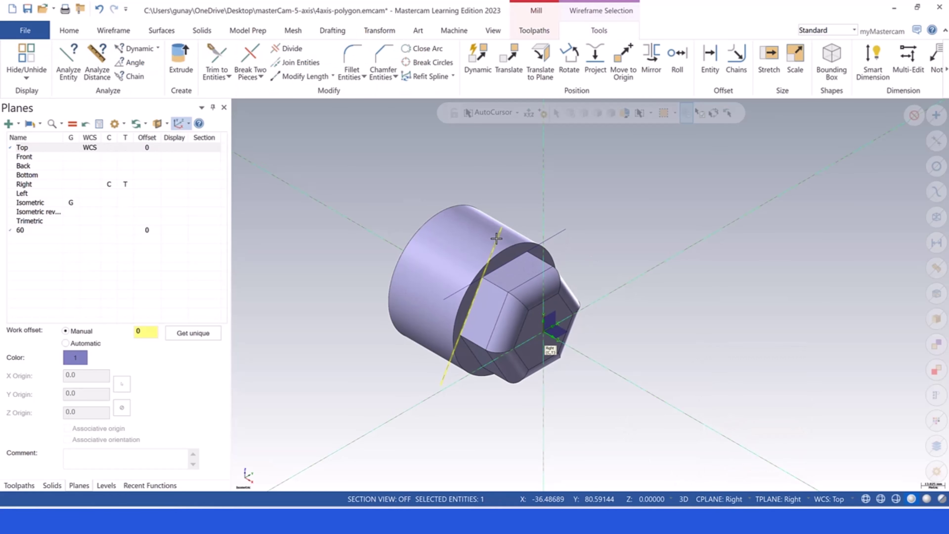
pyautogui.click(379, 30)
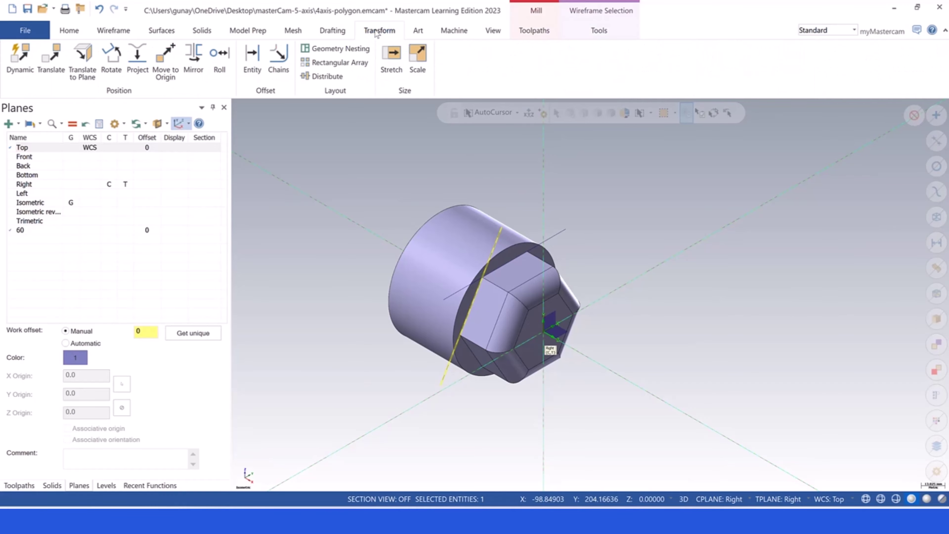
pyautogui.click(113, 57)
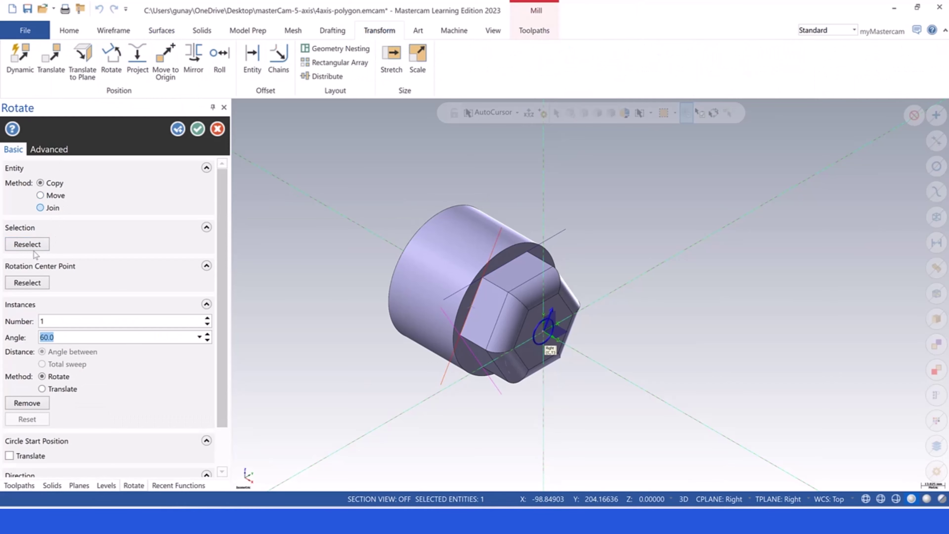
pyautogui.click(207, 318)
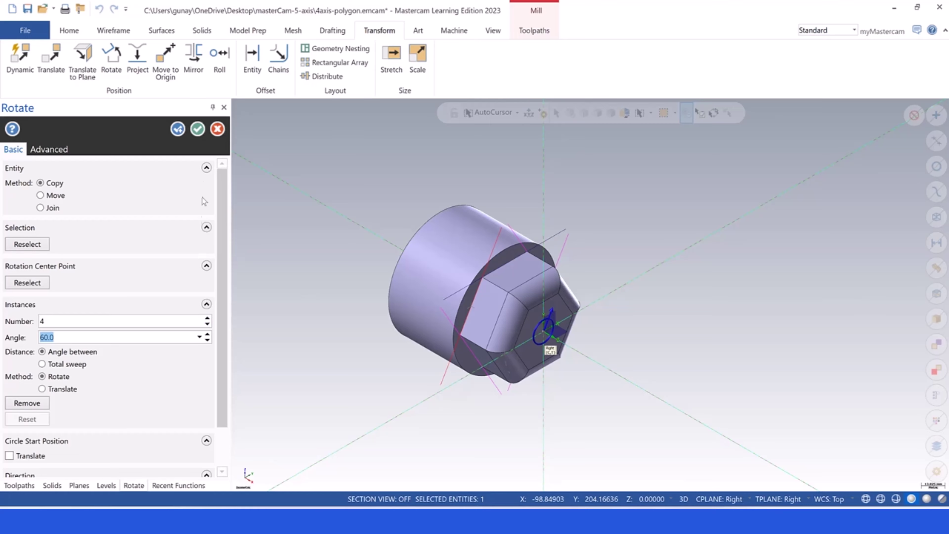
pyautogui.click(198, 129)
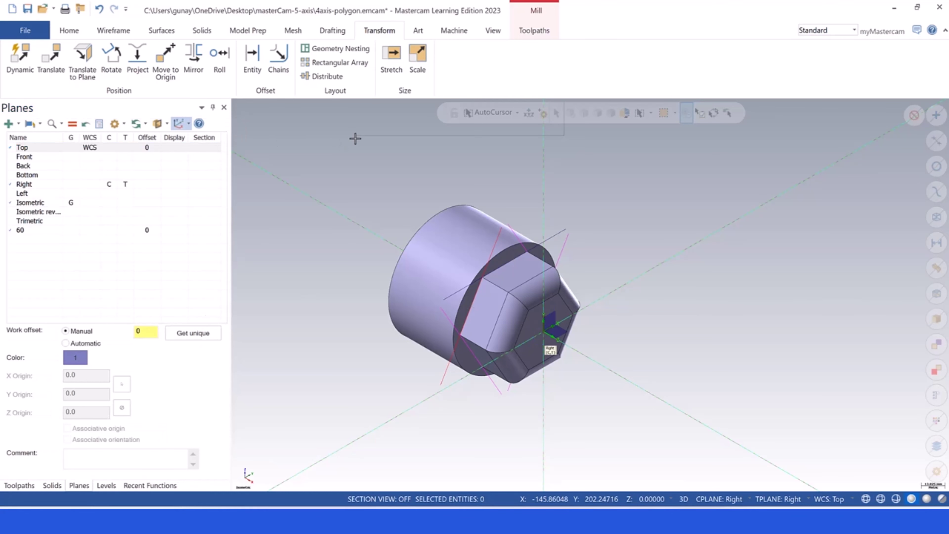
pyautogui.rightClick(356, 137)
pyautogui.click(398, 125)
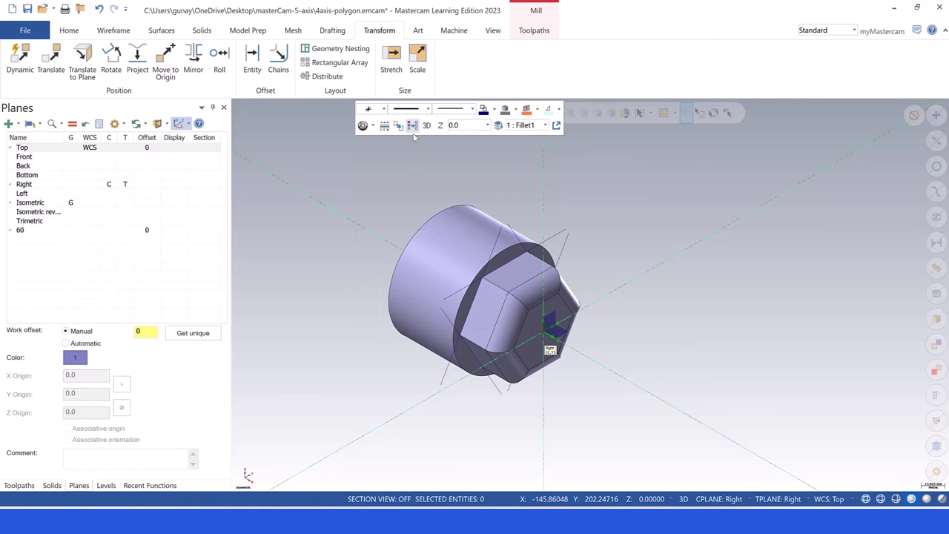
# Return the construction and tool planes to Top and select only the second contour operation.
pyautogui.click(19, 484)
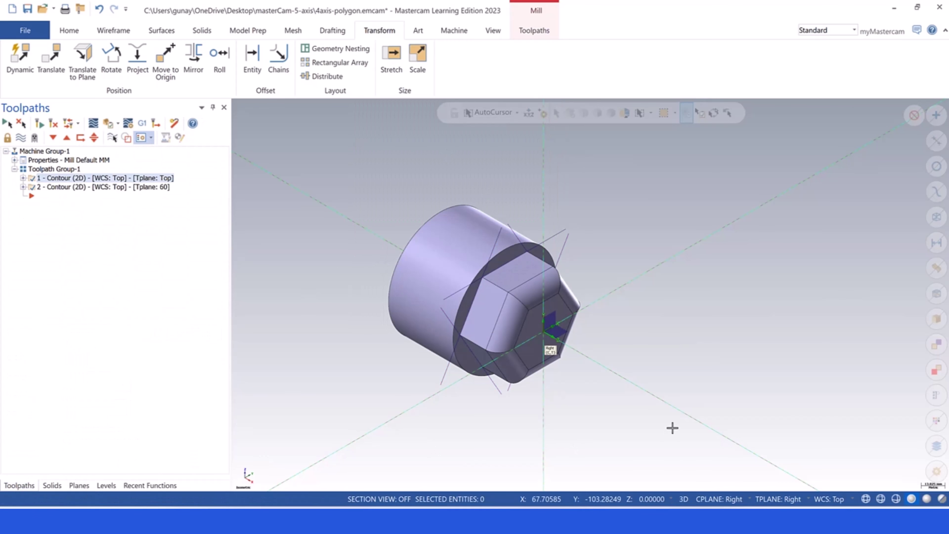
pyautogui.click(716, 500)
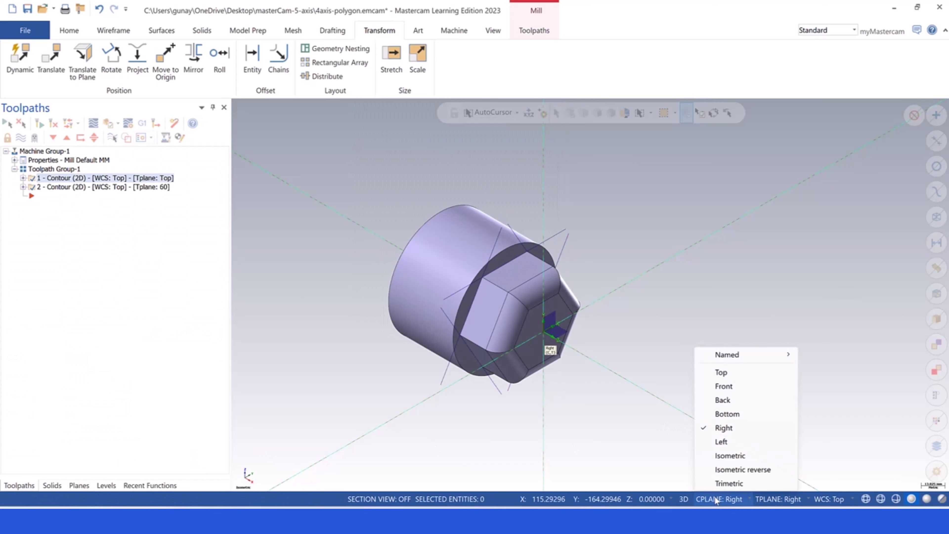
pyautogui.click(723, 372)
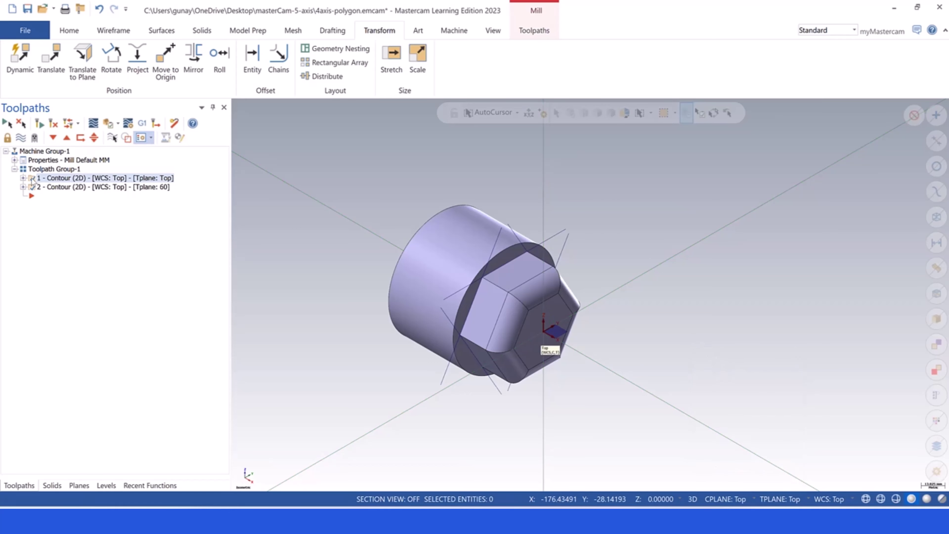
pyautogui.click(36, 188)
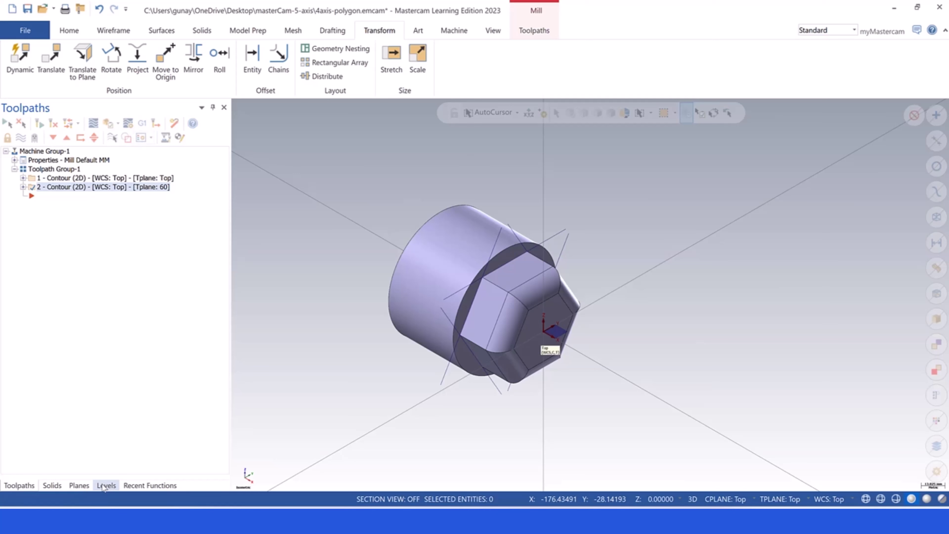
# Duplicate the Top plane and rotate the copy incrementally by 120 degrees about X.
pyautogui.click(81, 486)
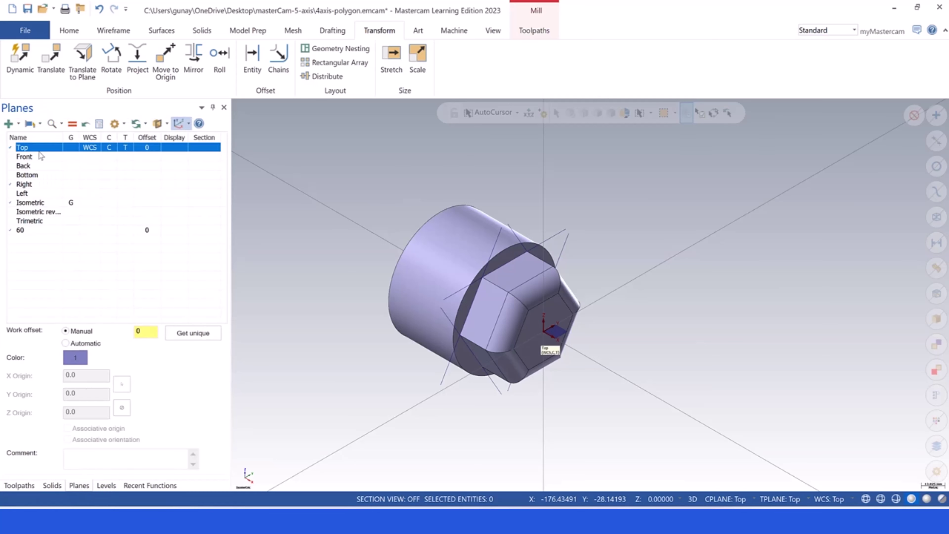
pyautogui.rightClick(43, 149)
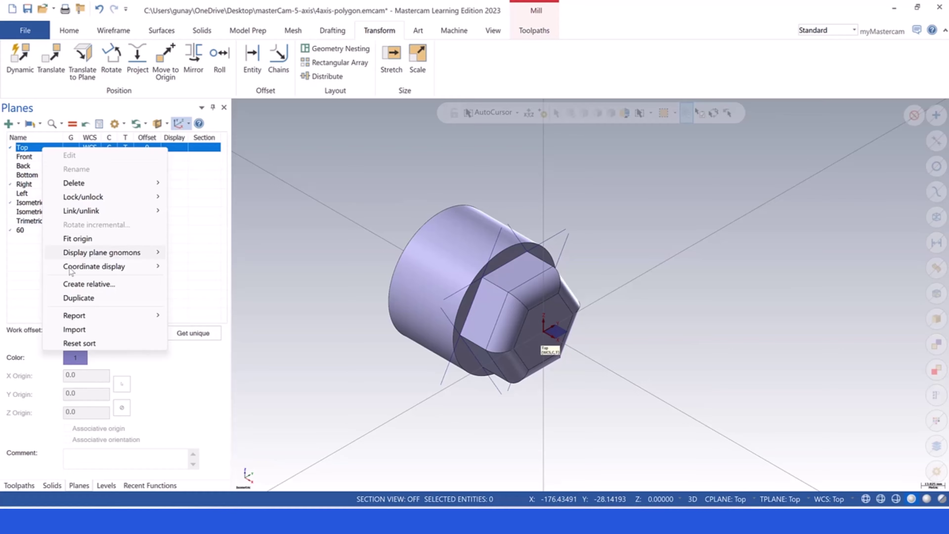
pyautogui.click(88, 298)
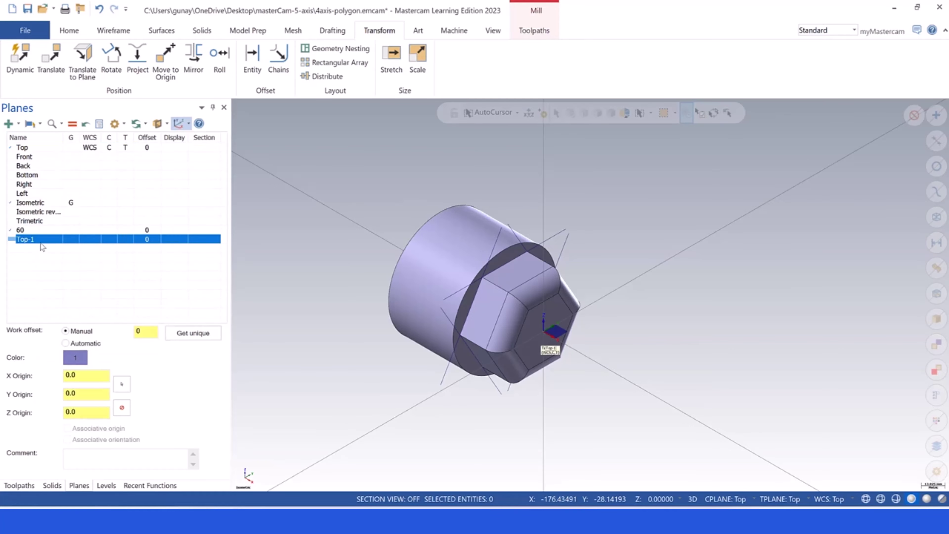
pyautogui.rightClick(44, 243)
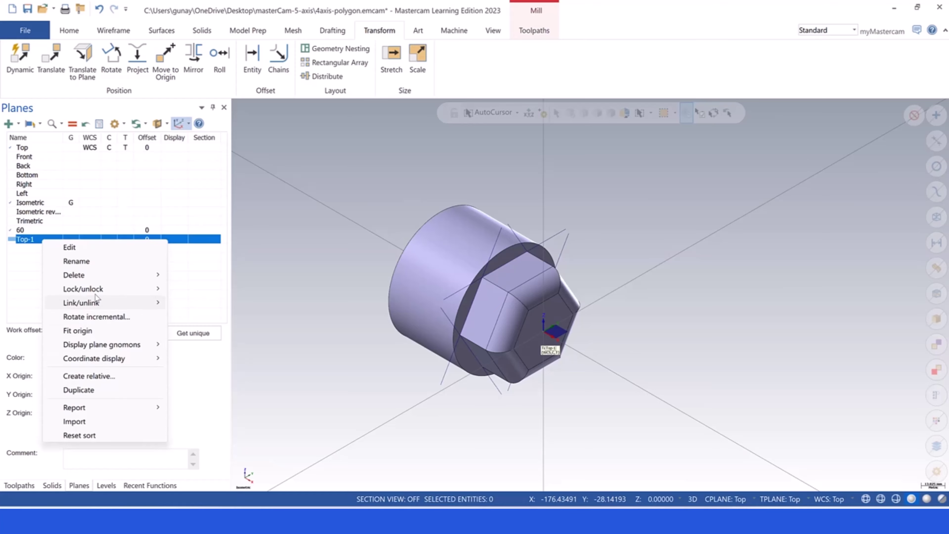
pyautogui.click(102, 317)
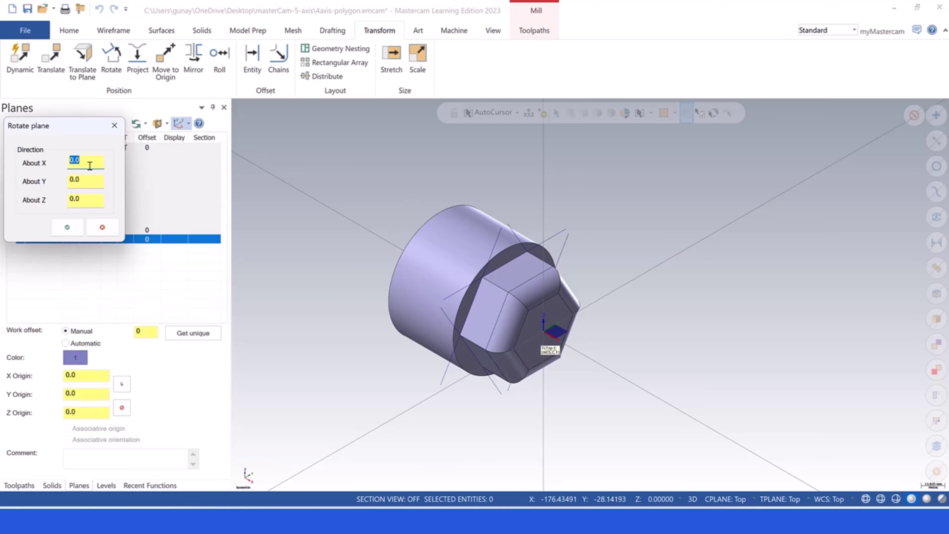
pyautogui.write('120')
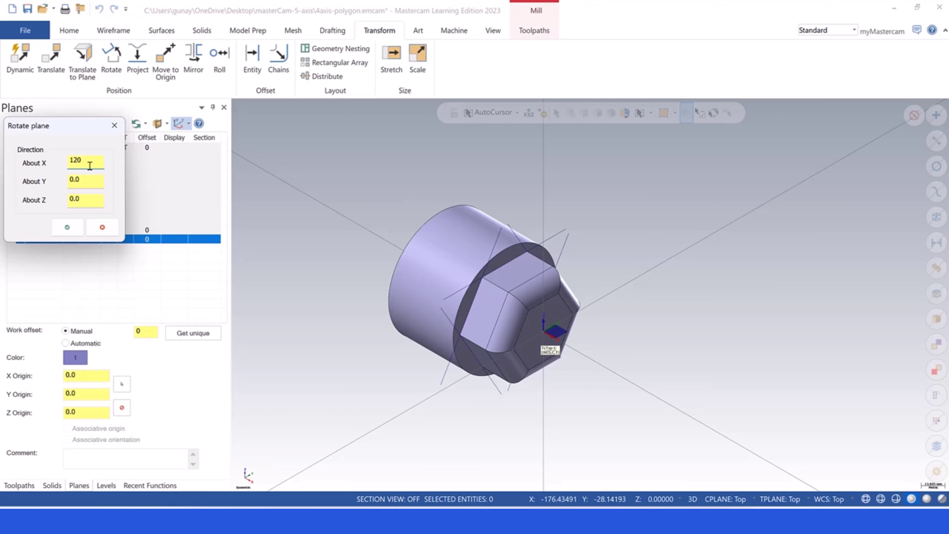
pyautogui.click(66, 229)
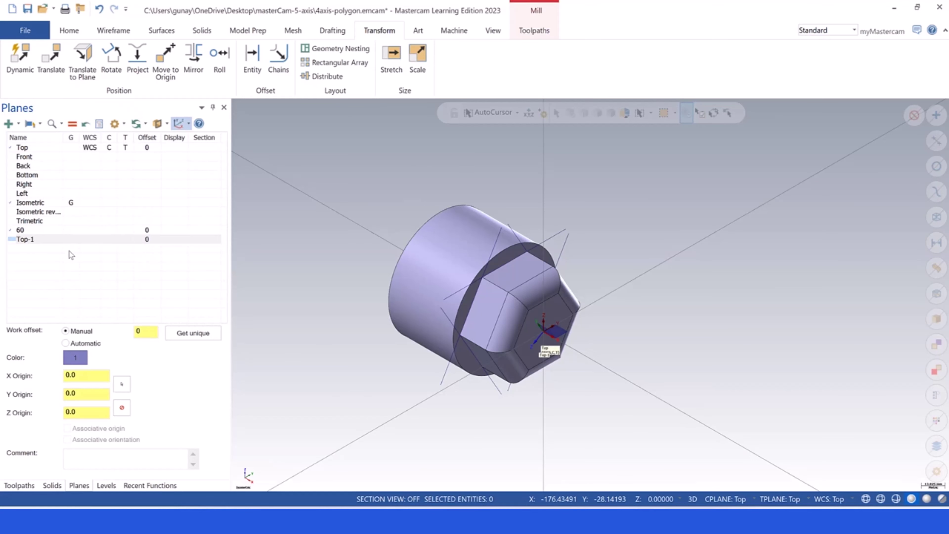
# Rename the newly rotated plane as 120.
pyautogui.doubleClick(35, 240)
pyautogui.write('120')
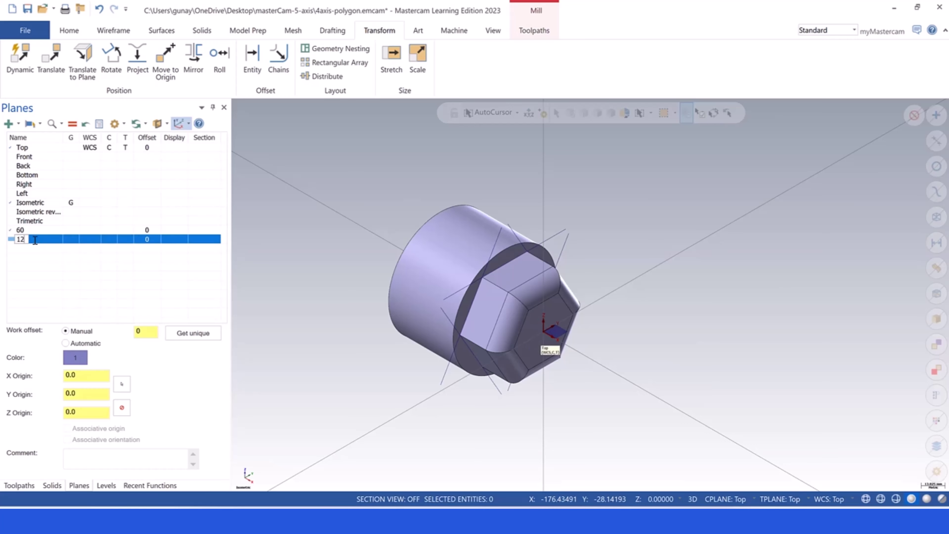
pyautogui.press('Return')
# Create a plane named 180 by duplicating the Top plane and rotating the copy incrementally 180 degrees about X.
pyautogui.click(37, 148)
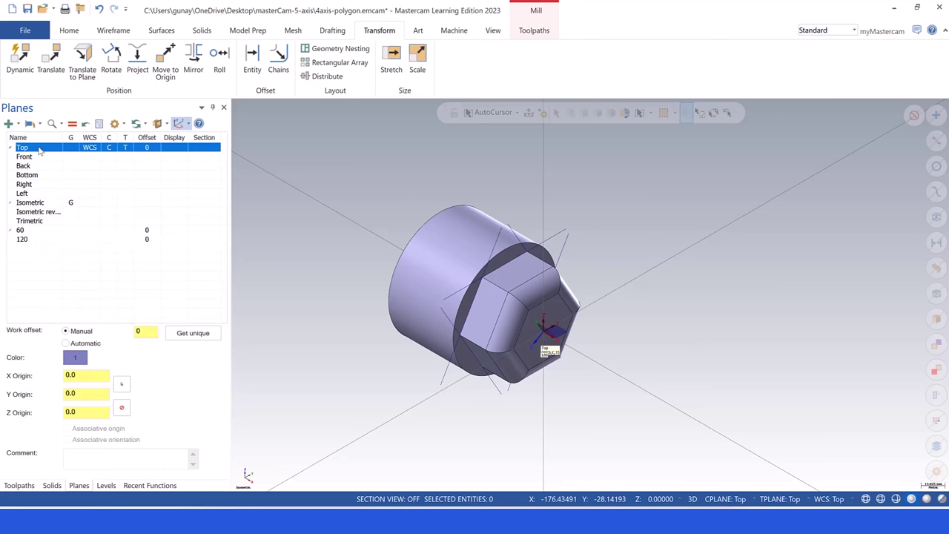
pyautogui.rightClick(38, 148)
pyautogui.click(83, 298)
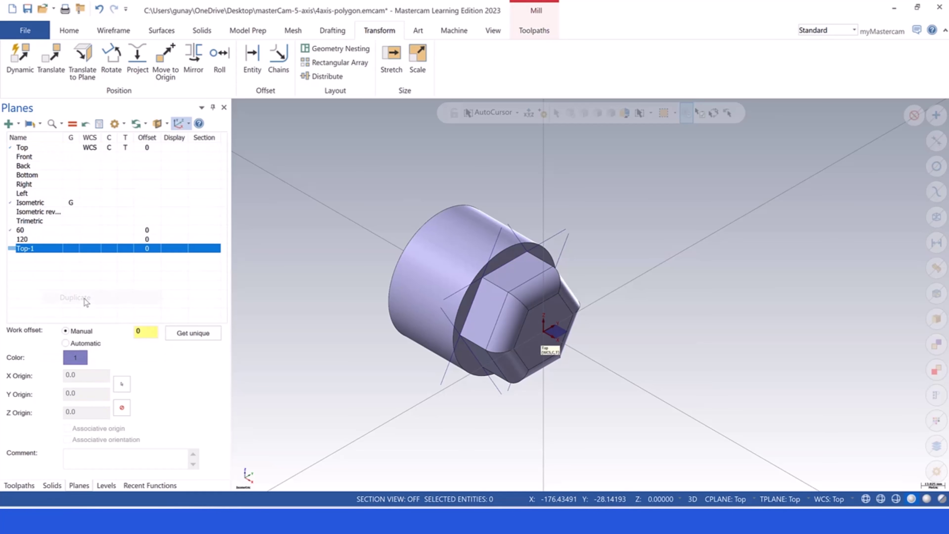
pyautogui.rightClick(50, 252)
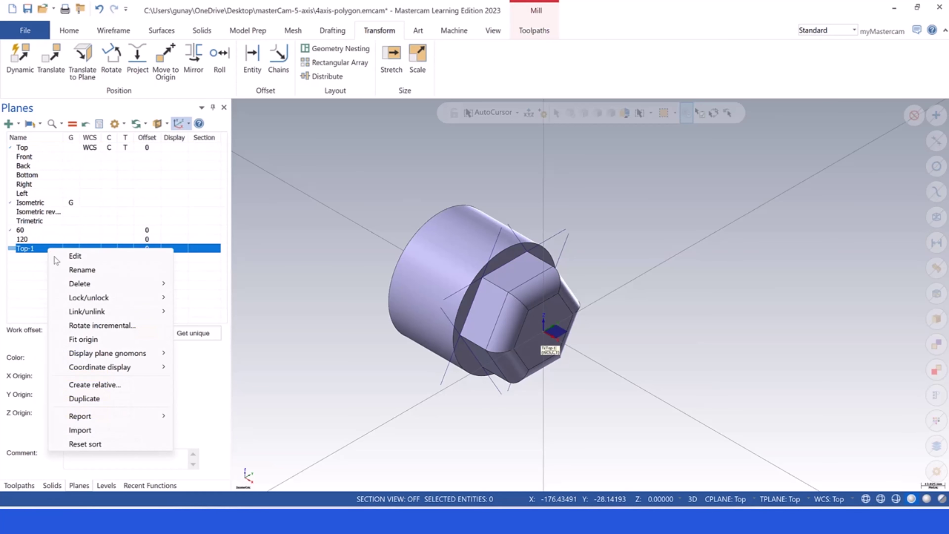
pyautogui.click(96, 325)
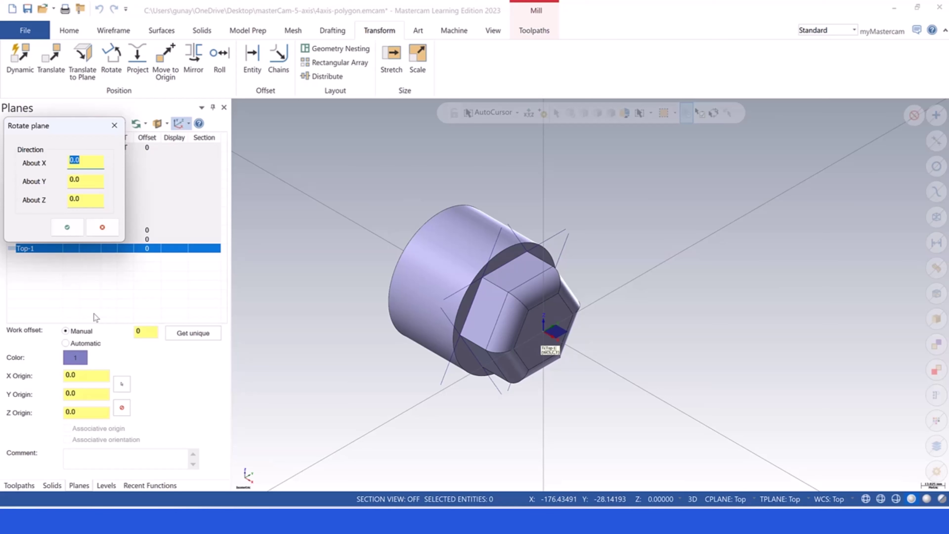
pyautogui.write('180')
pyautogui.press('Return')
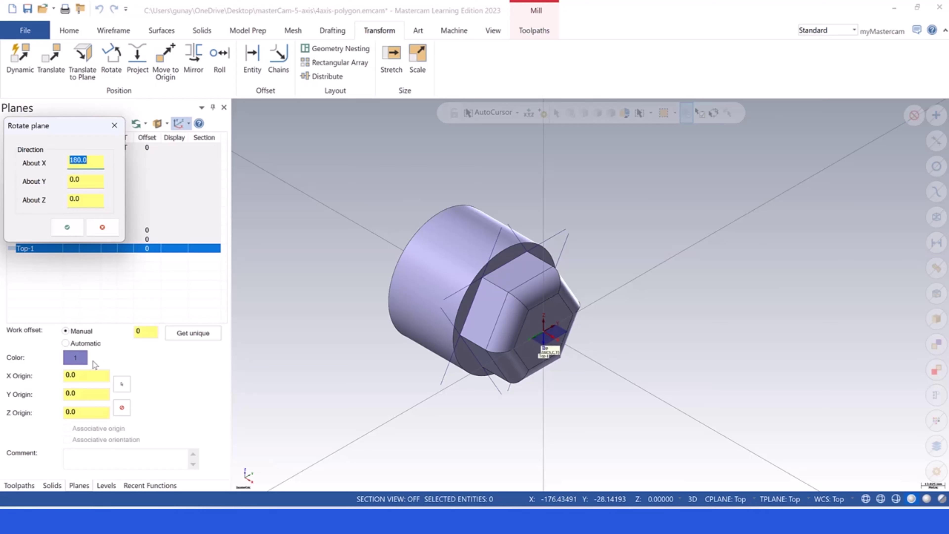
pyautogui.click(68, 224)
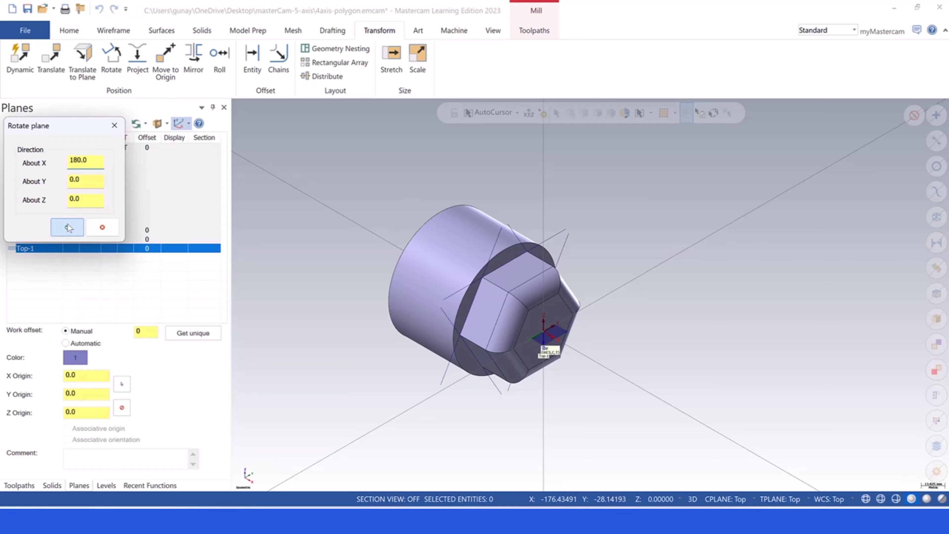
pyautogui.click(31, 248)
pyautogui.write('180')
pyautogui.press('Return')
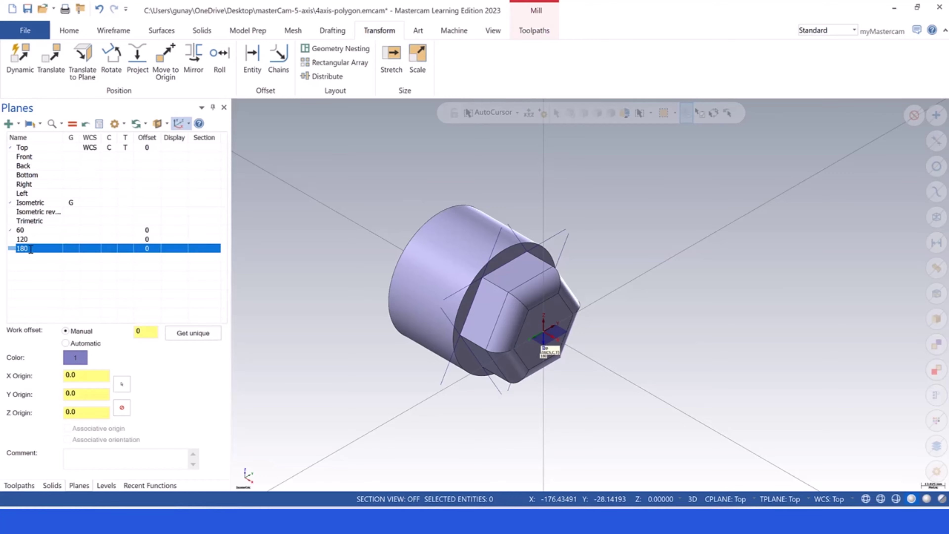
# Create a plane named 240 by duplicating the Top plane and rotating the copy incrementally 180+60 degrees about X.
pyautogui.click(33, 148)
pyautogui.rightClick(33, 149)
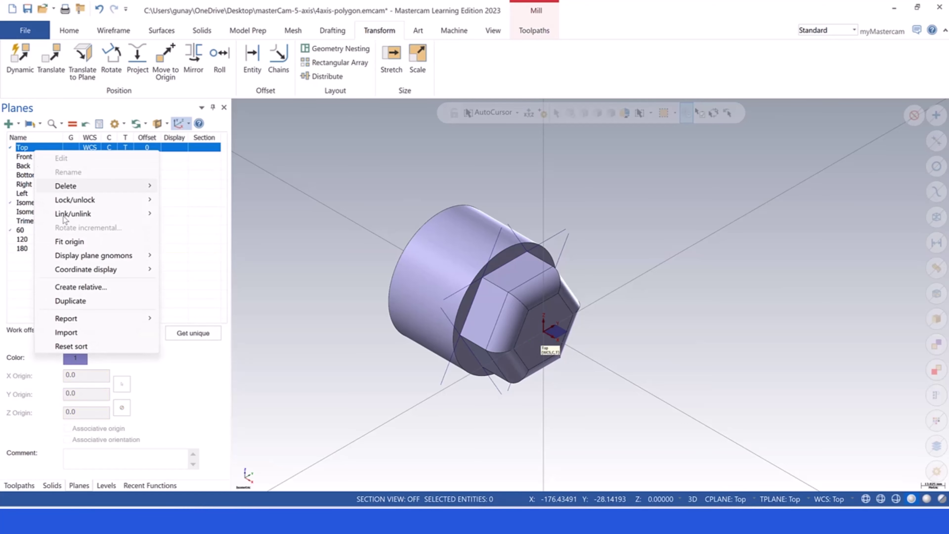
pyautogui.click(72, 299)
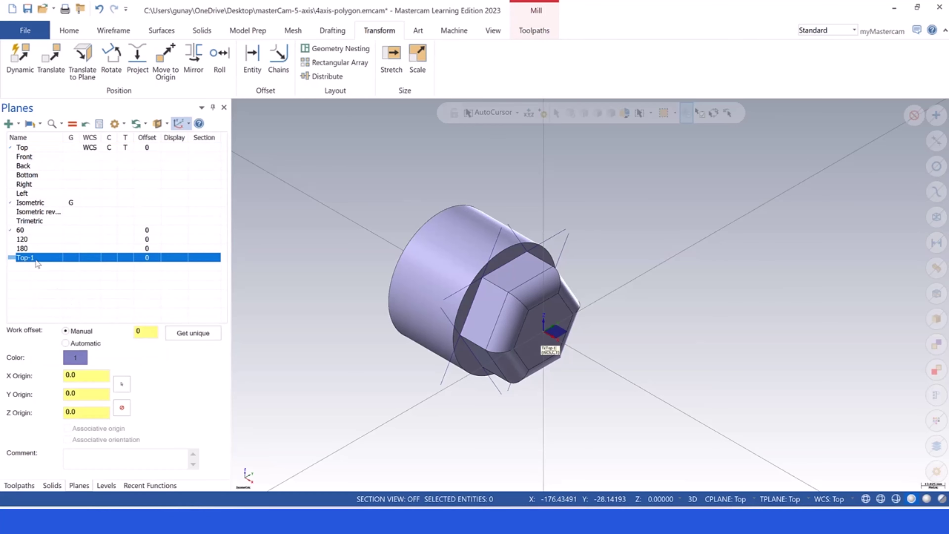
pyautogui.rightClick(39, 260)
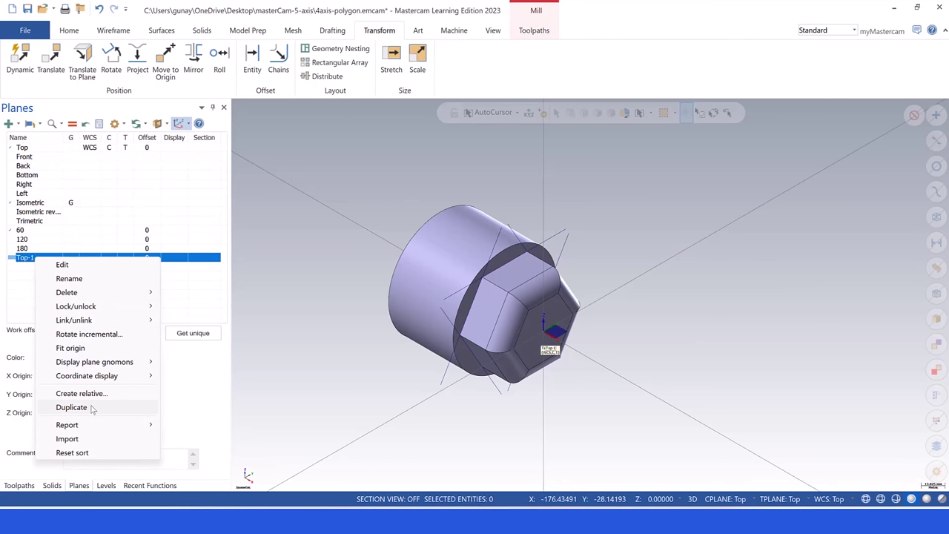
pyautogui.click(96, 334)
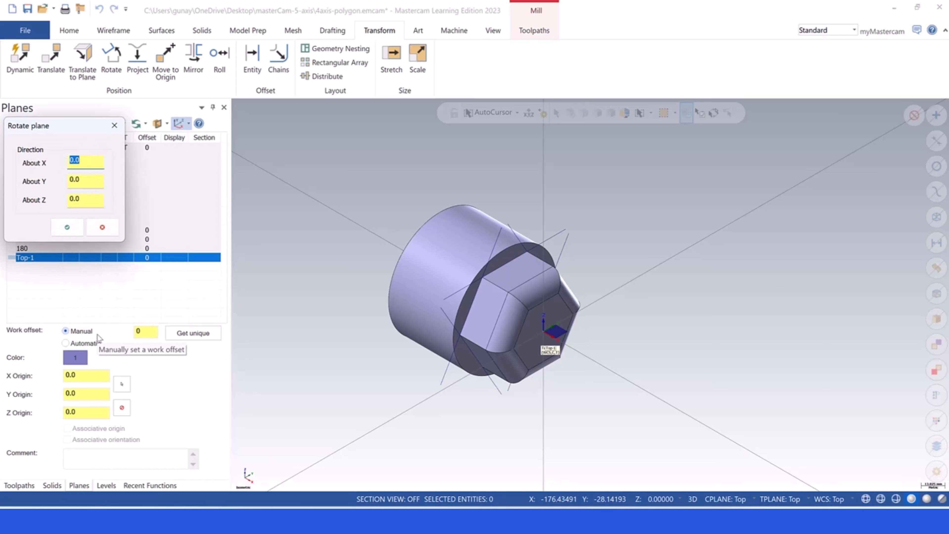
pyautogui.write('180+6')
pyautogui.press('Return')
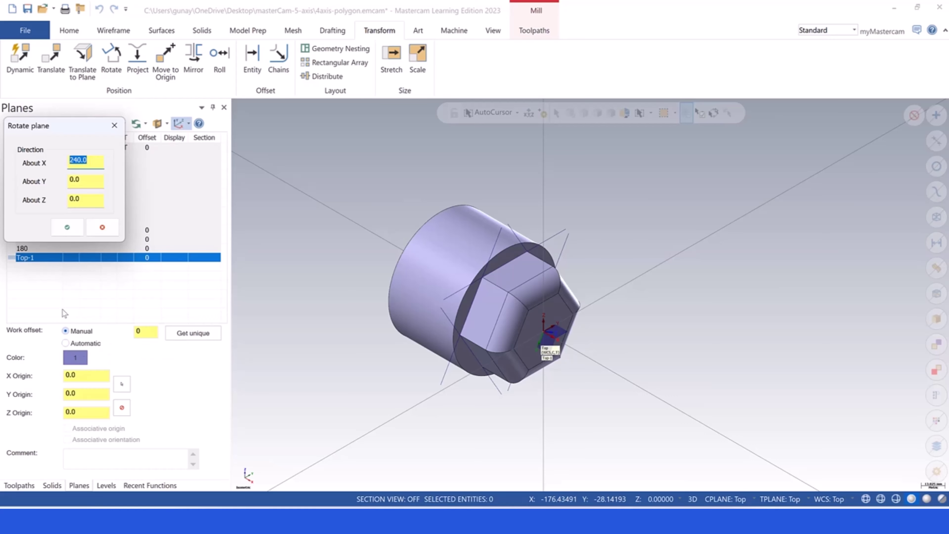
pyautogui.click(70, 229)
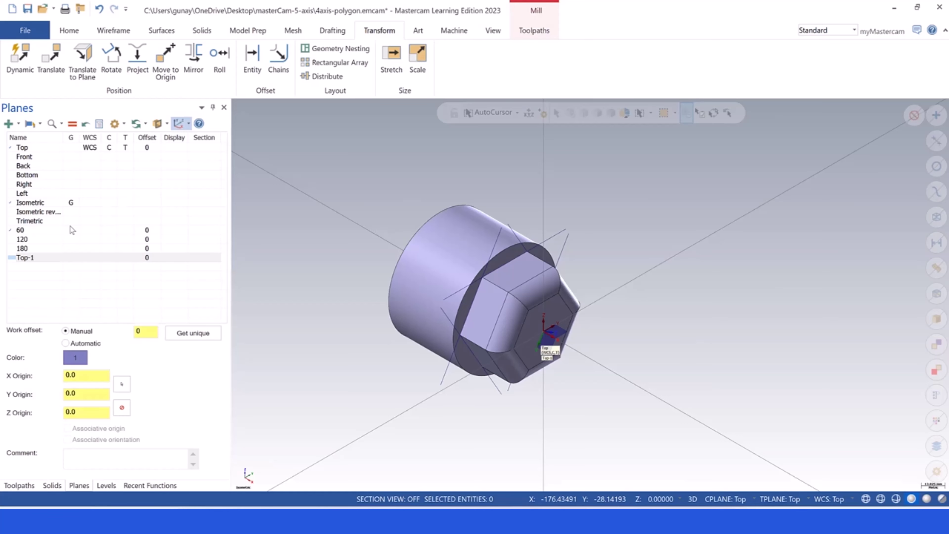
pyautogui.click(25, 258)
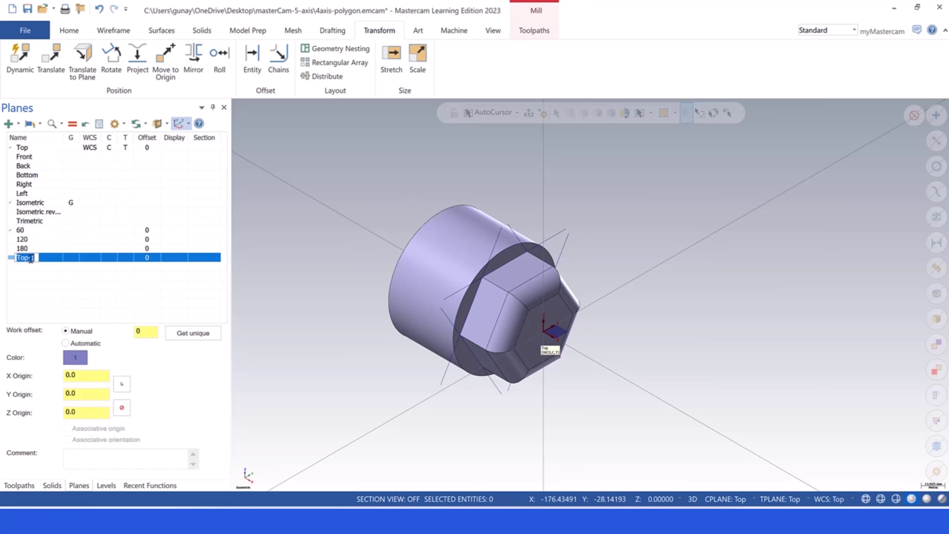
pyautogui.click(25, 258)
pyautogui.write('240')
pyautogui.press('Return')
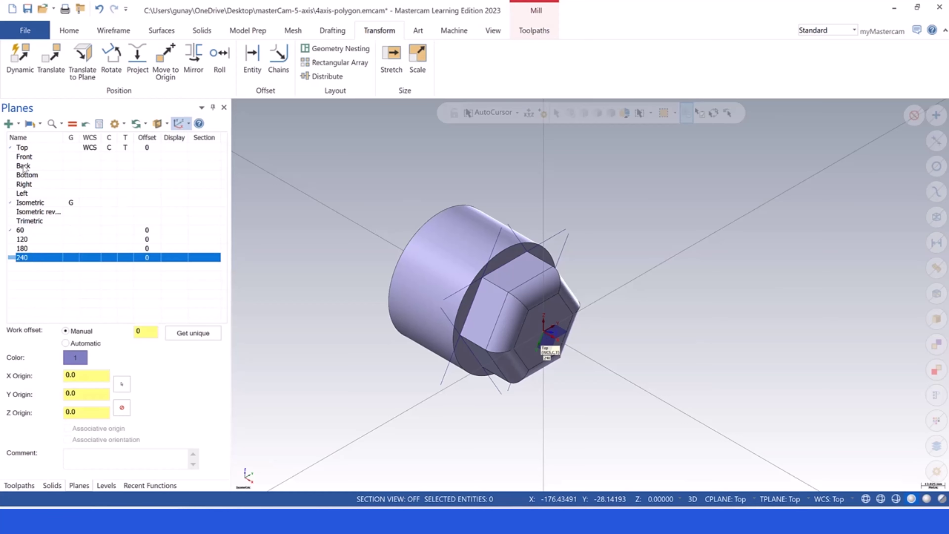
# Create a plane named 300 by duplicating the Top plane and rotating the copy incrementally 300 degrees about X.
pyautogui.click(36, 148)
pyautogui.rightClick(35, 148)
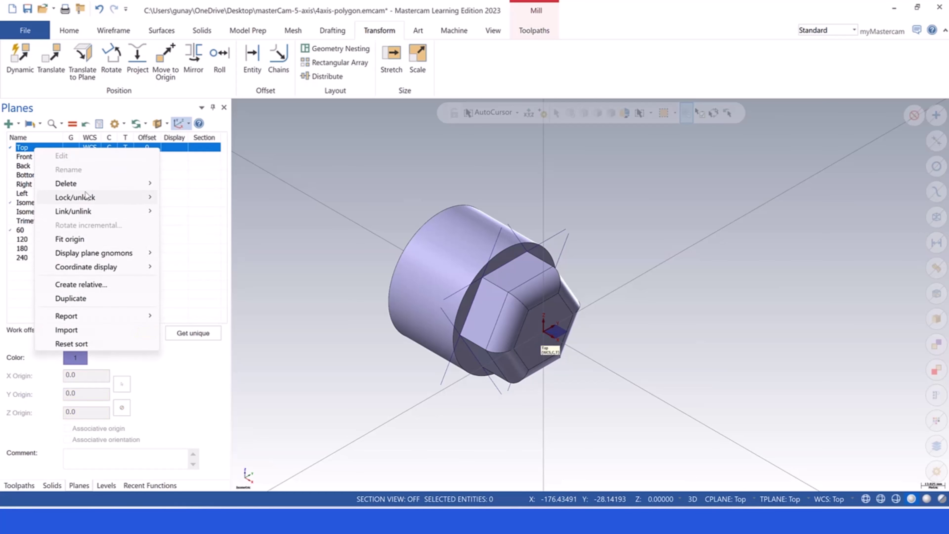
pyautogui.click(76, 294)
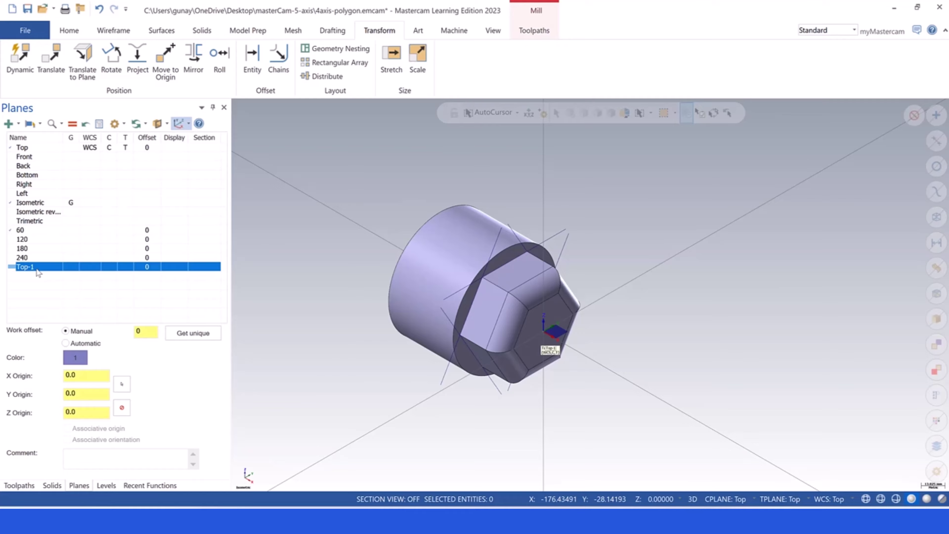
pyautogui.rightClick(37, 270)
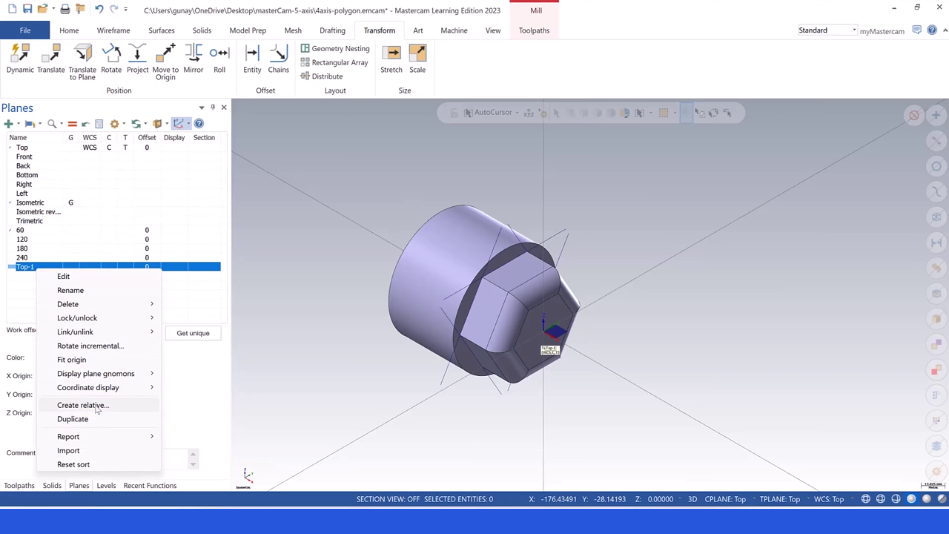
pyautogui.click(96, 347)
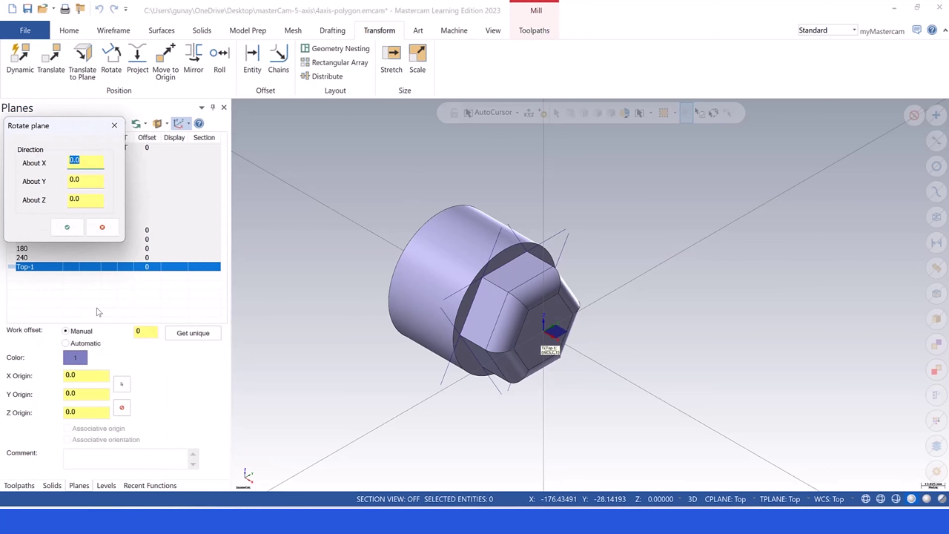
pyautogui.write('300')
pyautogui.press('Return')
pyautogui.click(67, 228)
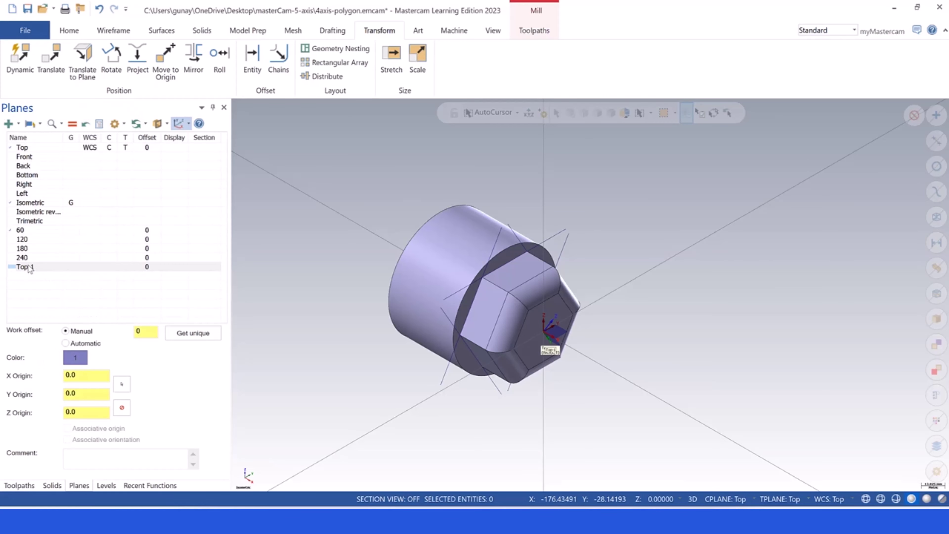
pyautogui.doubleClick(30, 267)
pyautogui.write('300')
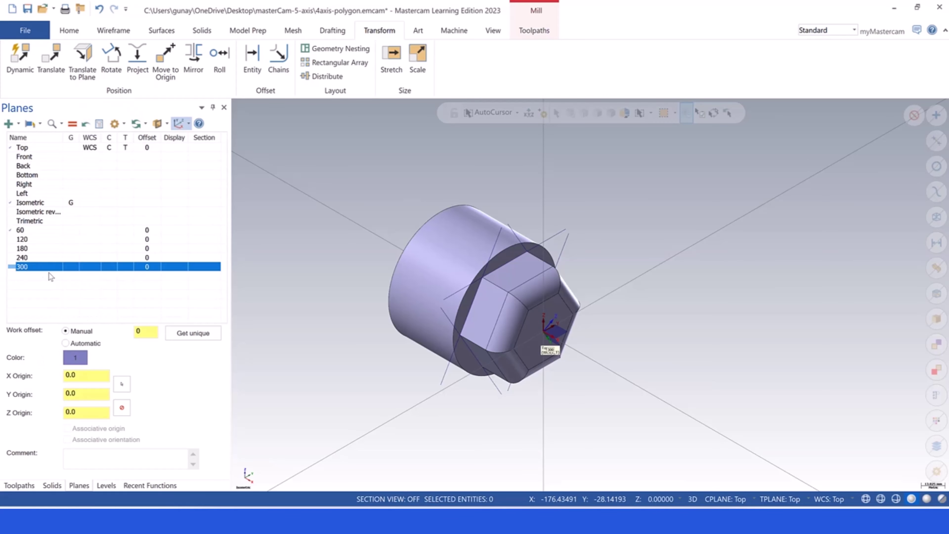
# Copy the second contour operation and paste it four times into the toolpath group.
pyautogui.click(20, 486)
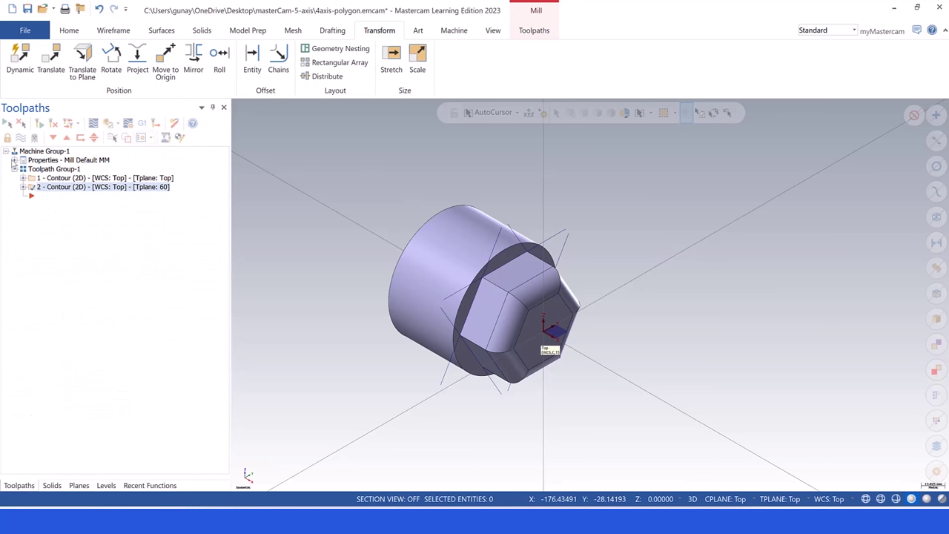
pyautogui.click(32, 178)
pyautogui.click(34, 188)
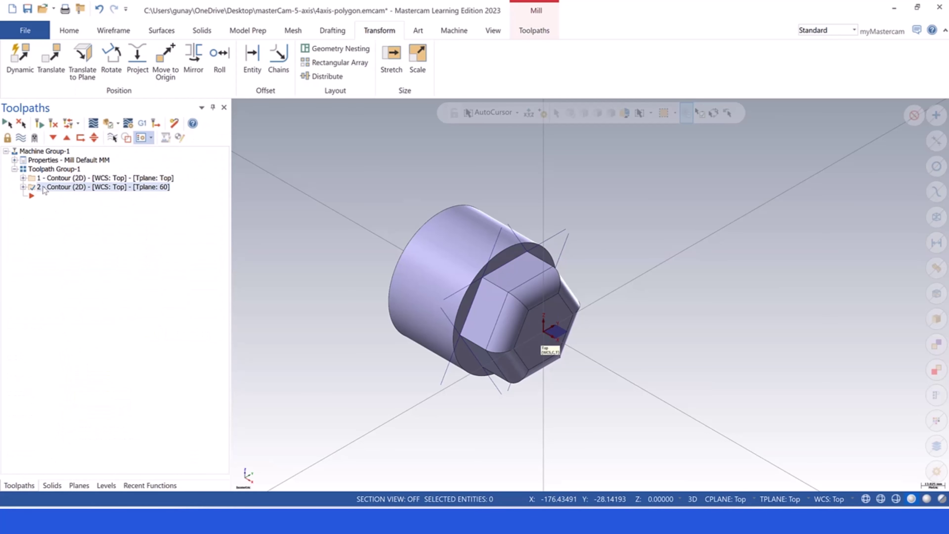
pyautogui.rightClick(44, 189)
pyautogui.click(76, 277)
pyautogui.hotkey('ctrl', 'v')
pyautogui.hotkey('ctrl', 'v')
pyautogui.hotkey('ctrl', 'v')
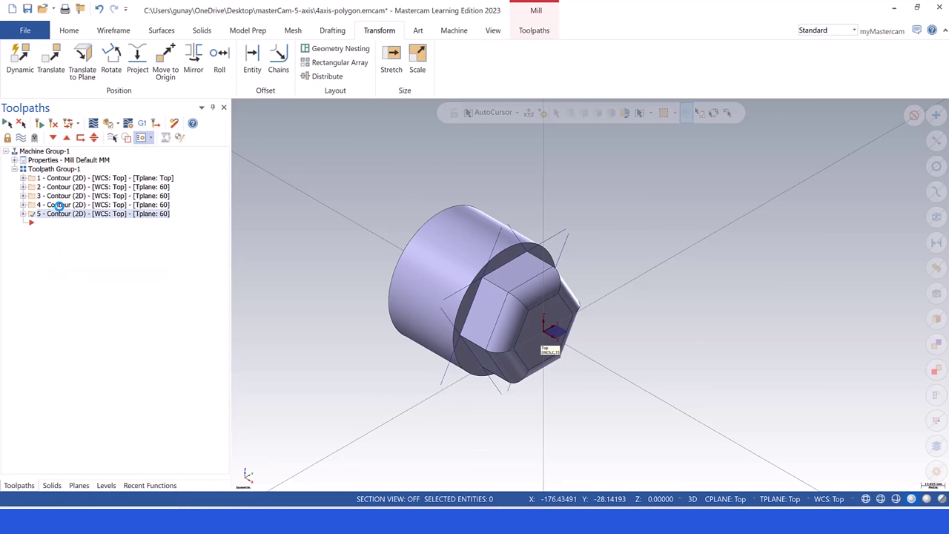
pyautogui.hotkey('ctrl', 'v')
# Replace the third contour operation's chain with the next rotated line, beside the lower-left face of the hexagon.
pyautogui.click(32, 198)
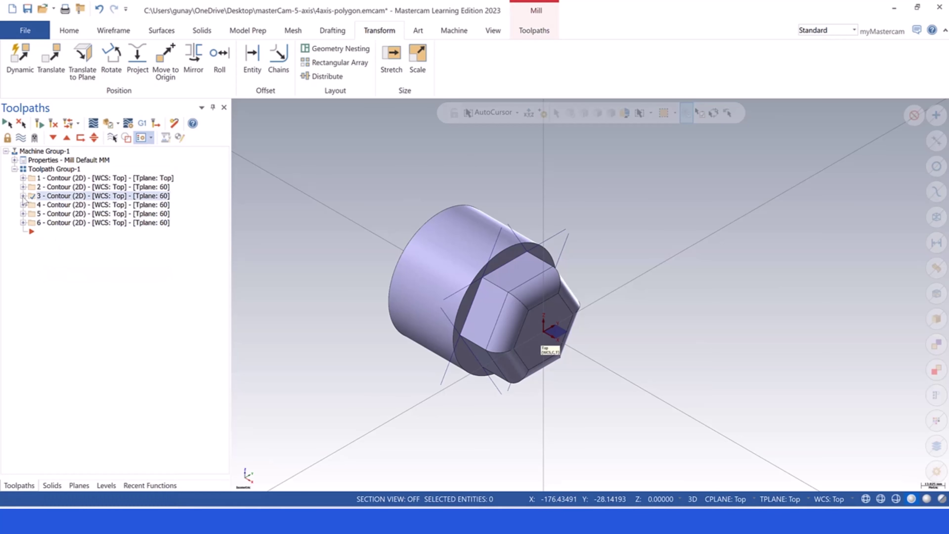
pyautogui.click(22, 196)
pyautogui.click(48, 224)
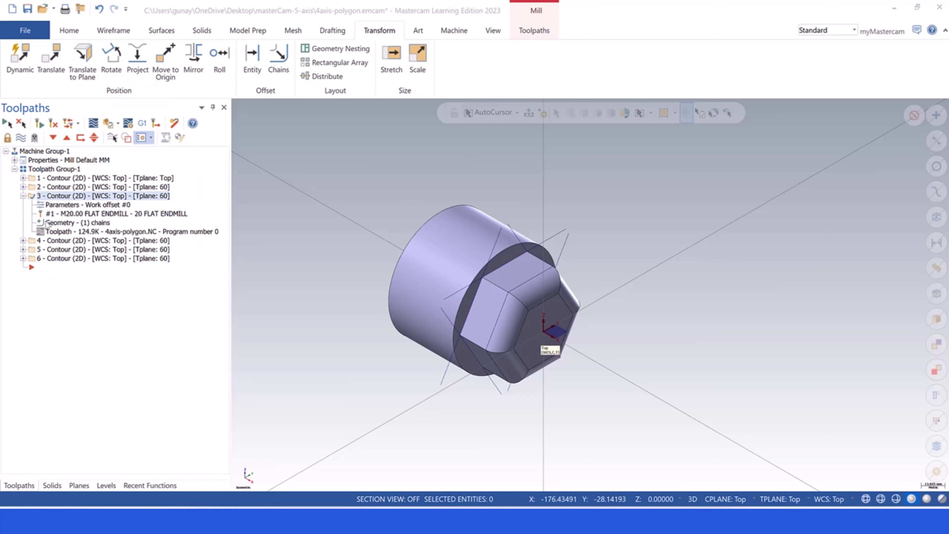
pyautogui.rightClick(78, 115)
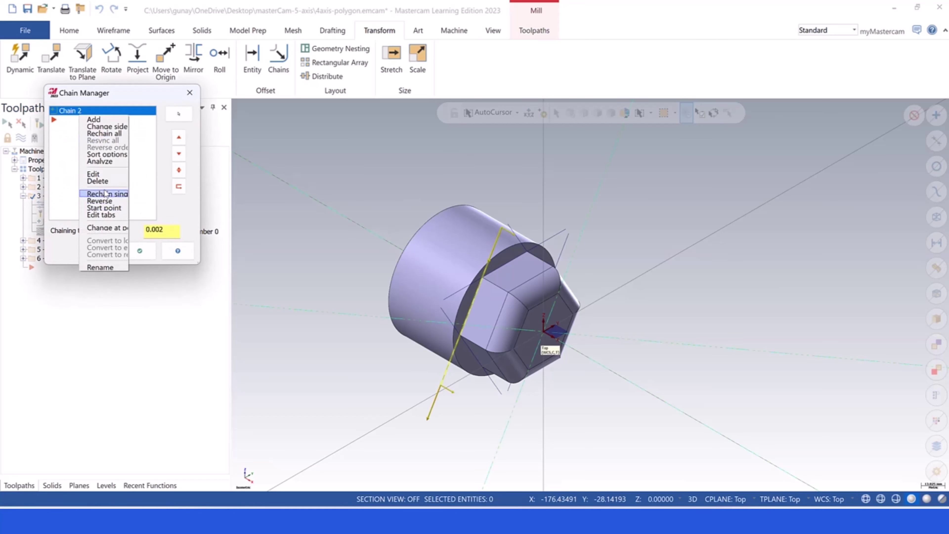
pyautogui.click(95, 182)
pyautogui.click(109, 141)
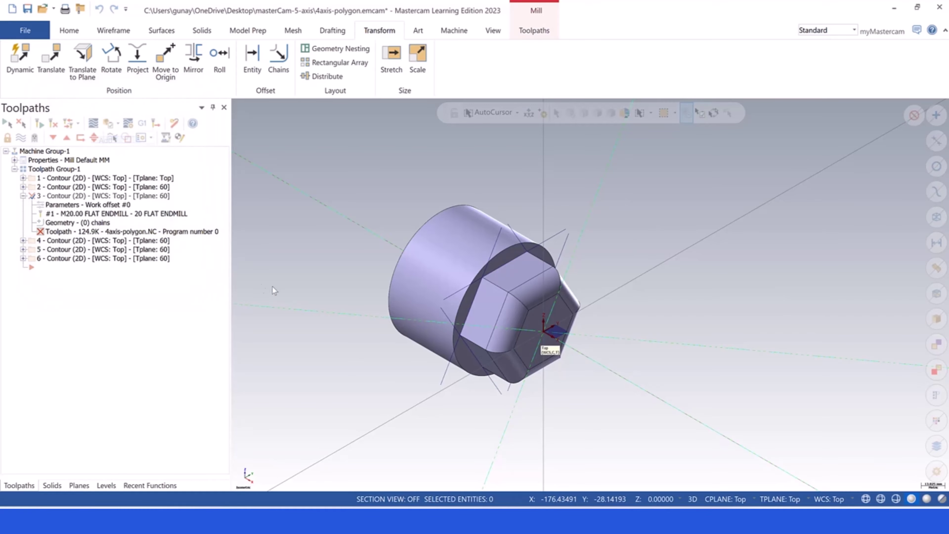
pyautogui.click(439, 311)
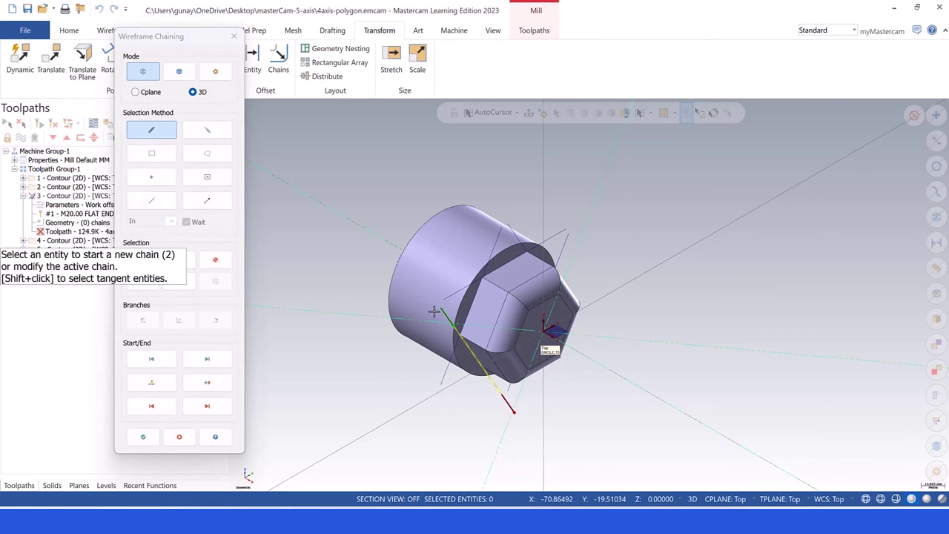
pyautogui.click(144, 436)
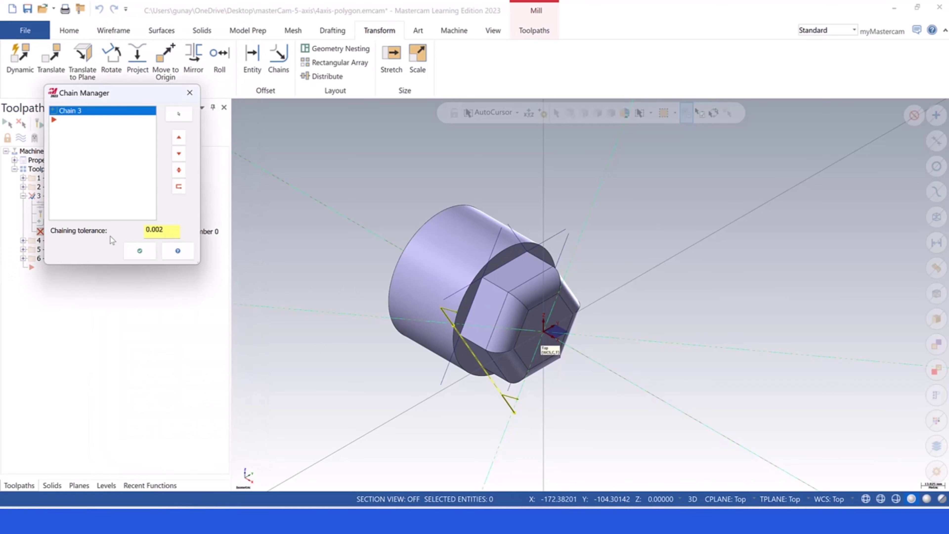
pyautogui.click(126, 254)
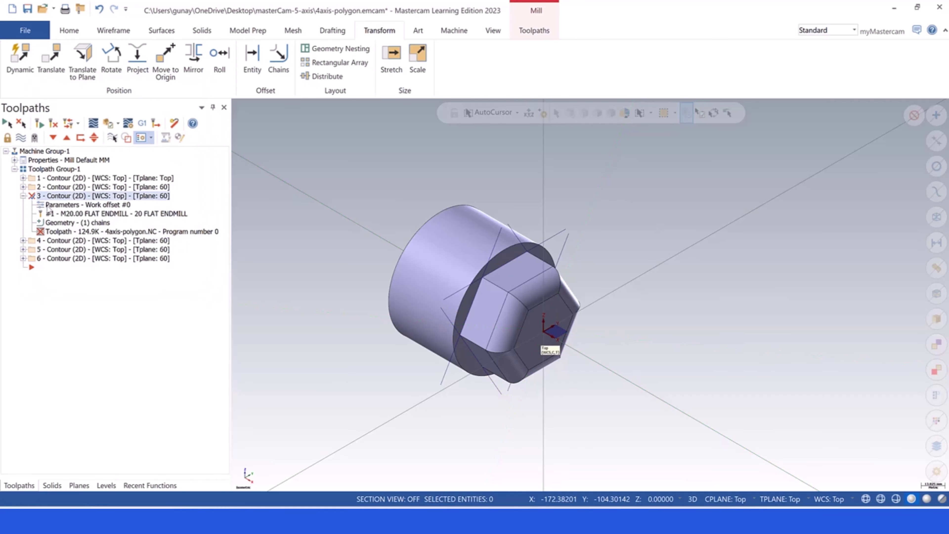
# Set the third contour operation's tool plane and construction plane to 120 and regenerate its toolpath.
pyautogui.click(48, 205)
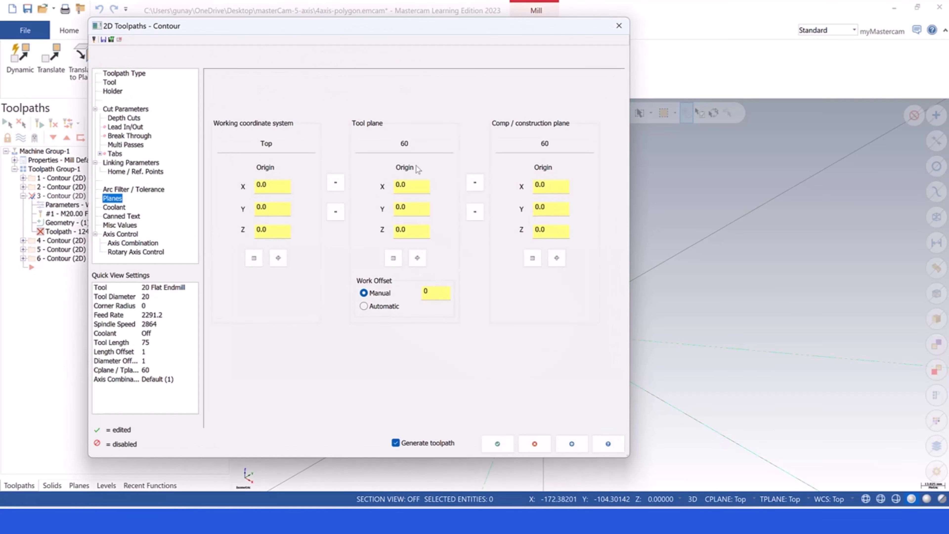
pyautogui.click(393, 258)
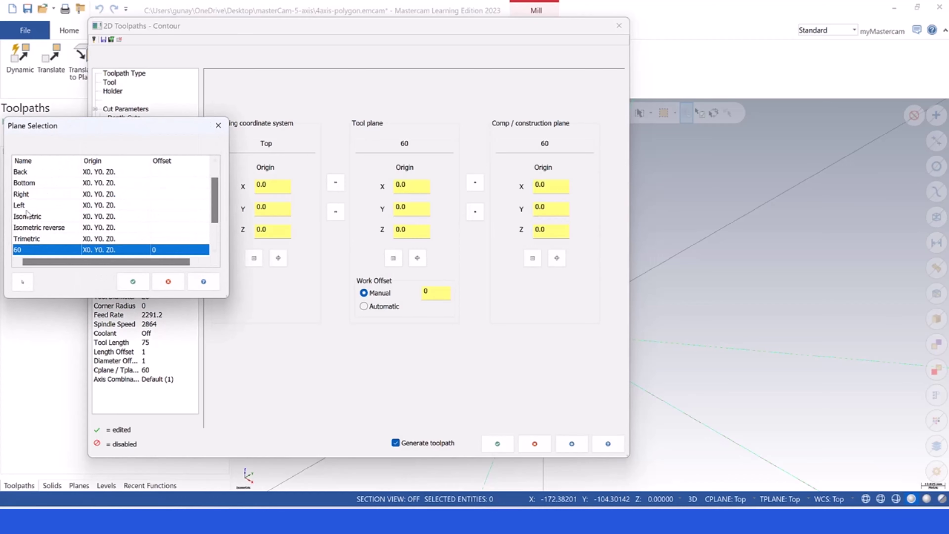
pyautogui.moveTo(214, 210); pyautogui.dragTo(215, 220)
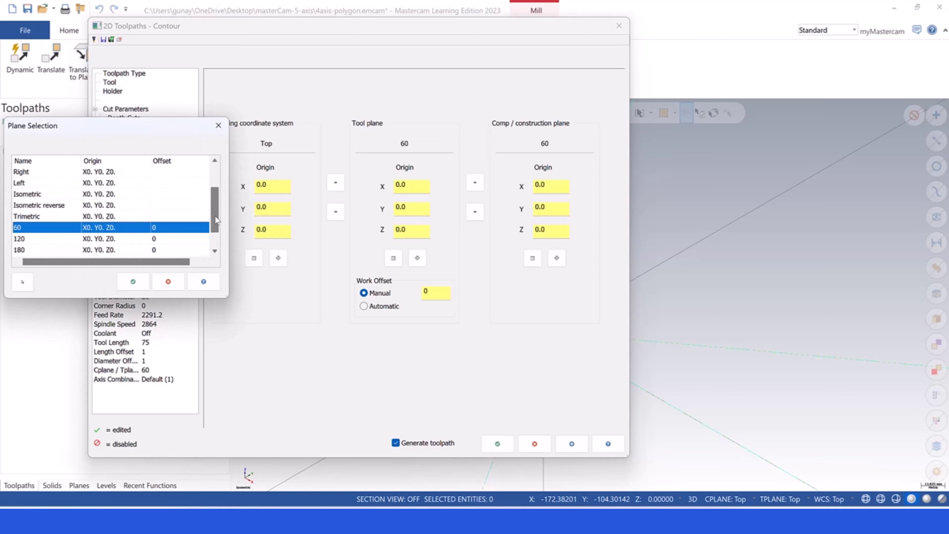
pyautogui.click(28, 239)
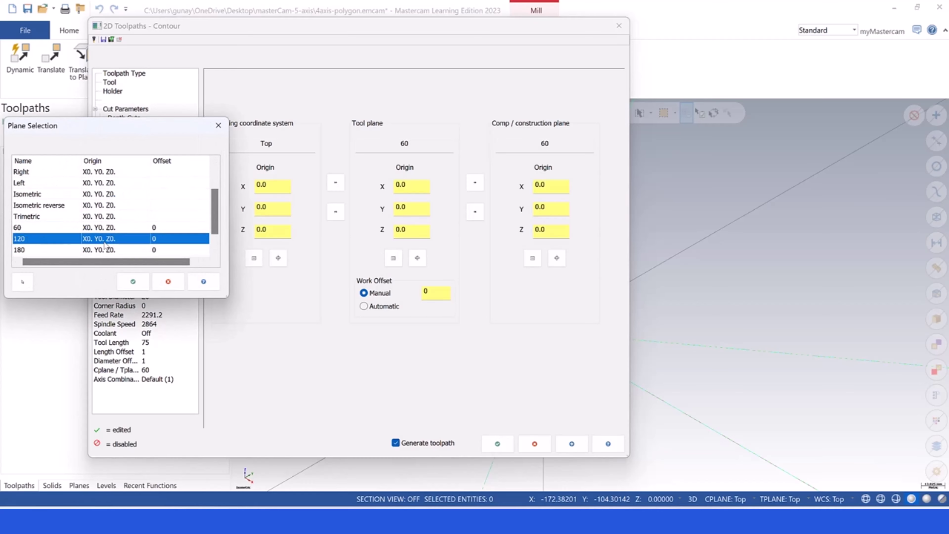
pyautogui.click(133, 281)
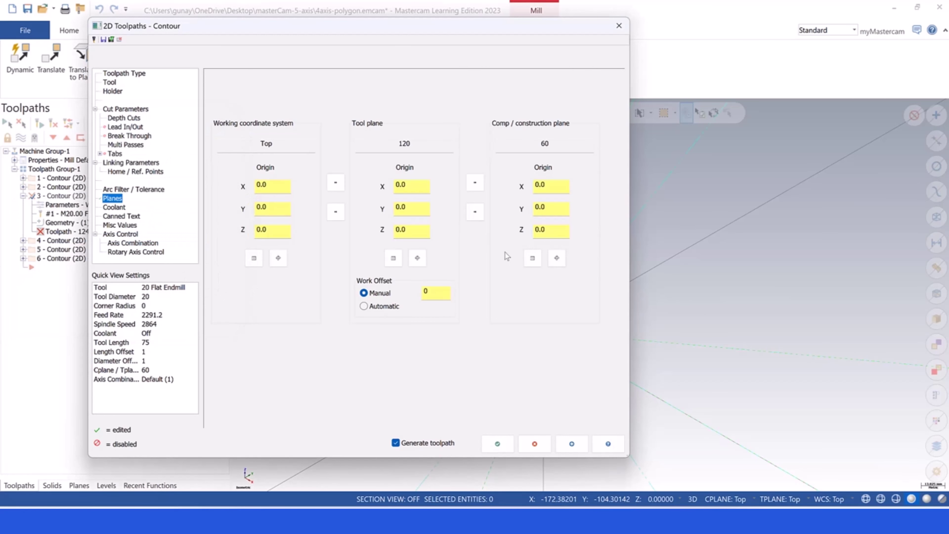
pyautogui.click(532, 258)
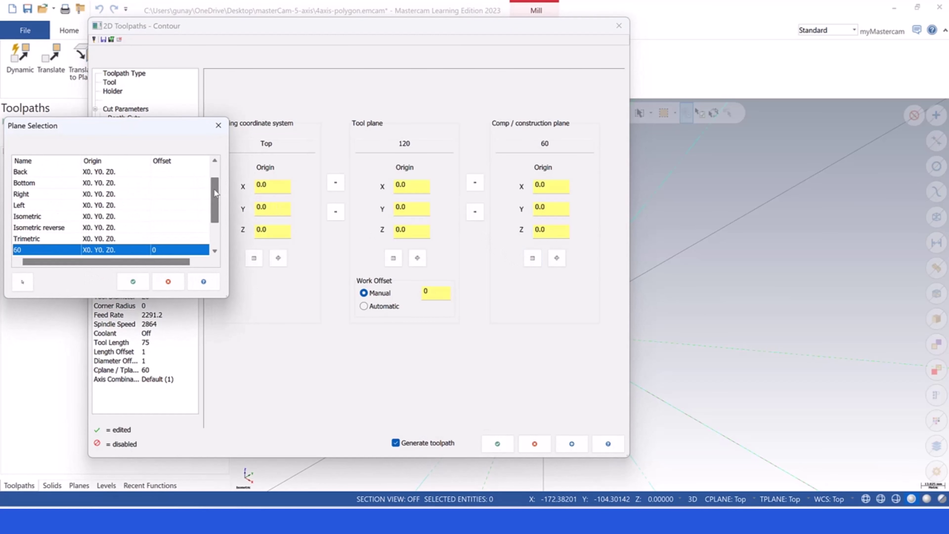
pyautogui.moveTo(214, 191); pyautogui.dragTo(214, 213)
pyautogui.click(22, 216)
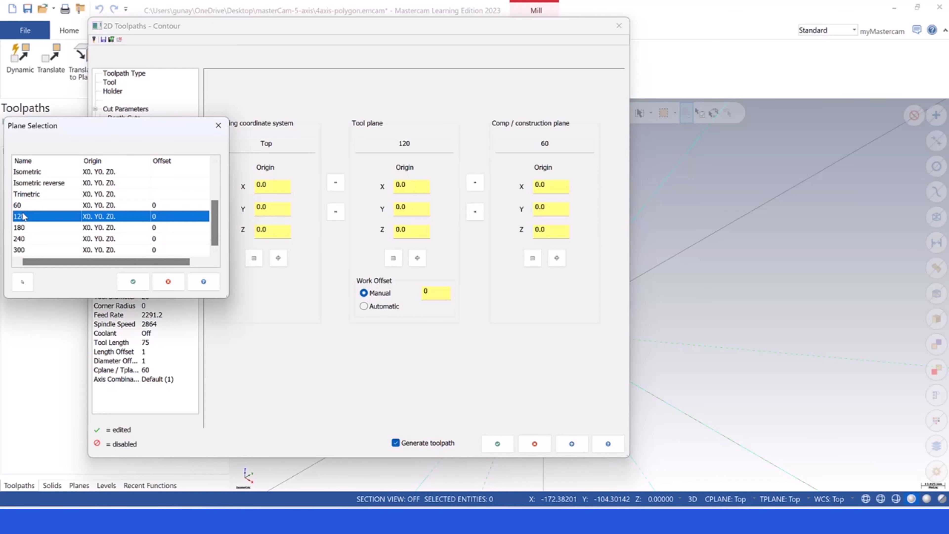
pyautogui.doubleClick(22, 216)
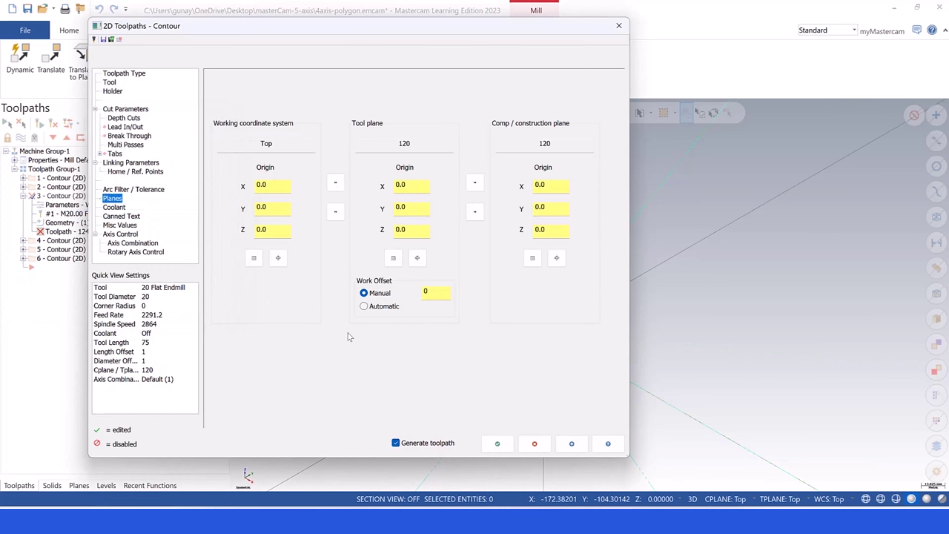
pyautogui.click(497, 444)
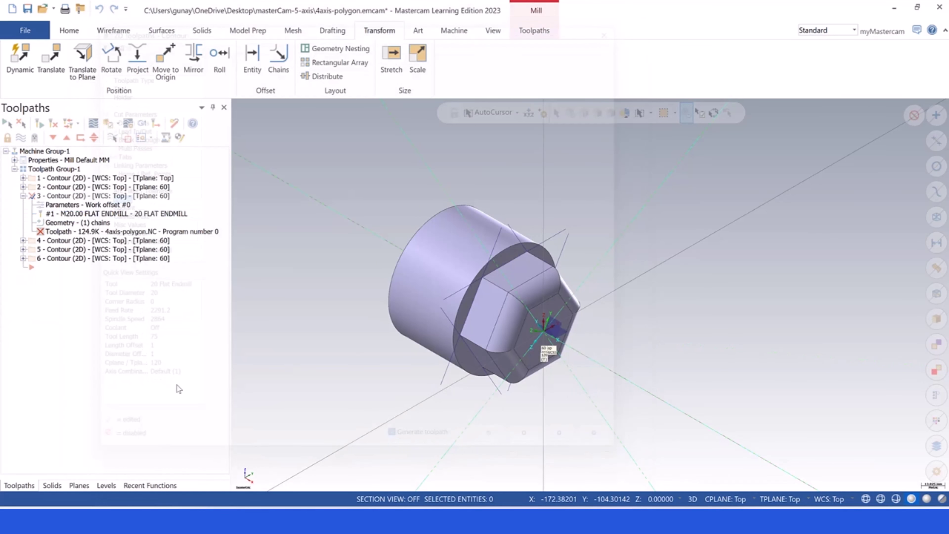
pyautogui.click(53, 123)
pyautogui.click(572, 286)
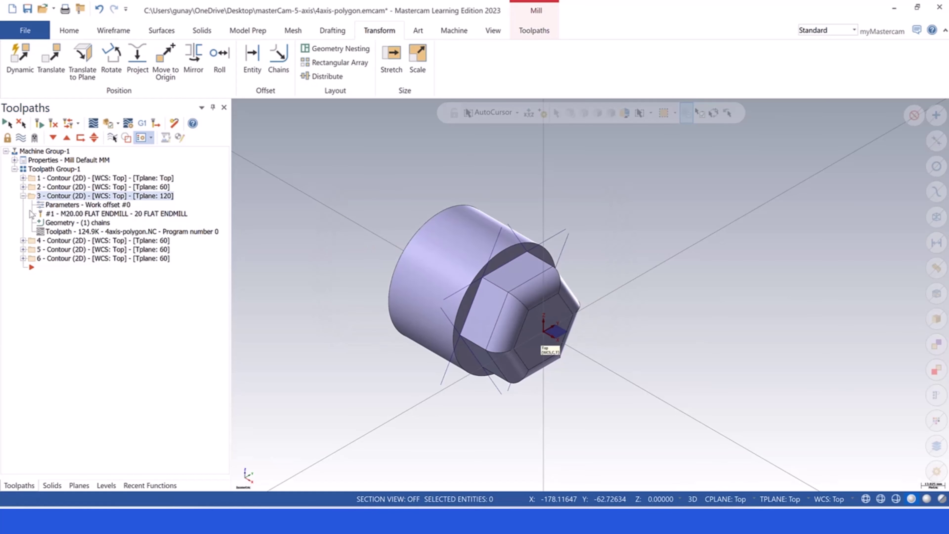
# Display the third contour operation's toolpath on the model to check it, and hide it again.
pyautogui.click(32, 188)
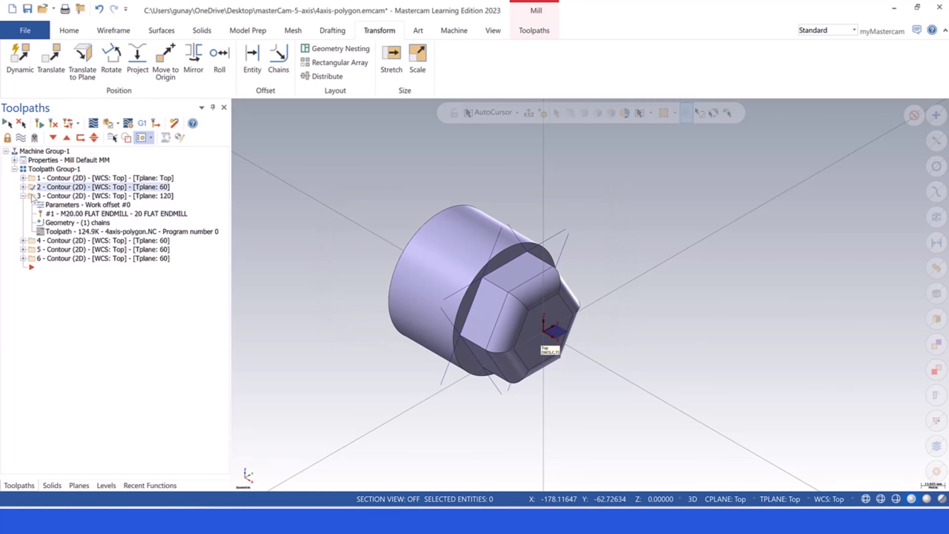
pyautogui.click(33, 196)
pyautogui.click(20, 138)
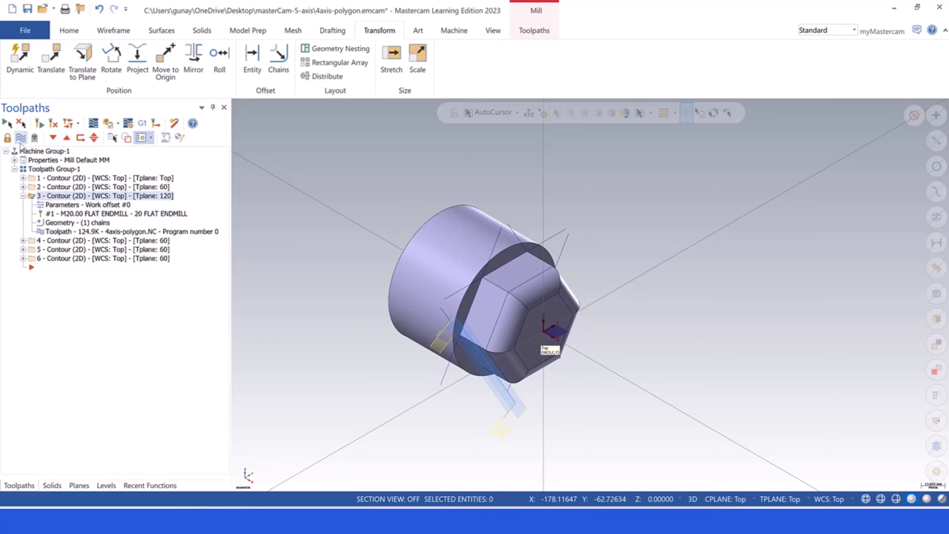
pyautogui.click(21, 141)
# Replace the fourth contour operation's chain with the rotated line beneath the bottom face of the hexagon.
pyautogui.click(33, 242)
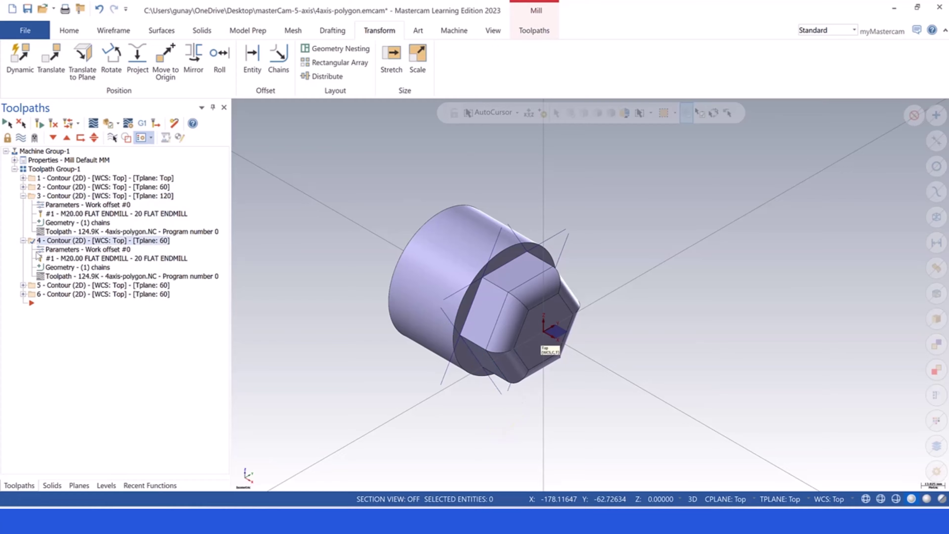
pyautogui.click(53, 268)
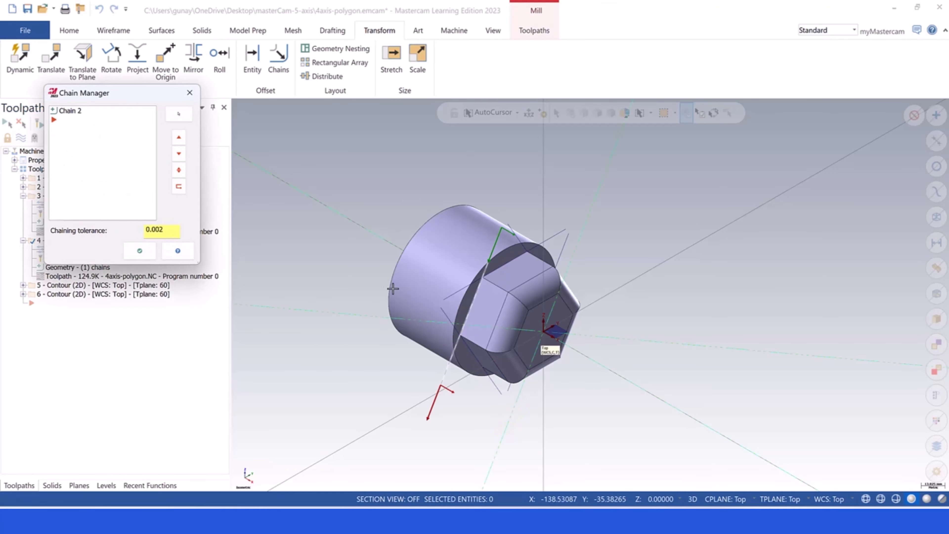
pyautogui.rightClick(66, 116)
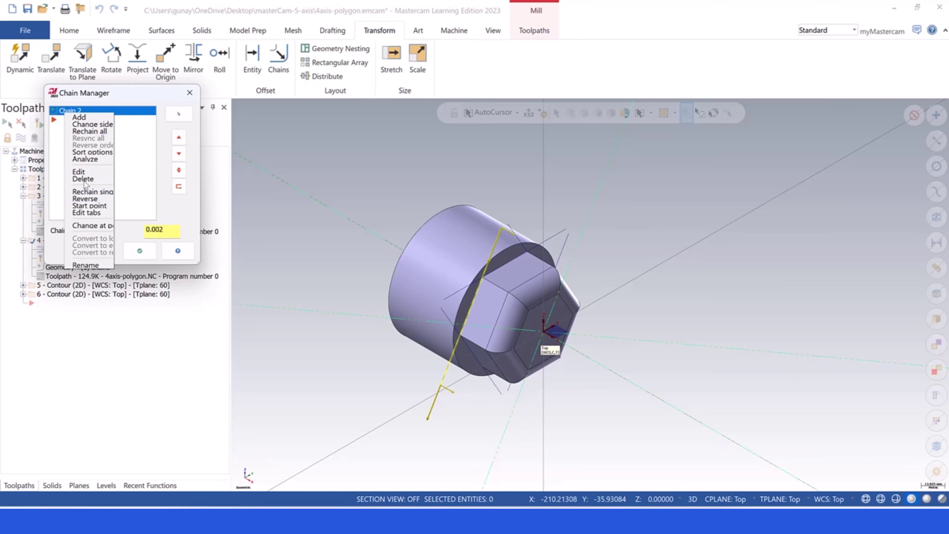
pyautogui.click(87, 183)
pyautogui.rightClick(78, 150)
pyautogui.click(90, 157)
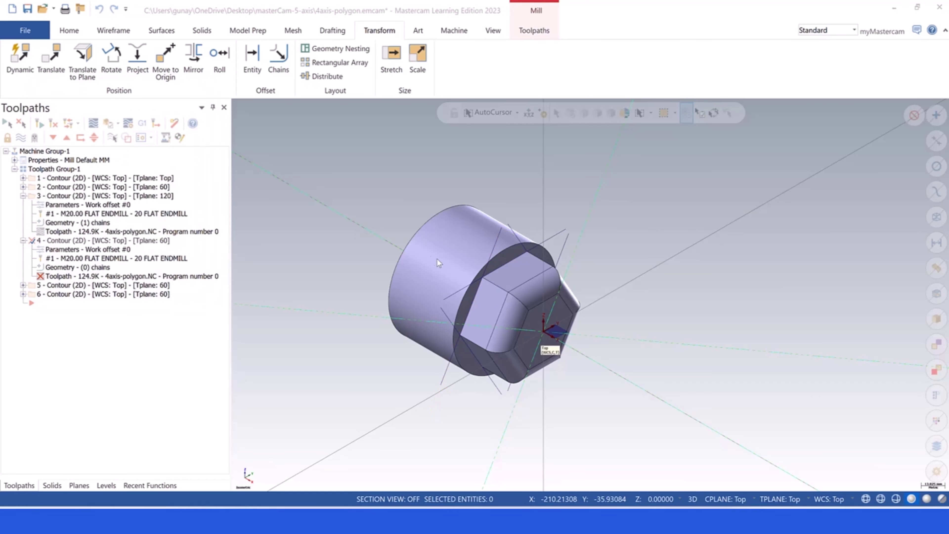
pyautogui.moveTo(416, 265)
pyautogui.mouseDown(button='middle')
pyautogui.moveTo(403, 250)
pyautogui.moveTo(413, 271)
pyautogui.mouseUp(button='middle')
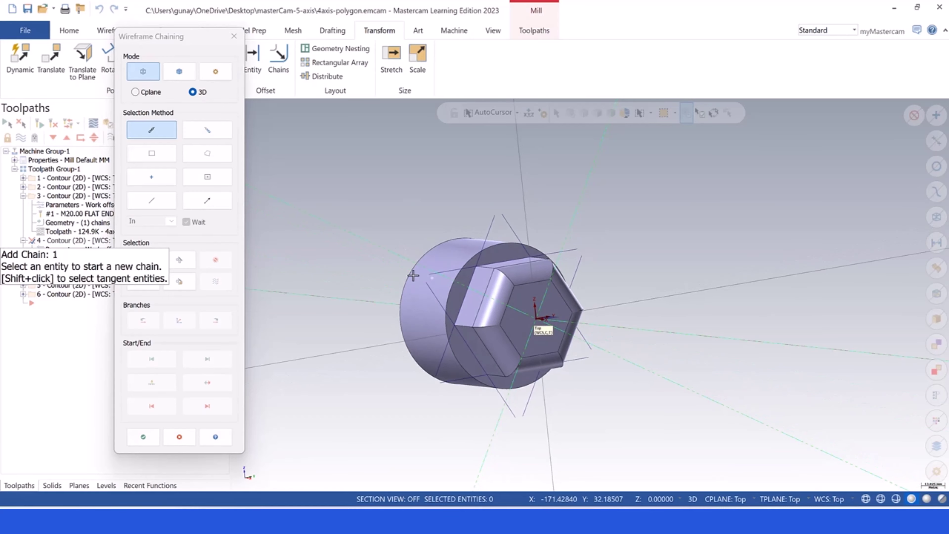
pyautogui.click(439, 382)
pyautogui.click(143, 437)
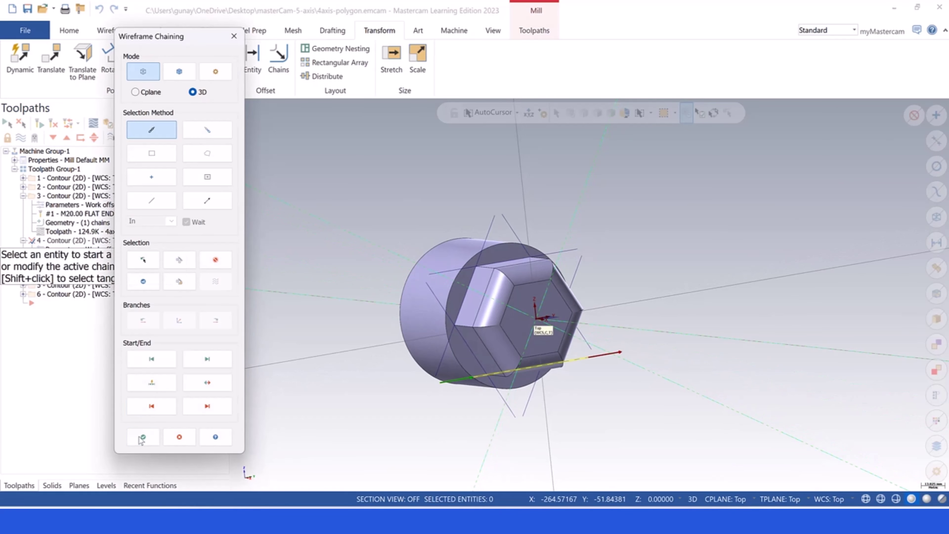
pyautogui.click(139, 250)
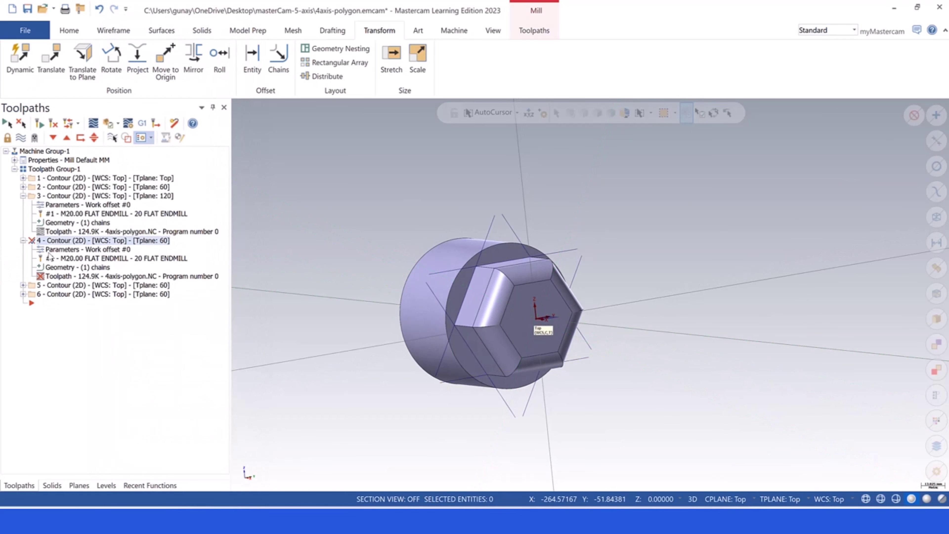
# Set the fourth contour operation's tool and construction planes to 180, regenerate it, and briefly display its toolpath.
pyautogui.click(55, 250)
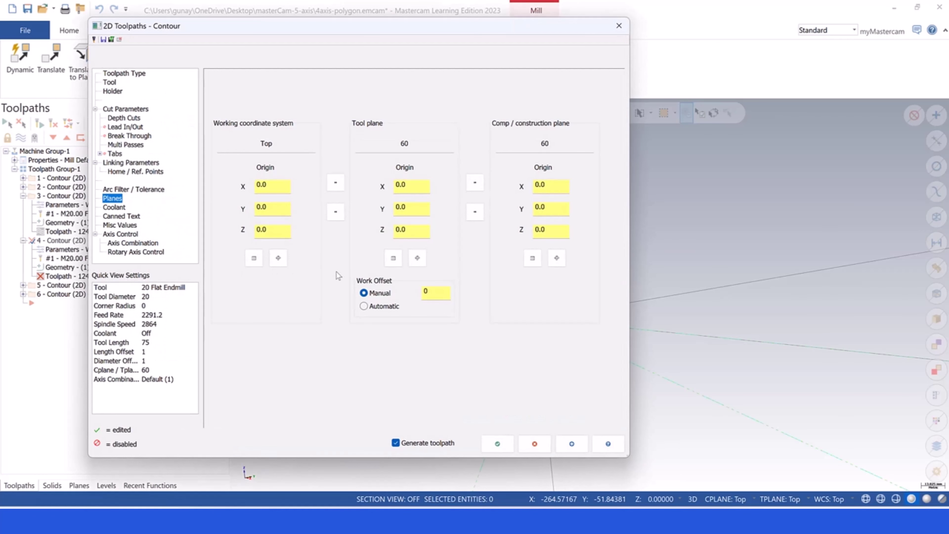
pyautogui.click(392, 258)
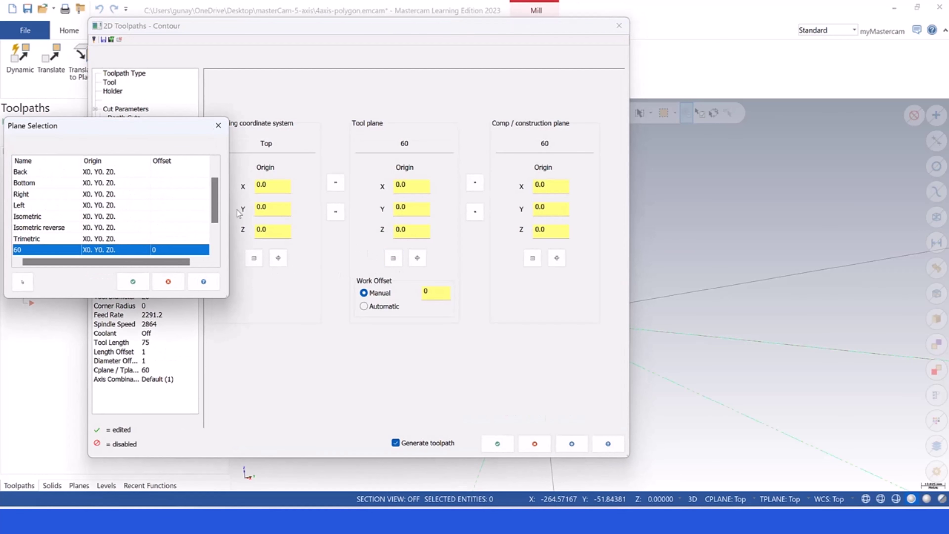
pyautogui.scroll(-2, 216, 197)
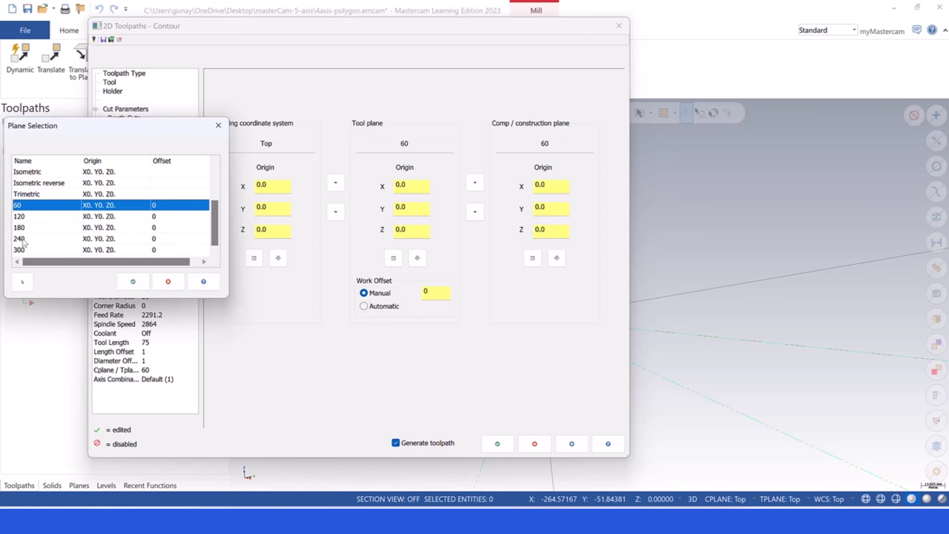
pyautogui.click(32, 228)
pyautogui.doubleClick(30, 230)
pyautogui.click(532, 259)
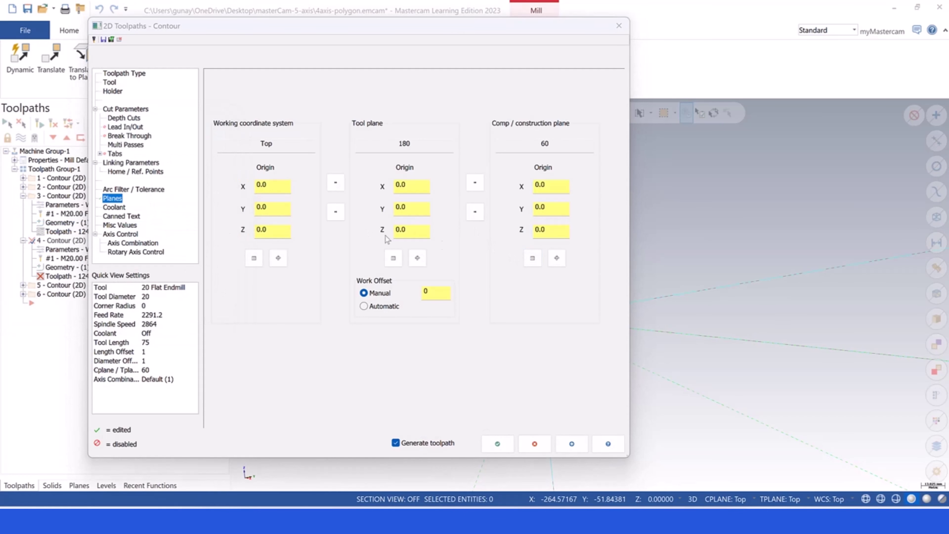
pyautogui.click(208, 197)
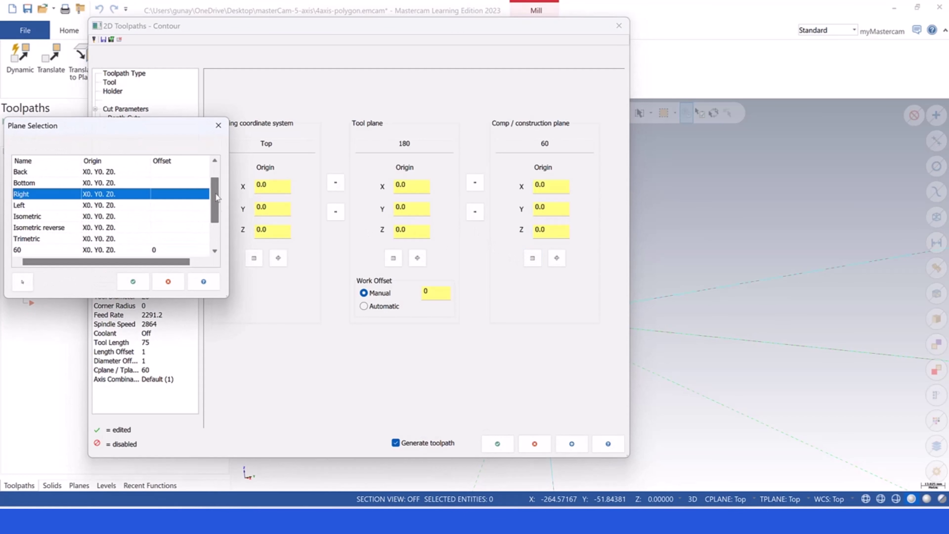
pyautogui.moveTo(217, 198); pyautogui.dragTo(216, 250)
pyautogui.click(37, 227)
pyautogui.click(132, 281)
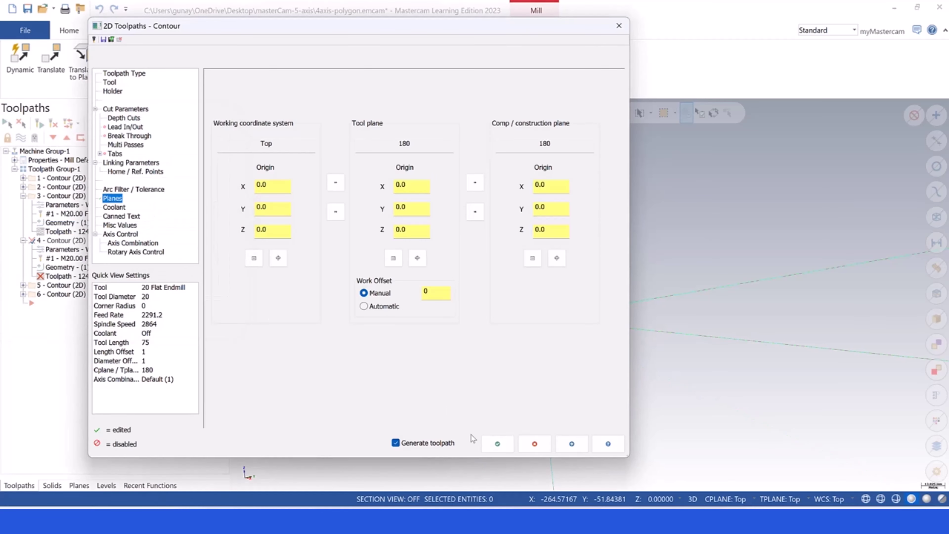
pyautogui.click(497, 443)
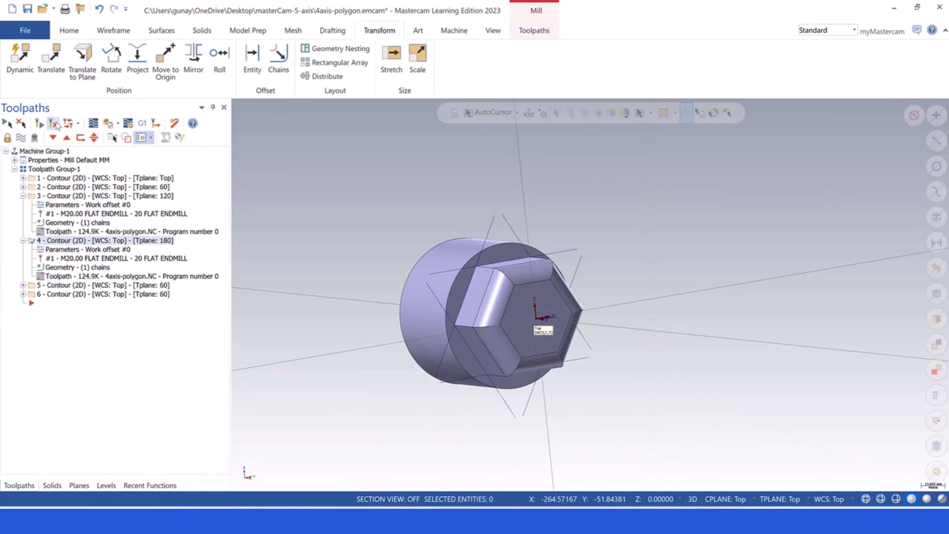
pyautogui.click(22, 138)
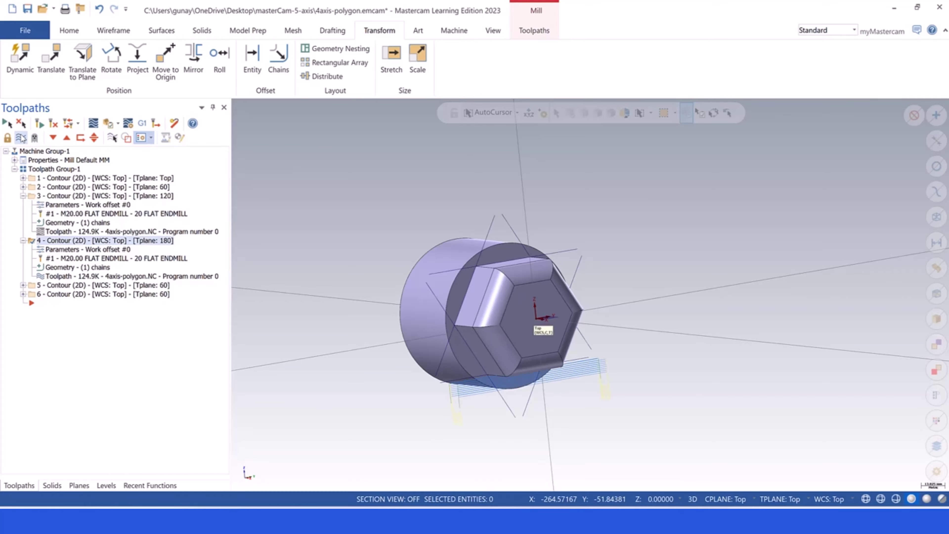
pyautogui.click(22, 138)
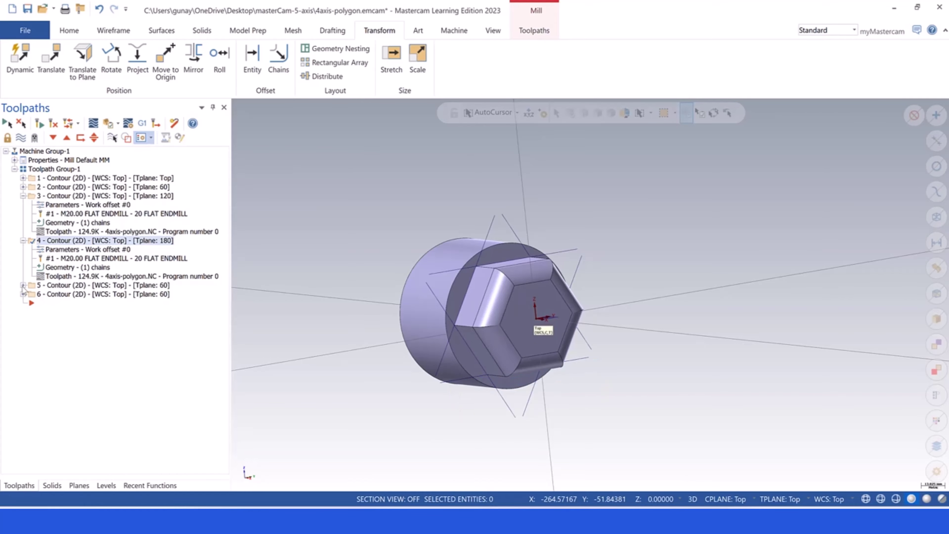
# Replace the fifth contour operation's chain with the rotated line beside the lower-right face of the hexagon.
pyautogui.click(22, 285)
pyautogui.doubleClick(42, 312)
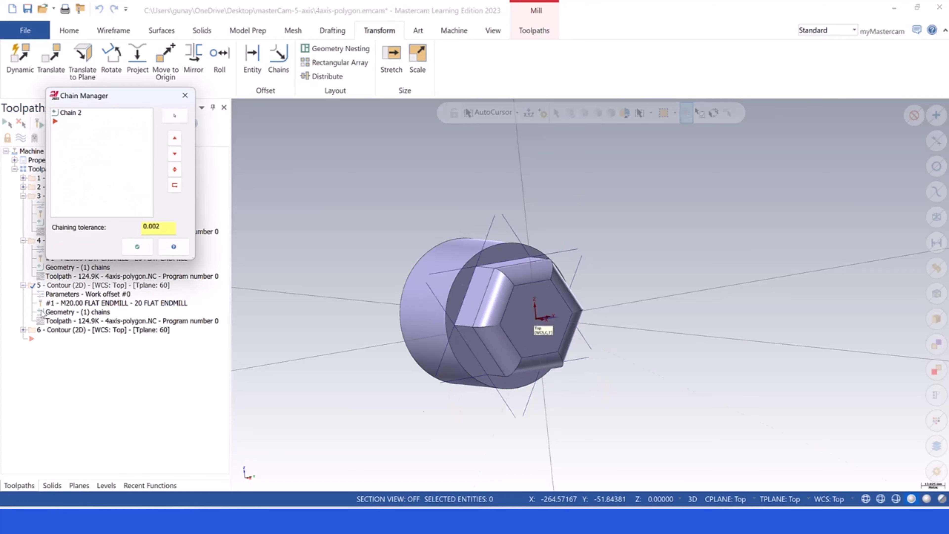
pyautogui.click(72, 113)
pyautogui.rightClick(72, 112)
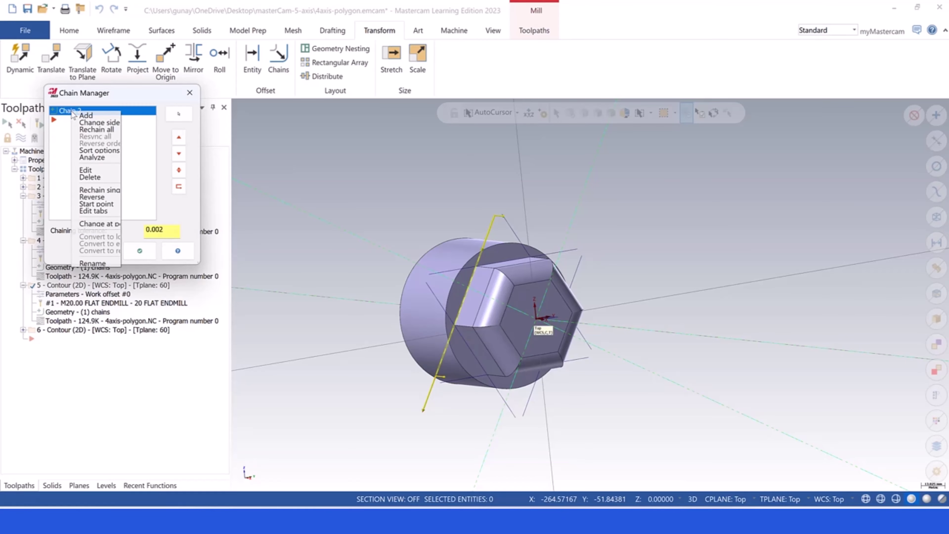
pyautogui.click(87, 179)
pyautogui.rightClick(80, 151)
pyautogui.click(90, 155)
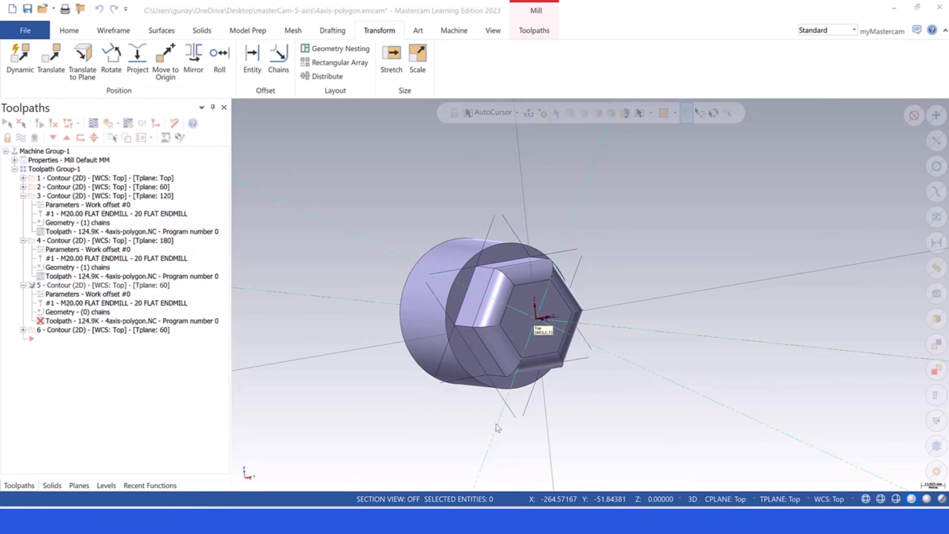
pyautogui.click(526, 405)
pyautogui.click(143, 436)
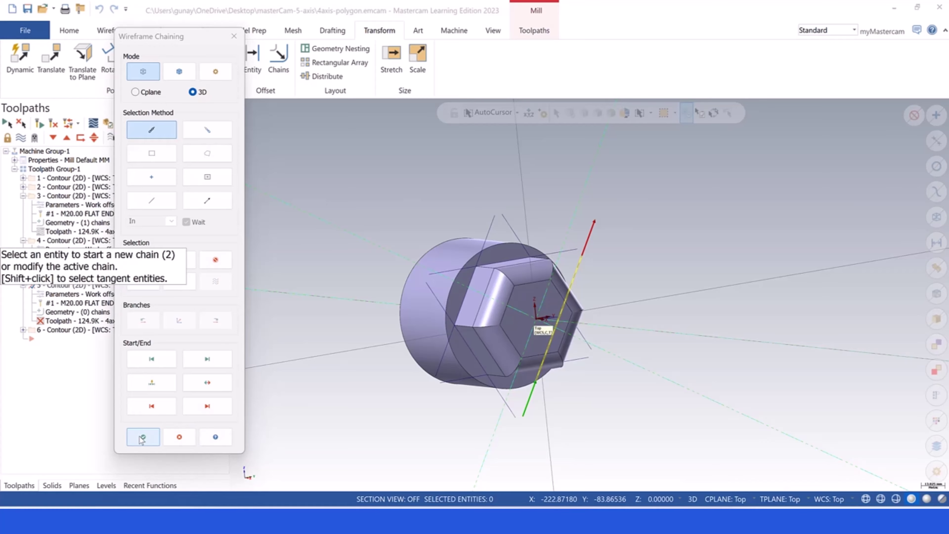
pyautogui.click(139, 250)
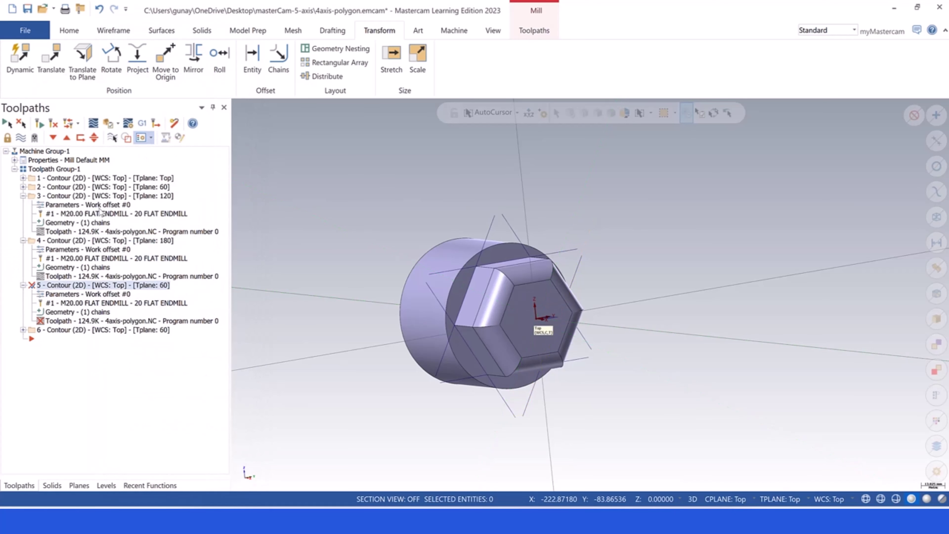
# Set the fifth contour operation's tool and construction planes to 240, regenerate it, and briefly display its toolpath.
pyautogui.click(46, 295)
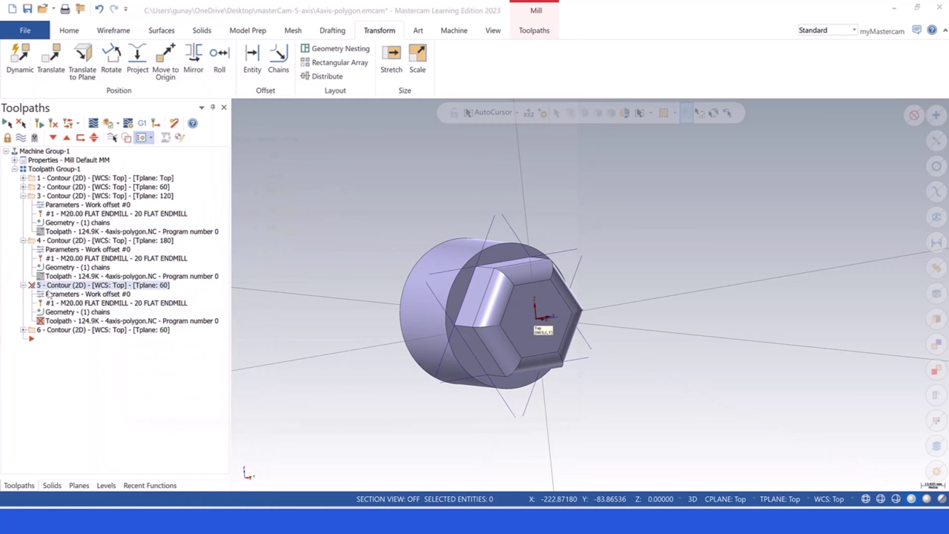
pyautogui.click(393, 258)
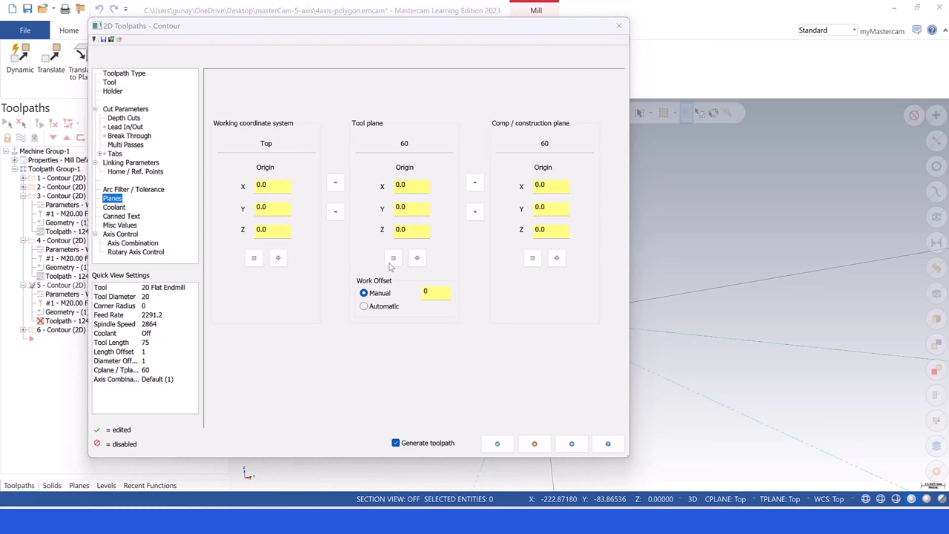
pyautogui.moveTo(213, 198); pyautogui.dragTo(217, 246)
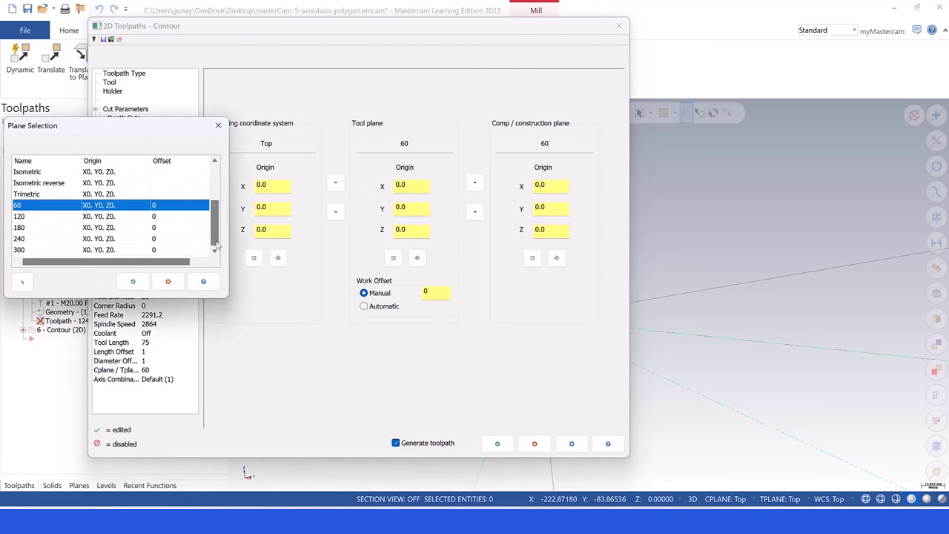
pyautogui.click(21, 239)
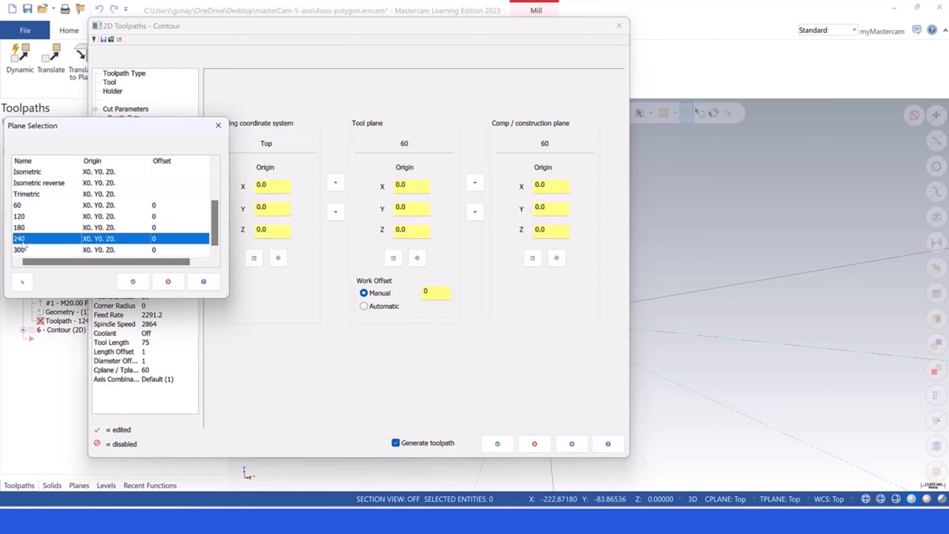
pyautogui.click(133, 282)
pyautogui.click(532, 258)
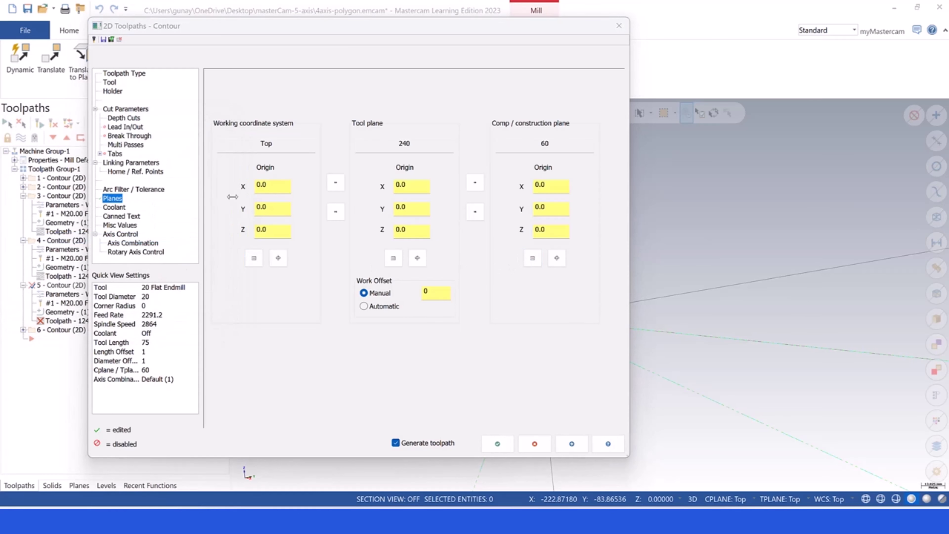
pyautogui.scroll(-2, 210, 256)
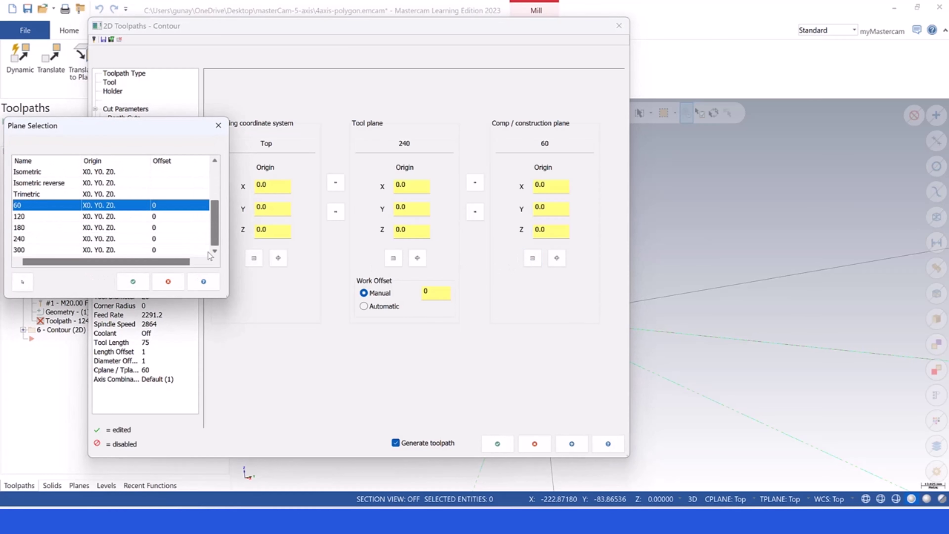
pyautogui.doubleClick(35, 239)
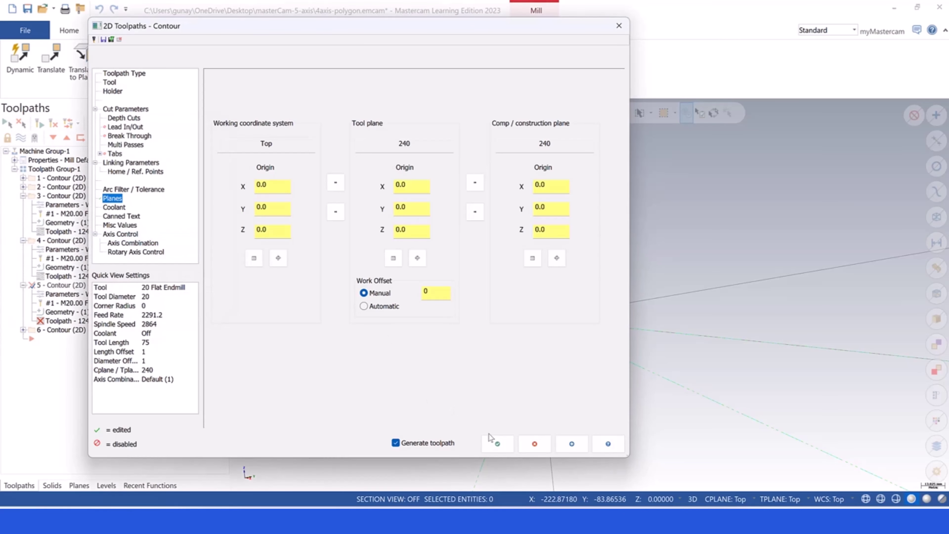
pyautogui.click(494, 443)
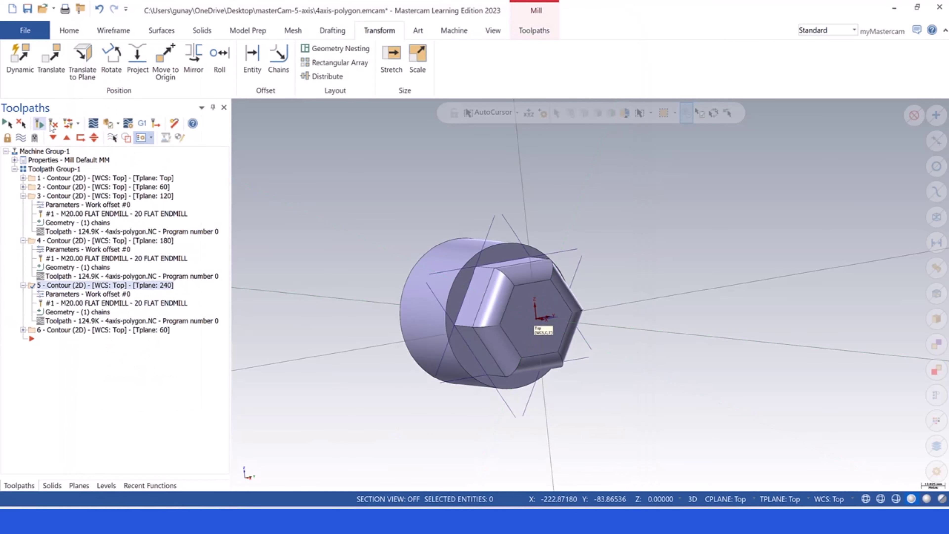
pyautogui.click(21, 137)
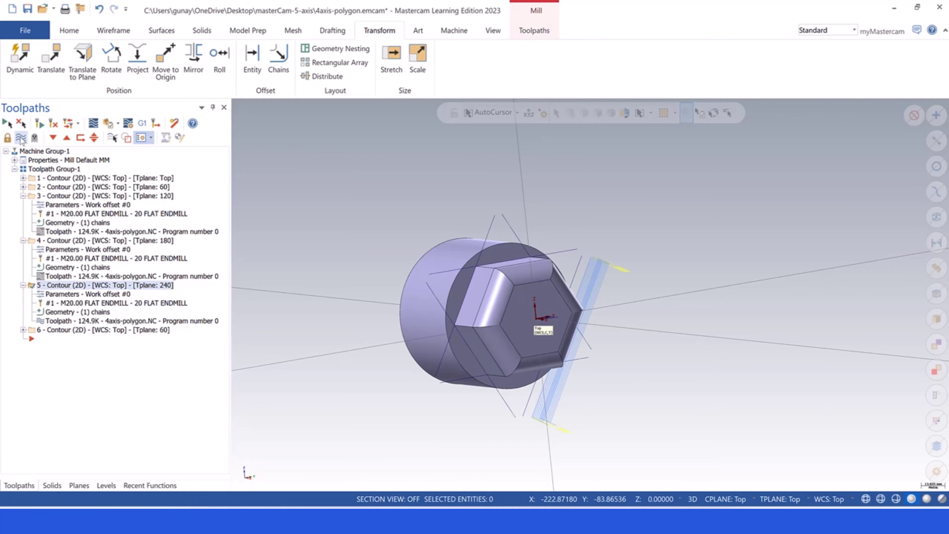
pyautogui.click(21, 138)
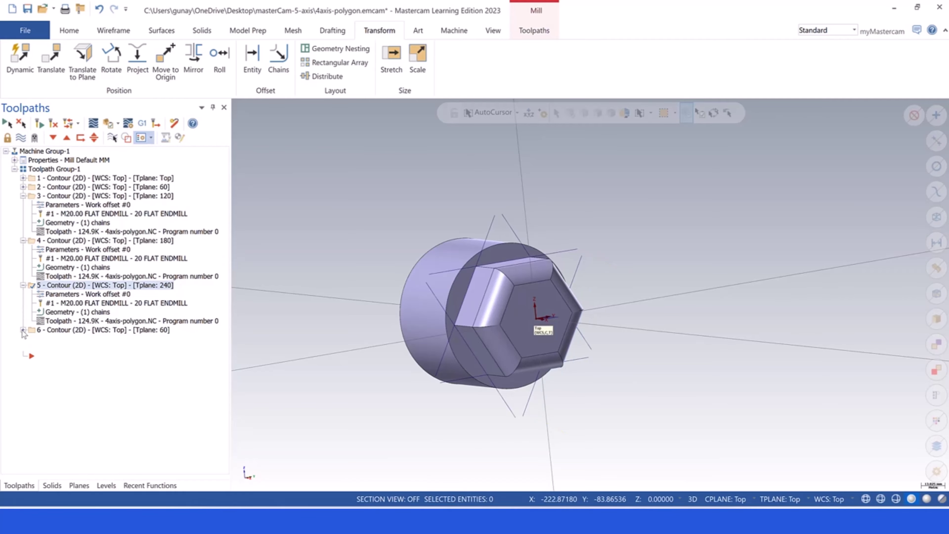
# Replace the sixth contour operation's chain with the rotated line beside the upper-right face of the hexagon.
pyautogui.click(24, 330)
pyautogui.click(94, 330)
pyautogui.click(77, 356)
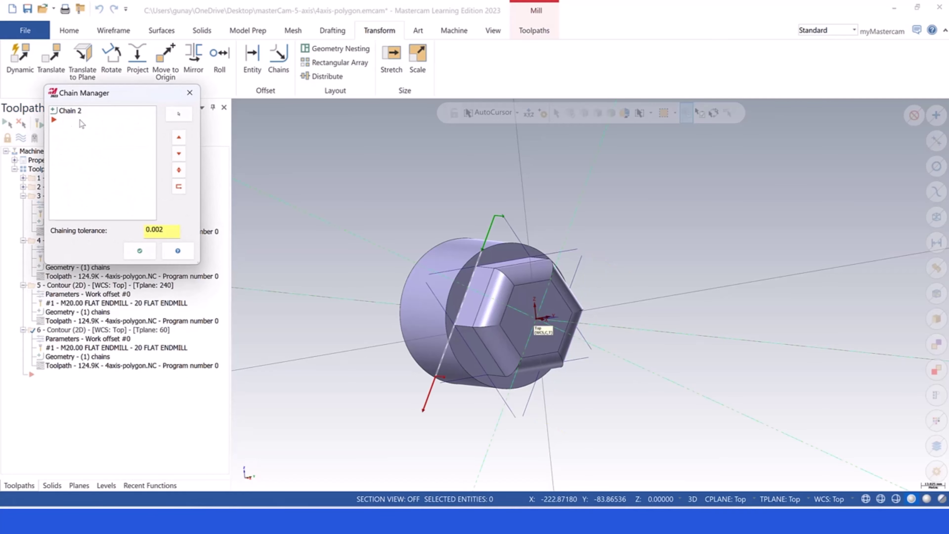
pyautogui.rightClick(78, 113)
pyautogui.click(93, 189)
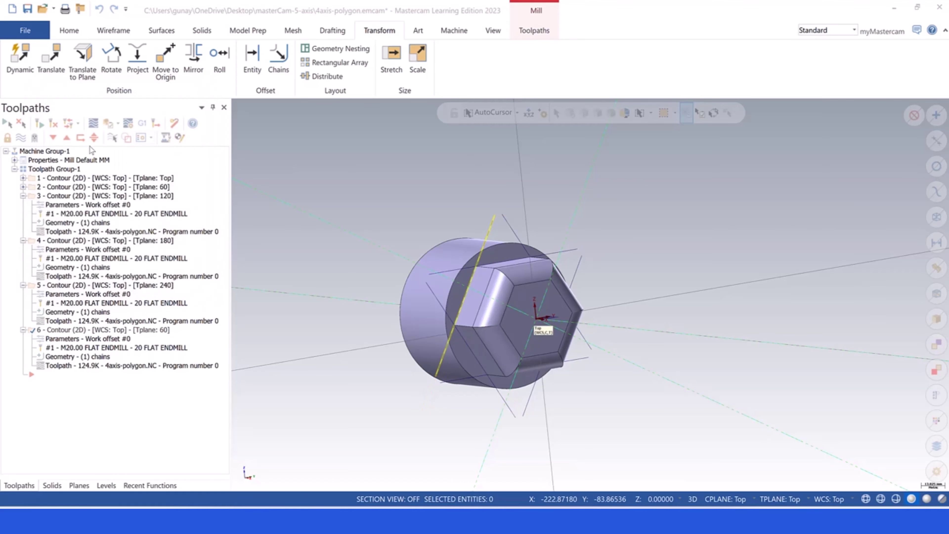
pyautogui.rightClick(89, 147)
pyautogui.click(104, 151)
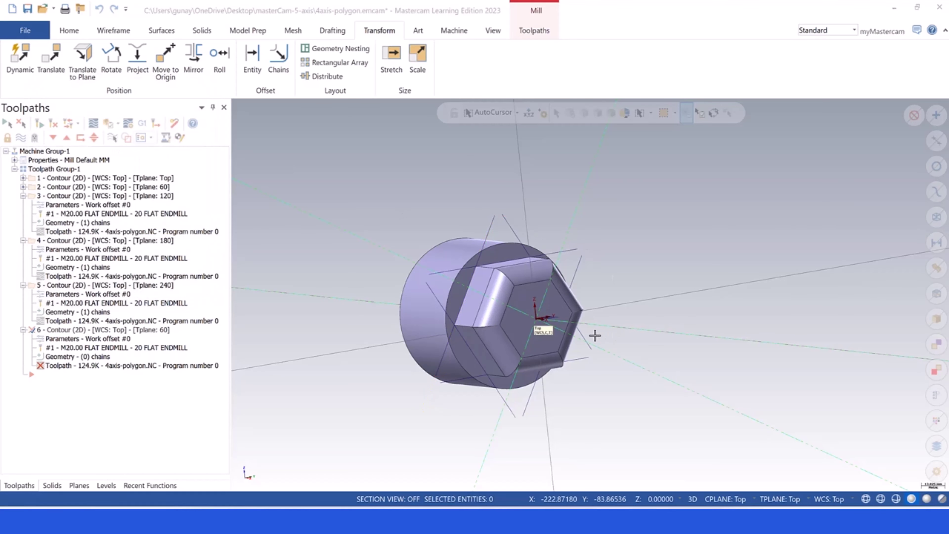
pyautogui.click(584, 338)
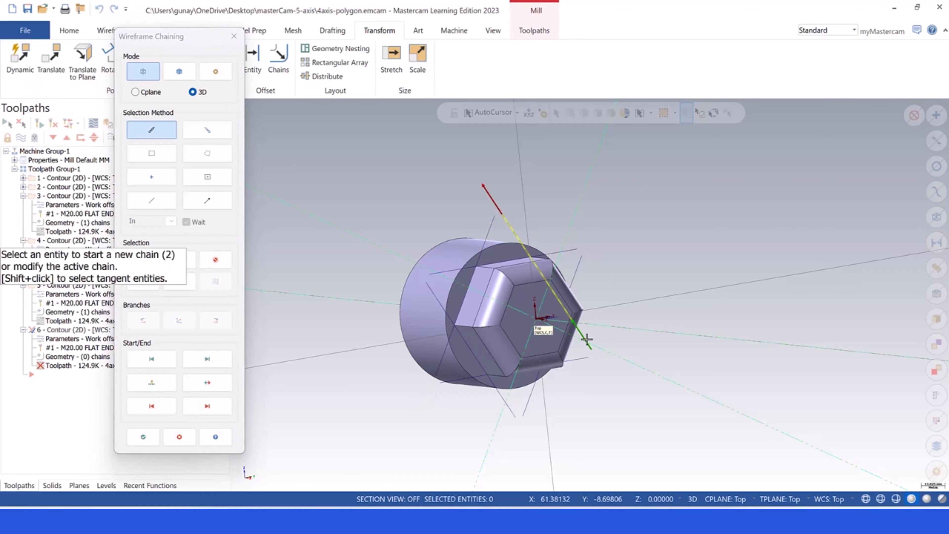
pyautogui.click(144, 437)
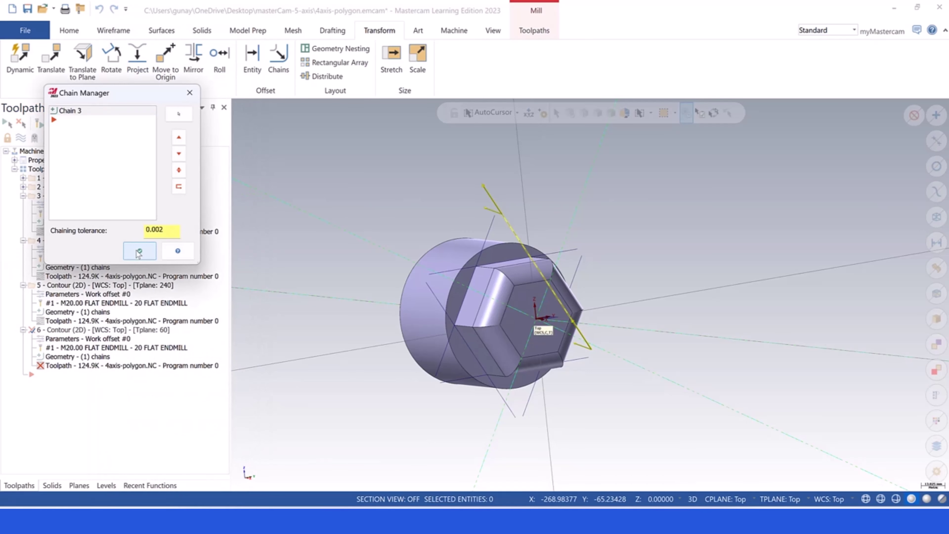
pyautogui.click(138, 251)
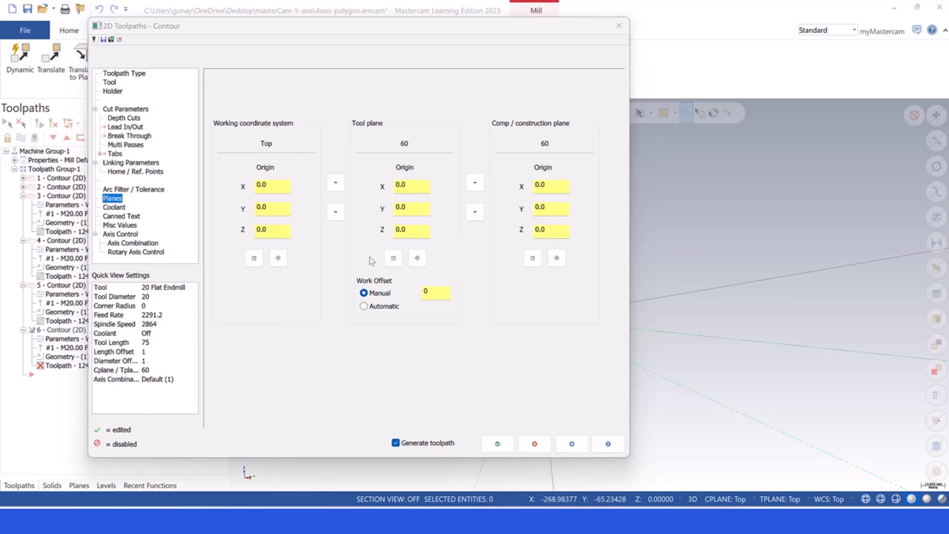
# Set the sixth contour operation's tool and construction planes to 300 and regenerate its toolpath.
pyautogui.click(393, 258)
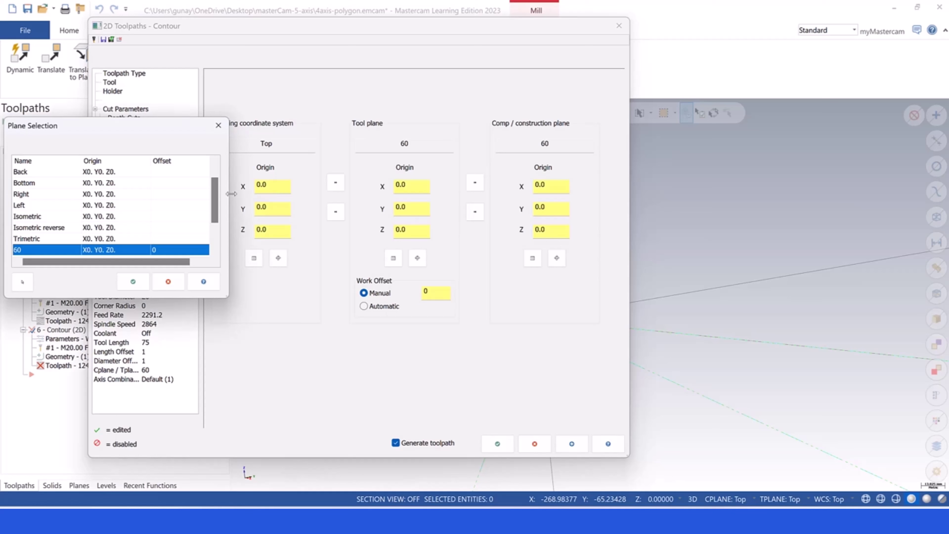
pyautogui.moveTo(216, 198); pyautogui.dragTo(210, 240)
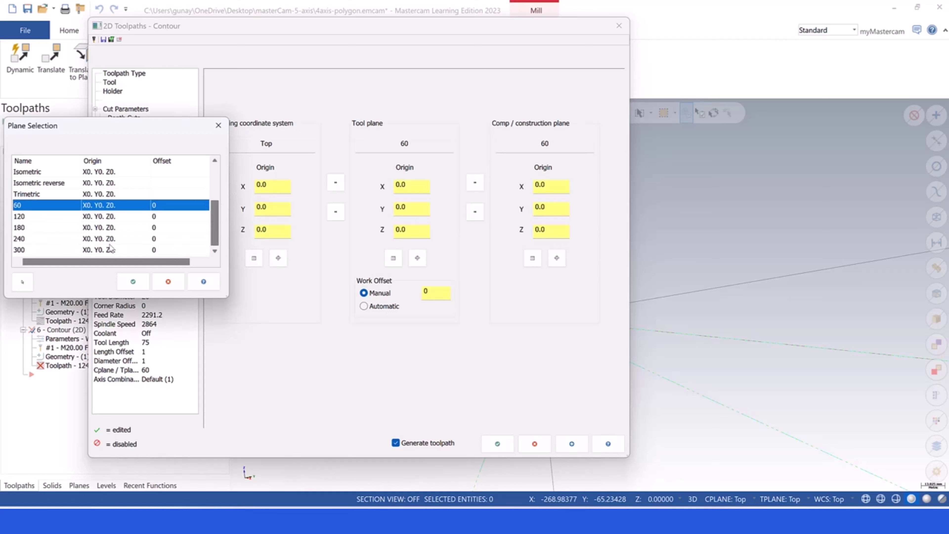
pyautogui.doubleClick(46, 250)
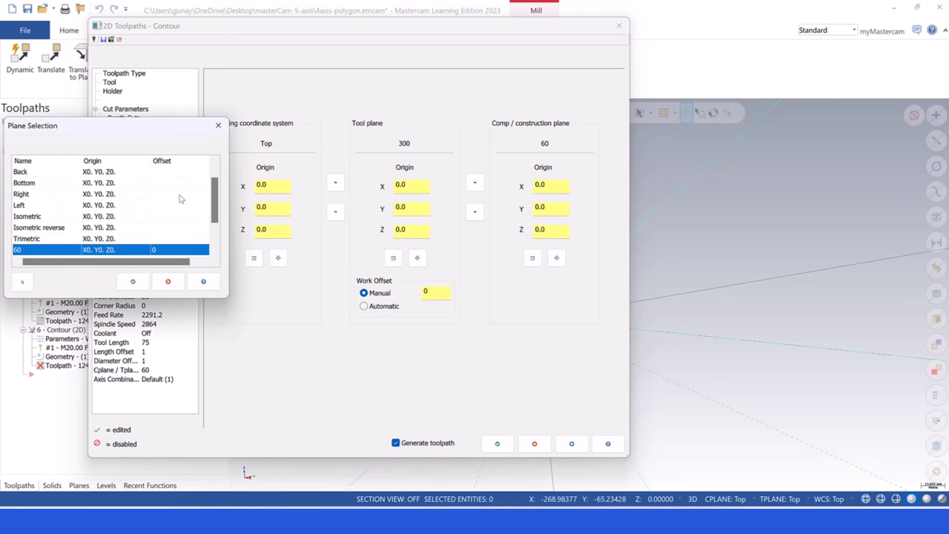
pyautogui.moveTo(214, 212); pyautogui.dragTo(215, 243)
pyautogui.doubleClick(60, 250)
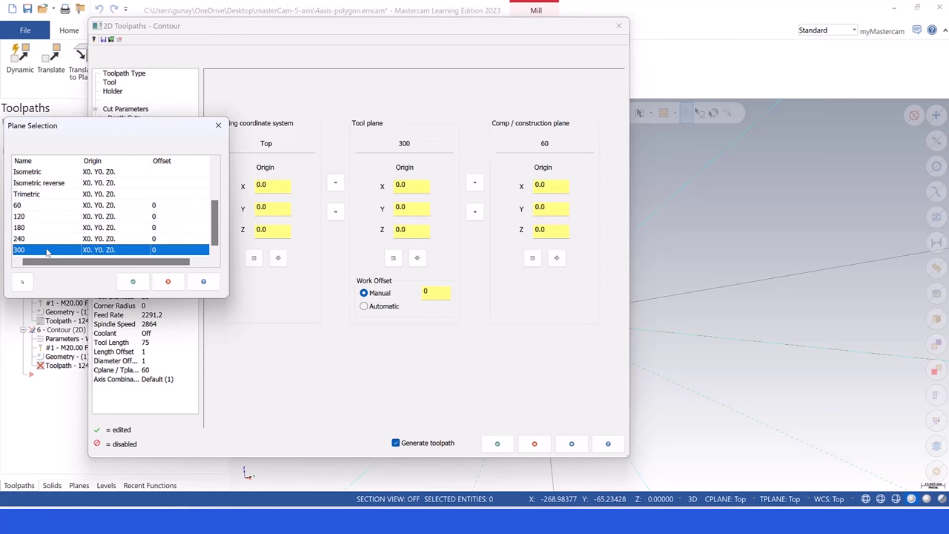
pyautogui.click(497, 443)
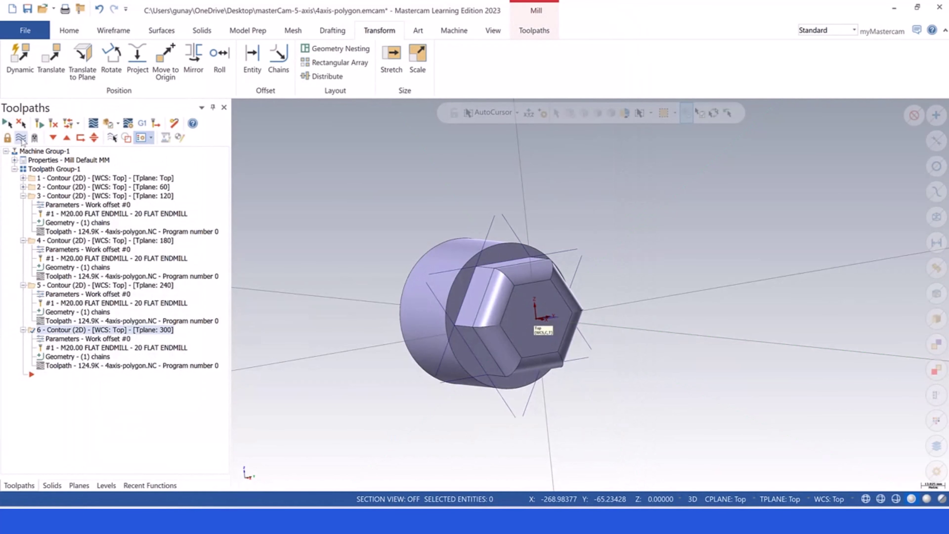
# Collapse the expanded operations and backplot all six contour operations together to check the tool motion around the hexagon.
pyautogui.click(6, 123)
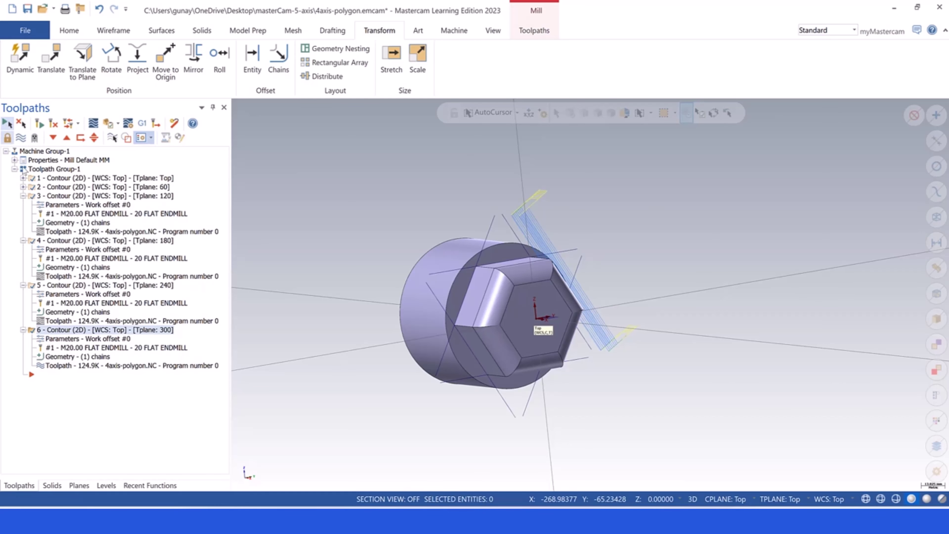
pyautogui.click(22, 196)
pyautogui.click(23, 204)
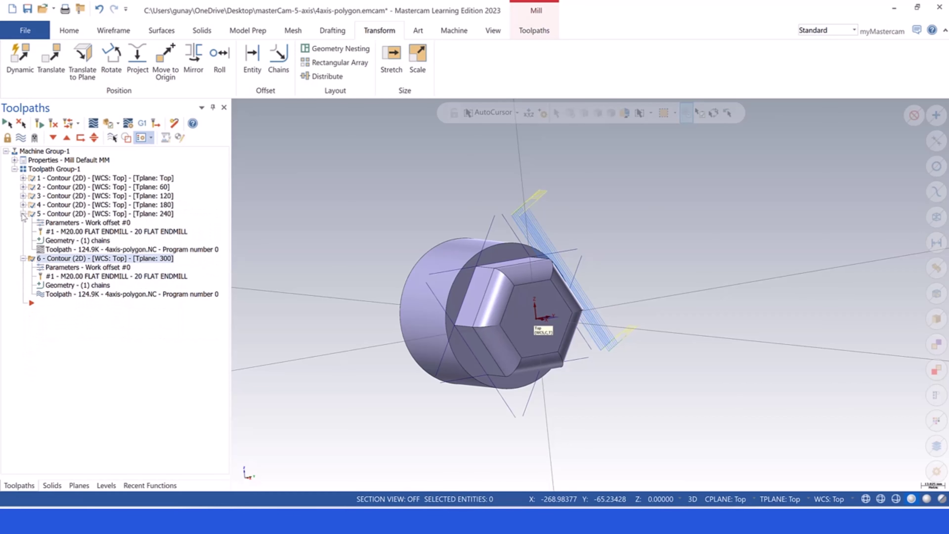
pyautogui.click(23, 213)
pyautogui.click(22, 222)
pyautogui.click(93, 123)
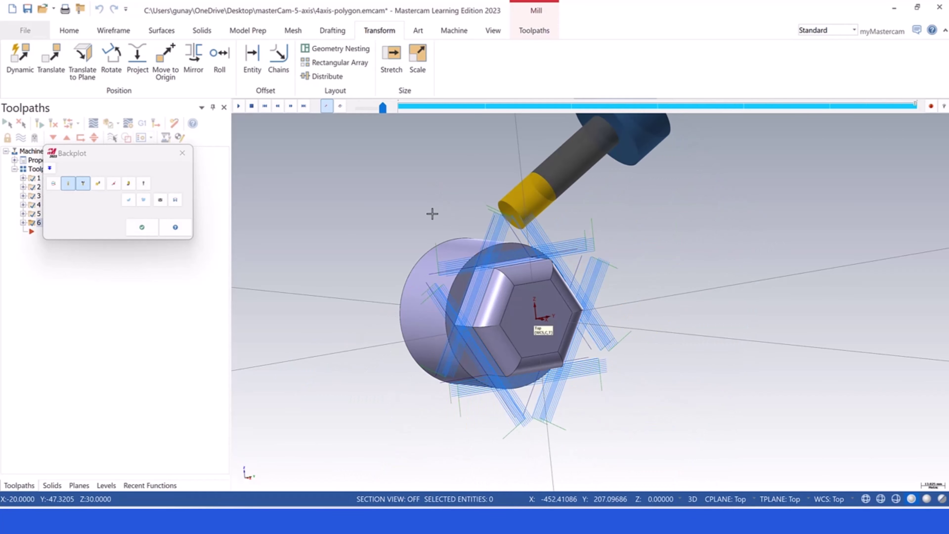
pyautogui.moveTo(432, 212); pyautogui.dragTo(449, 229, button='middle')
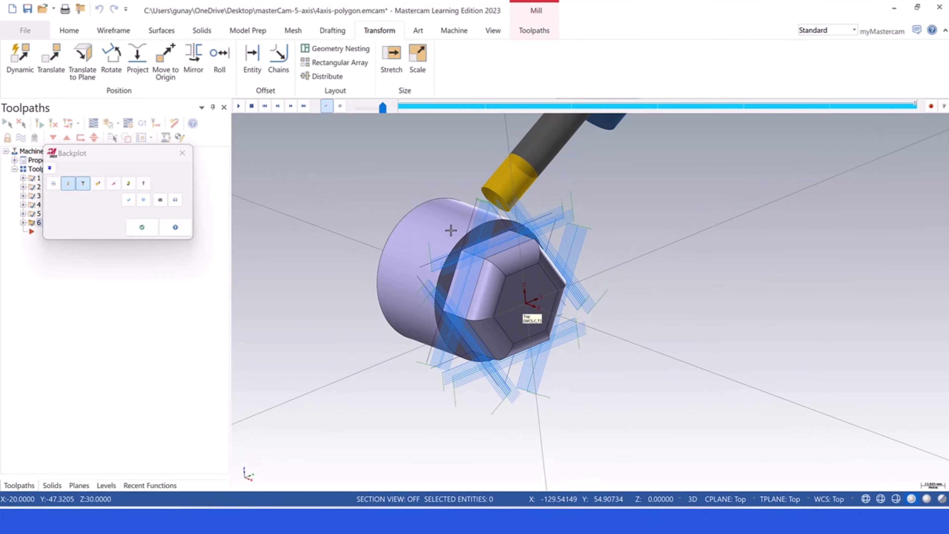
pyautogui.click(141, 225)
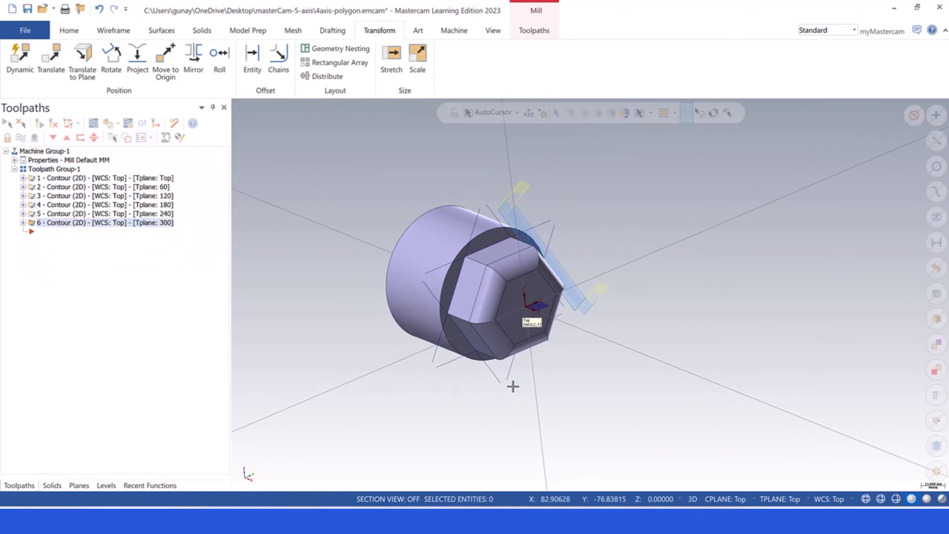
# Display the toolpaths of all six contour operations on the model to inspect them, and hide them again.
pyautogui.scroll(-2, 513, 386)
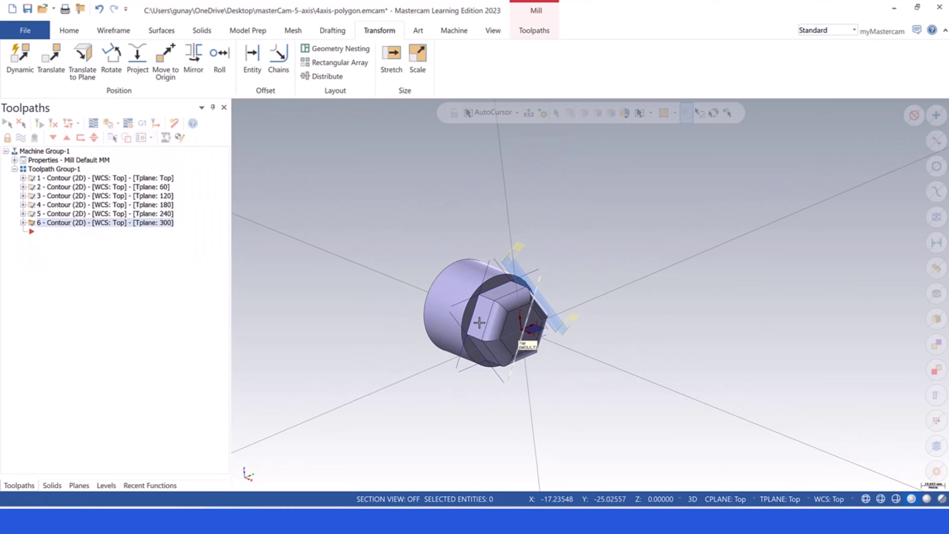
pyautogui.click(21, 137)
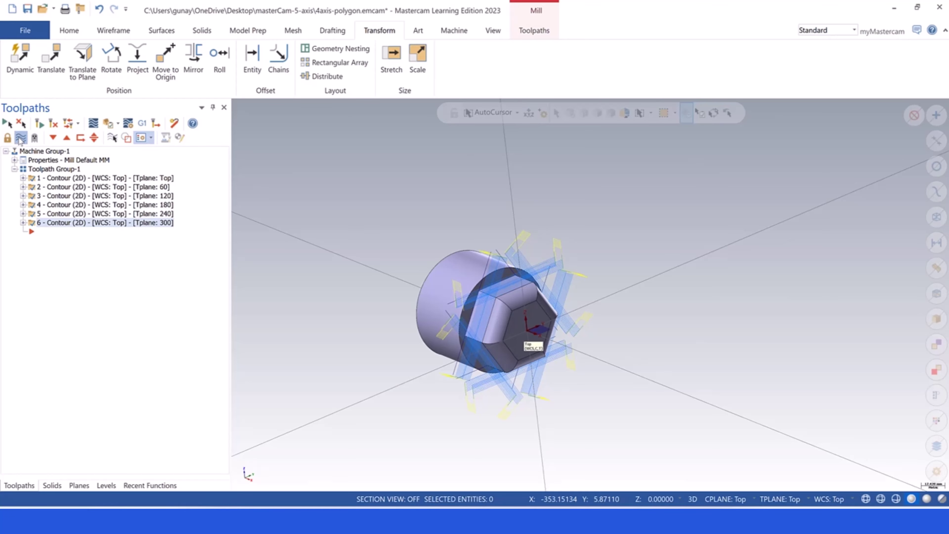
pyautogui.scroll(1, 448, 302)
pyautogui.moveTo(449, 302); pyautogui.dragTo(500, 256, button='middle')
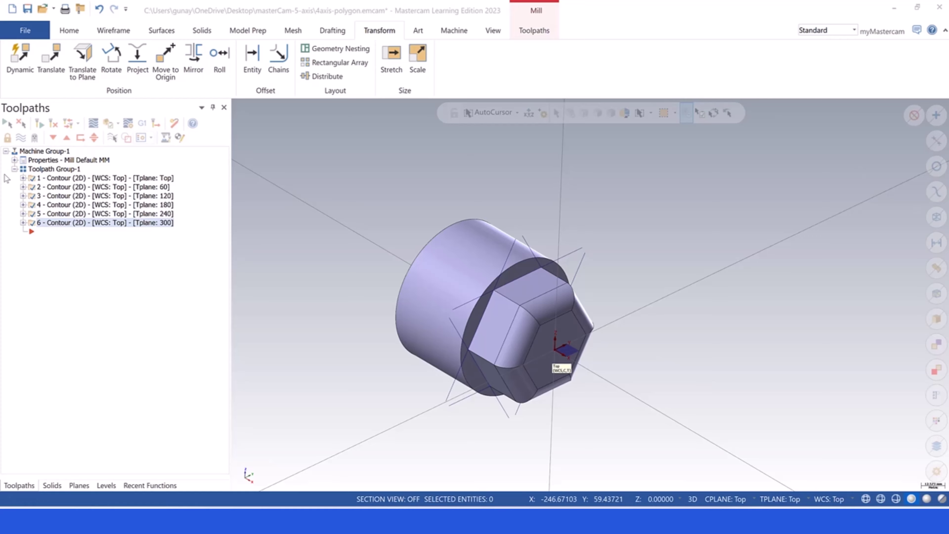
pyautogui.click(18, 140)
pyautogui.click(18, 140)
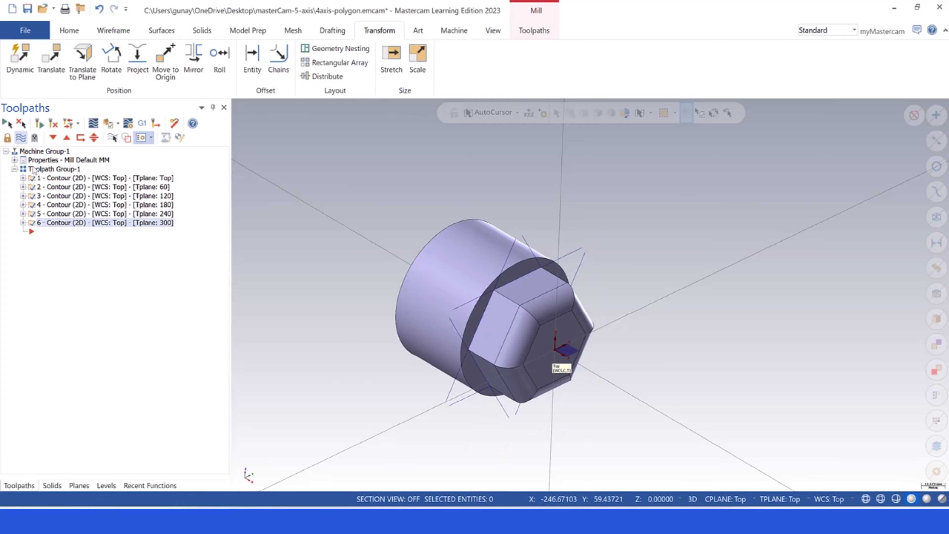
# Review the defined planes and examine the duplicate and incremental rotation options available for the Top and 60 planes.
pyautogui.click(79, 486)
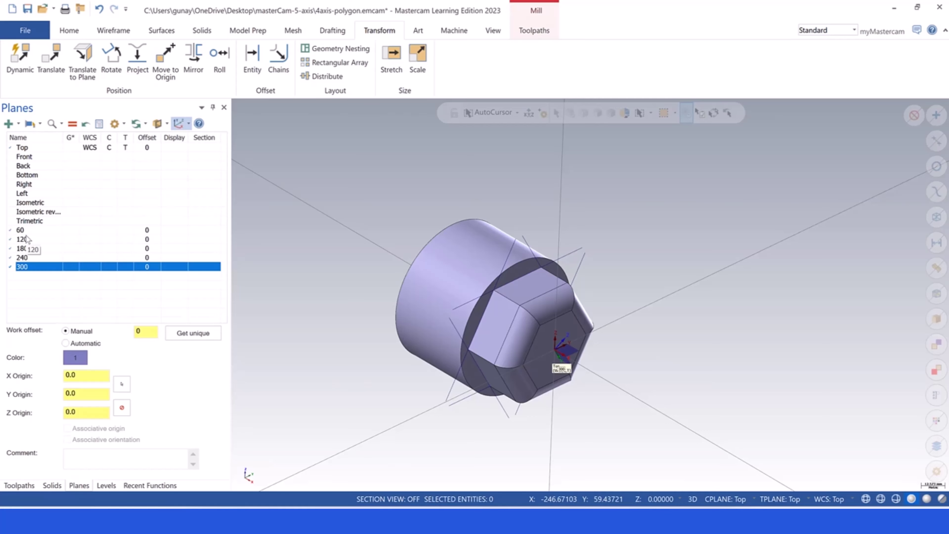
pyautogui.click(23, 147)
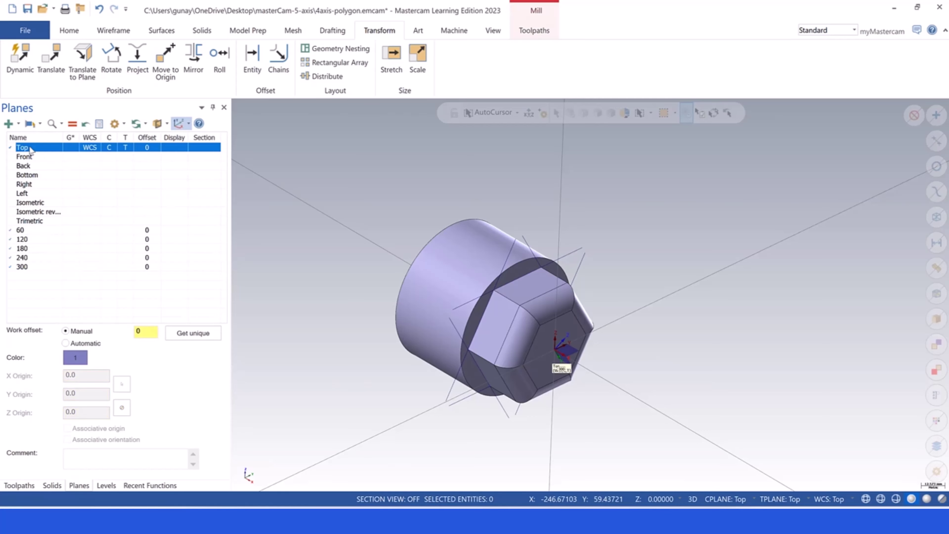
pyautogui.rightClick(30, 148)
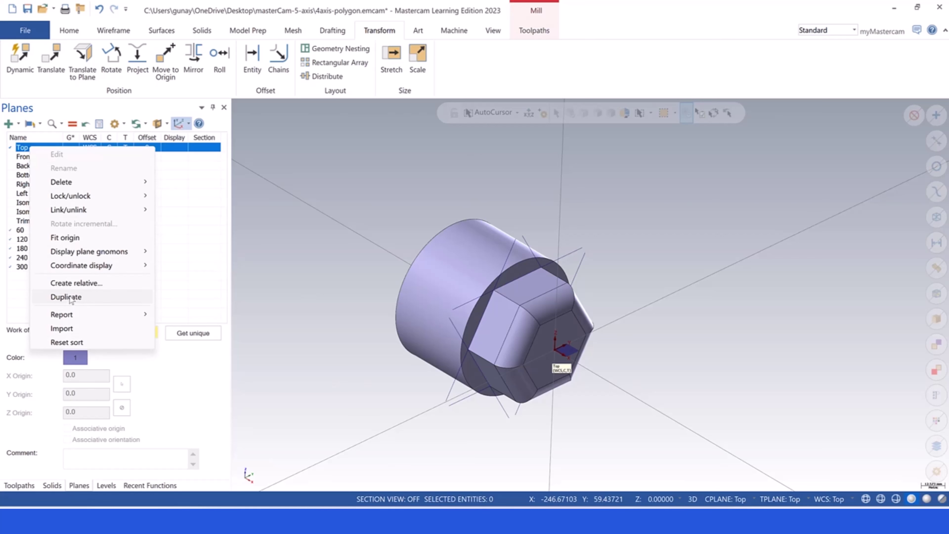
pyautogui.click(20, 232)
pyautogui.rightClick(22, 232)
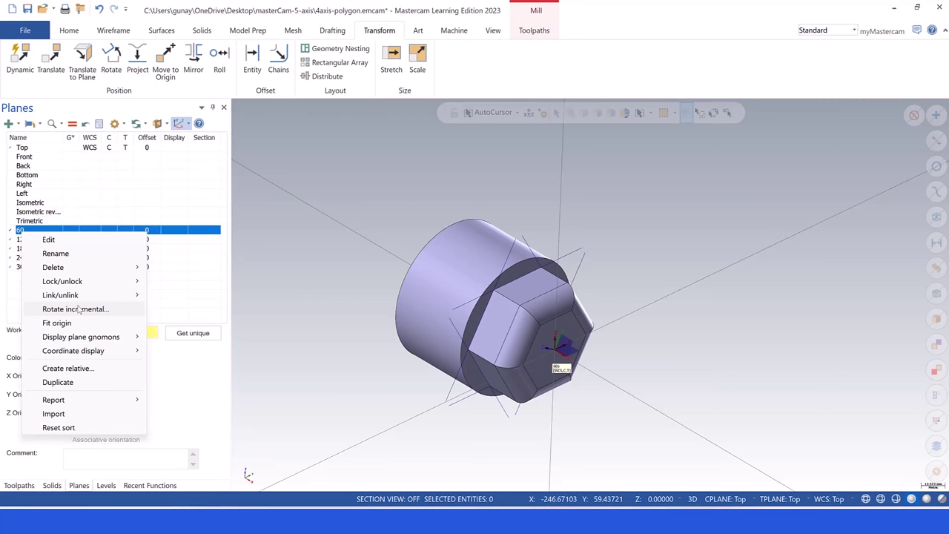
pyautogui.click(281, 269)
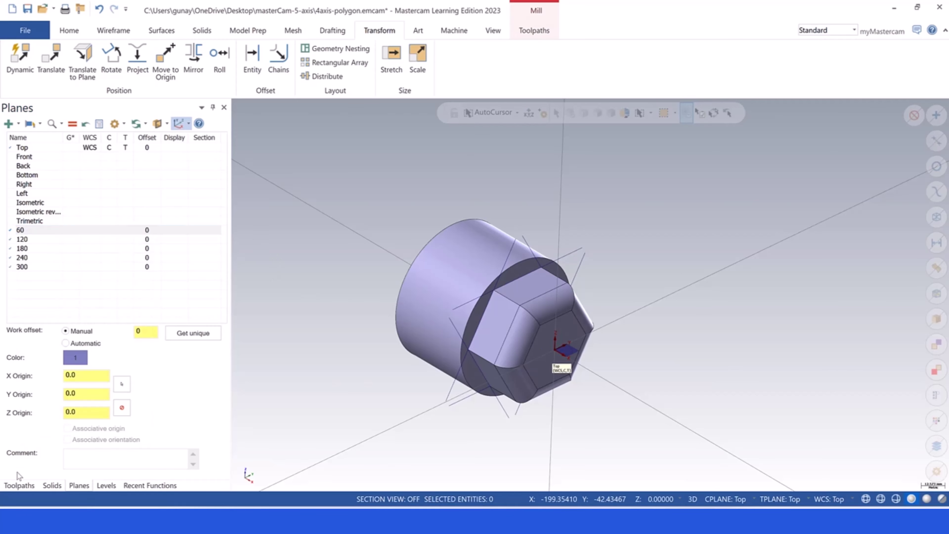
# Open the sixth contour operation's parameters to review its work coordinate system, tool plane and construction plane settings, leaving them unchanged.
pyautogui.click(19, 485)
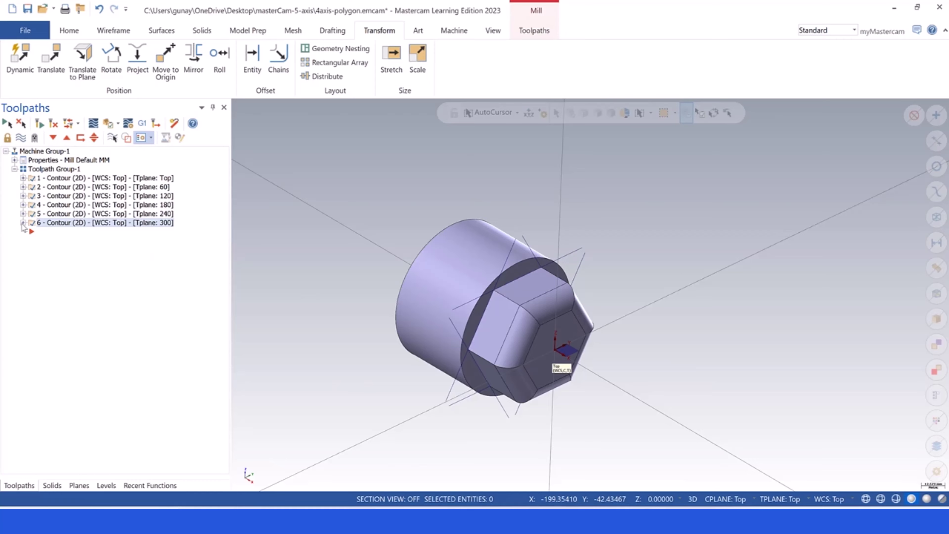
pyautogui.click(23, 223)
pyautogui.click(51, 232)
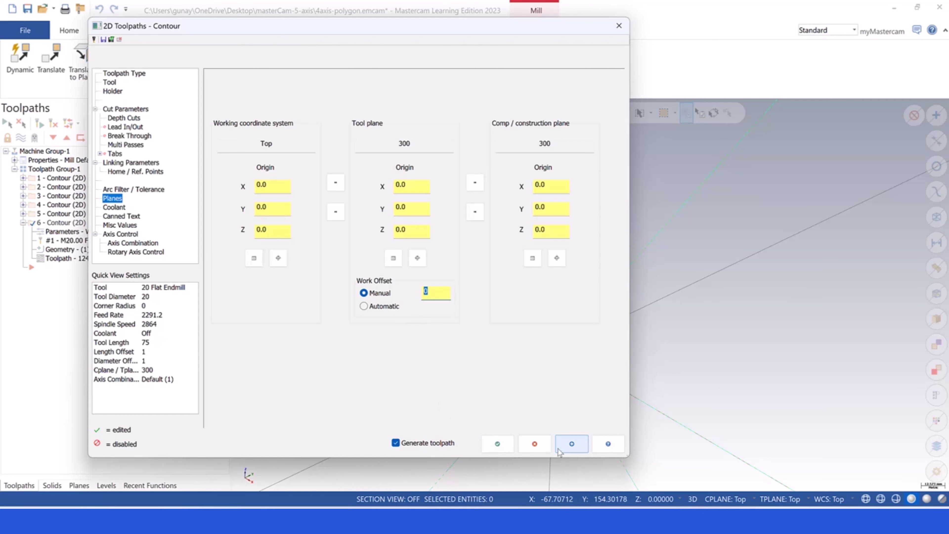
pyautogui.click(618, 27)
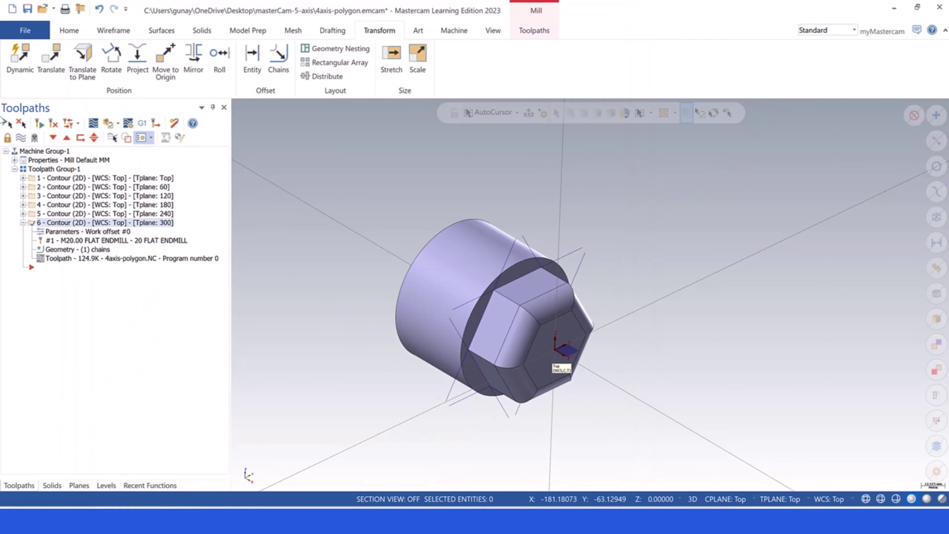
# Select all six contour operations and show their toolpaths around the hexagon briefly, hiding them again.
pyautogui.click(7, 123)
pyautogui.click(21, 138)
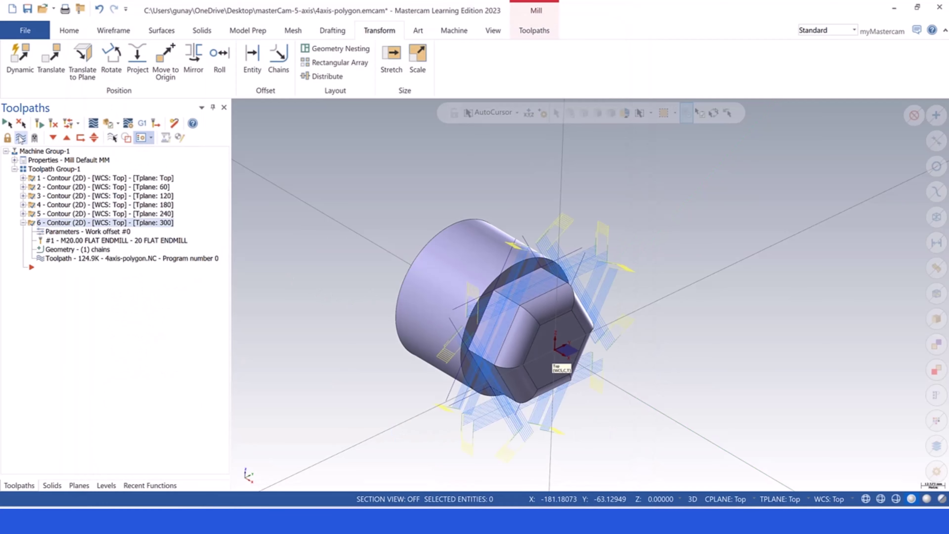
pyautogui.click(21, 137)
# Create a surface from the rounded solid face at the front edge of the hexagon's upper flat, keeping the original solid.
pyautogui.moveTo(714, 229); pyautogui.dragTo(540, 189, button='middle')
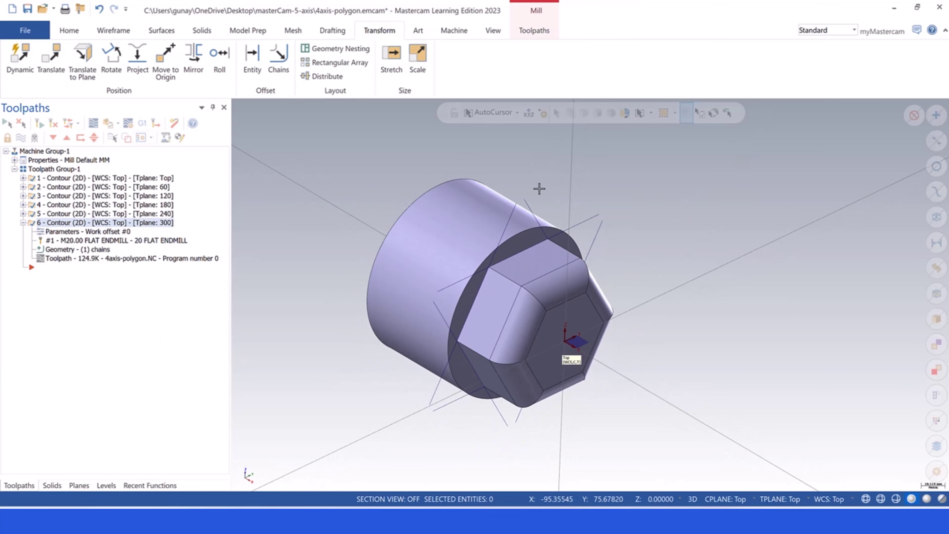
pyautogui.scroll(1, 586, 294)
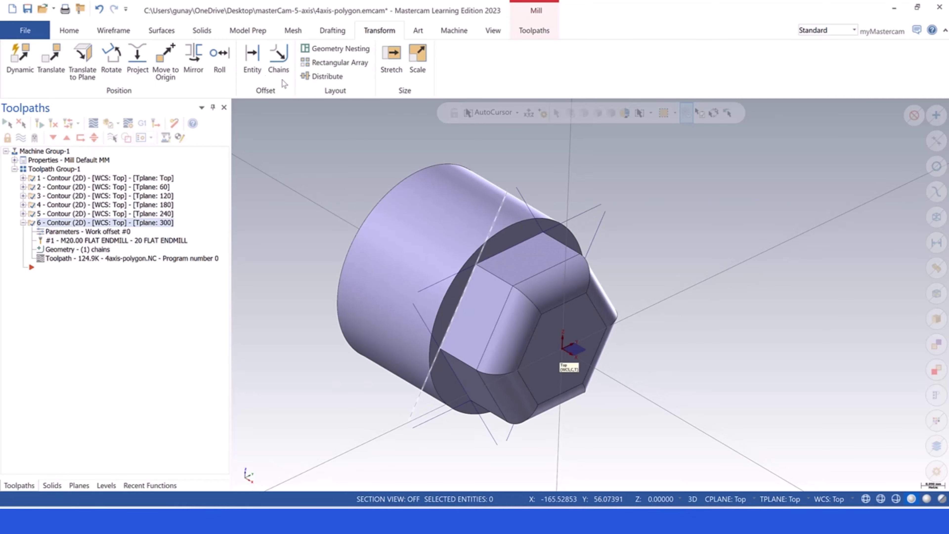
pyautogui.click(157, 31)
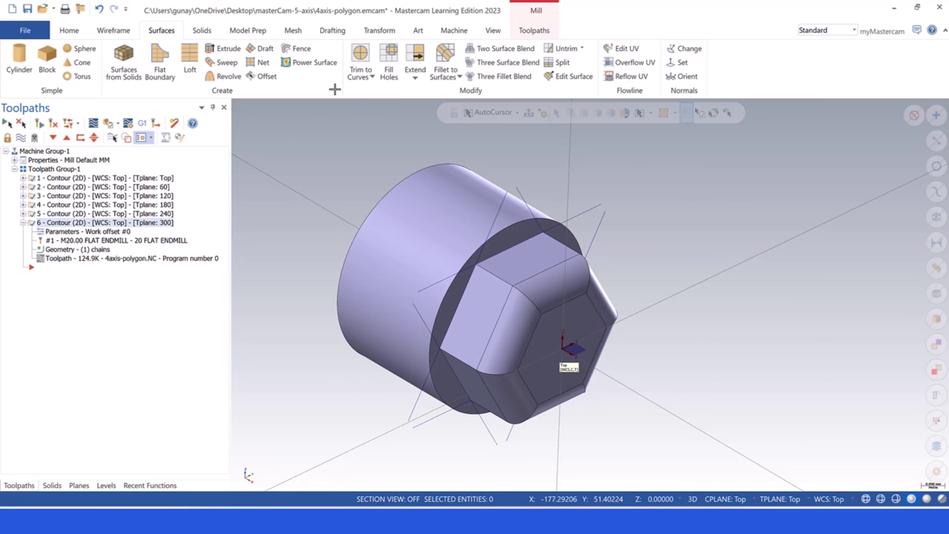
pyautogui.click(126, 71)
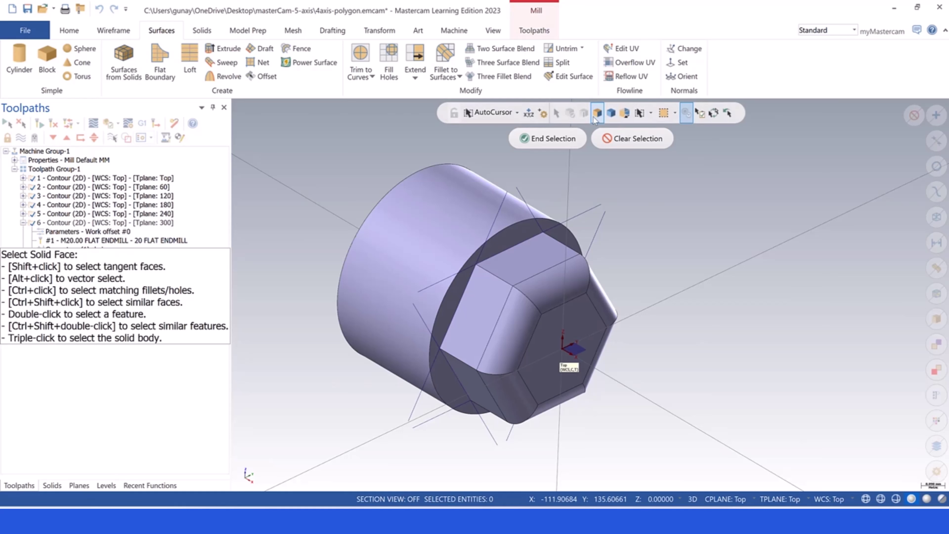
pyautogui.click(541, 282)
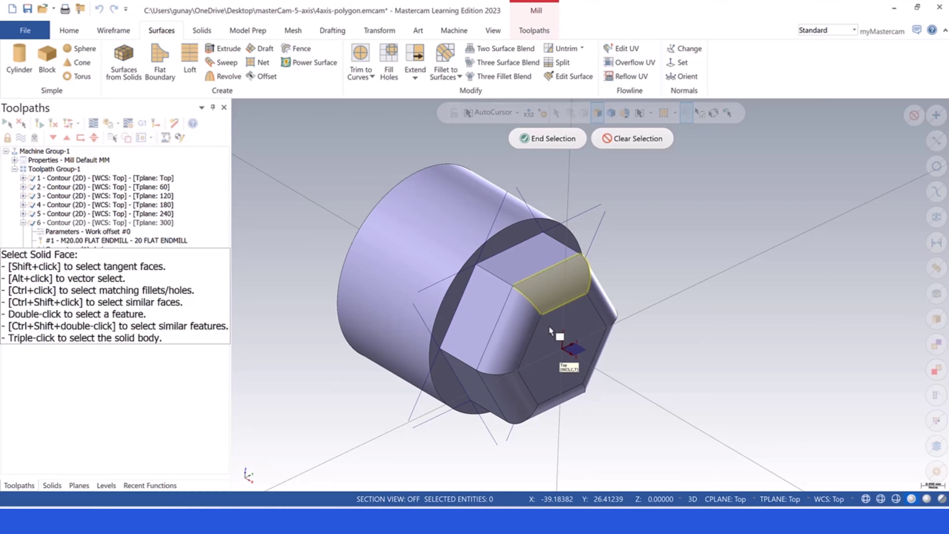
pyautogui.click(544, 140)
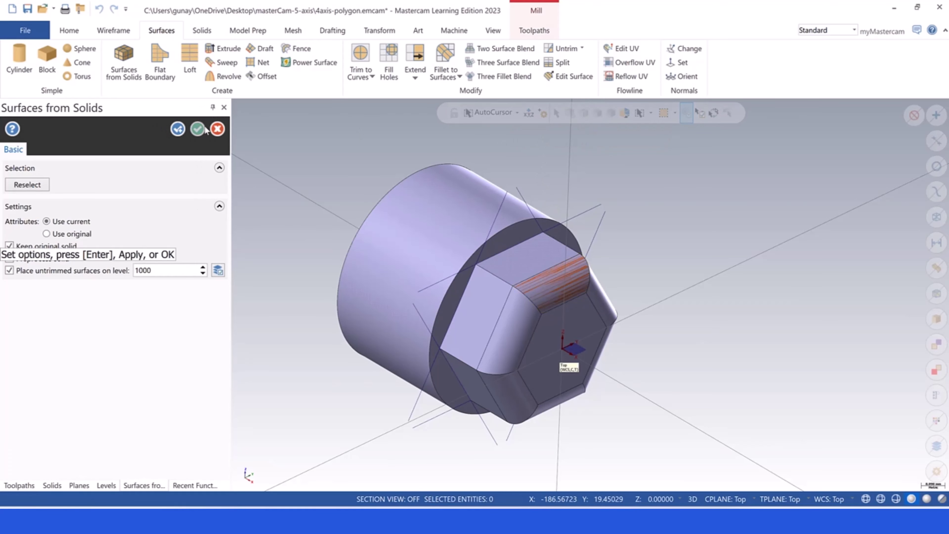
pyautogui.click(204, 129)
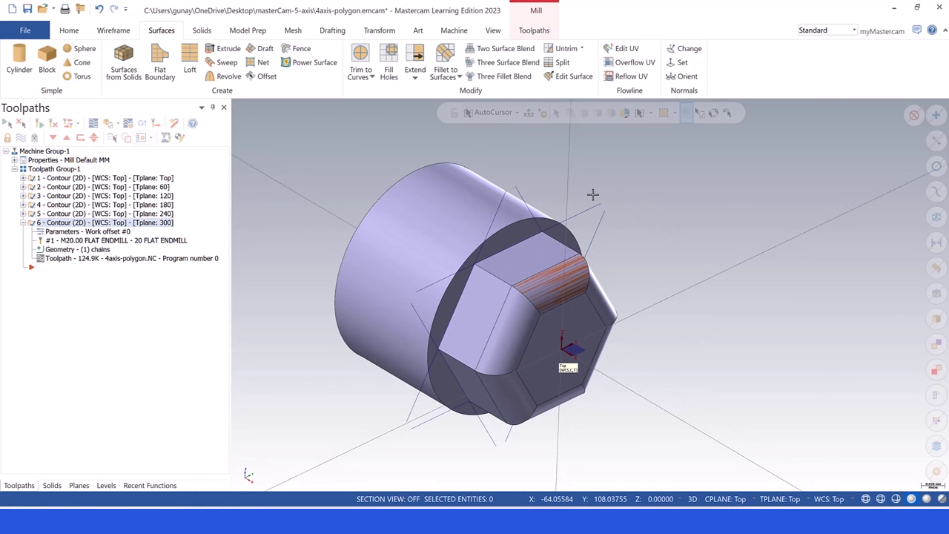
# Select the solid body of the hexagonal boss.
pyautogui.click(426, 232)
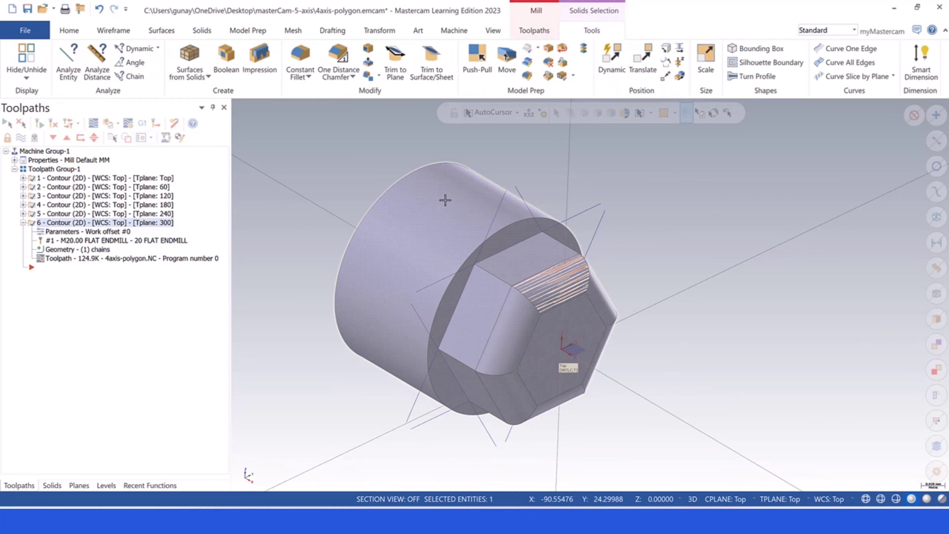
# Move the selected solid body to level 2 and hide that level.
pyautogui.rightClick(531, 151)
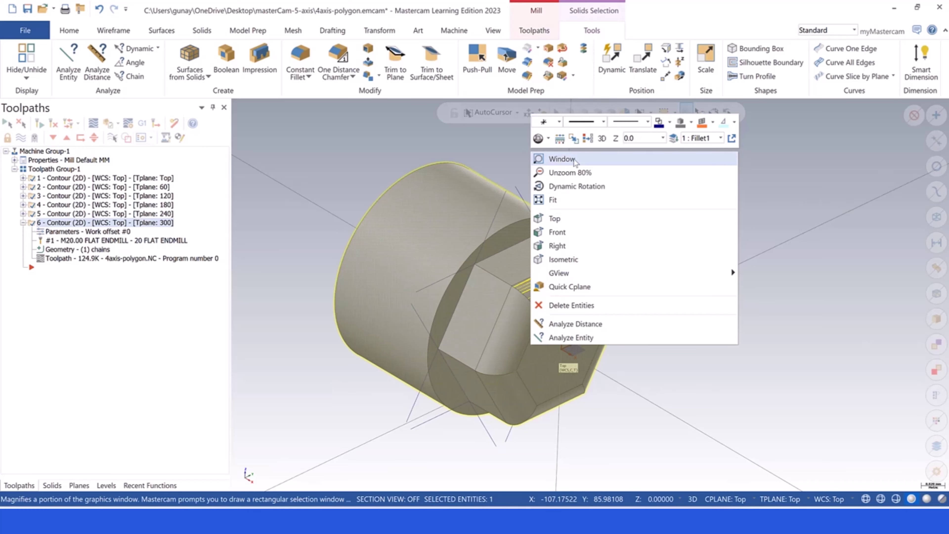
pyautogui.click(672, 139)
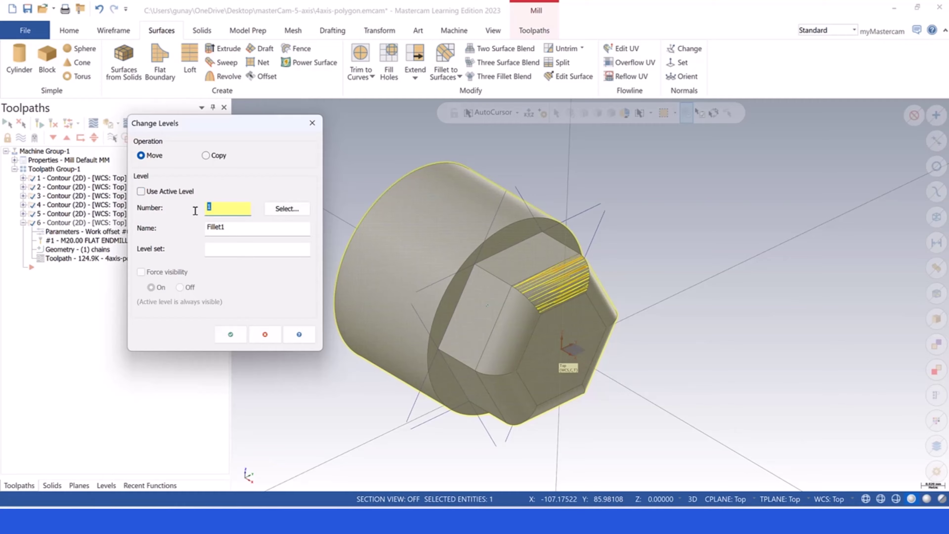
pyautogui.write('2')
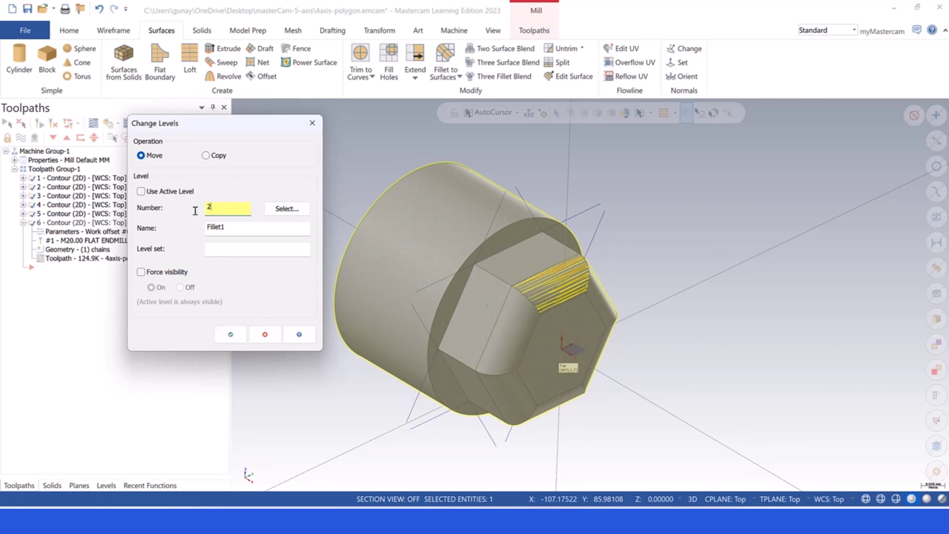
pyautogui.click(230, 334)
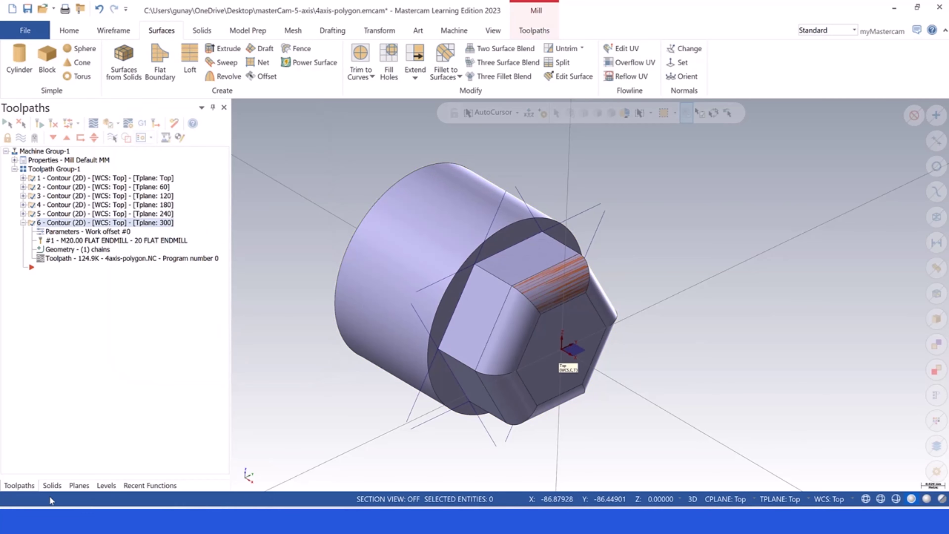
pyautogui.click(103, 488)
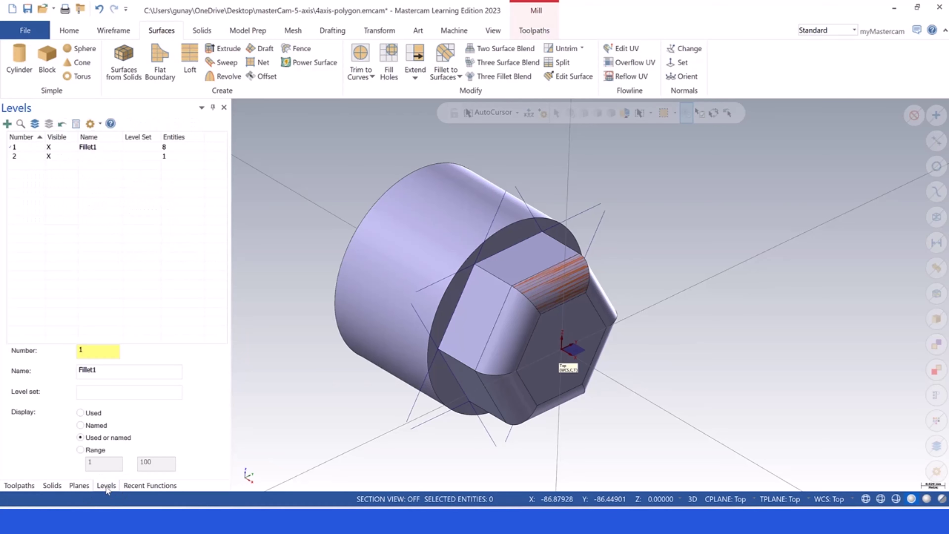
pyautogui.click(50, 157)
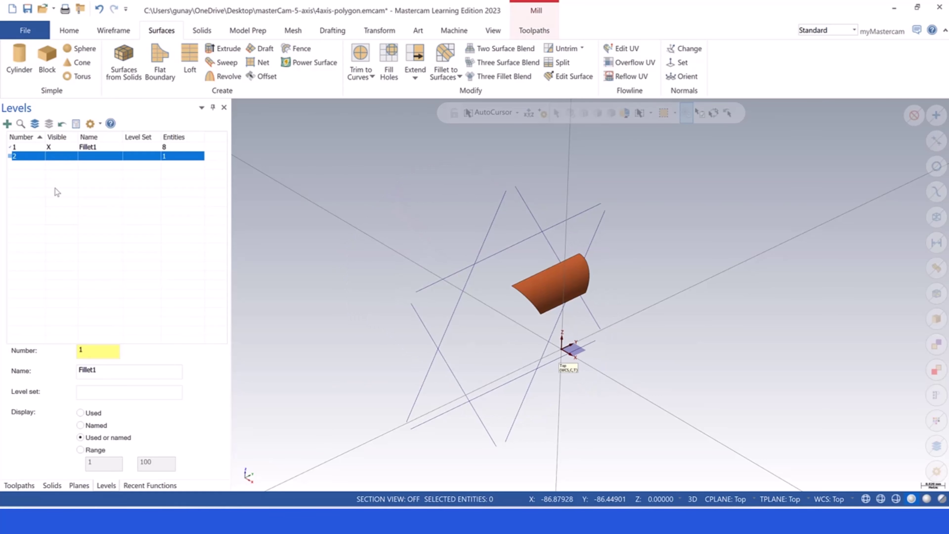
pyautogui.click(19, 485)
# Switch to the top view and set 2D construction mode with a Z depth of 50.
pyautogui.rightClick(345, 240)
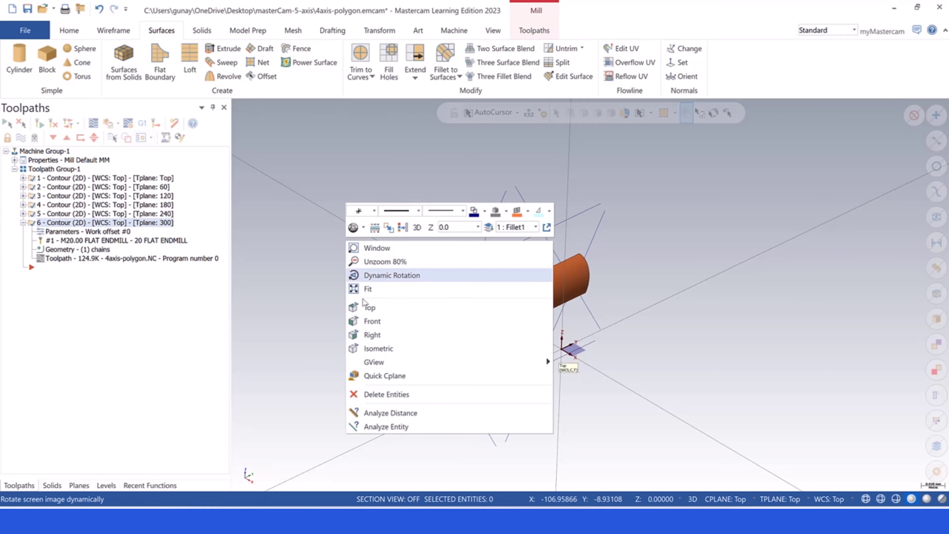
pyautogui.click(368, 311)
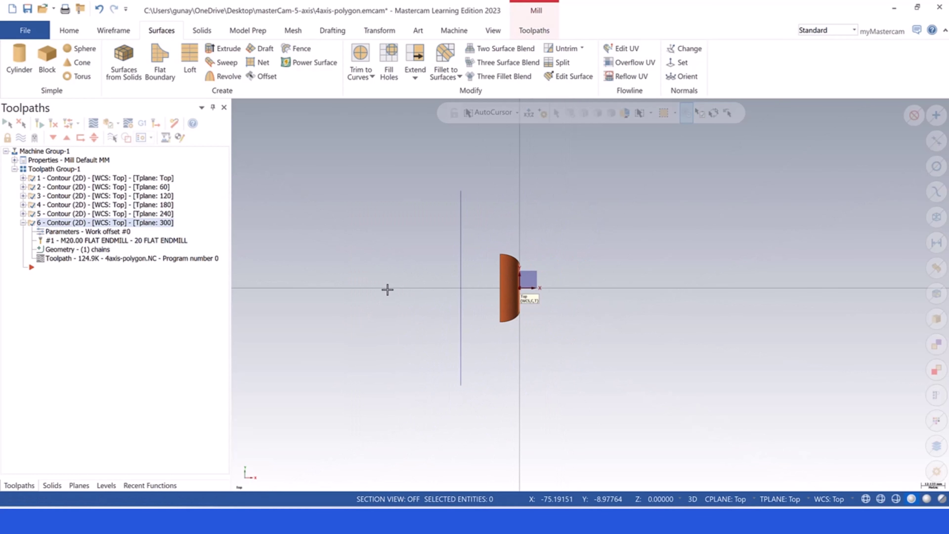
pyautogui.click(692, 499)
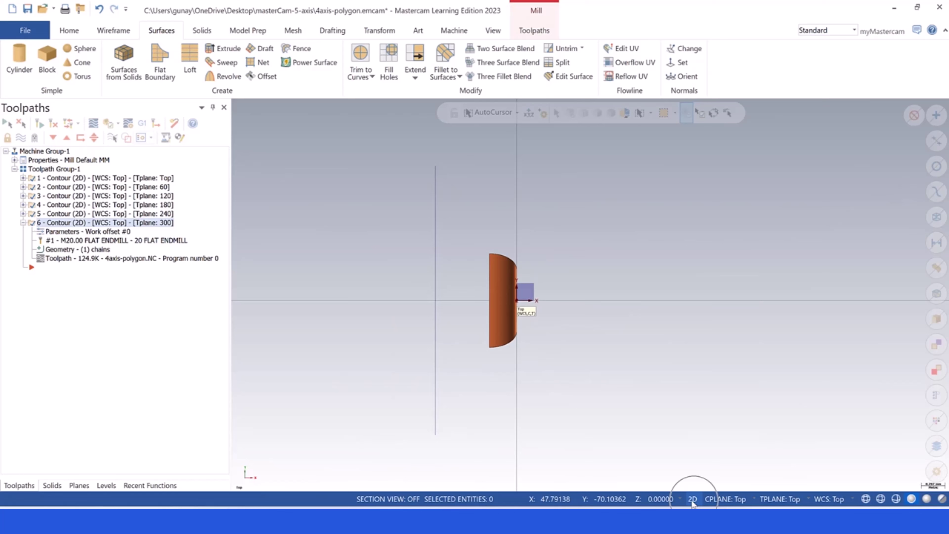
pyautogui.click(665, 502)
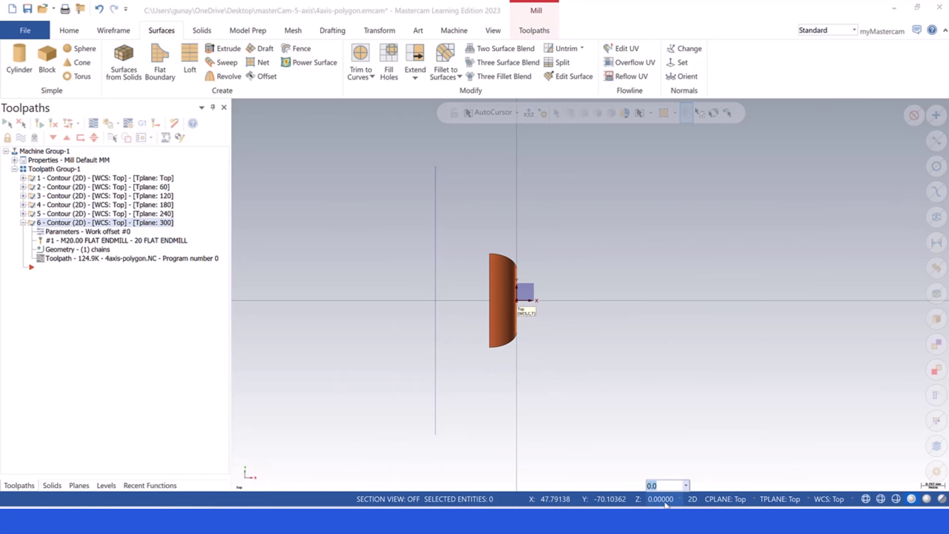
pyautogui.write('50')
pyautogui.press('Return')
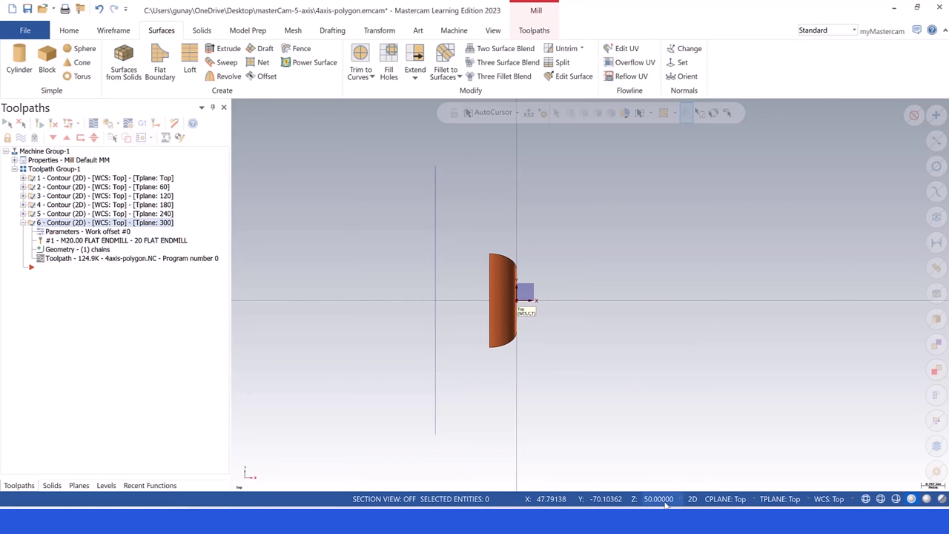
# Draw a horizontal line about 50 mm long across the fillet surface with a Y axis offset of 0.
pyautogui.scroll(2, 543, 294)
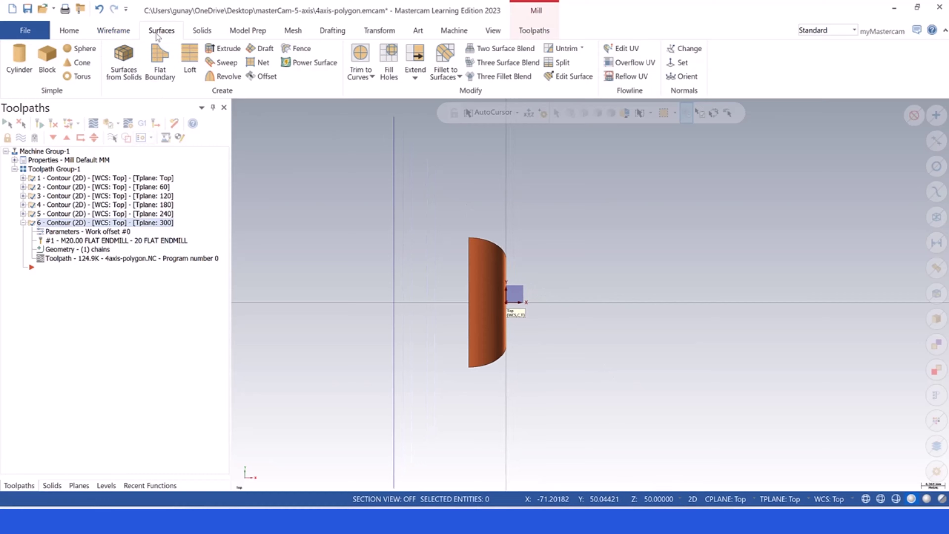
pyautogui.click(119, 33)
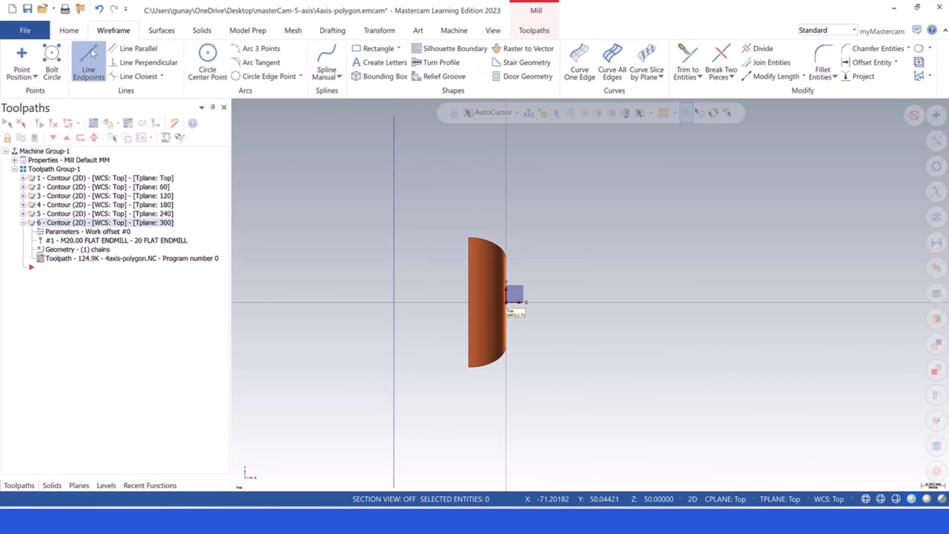
pyautogui.click(89, 62)
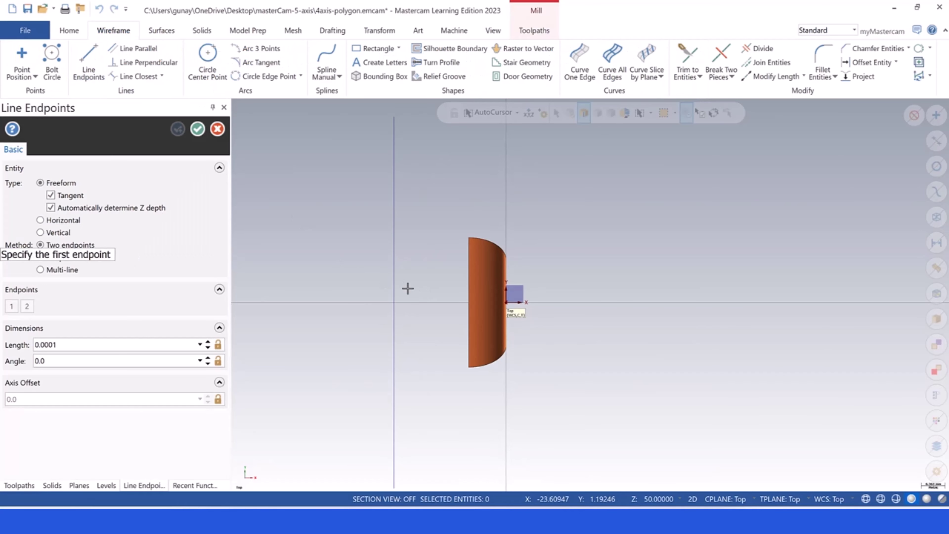
pyautogui.click(40, 221)
pyautogui.click(424, 299)
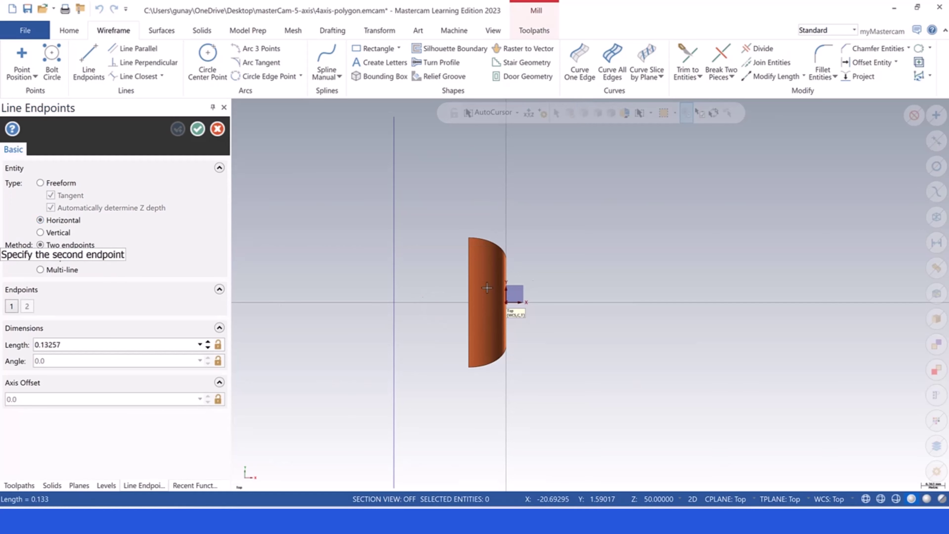
pyautogui.click(608, 299)
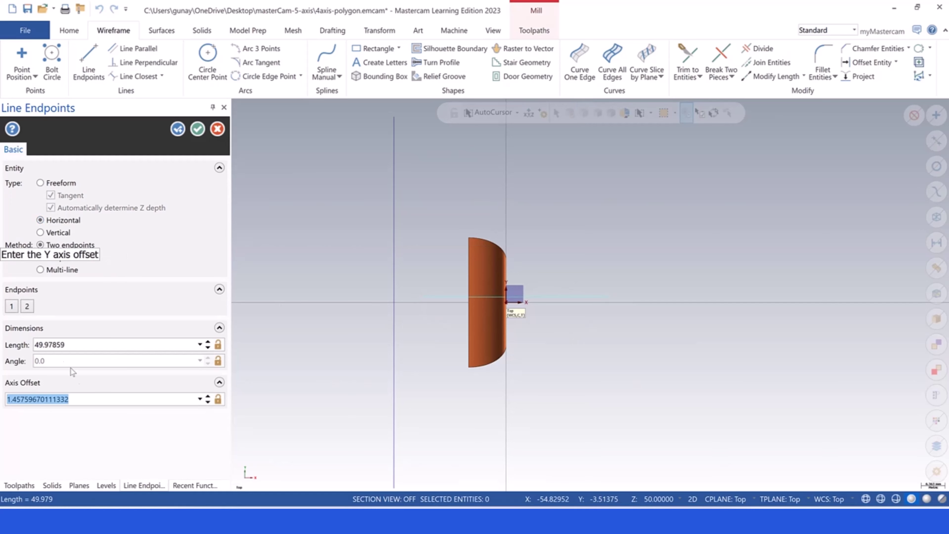
pyautogui.write('0')
pyautogui.press('Return')
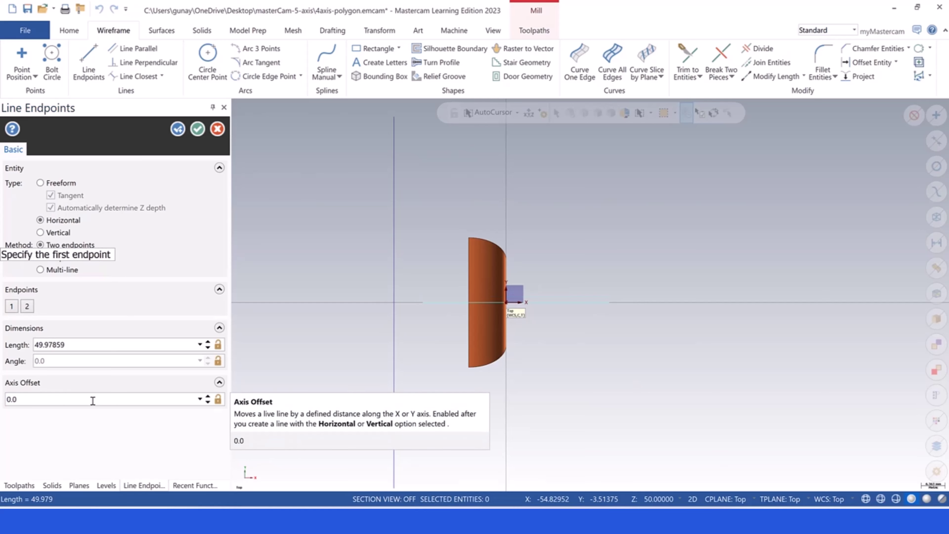
pyautogui.click(197, 129)
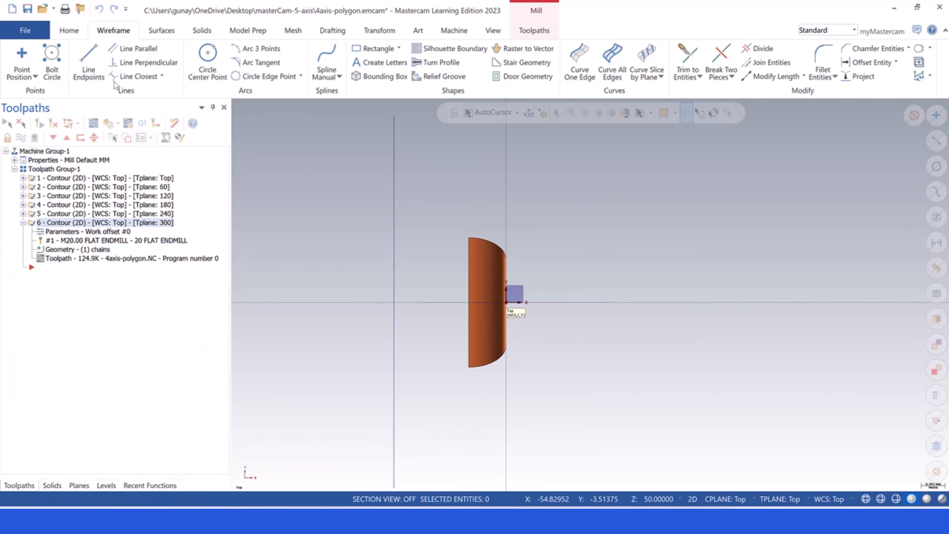
pyautogui.click(90, 60)
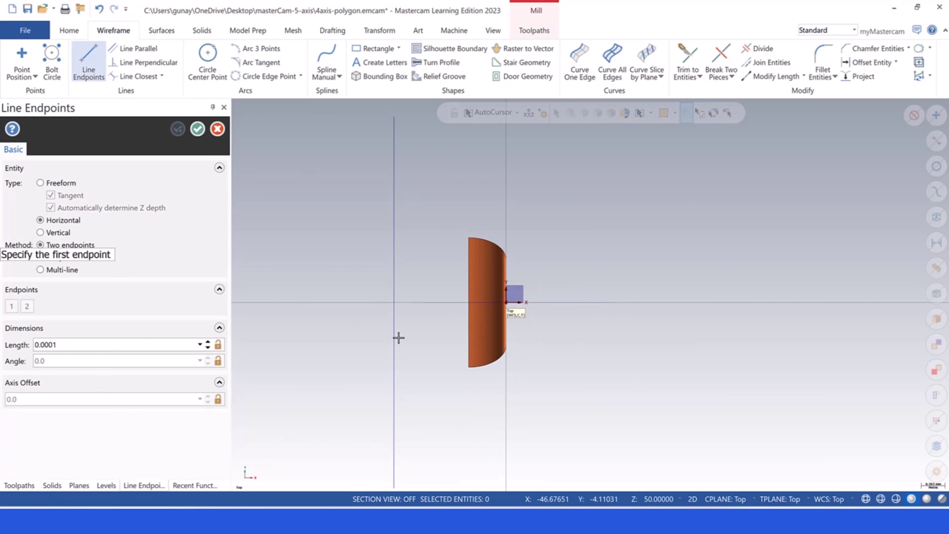
pyautogui.click(423, 302)
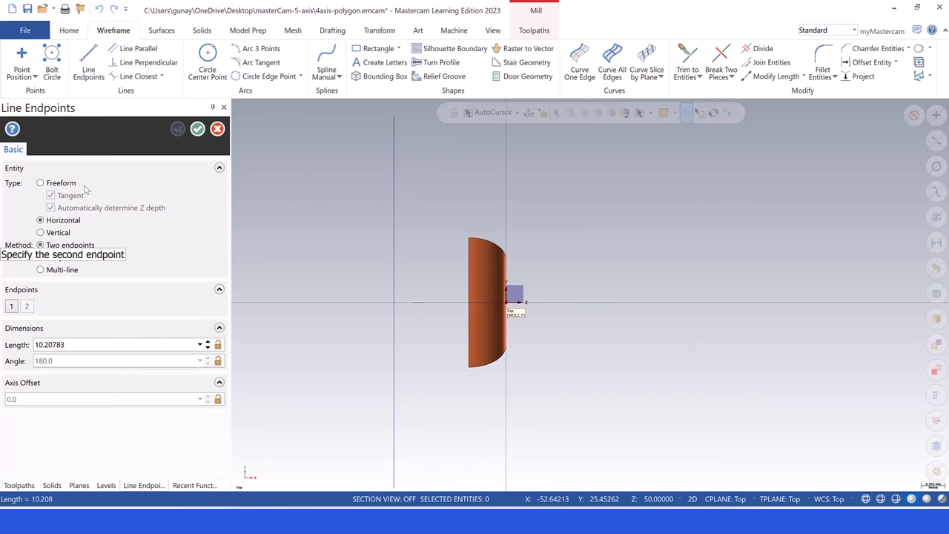
pyautogui.click(45, 184)
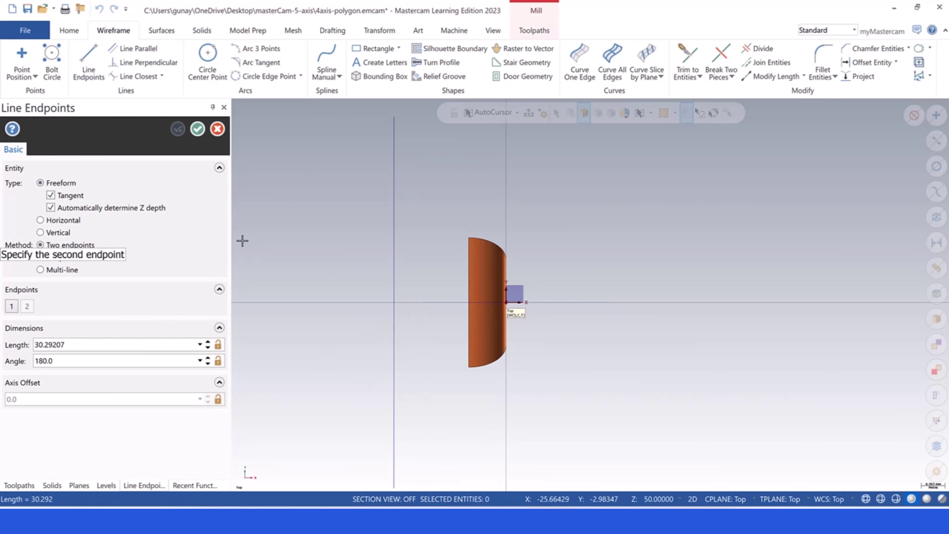
pyautogui.click(423, 304)
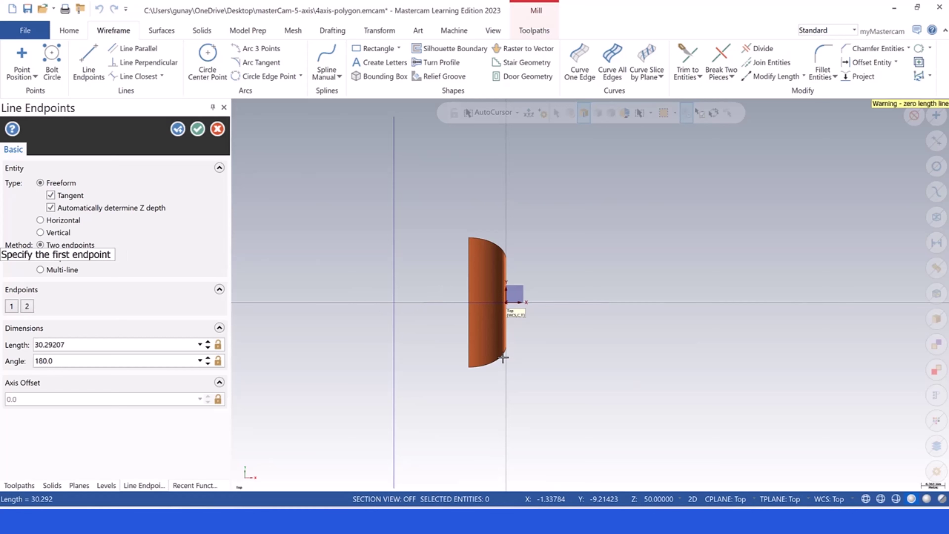
pyautogui.press('Escape')
# Draw a freeform line about 52 mm long at 270° from the horizontal line's negative-X end.
pyautogui.moveTo(521, 395); pyautogui.dragTo(482, 315, button='middle')
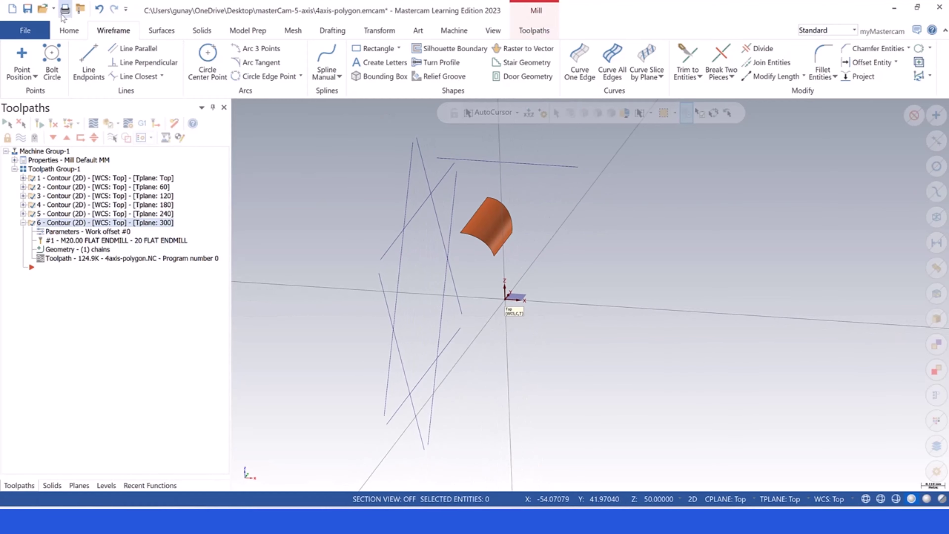
pyautogui.click(89, 62)
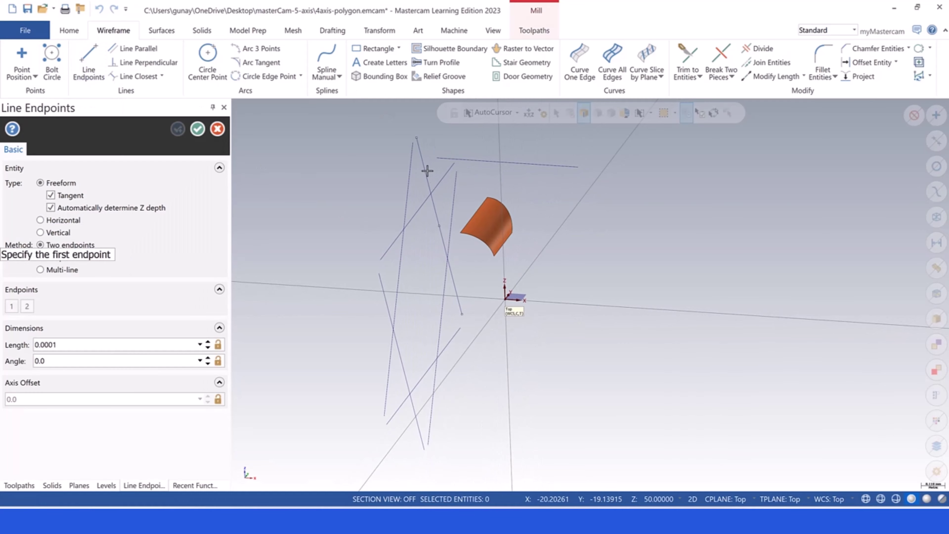
pyautogui.click(437, 159)
pyautogui.click(393, 210)
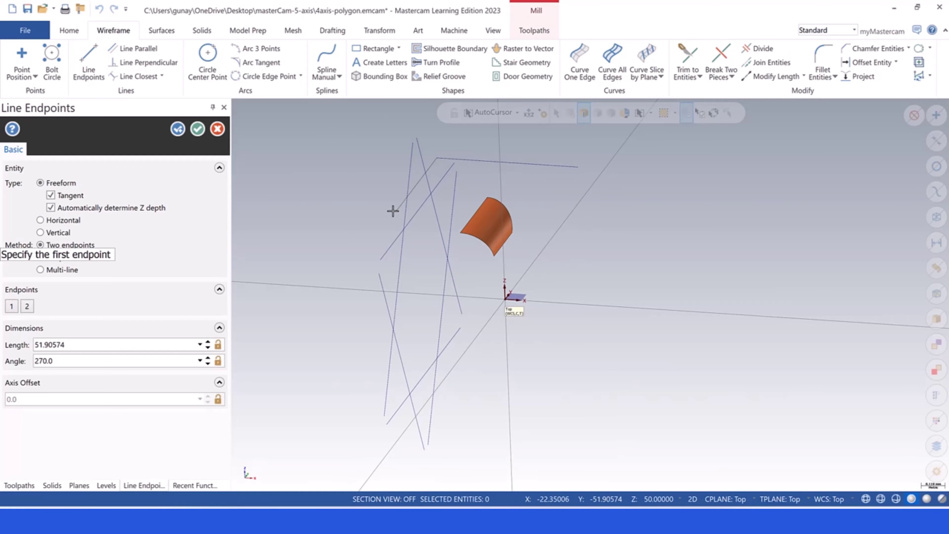
# Close the four-sided outline with a line about 45 mm long at 0° and one about 52 mm long back to the first line's free end.
pyautogui.click(396, 211)
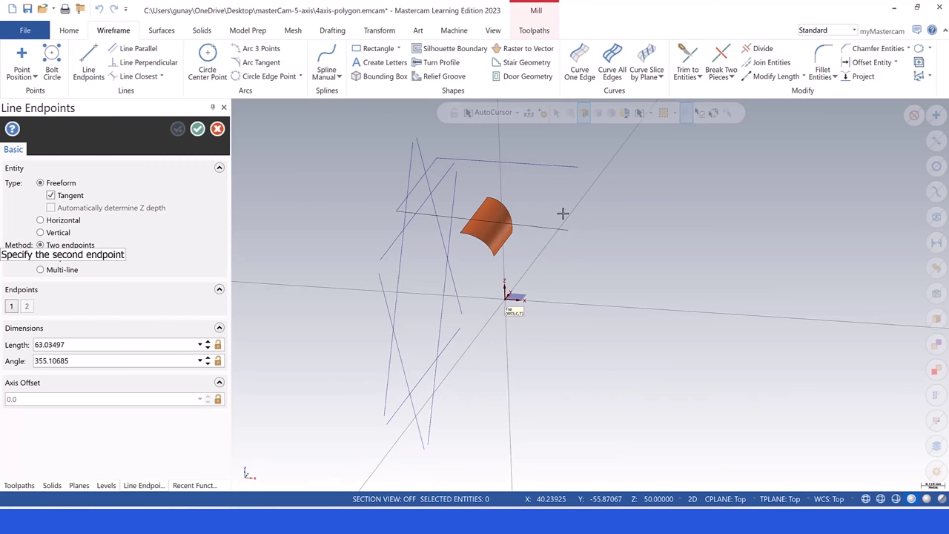
pyautogui.rightClick(328, 202)
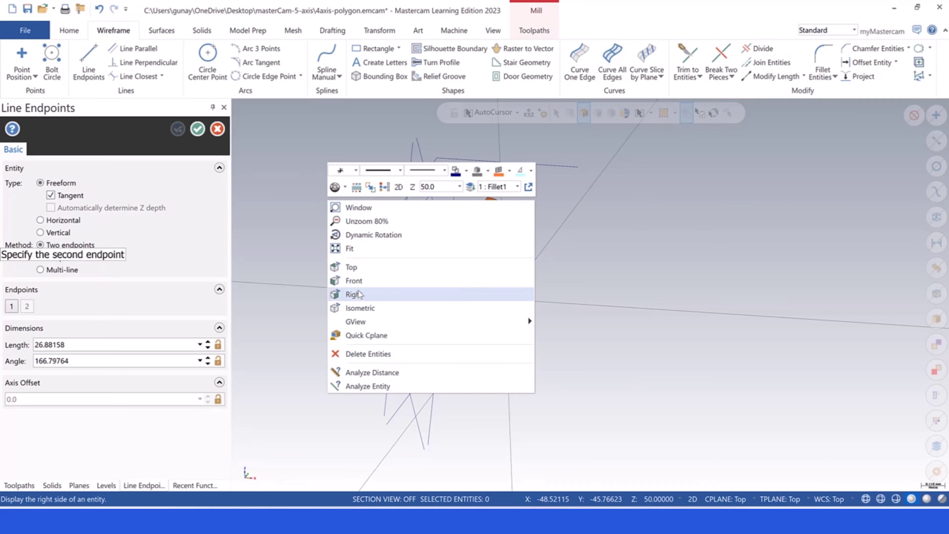
pyautogui.click(351, 267)
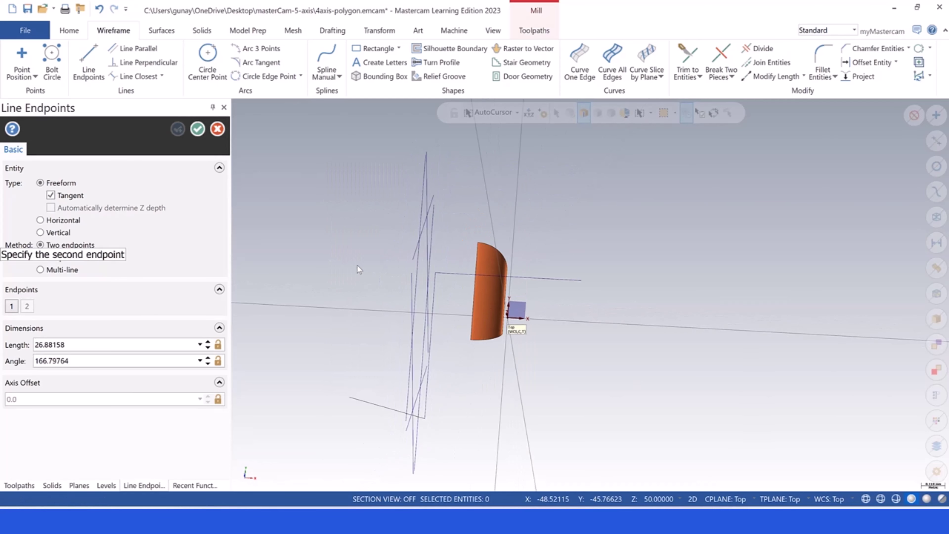
pyautogui.click(576, 475)
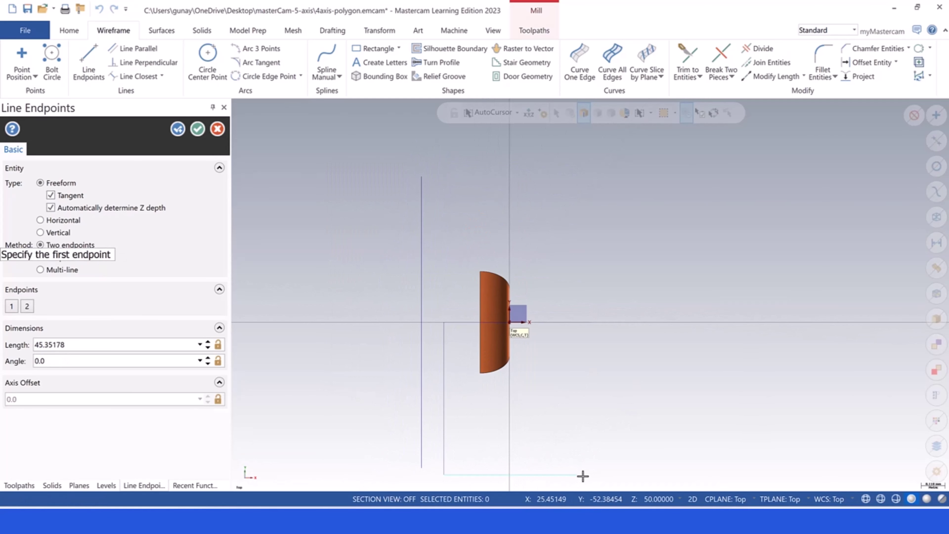
pyautogui.click(575, 475)
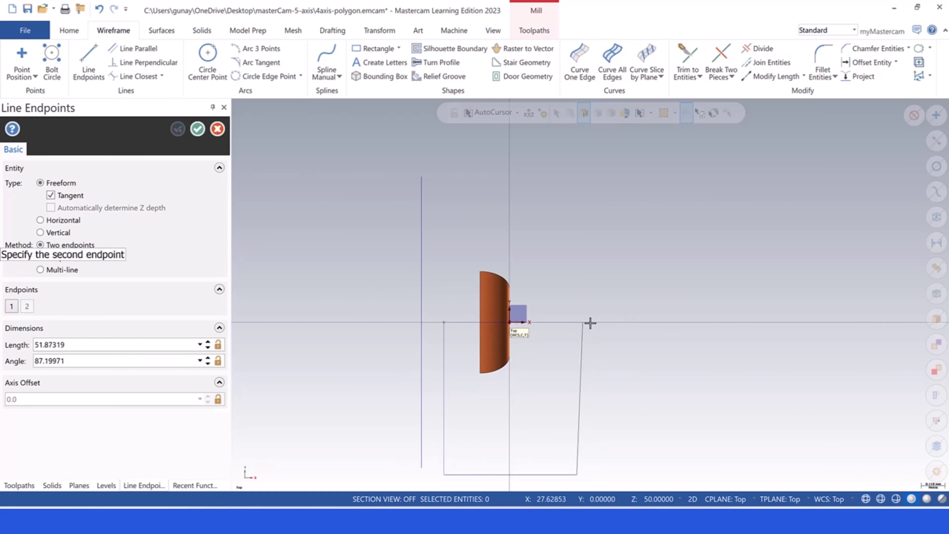
pyautogui.click(591, 321)
pyautogui.moveTo(424, 343); pyautogui.dragTo(299, 243, button='middle')
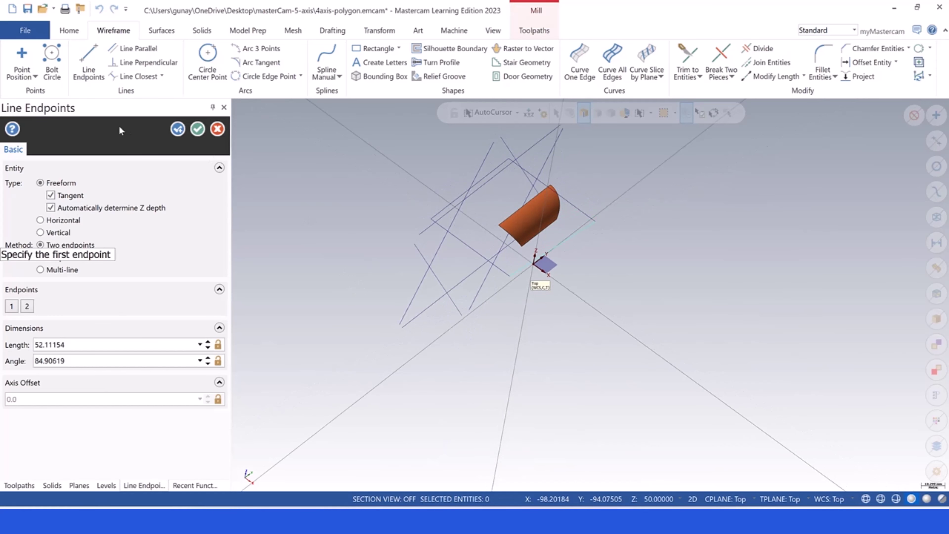
pyautogui.click(198, 129)
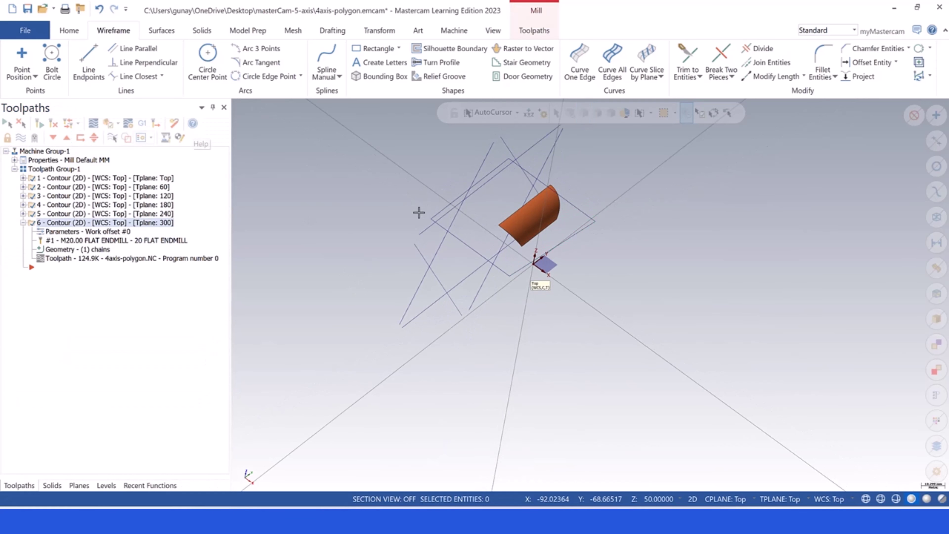
pyautogui.scroll(3, 464, 210)
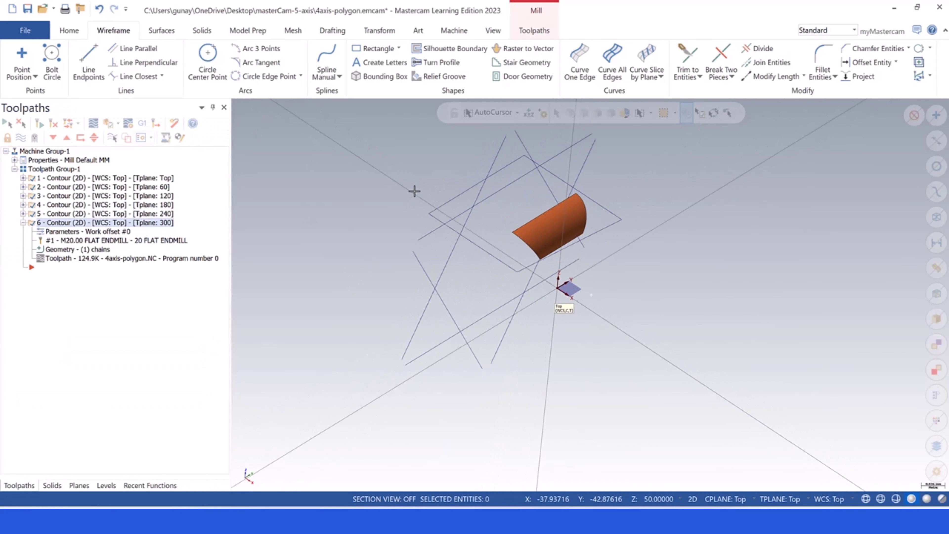
pyautogui.scroll(1, 430, 250)
pyautogui.scroll(-2, 424, 272)
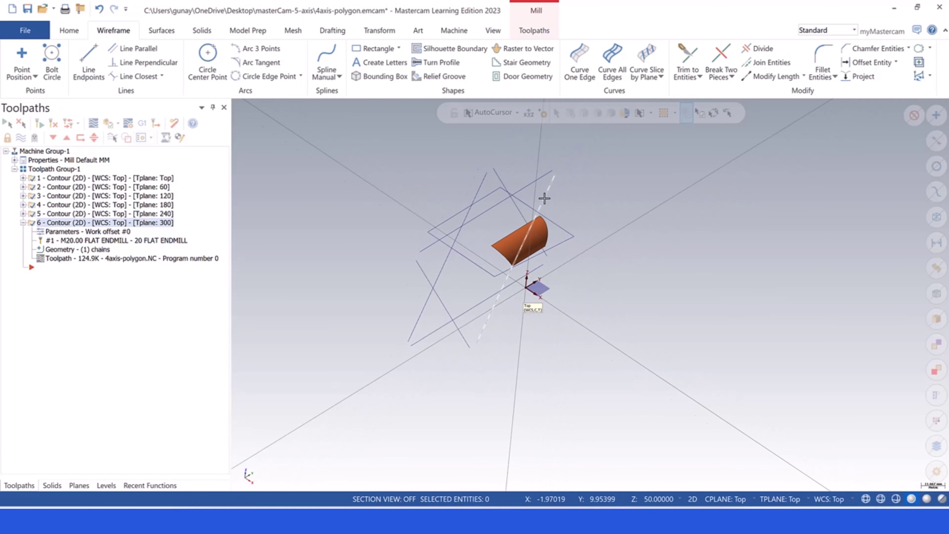
pyautogui.scroll(1, 532, 157)
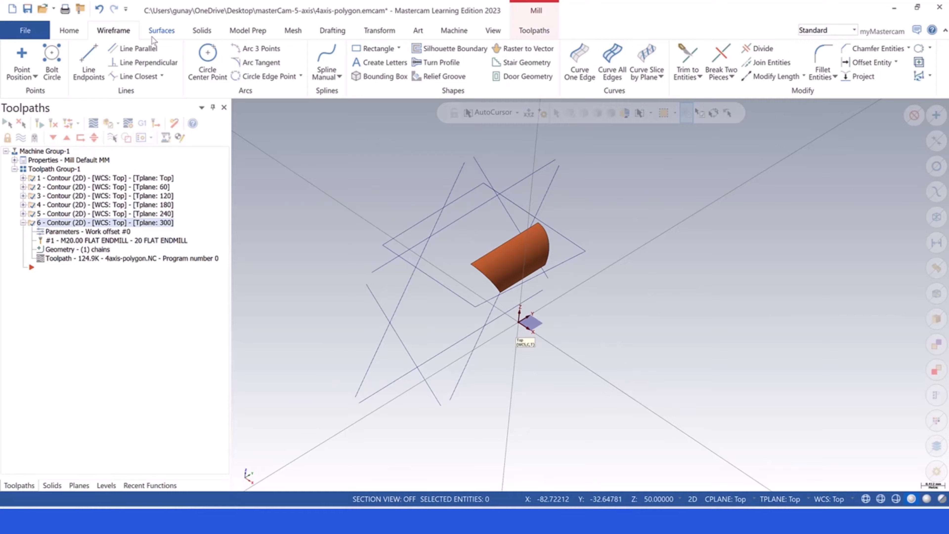
# Trim the fillet surface to the four-sided outline projected along the construction plane, keeping the positive-Y half of the surface.
pyautogui.click(167, 33)
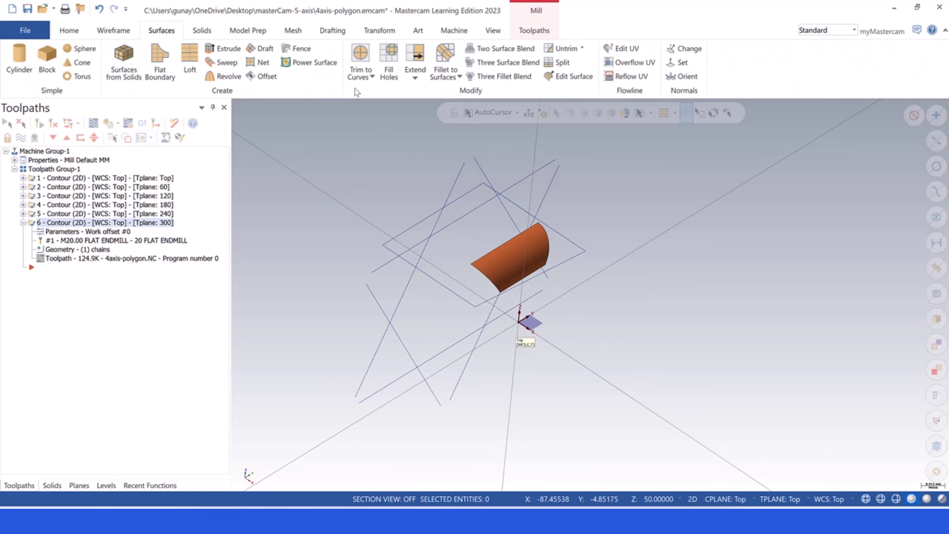
pyautogui.click(361, 79)
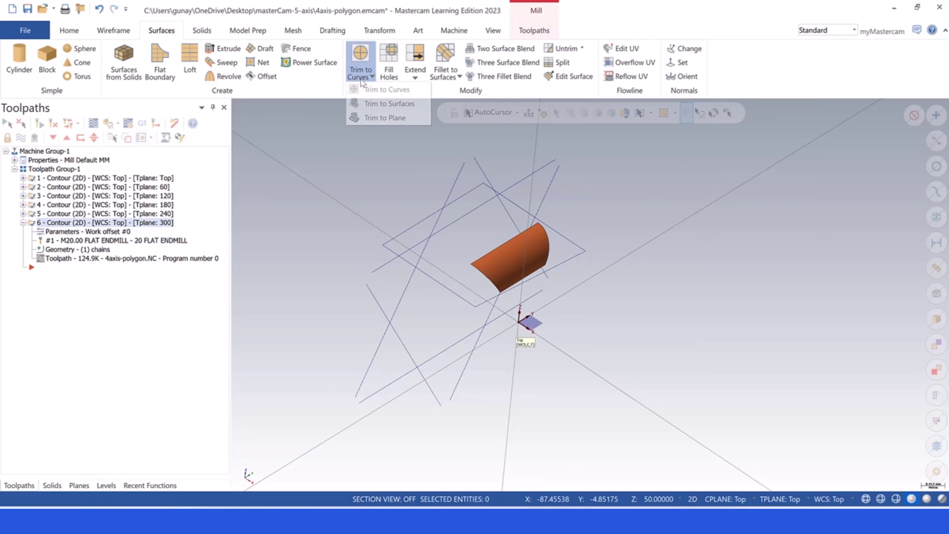
pyautogui.click(377, 90)
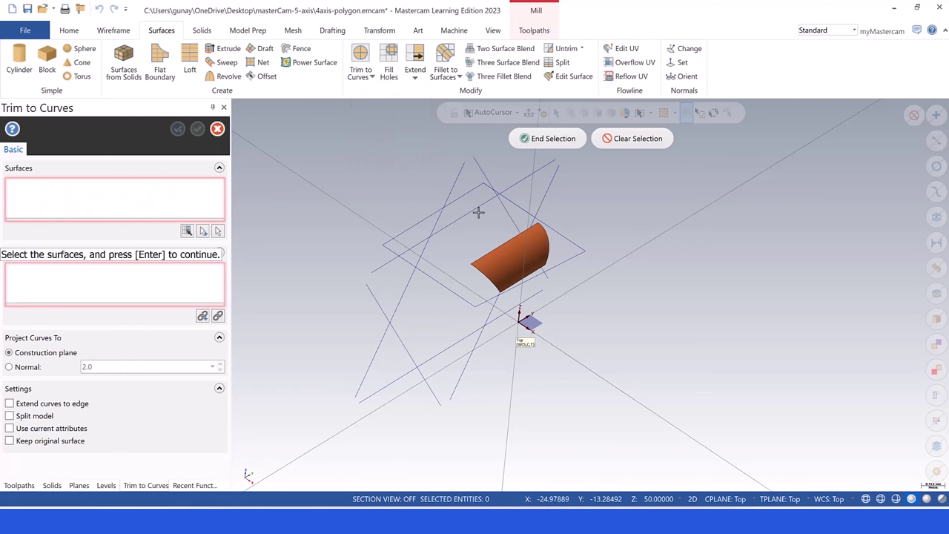
pyautogui.click(542, 143)
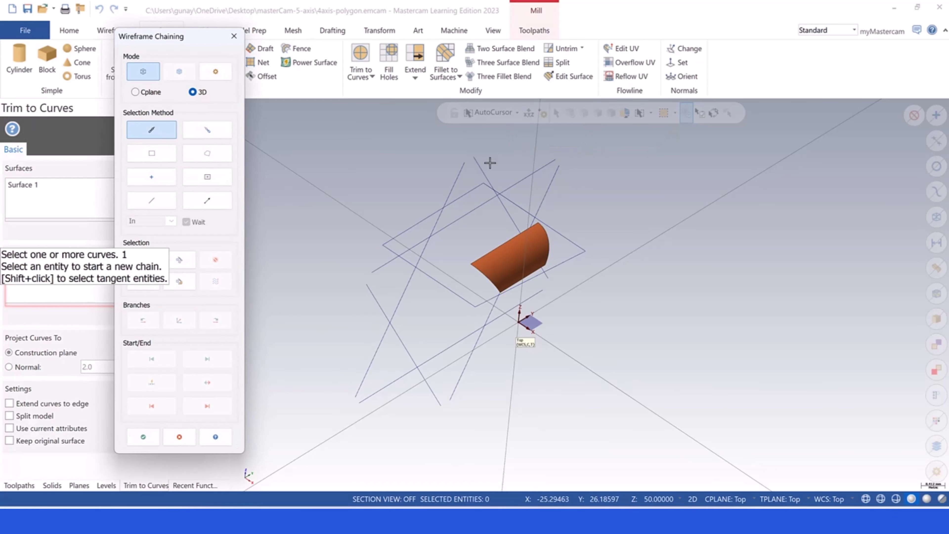
pyautogui.click(389, 241)
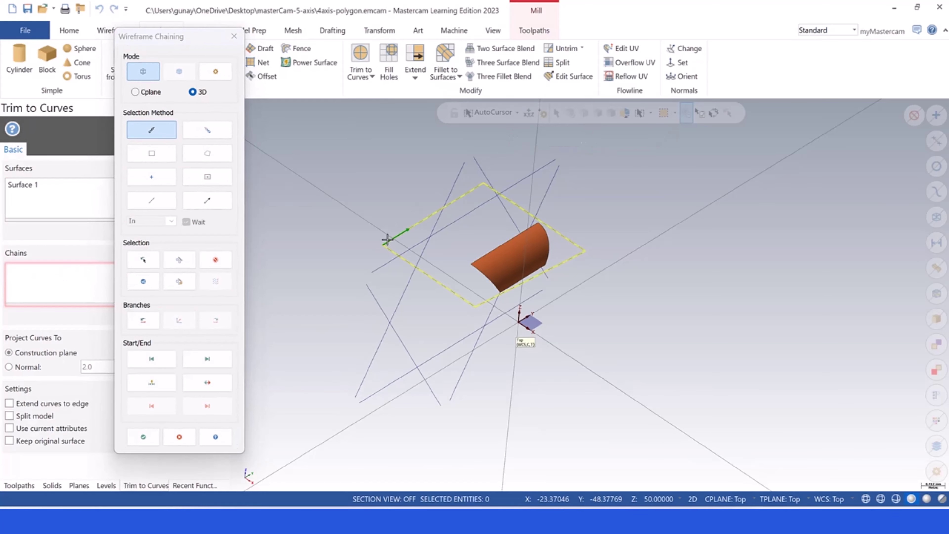
pyautogui.click(143, 438)
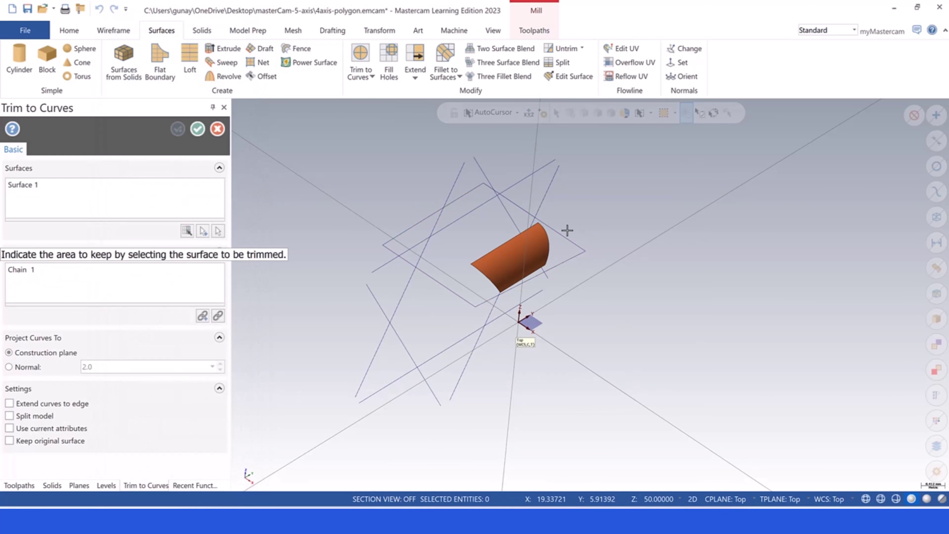
pyautogui.click(542, 237)
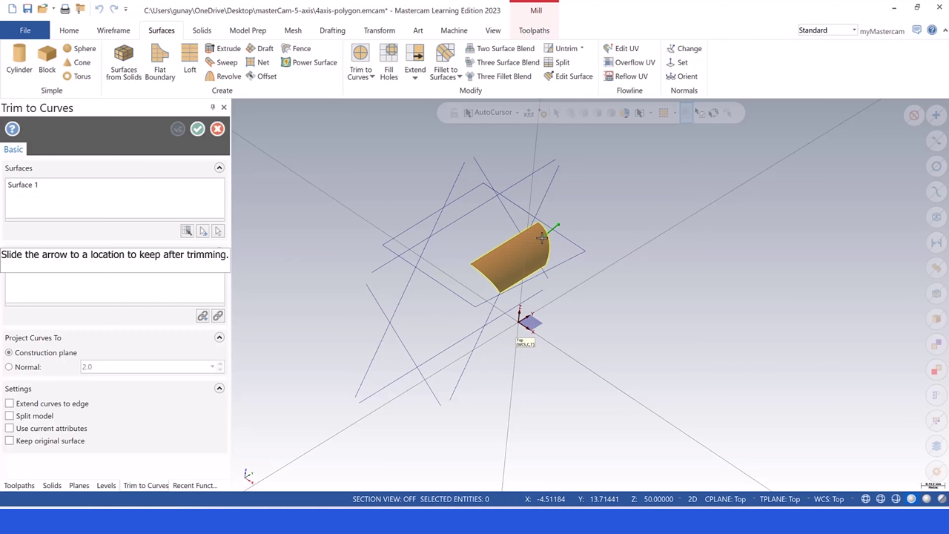
pyautogui.click(542, 238)
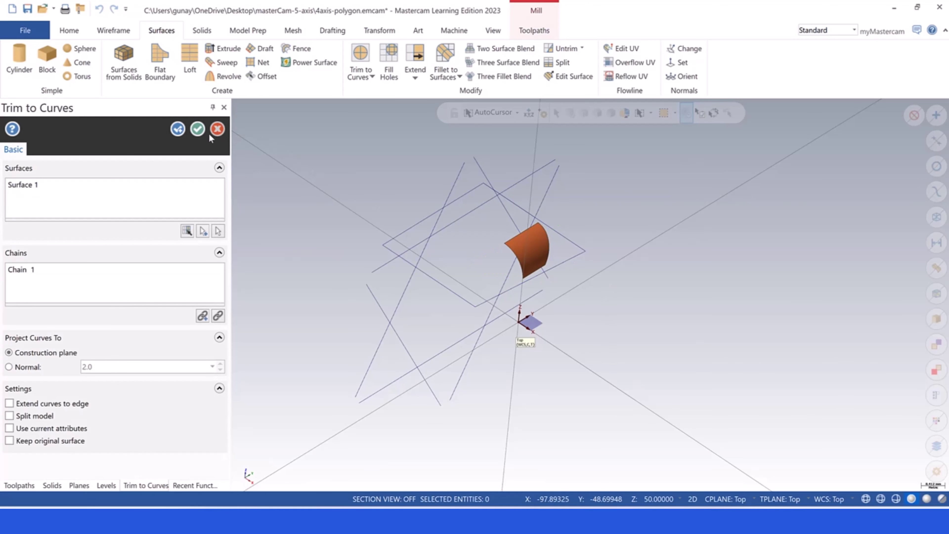
pyautogui.click(198, 129)
# Try to extract a curve from the cut edge of the trimmed fillet surface in 2D construction mode with Curve One Edge.
pyautogui.moveTo(516, 332); pyautogui.dragTo(443, 208, button='middle')
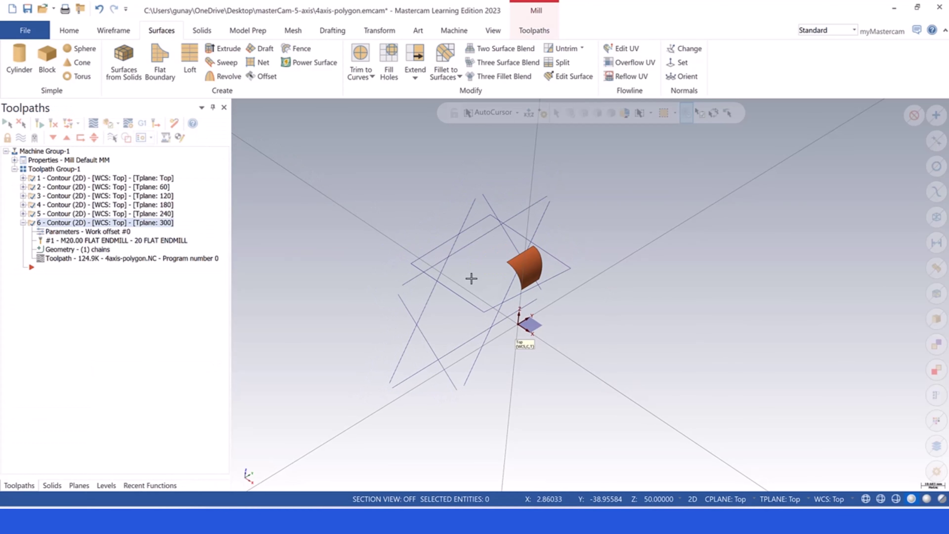
pyautogui.moveTo(470, 278); pyautogui.dragTo(386, 203, button='middle')
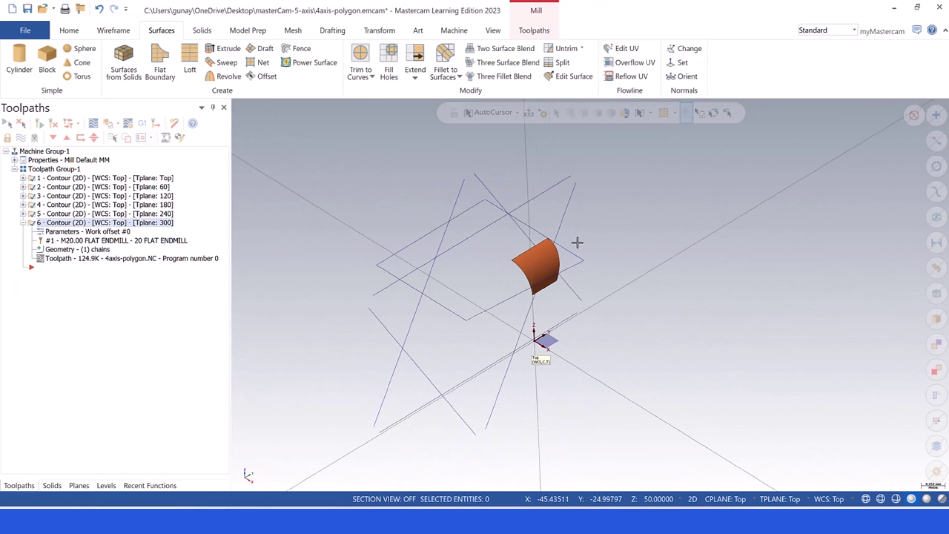
pyautogui.moveTo(576, 244); pyautogui.dragTo(479, 240, button='middle')
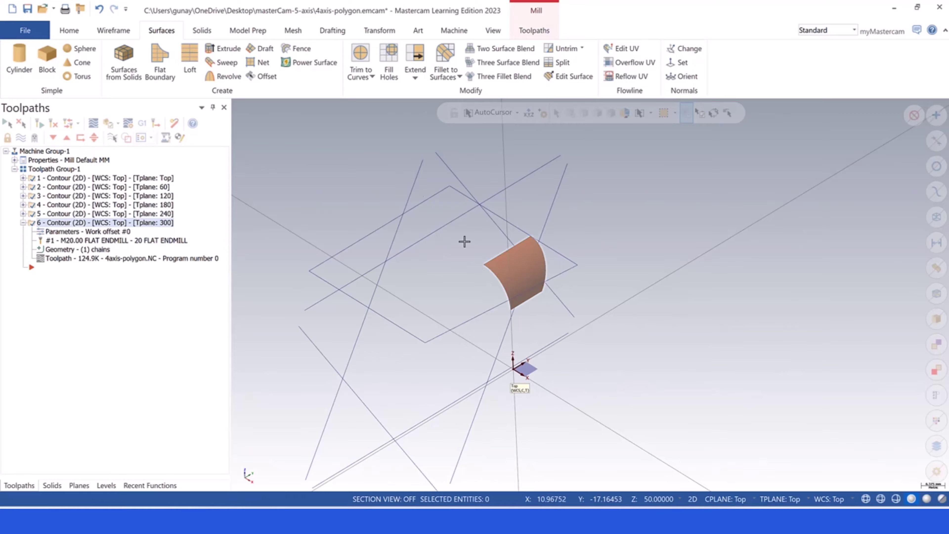
pyautogui.click(114, 31)
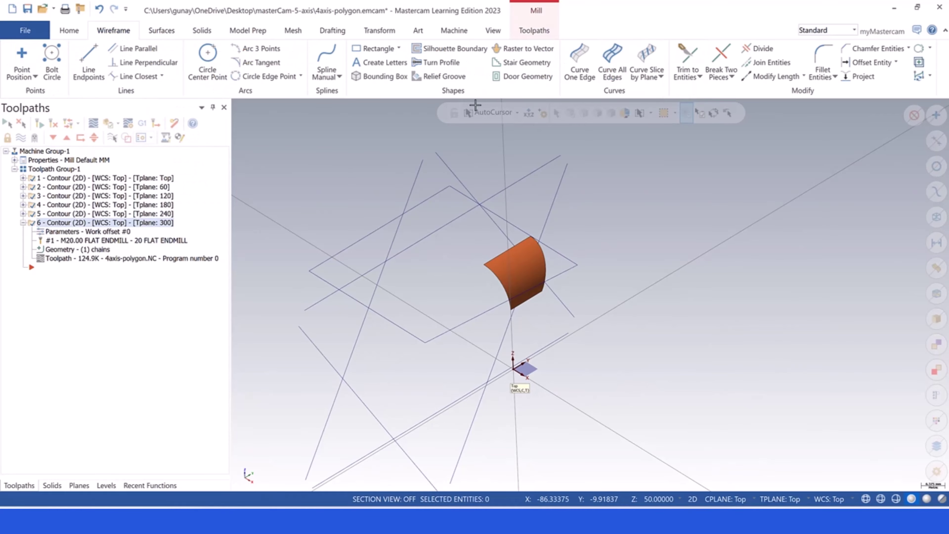
pyautogui.click(579, 62)
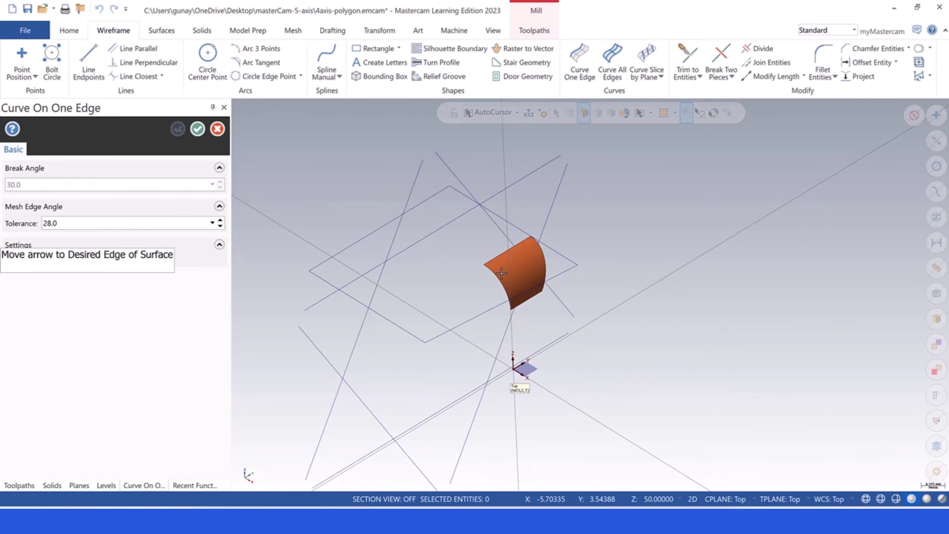
pyautogui.click(478, 291)
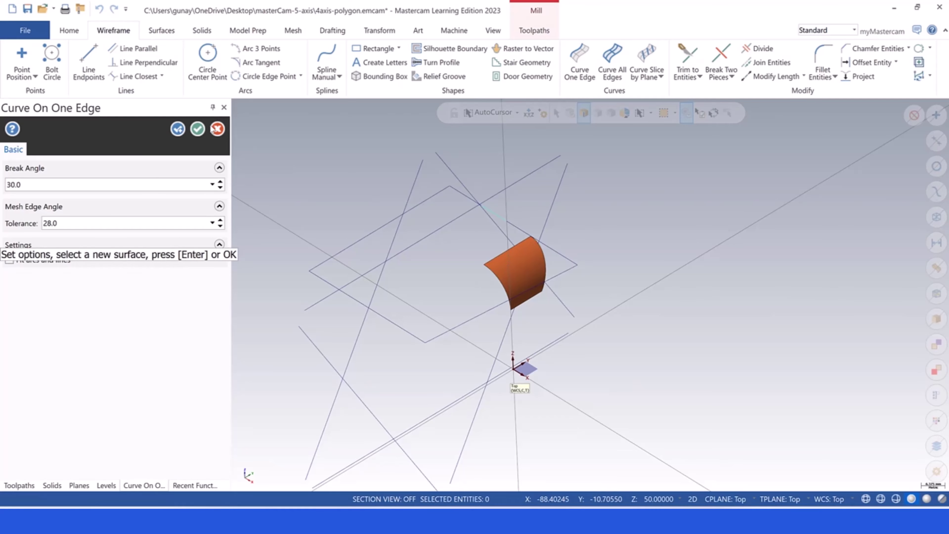
pyautogui.click(197, 129)
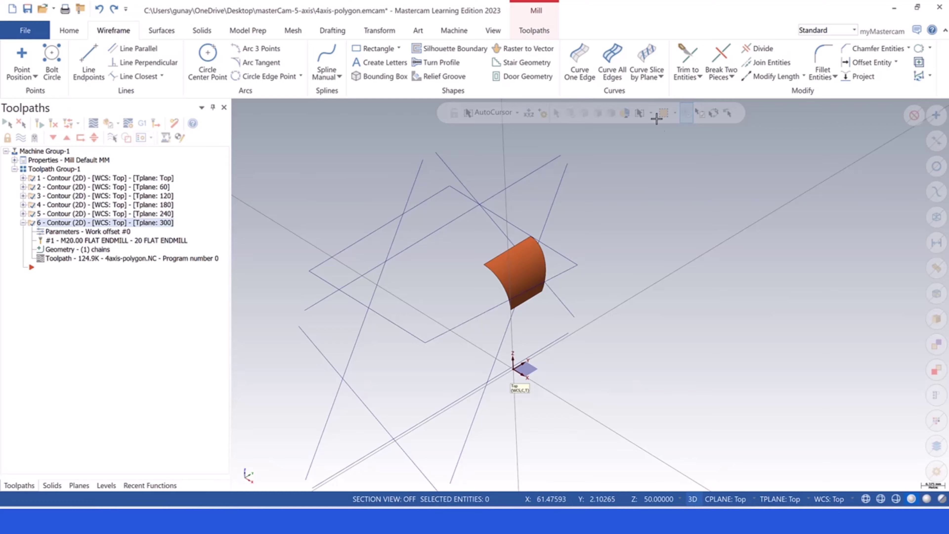
# In 3D construction mode, create a curve on the cut edge of the trimmed fillet surface and select that curve.
pyautogui.click(580, 63)
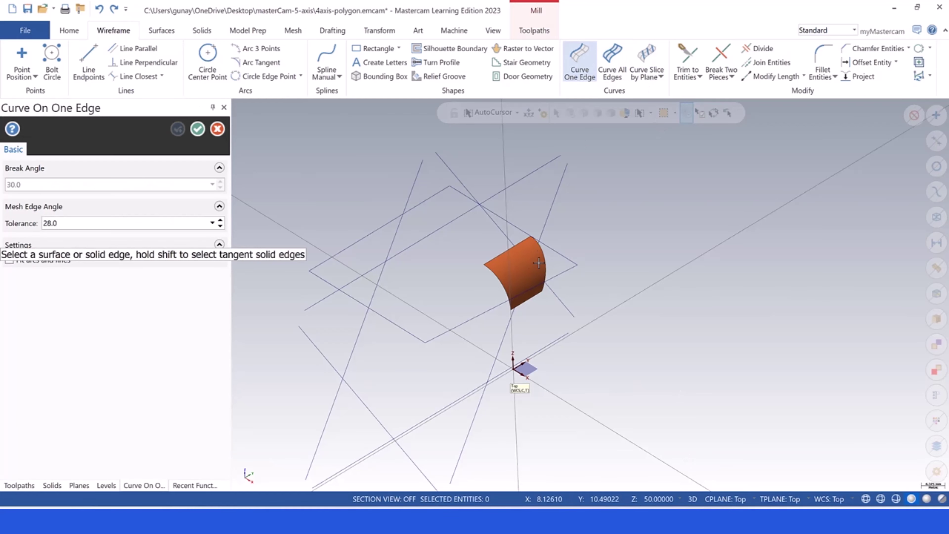
pyautogui.click(486, 292)
pyautogui.click(197, 129)
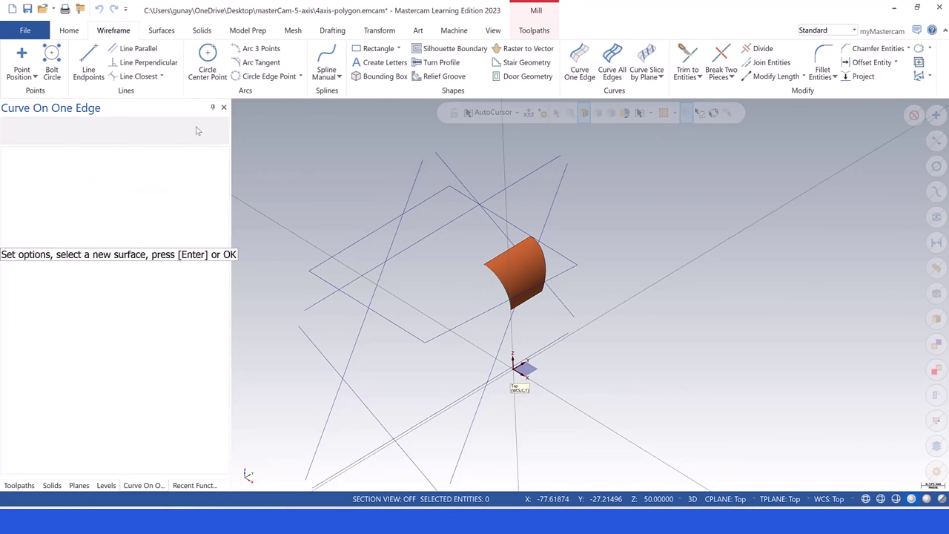
pyautogui.click(496, 270)
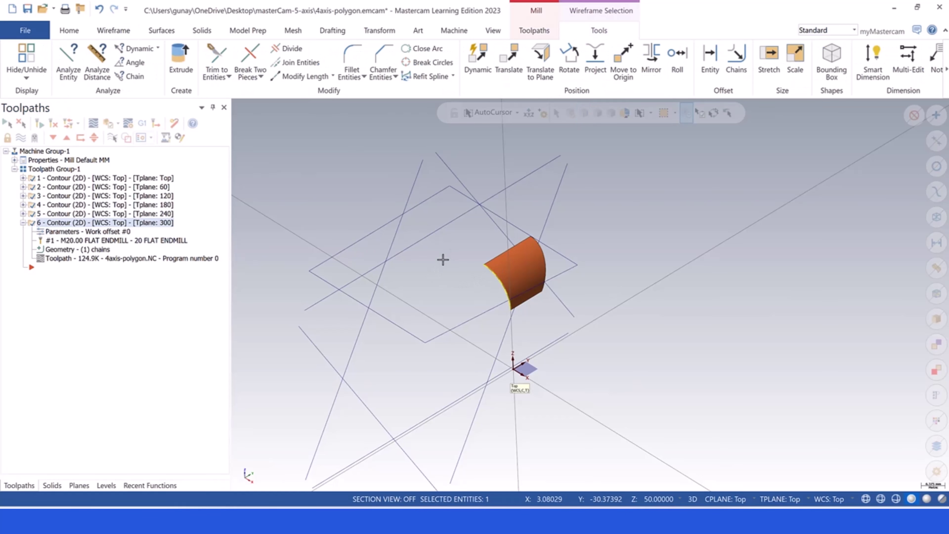
# Delete the trimmed fillet surface, leaving only its edge curve among the wireframe.
pyautogui.scroll(-5, 500, 245)
pyautogui.scroll(2, 507, 284)
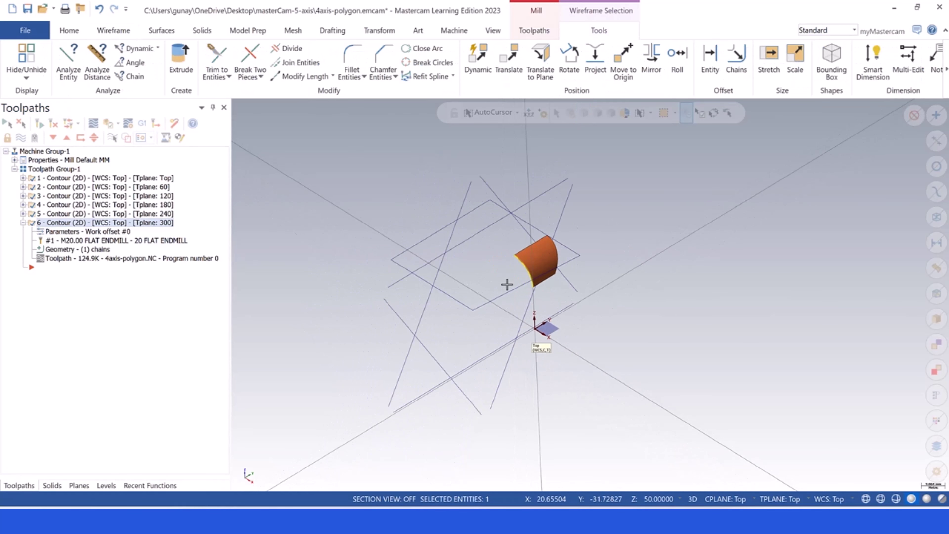
pyautogui.click(557, 258)
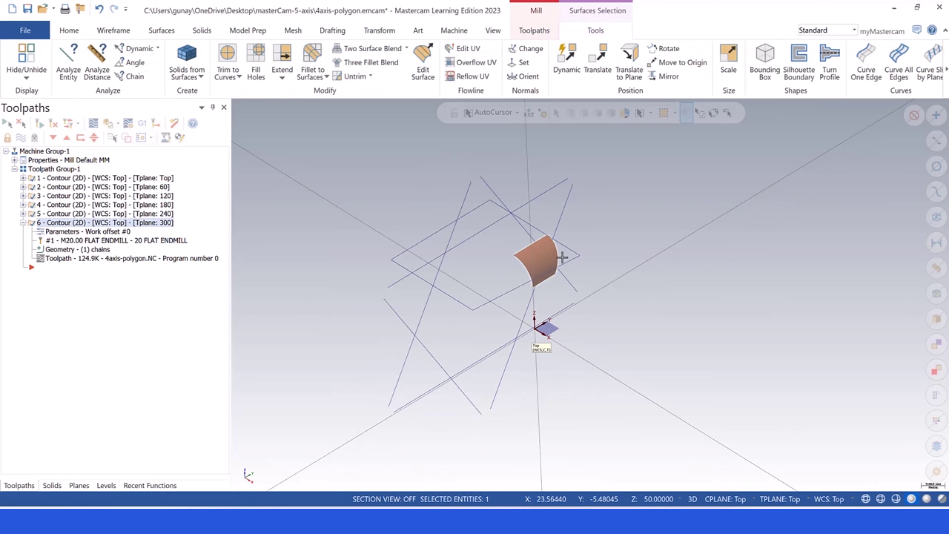
pyautogui.press('Delete')
pyautogui.scroll(2, 523, 280)
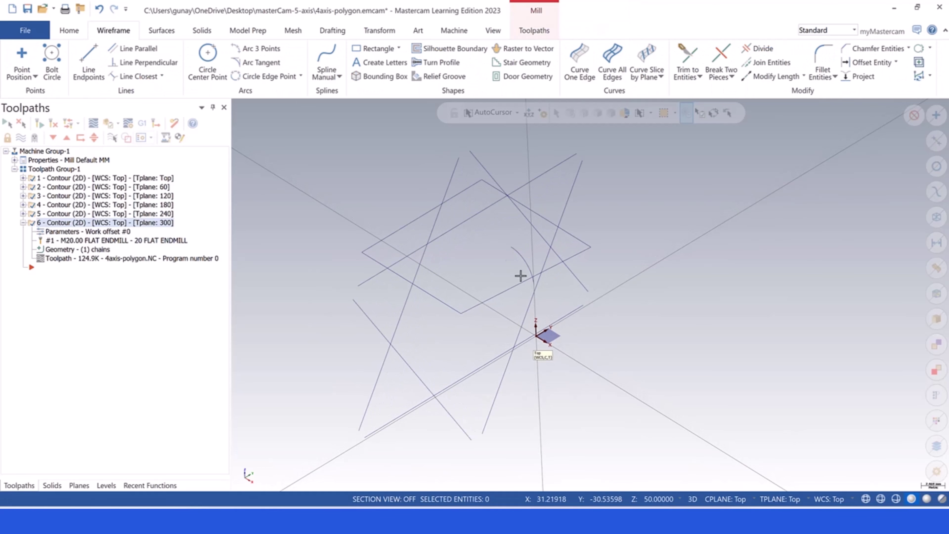
pyautogui.scroll(2, 514, 257)
pyautogui.moveTo(500, 263); pyautogui.dragTo(575, 230, button='middle')
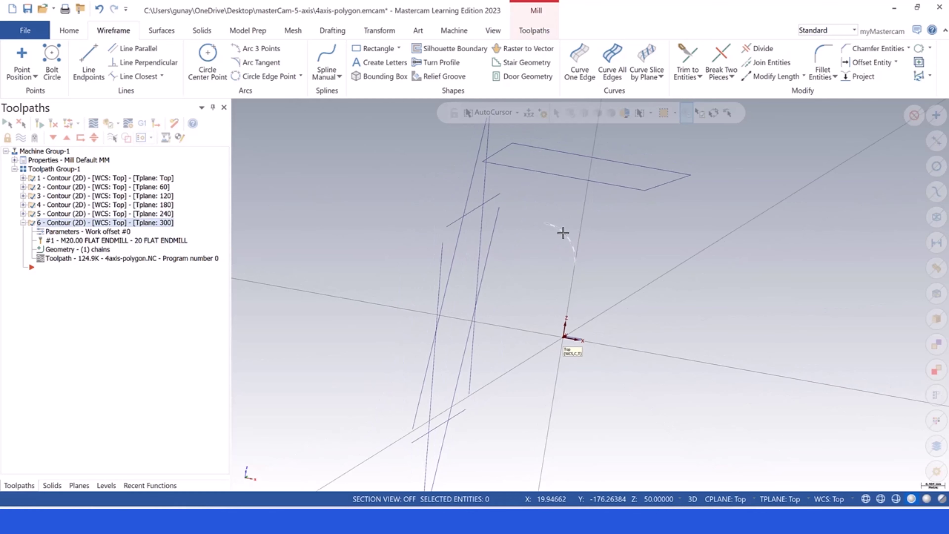
# Make level 2 visible so the hexagonal solid is displayed together with the wireframe.
pyautogui.click(52, 485)
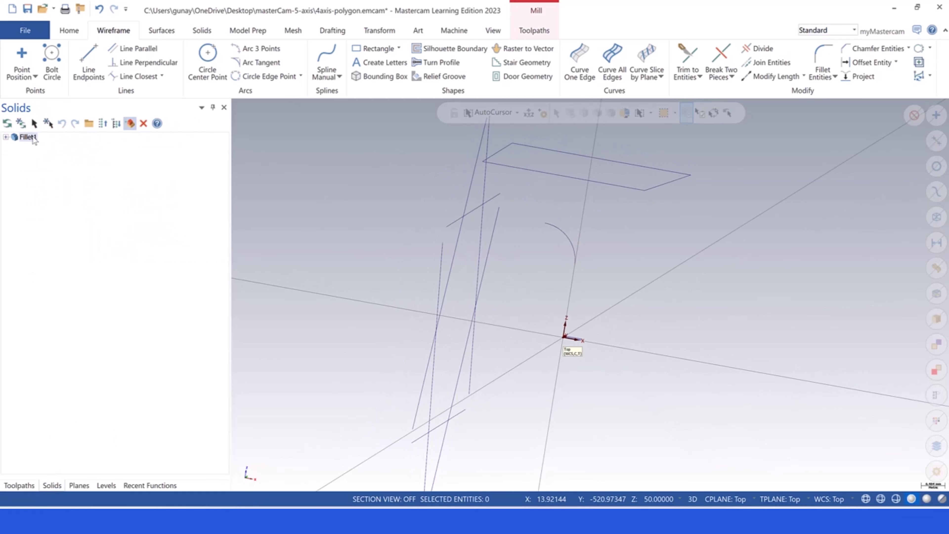
pyautogui.click(106, 485)
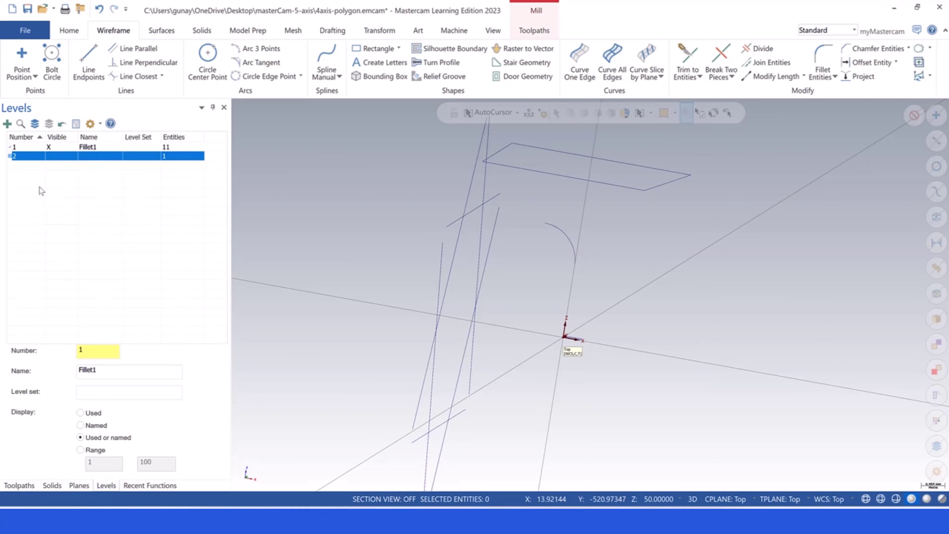
pyautogui.click(55, 159)
pyautogui.moveTo(579, 271)
pyautogui.mouseDown(button='middle')
pyautogui.moveTo(519, 277)
pyautogui.moveTo(583, 314)
pyautogui.mouseUp(button='middle')
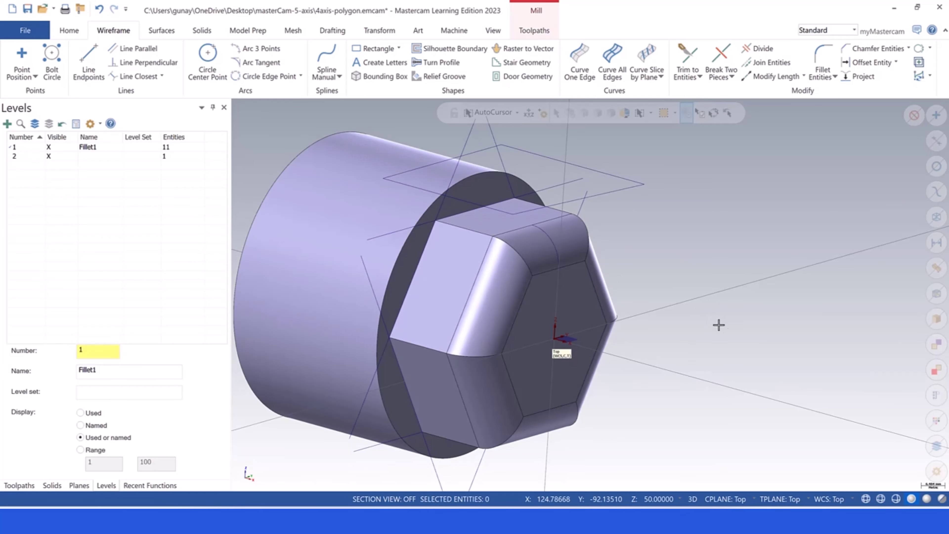
pyautogui.scroll(-2, 718, 324)
pyautogui.scroll(2, 613, 265)
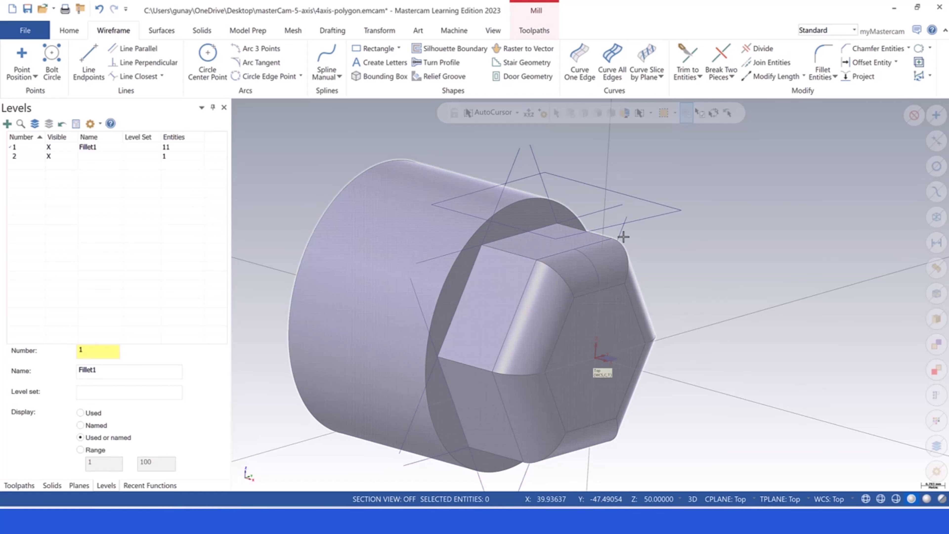
pyautogui.moveTo(623, 234); pyautogui.dragTo(657, 219, button='middle')
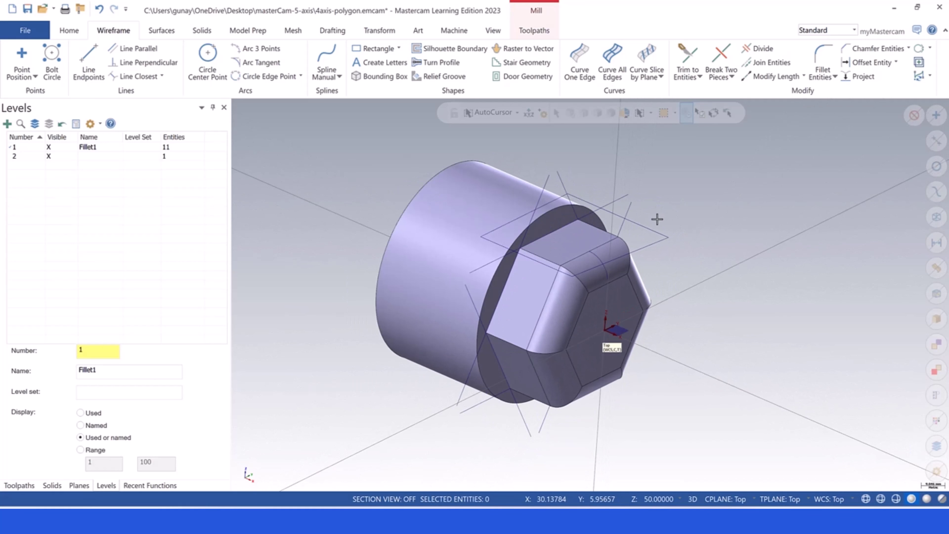
# Set the construction and tool planes to Front and start a surface Draft by length from the fillet edge curve.
pyautogui.click(731, 499)
pyautogui.click(742, 387)
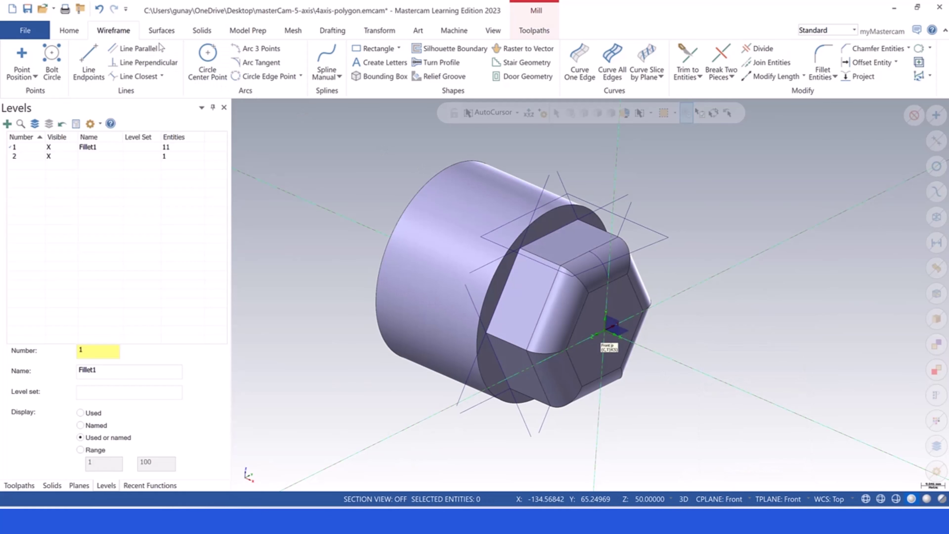
pyautogui.click(162, 32)
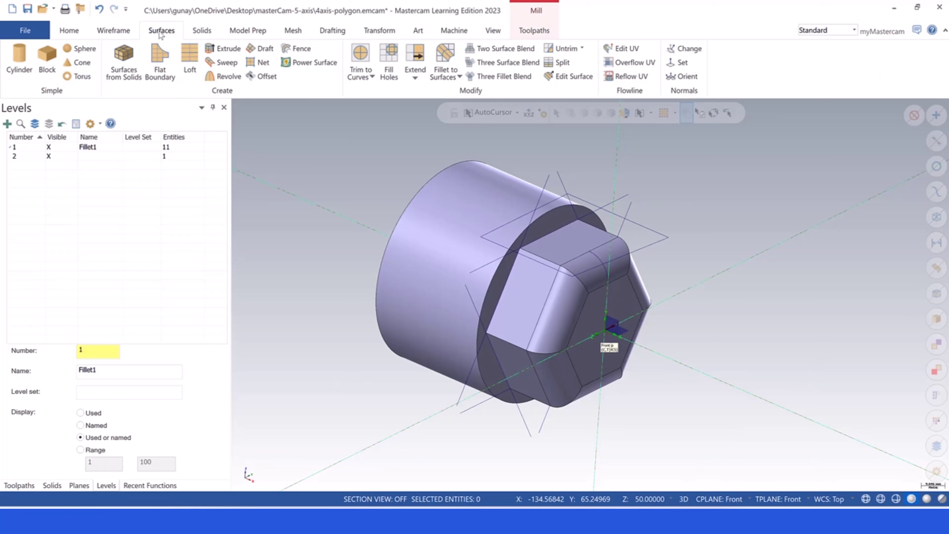
pyautogui.click(261, 49)
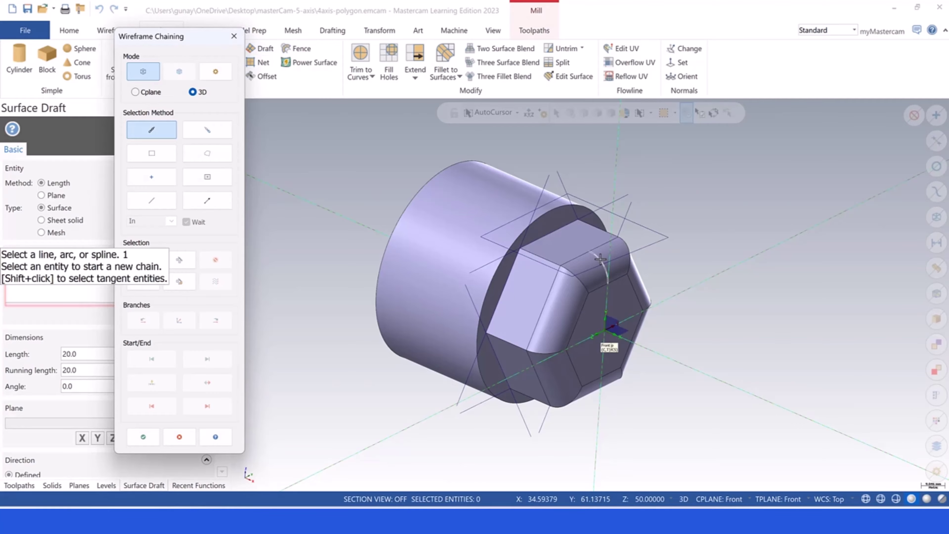
pyautogui.click(601, 262)
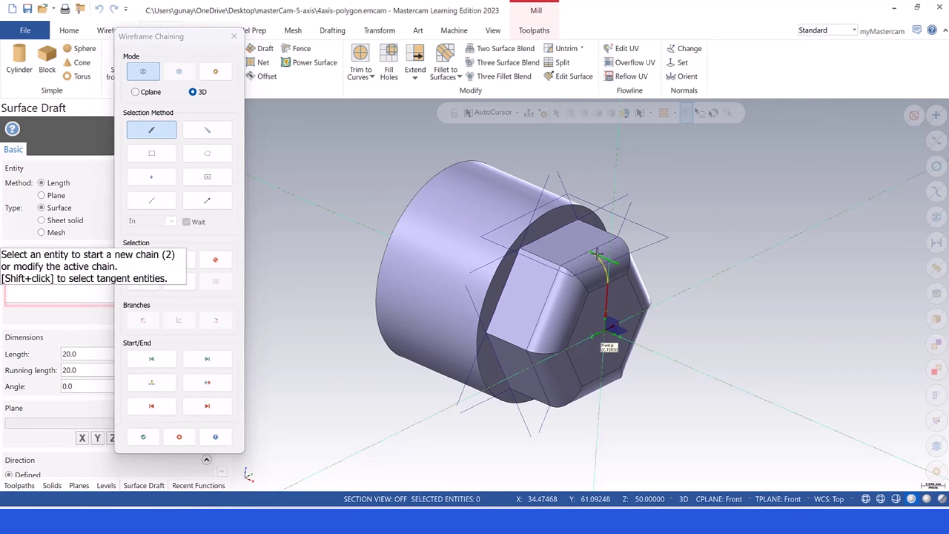
pyautogui.click(137, 444)
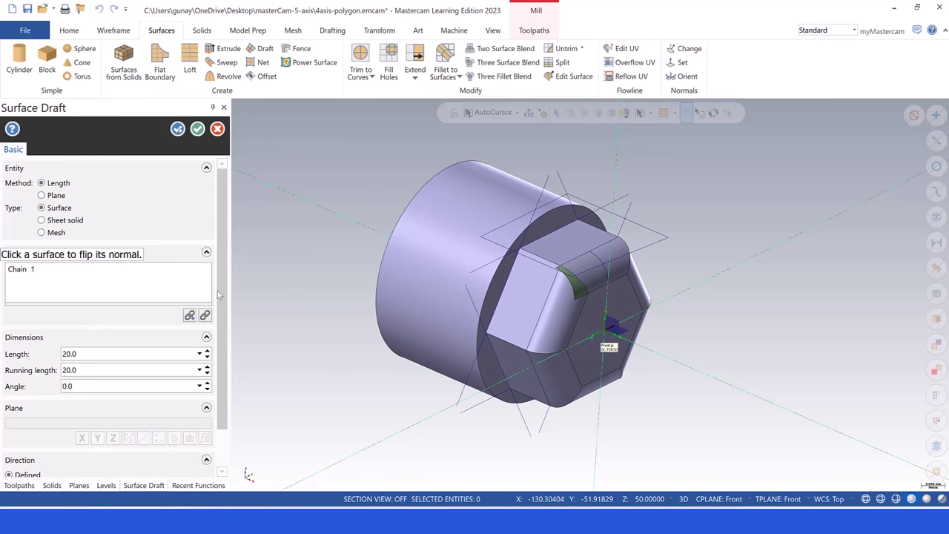
# Set the draft surface's direction to Both and its length to 25.
pyautogui.moveTo(223, 307); pyautogui.dragTo(217, 396)
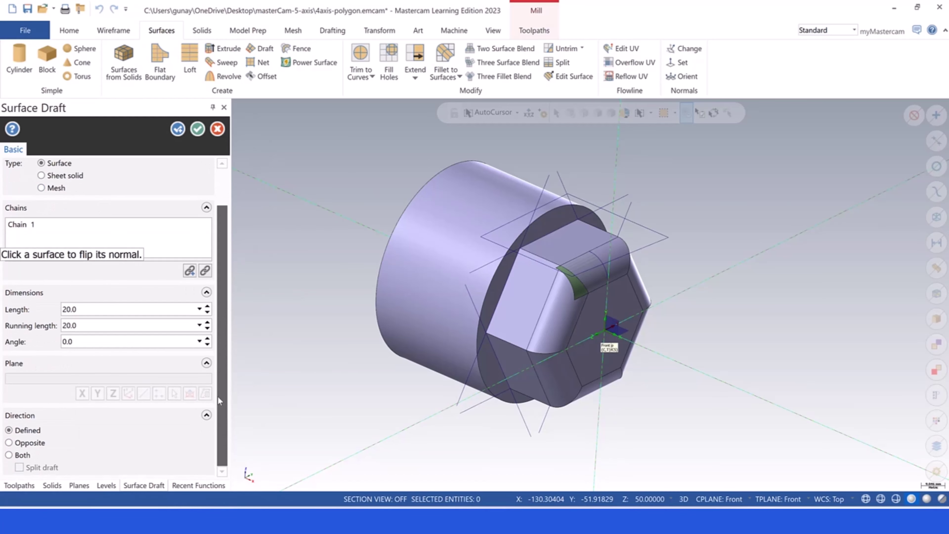
pyautogui.click(9, 455)
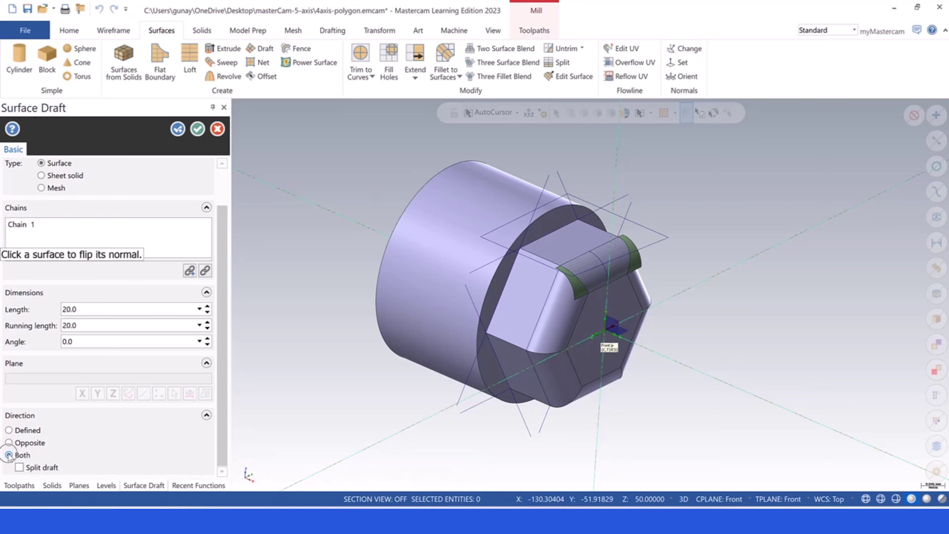
pyautogui.click(85, 313)
pyautogui.write('25')
pyautogui.press('Return')
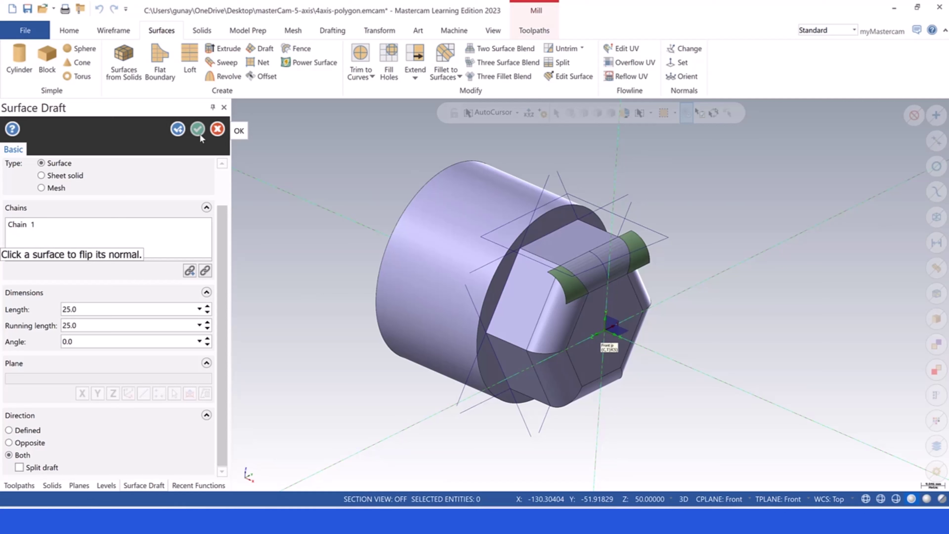
# Set the fillet draft surface's length to 30 in both directions and create the surface.
pyautogui.click(83, 312)
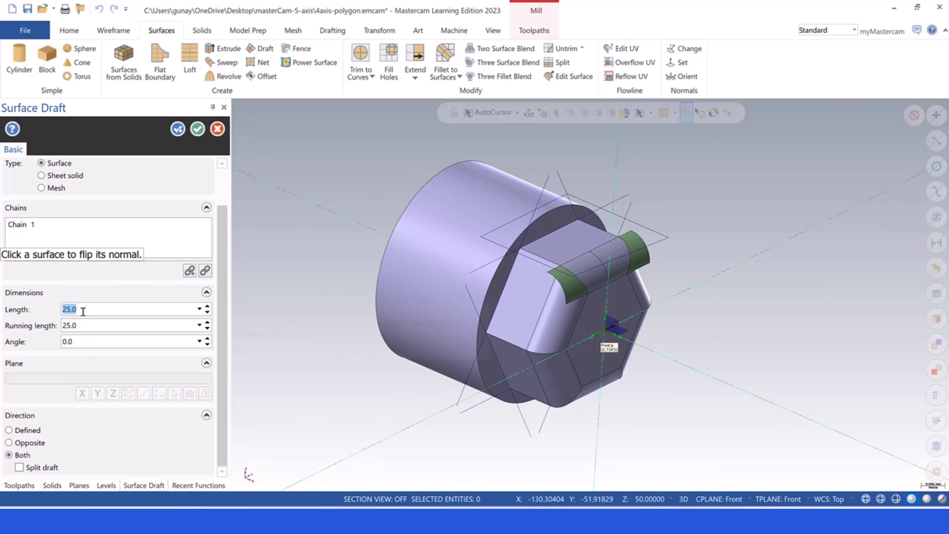
pyautogui.write('30')
pyautogui.press('Return')
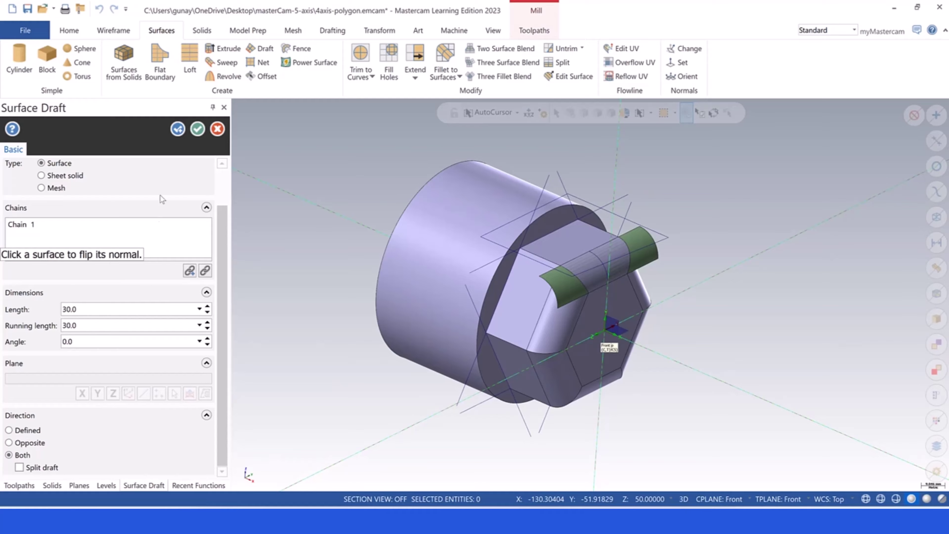
pyautogui.click(197, 129)
pyautogui.scroll(-2, 587, 184)
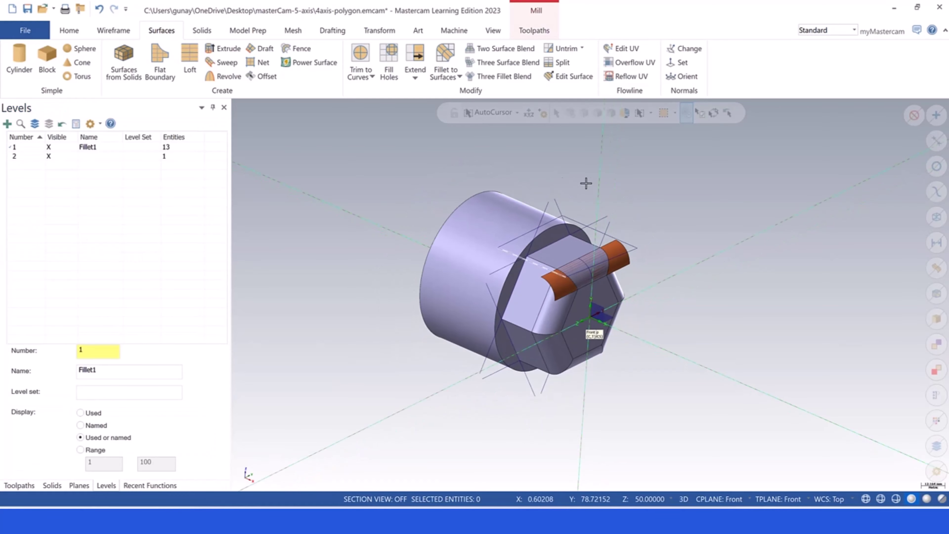
pyautogui.moveTo(601, 257); pyautogui.dragTo(639, 241, button='middle')
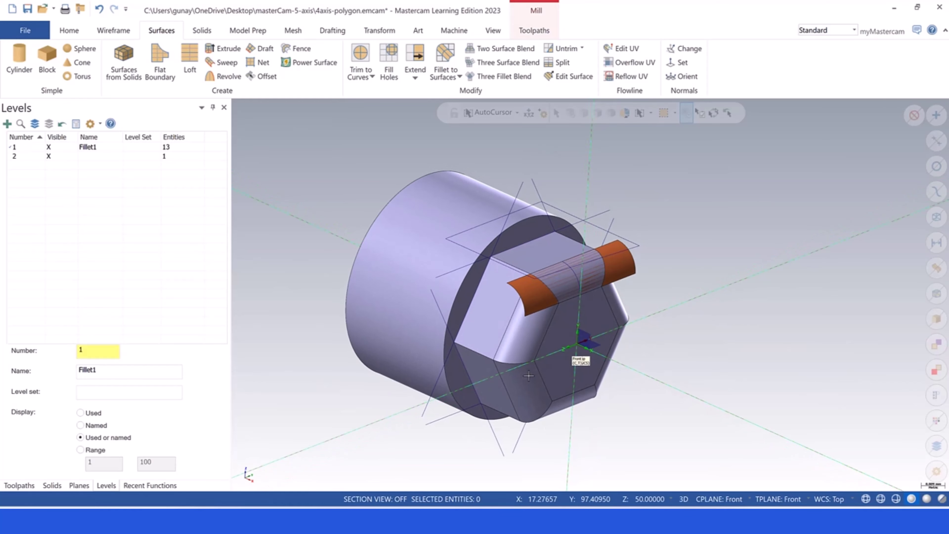
# Set the construction and tool planes to Top and the Z depth to 0.
pyautogui.click(719, 499)
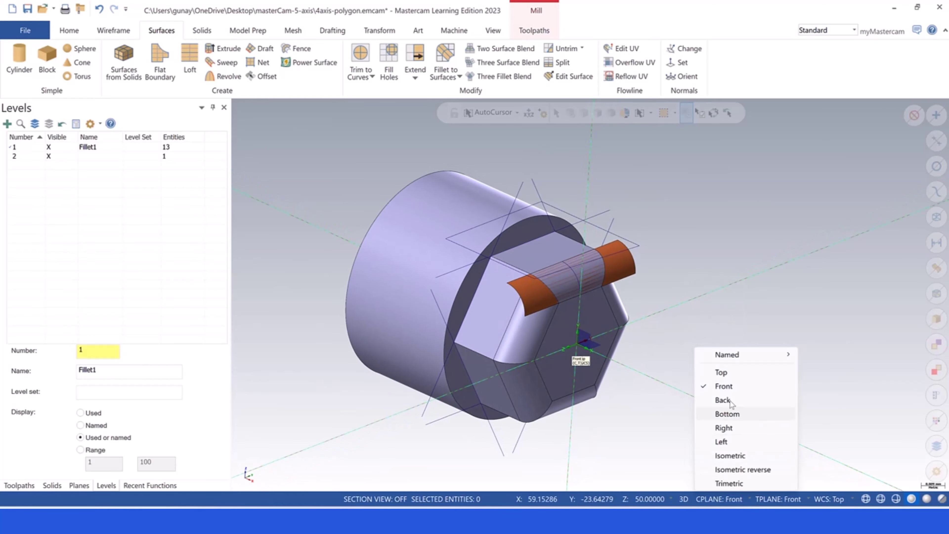
pyautogui.click(721, 372)
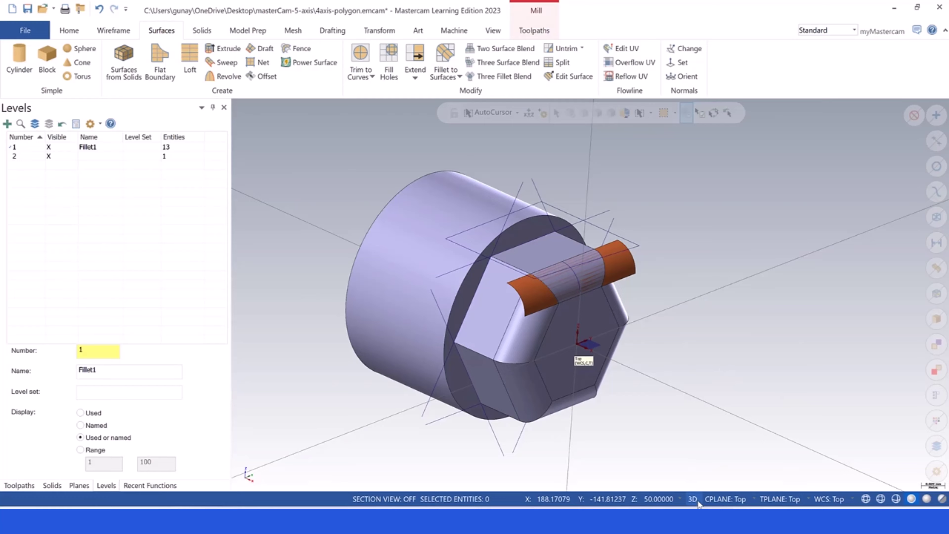
pyautogui.click(659, 501)
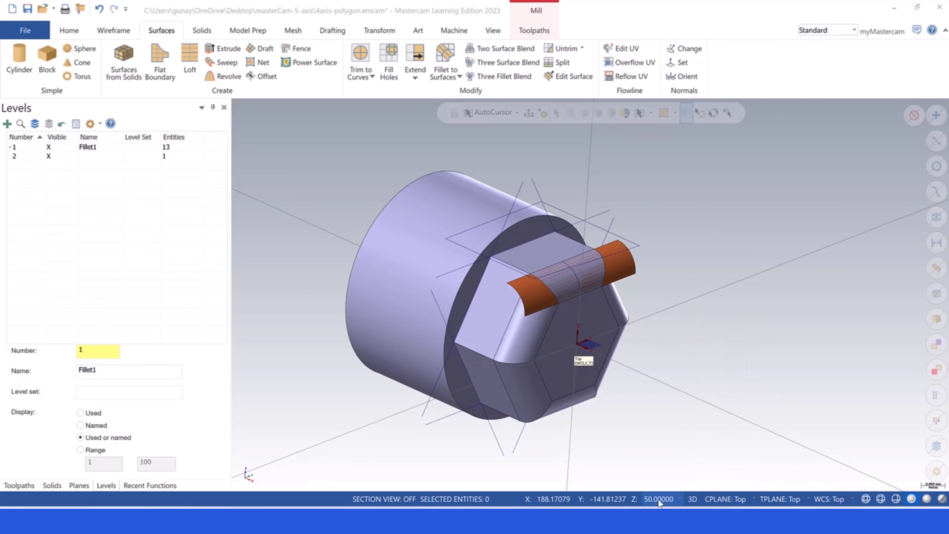
pyautogui.write('0')
pyautogui.press('Return')
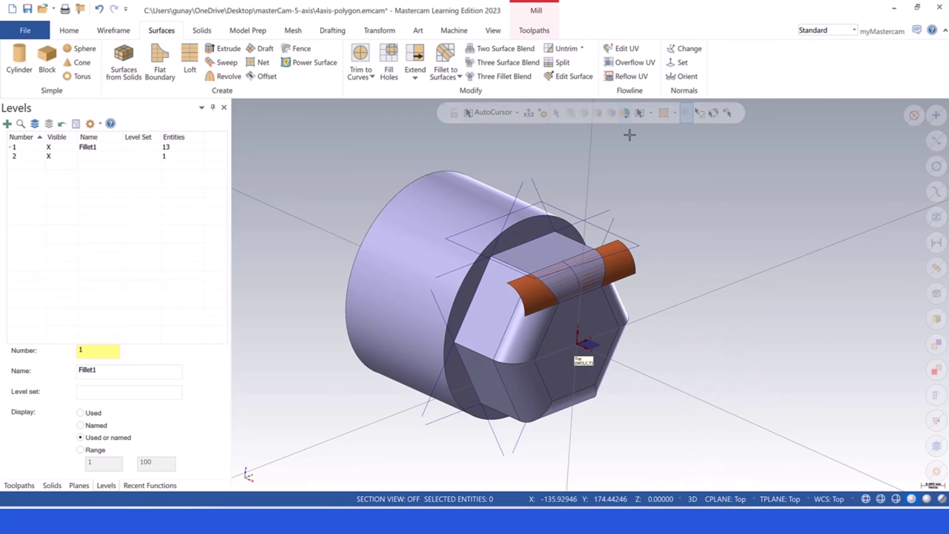
# Extract edge curves along the lower front edge of both halves of the rebuilt fillet surface with Curve One Edge.
pyautogui.moveTo(621, 187); pyautogui.dragTo(624, 159, button='middle')
pyautogui.scroll(4, 467, 268)
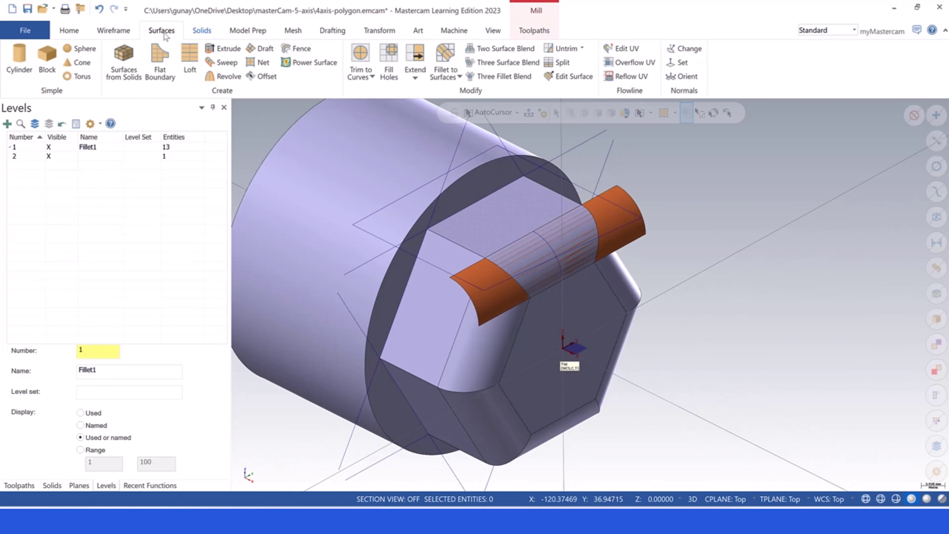
pyautogui.click(112, 30)
pyautogui.click(580, 62)
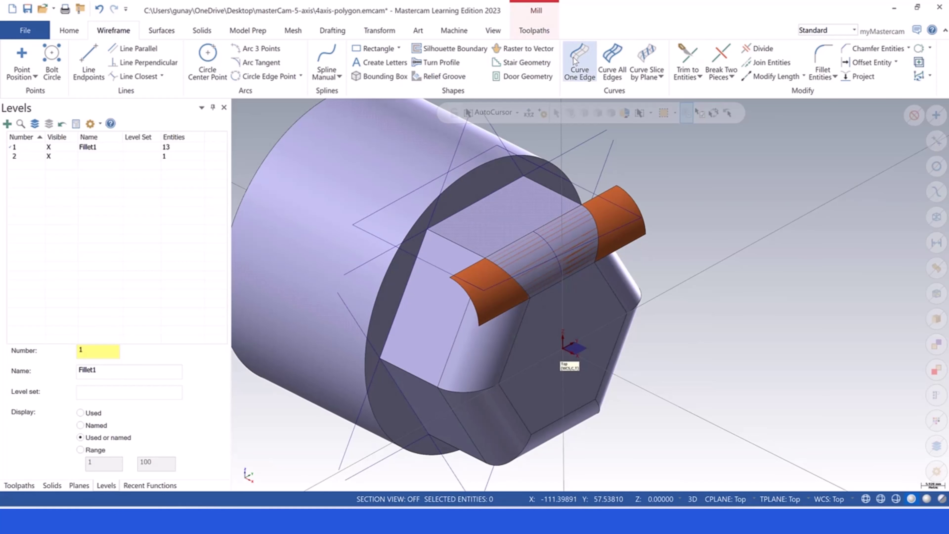
pyautogui.click(485, 290)
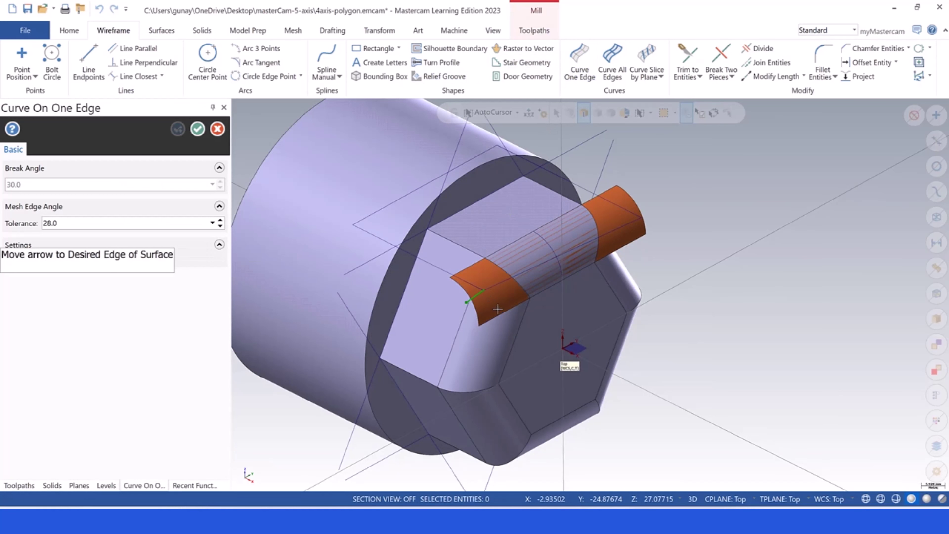
pyautogui.click(516, 355)
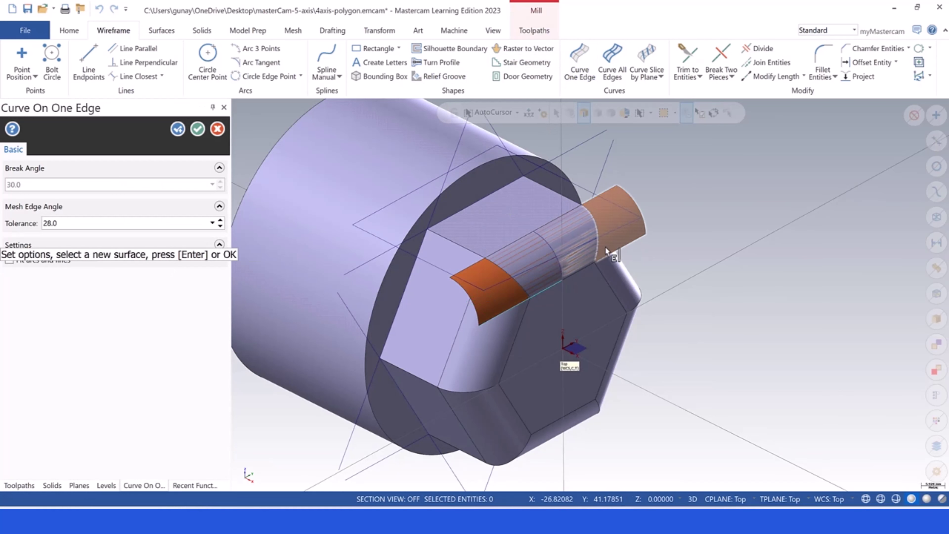
pyautogui.click(619, 243)
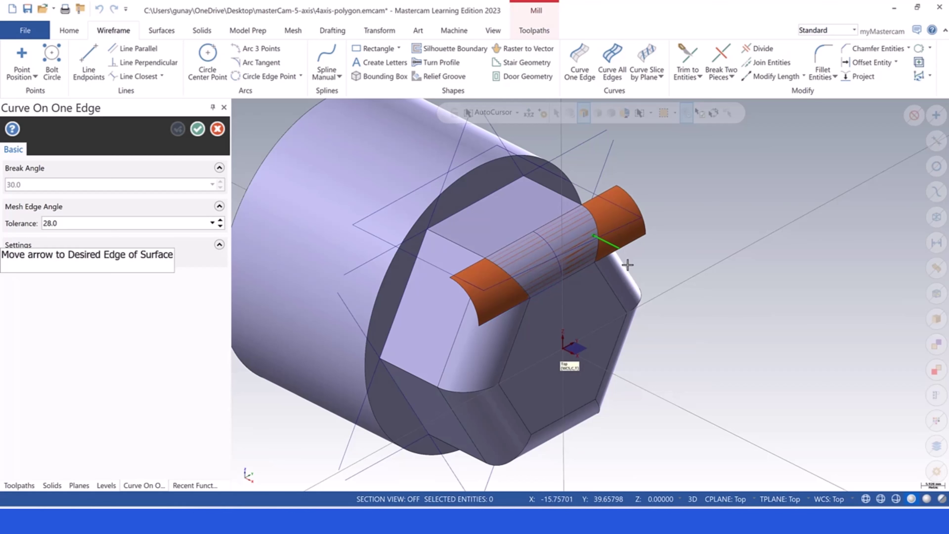
pyautogui.click(625, 258)
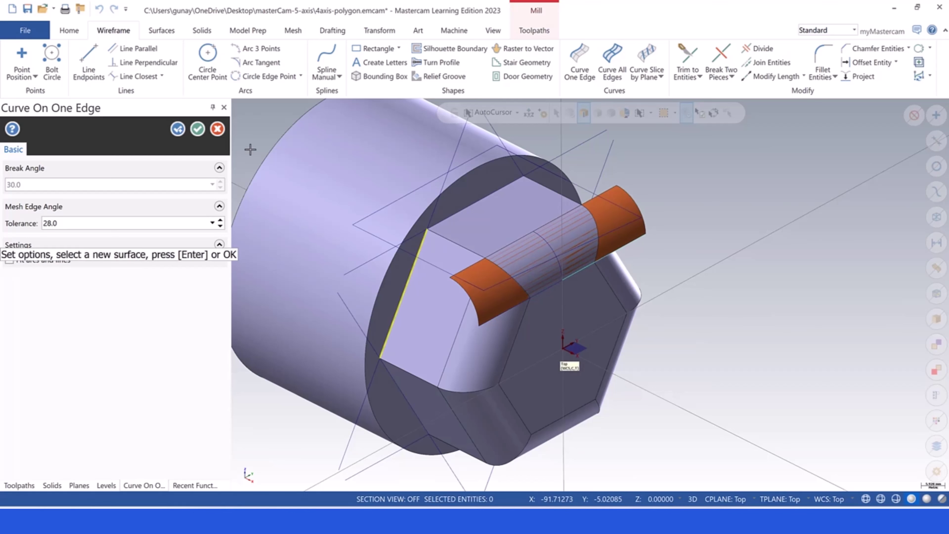
pyautogui.click(197, 129)
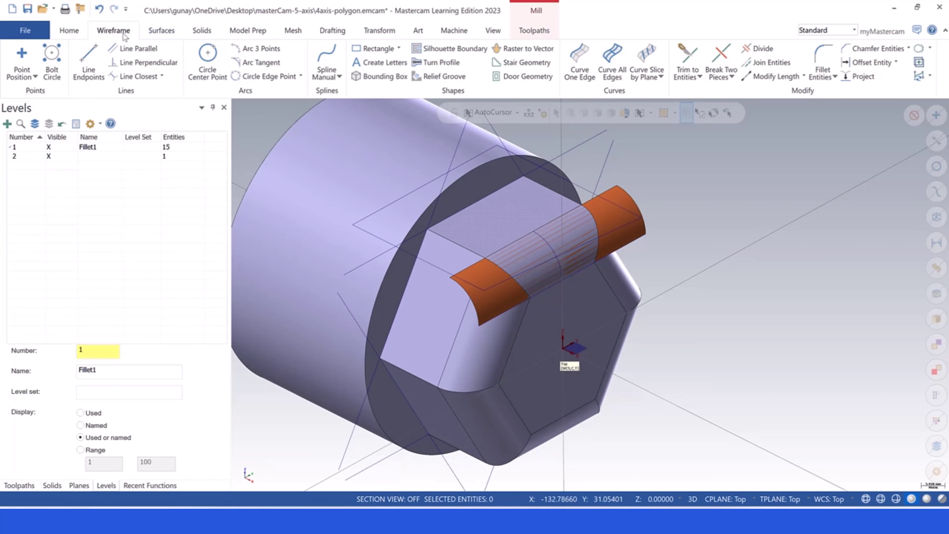
# Start a surface Draft by length, partially chaining the two lower edge curves from the first to the last.
pyautogui.click(164, 31)
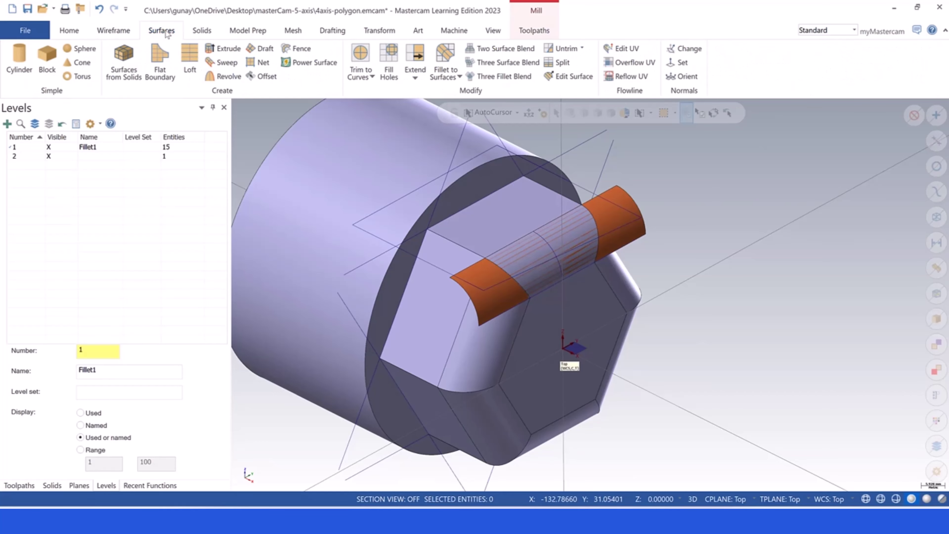
pyautogui.click(257, 53)
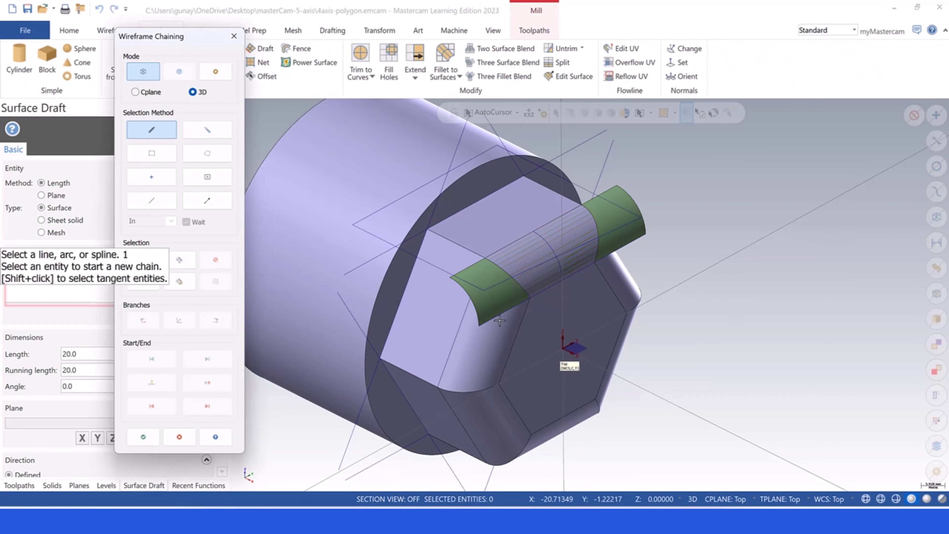
pyautogui.click(209, 201)
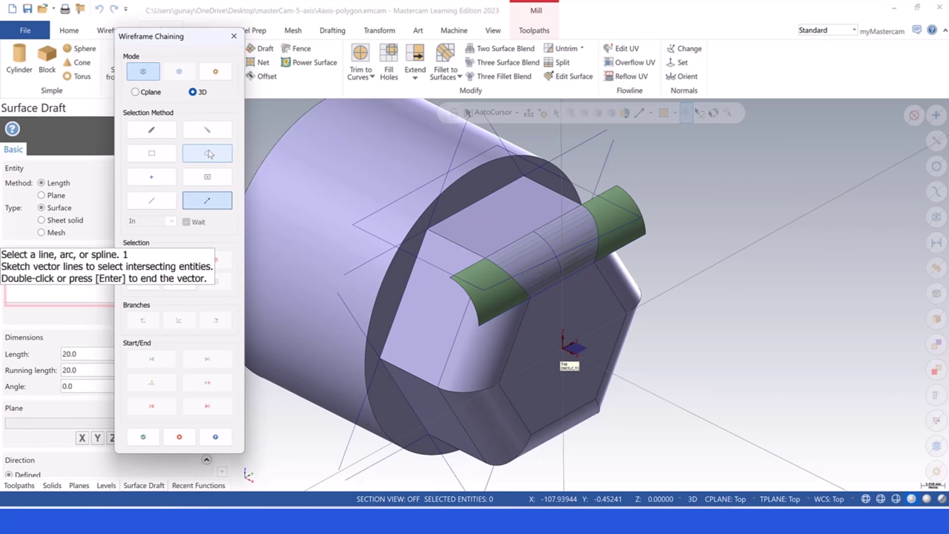
pyautogui.click(208, 131)
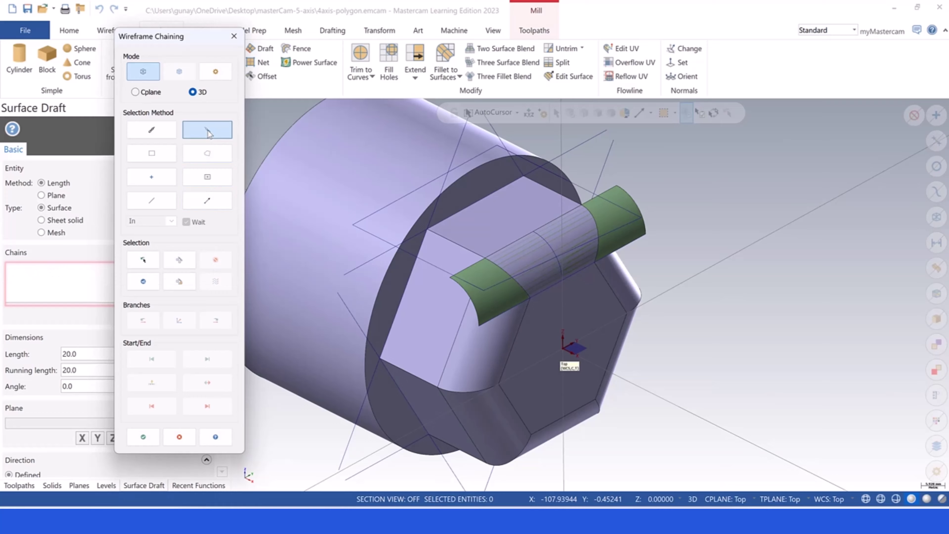
pyautogui.click(506, 311)
pyautogui.click(625, 247)
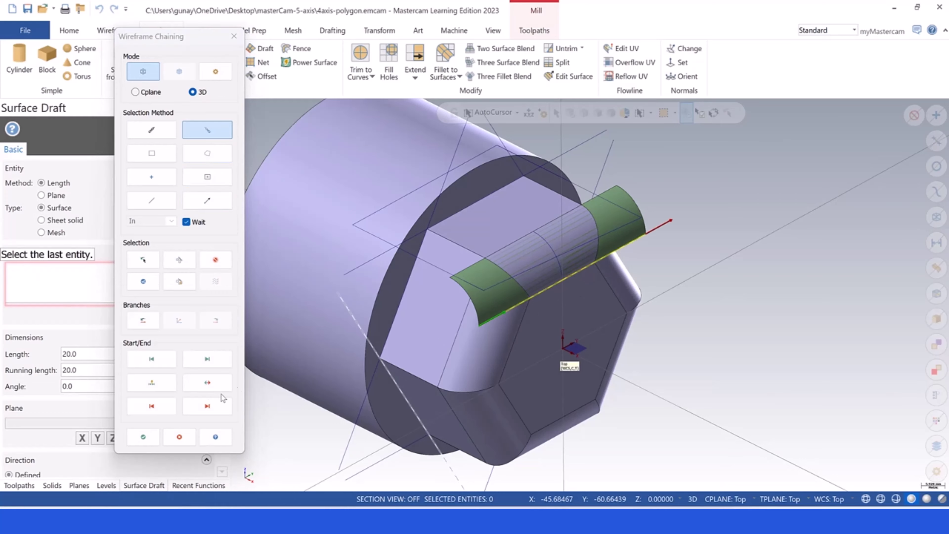
pyautogui.click(143, 437)
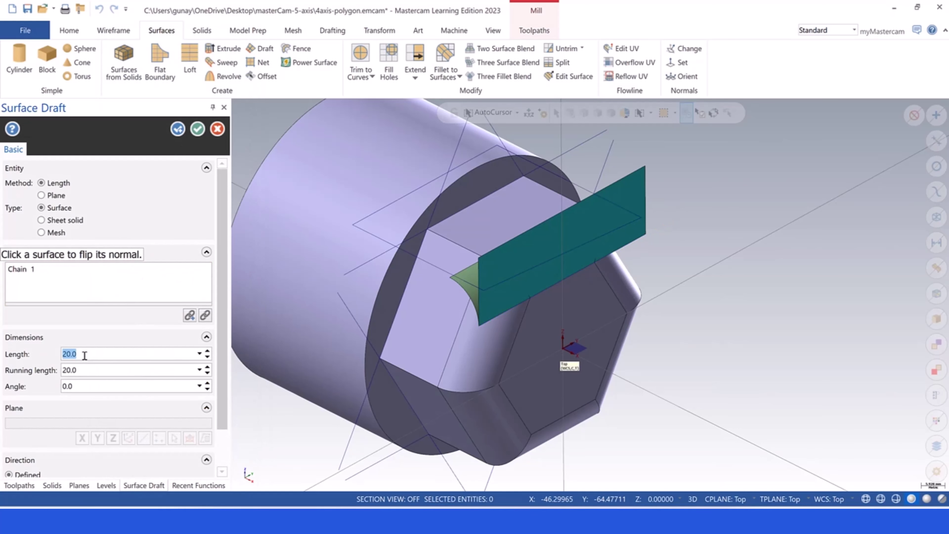
# Set the draft direction to Opposite and the length to 6, and create the flat surface below the fillet.
pyautogui.write('8')
pyautogui.press('Return')
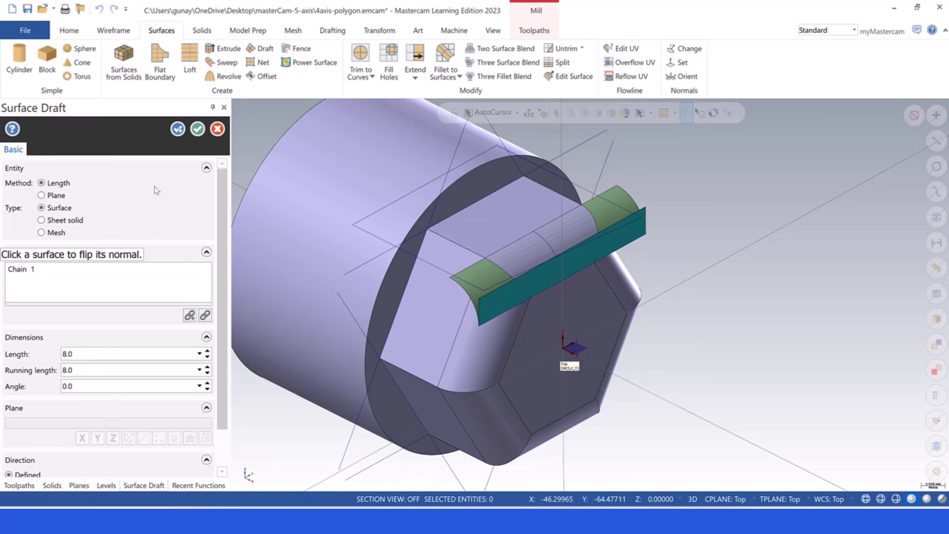
pyautogui.scroll(-2, 220, 294)
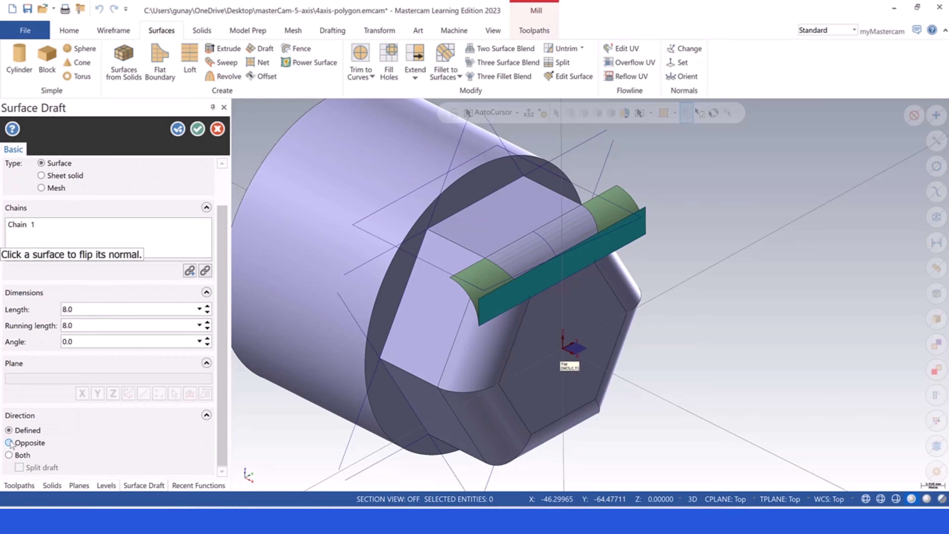
pyautogui.click(9, 442)
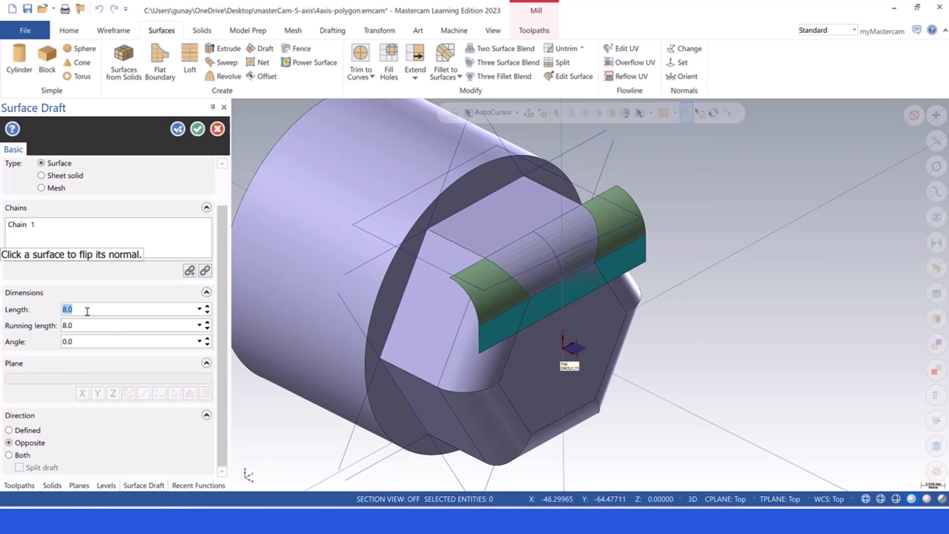
pyautogui.write('6')
pyautogui.press('Return')
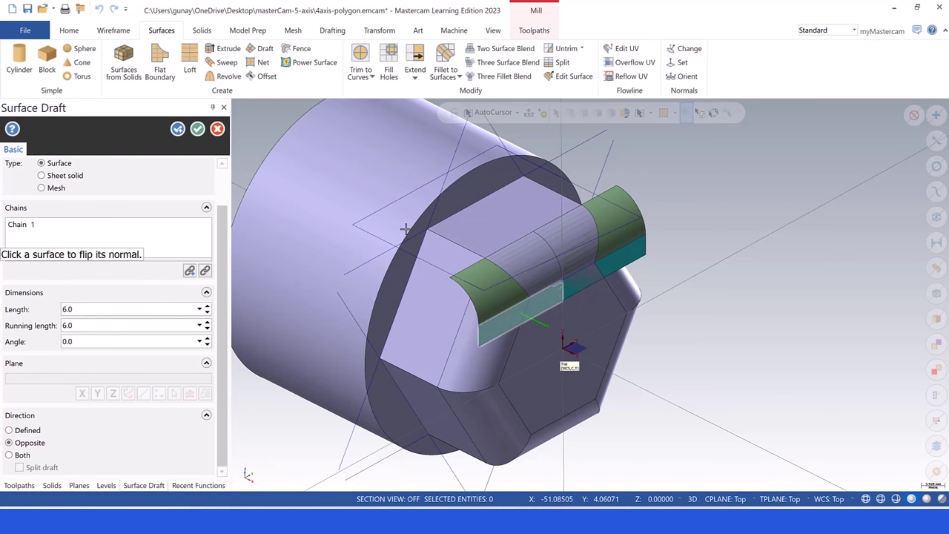
pyautogui.click(198, 129)
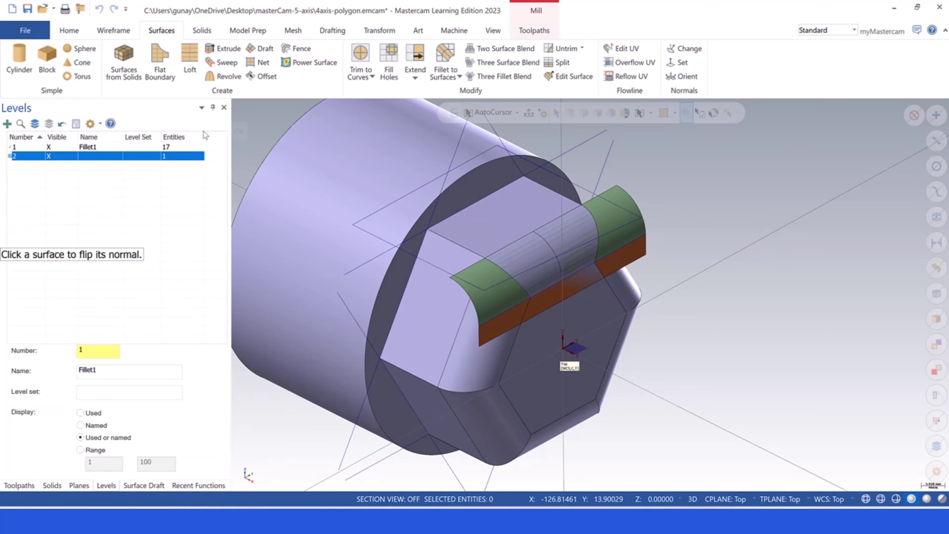
# Set the construction and tool planes to Right.
pyautogui.scroll(-1, 648, 249)
pyautogui.scroll(1, 648, 248)
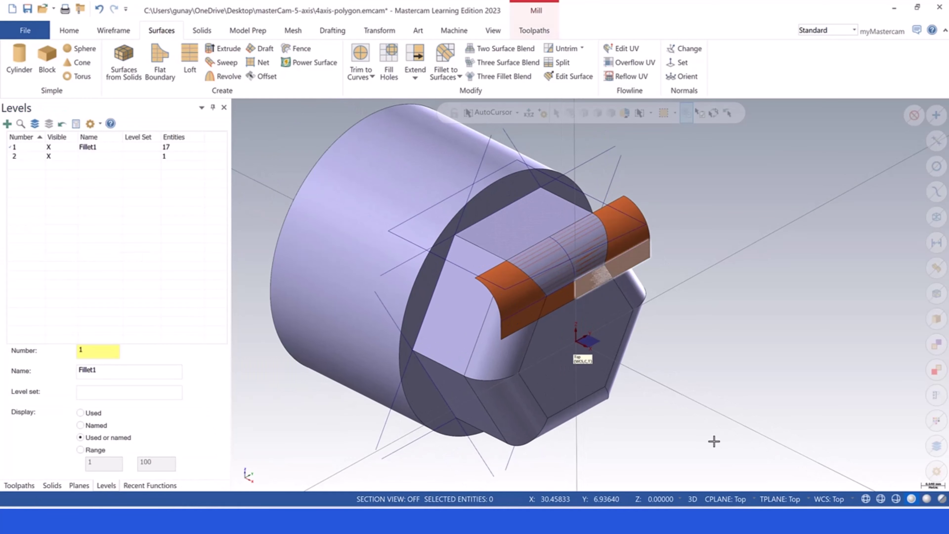
pyautogui.click(723, 499)
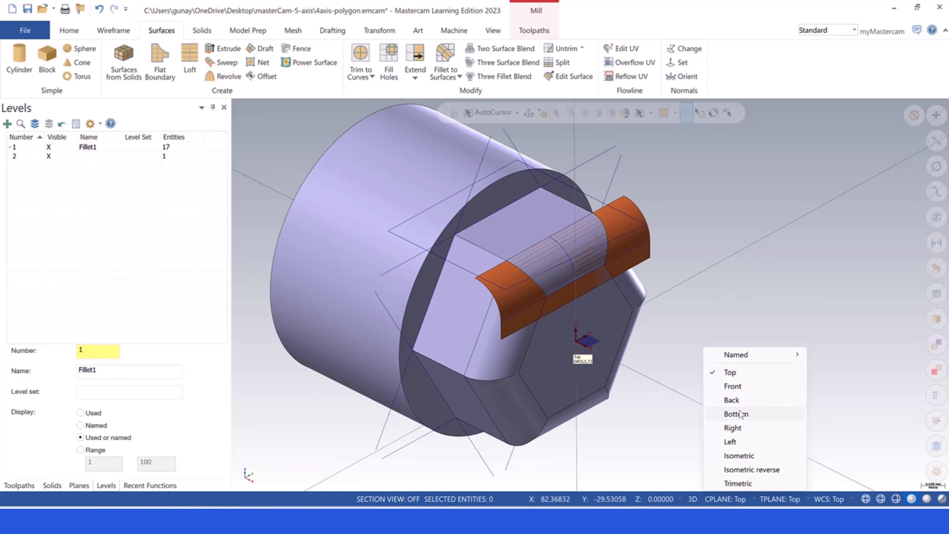
pyautogui.click(732, 428)
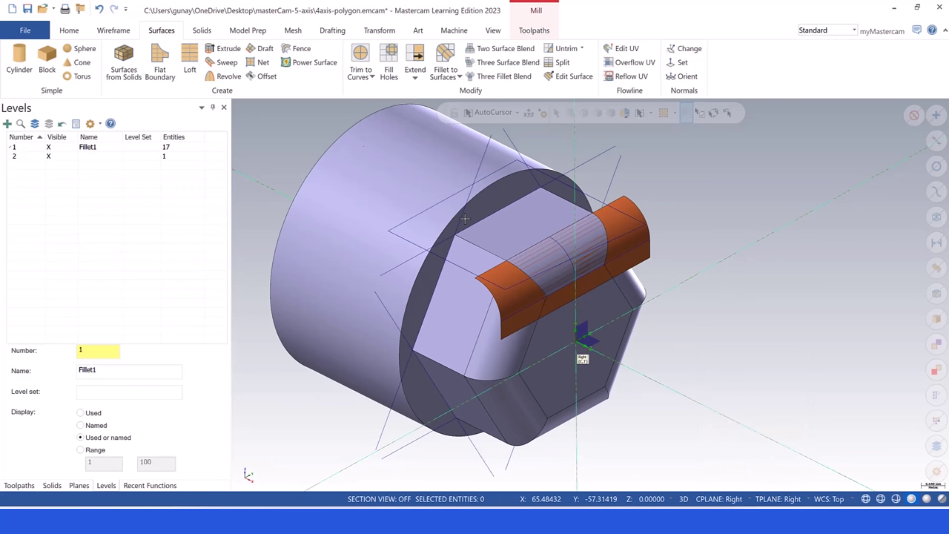
# Extract edge curves along the bottom edge of both halves of the flat draft surface with Curve One Edge.
pyautogui.click(120, 31)
pyautogui.click(585, 56)
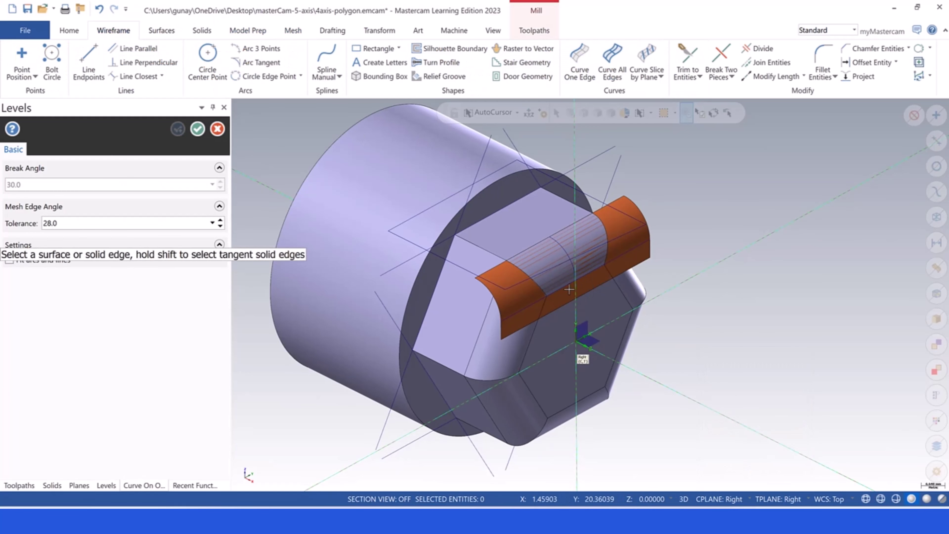
pyautogui.click(534, 319)
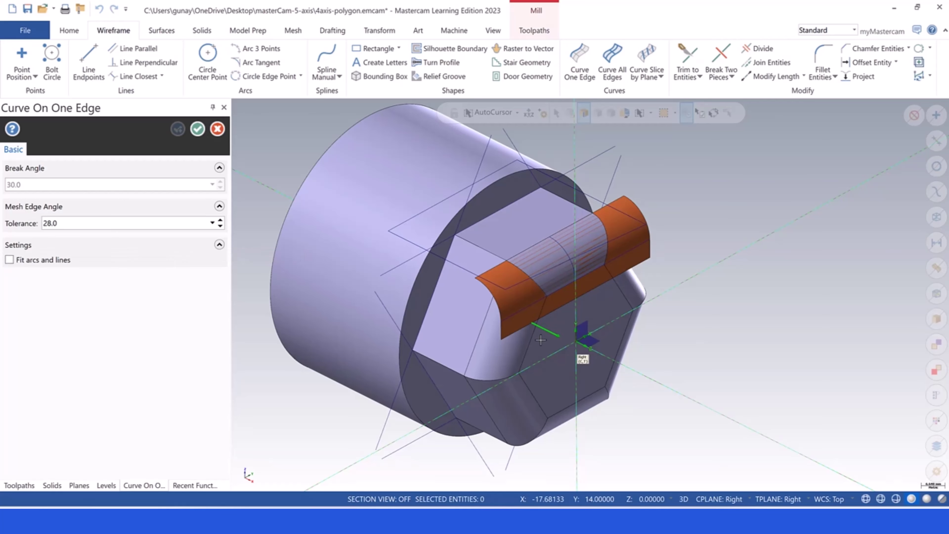
pyautogui.click(541, 339)
pyautogui.click(635, 280)
pyautogui.click(630, 292)
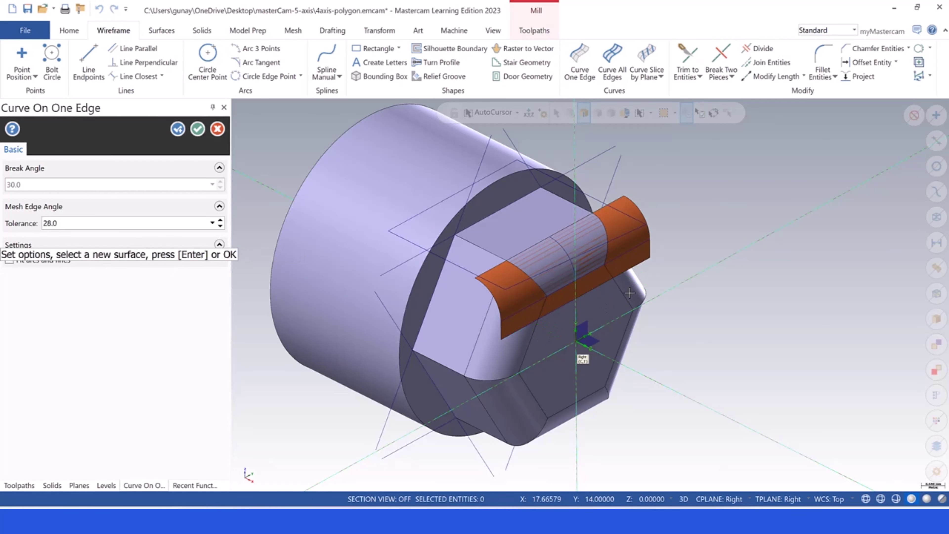
pyautogui.click(198, 129)
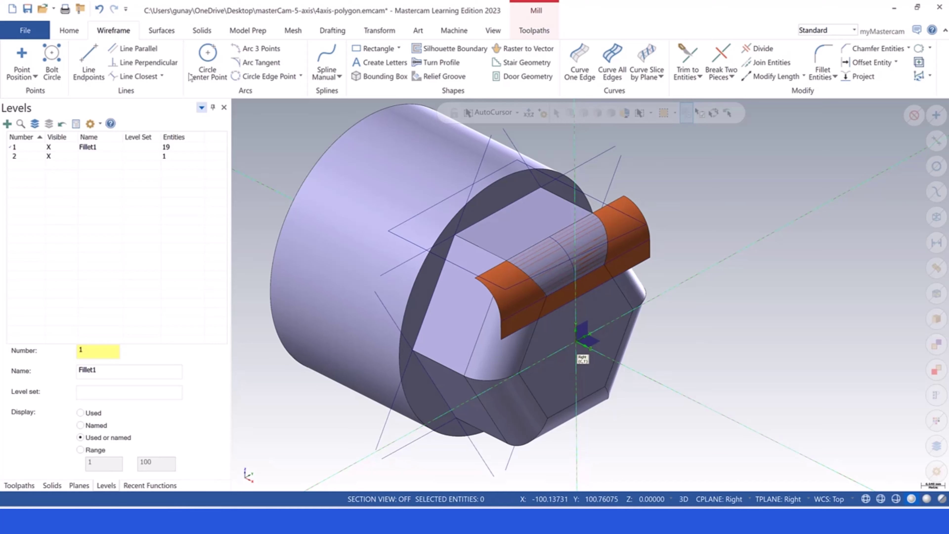
# Create a surface Draft with a length of 5.1 from the chained curves along the flat draft surface's bottom edge.
pyautogui.click(159, 32)
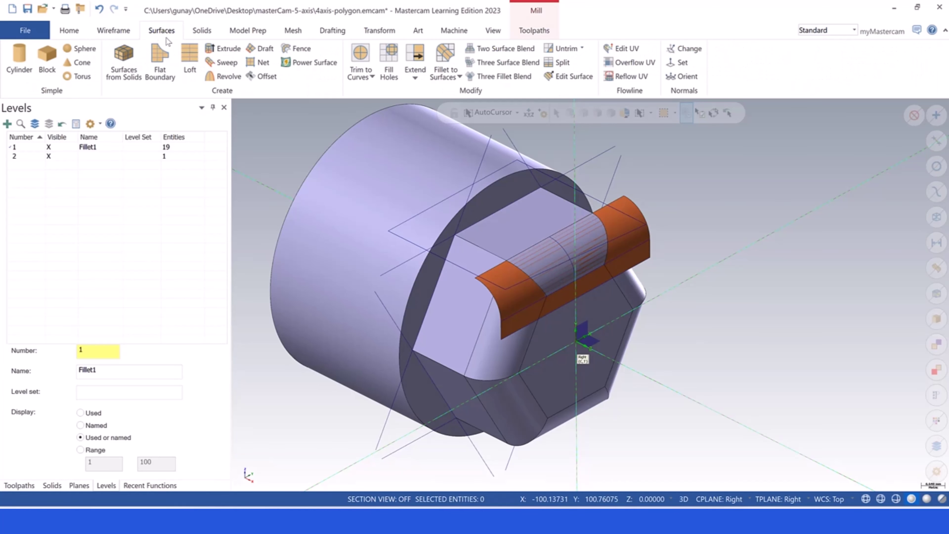
pyautogui.click(260, 48)
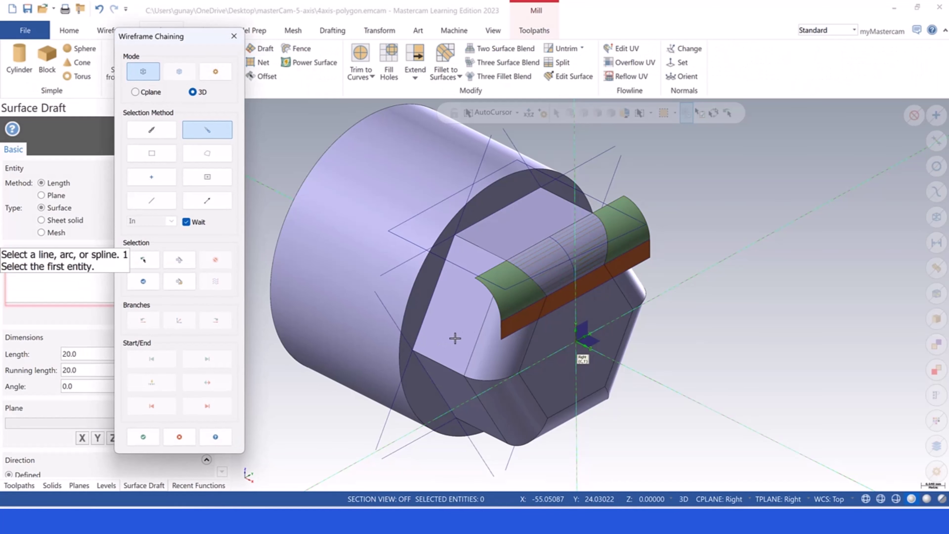
pyautogui.click(521, 328)
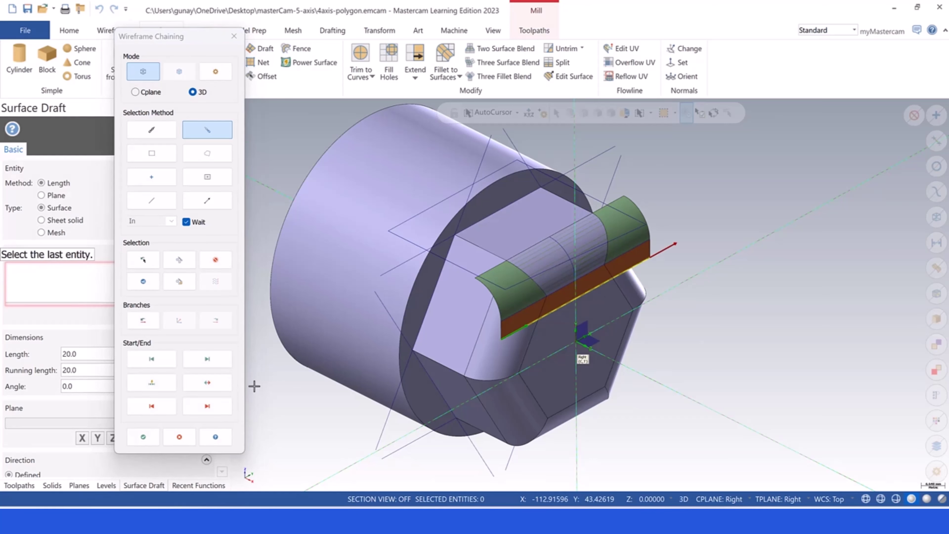
pyautogui.click(143, 436)
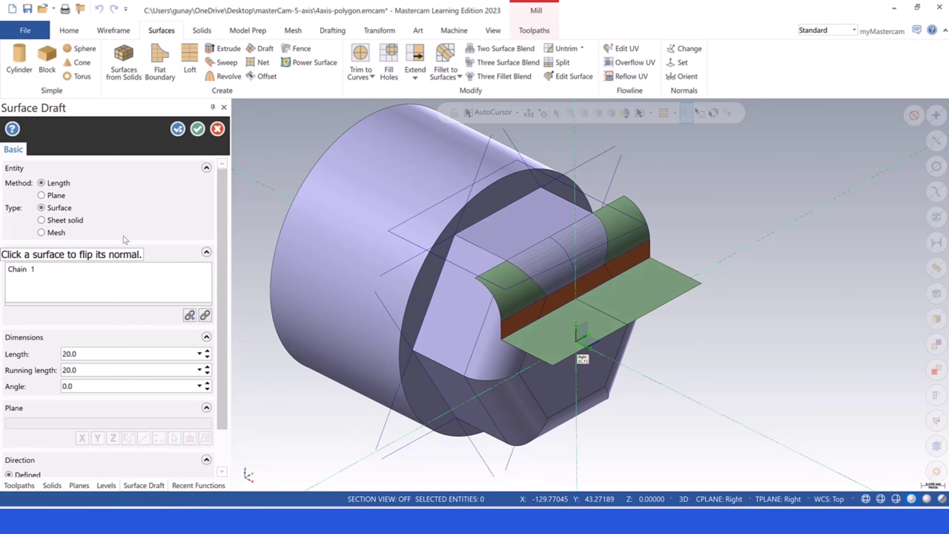
pyautogui.click(87, 355)
pyautogui.write('5')
pyautogui.press('Return')
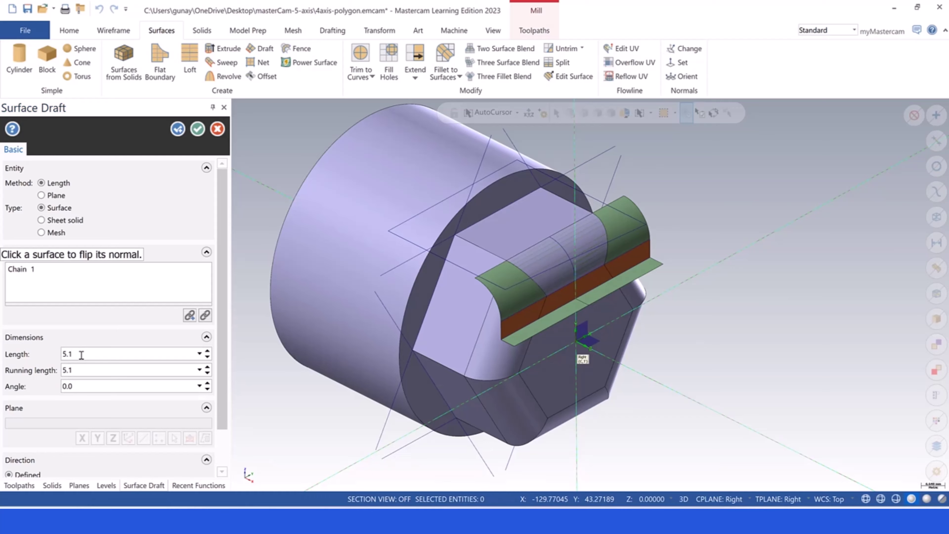
pyautogui.click(200, 132)
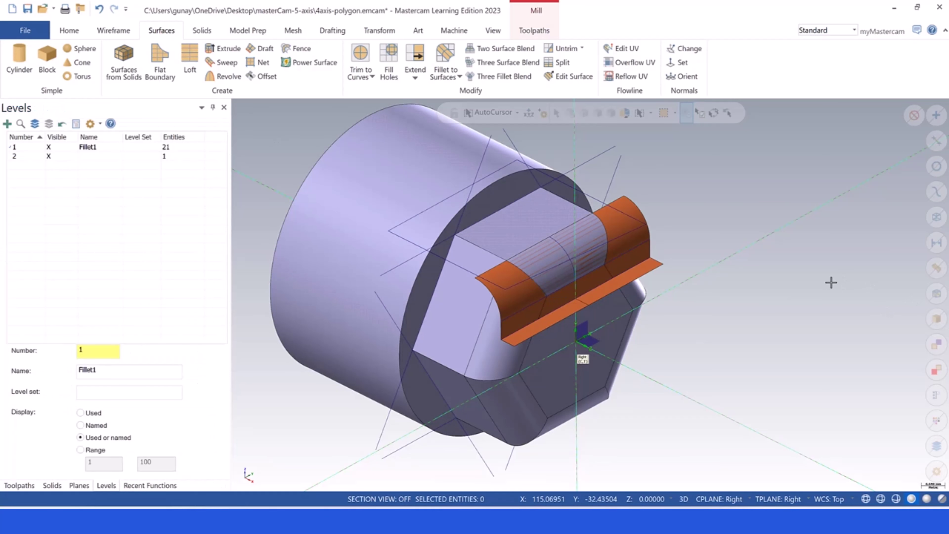
# Set the construction and tool planes to Top, switch to 2D mode and set the Z depth to 60.
pyautogui.scroll(-2, 779, 235)
pyautogui.scroll(1, 724, 228)
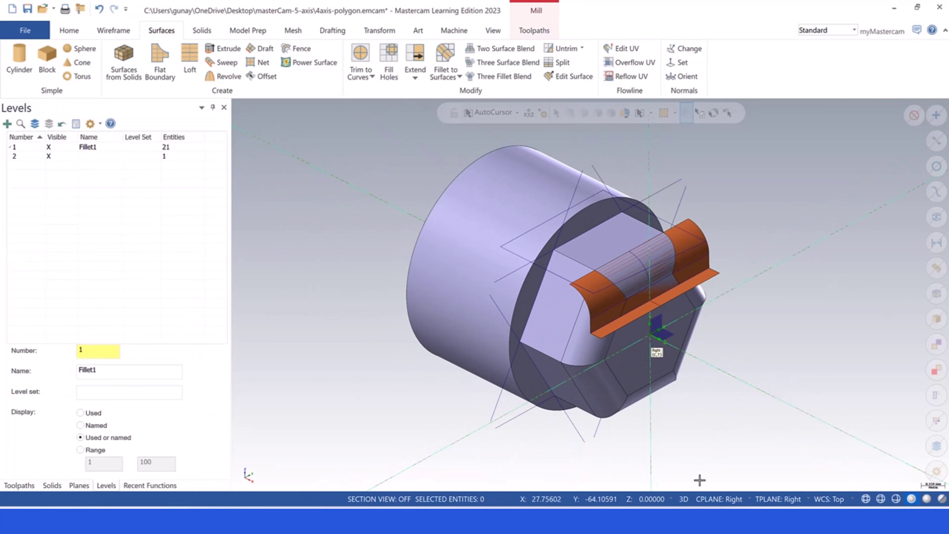
pyautogui.click(719, 499)
pyautogui.click(721, 372)
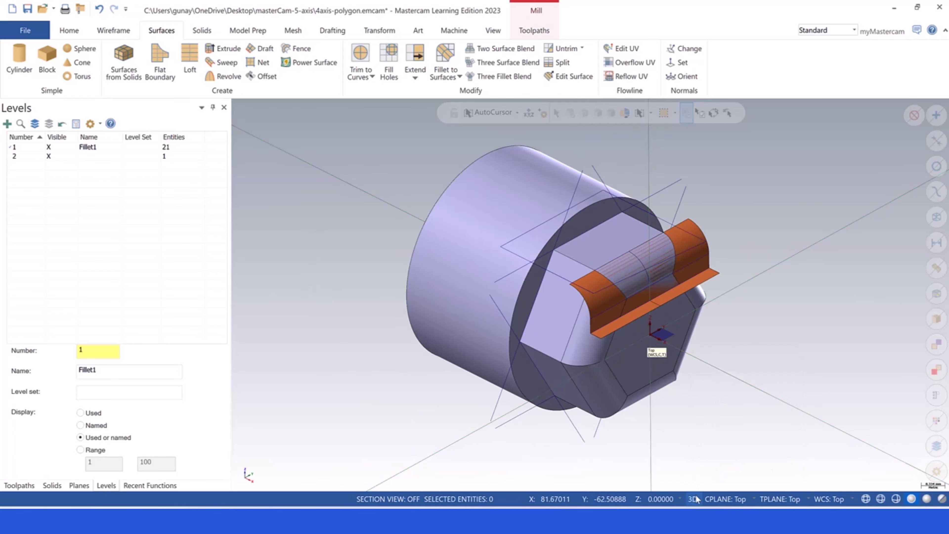
pyautogui.click(660, 499)
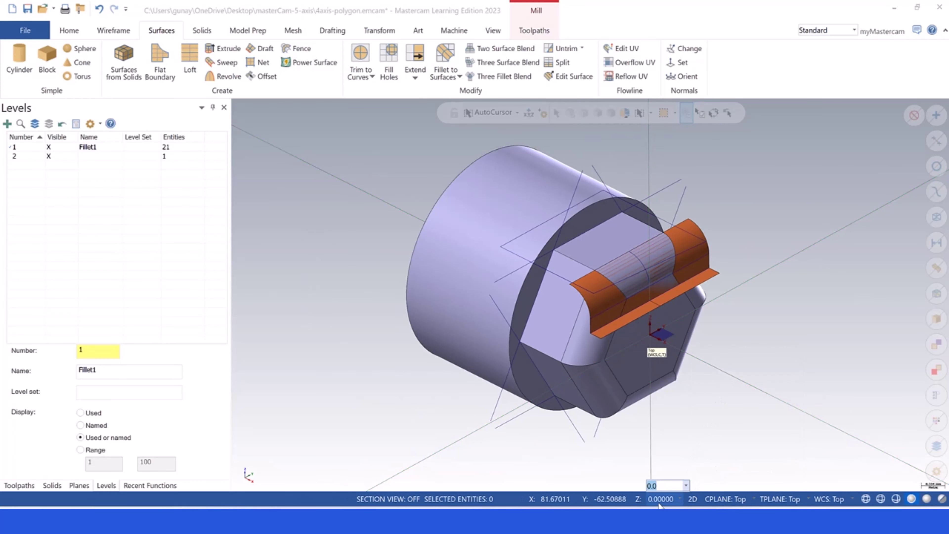
pyautogui.write('60')
pyautogui.press('Return')
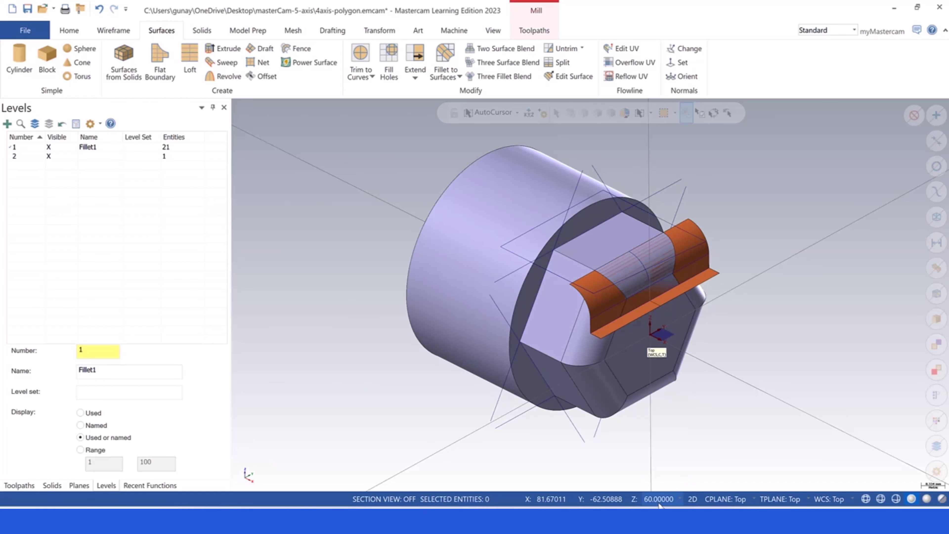
pyautogui.scroll(2, 691, 195)
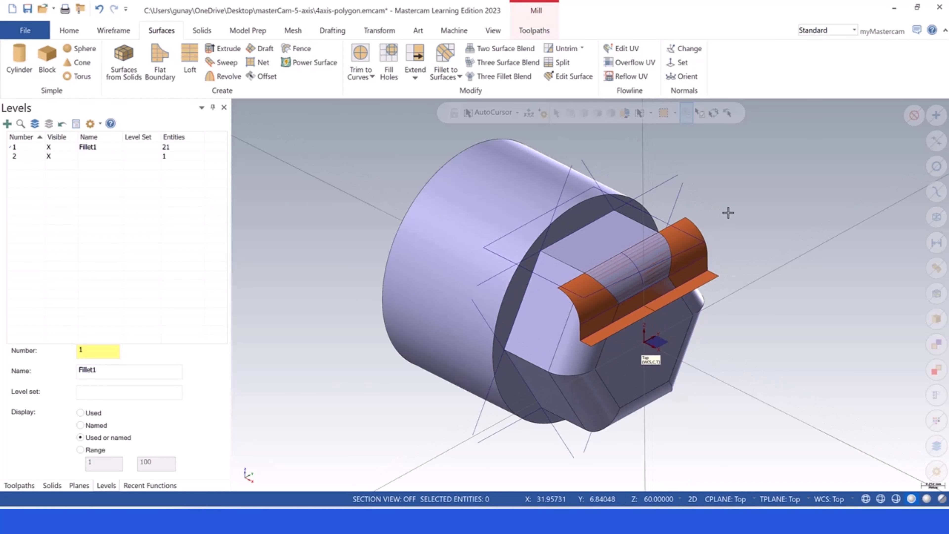
pyautogui.scroll(2, 742, 240)
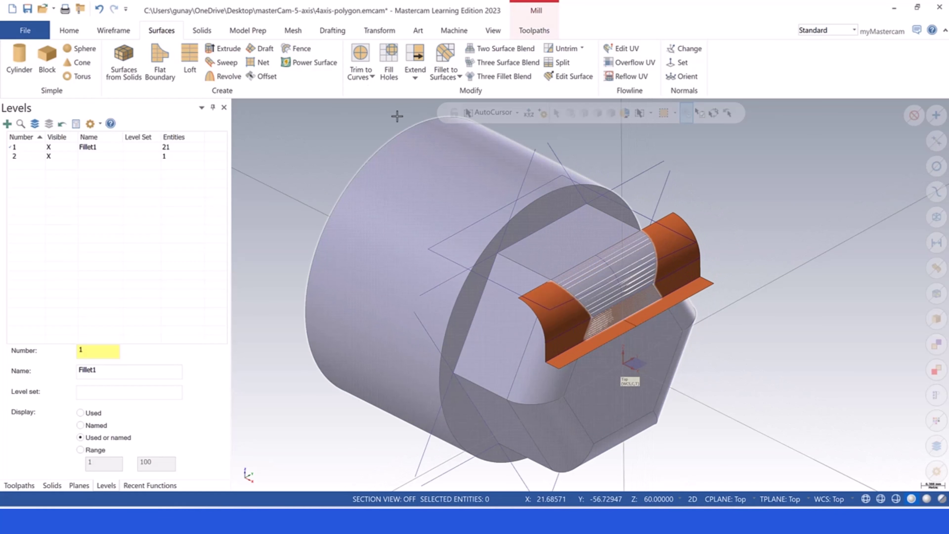
pyautogui.click(379, 31)
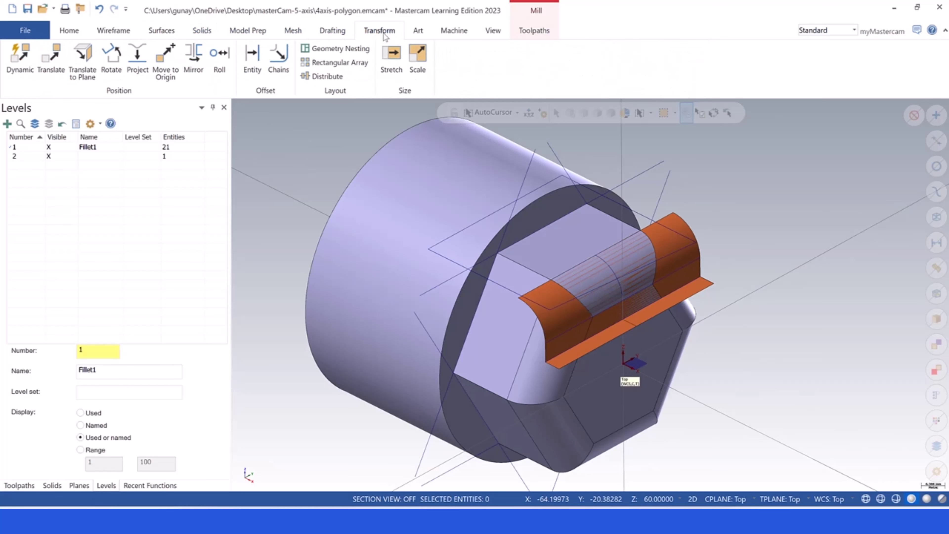
pyautogui.click(143, 54)
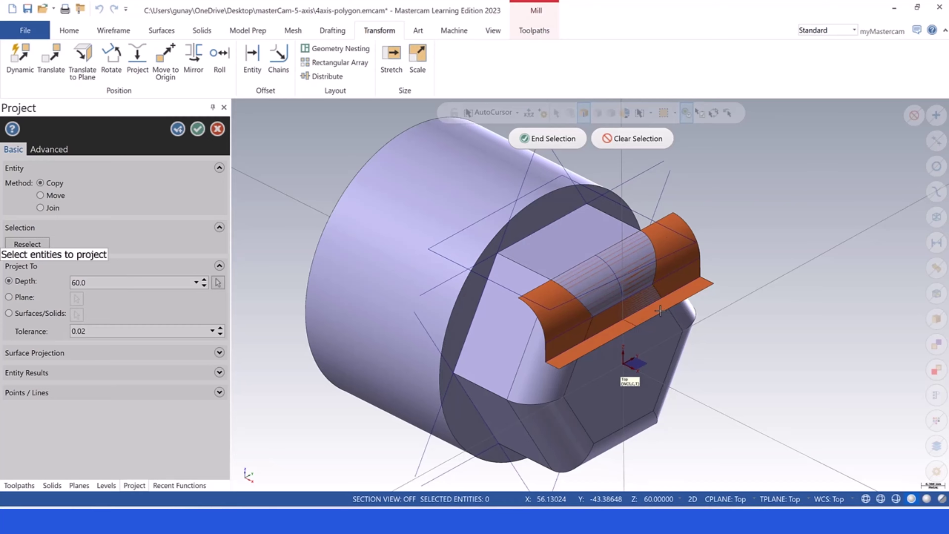
pyautogui.press('Escape')
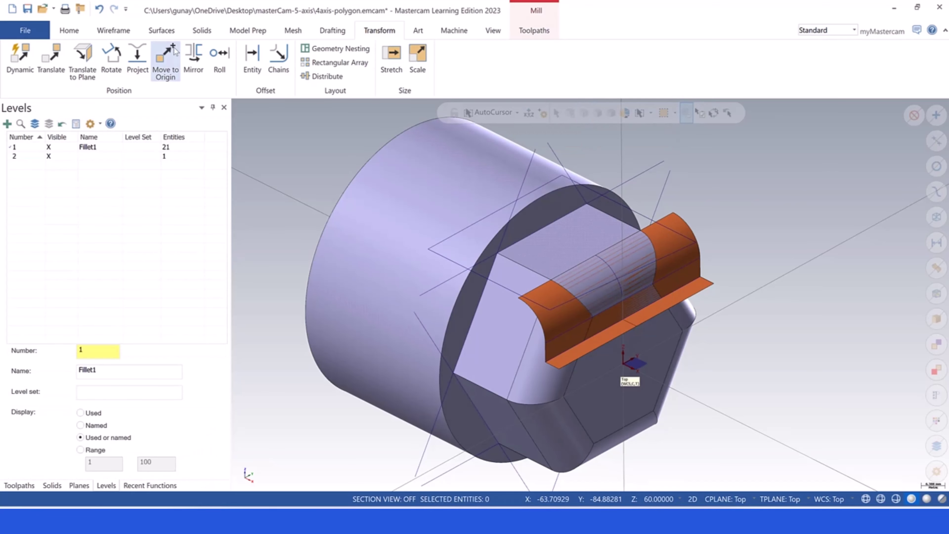
pyautogui.click(119, 34)
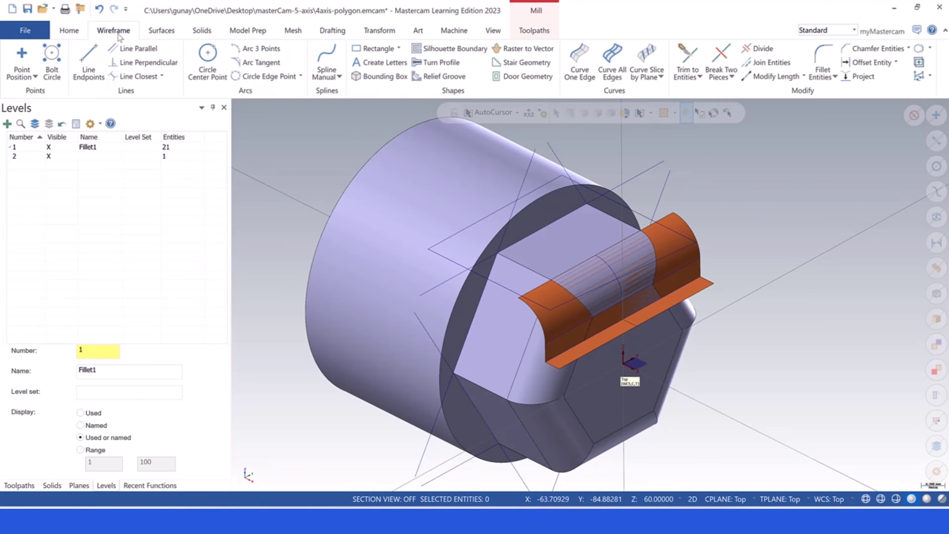
pyautogui.click(89, 60)
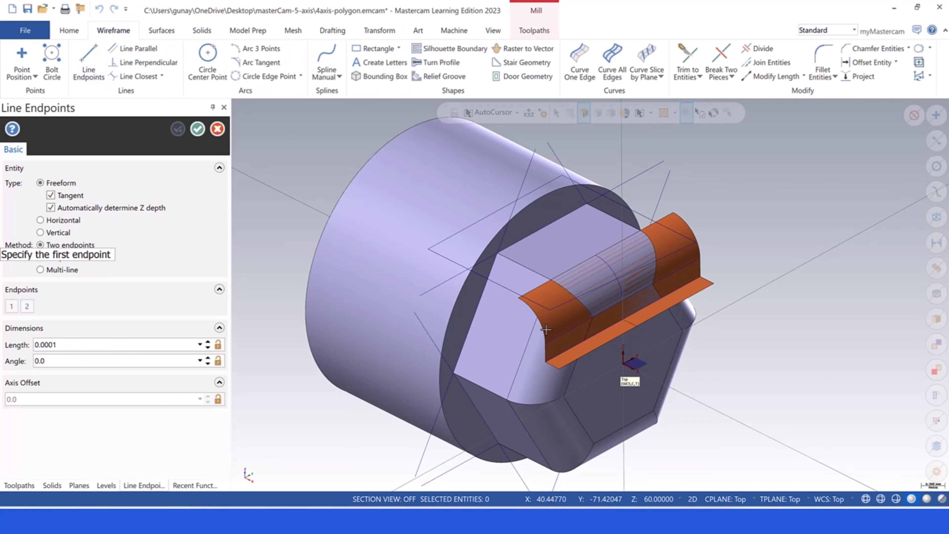
pyautogui.scroll(4, 546, 329)
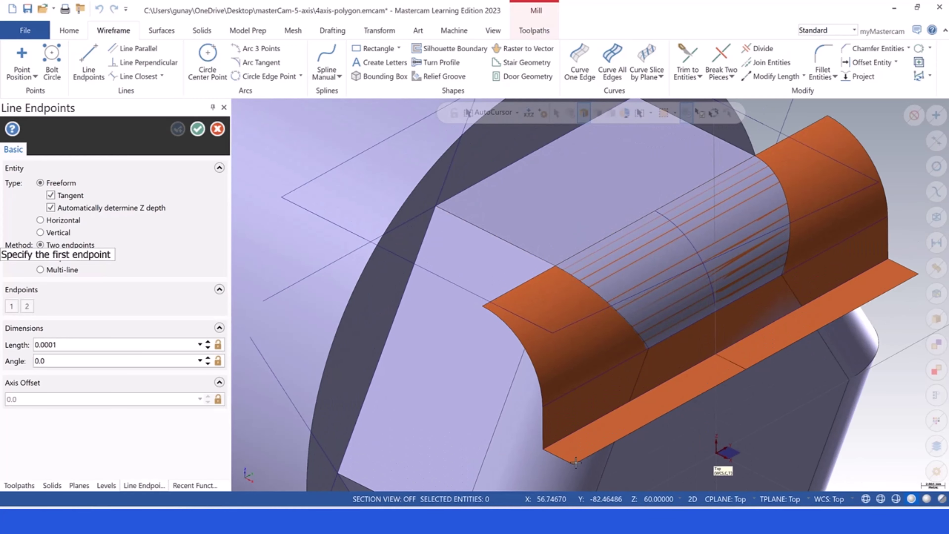
pyautogui.scroll(-6, 549, 408)
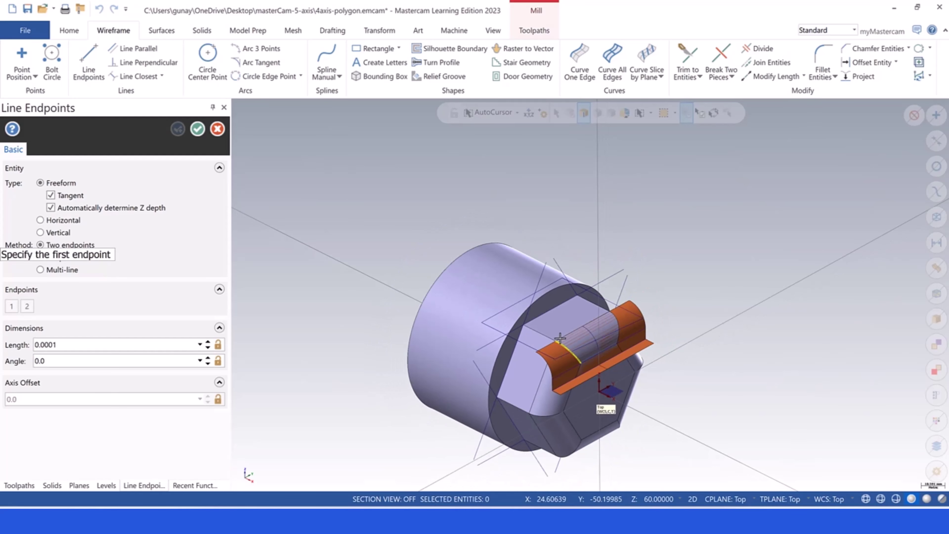
pyautogui.scroll(2, 597, 379)
pyautogui.press('Escape')
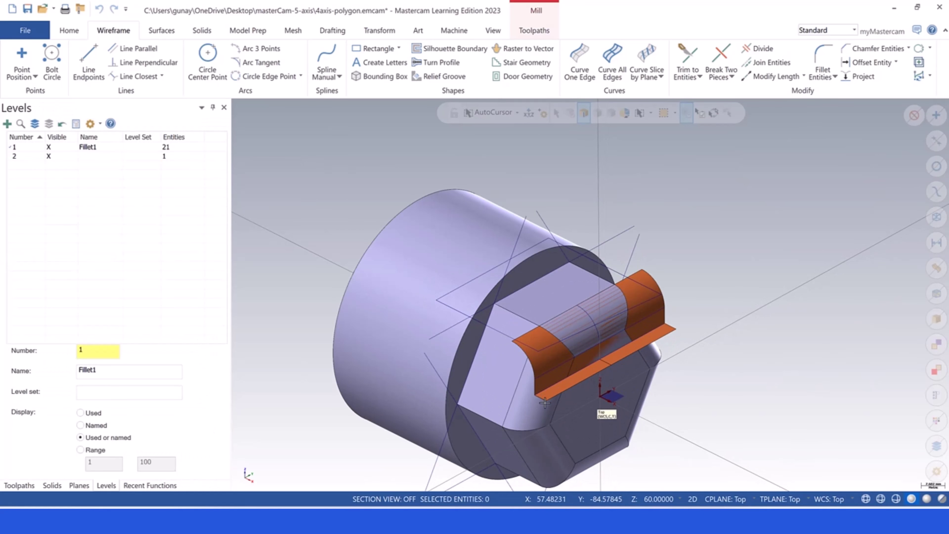
pyautogui.scroll(4, 549, 389)
pyautogui.scroll(-5, 543, 340)
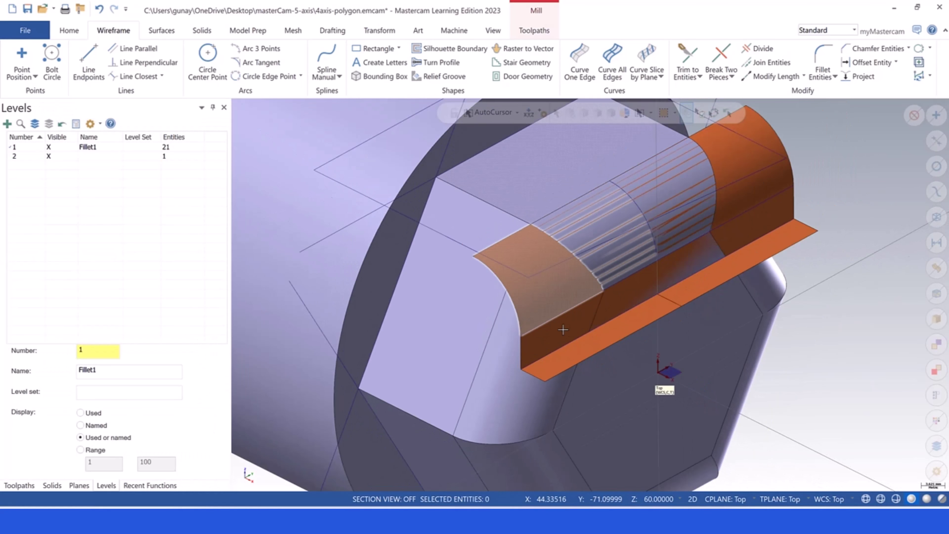
# Extract edge curves at Z 60 from the short edges at both ends of the new draft flange with Curve One Edge.
pyautogui.click(578, 54)
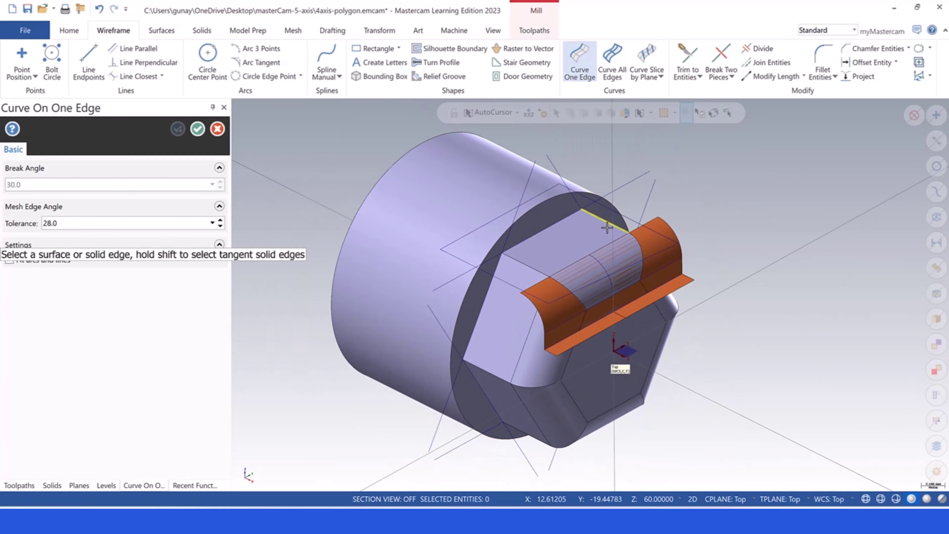
pyautogui.click(592, 332)
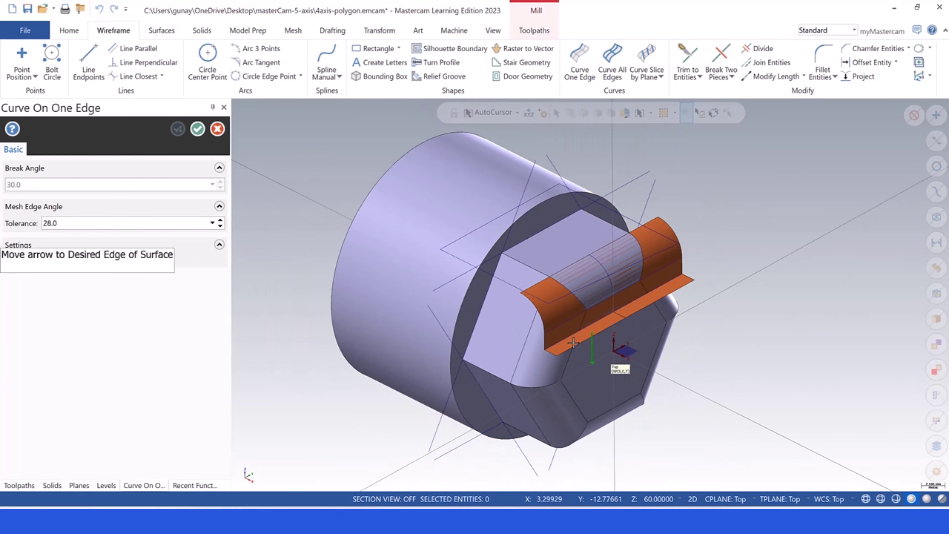
pyautogui.click(546, 361)
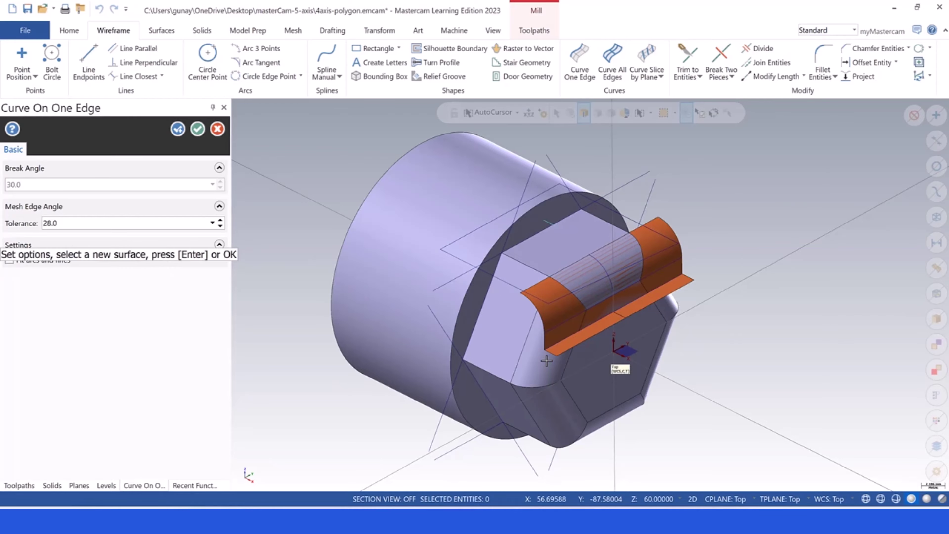
pyautogui.click(679, 279)
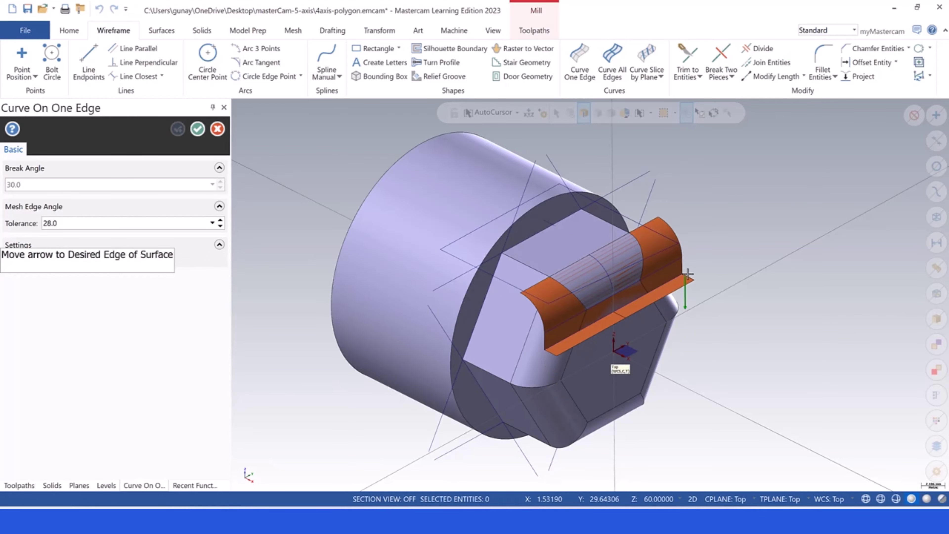
pyautogui.click(688, 273)
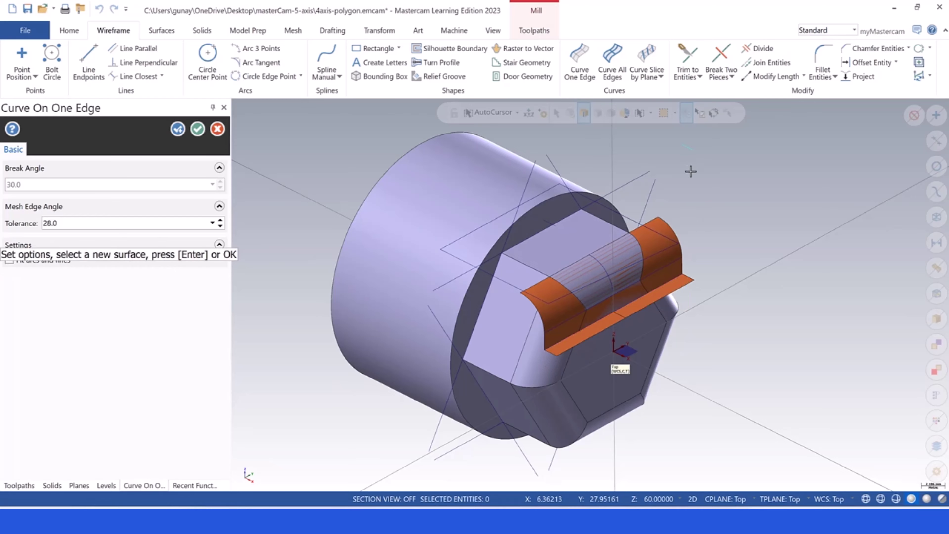
# Extract curves from one half of the flange's long outer edge and the same half of the fillet surface's upper edge.
pyautogui.click(676, 284)
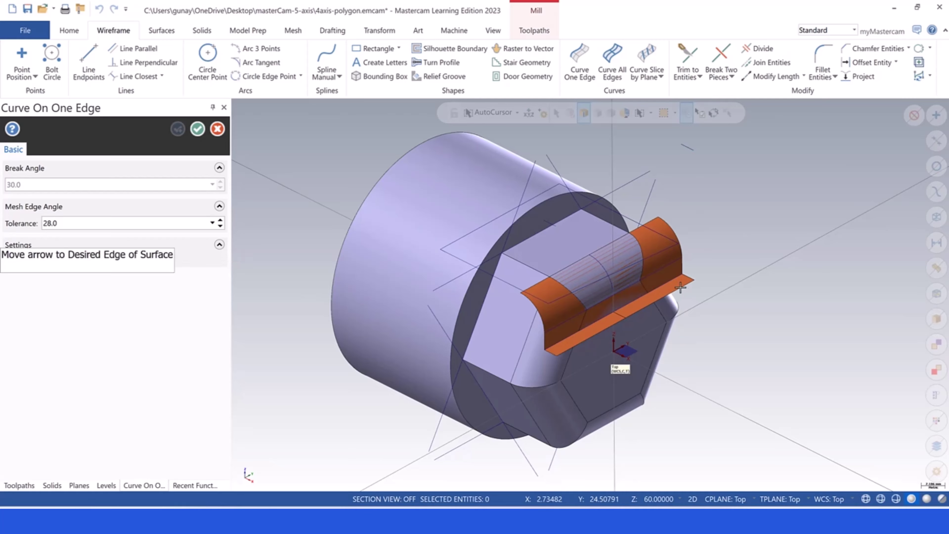
pyautogui.click(688, 294)
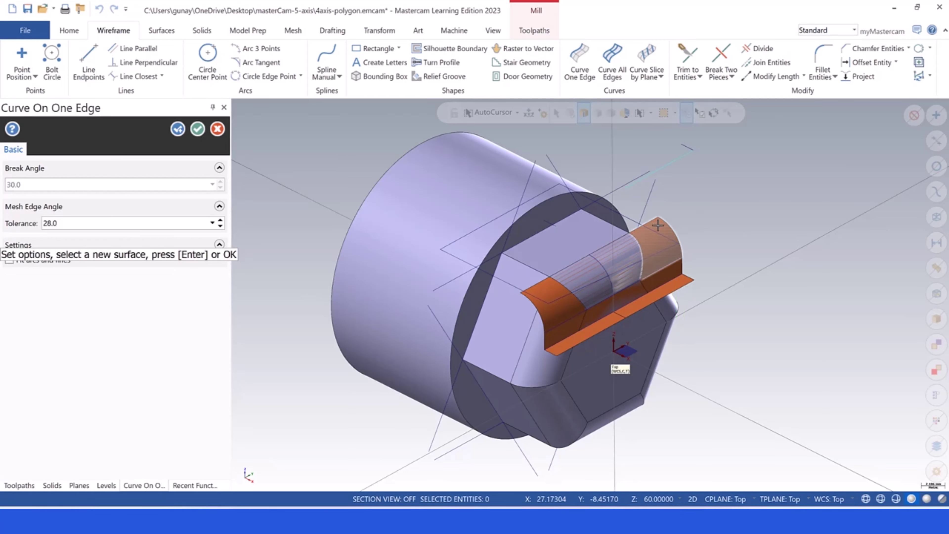
pyautogui.click(655, 219)
pyautogui.click(644, 215)
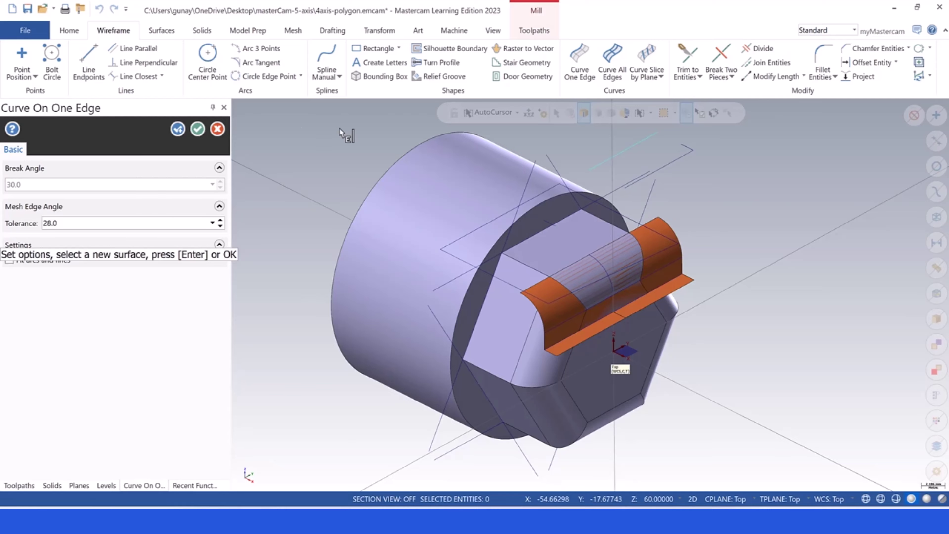
pyautogui.click(198, 129)
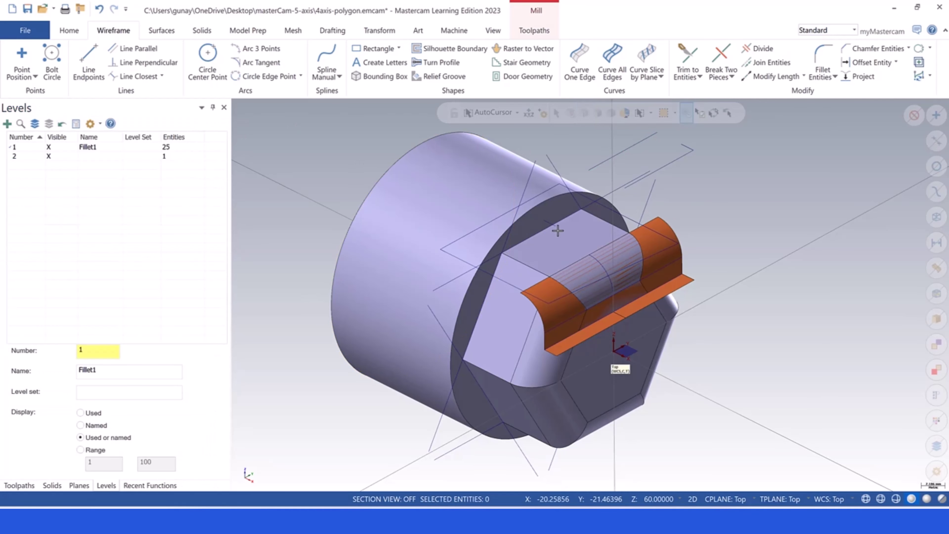
# Examine the extracted edge curves above the part, highlighting three of them, and clear the selection.
pyautogui.scroll(-3, 542, 160)
pyautogui.moveTo(537, 146); pyautogui.dragTo(560, 142, button='middle')
pyautogui.scroll(4, 560, 142)
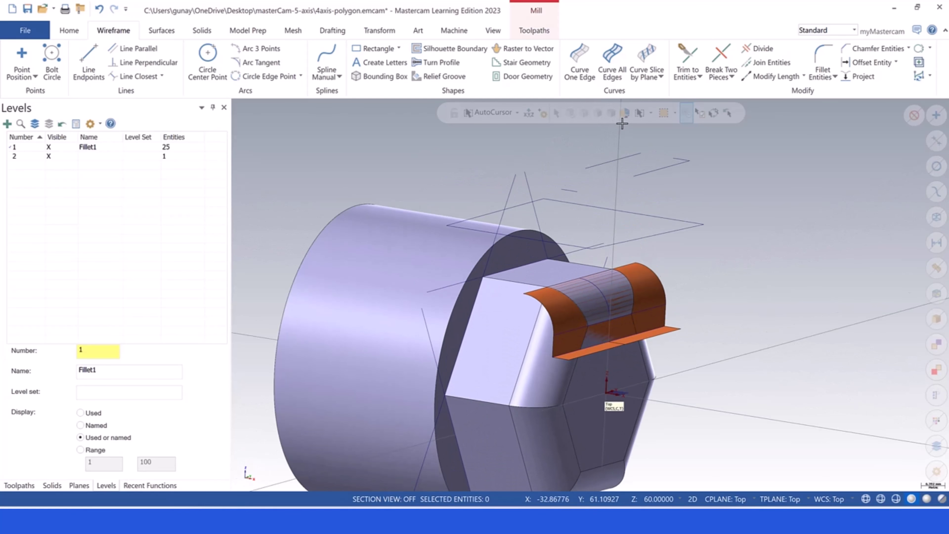
pyautogui.click(576, 184)
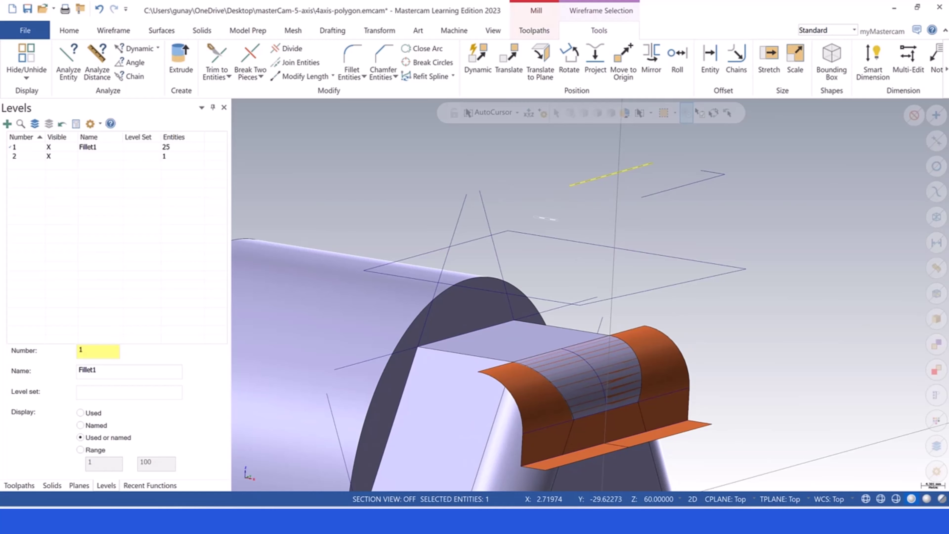
pyautogui.click(547, 218)
pyautogui.click(705, 177)
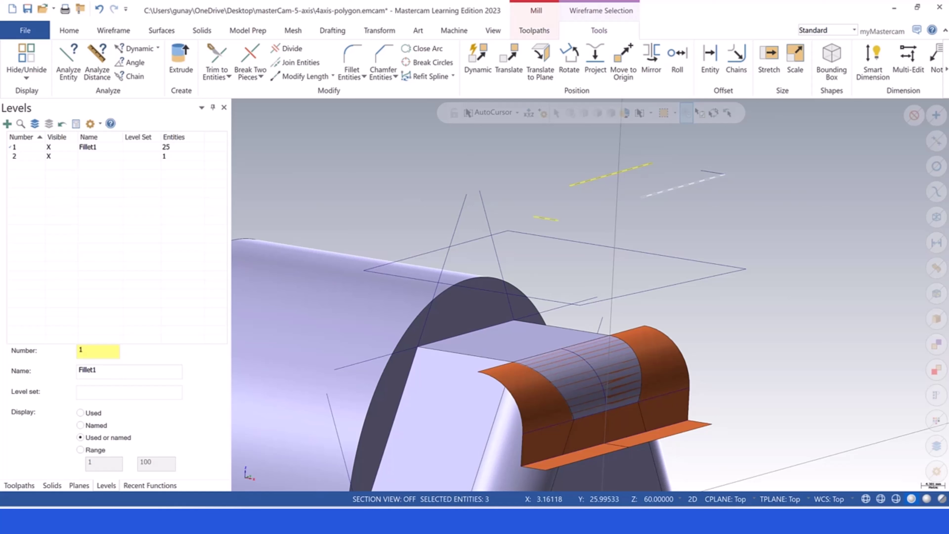
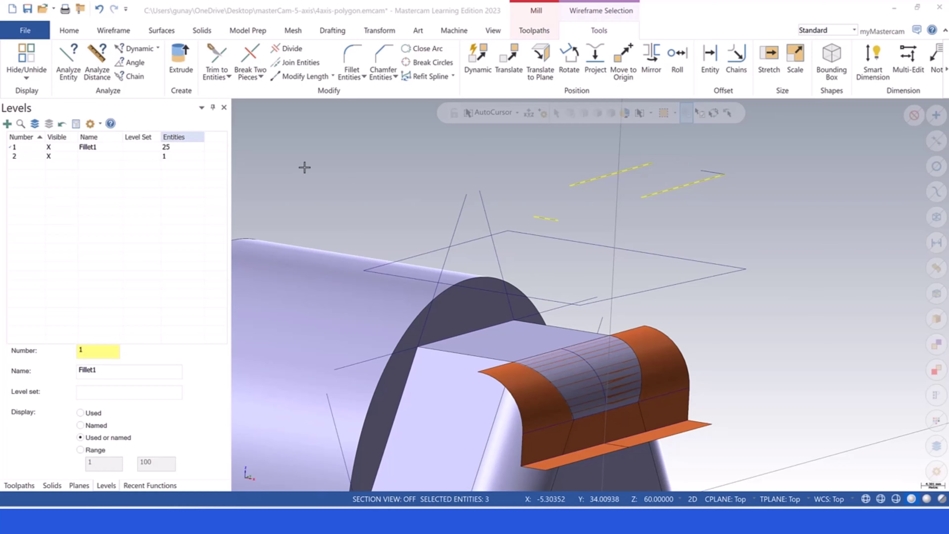
pyautogui.click(725, 229)
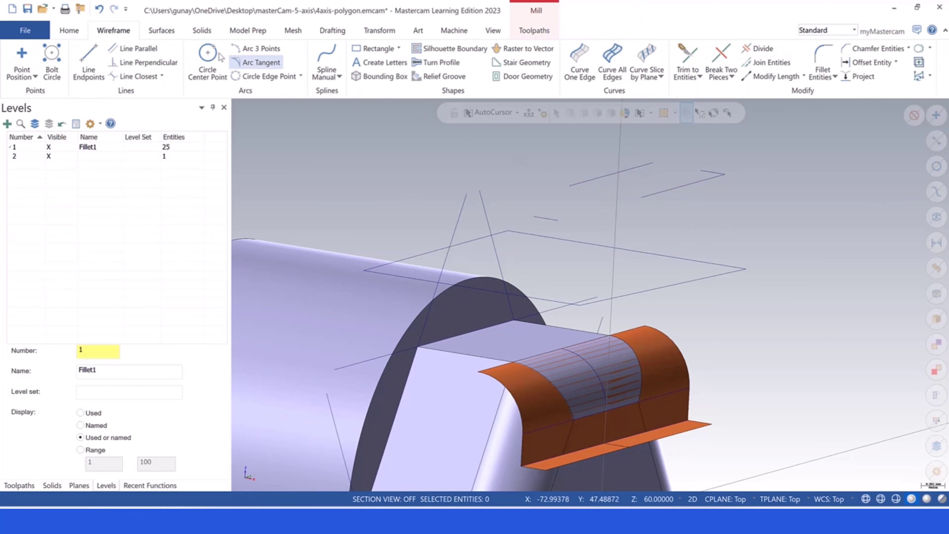
# Trim the extracted edge curves in pairs with Trim 2 entities at their three open corners to close the rectangular outline at Z 60.
pyautogui.click(688, 60)
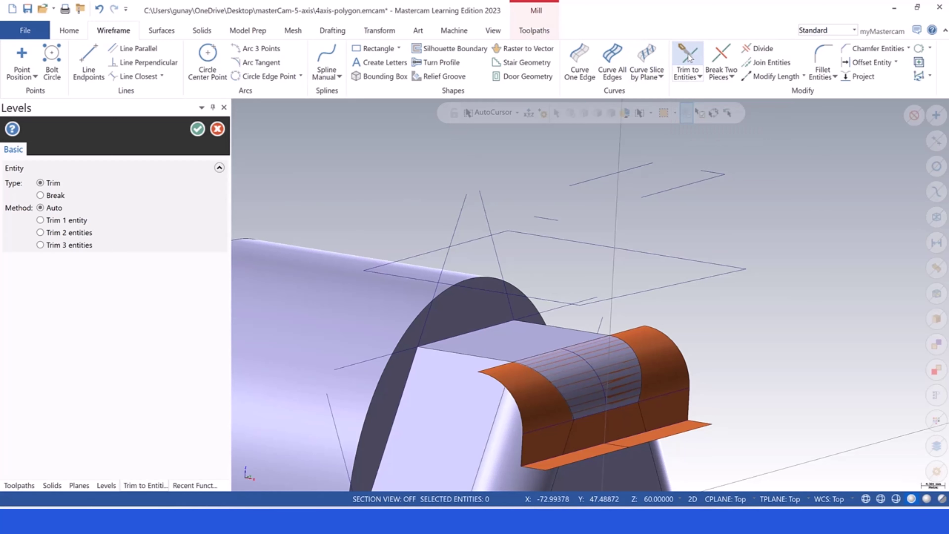
pyautogui.click(59, 233)
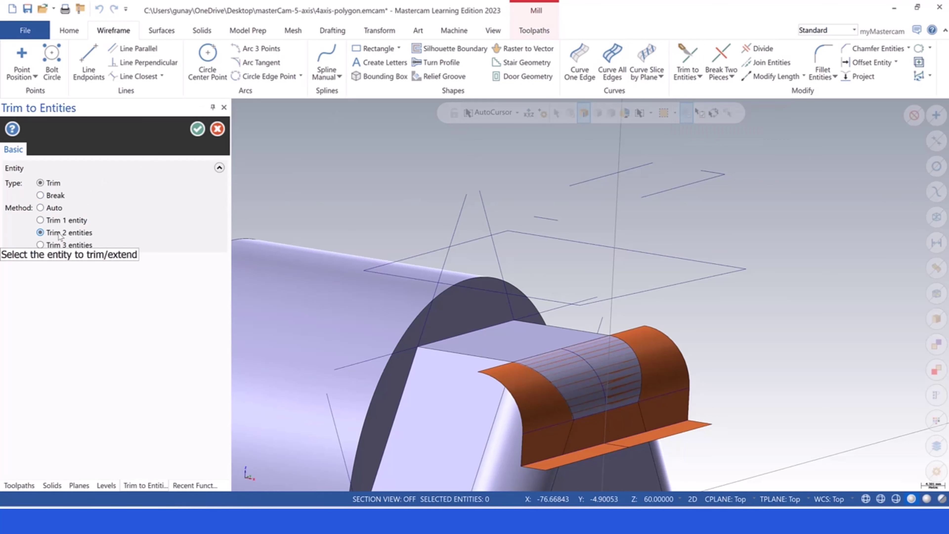
pyautogui.click(534, 217)
pyautogui.click(572, 183)
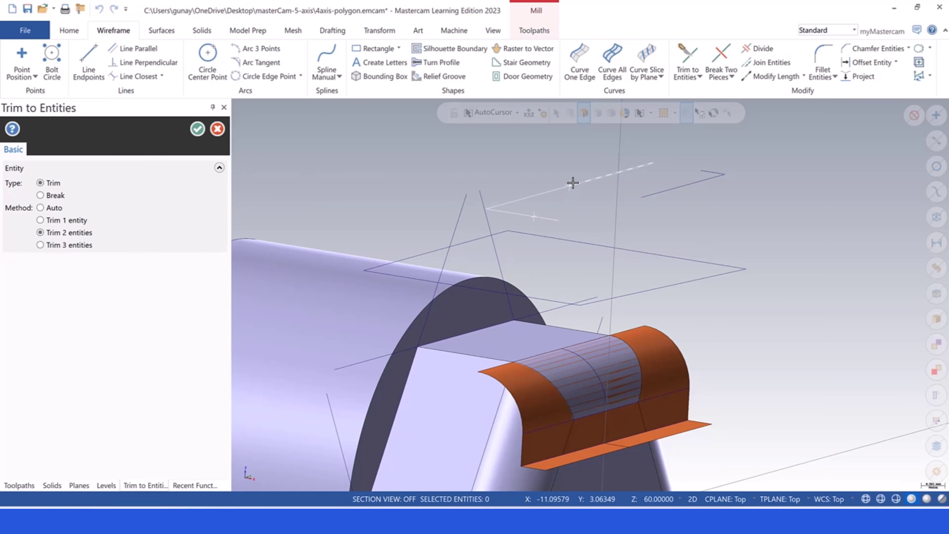
pyautogui.click(549, 217)
pyautogui.click(652, 191)
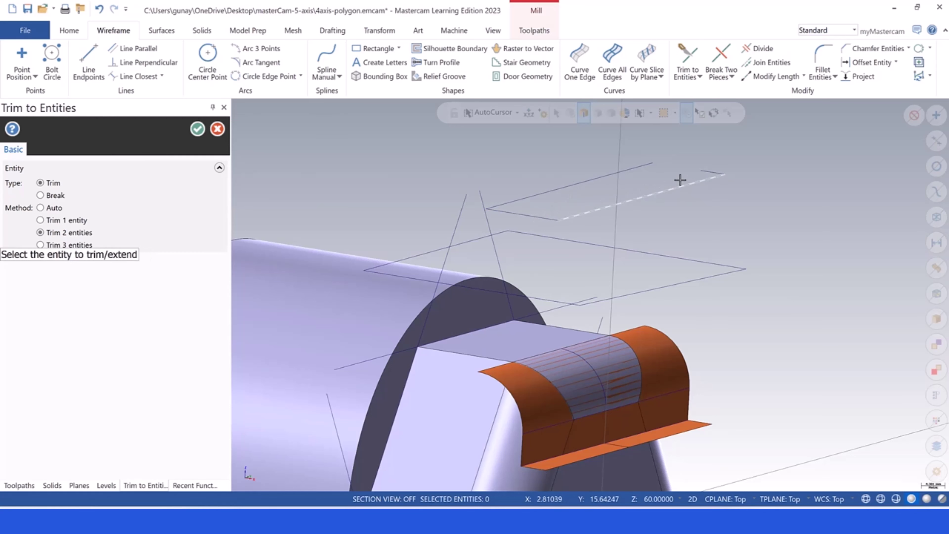
pyautogui.click(703, 171)
pyautogui.click(646, 164)
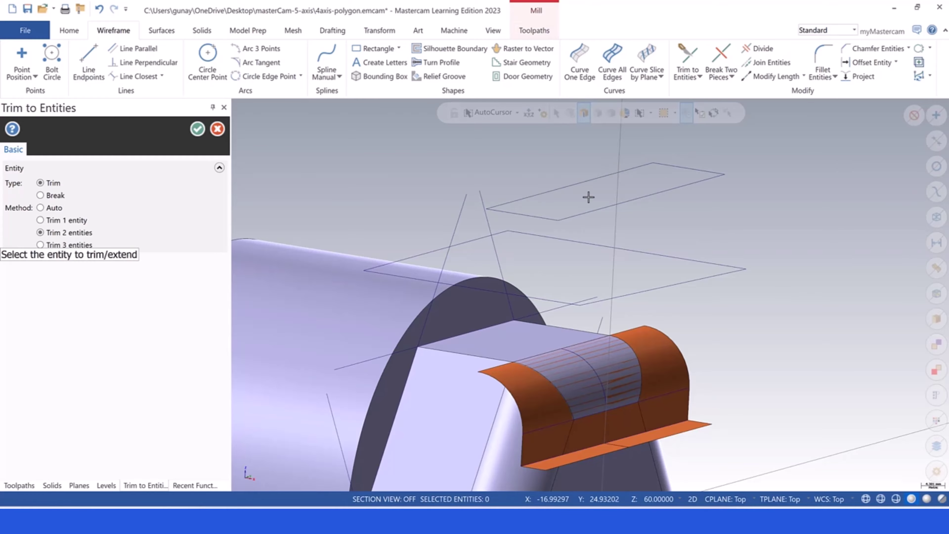
pyautogui.press('Escape')
# Select the four lines of the closed rectangle above the part and change their wireframe color to red.
pyautogui.scroll(-3, 586, 192)
pyautogui.moveTo(568, 178); pyautogui.dragTo(617, 153, button='middle')
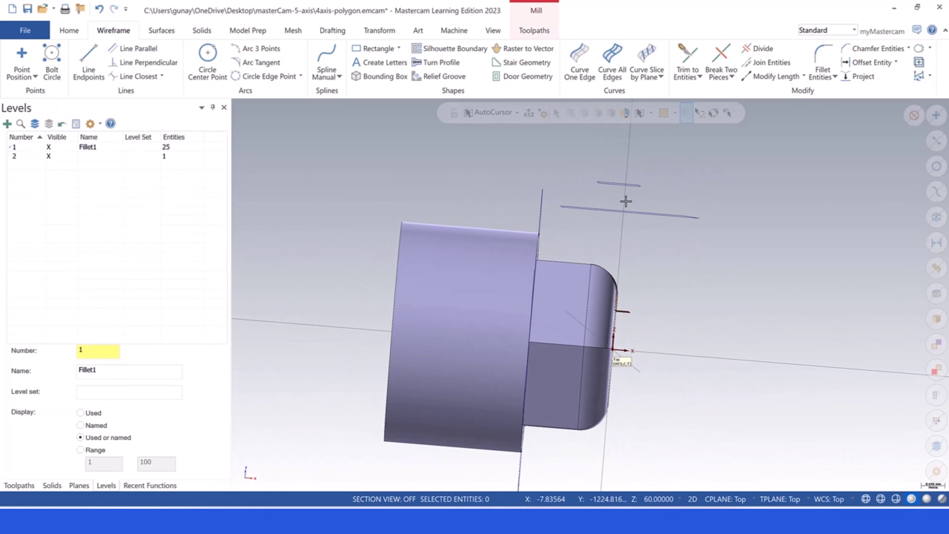
pyautogui.moveTo(567, 152); pyautogui.dragTo(663, 201)
pyautogui.moveTo(659, 203); pyautogui.dragTo(598, 229, button='middle')
pyautogui.rightClick(705, 170)
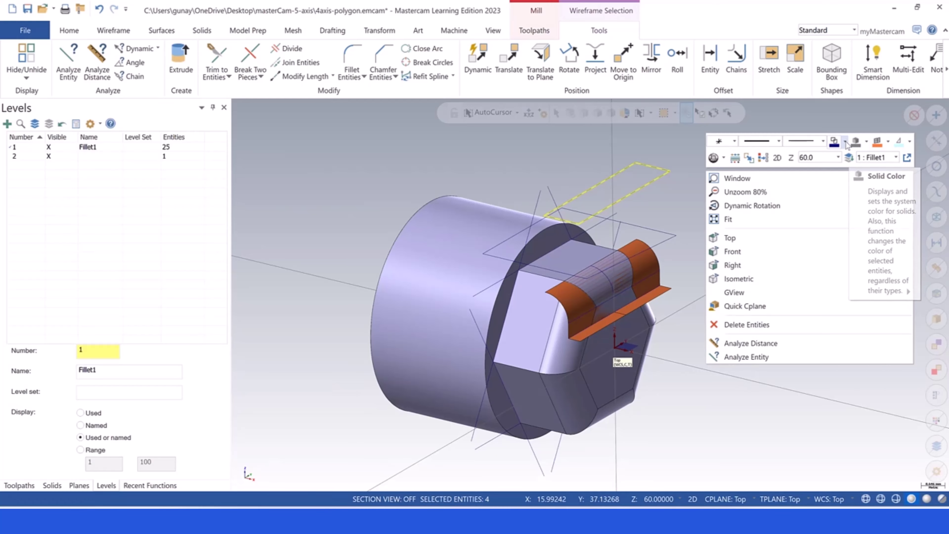
pyautogui.click(837, 141)
pyautogui.click(848, 168)
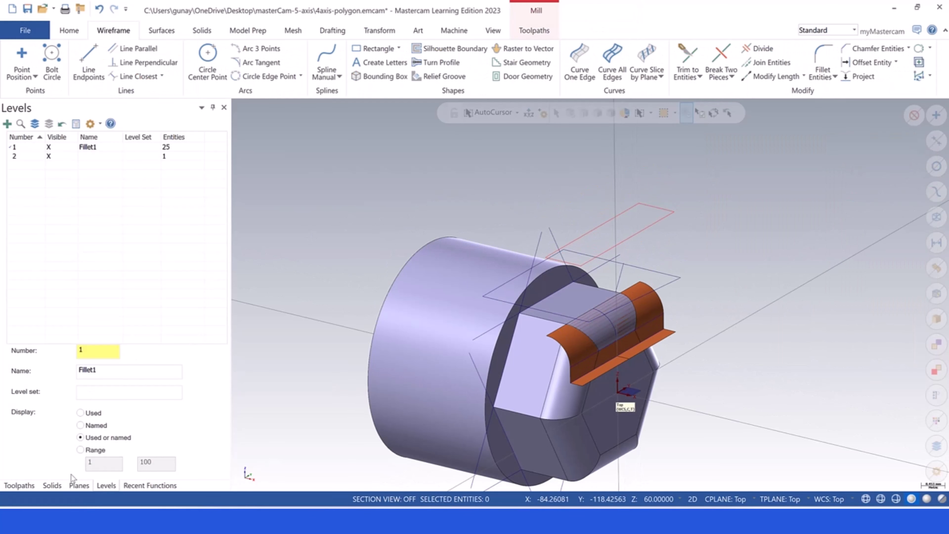
# Add a Surface Finish Contour toolpath after contour operation 6 in Toolpath Group-1.
pyautogui.click(19, 485)
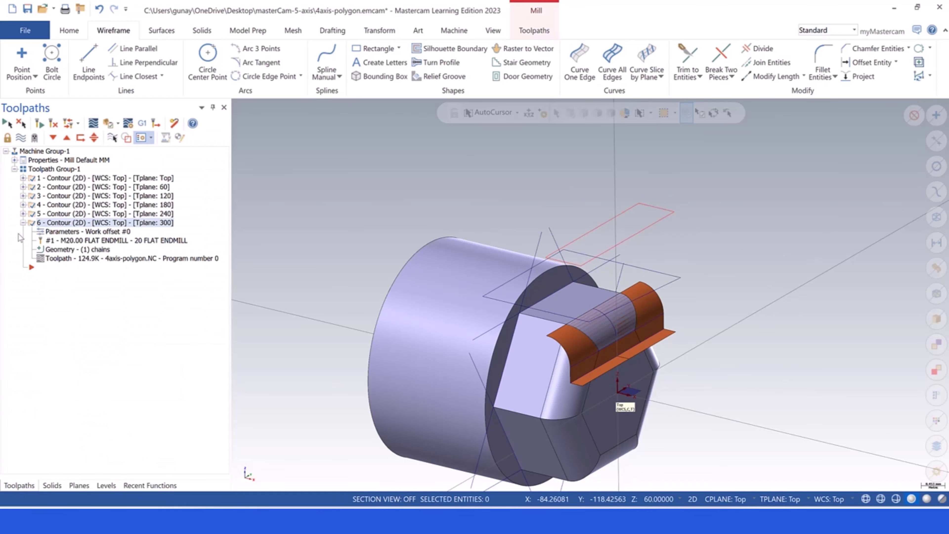
pyautogui.click(23, 223)
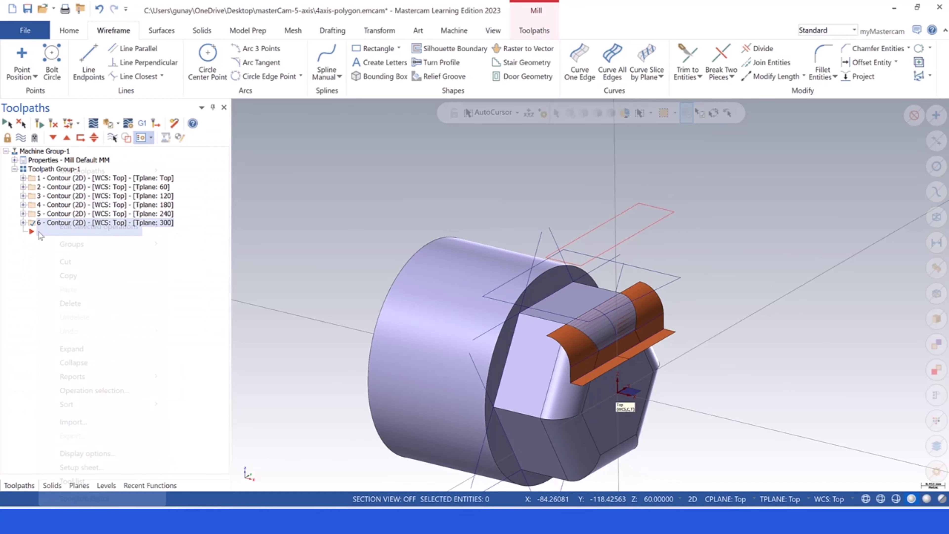
pyautogui.rightClick(39, 232)
pyautogui.moveTo(157, 178)
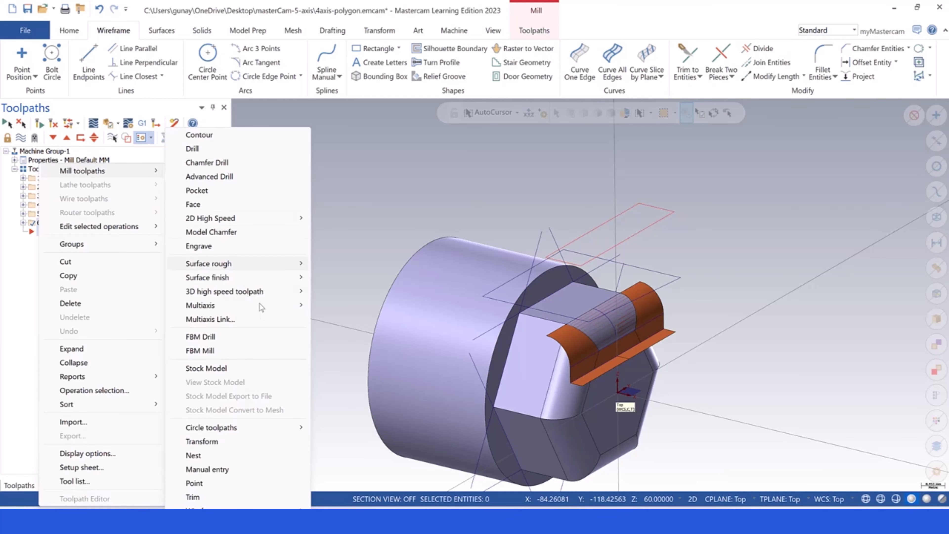
pyautogui.moveTo(283, 284)
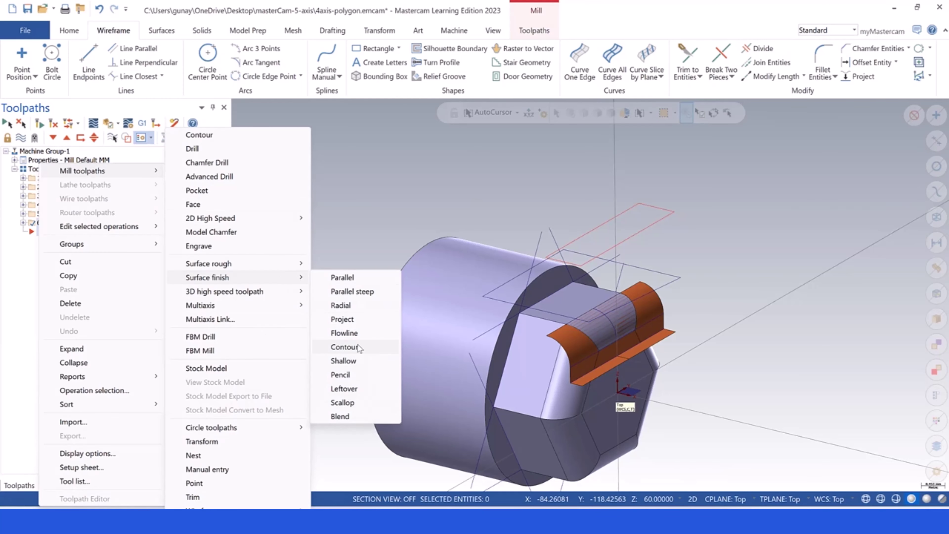
pyautogui.click(344, 347)
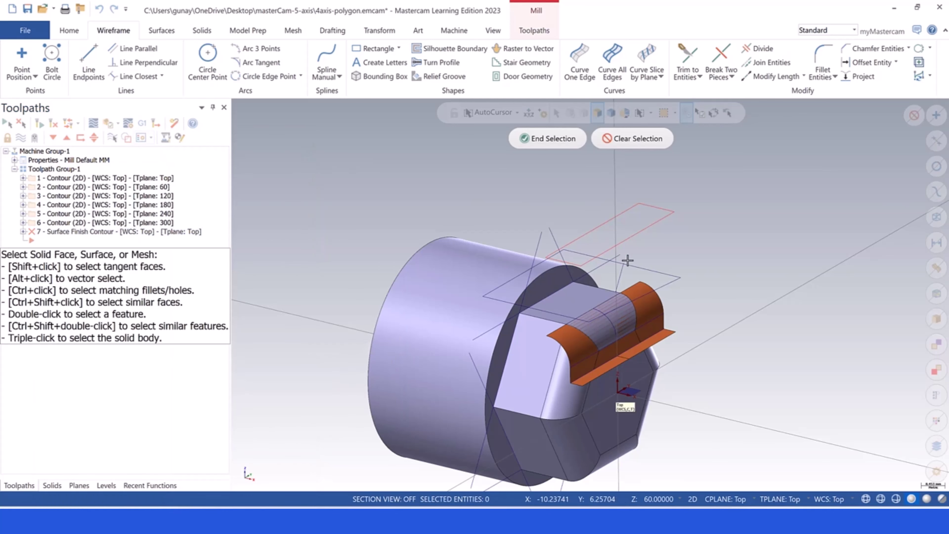
# Select the fillet surface and its orange extension and draft surfaces as the toolpath's six drive surfaces.
pyautogui.click(644, 289)
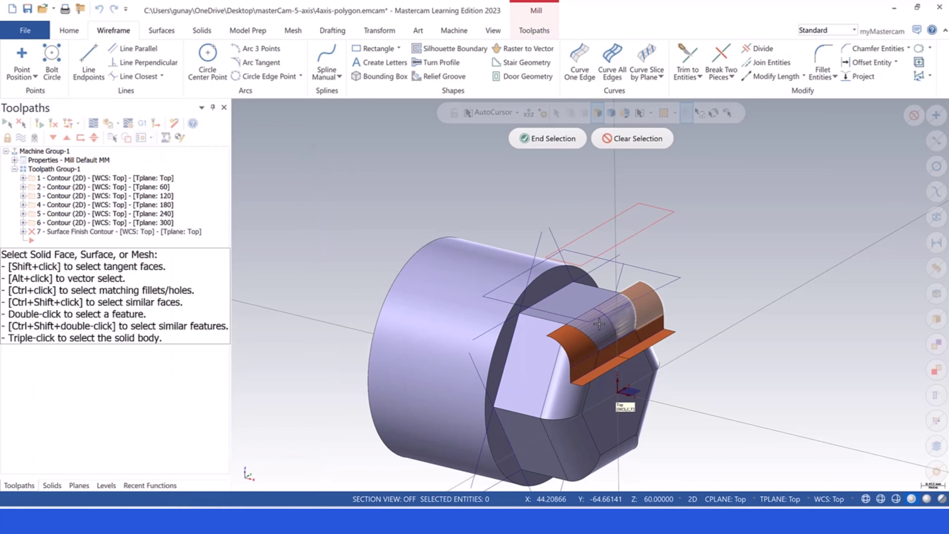
pyautogui.click(579, 362)
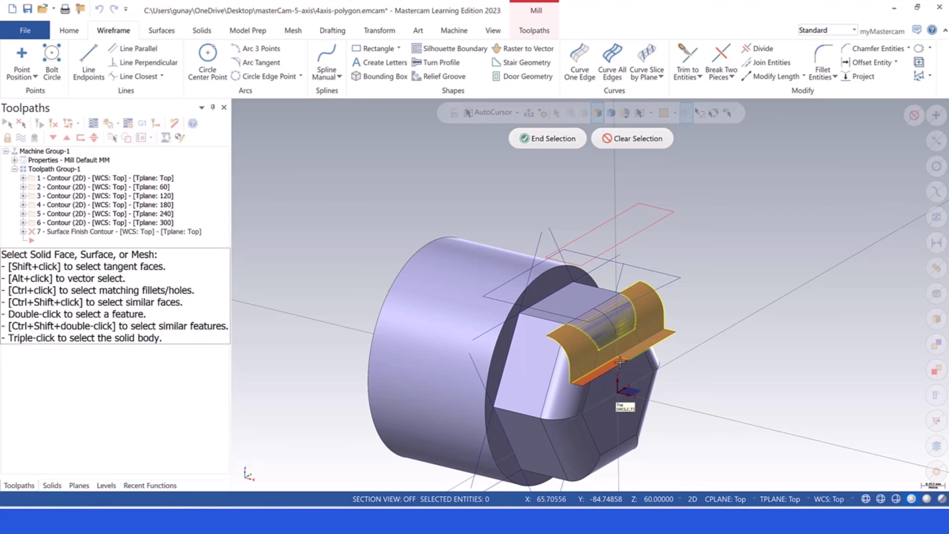
pyautogui.click(535, 143)
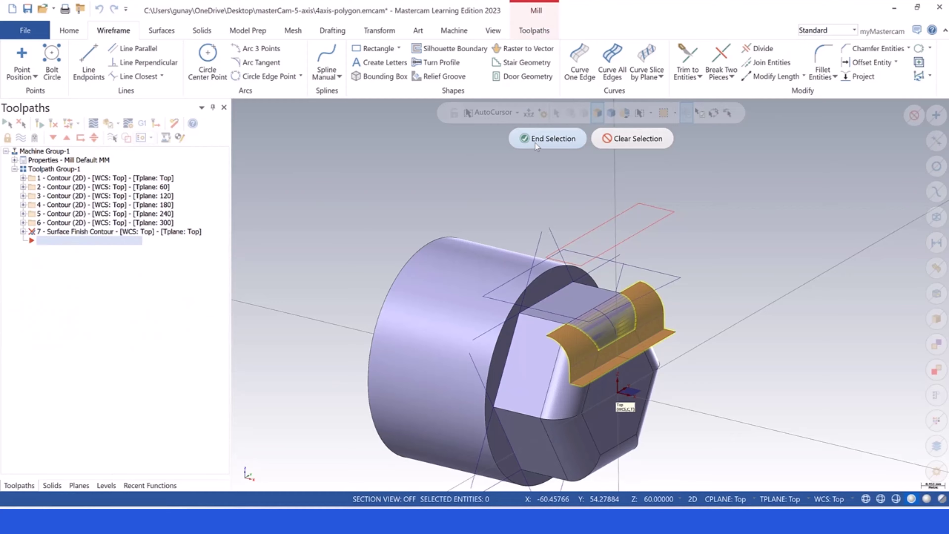
pyautogui.click(535, 143)
# Chain the whole red rectangle as the tool containment boundary and accept the toolpath's surface selection.
pyautogui.click(76, 298)
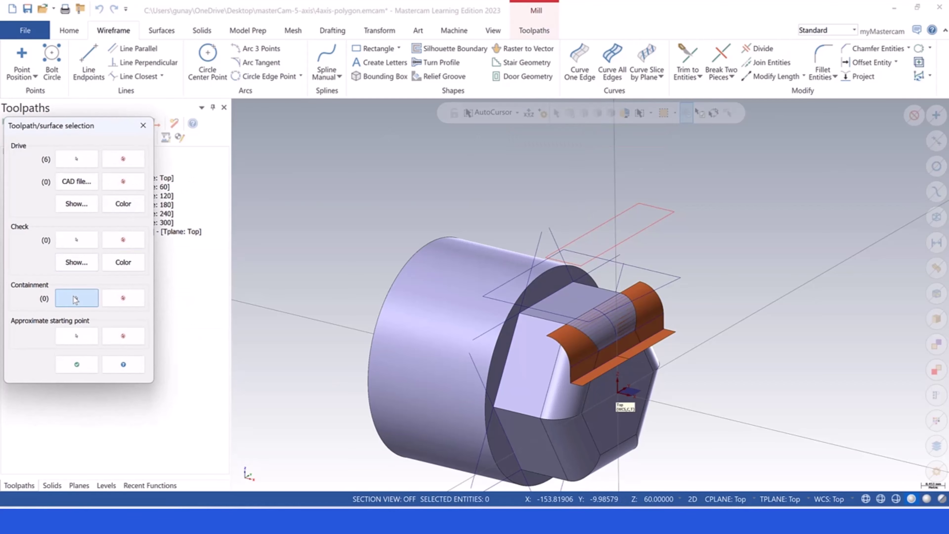
pyautogui.click(629, 205)
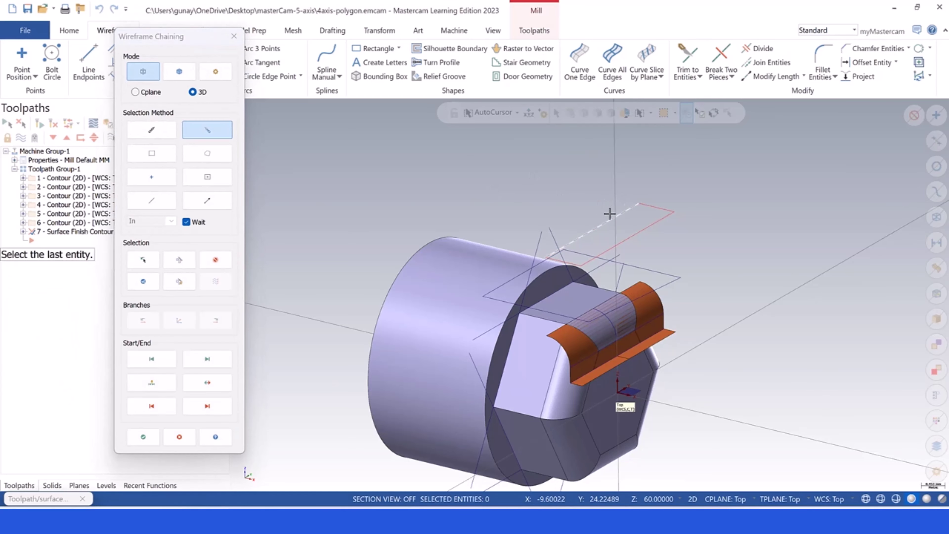
pyautogui.click(216, 262)
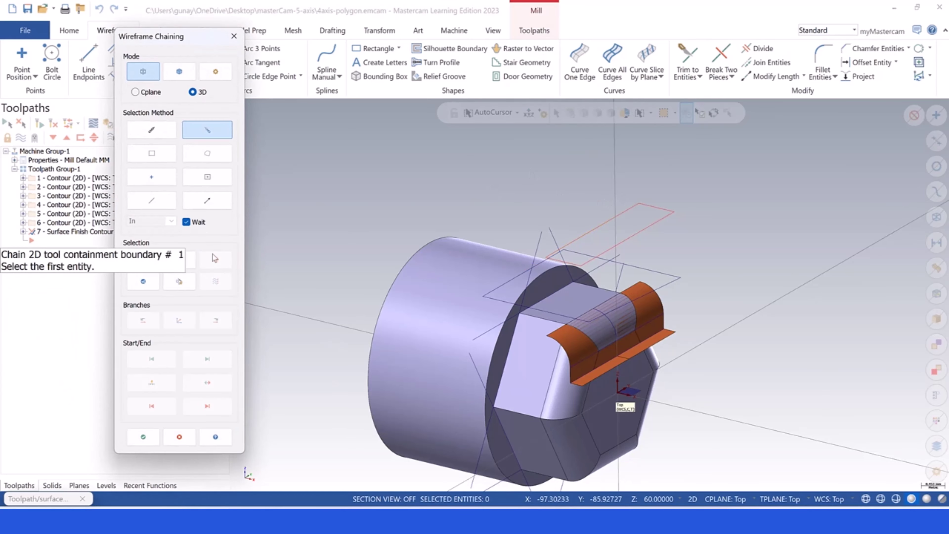
pyautogui.click(152, 130)
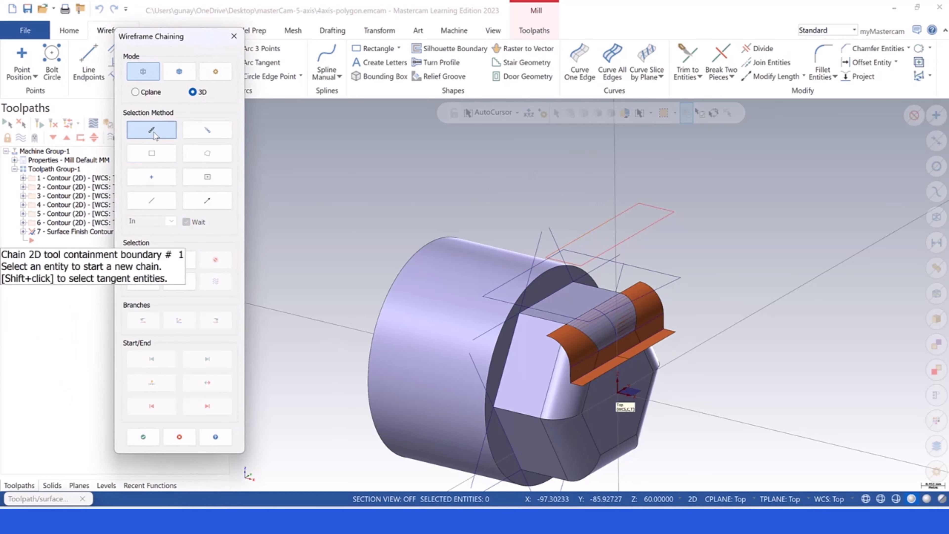
pyautogui.click(630, 208)
pyautogui.click(149, 435)
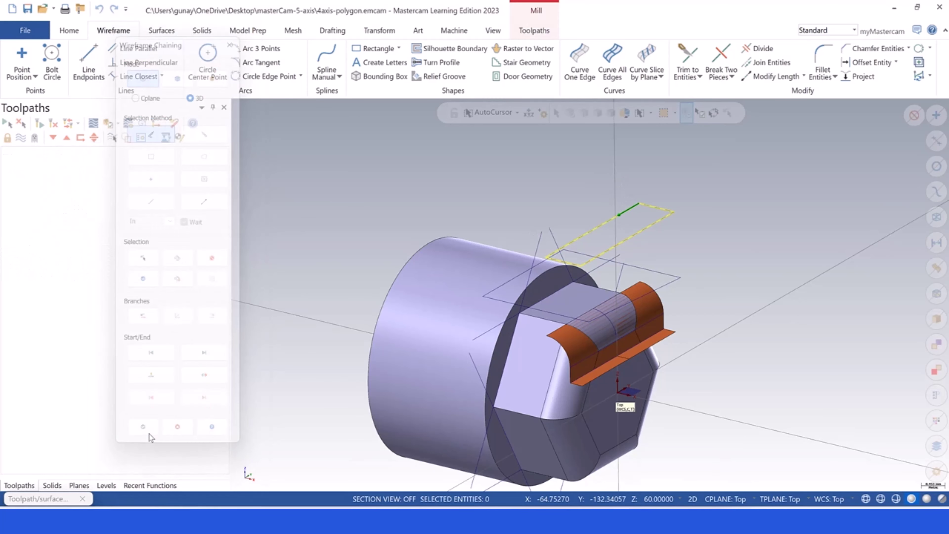
pyautogui.click(77, 364)
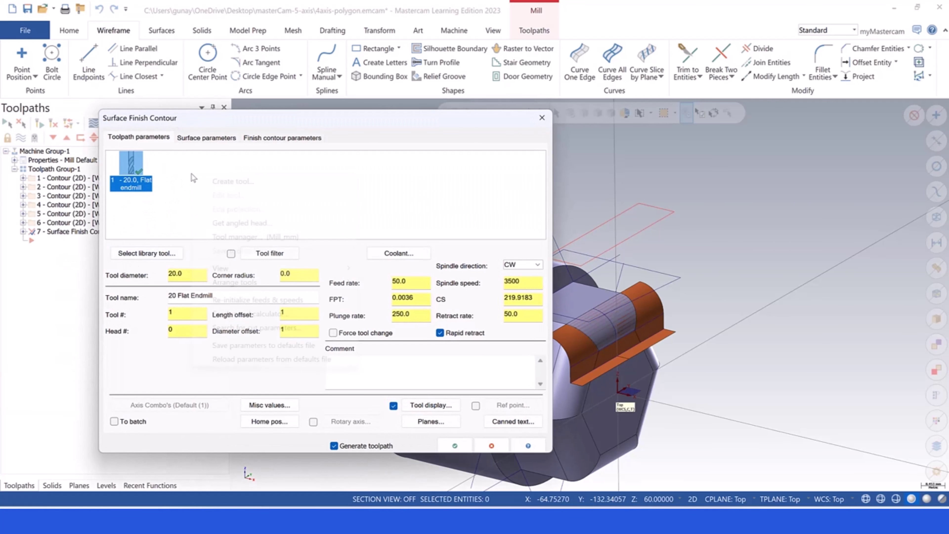
# Create a ball endmill with a 10 mm cutting diameter and 10 mm shoulder and shank diameters as tool 2.
pyautogui.rightClick(191, 174)
pyautogui.click(232, 183)
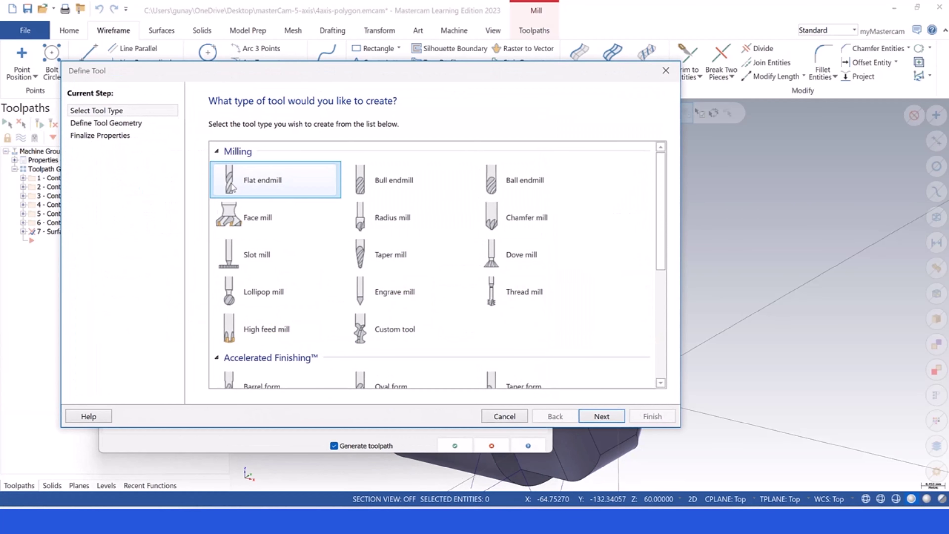
pyautogui.click(530, 181)
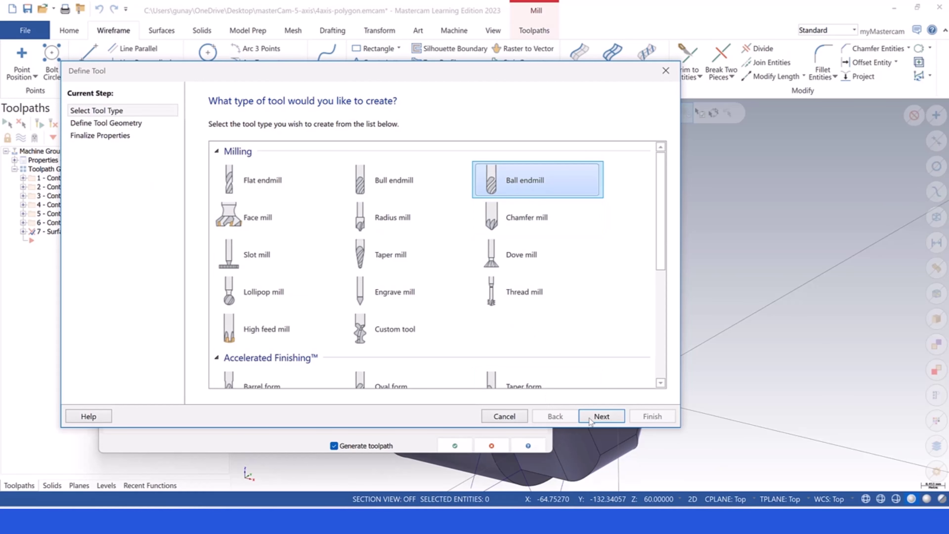
pyautogui.click(597, 417)
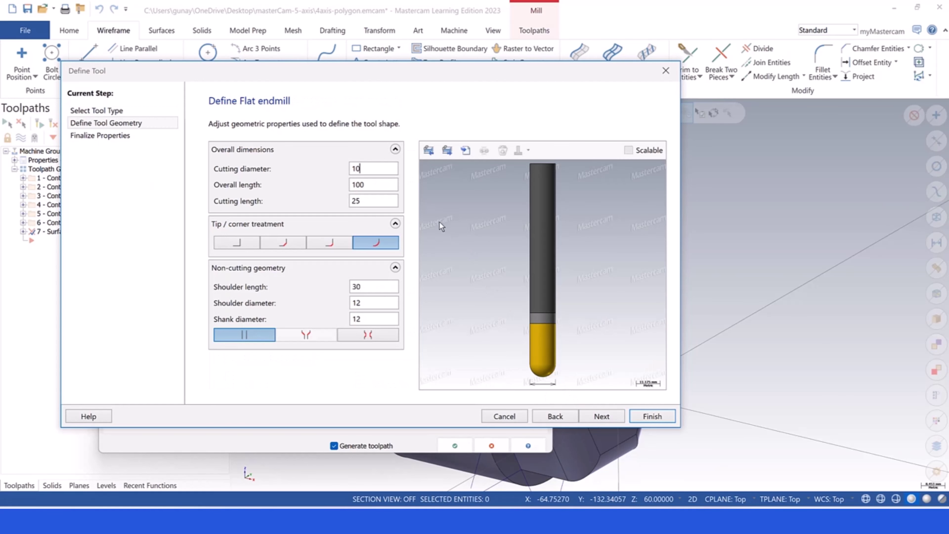
pyautogui.click(375, 190)
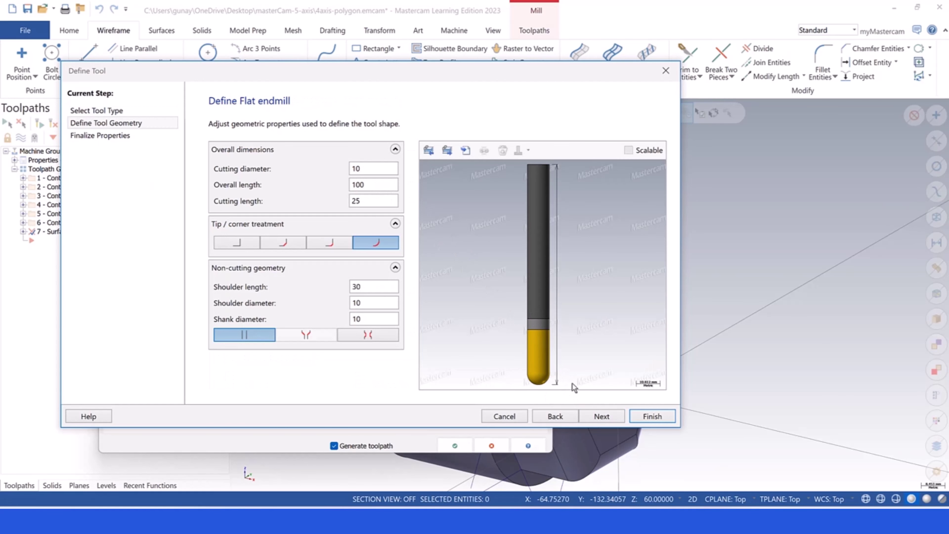
pyautogui.click(609, 415)
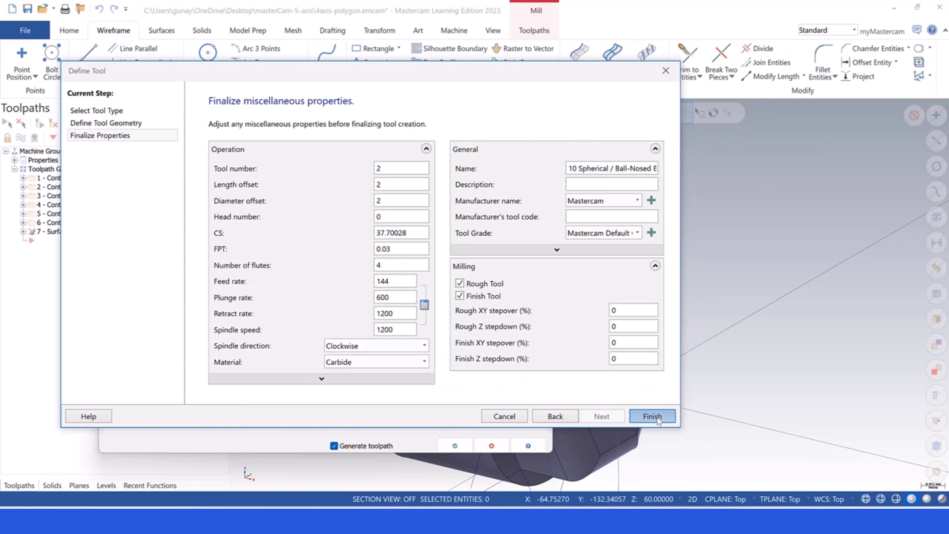
pyautogui.click(657, 417)
# Set the ball endmill's feed per tooth to 0.15 and its cutting speed to 200.
pyautogui.click(403, 298)
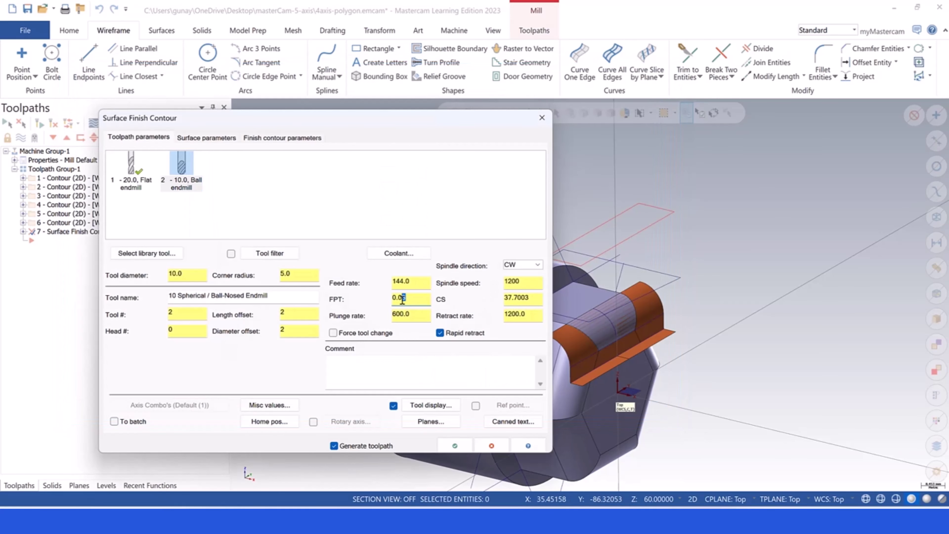
pyautogui.write('0.15')
pyautogui.doubleClick(539, 302)
pyautogui.write('200')
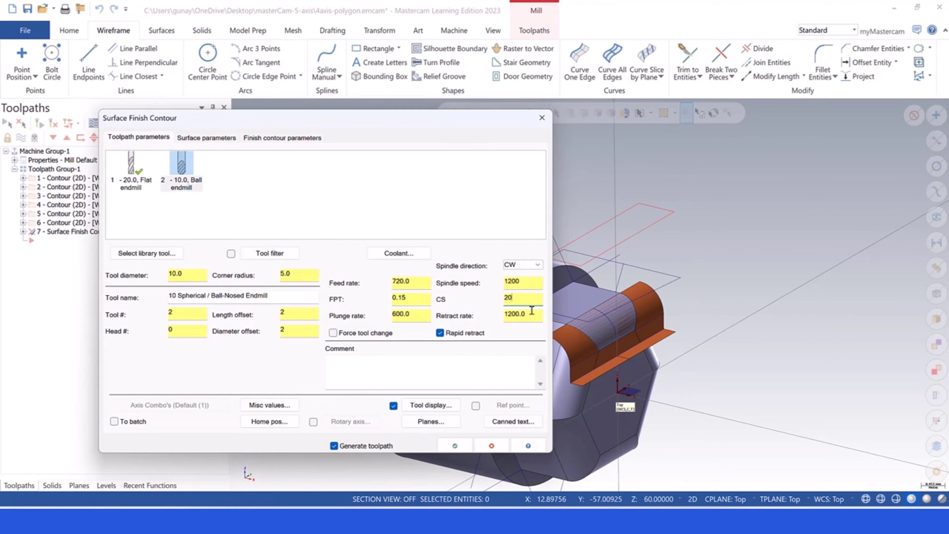
pyautogui.press('Tab')
pyautogui.hotkey('shift', 'Tab')
pyautogui.click(417, 299)
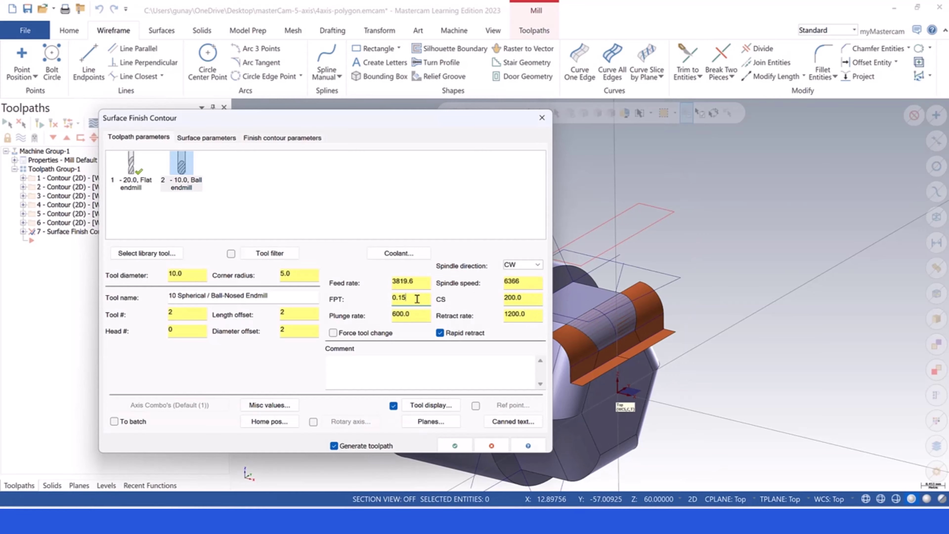
pyautogui.moveTo(423, 286); pyautogui.dragTo(370, 282)
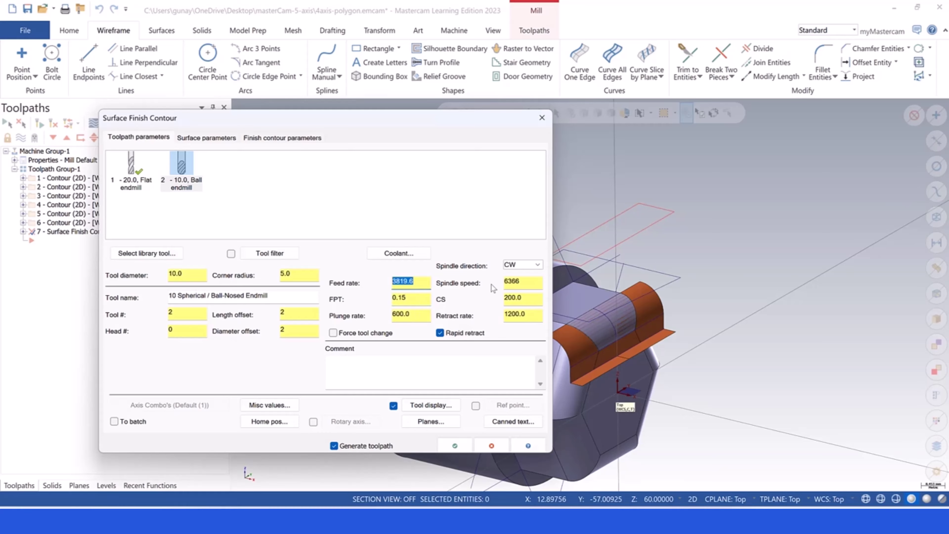
pyautogui.doubleClick(520, 284)
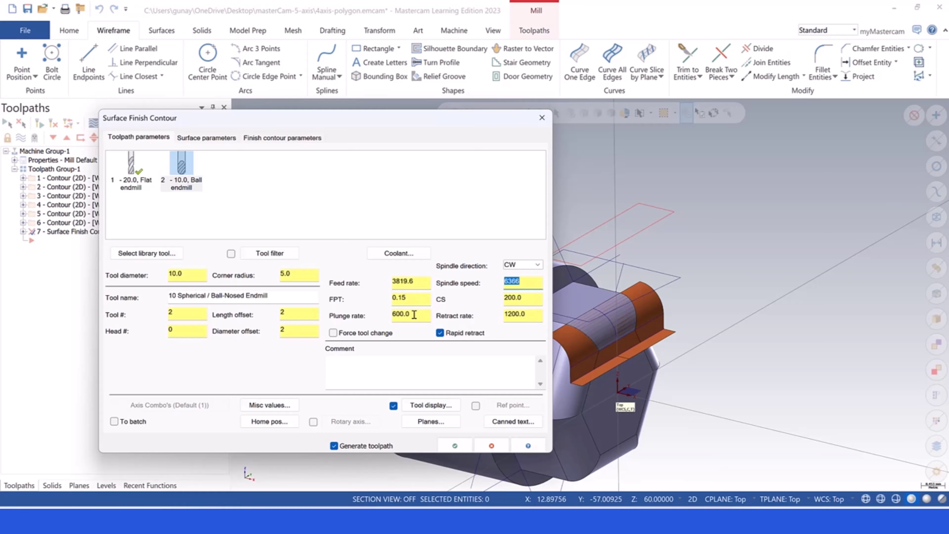
pyautogui.moveTo(414, 314); pyautogui.dragTo(380, 321)
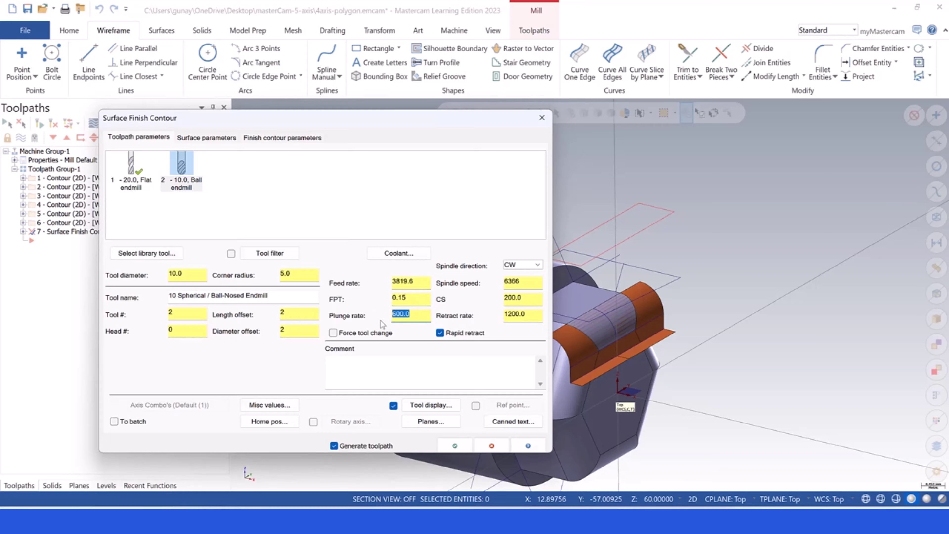
# Set the incremental retract to 3 and feed plane to 1 in the surface parameters, and enable the clearance height.
pyautogui.click(206, 137)
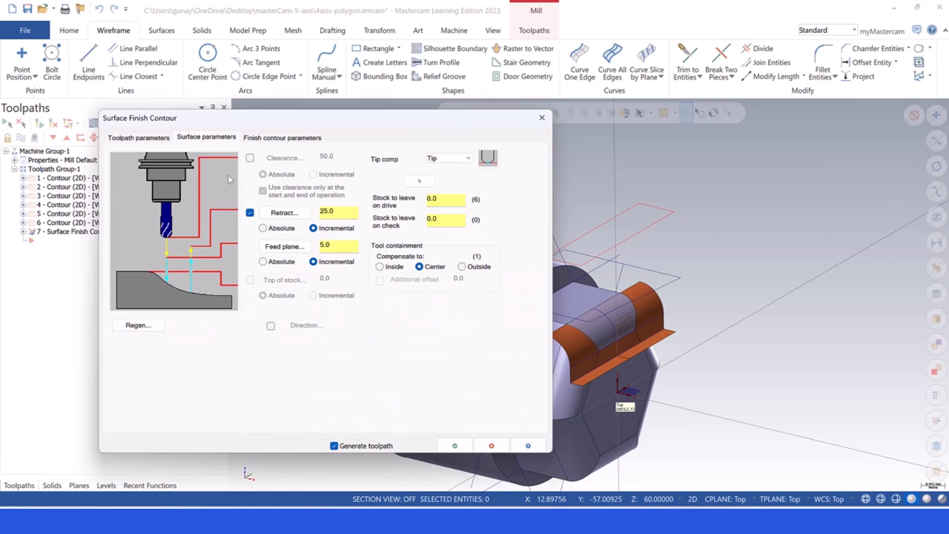
pyautogui.doubleClick(337, 213)
pyautogui.write('3')
pyautogui.doubleClick(332, 247)
pyautogui.write('1')
pyautogui.click(249, 158)
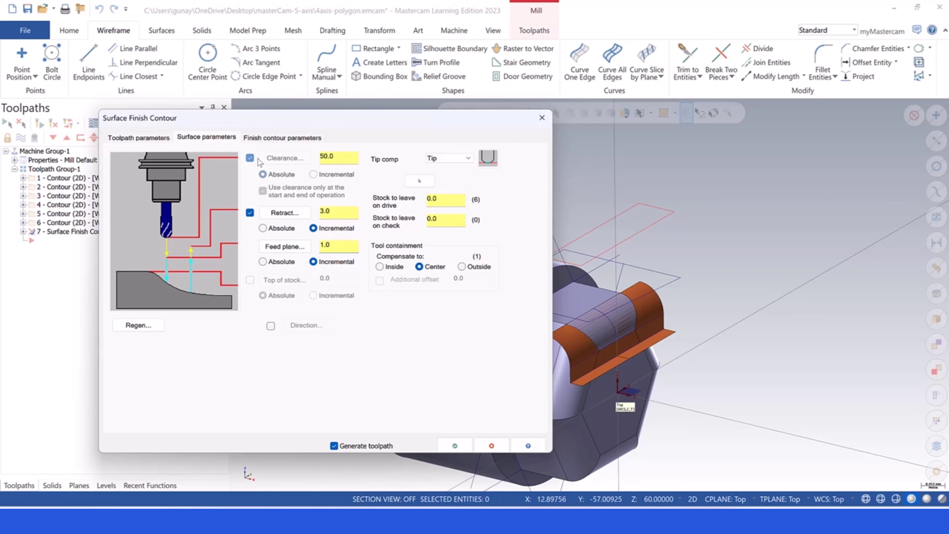
# Set the absolute clearance height to 60 in the surface parameters, keeping the incremental retract at 3.
pyautogui.doubleClick(339, 159)
pyautogui.write('60')
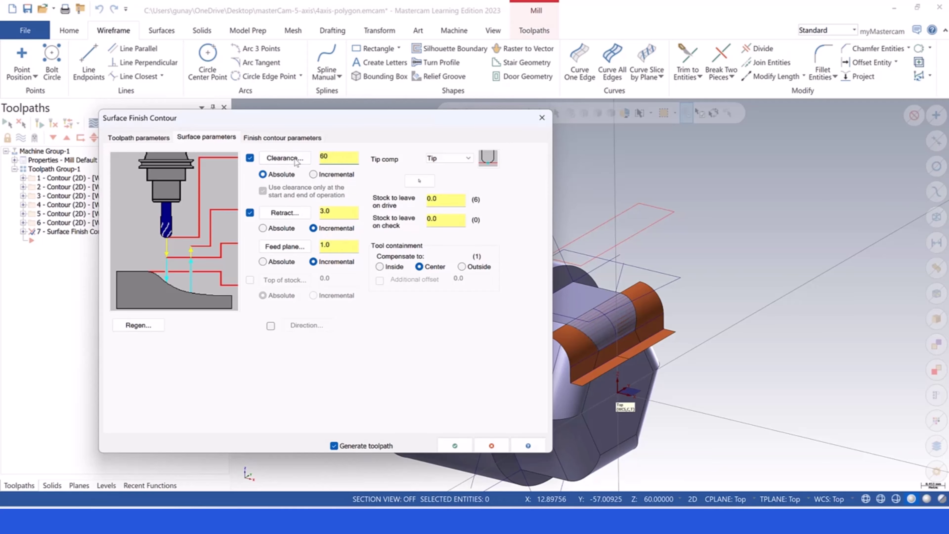
pyautogui.doubleClick(331, 159)
pyautogui.doubleClick(338, 211)
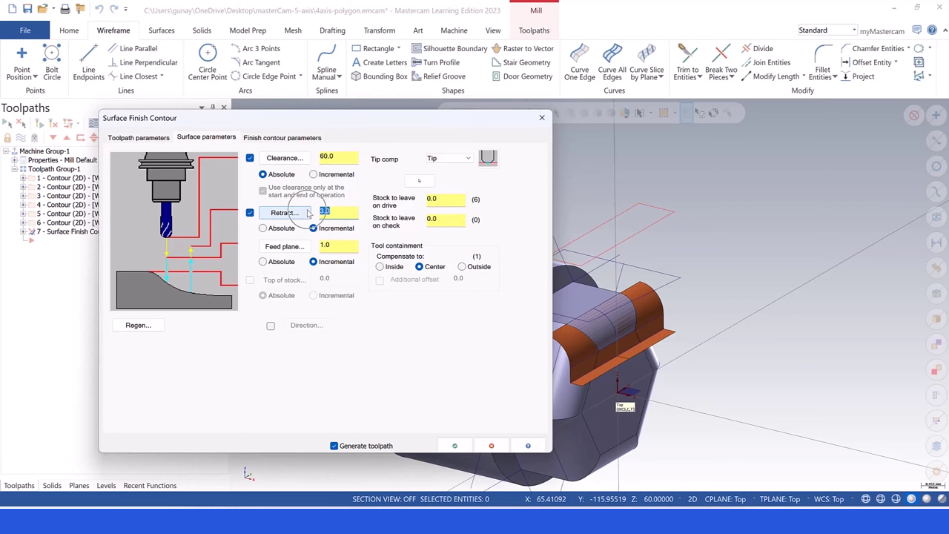
pyautogui.click(335, 229)
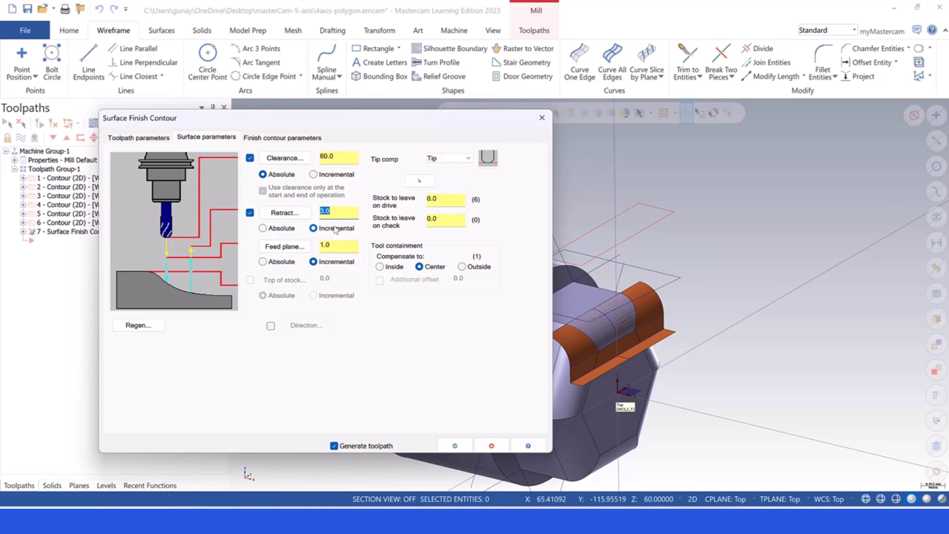
# Set the finish contour's maximum stepdown to 1, enable Optimize cut order, and choose zigzag for open contours and conventional for closed ones.
pyautogui.click(281, 137)
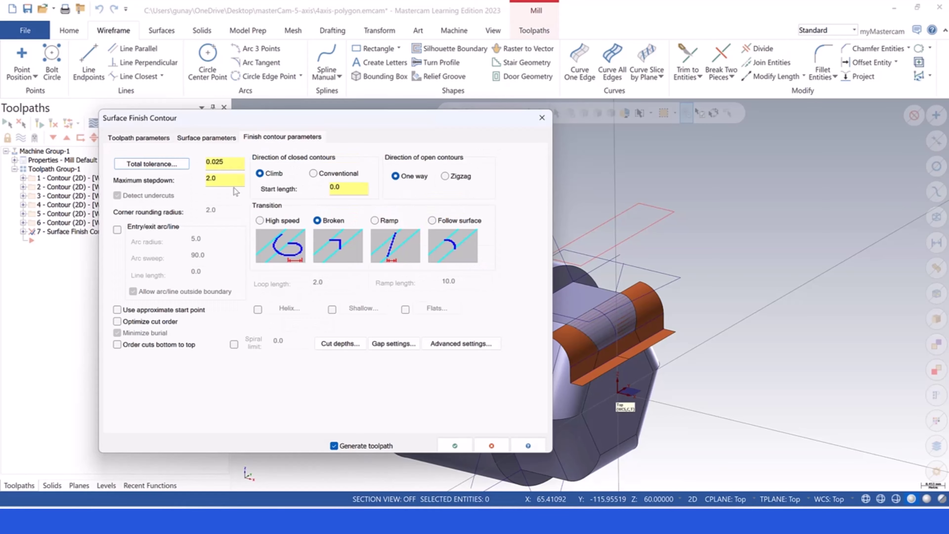
pyautogui.moveTo(233, 178); pyautogui.dragTo(184, 178)
pyautogui.click(118, 323)
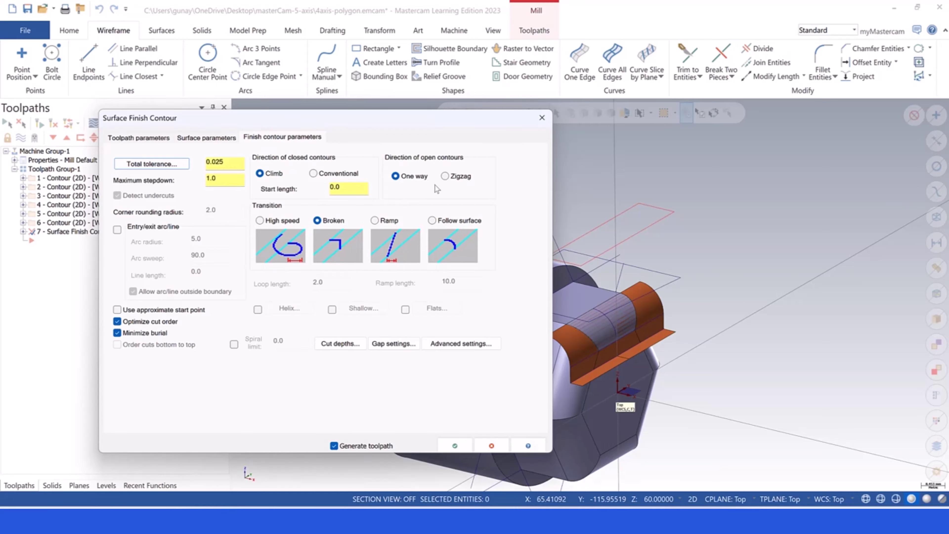
pyautogui.click(446, 177)
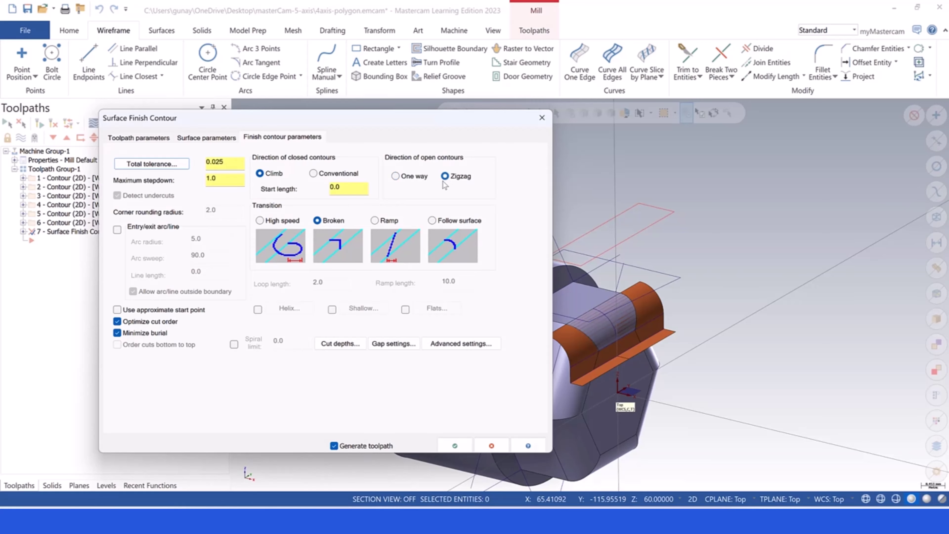
pyautogui.click(313, 174)
# Set the incremental cut depths' adjustment to top cut to 0, choose the Follow surface transition and generate the toolpath.
pyautogui.click(341, 343)
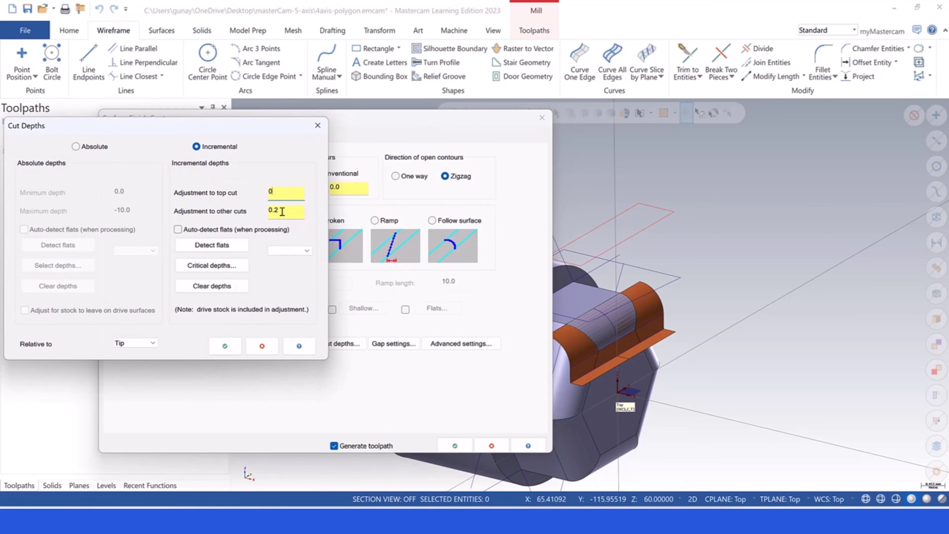
pyautogui.click(226, 346)
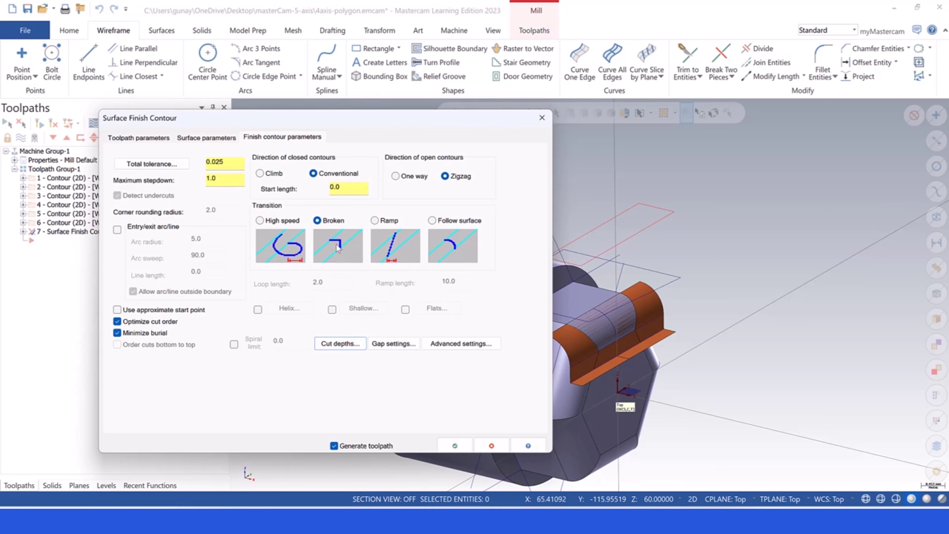
pyautogui.click(437, 221)
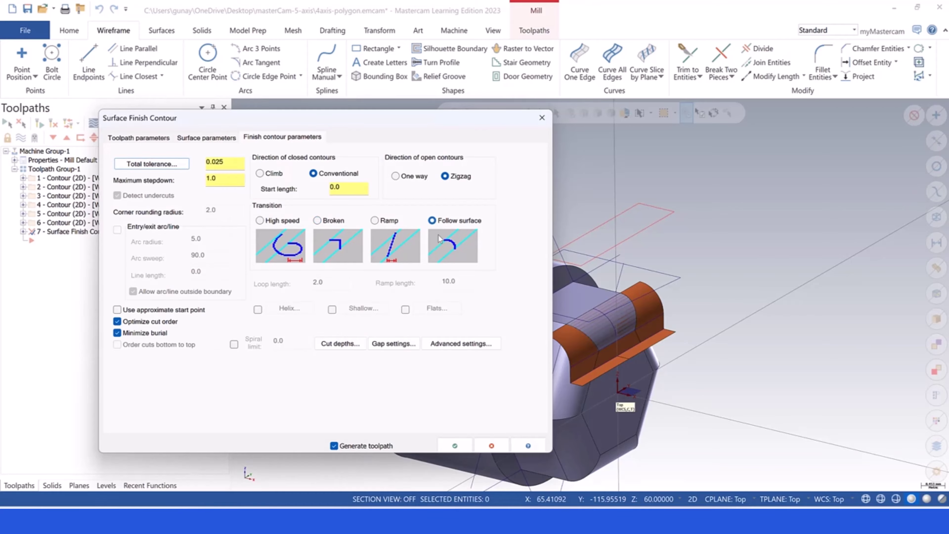
pyautogui.click(462, 448)
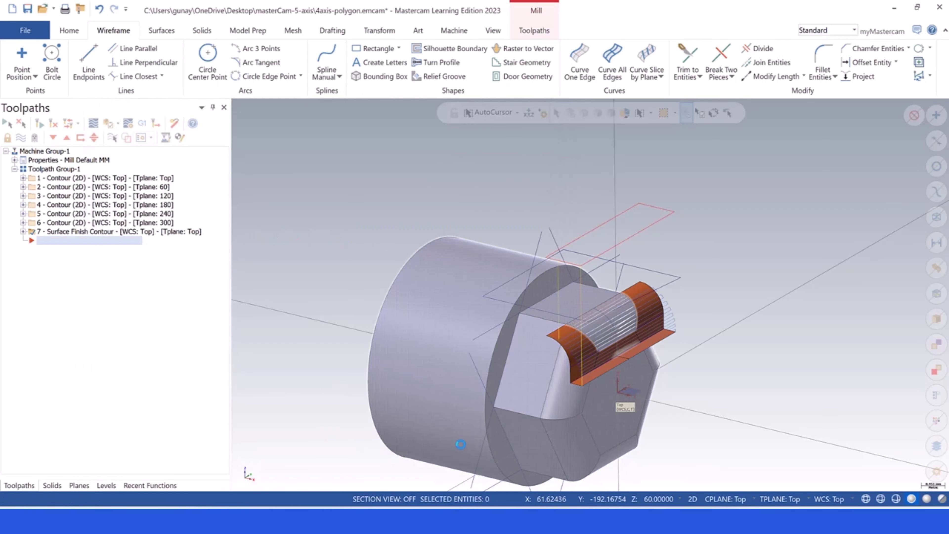
# Reduce the Surface Finish Contour operation's maximum stepdown to 0.15 and regenerate its toolpath.
pyautogui.scroll(5, 680, 314)
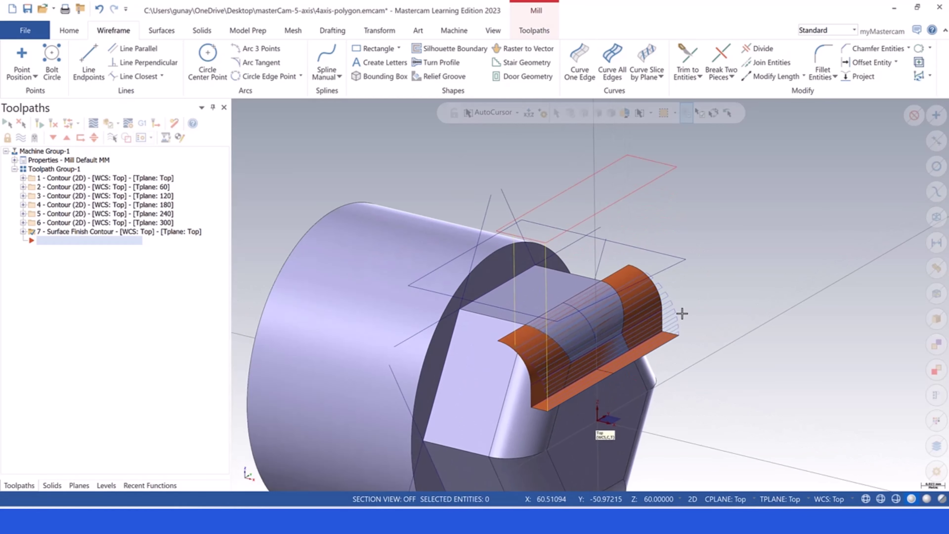
pyautogui.moveTo(686, 305)
pyautogui.mouseDown(button='middle')
pyautogui.moveTo(699, 293)
pyautogui.moveTo(750, 284)
pyautogui.moveTo(700, 299)
pyautogui.mouseUp(button='middle')
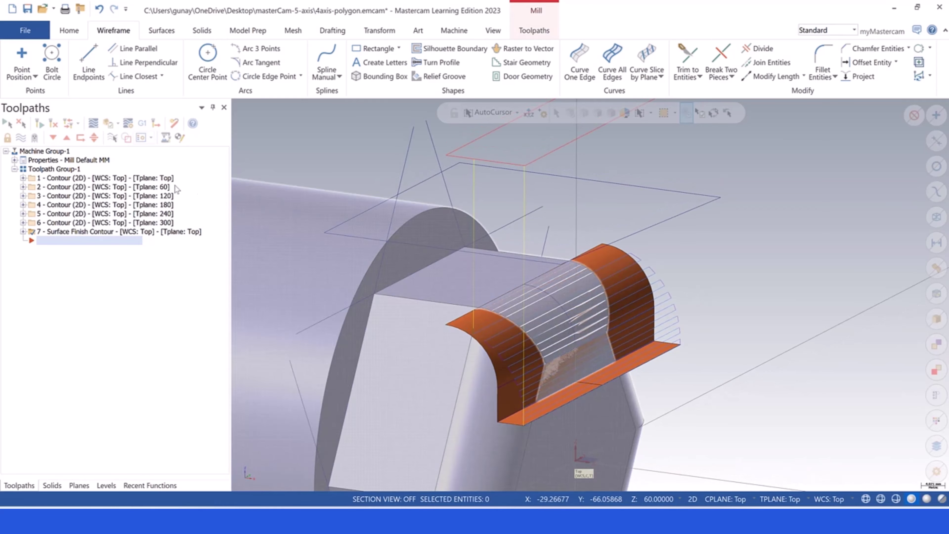
pyautogui.click(23, 231)
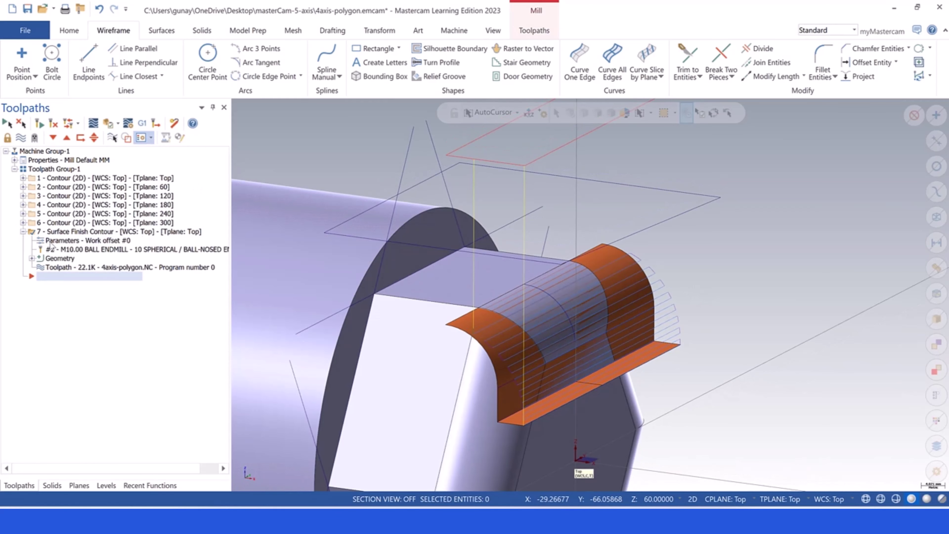
pyautogui.click(52, 242)
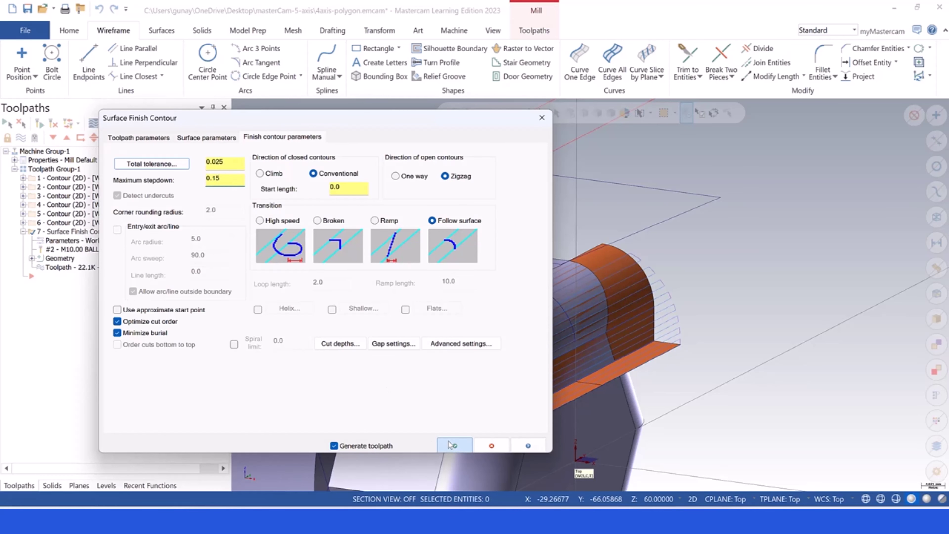
pyautogui.click(452, 445)
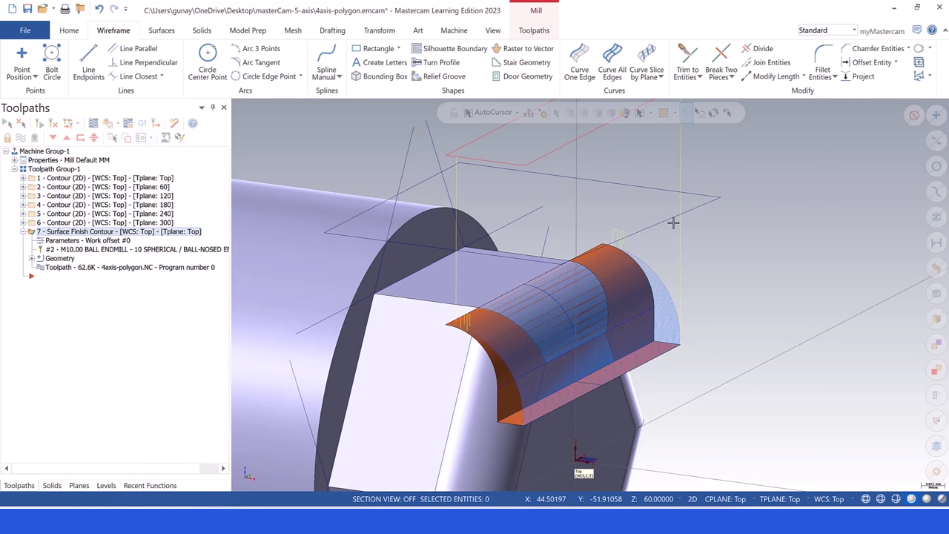
# Collapse the Surface Finish Contour operation in the toolpath tree and hide its toolpath display.
pyautogui.scroll(-2, 673, 222)
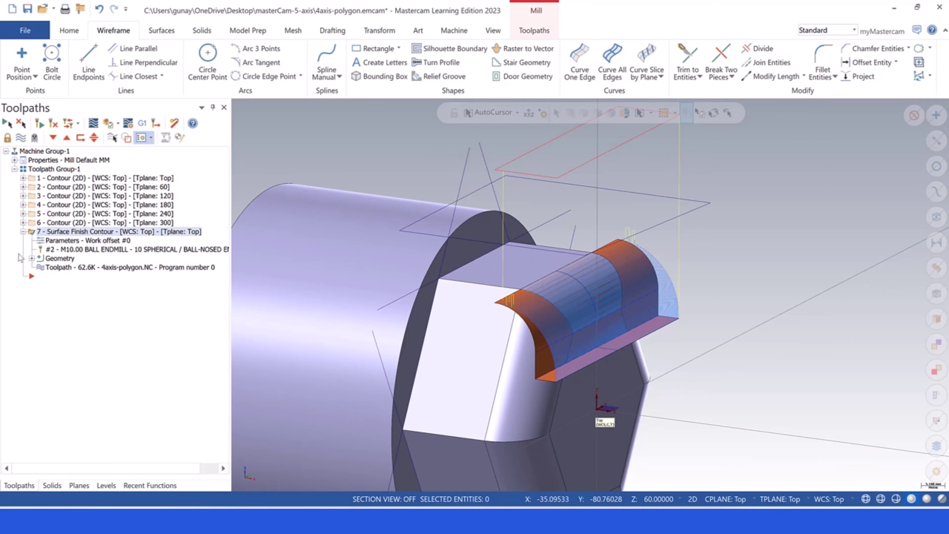
pyautogui.click(22, 232)
pyautogui.click(21, 139)
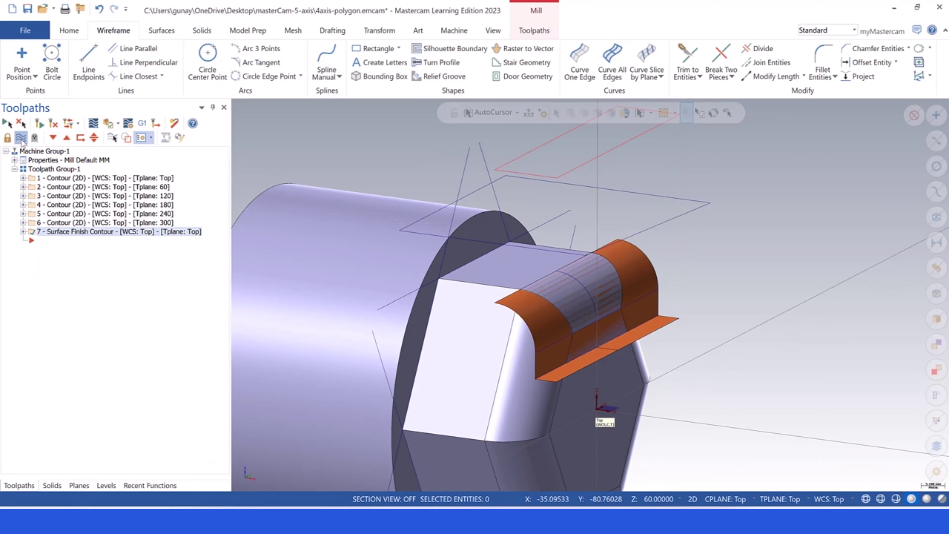
pyautogui.click(21, 139)
pyautogui.click(21, 138)
pyautogui.scroll(-4, 690, 302)
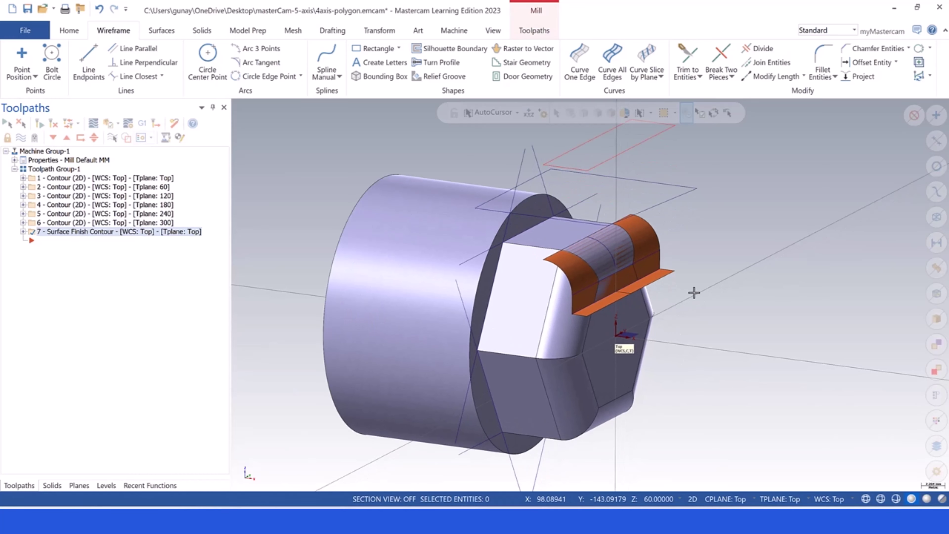
# Set the construction plane and tool plane to Right.
pyautogui.scroll(1, 694, 291)
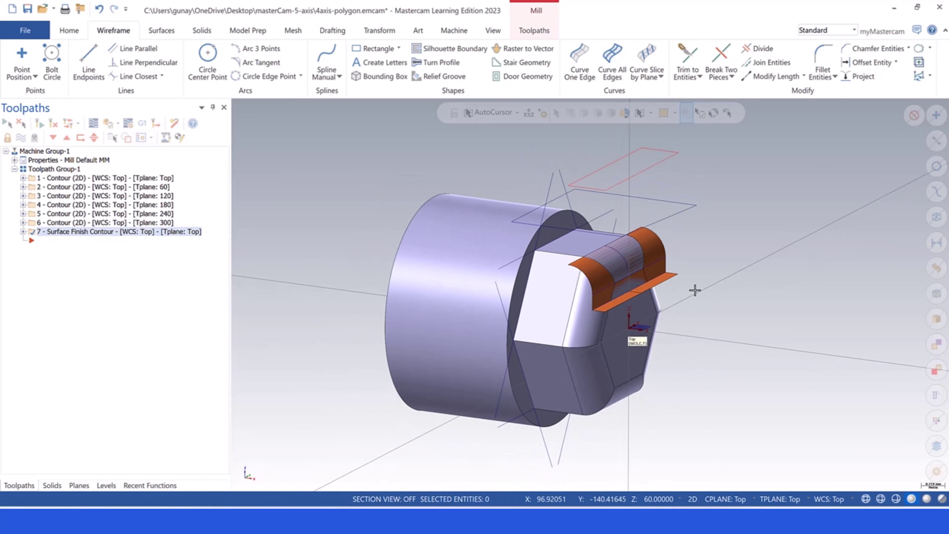
pyautogui.scroll(-2, 698, 291)
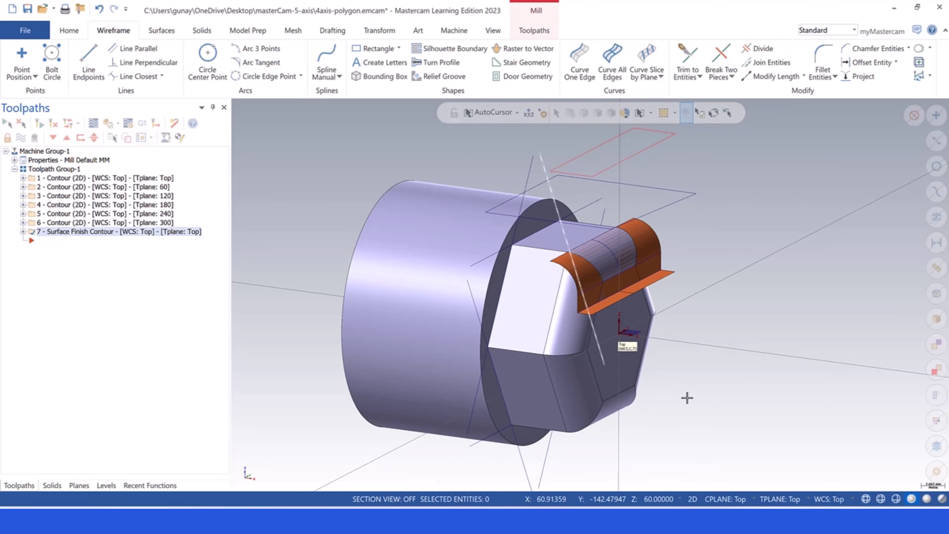
pyautogui.click(725, 499)
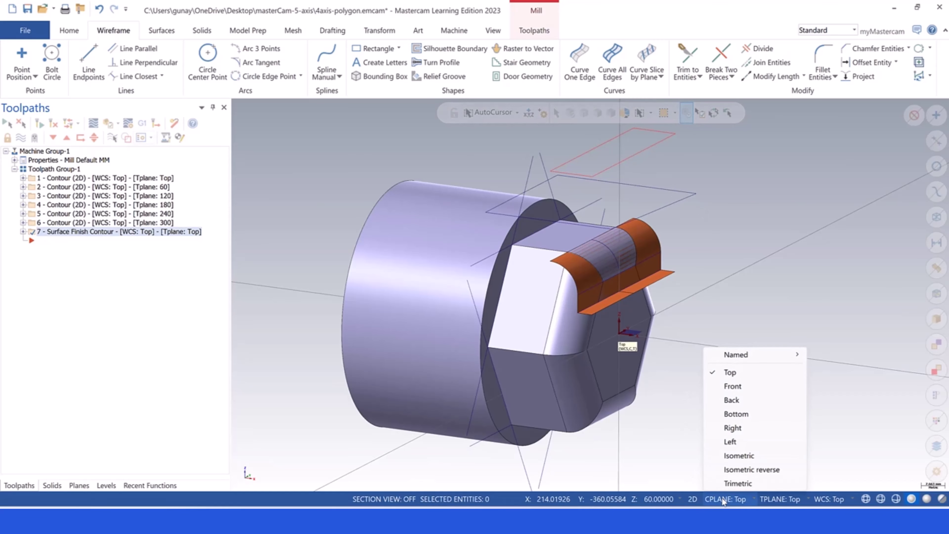
pyautogui.click(747, 426)
pyautogui.scroll(1, 713, 250)
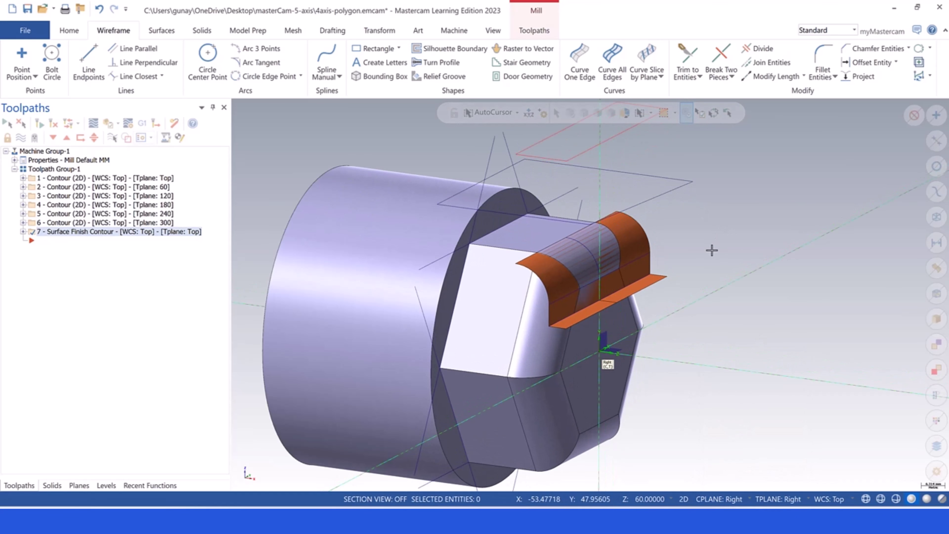
# Start a Rotate copy of the fillet and draft surfaces, their orange extension surfaces and the whole red containment rectangle.
pyautogui.click(378, 32)
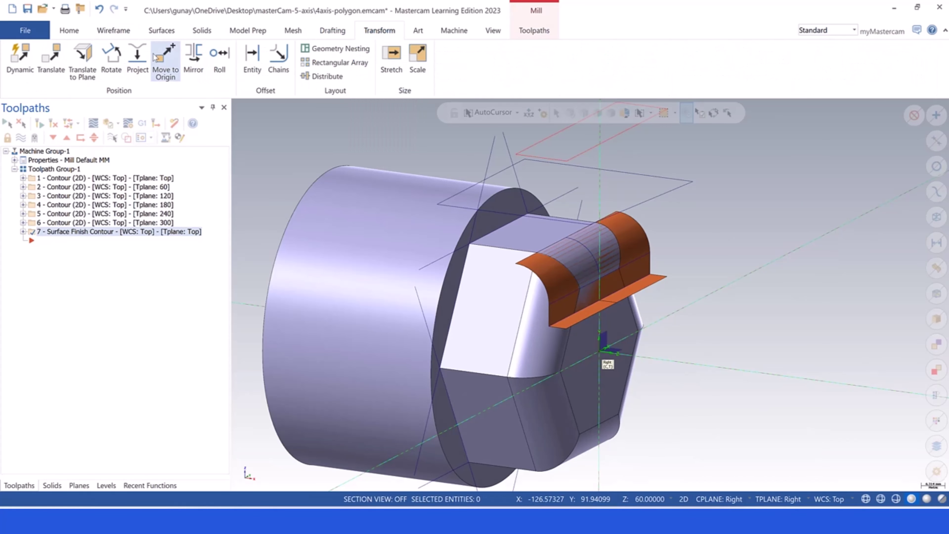
pyautogui.click(111, 60)
pyautogui.click(626, 250)
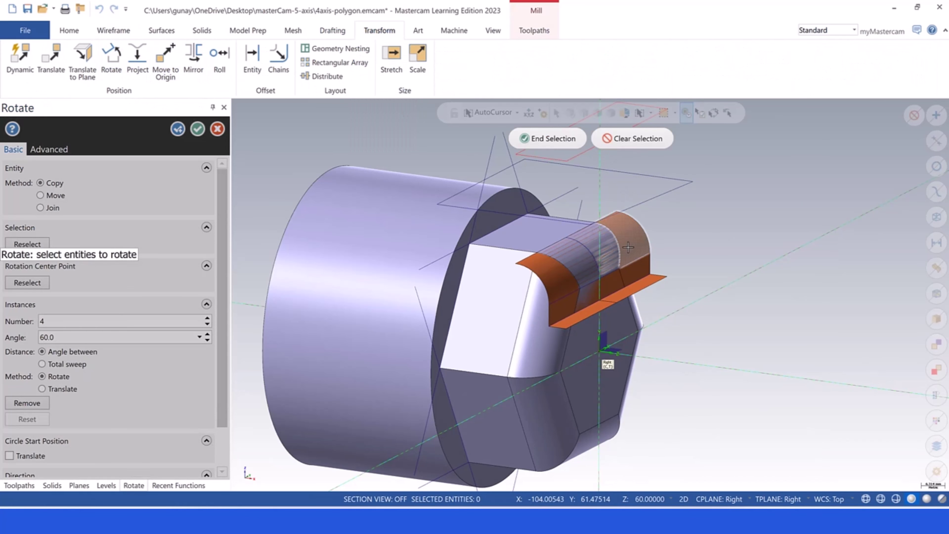
pyautogui.click(556, 268)
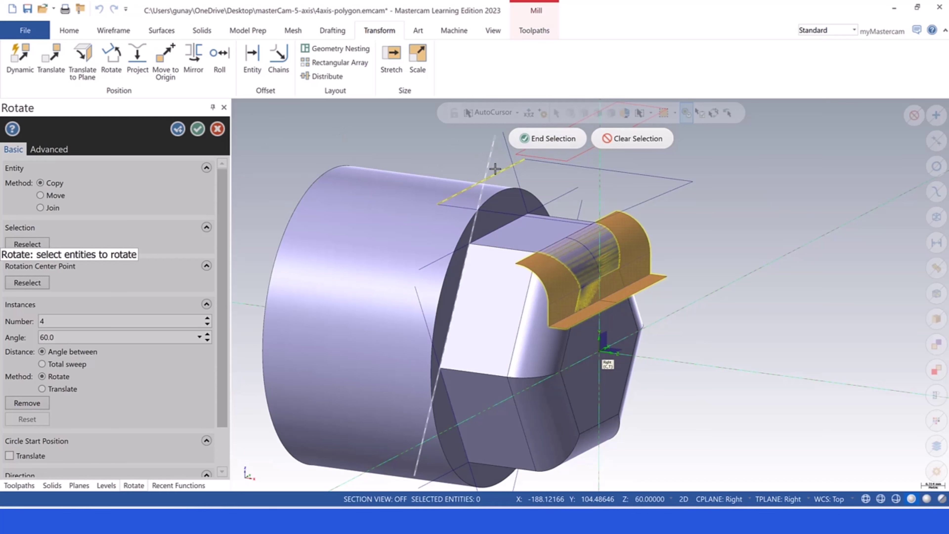
pyautogui.scroll(-3, 602, 176)
pyautogui.scroll(2, 597, 205)
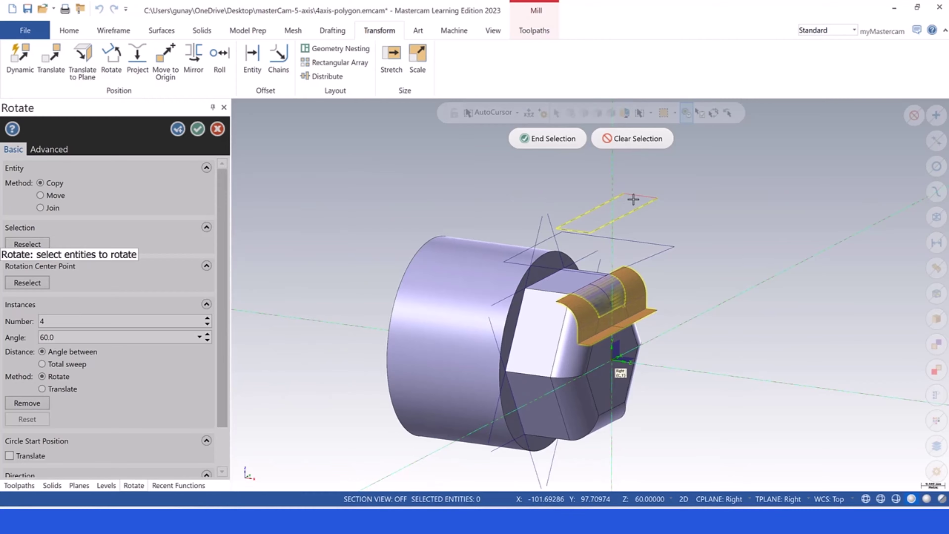
pyautogui.click(612, 187)
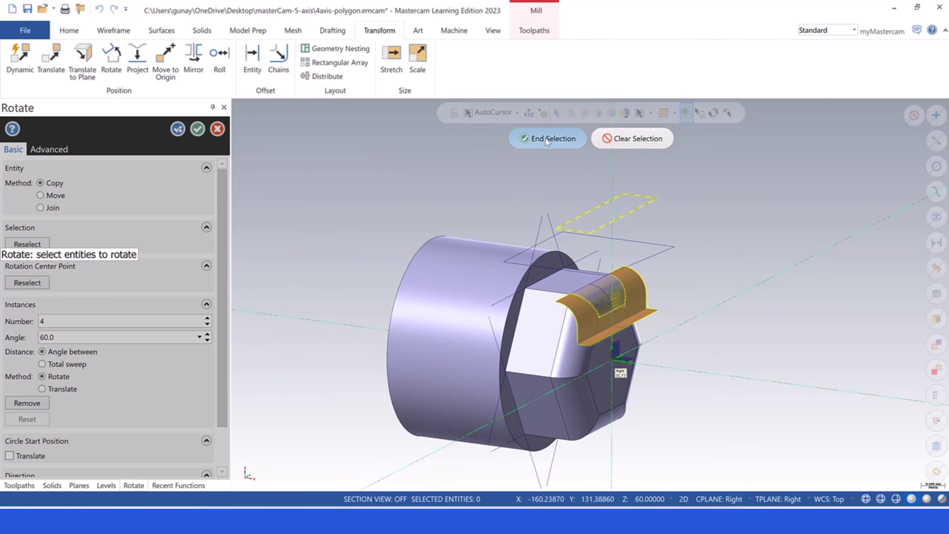
pyautogui.click(547, 139)
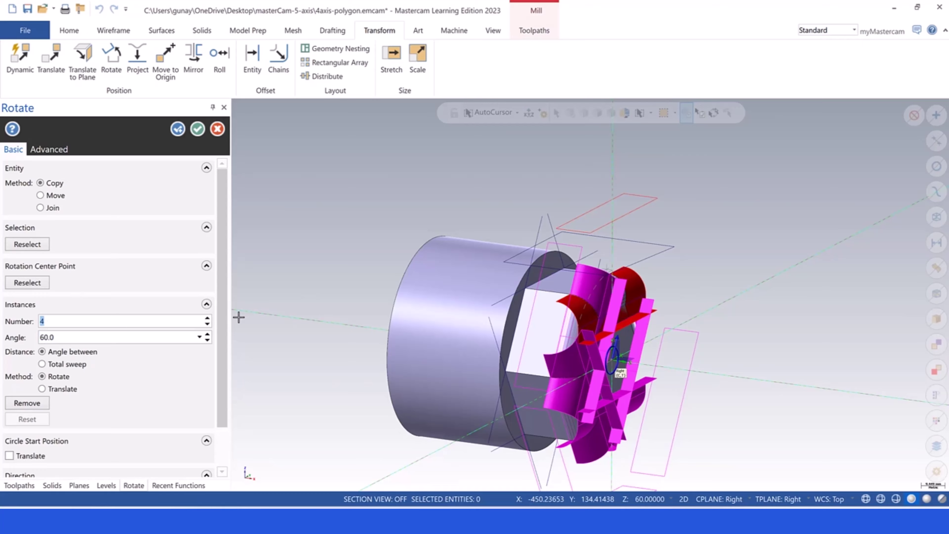
# Set the Rotate copy to 5 instances at 60 degrees between copies and create the rotated geometry.
pyautogui.scroll(-3, 220, 392)
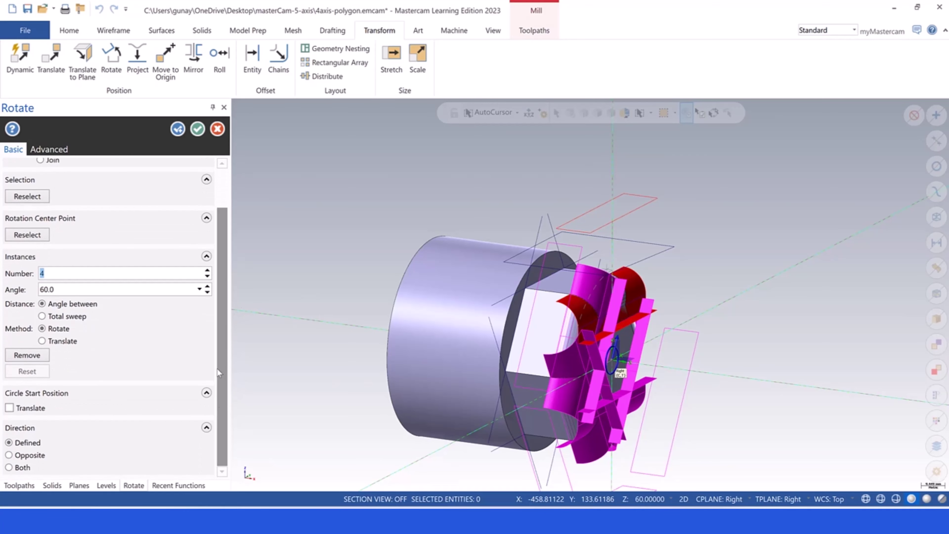
pyautogui.click(207, 271)
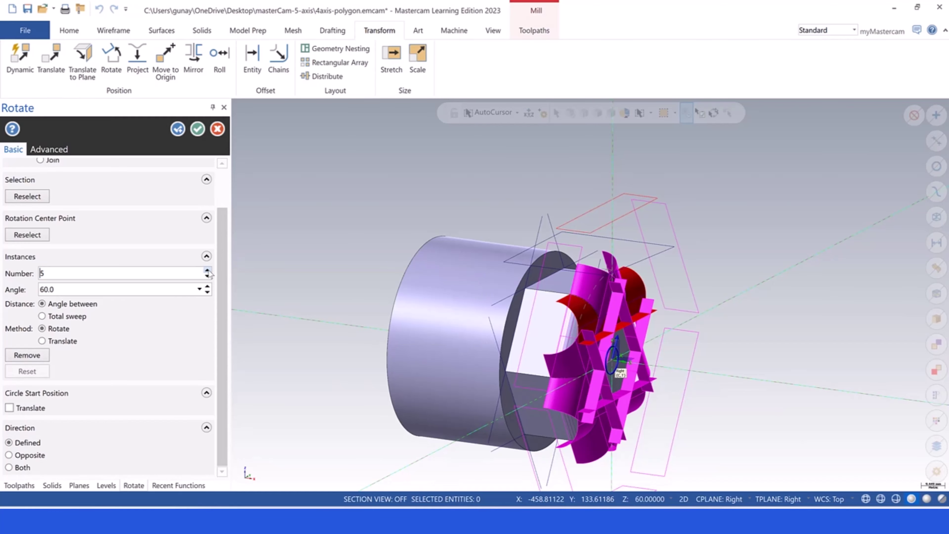
pyautogui.click(207, 270)
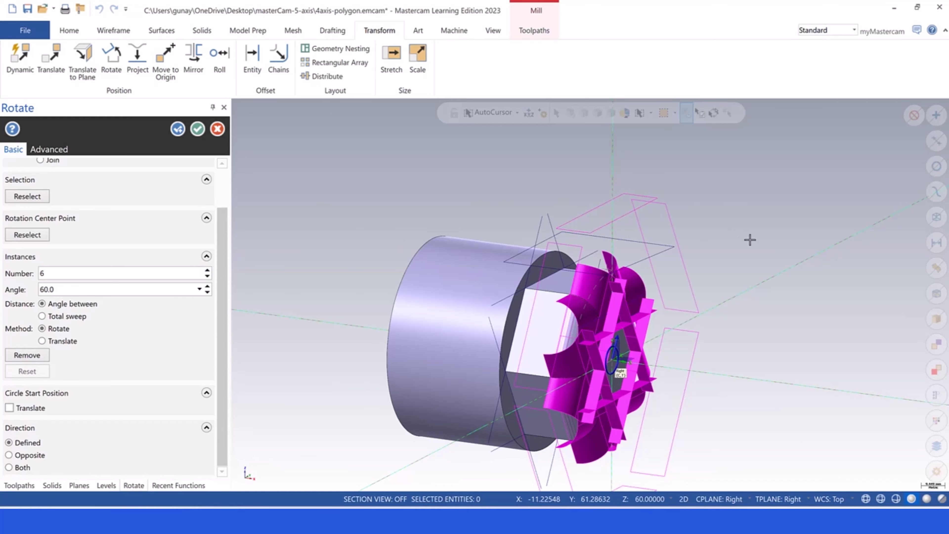
pyautogui.moveTo(750, 240); pyautogui.dragTo(706, 236, button='middle')
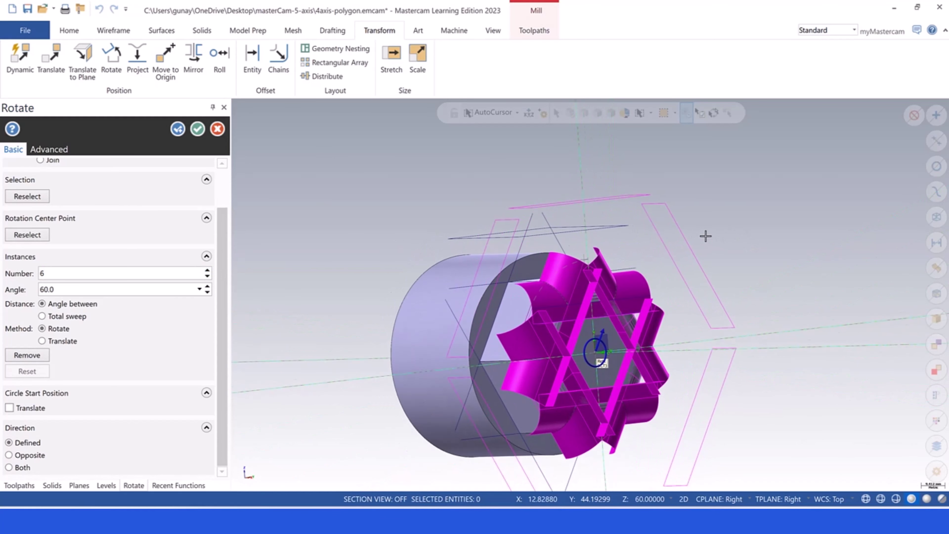
pyautogui.scroll(-3, 706, 235)
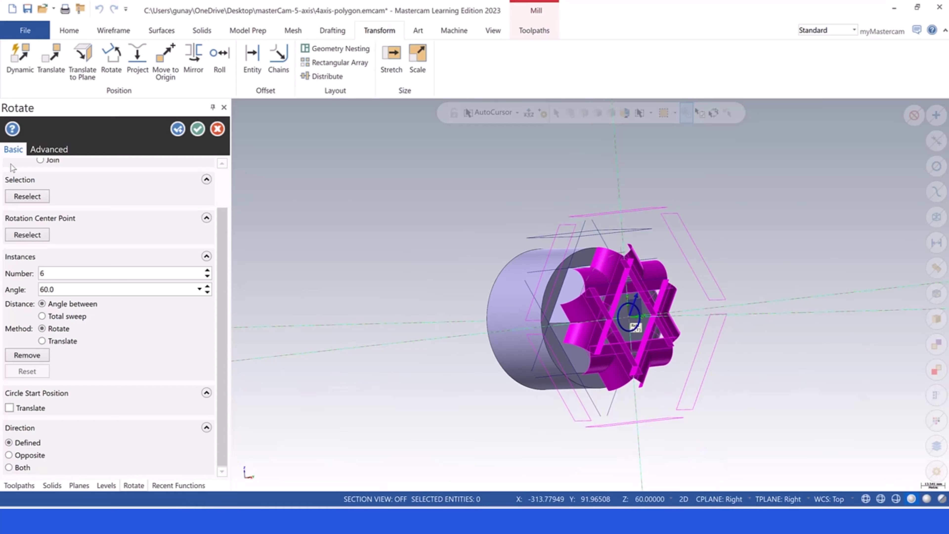
pyautogui.click(207, 276)
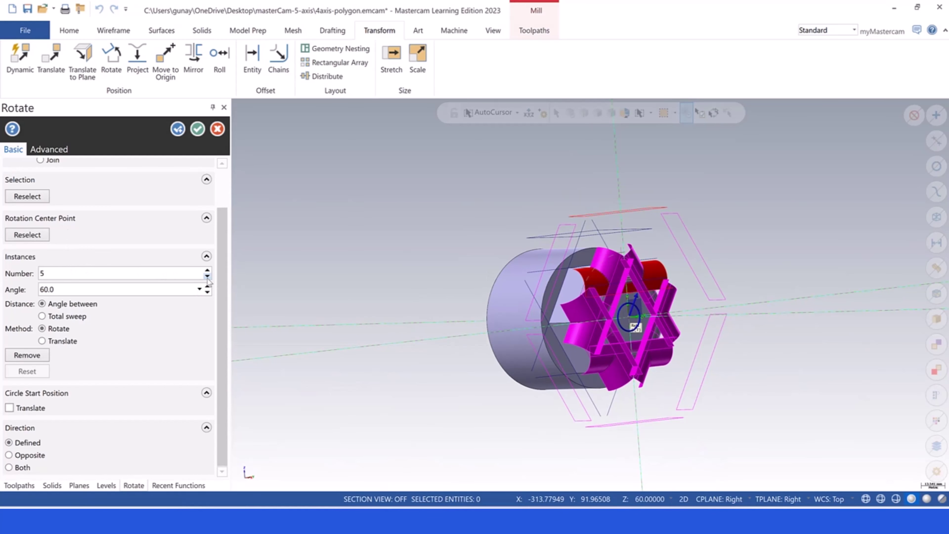
pyautogui.click(208, 276)
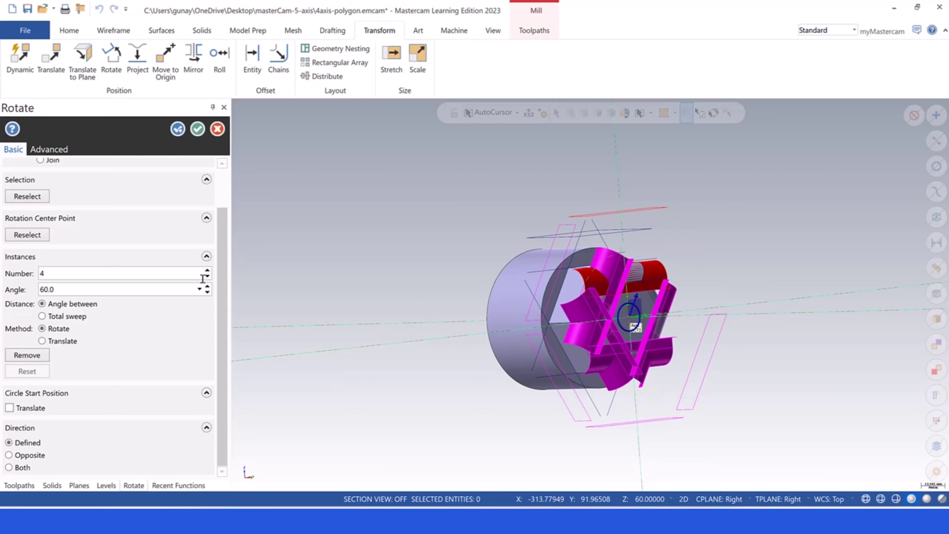
pyautogui.click(207, 272)
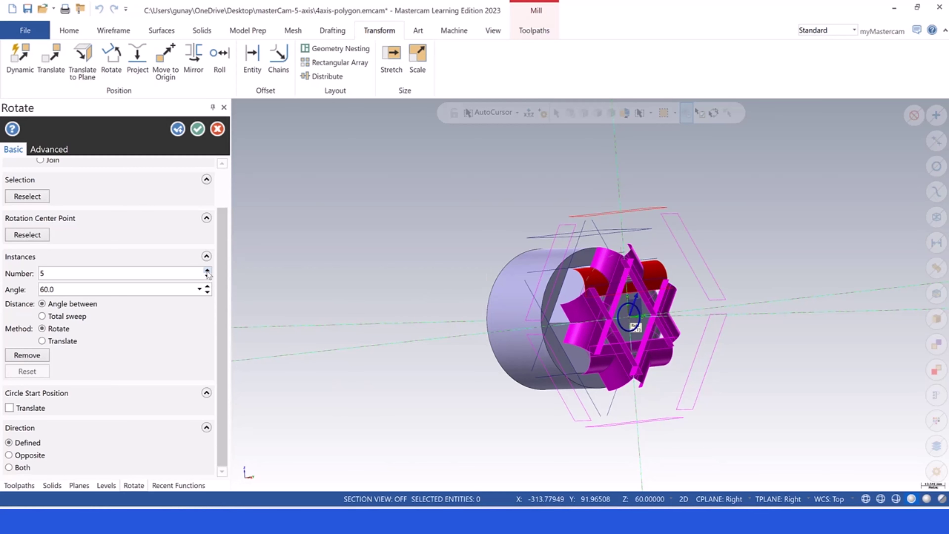
pyautogui.click(198, 129)
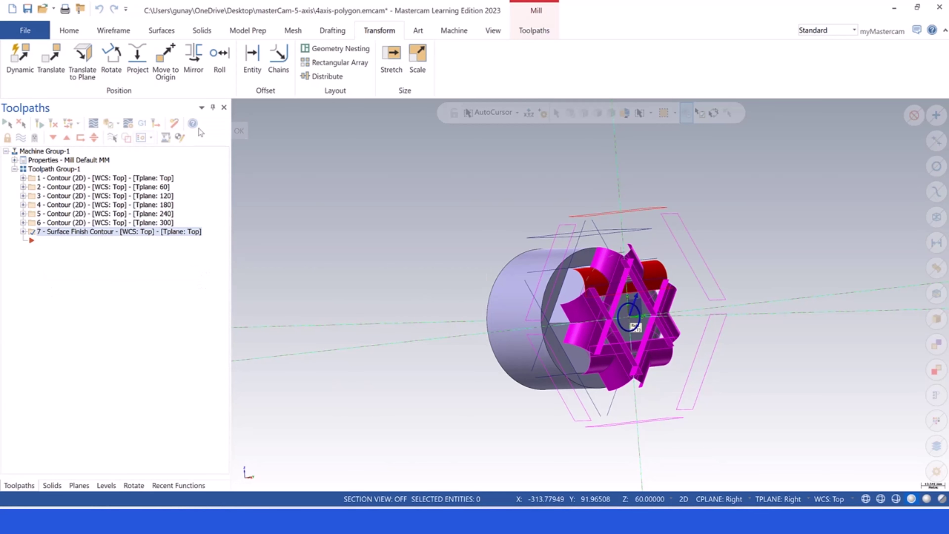
# Clear the transform result colors from the rotated geometry and set the construction and tool planes back to Top.
pyautogui.moveTo(400, 188)
pyautogui.mouseDown(button='middle')
pyautogui.moveTo(413, 197)
pyautogui.moveTo(390, 193)
pyautogui.mouseUp(button='middle')
pyautogui.rightClick(390, 193)
pyautogui.click(448, 180)
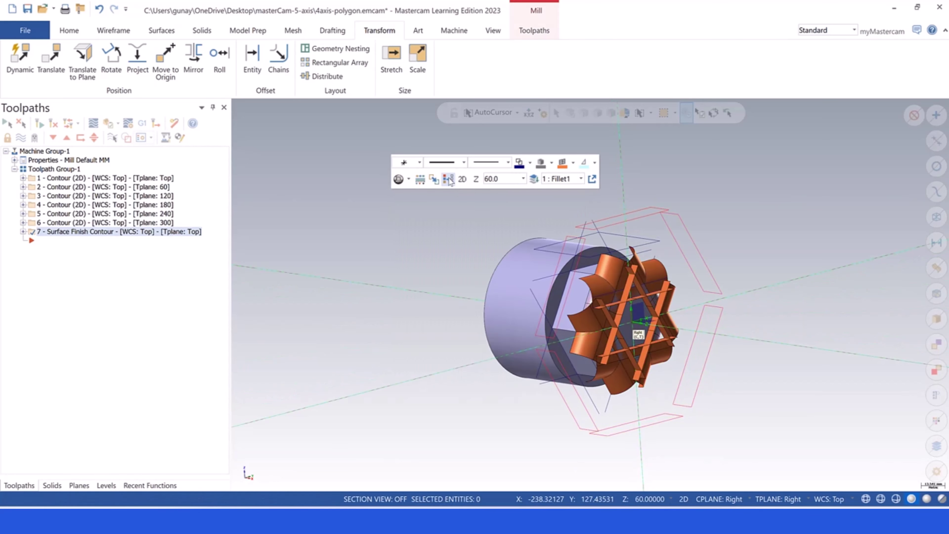
pyautogui.click(723, 501)
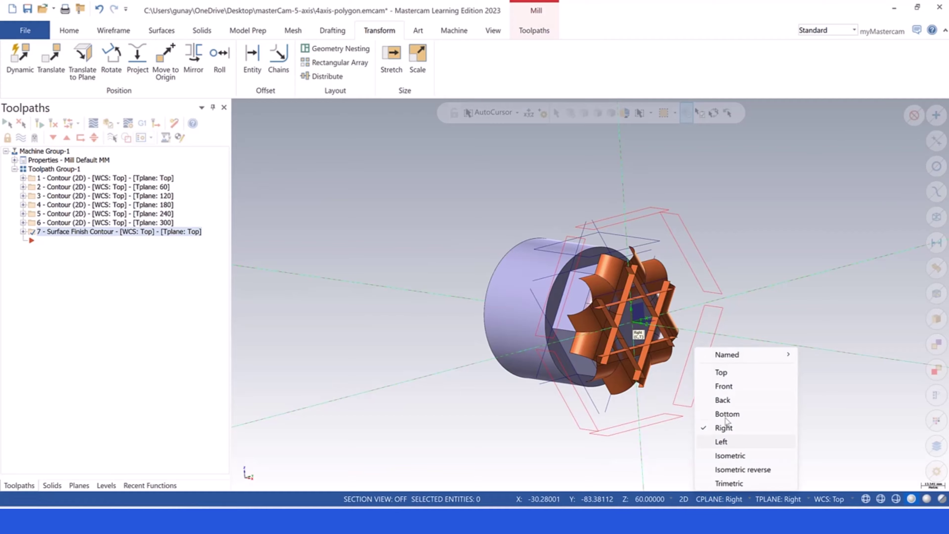
pyautogui.click(725, 373)
pyautogui.scroll(2, 672, 256)
pyautogui.moveTo(660, 257); pyautogui.dragTo(646, 271, button='middle')
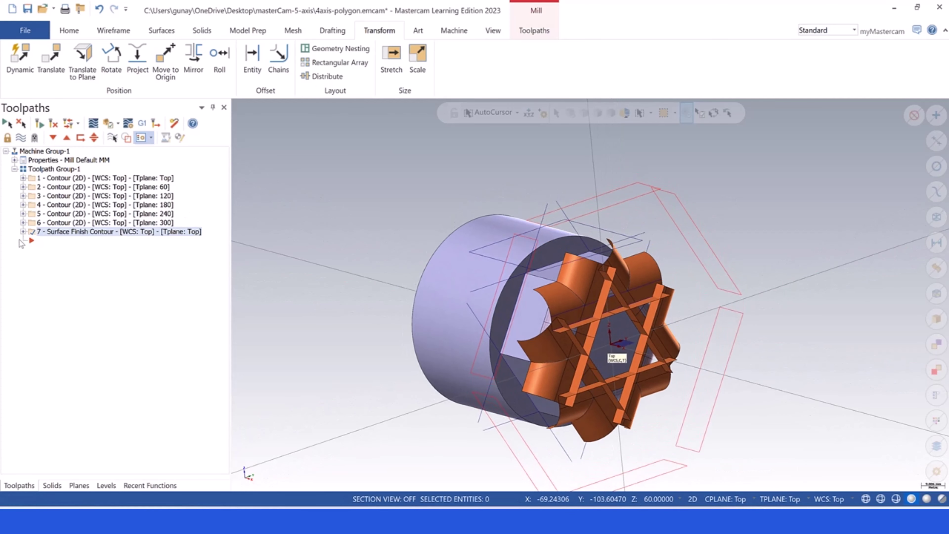
# Duplicate the Surface Finish Contour operation at the end of Toolpath Group-1.
pyautogui.rightClick(52, 235)
pyautogui.click(94, 277)
pyautogui.hotkey('ctrl', 'v')
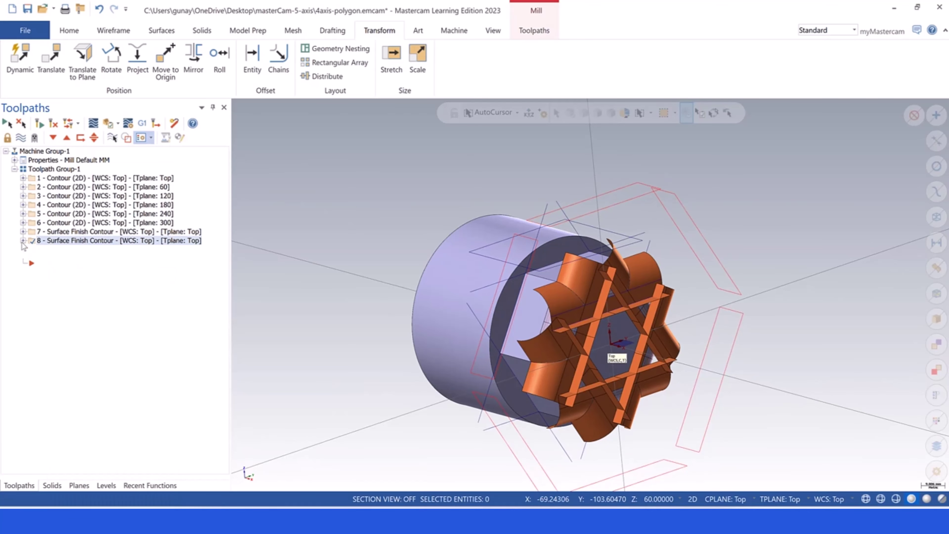
# Replace the duplicated operation's drive surfaces with the fillet, draft and extension surfaces of the adjacent 60-degree side.
pyautogui.click(23, 241)
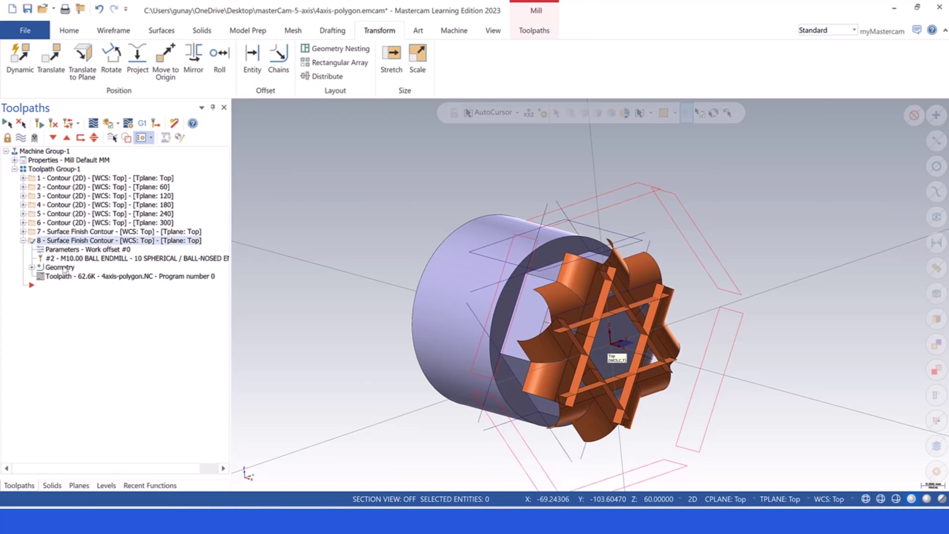
pyautogui.doubleClick(64, 269)
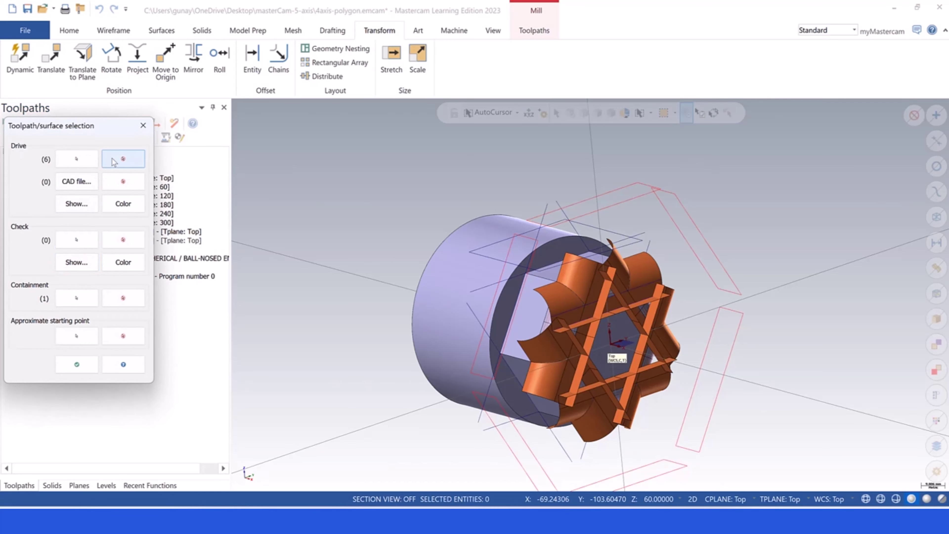
pyautogui.click(114, 161)
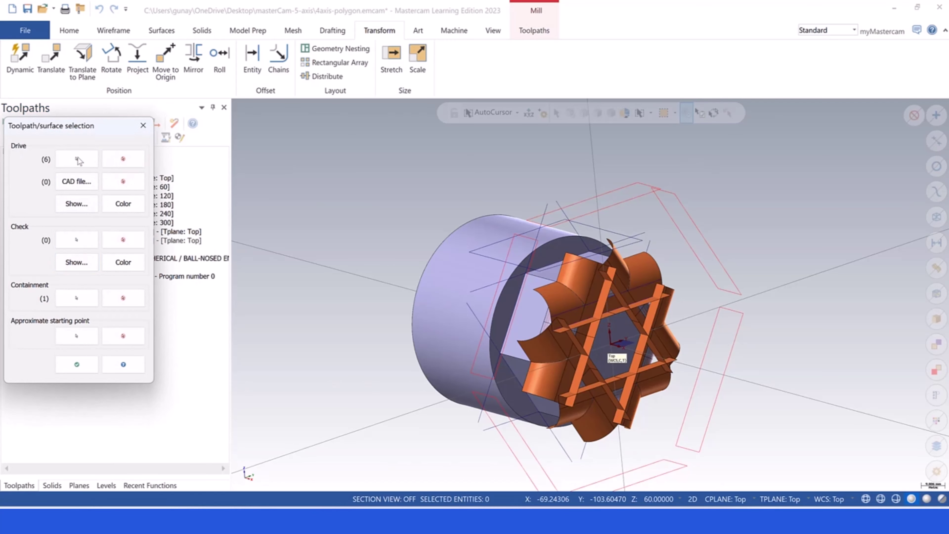
pyautogui.click(77, 160)
pyautogui.scroll(4, 567, 285)
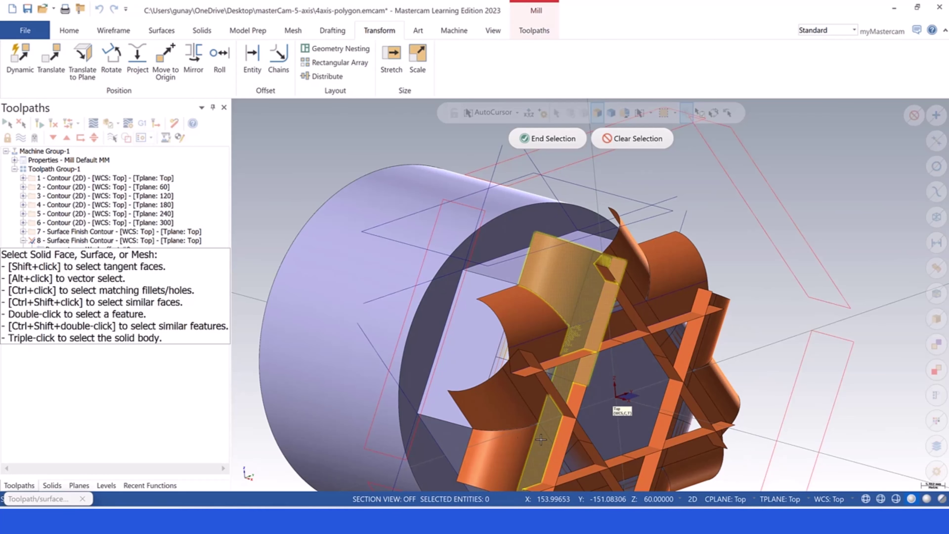
pyautogui.scroll(-4, 552, 297)
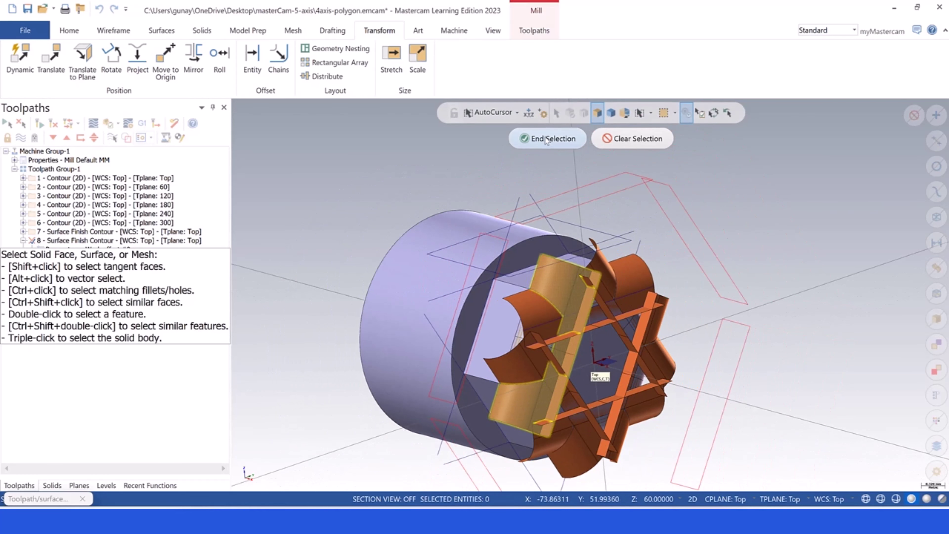
pyautogui.click(548, 139)
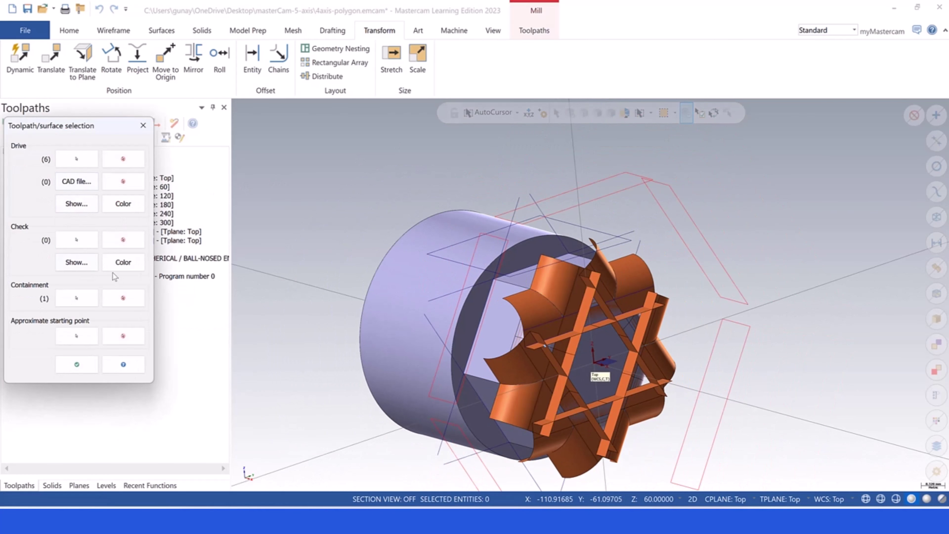
# Replace the duplicated operation's containment with the red rectangle facing the adjacent 60-degree side and accept the geometry selection.
pyautogui.click(77, 298)
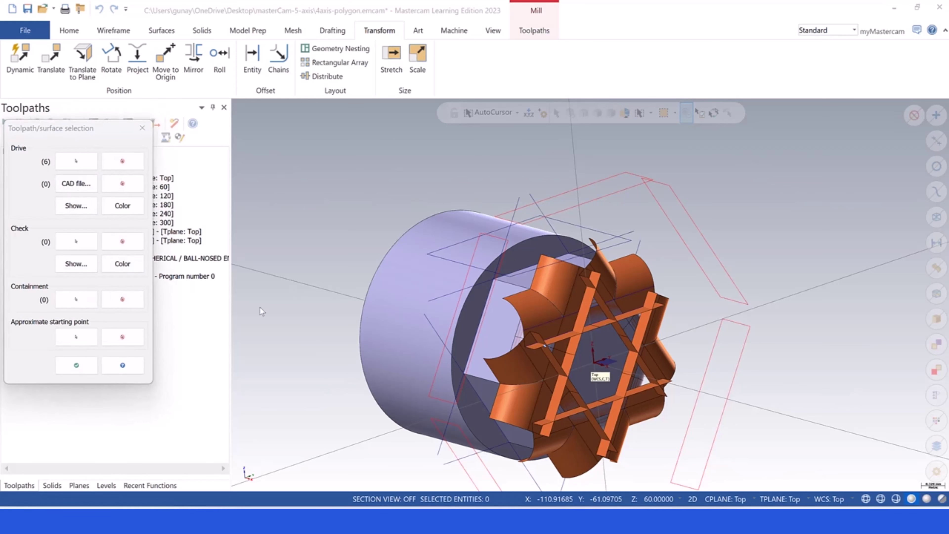
pyautogui.click(472, 262)
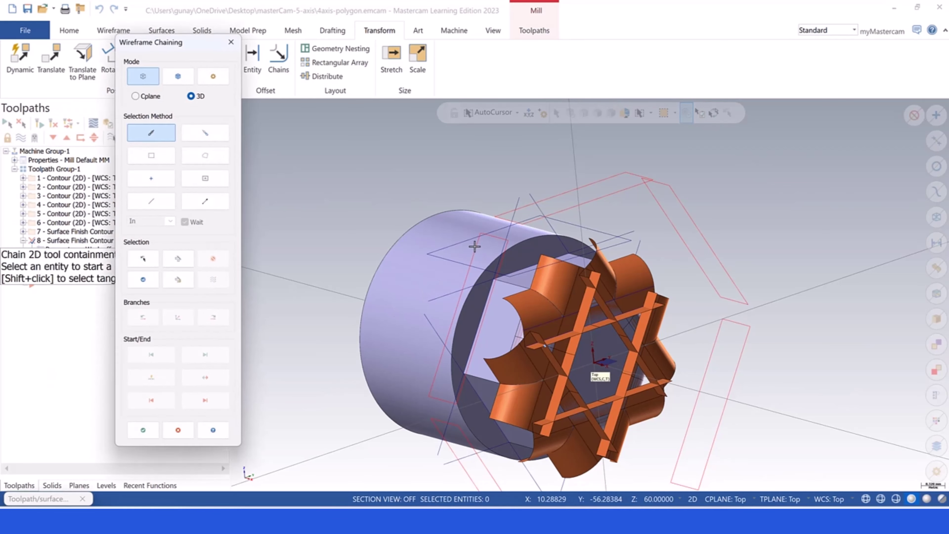
pyautogui.click(142, 438)
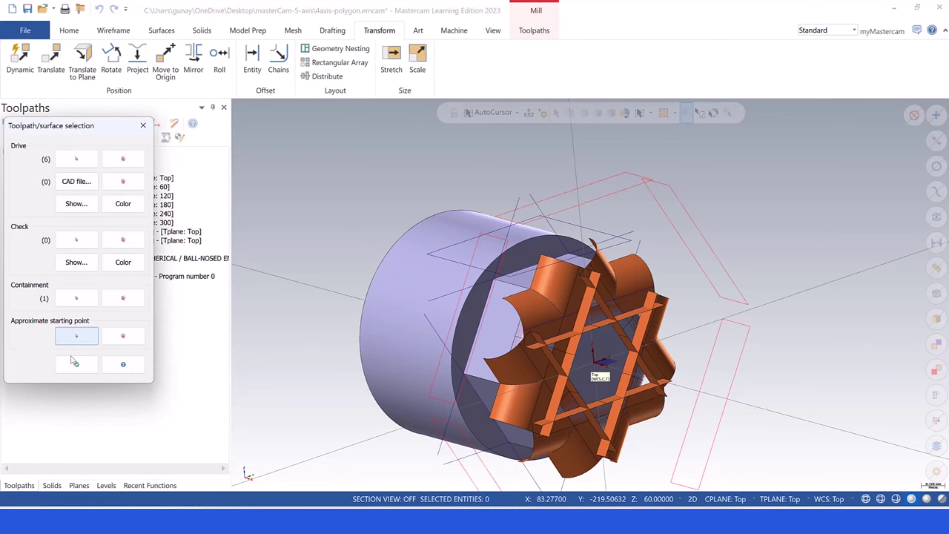
pyautogui.click(75, 363)
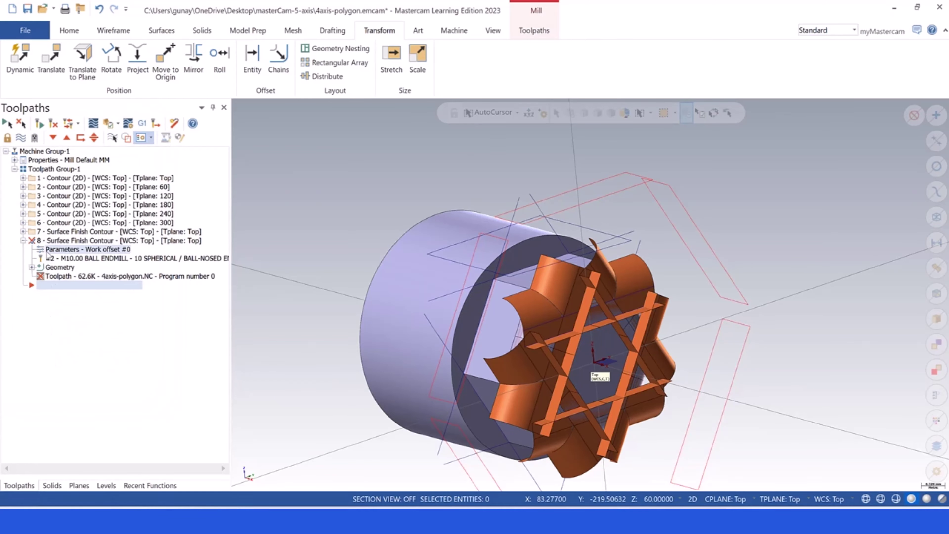
# Set the tool plane to 60 in the duplicated Surface Finish Contour operation's parameters.
pyautogui.click(47, 253)
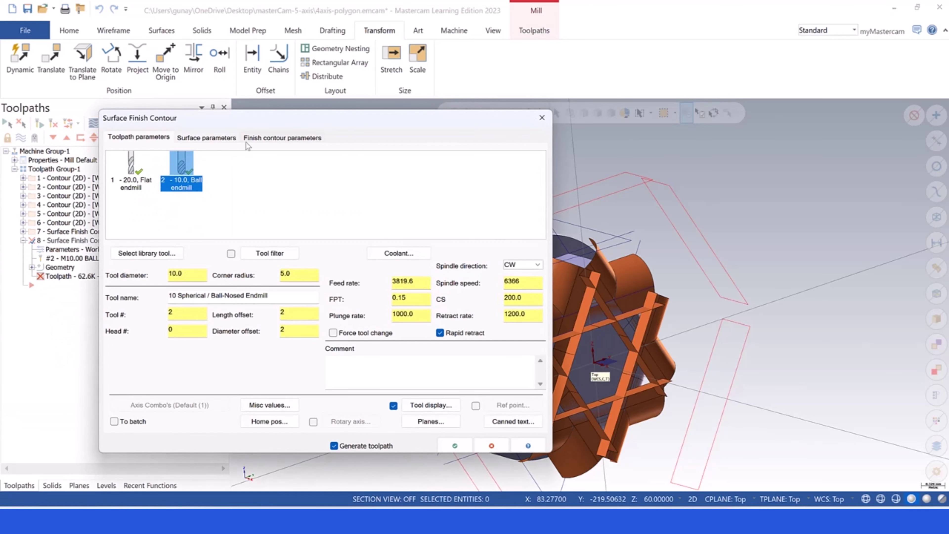
pyautogui.click(212, 139)
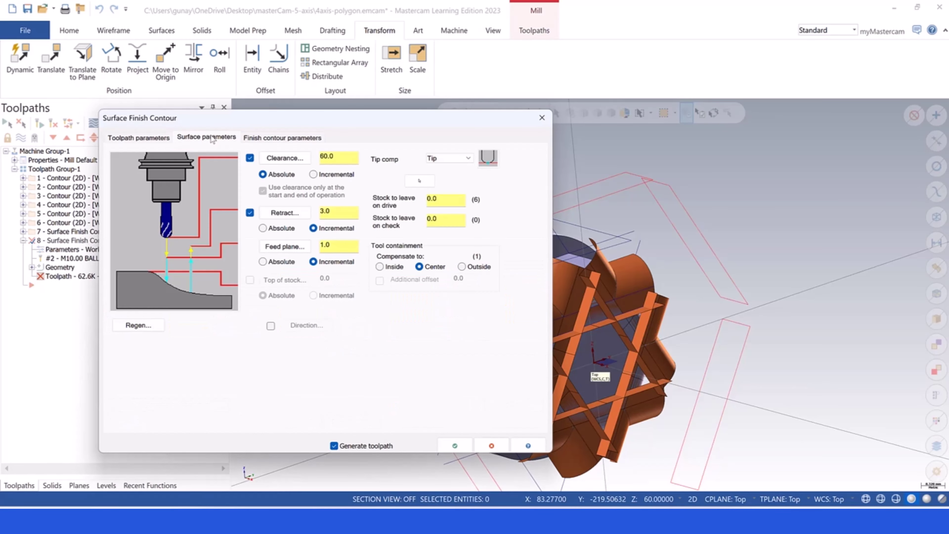
pyautogui.click(279, 139)
pyautogui.click(136, 139)
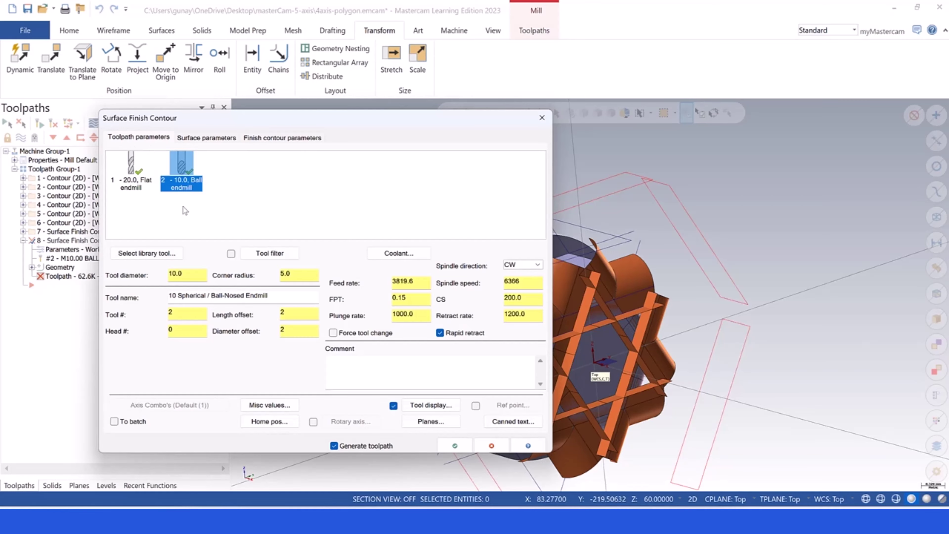
pyautogui.click(434, 426)
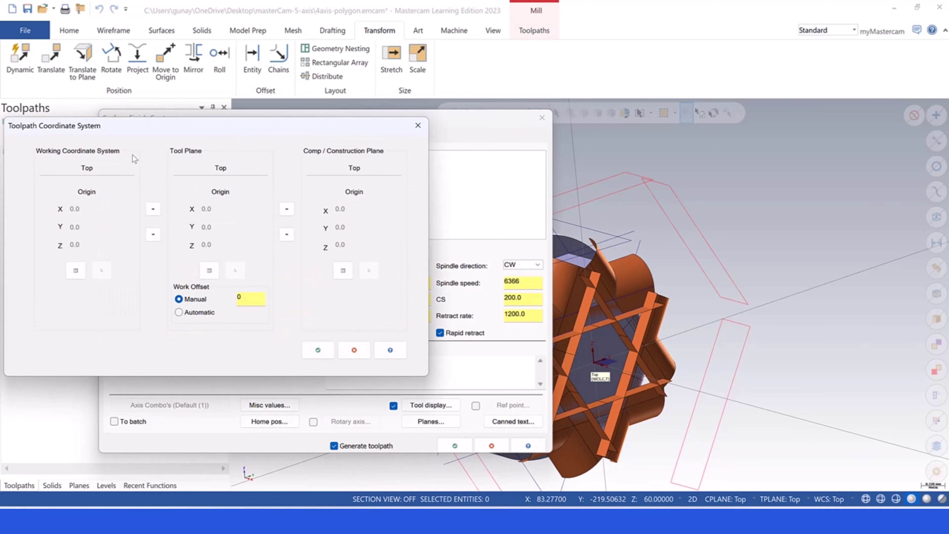
pyautogui.click(209, 270)
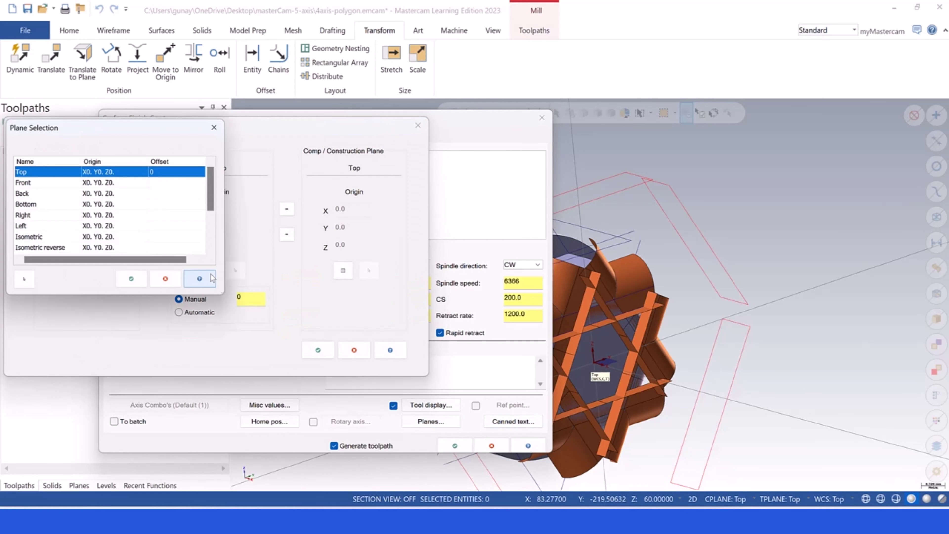
pyautogui.moveTo(212, 196); pyautogui.dragTo(214, 245)
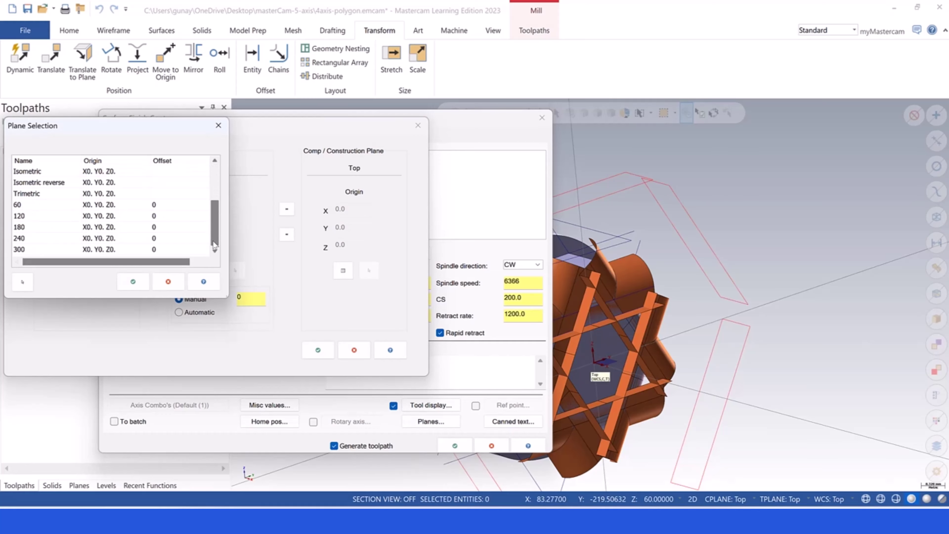
pyautogui.click(28, 204)
pyautogui.click(132, 281)
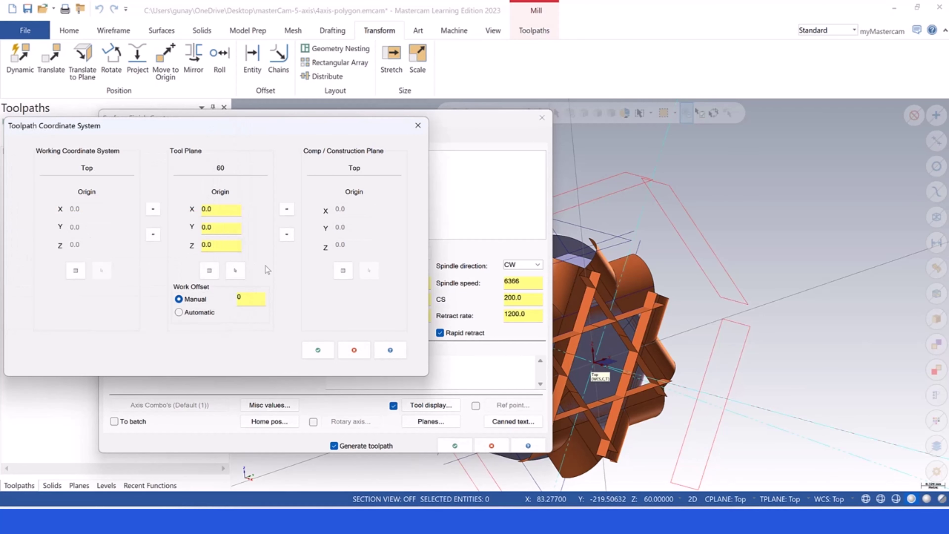
# Set the duplicated operation's comp/construction plane to 60.
pyautogui.click(341, 271)
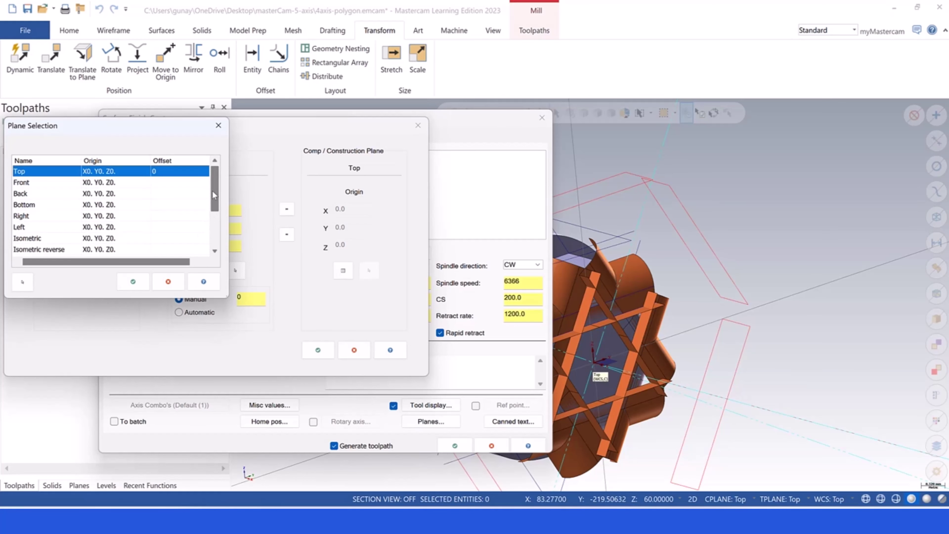
pyautogui.moveTo(214, 194); pyautogui.dragTo(214, 236)
pyautogui.click(28, 205)
pyautogui.click(133, 281)
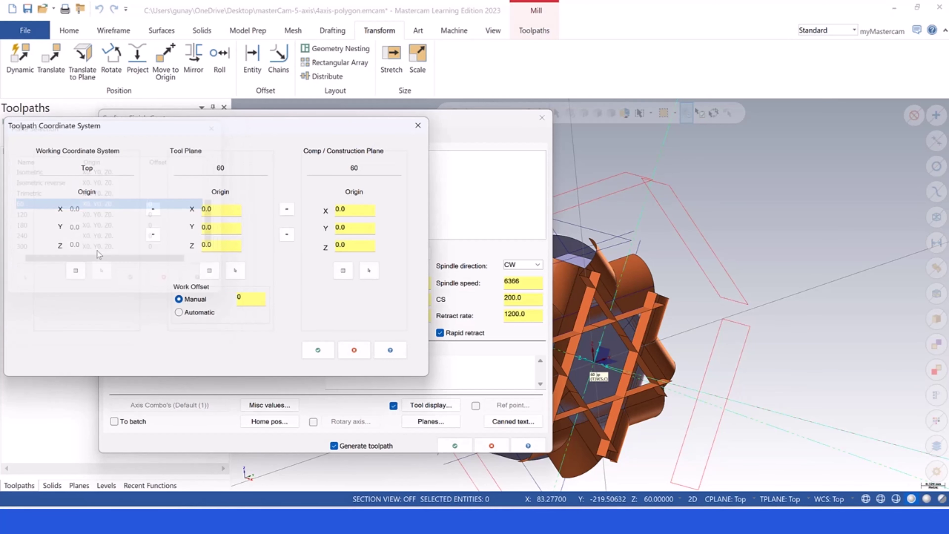
# Accept the plane changes to regenerate the duplicated Surface Finish Contour operation, and display its toolpath on the part.
pyautogui.click(317, 349)
pyautogui.click(454, 445)
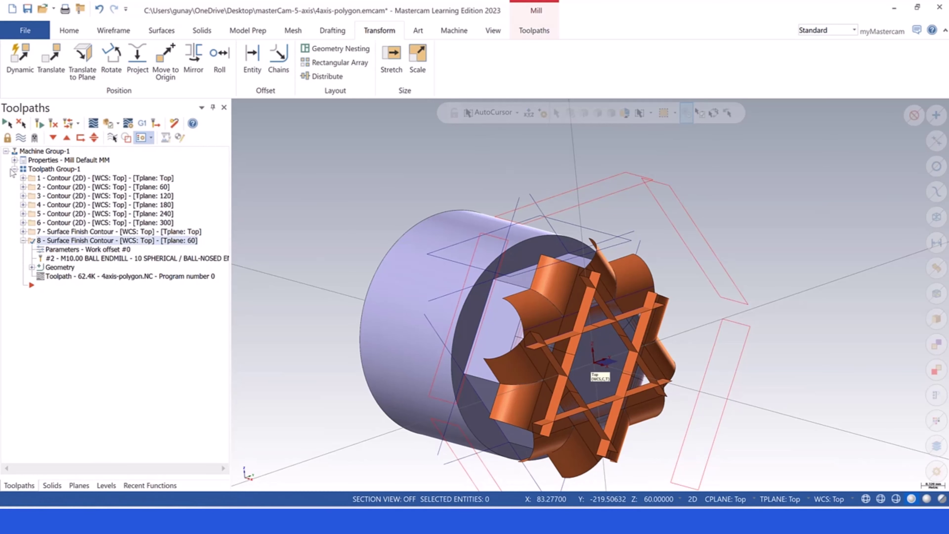
pyautogui.click(20, 138)
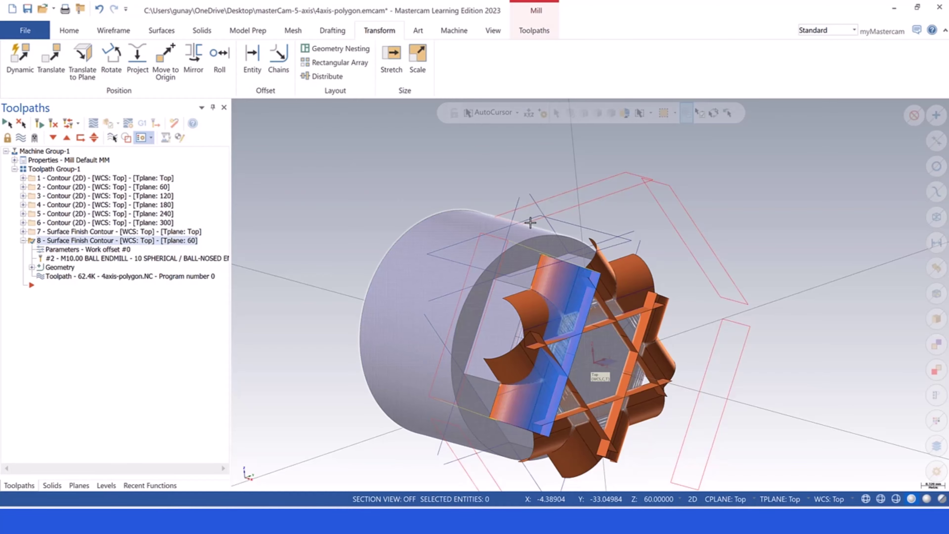
pyautogui.moveTo(530, 221); pyautogui.dragTo(557, 228, button='middle')
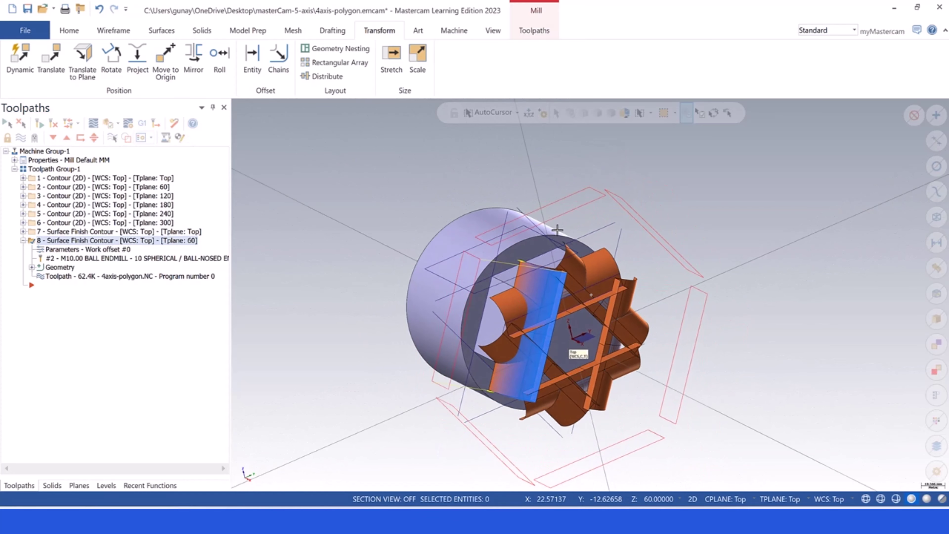
# Hide the displayed toolpath of the duplicated Surface Finish Contour operation and collapse its entry in the operations tree.
pyautogui.click(21, 138)
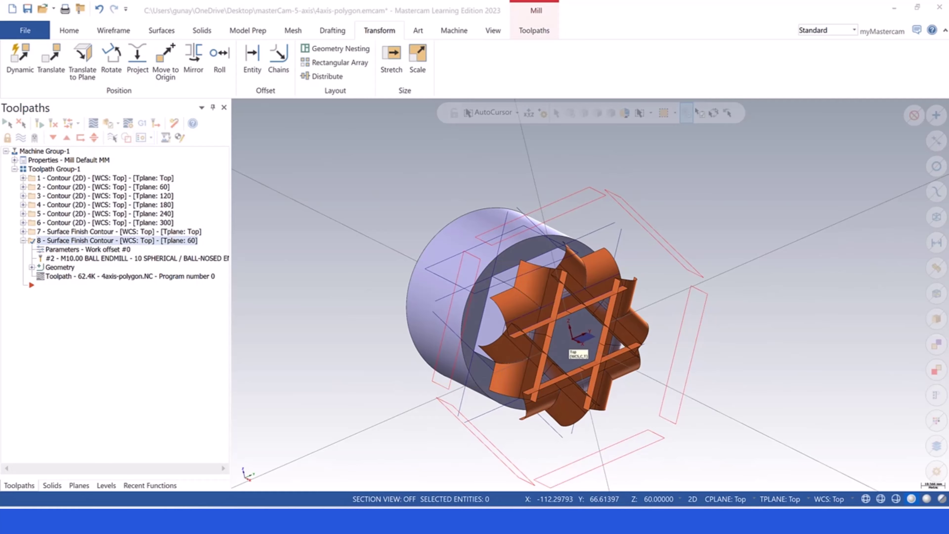
pyautogui.click(22, 240)
pyautogui.moveTo(556, 216); pyautogui.dragTo(362, 301, button='middle')
pyautogui.scroll(2, 457, 213)
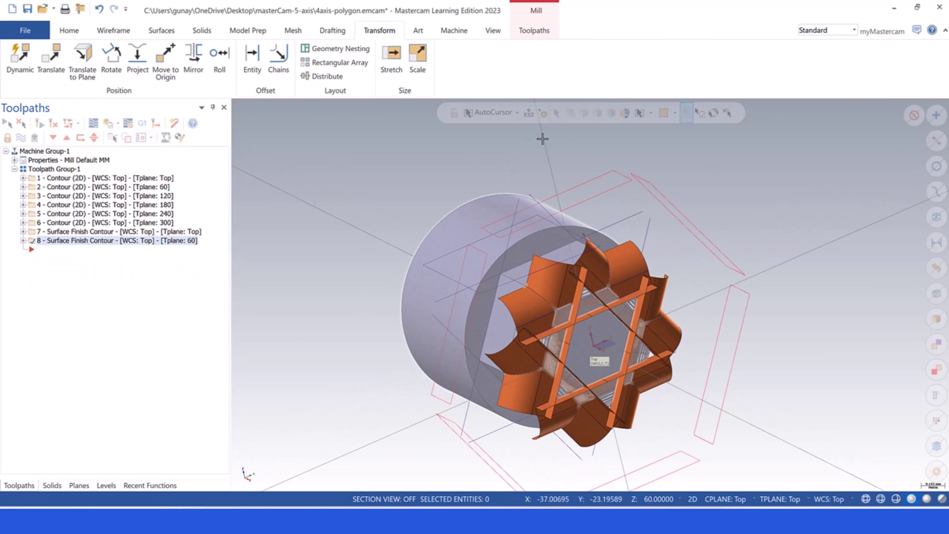
# Select the red containment rectangle of the 60-degree side as a chain, plus that side's fillet and draft surfaces.
pyautogui.click(651, 112)
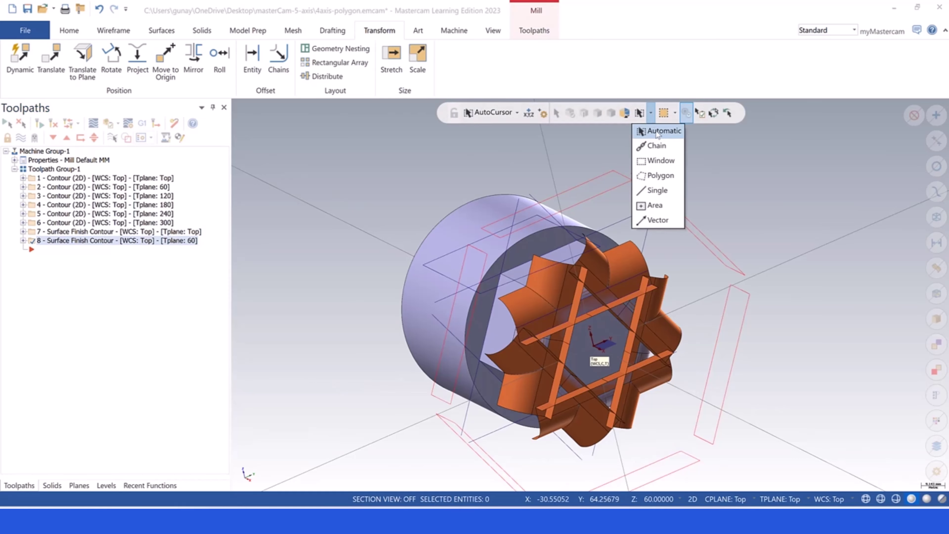
pyautogui.click(657, 145)
pyautogui.click(465, 253)
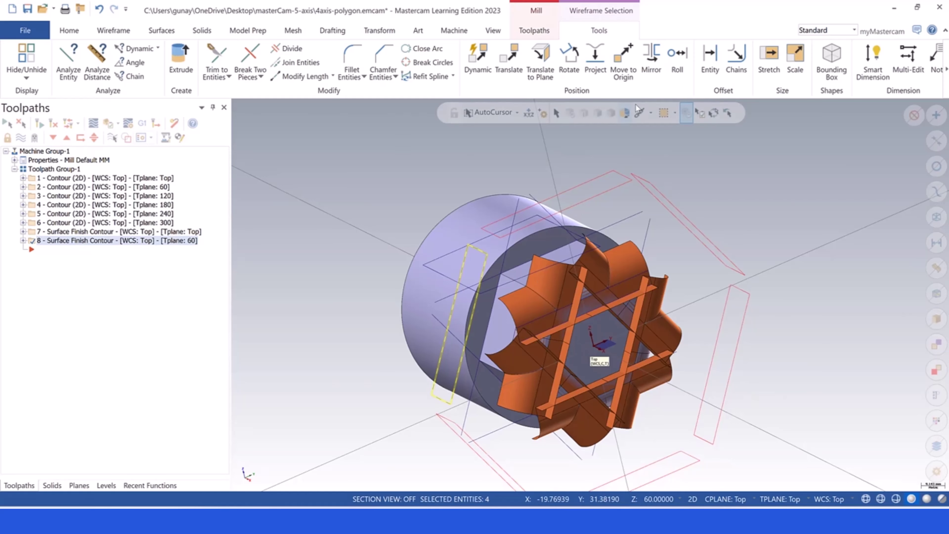
pyautogui.click(651, 113)
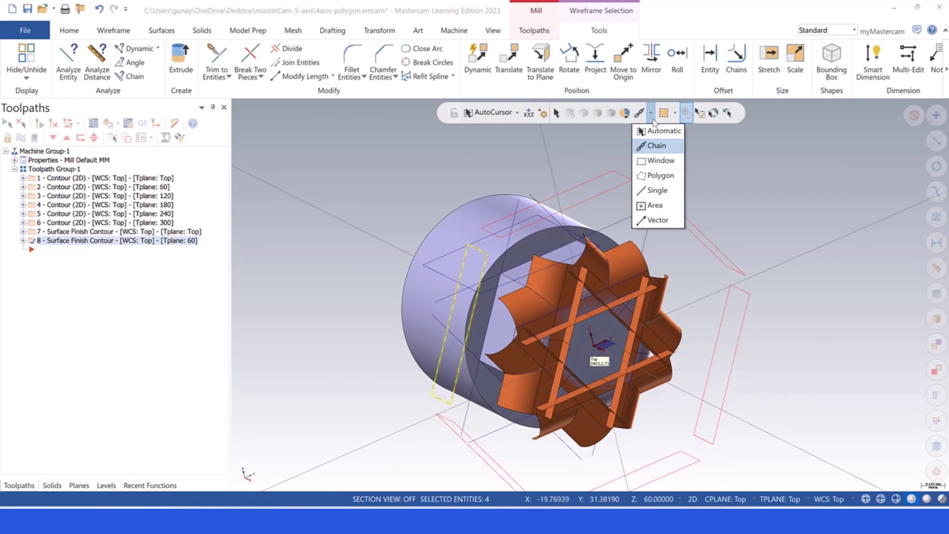
pyautogui.click(656, 132)
pyautogui.click(574, 290)
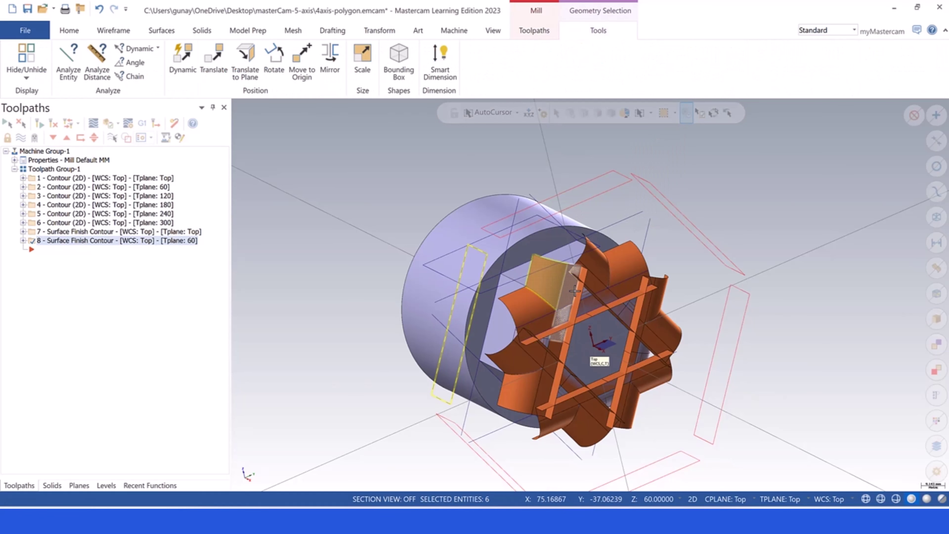
pyautogui.click(577, 301)
pyautogui.scroll(3, 552, 359)
pyautogui.click(526, 389)
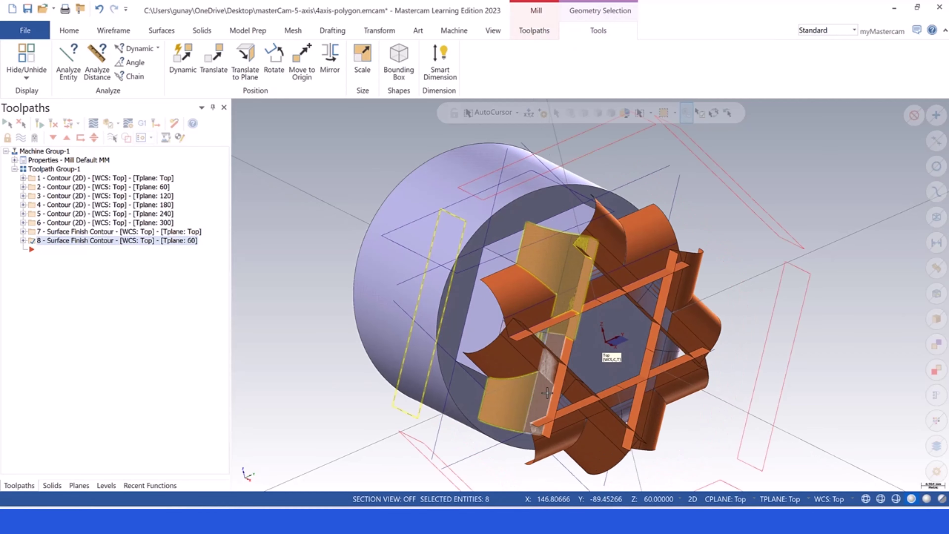
pyautogui.click(547, 392)
pyautogui.scroll(-3, 538, 296)
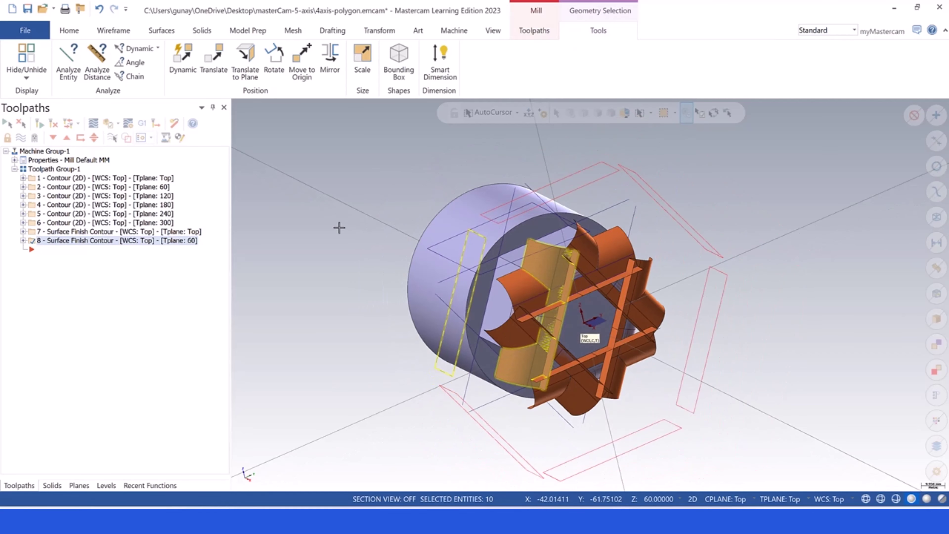
# Move the selected rectangle and surfaces to level 60 and hide that level.
pyautogui.rightClick(378, 114)
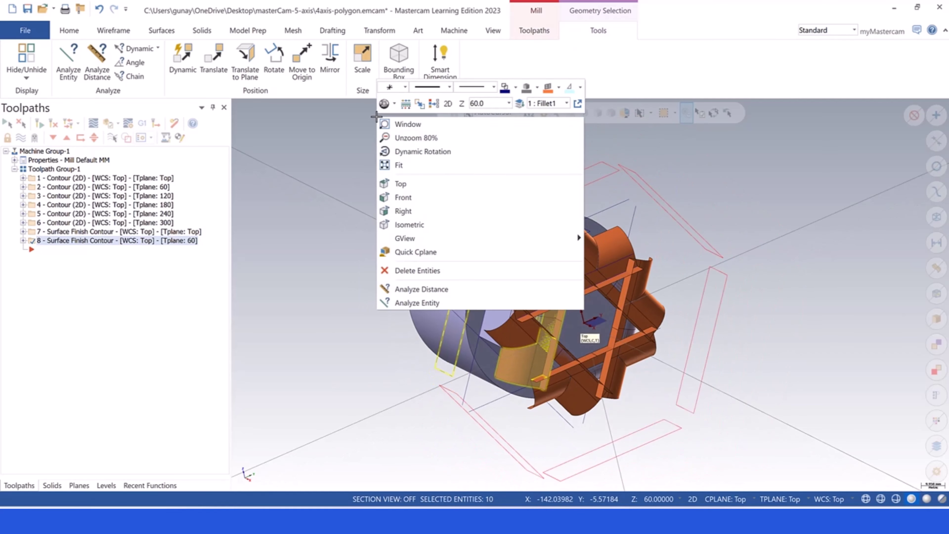
pyautogui.click(519, 104)
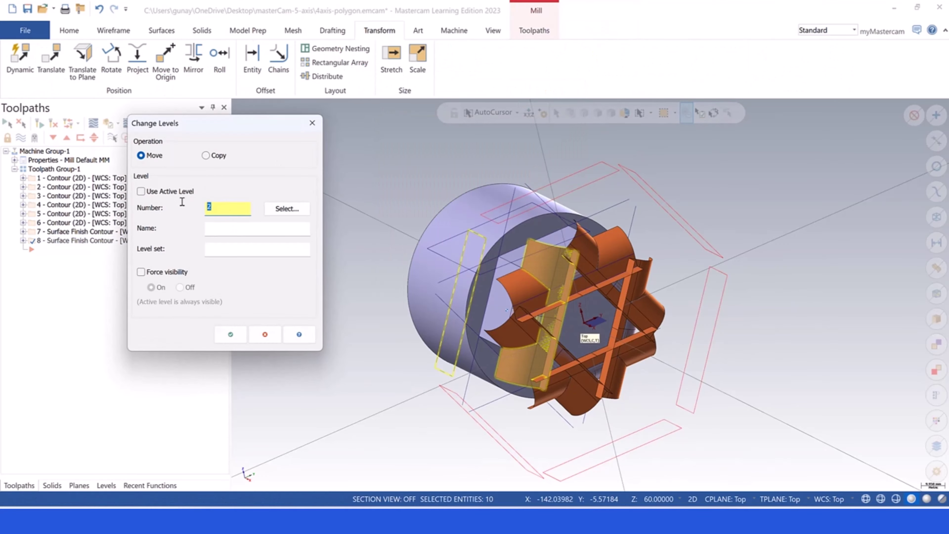
pyautogui.write('1')
pyautogui.write('60')
pyautogui.click(229, 334)
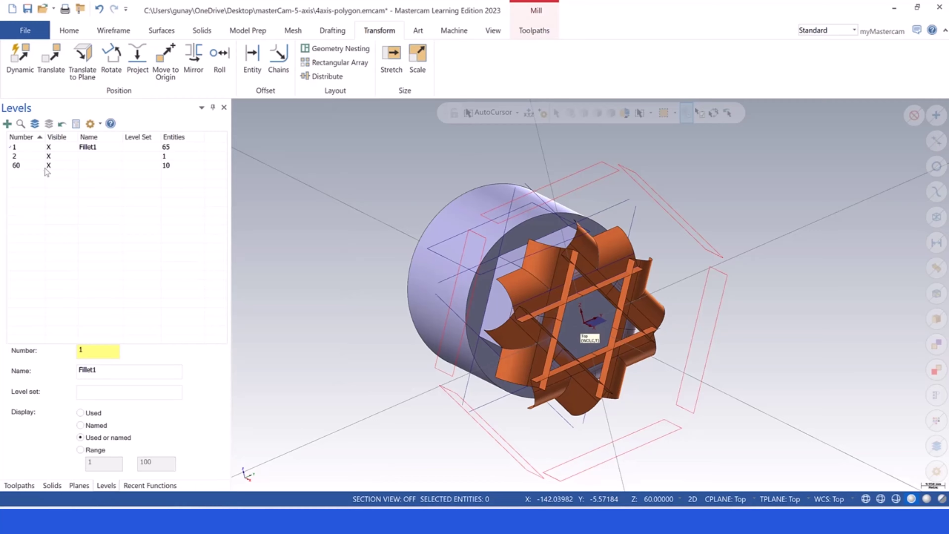
pyautogui.click(50, 166)
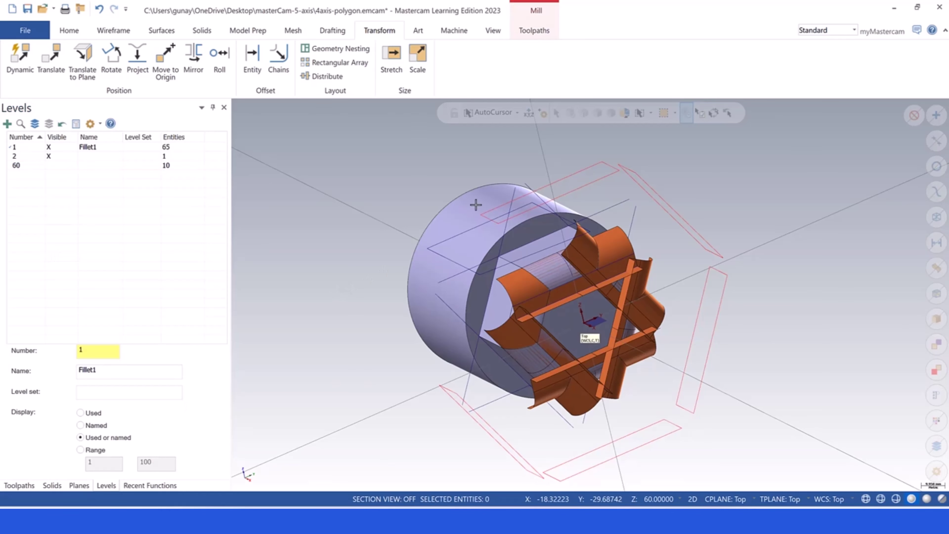
# Select the red containment rectangle above the part's upper side as a chain, plus the fillet and draft surfaces beneath it.
pyautogui.click(651, 113)
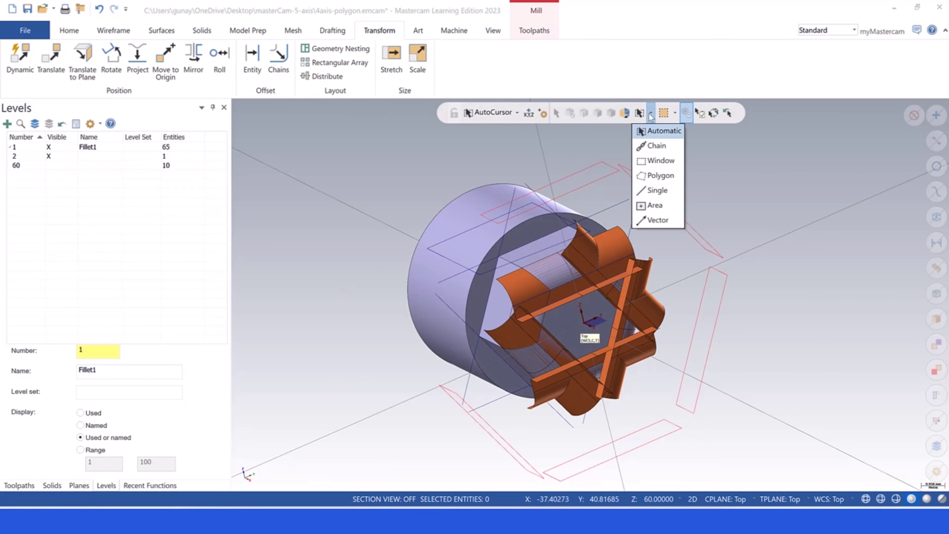
pyautogui.click(656, 145)
pyautogui.click(594, 168)
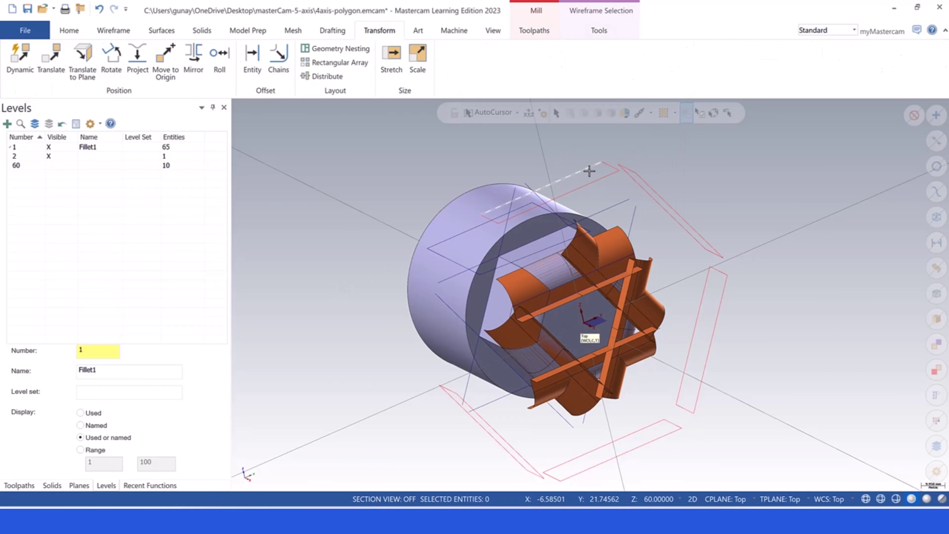
pyautogui.click(651, 113)
pyautogui.click(657, 132)
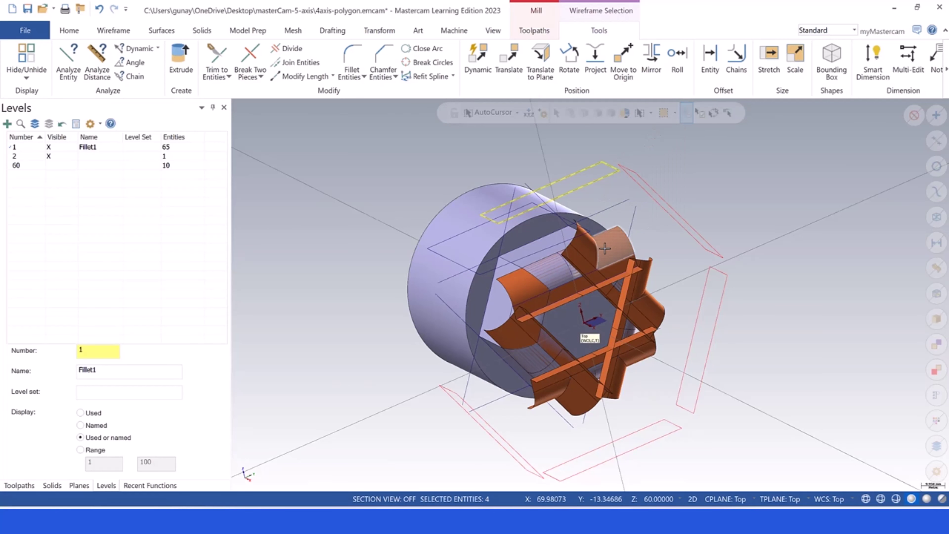
pyautogui.click(604, 248)
pyautogui.click(572, 285)
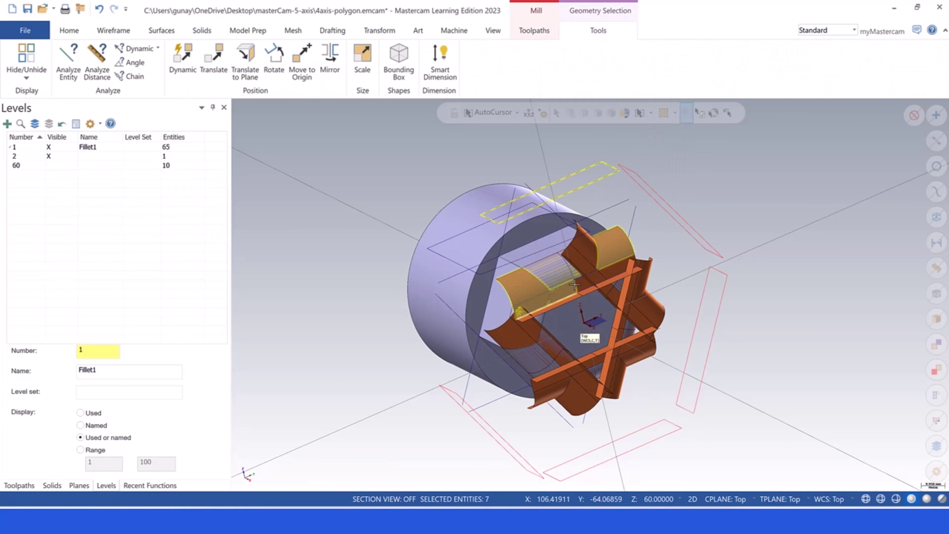
pyautogui.scroll(3, 575, 284)
pyautogui.click(604, 307)
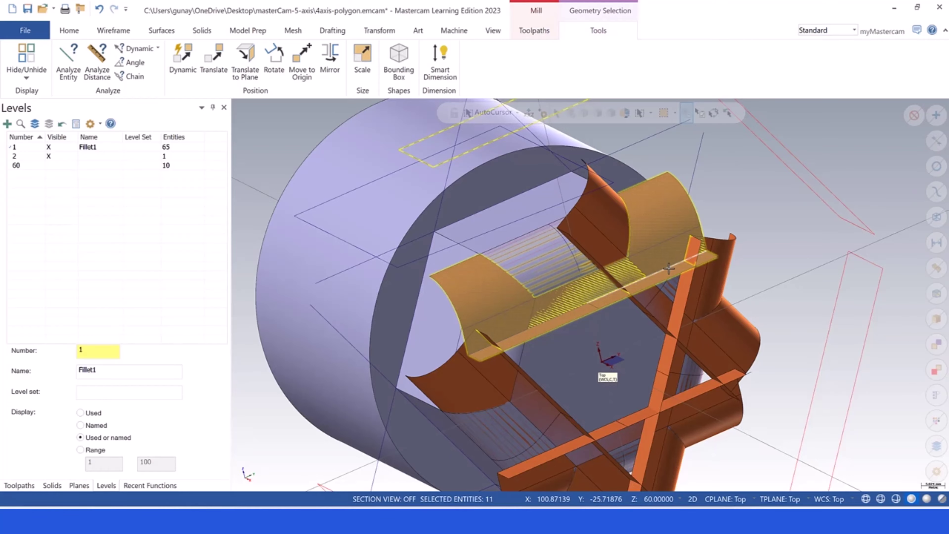
pyautogui.click(669, 268)
pyautogui.scroll(-3, 669, 269)
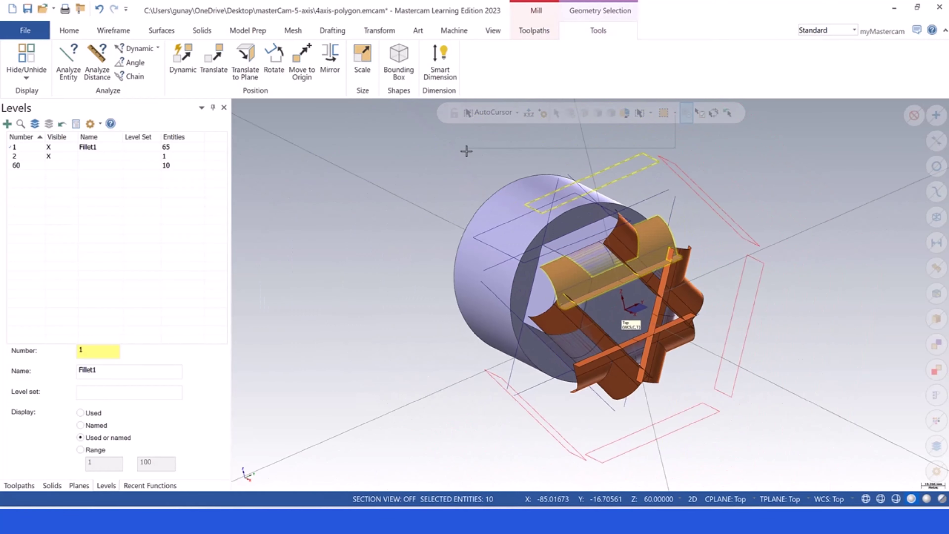
# Move the selected upper-side rectangle and surfaces to level 10 and hide that level.
pyautogui.rightClick(466, 151)
pyautogui.click(611, 139)
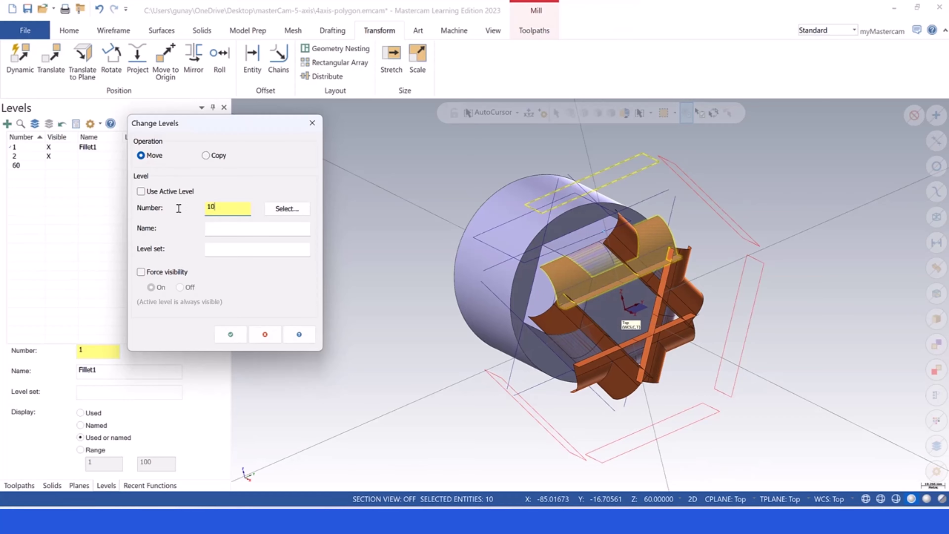
pyautogui.press('Return')
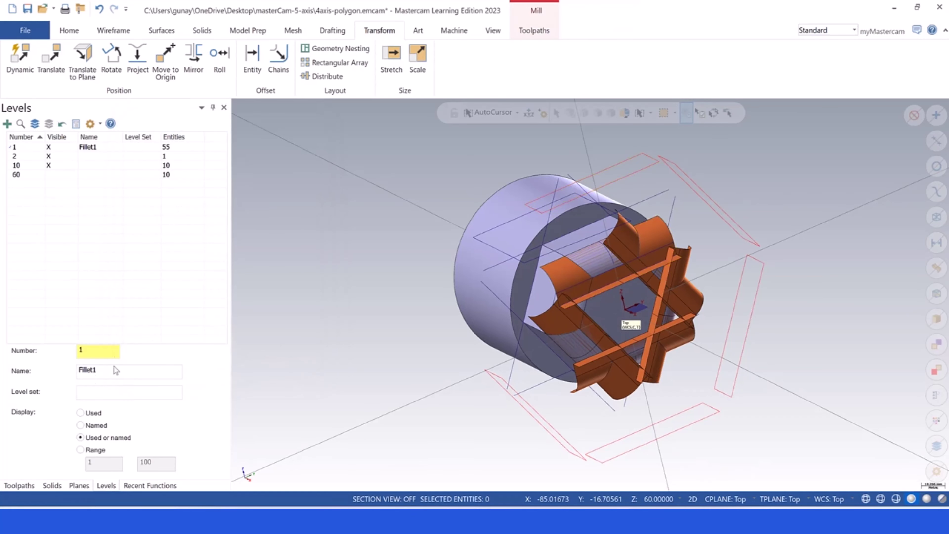
pyautogui.click(50, 166)
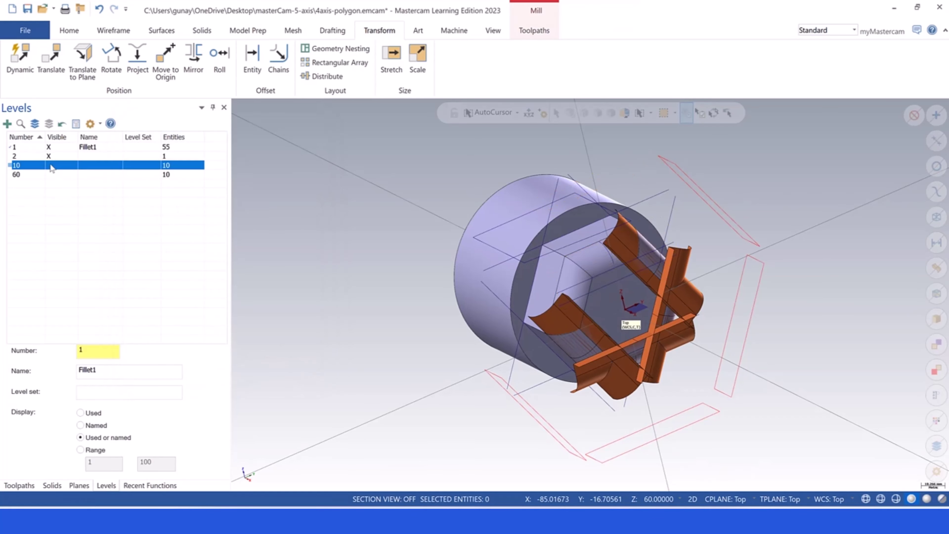
# Select the red containment rectangle on the part's lower-left side as a chain, plus that side's fillet and draft surfaces.
pyautogui.rightClick(317, 217)
pyautogui.click(524, 366)
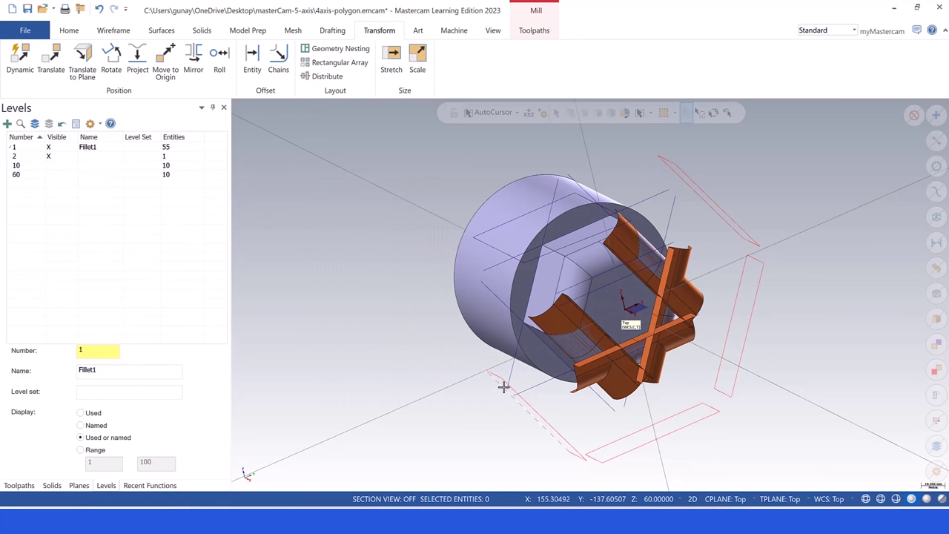
pyautogui.click(651, 113)
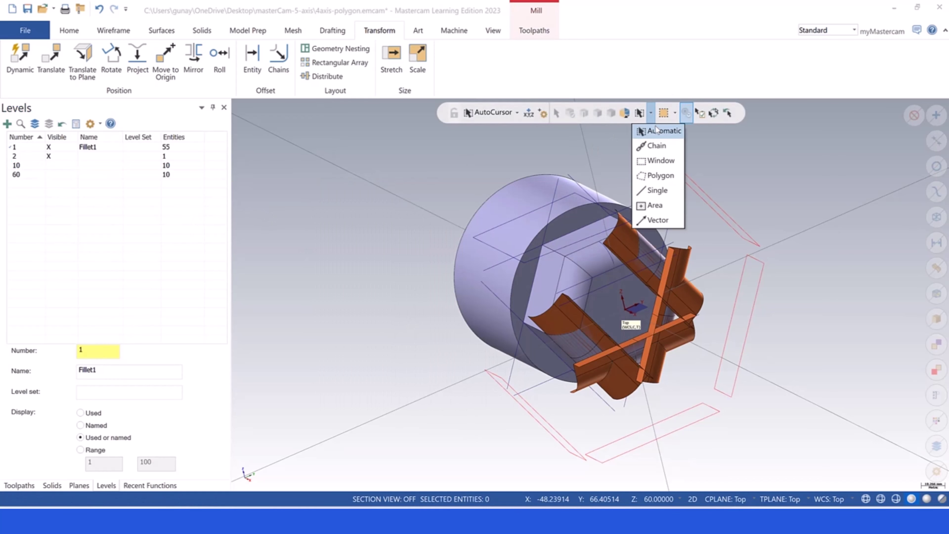
pyautogui.click(654, 145)
pyautogui.click(494, 372)
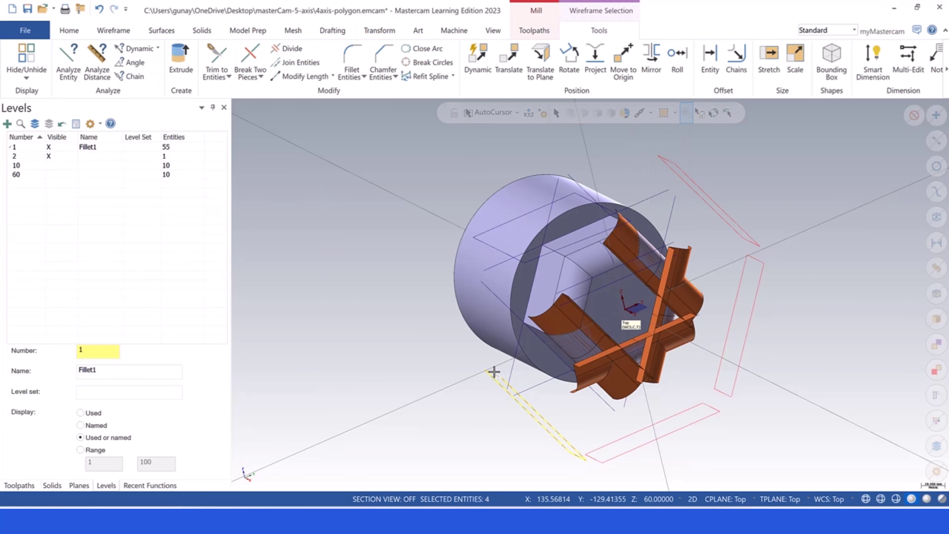
pyautogui.click(651, 113)
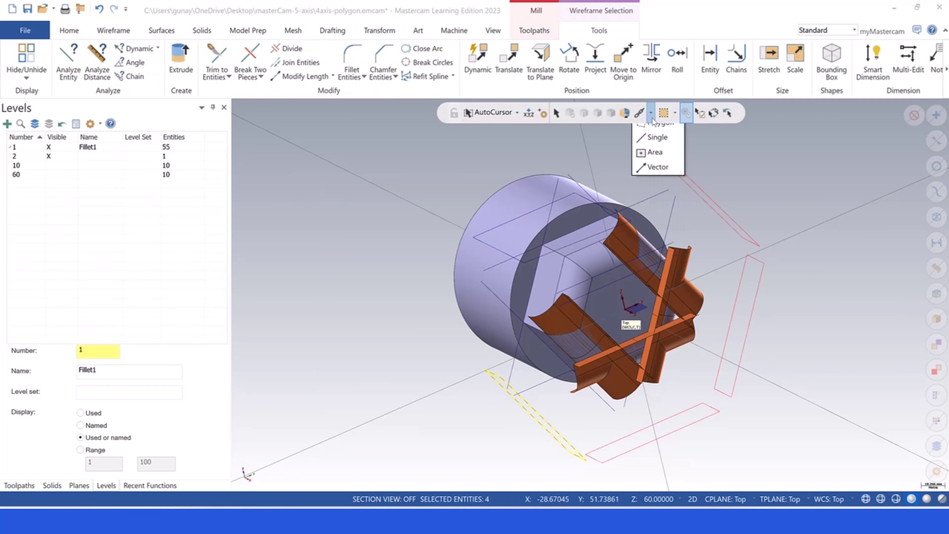
pyautogui.click(657, 132)
pyautogui.click(586, 321)
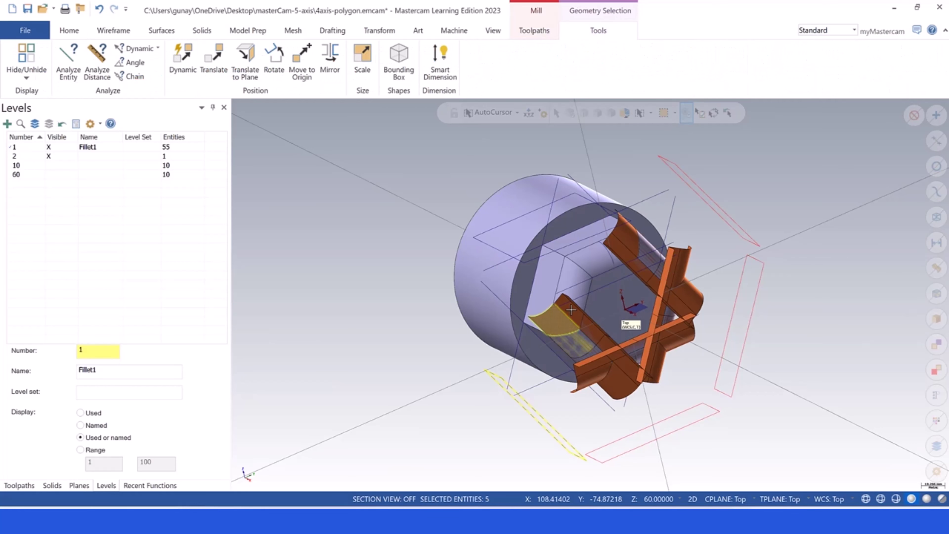
pyautogui.moveTo(587, 321); pyautogui.dragTo(660, 340, button='middle')
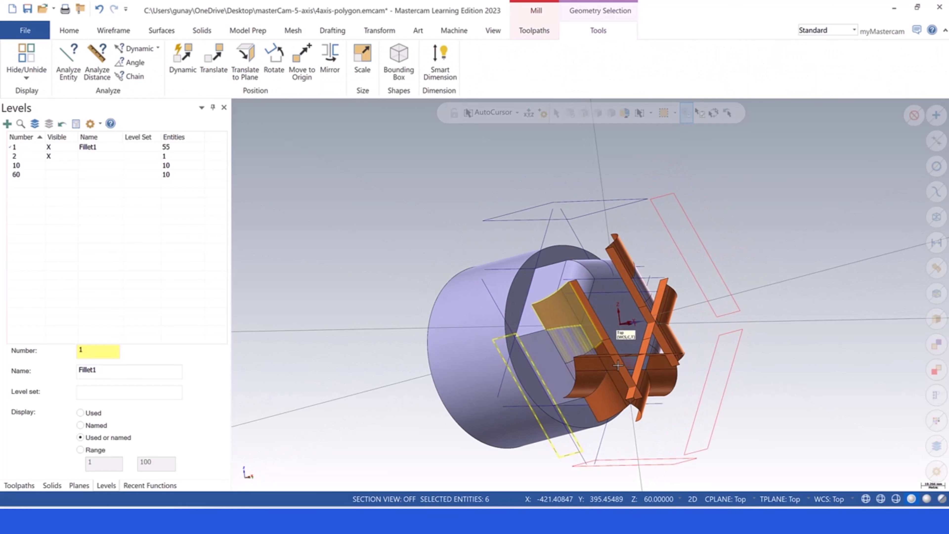
pyautogui.scroll(3, 592, 327)
pyautogui.click(599, 335)
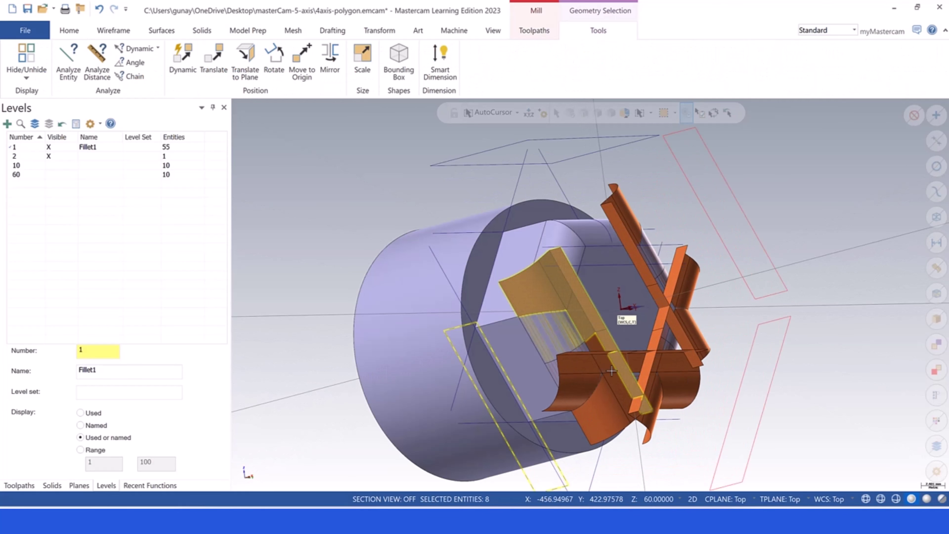
pyautogui.click(624, 399)
pyautogui.click(610, 405)
pyautogui.scroll(-2, 534, 234)
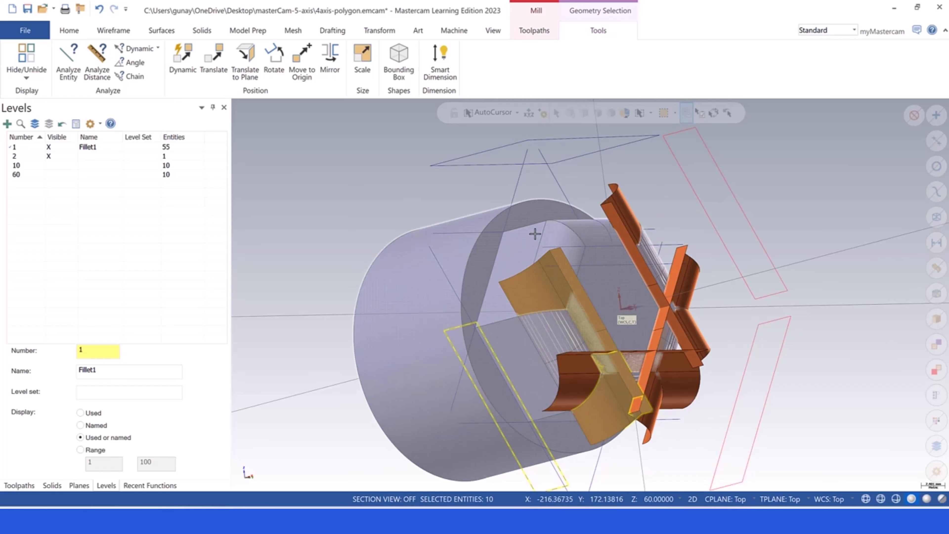
# Move the selected lower-left rectangle and surfaces to level 120 and hide that level.
pyautogui.rightClick(381, 153)
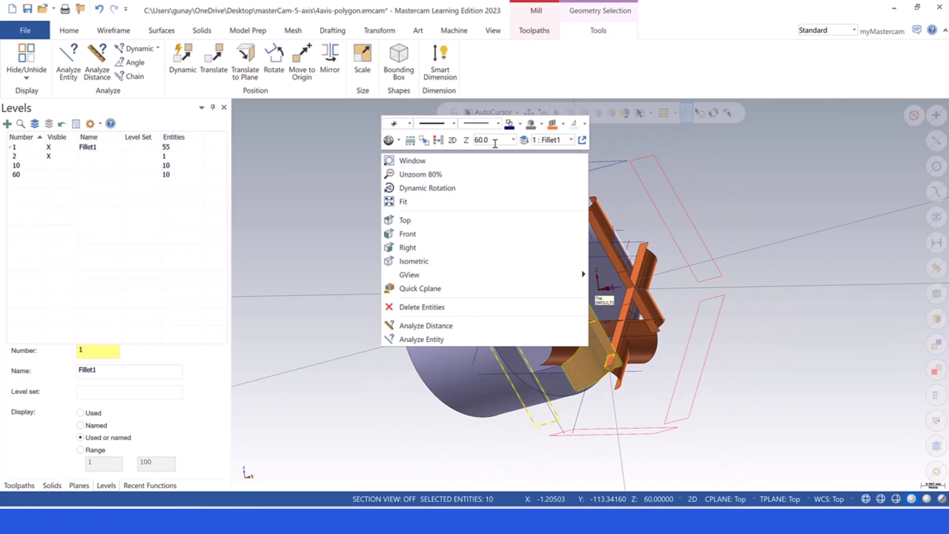
pyautogui.click(524, 140)
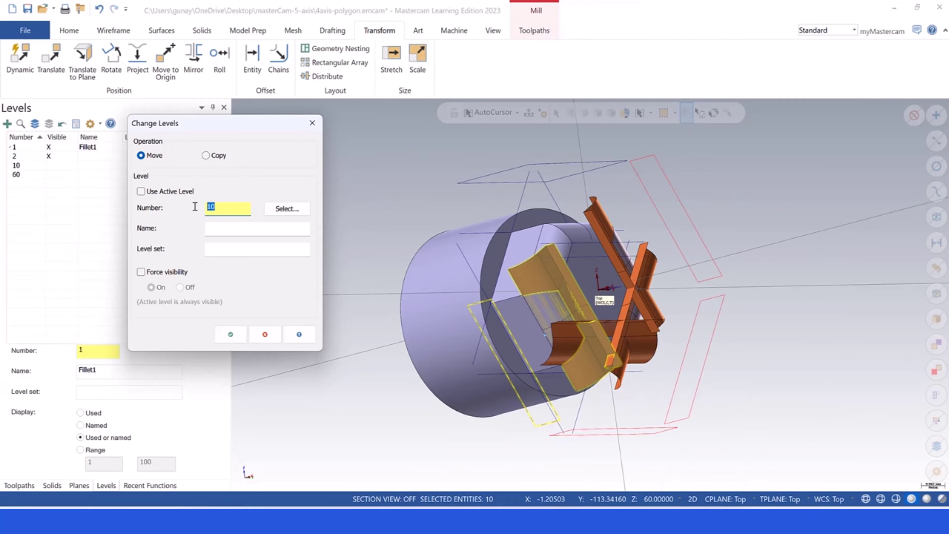
pyautogui.write('120')
pyautogui.press('Return')
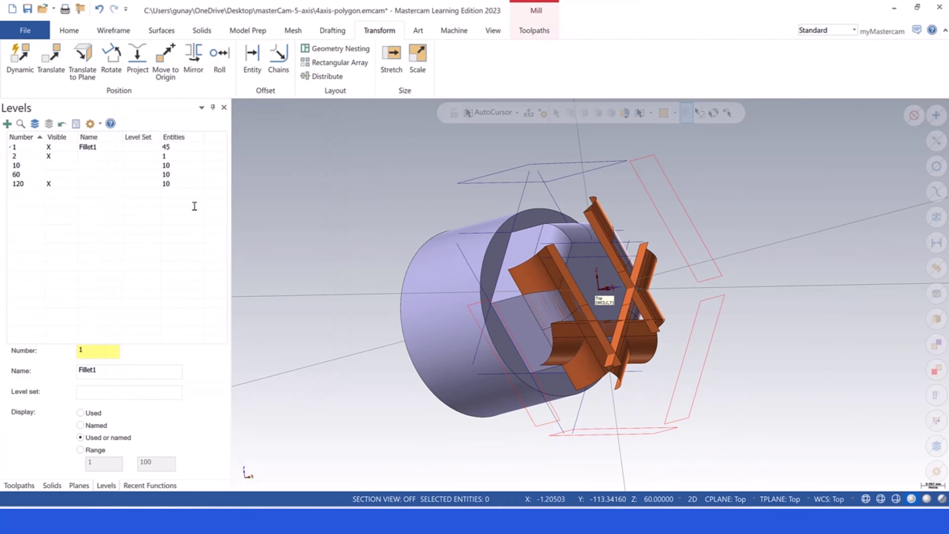
pyautogui.click(49, 185)
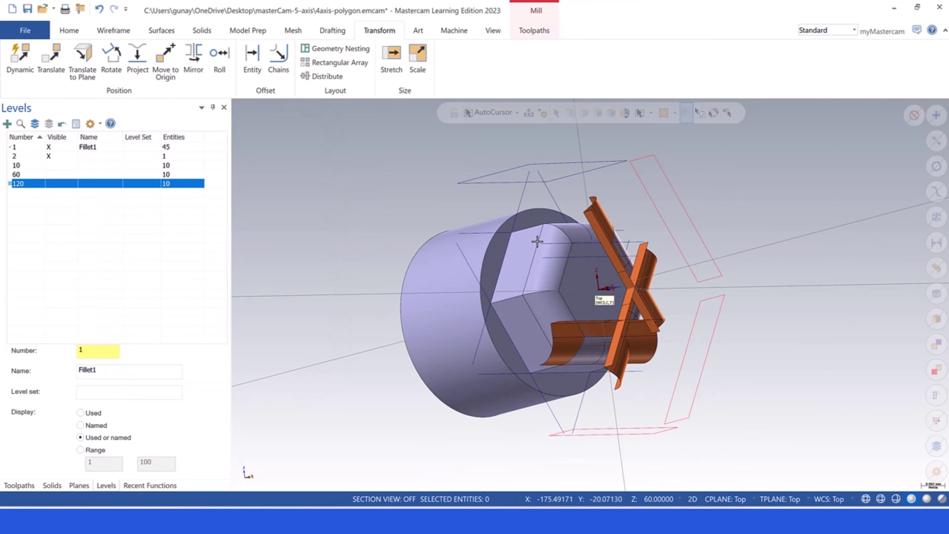
# Select the red containment rectangle below the part's lower side as a chain, plus that side's fillet and draft surfaces.
pyautogui.moveTo(535, 240); pyautogui.dragTo(459, 168, button='middle')
pyautogui.scroll(2, 581, 157)
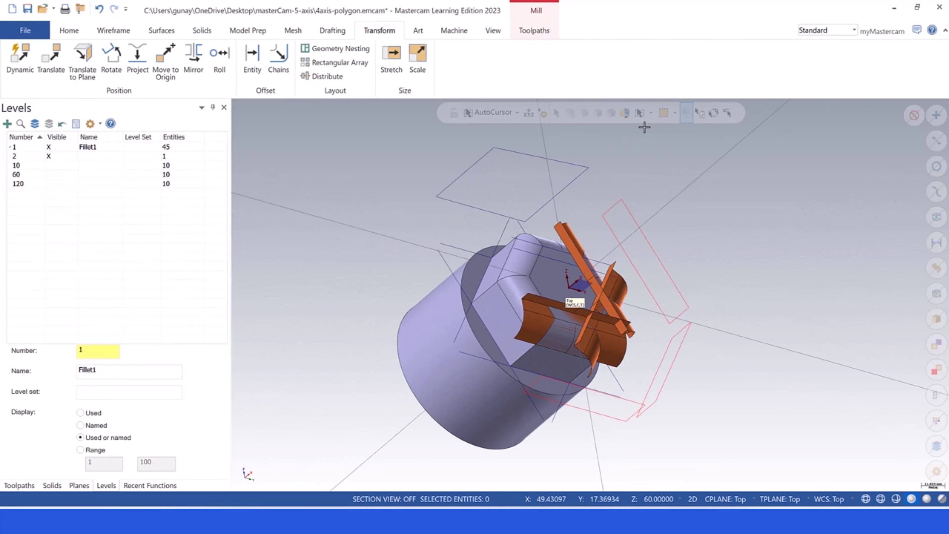
pyautogui.click(650, 113)
pyautogui.click(654, 145)
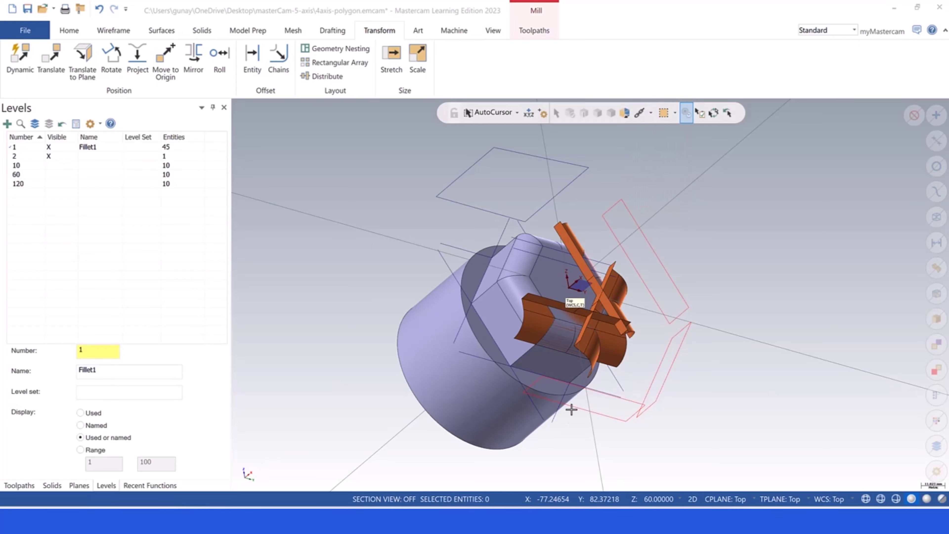
pyautogui.click(575, 406)
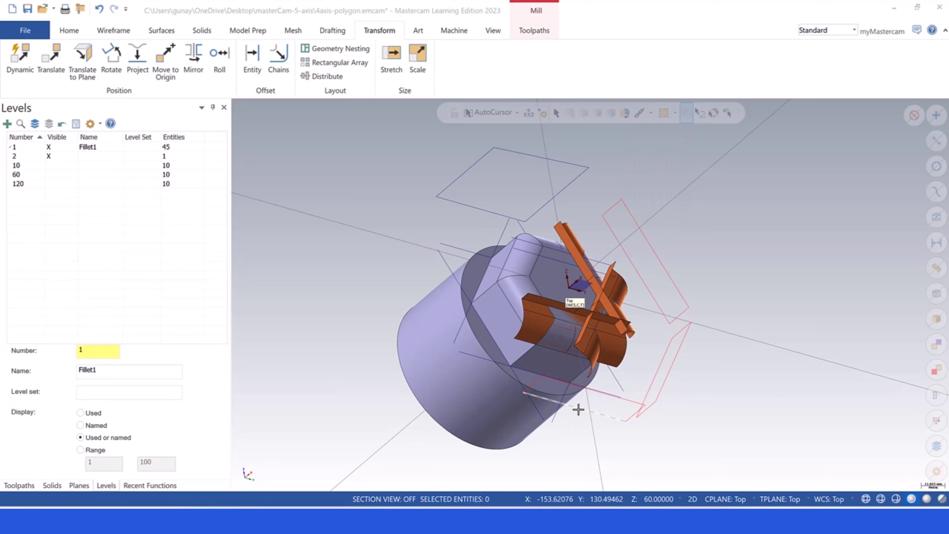
pyautogui.click(651, 113)
pyautogui.click(655, 130)
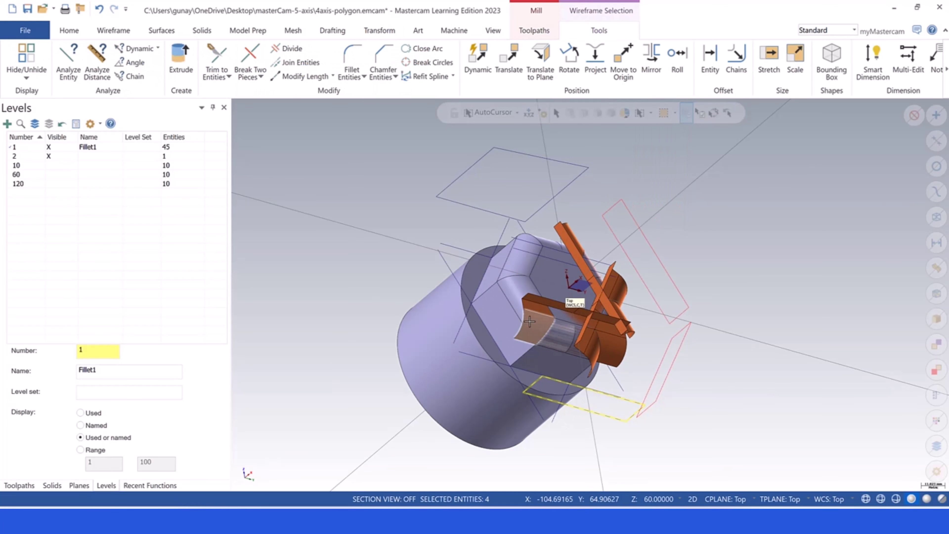
pyautogui.click(555, 302)
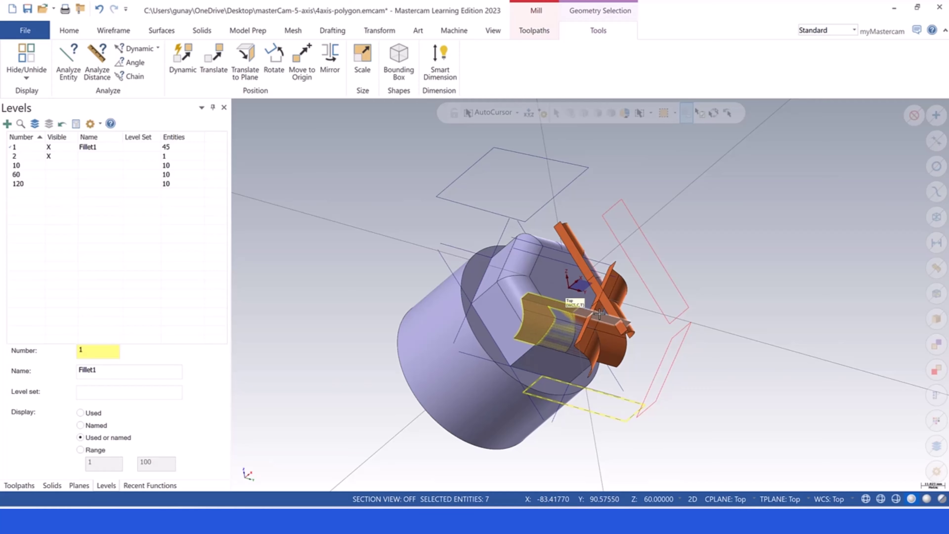
pyautogui.click(606, 324)
pyautogui.click(612, 347)
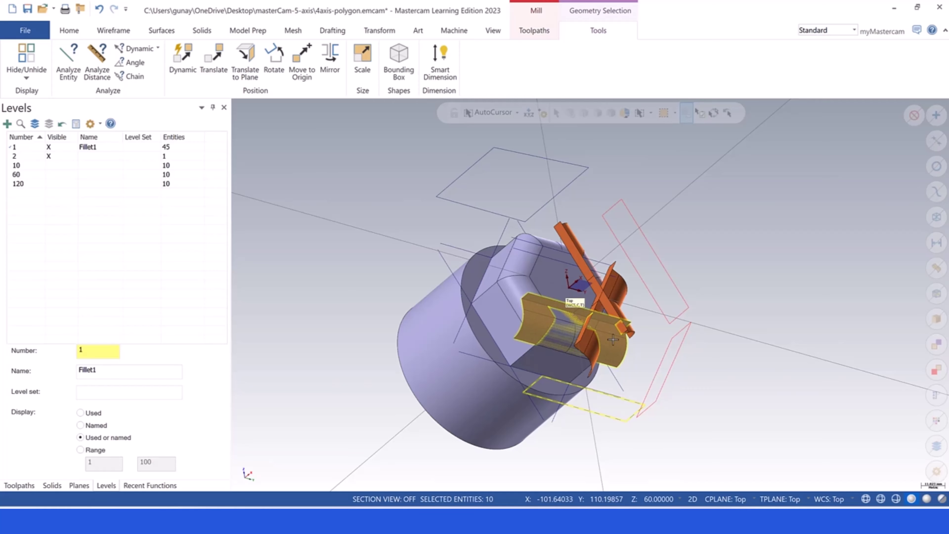
# Move the selected lower-side rectangle and surfaces to level 180 and hide that level.
pyautogui.rightClick(524, 201)
pyautogui.click(666, 187)
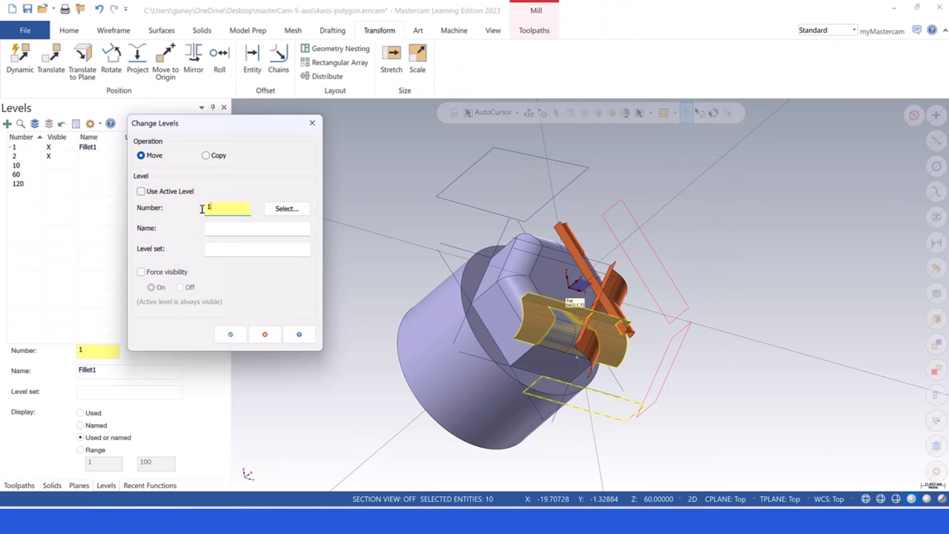
pyautogui.press('Return')
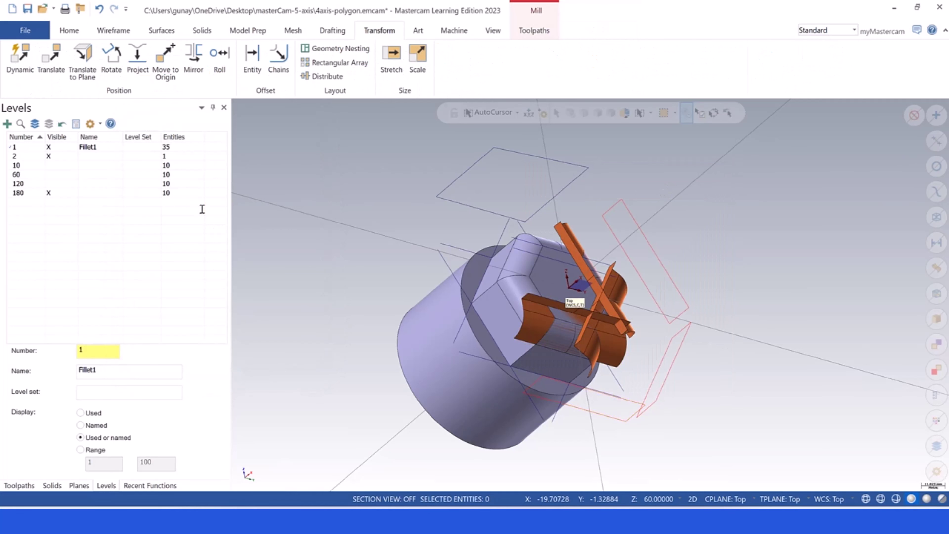
pyautogui.click(48, 194)
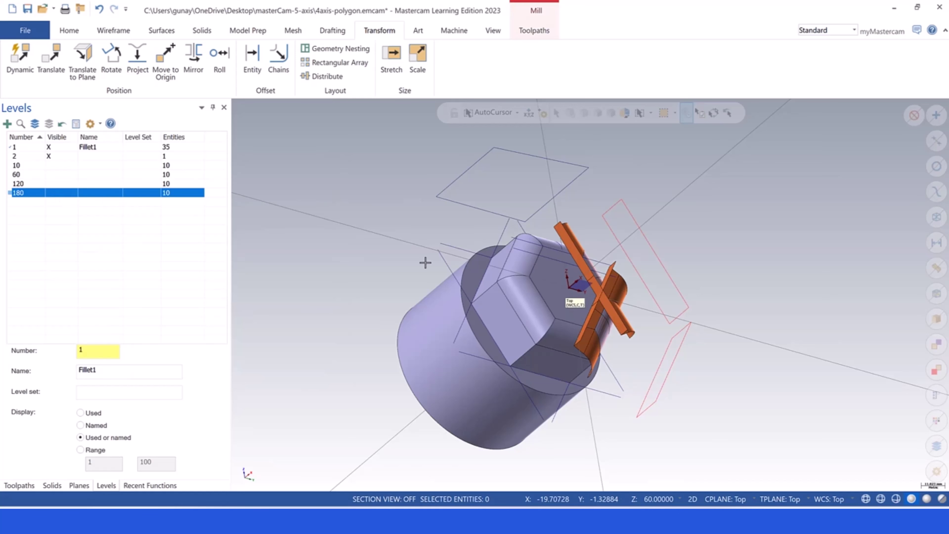
# Select the red containment rectangle on the part's upper-right side as a chain, plus that side's fillet and draft surfaces.
pyautogui.rightClick(618, 162)
pyautogui.click(607, 154)
pyautogui.click(641, 114)
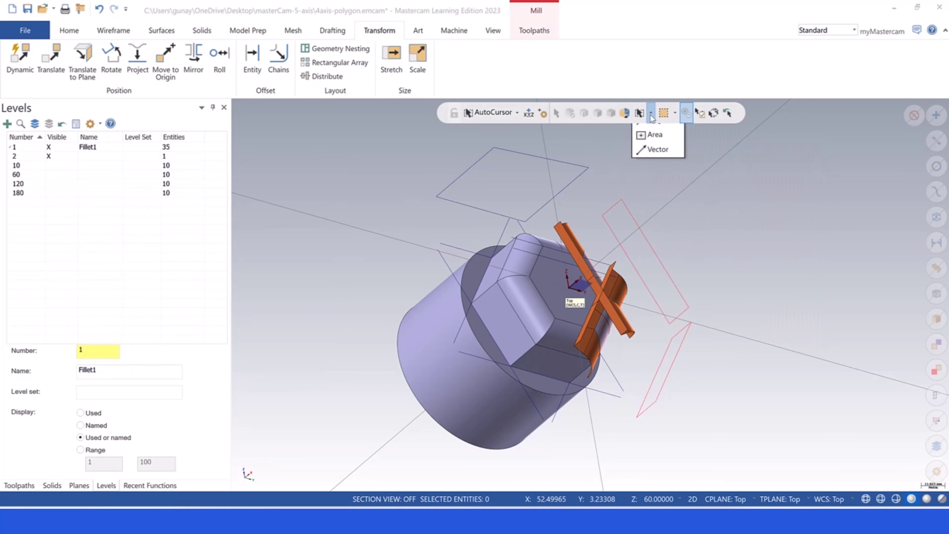
pyautogui.click(658, 144)
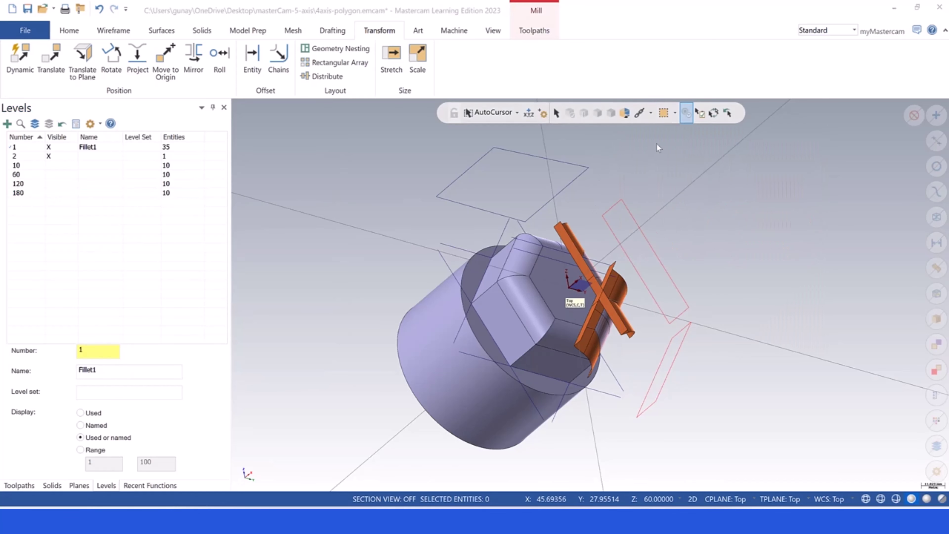
pyautogui.click(608, 226)
pyautogui.click(652, 113)
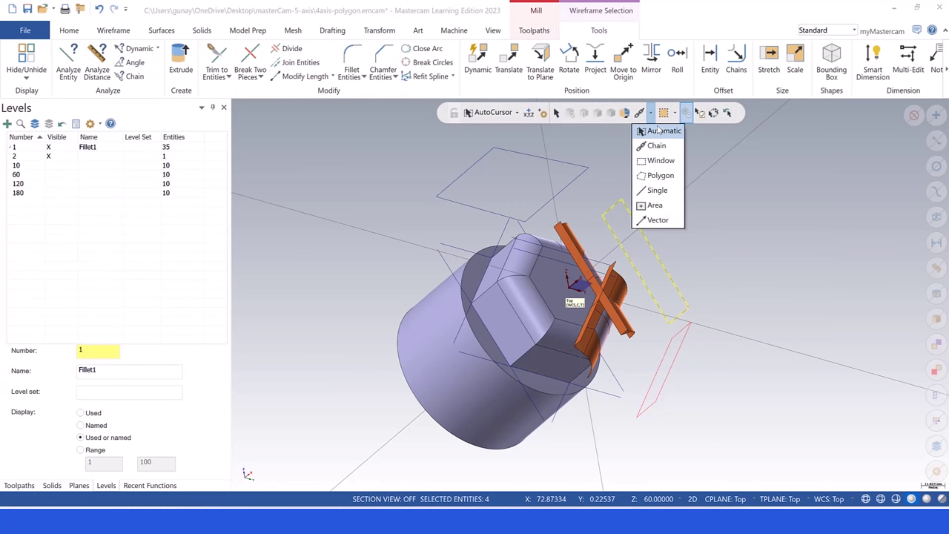
pyautogui.click(653, 131)
pyautogui.moveTo(568, 252); pyautogui.dragTo(494, 258, button='middle')
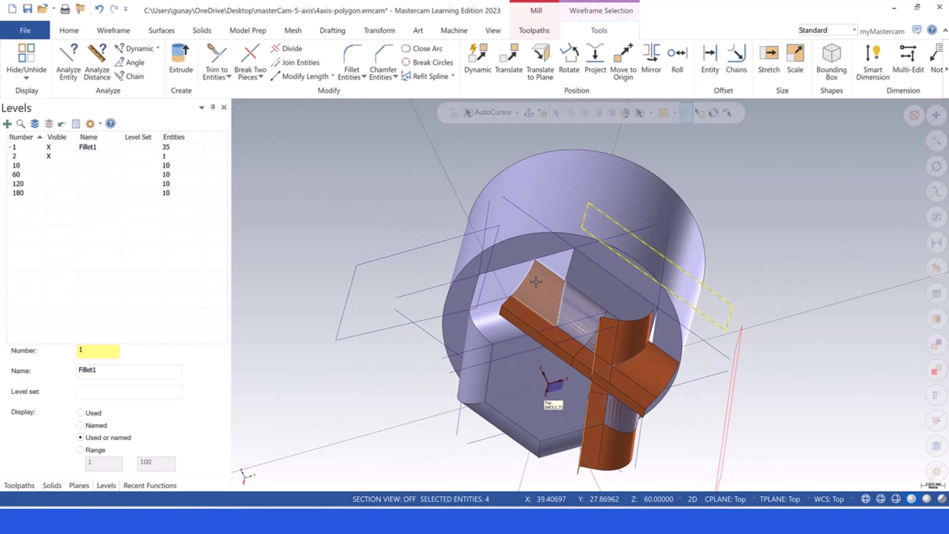
pyautogui.click(518, 299)
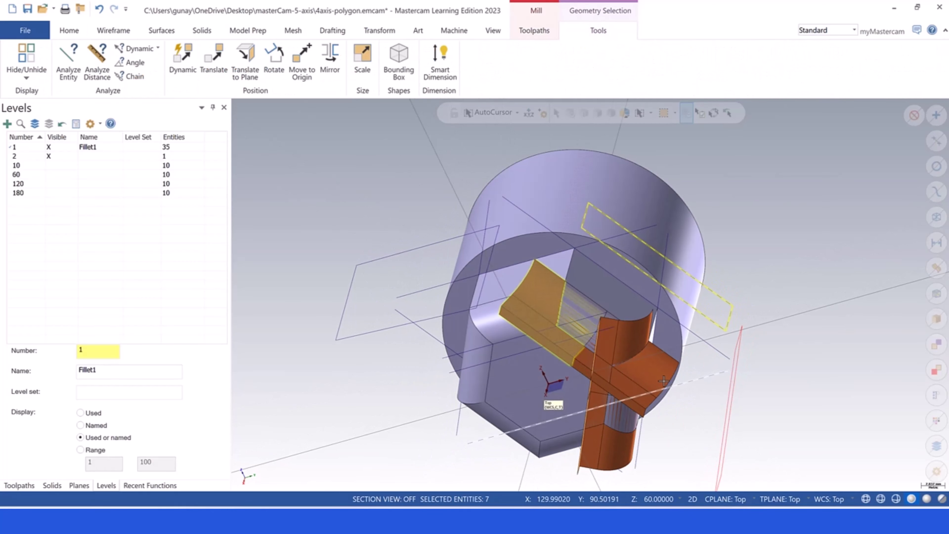
pyautogui.click(622, 398)
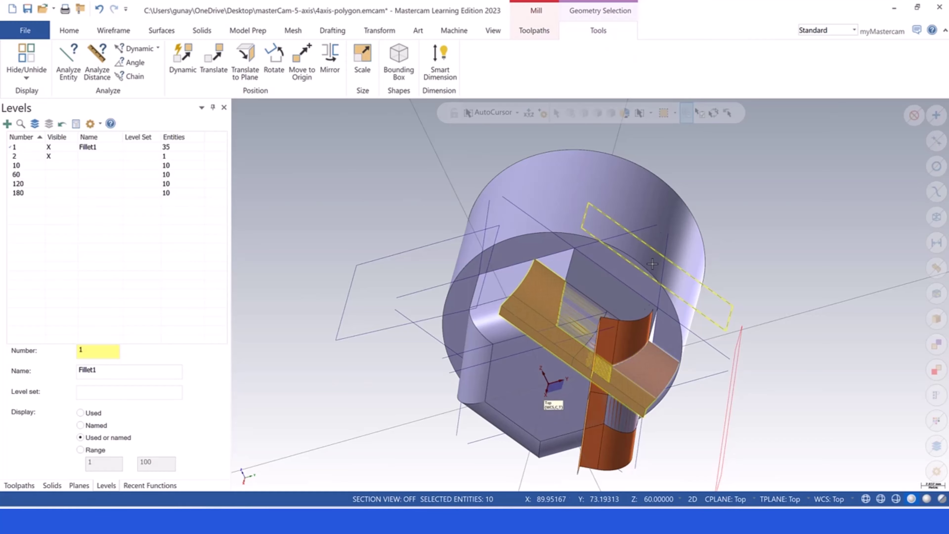
# Move the selected upper-right rectangle and surfaces to level 300 and hide that level.
pyautogui.rightClick(700, 184)
pyautogui.click(842, 172)
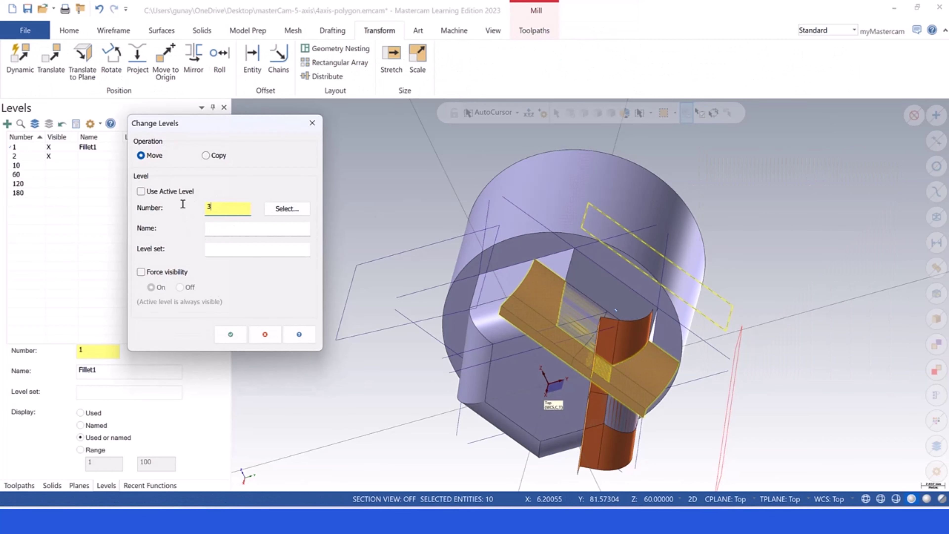
pyautogui.press('Return')
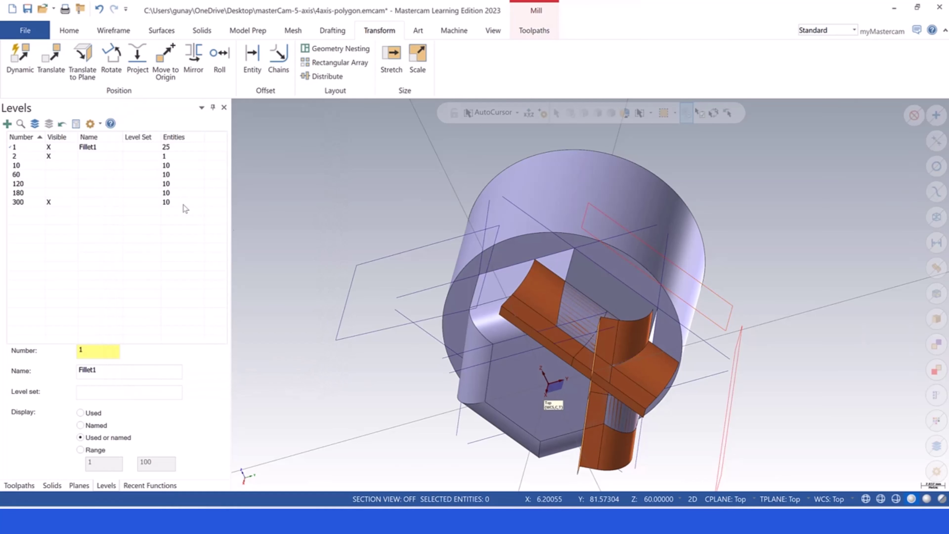
pyautogui.click(49, 203)
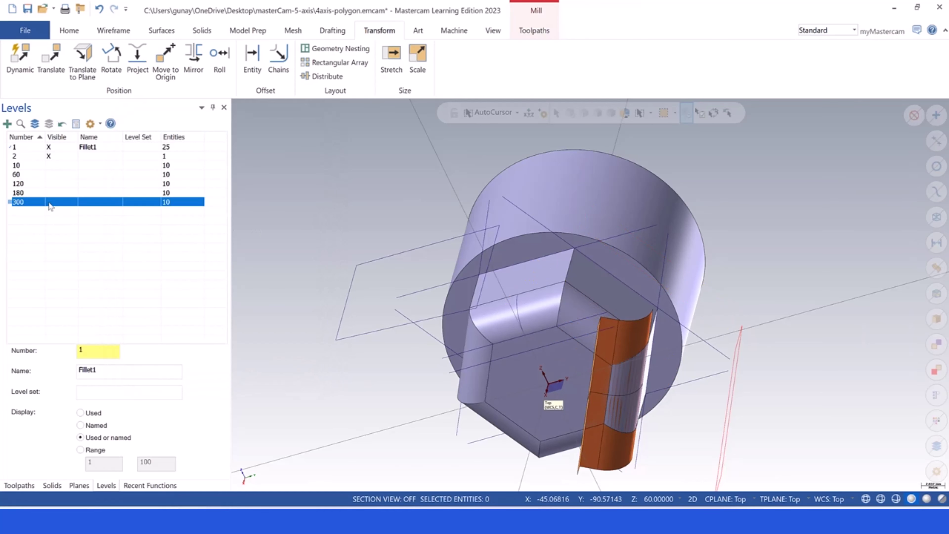
# Select the last remaining red containment rectangle, on the part's lower-right side, as a chain.
pyautogui.rightClick(377, 190)
pyautogui.click(329, 162)
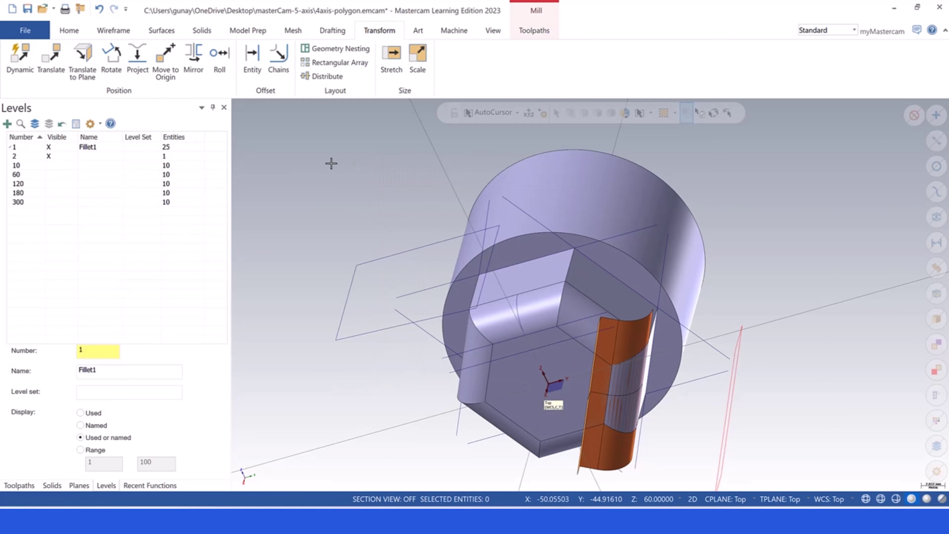
pyautogui.click(651, 113)
pyautogui.click(659, 145)
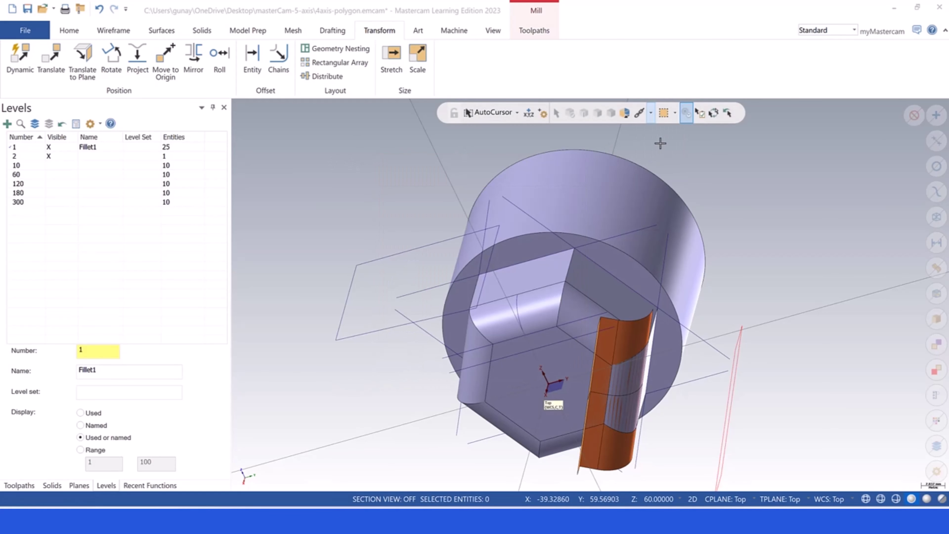
pyautogui.click(737, 359)
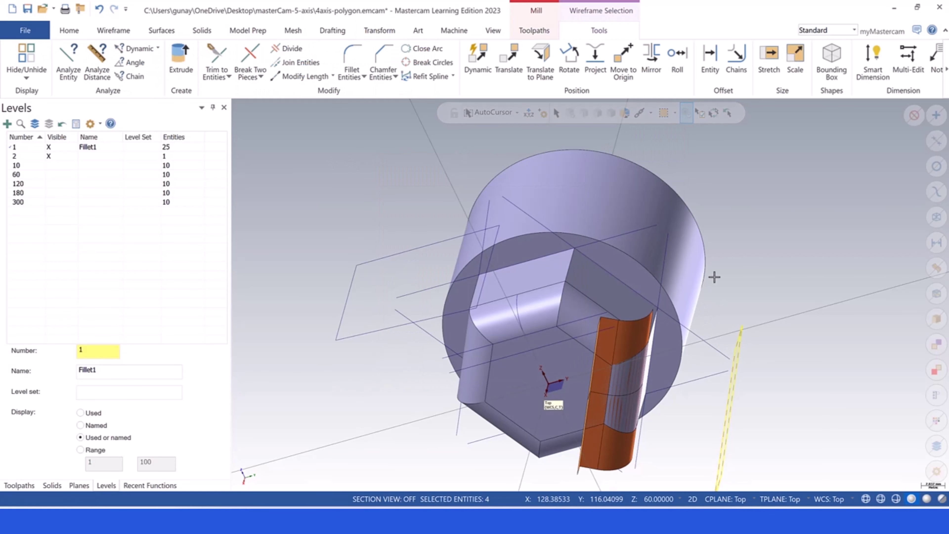
# Add the remaining orange fillet and draft surfaces of the lower-right side to the selection.
pyautogui.rightClick(710, 192)
pyautogui.click(650, 113)
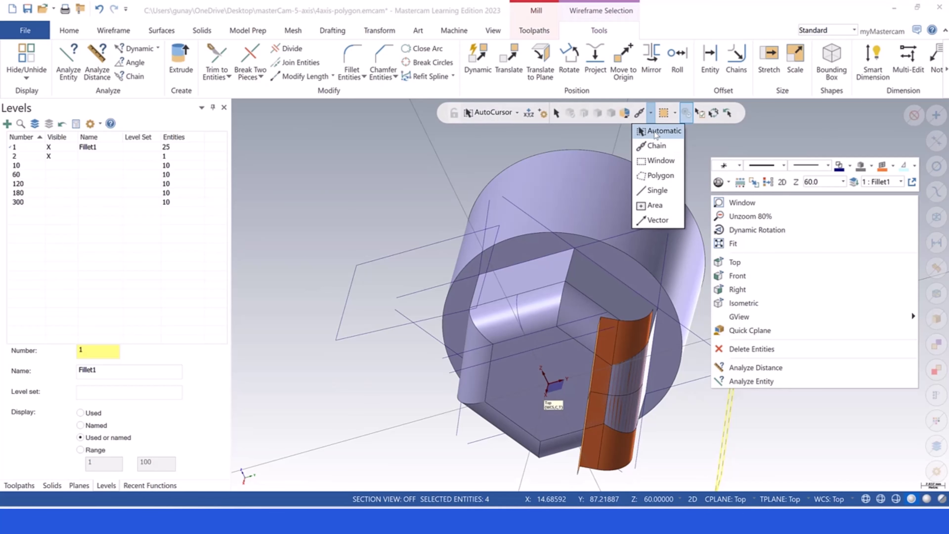
pyautogui.click(658, 131)
pyautogui.click(607, 341)
pyautogui.moveTo(608, 343); pyautogui.dragTo(664, 204, button='middle')
pyautogui.scroll(-3, 663, 204)
pyautogui.scroll(5, 635, 321)
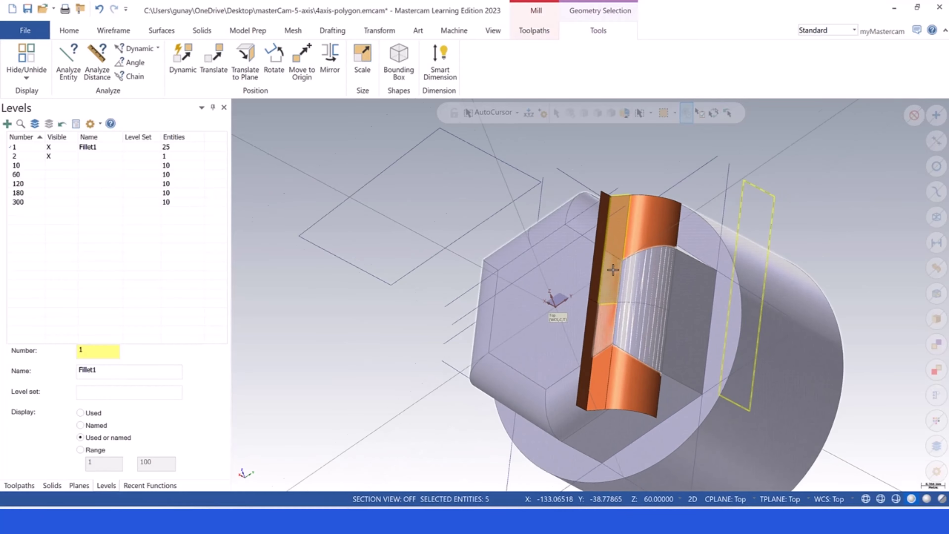
pyautogui.click(630, 216)
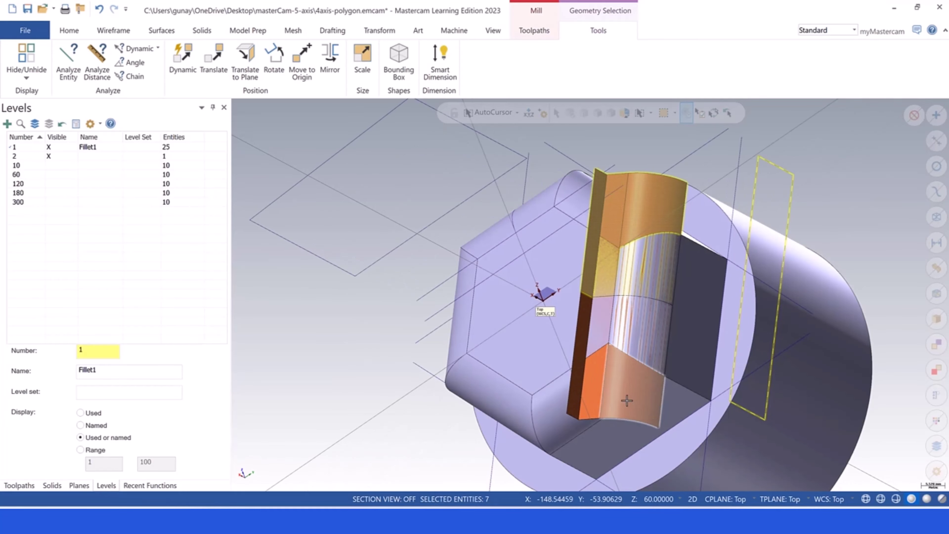
pyautogui.click(577, 391)
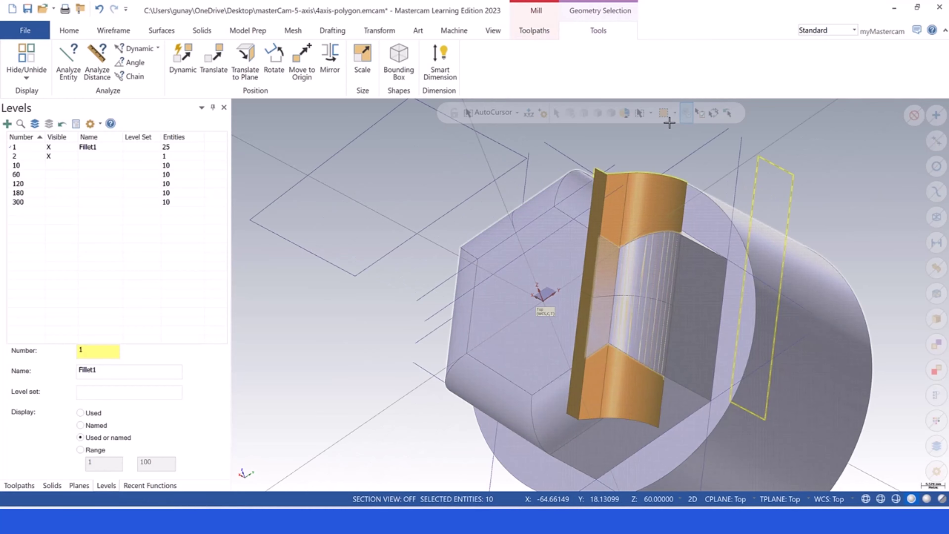
# Move the selected lower-right rectangle and surfaces to level 240 and hide that level.
pyautogui.rightClick(654, 144)
pyautogui.click(795, 127)
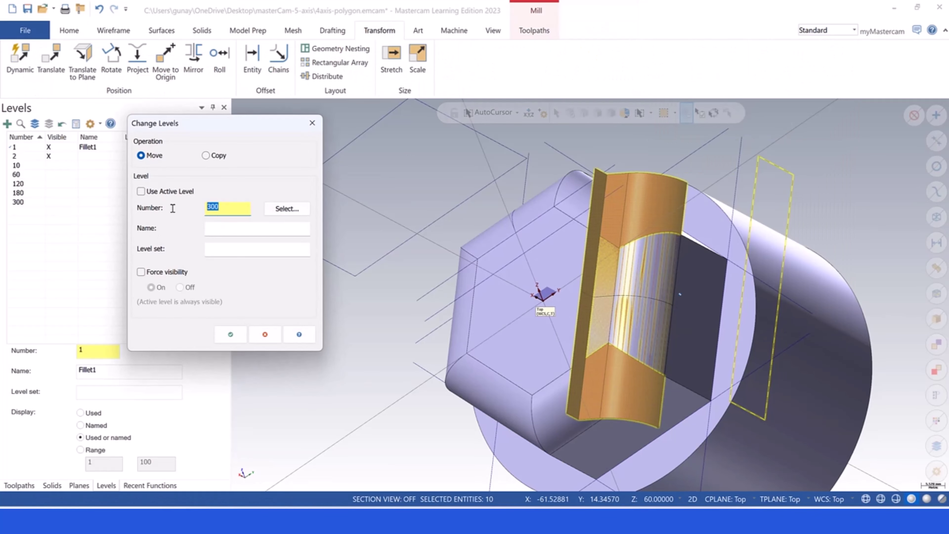
pyautogui.press('Return')
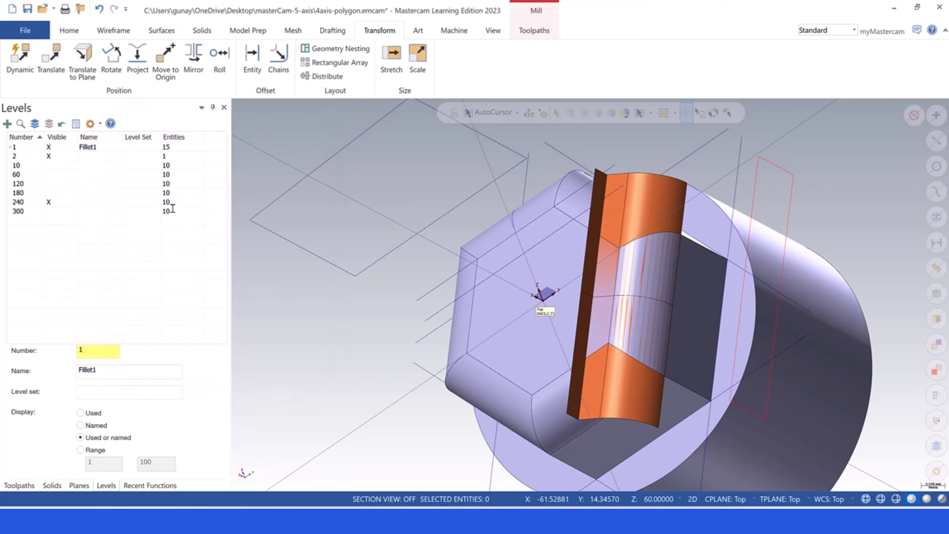
pyautogui.click(49, 202)
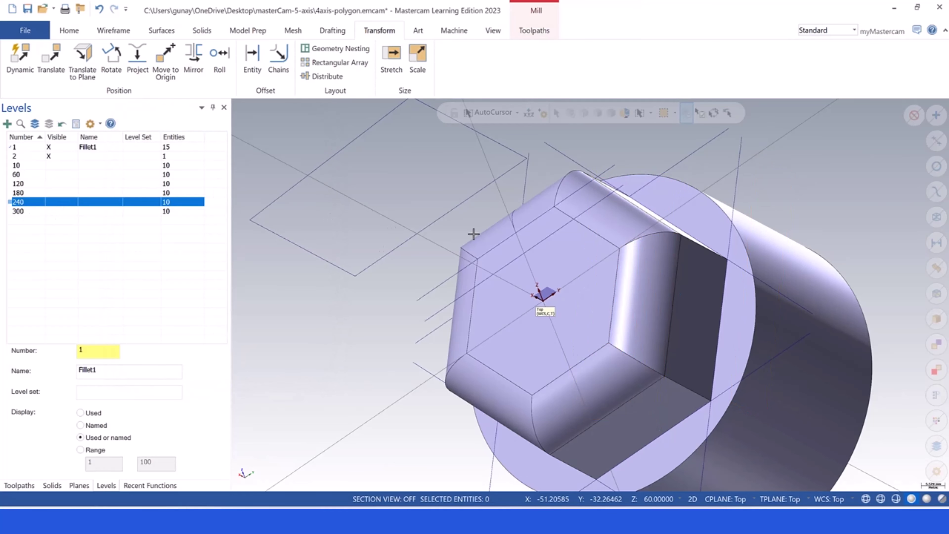
# Show the part in isometric orientation and make level 120 visible.
pyautogui.moveTo(472, 231); pyautogui.dragTo(385, 213, button='middle')
pyautogui.rightClick(384, 213)
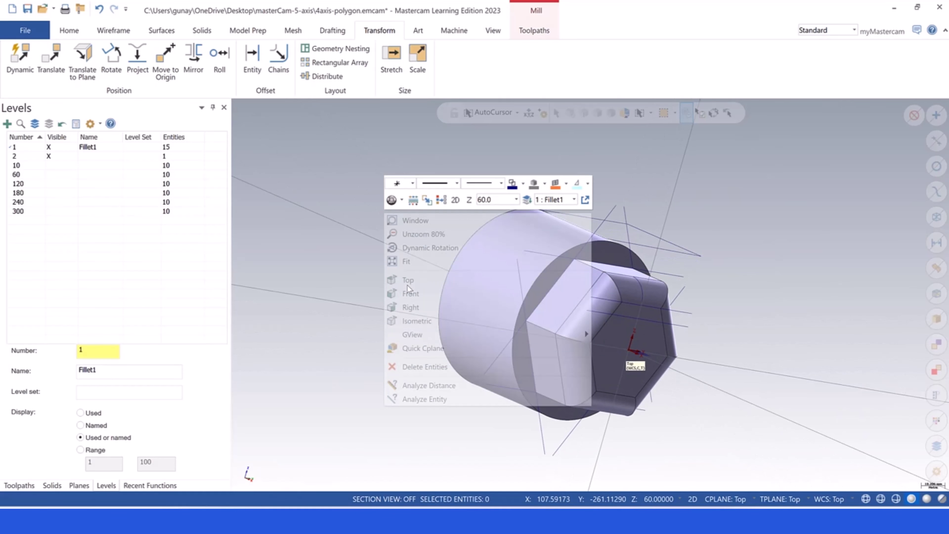
pyautogui.click(402, 320)
pyautogui.scroll(2, 381, 280)
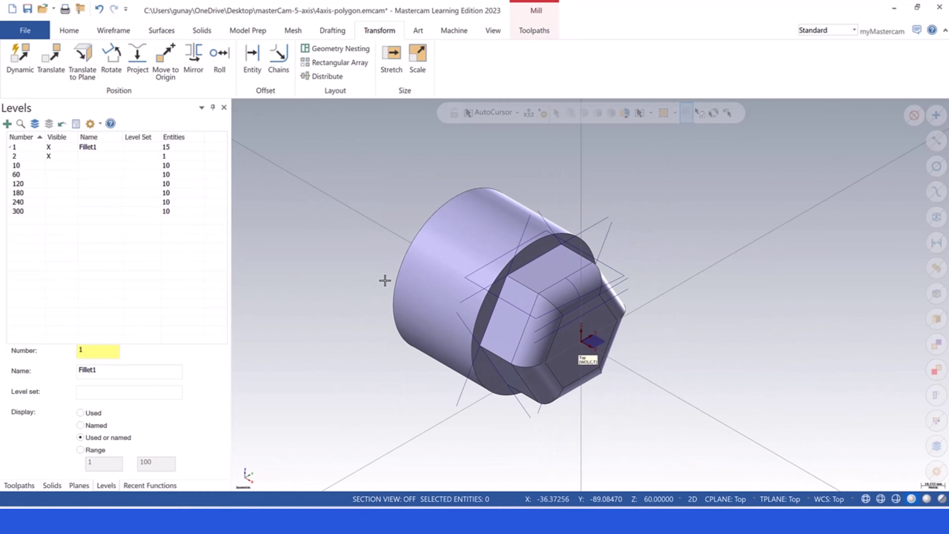
pyautogui.click(46, 183)
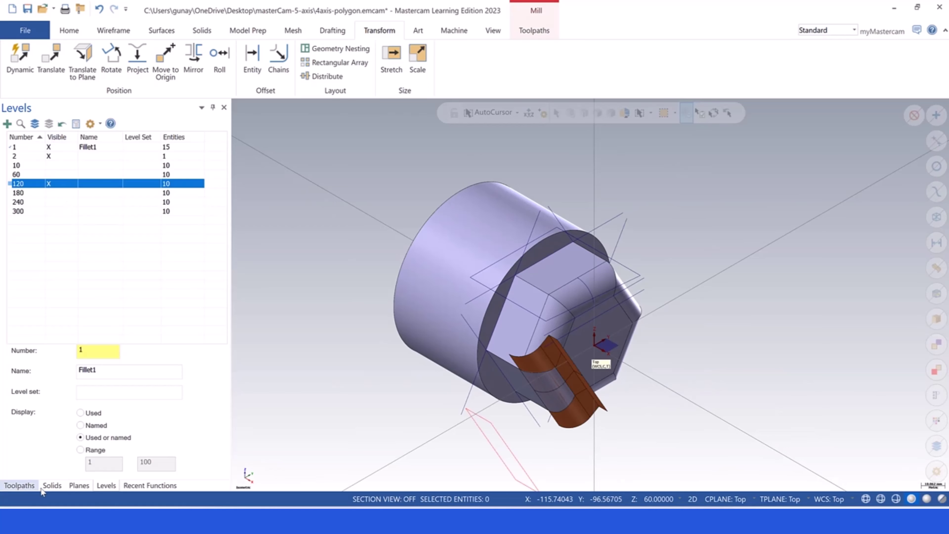
# Duplicate Surface Finish Contour toolpath 8, which uses tool plane 60, within Toolpath Group-1.
pyautogui.click(19, 485)
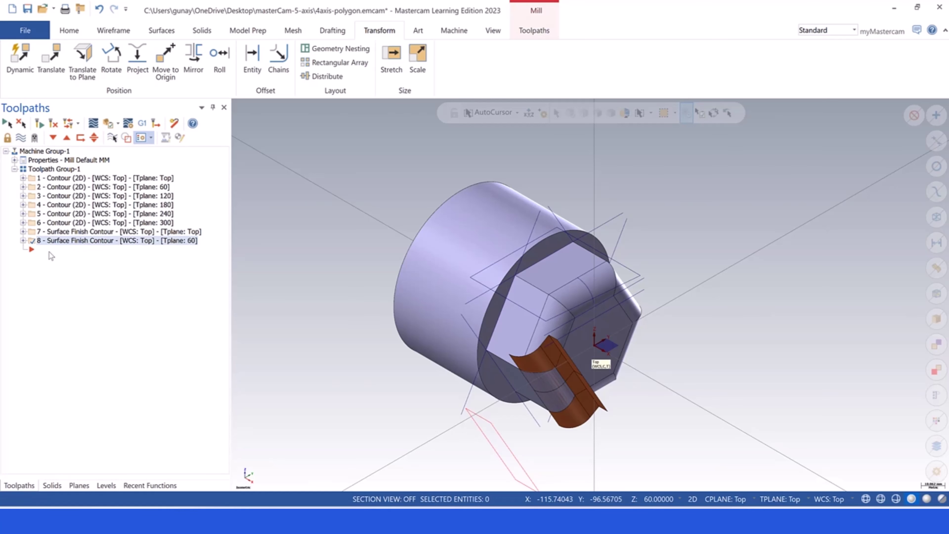
pyautogui.rightClick(58, 242)
pyautogui.click(84, 301)
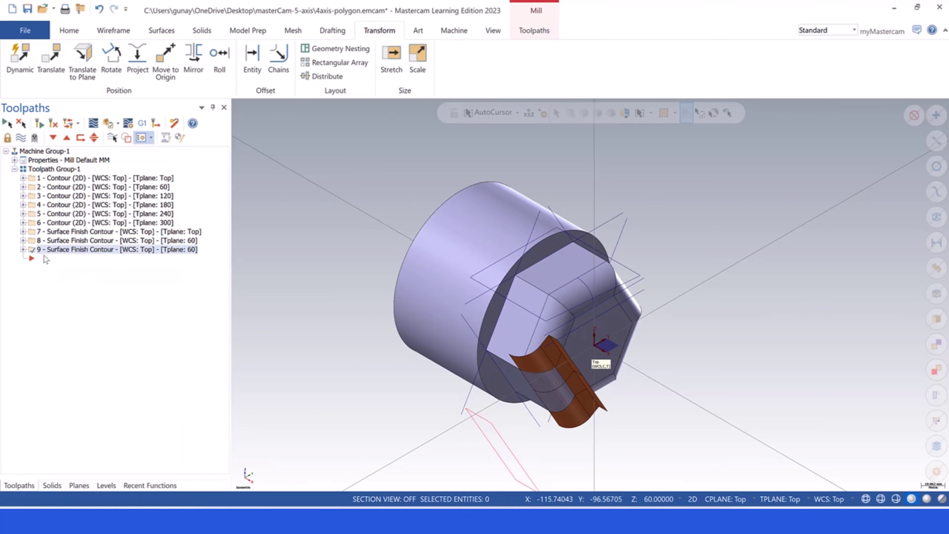
# Replace the containment boundary of Surface Finish Contour toolpath 9 with the red rectangle from level 120.
pyautogui.click(23, 249)
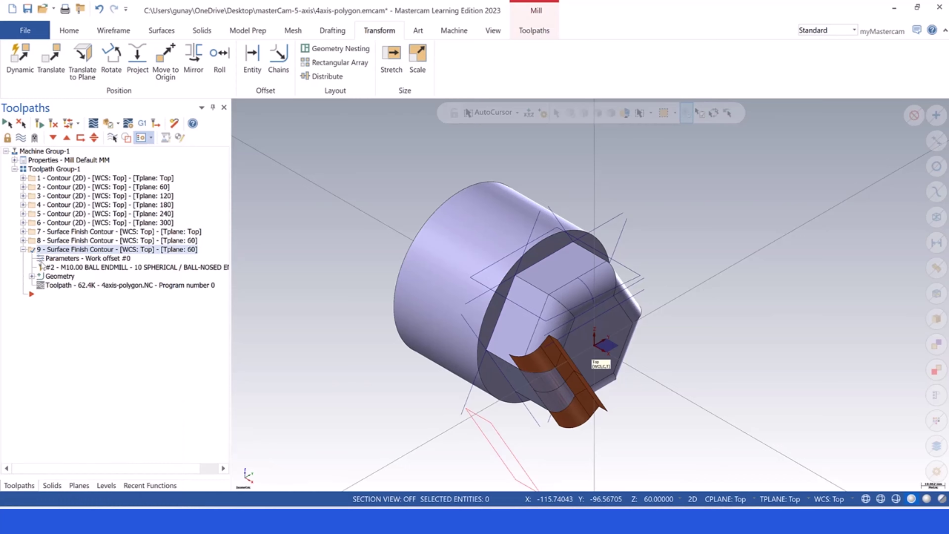
pyautogui.click(52, 276)
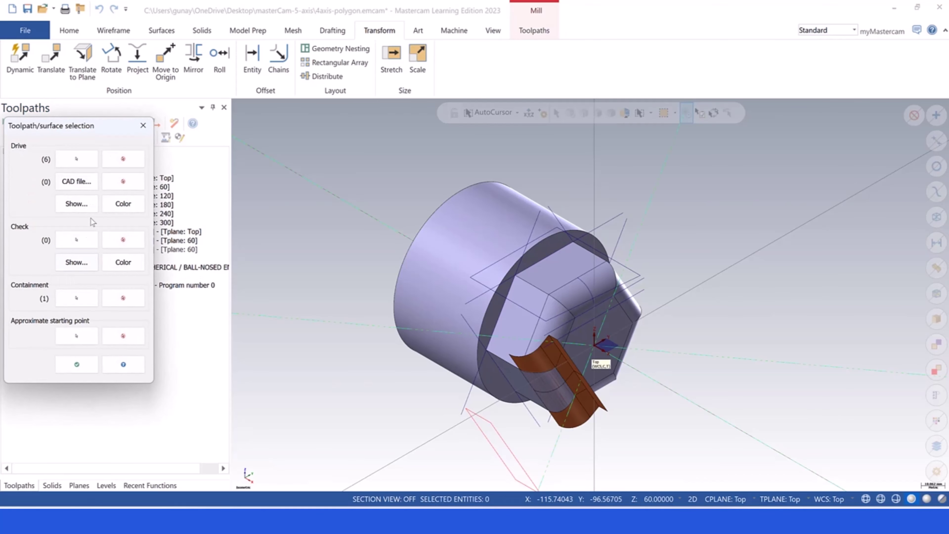
pyautogui.click(105, 297)
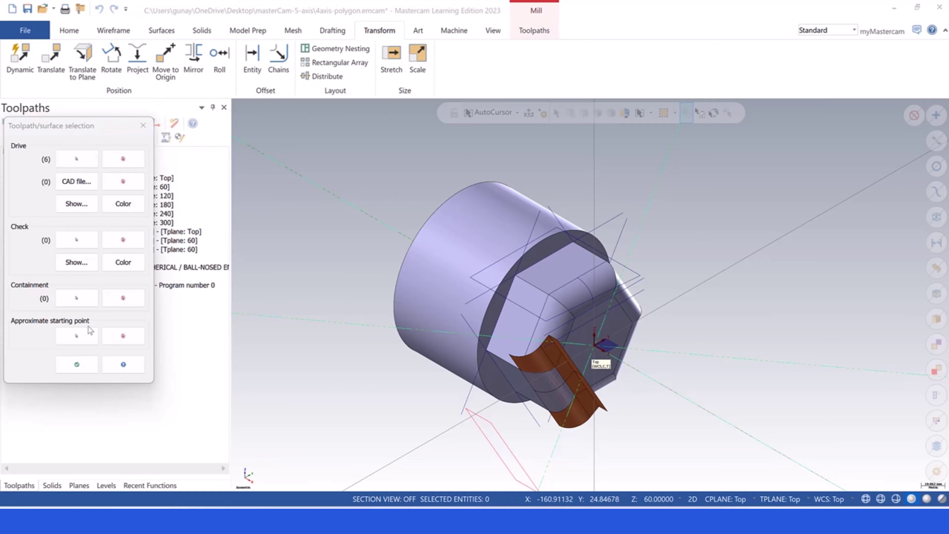
pyautogui.click(76, 298)
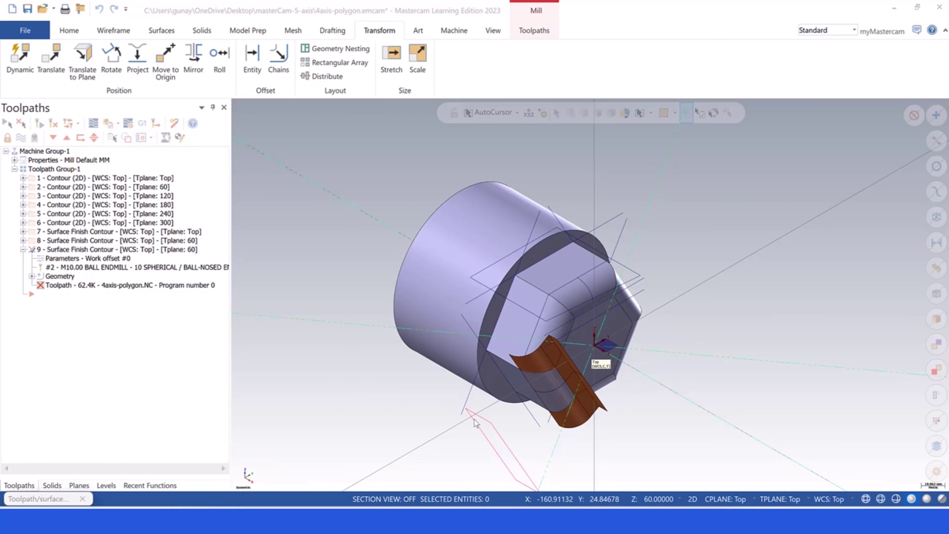
pyautogui.click(475, 424)
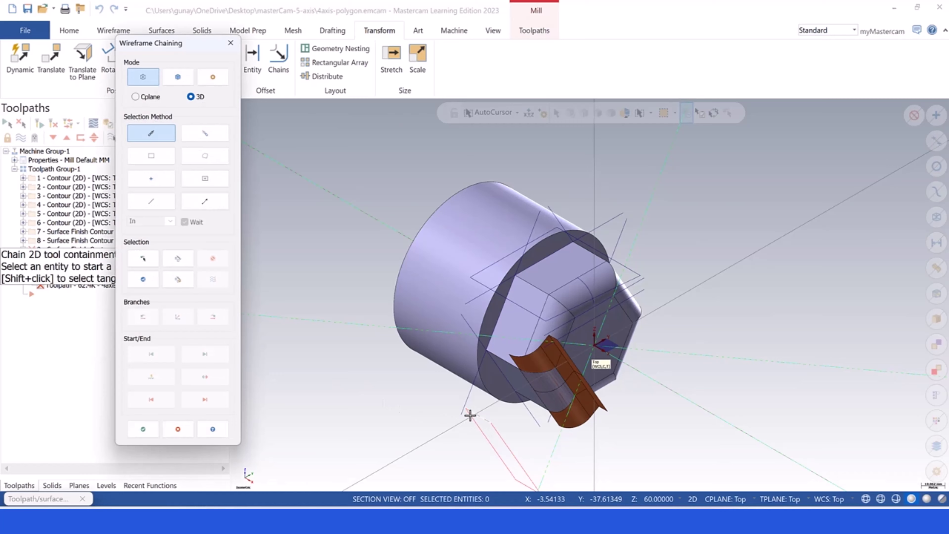
pyautogui.click(144, 437)
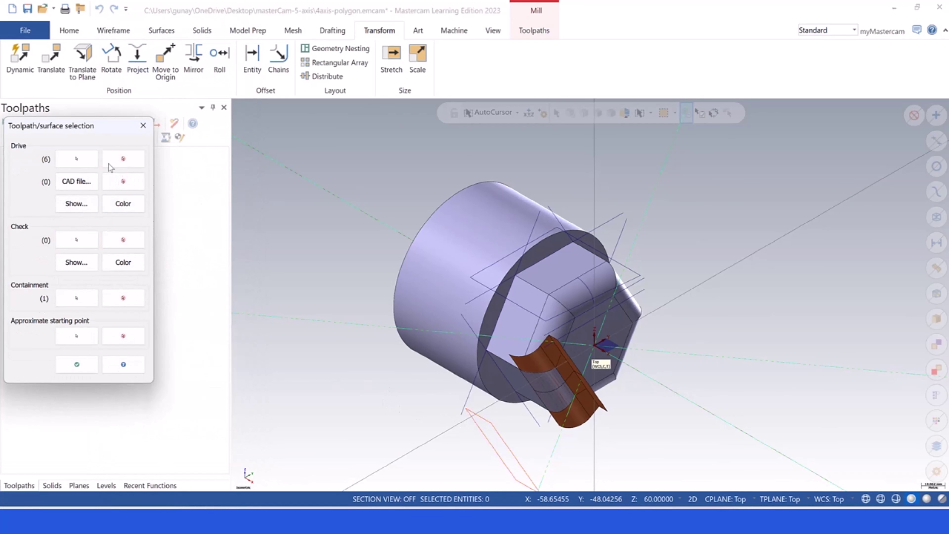
# Reassign toolpath 9's drive surfaces to the six orange fillet and draft surfaces of level 120 and accept the geometry.
pyautogui.click(77, 159)
pyautogui.scroll(2, 569, 342)
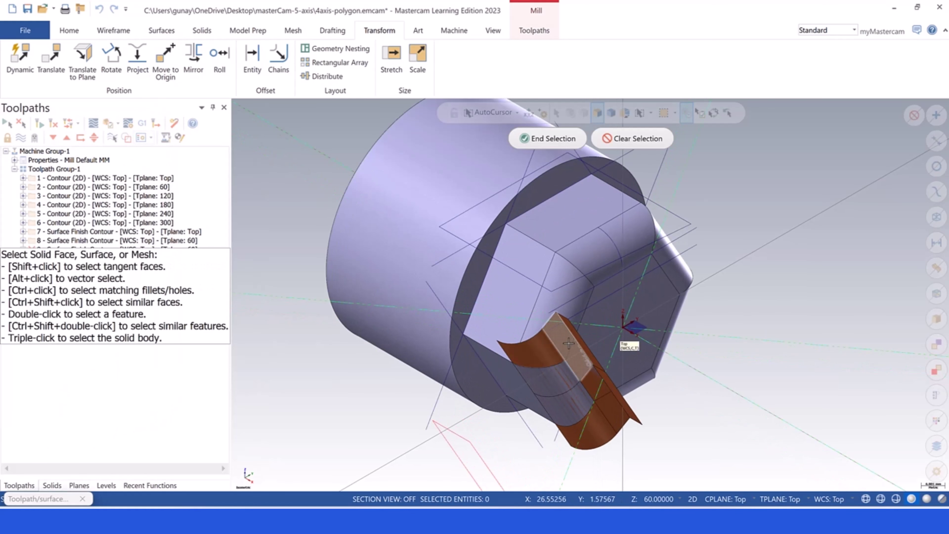
pyautogui.scroll(2, 569, 343)
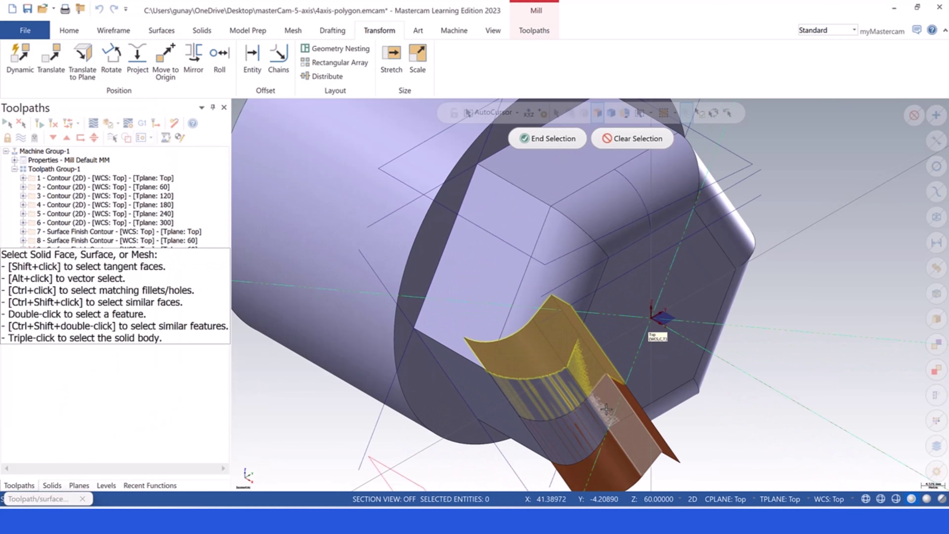
pyautogui.scroll(-3, 536, 254)
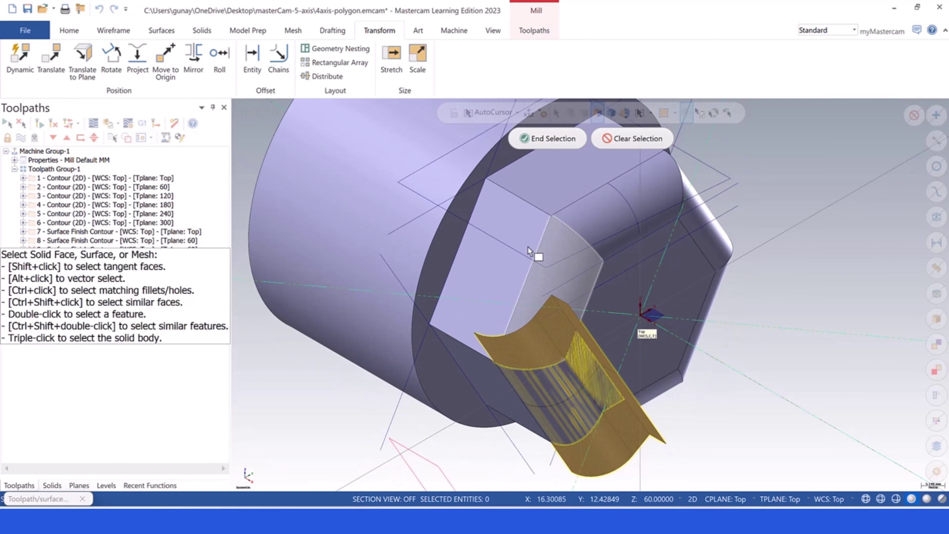
pyautogui.click(548, 138)
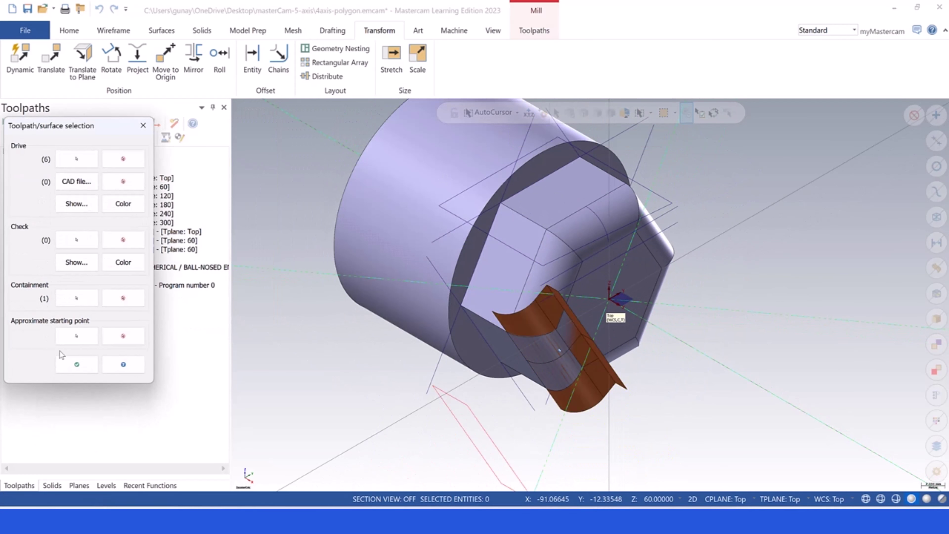
pyautogui.click(77, 364)
# Set the tool plane of Surface Finish Contour toolpath 9 to 120.
pyautogui.click(53, 260)
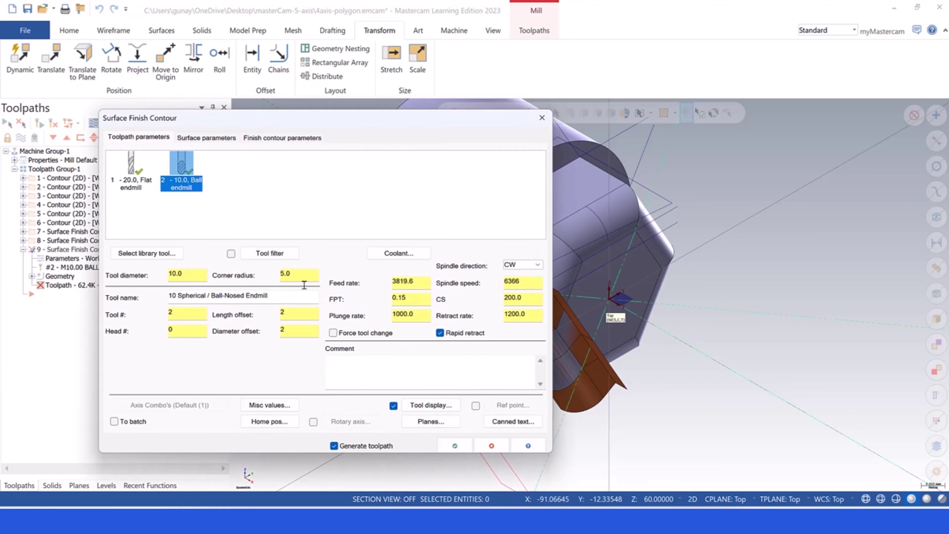
pyautogui.click(431, 422)
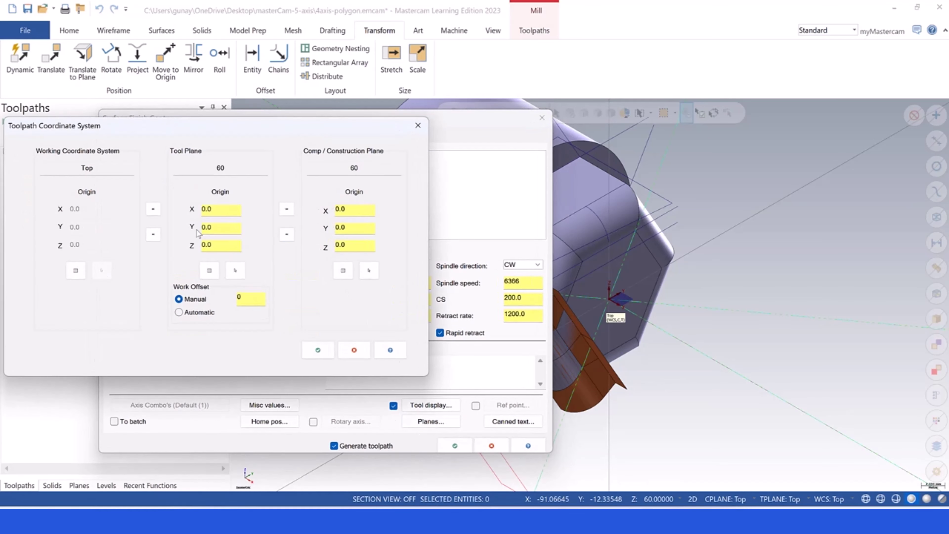
pyautogui.click(209, 270)
pyautogui.scroll(-2, 213, 258)
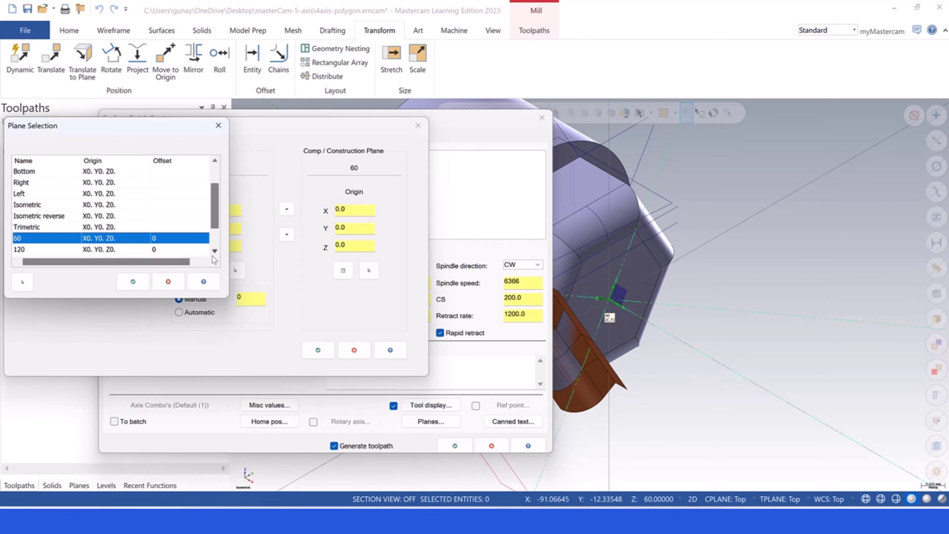
pyautogui.click(63, 240)
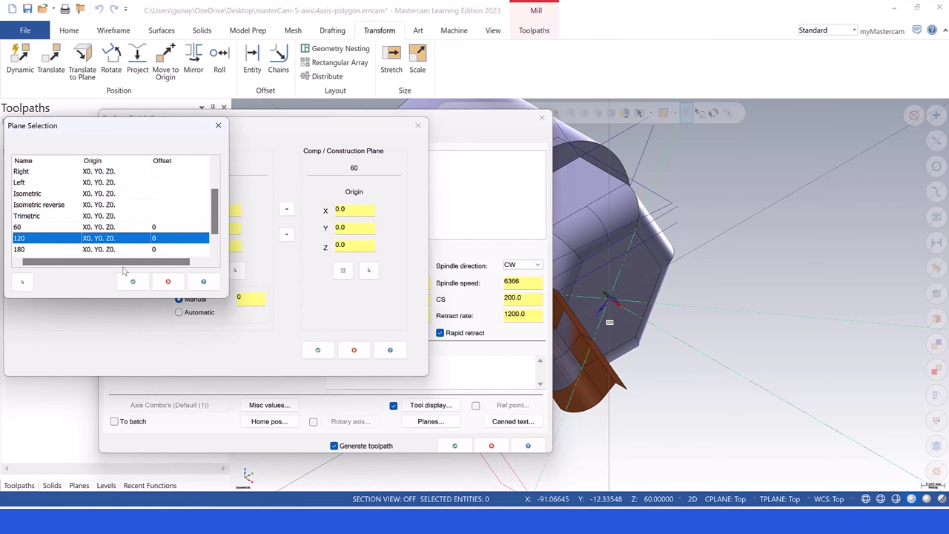
pyautogui.click(132, 281)
# Set toolpath 9's comp/construction plane to 120, regenerate the toolpath, and briefly display it for checking.
pyautogui.click(343, 270)
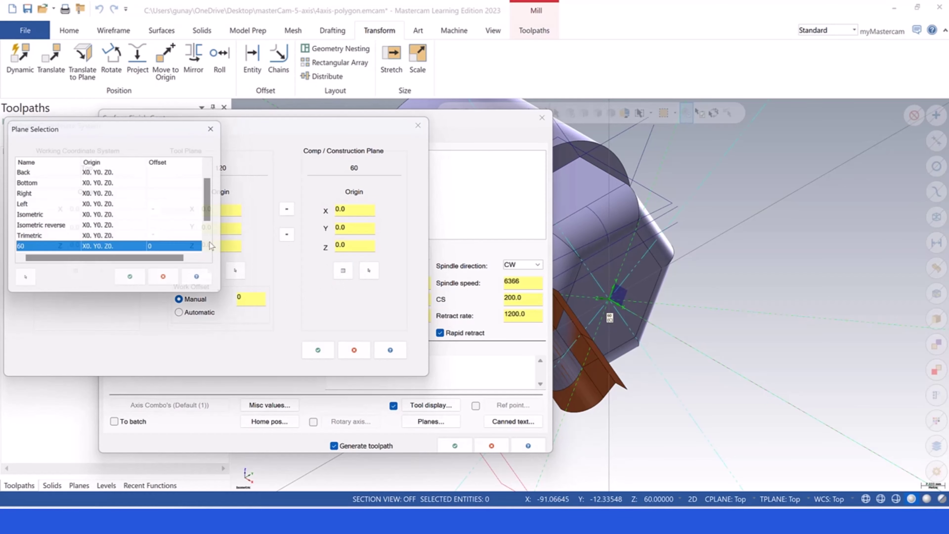
pyautogui.scroll(-2, 212, 245)
pyautogui.click(44, 240)
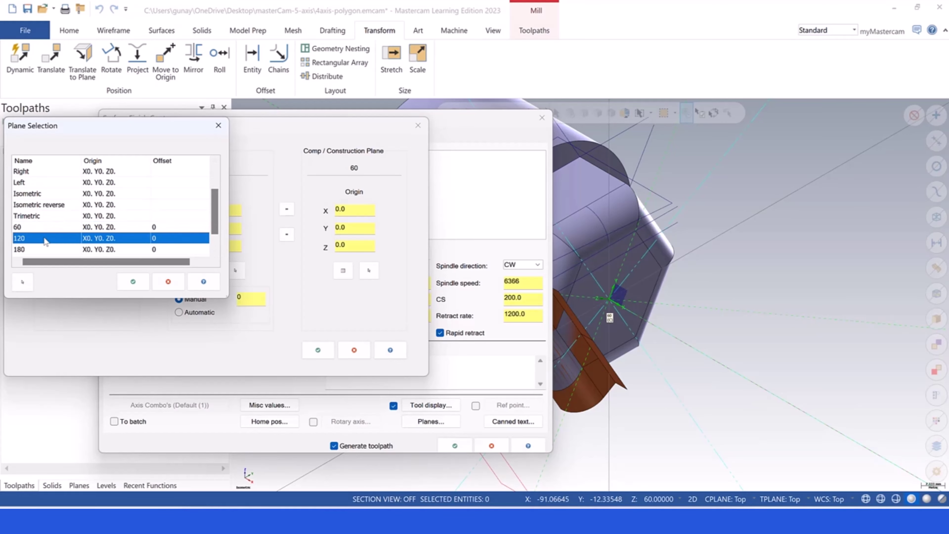
pyautogui.click(132, 281)
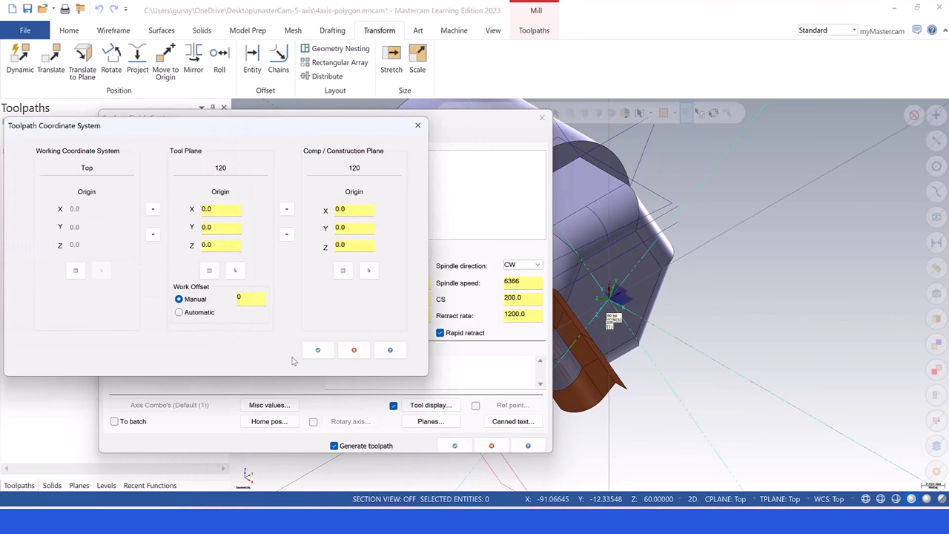
pyautogui.click(318, 350)
pyautogui.click(455, 445)
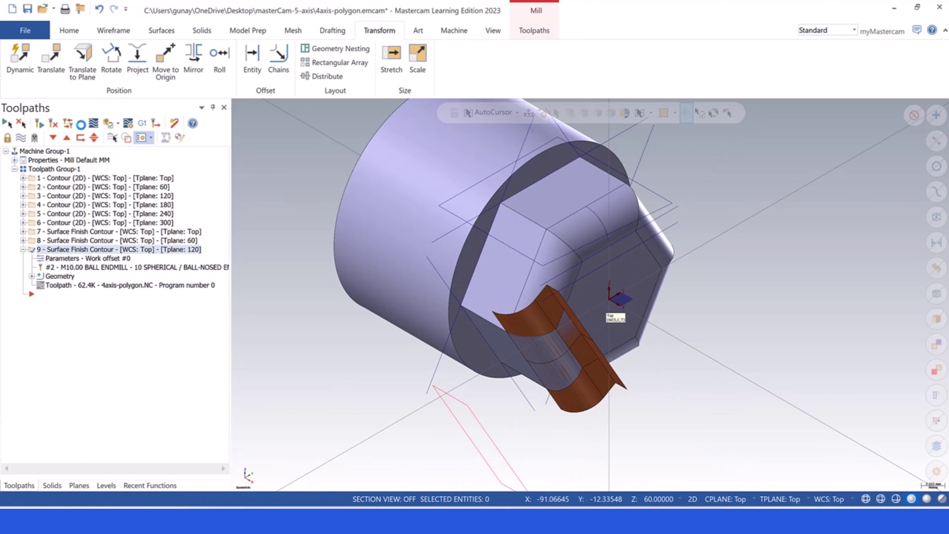
pyautogui.click(22, 138)
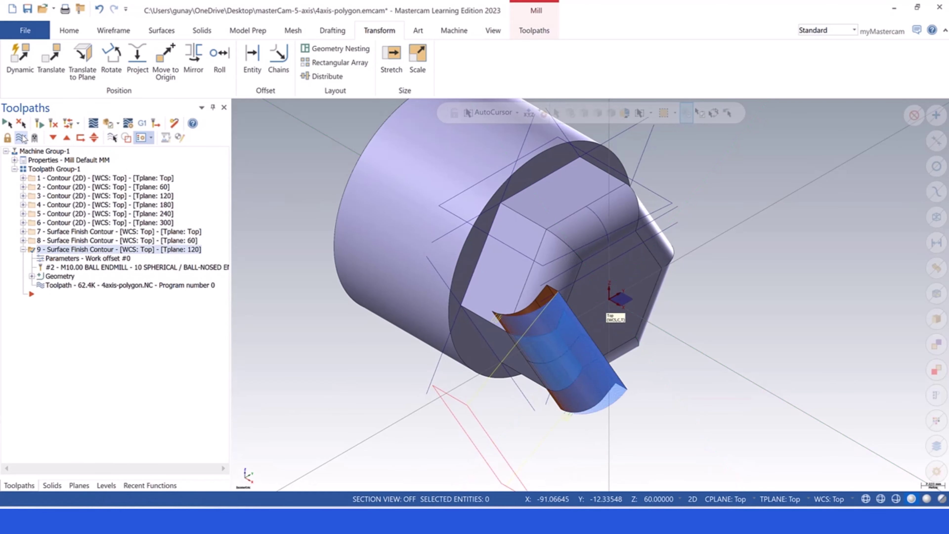
pyautogui.click(22, 137)
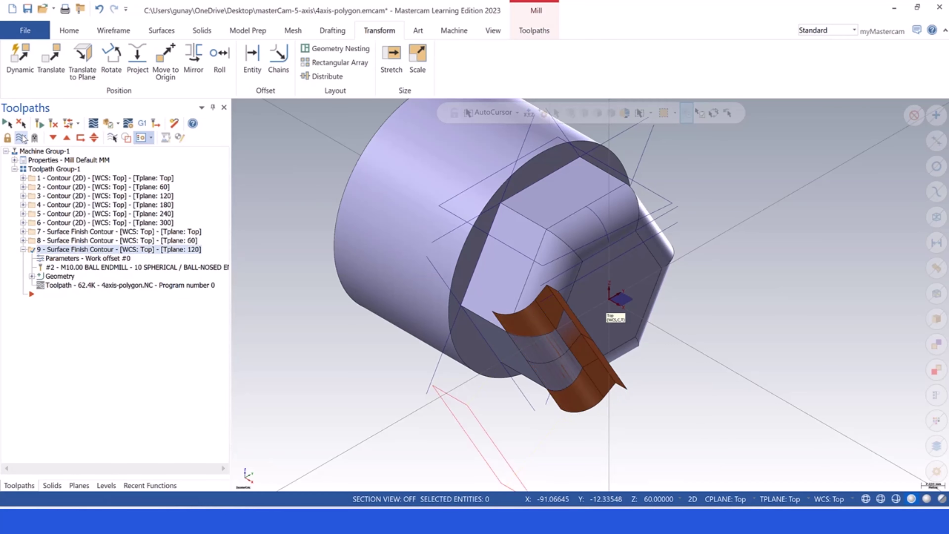
# Make level 180 visible and hide level 120.
pyautogui.scroll(-3, 347, 267)
pyautogui.click(106, 485)
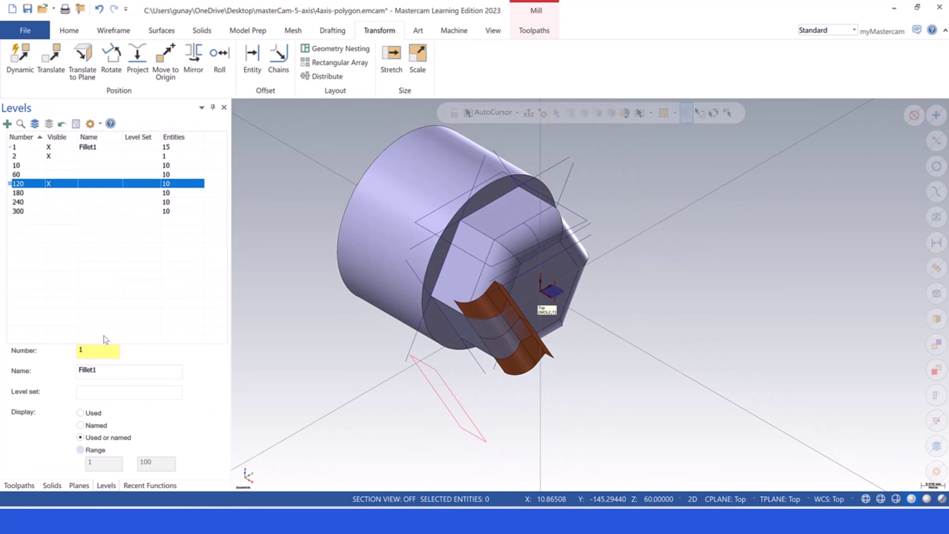
pyautogui.click(49, 192)
pyautogui.click(48, 183)
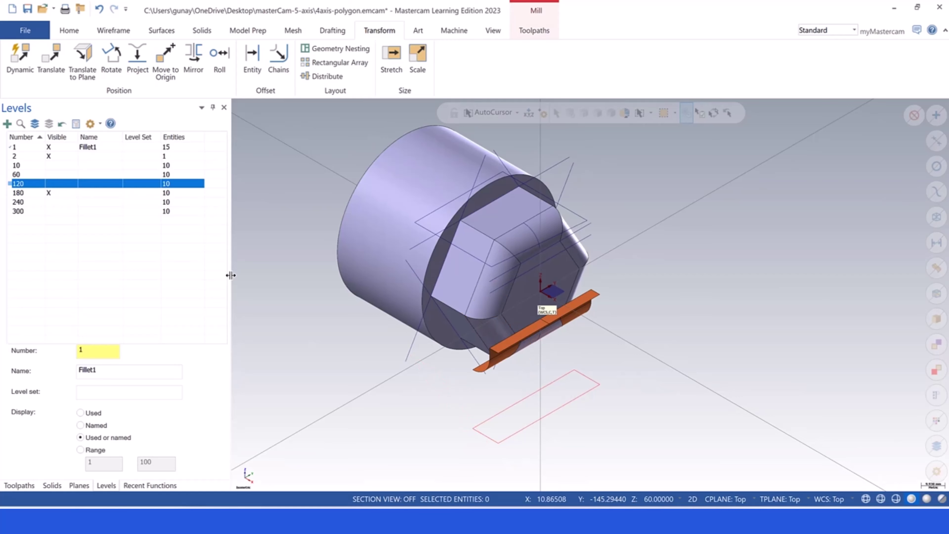
# Duplicate Surface Finish Contour toolpath 9, which uses tool plane 120, within Toolpath Group-1.
pyautogui.click(22, 485)
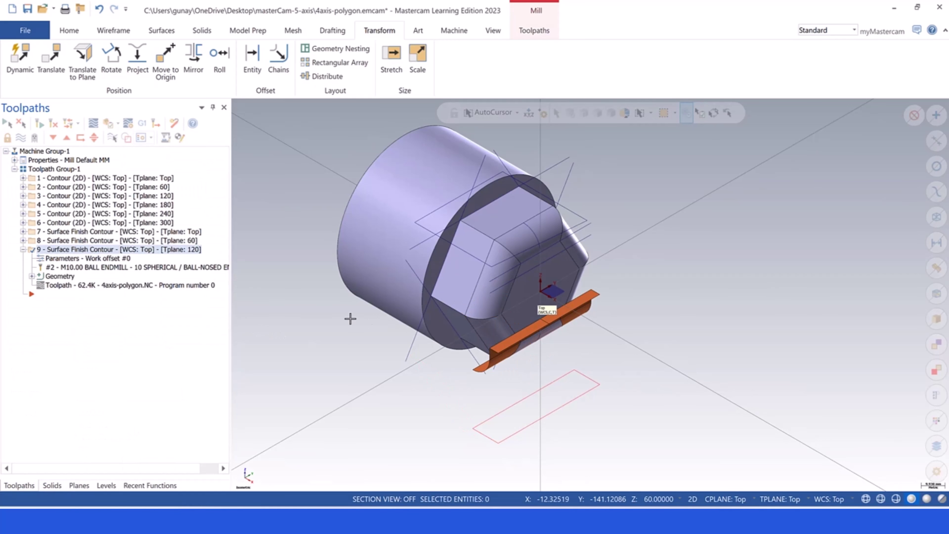
pyautogui.moveTo(244, 471); pyautogui.dragTo(678, 280, button='middle')
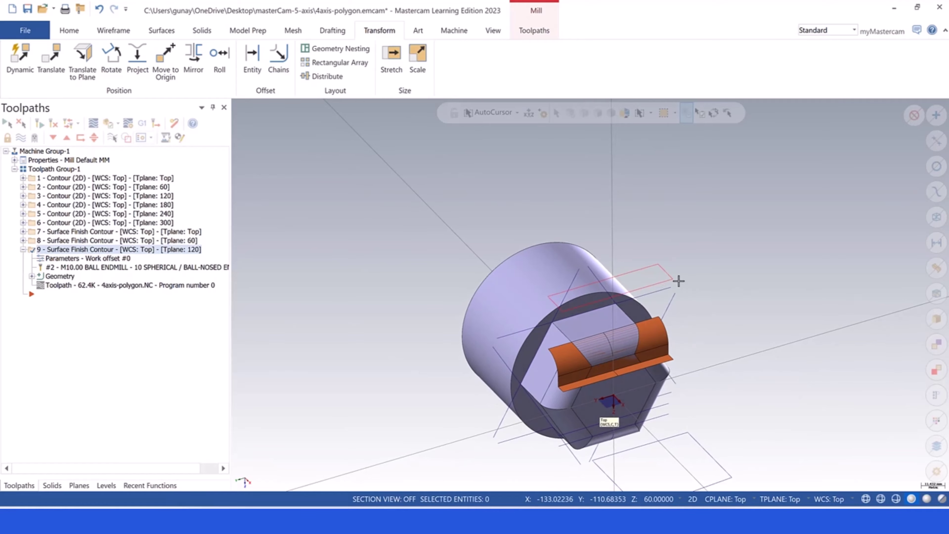
pyautogui.scroll(3, 763, 329)
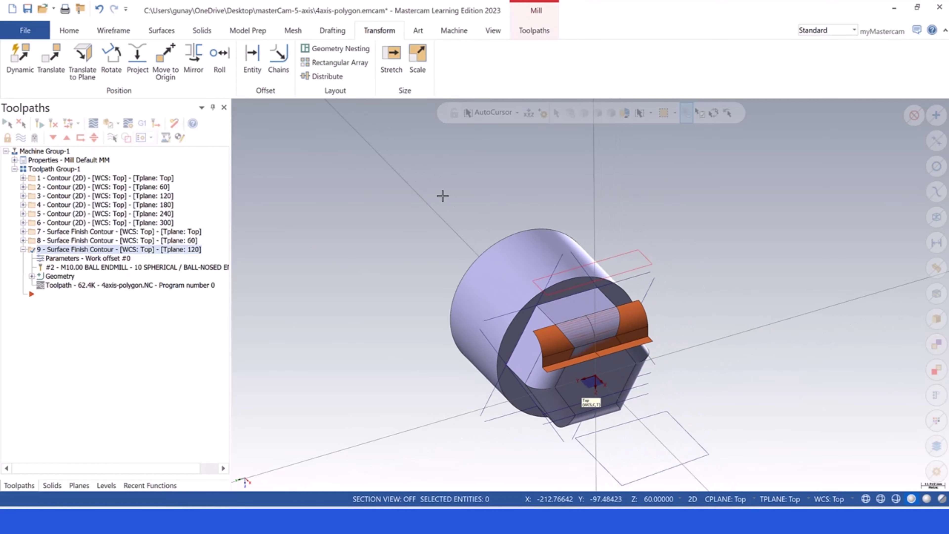
pyautogui.scroll(-7, 442, 195)
pyautogui.scroll(3, 557, 241)
pyautogui.scroll(1, 557, 240)
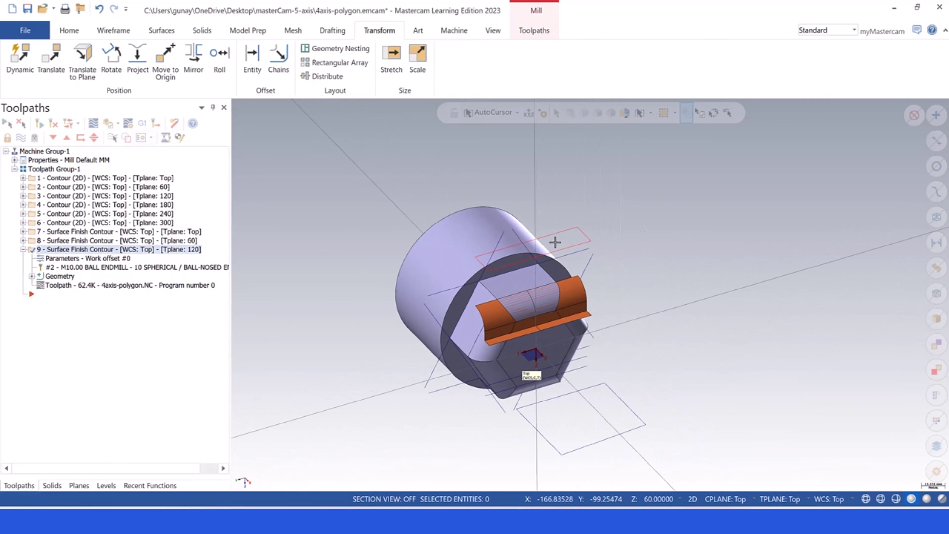
pyautogui.click(23, 249)
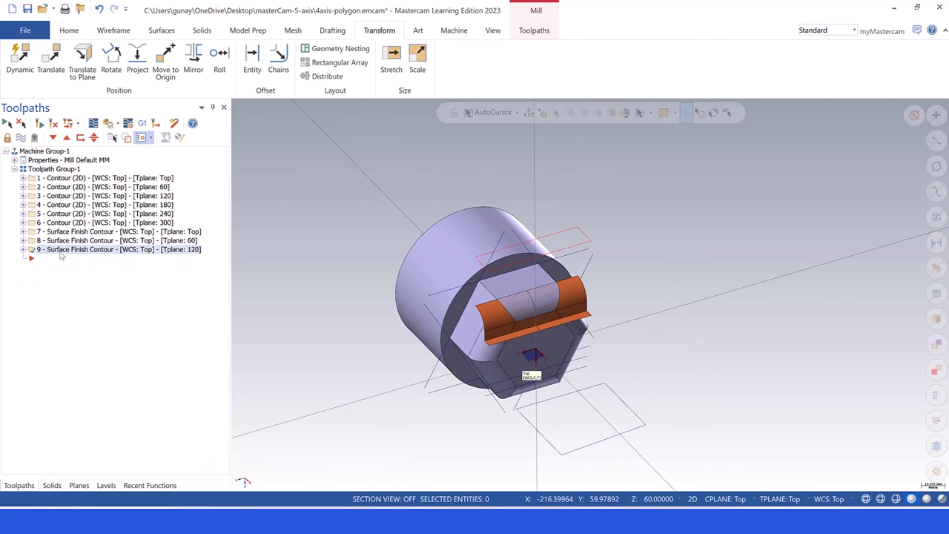
pyautogui.rightClick(63, 255)
pyautogui.click(86, 276)
pyautogui.hotkey('ctrl', 'v')
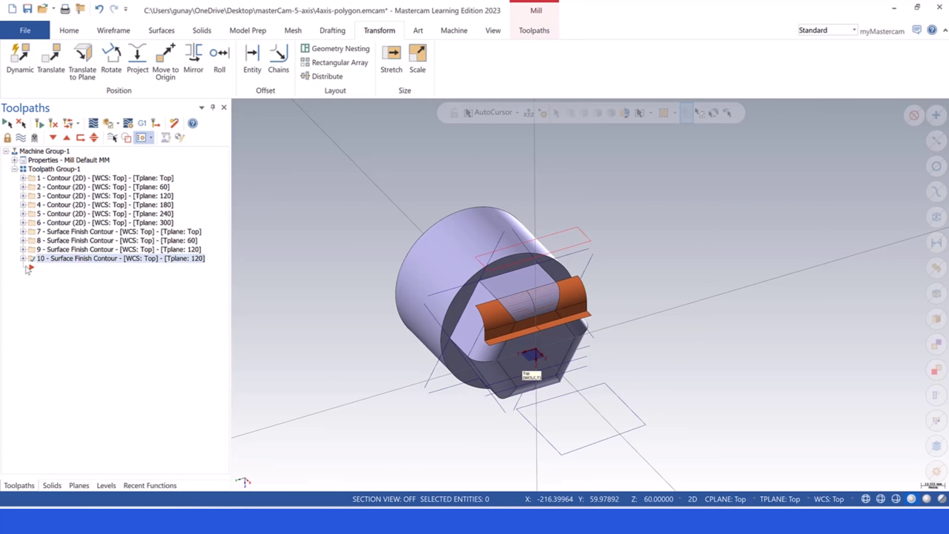
# Reassign toolpath 10's drive surfaces to the six orange fillet and draft surfaces of level 180.
pyautogui.click(23, 259)
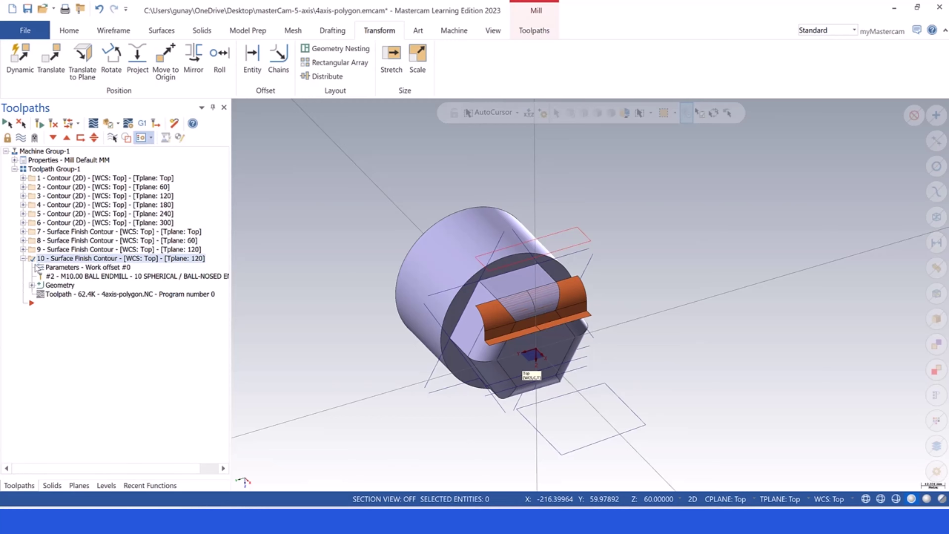
pyautogui.click(58, 286)
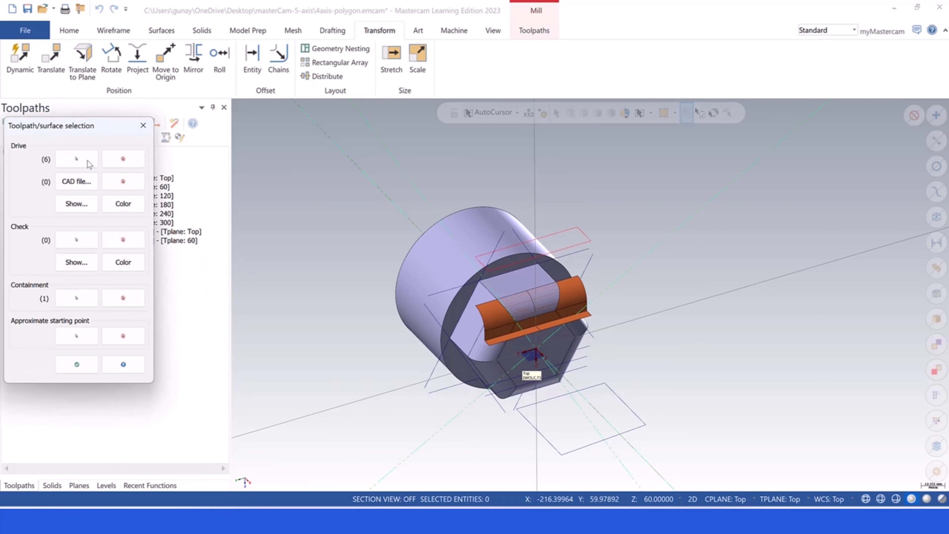
pyautogui.click(76, 158)
pyautogui.scroll(2, 485, 324)
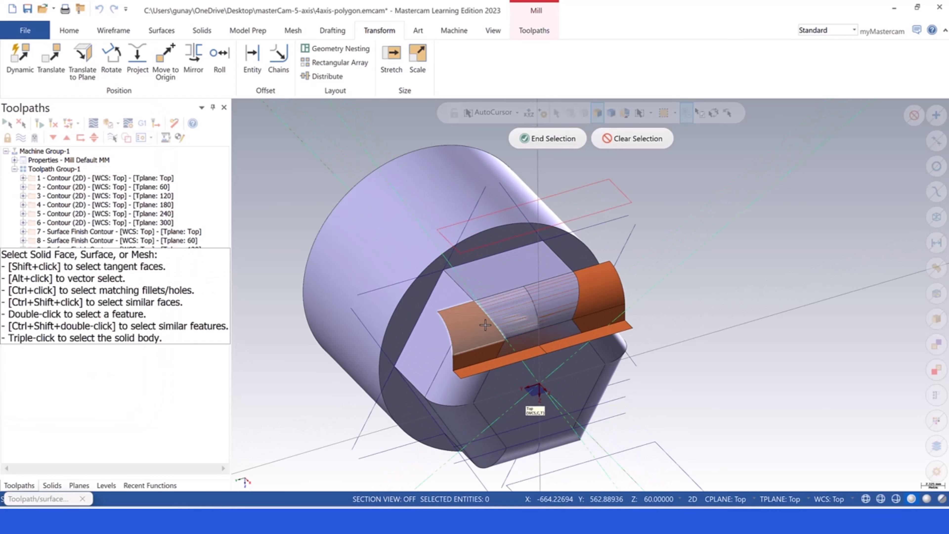
pyautogui.click(485, 325)
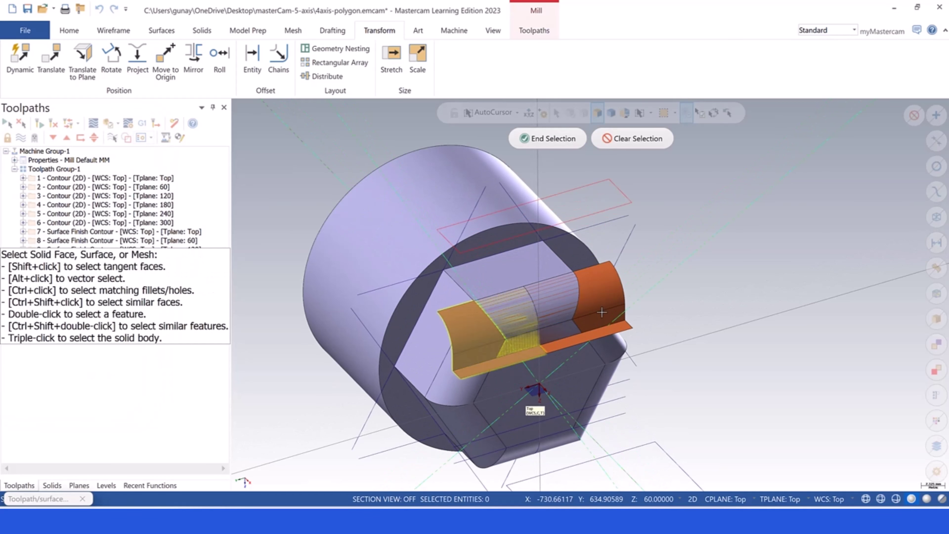
pyautogui.click(601, 287)
pyautogui.click(598, 317)
pyautogui.click(600, 333)
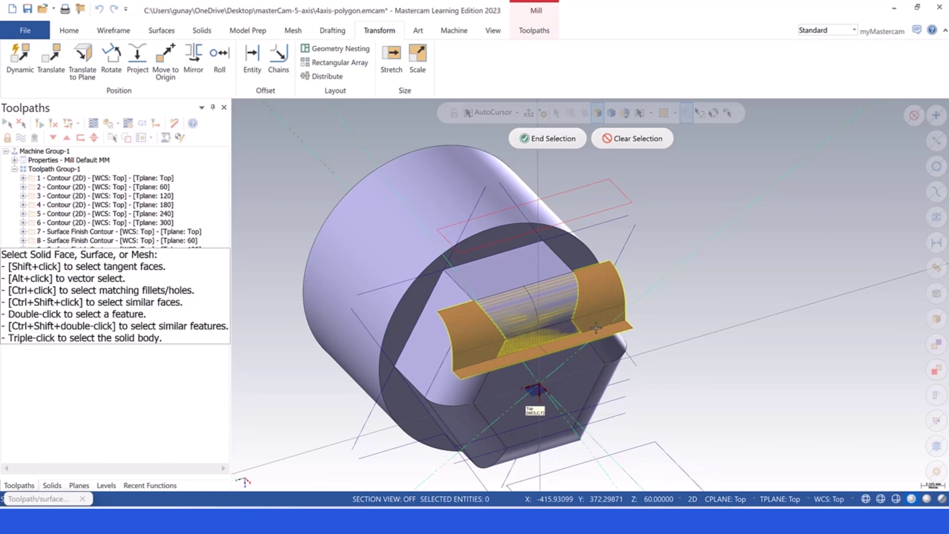
pyautogui.click(548, 139)
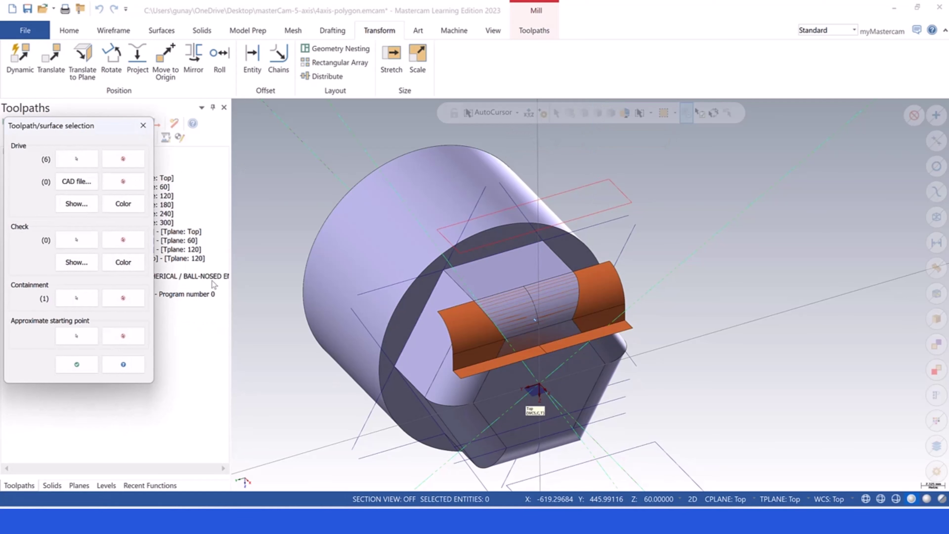
# Reassign toolpath 10's containment boundary to the red rectangle of level 180.
pyautogui.click(76, 298)
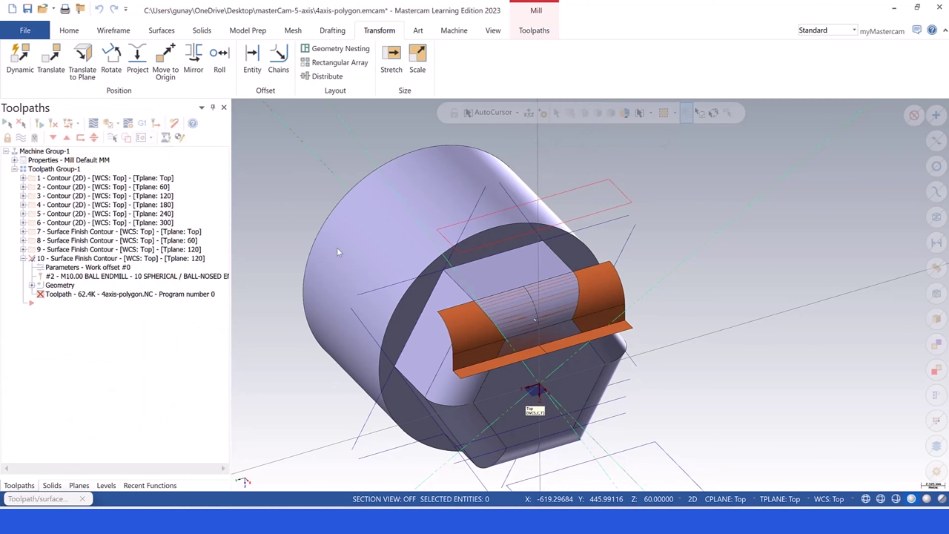
pyautogui.click(500, 212)
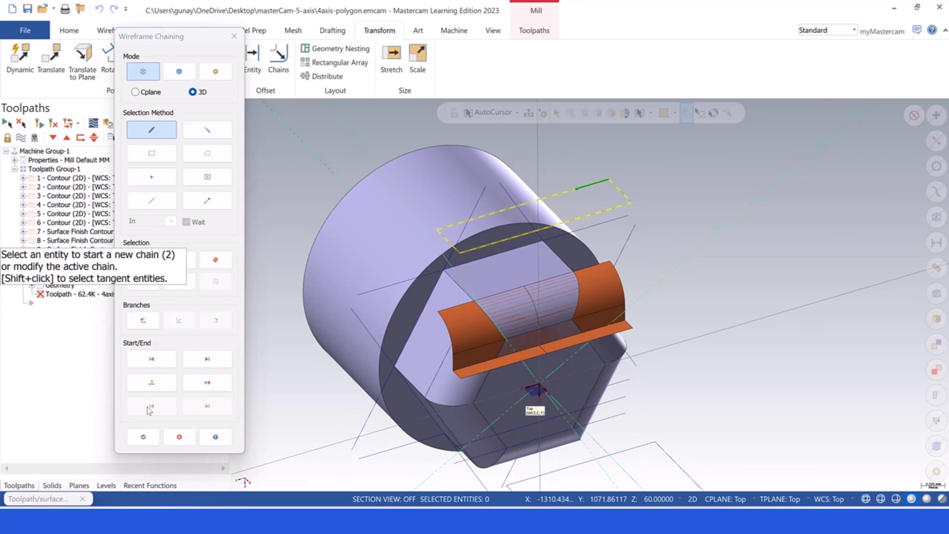
pyautogui.click(143, 437)
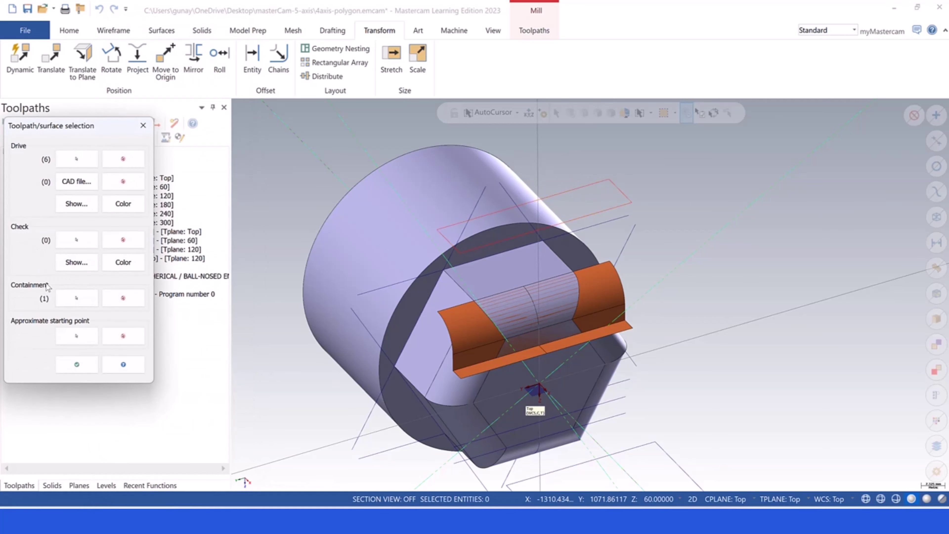
pyautogui.click(77, 365)
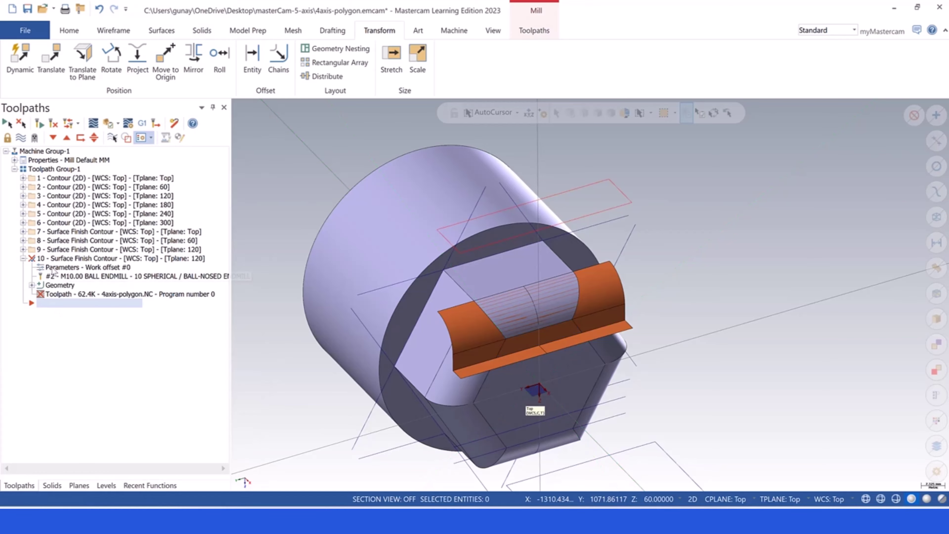
# Set toolpath 10's tool plane and comp/construction plane to 180 and regenerate the toolpath.
pyautogui.click(61, 268)
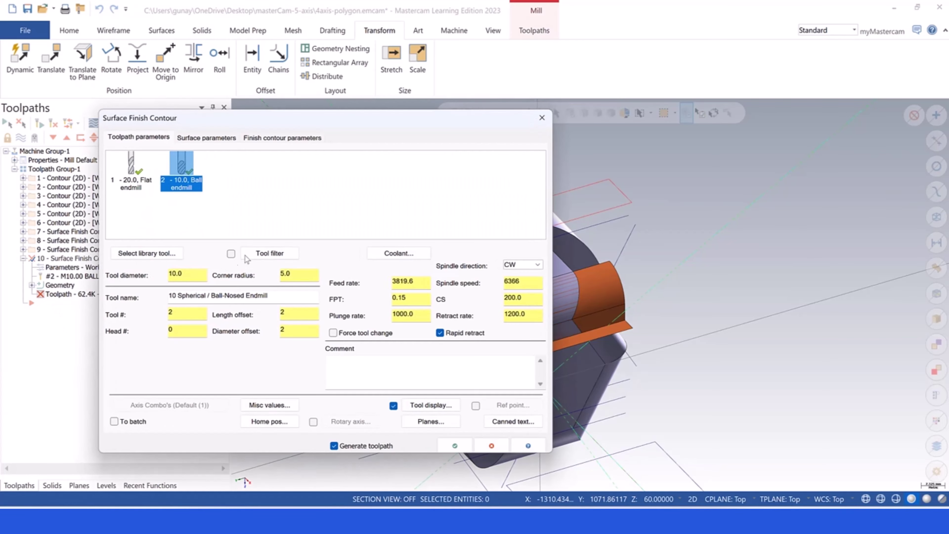
pyautogui.click(432, 425)
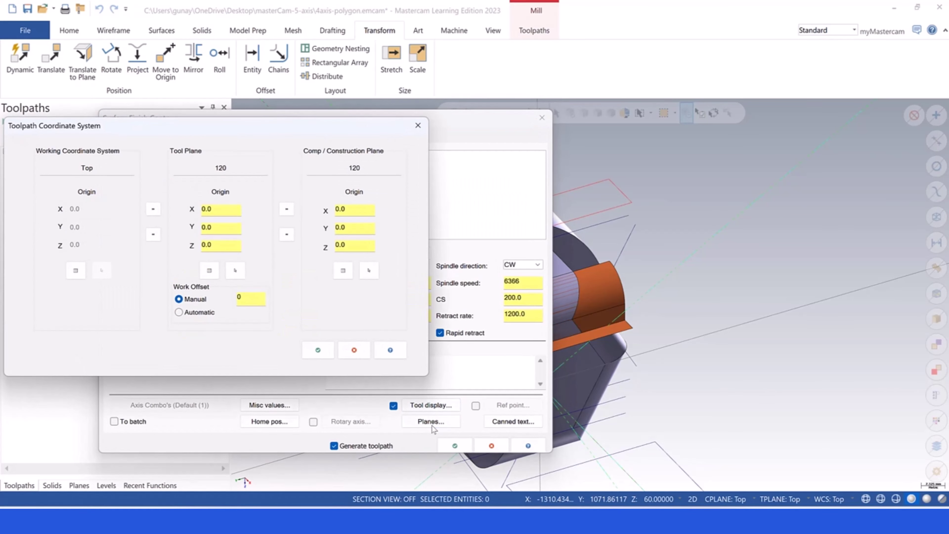
pyautogui.click(216, 274)
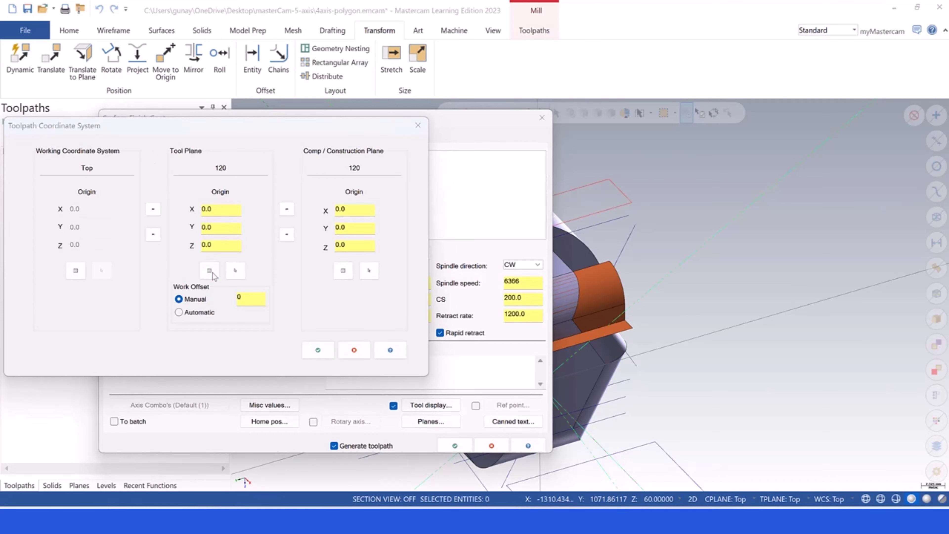
pyautogui.scroll(-3, 215, 256)
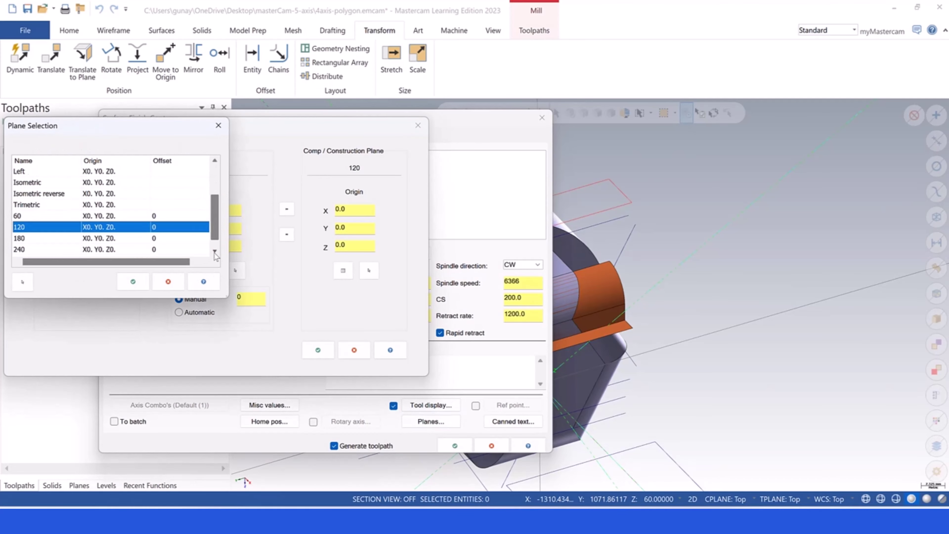
pyautogui.click(23, 227)
pyautogui.click(133, 281)
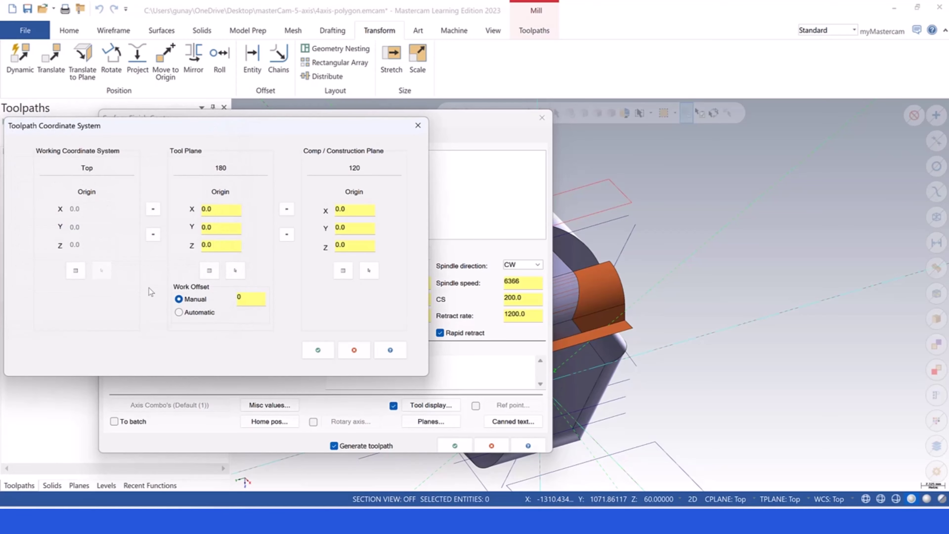
pyautogui.click(343, 270)
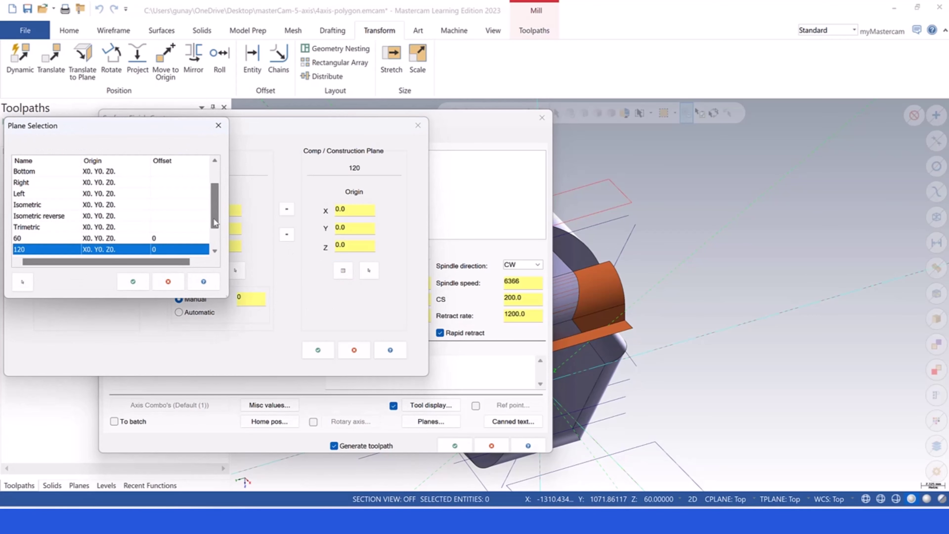
pyautogui.scroll(-3, 215, 215)
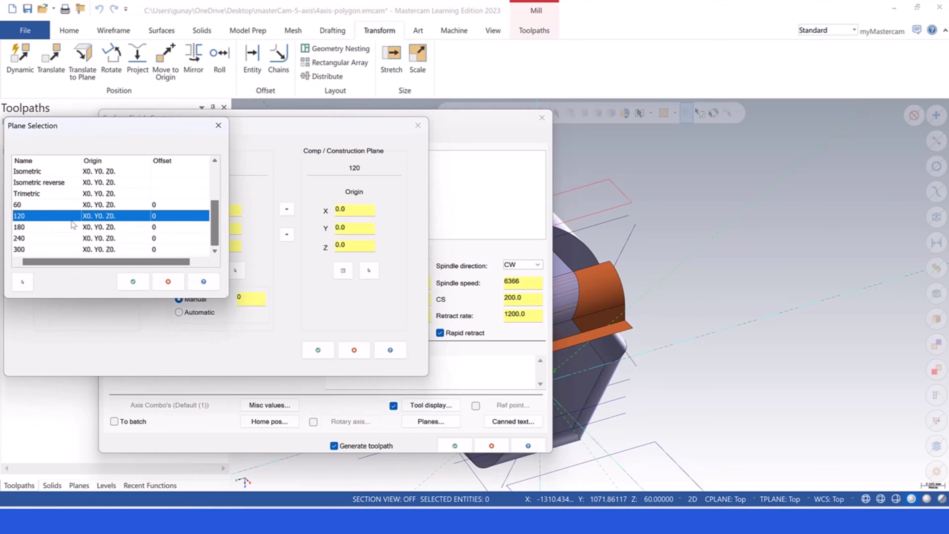
pyautogui.doubleClick(32, 226)
pyautogui.click(318, 349)
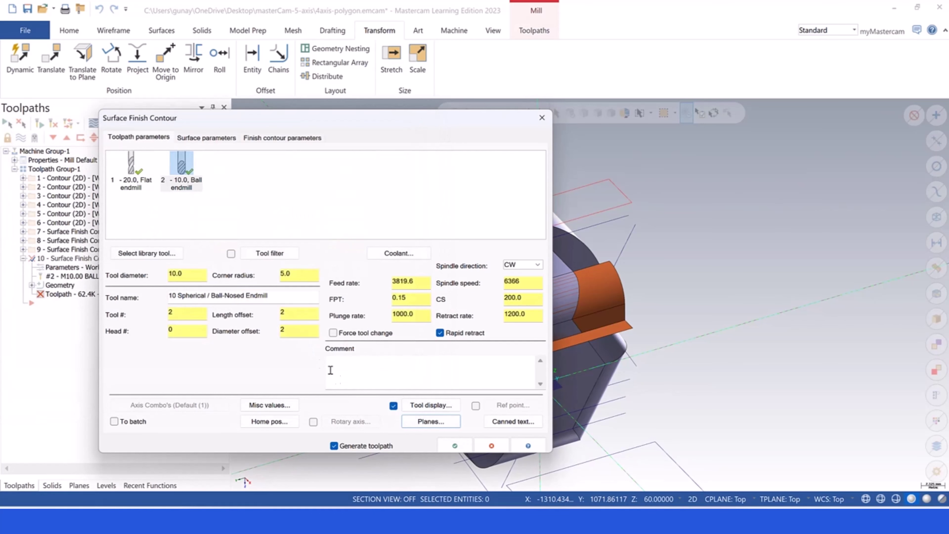
pyautogui.click(455, 446)
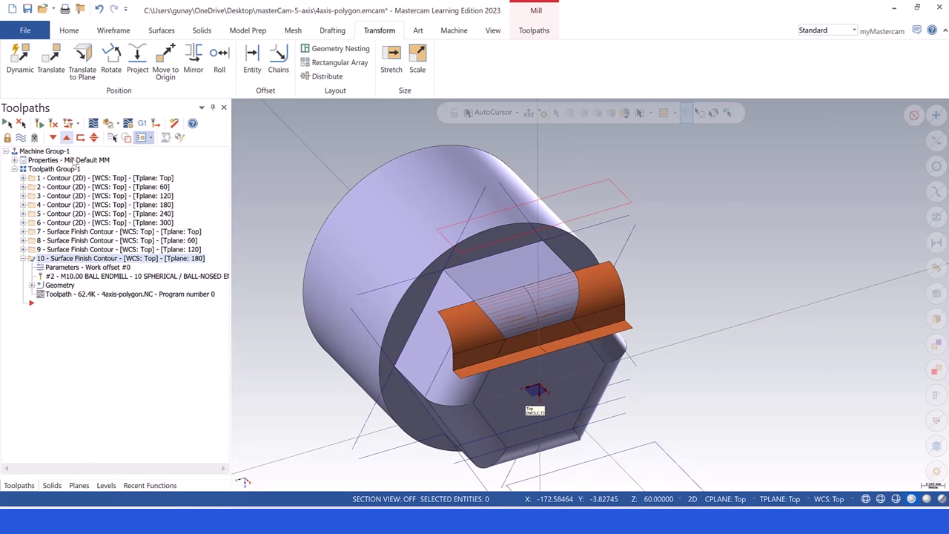
# Briefly display toolpath 10 for checking and return the model to the isometric view.
pyautogui.click(22, 138)
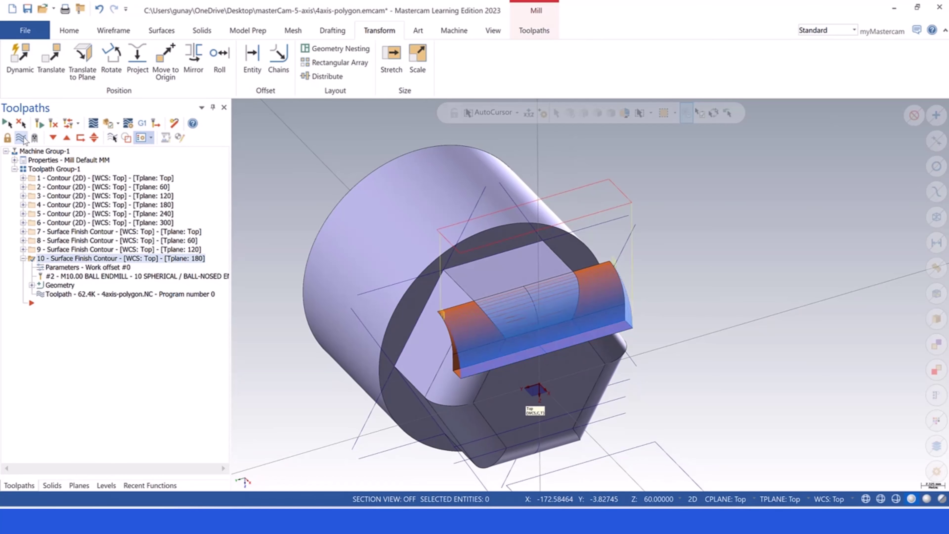
pyautogui.click(23, 138)
pyautogui.scroll(-4, 599, 301)
pyautogui.rightClick(373, 240)
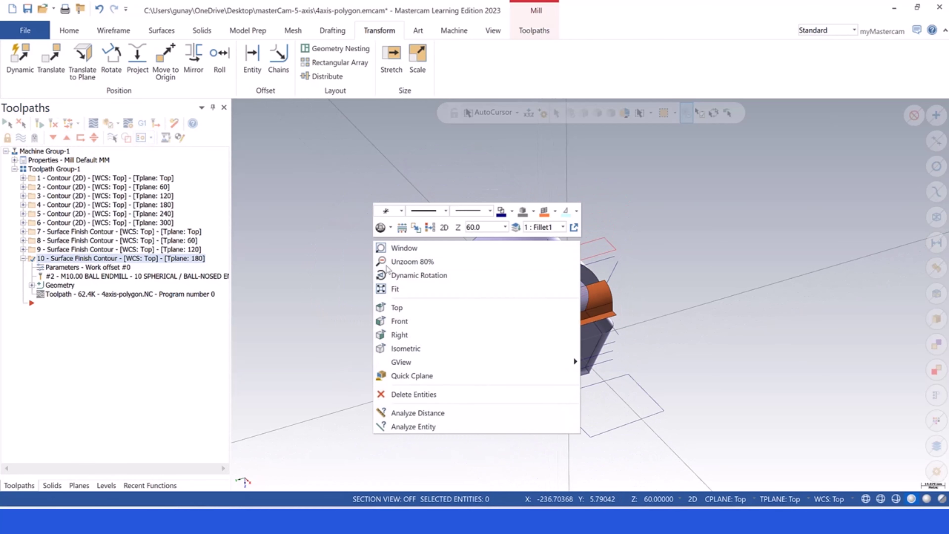
pyautogui.click(411, 348)
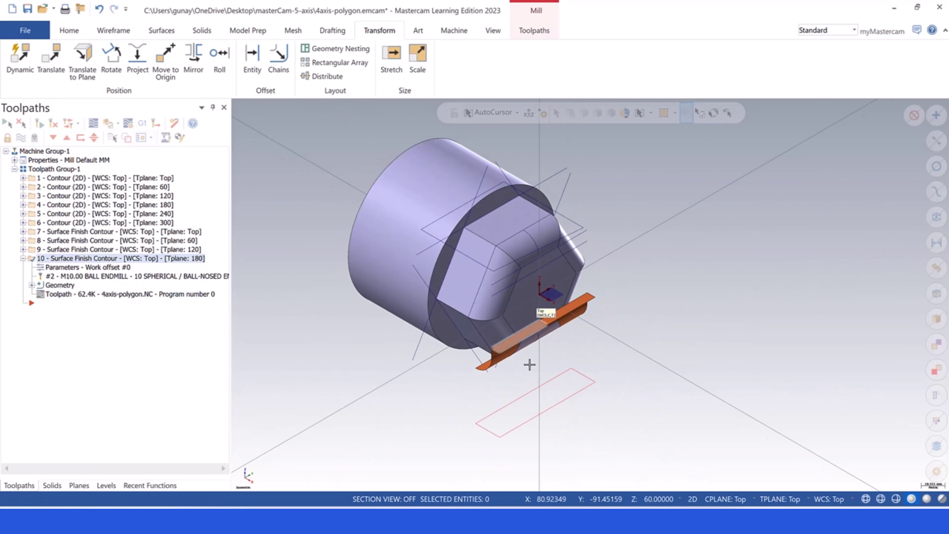
pyautogui.scroll(-4, 530, 365)
pyautogui.scroll(4, 511, 335)
pyautogui.scroll(-3, 638, 262)
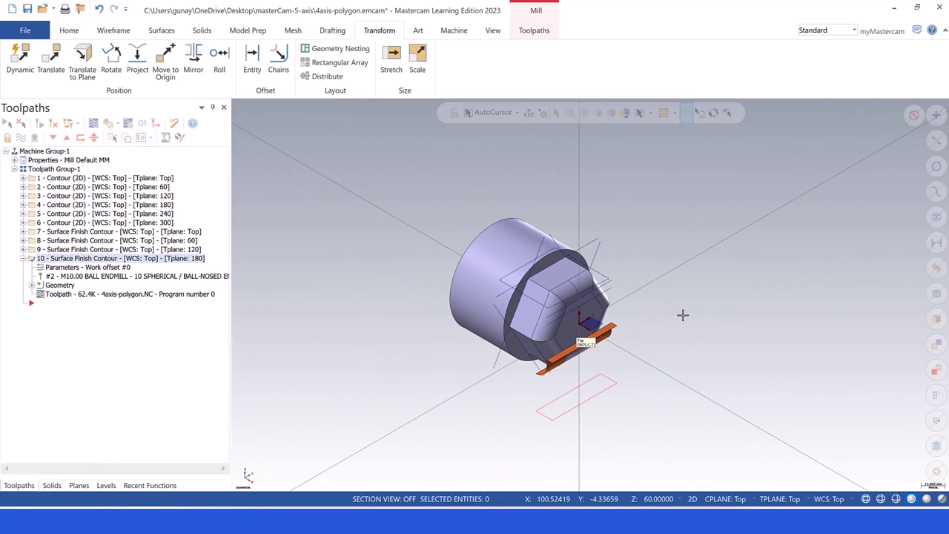
pyautogui.scroll(2, 682, 316)
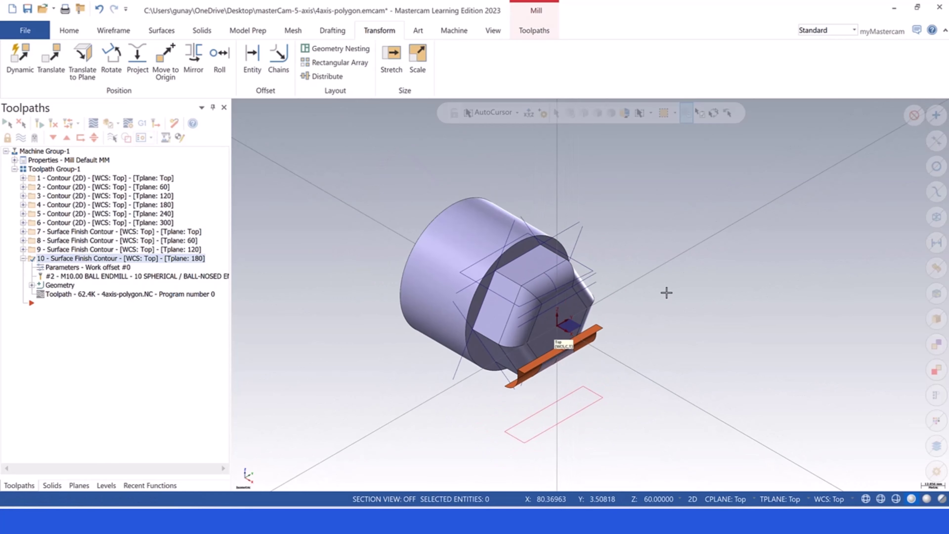
# Collapse toolpath 10's entry and select Surface Finish Contour toolpath 7.
pyautogui.click(22, 259)
pyautogui.click(42, 231)
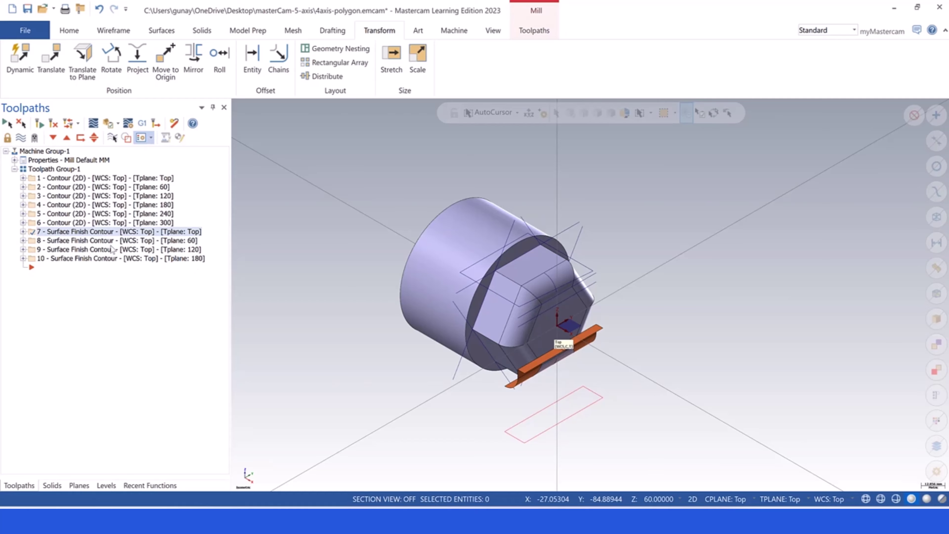
pyautogui.scroll(-1, 436, 263)
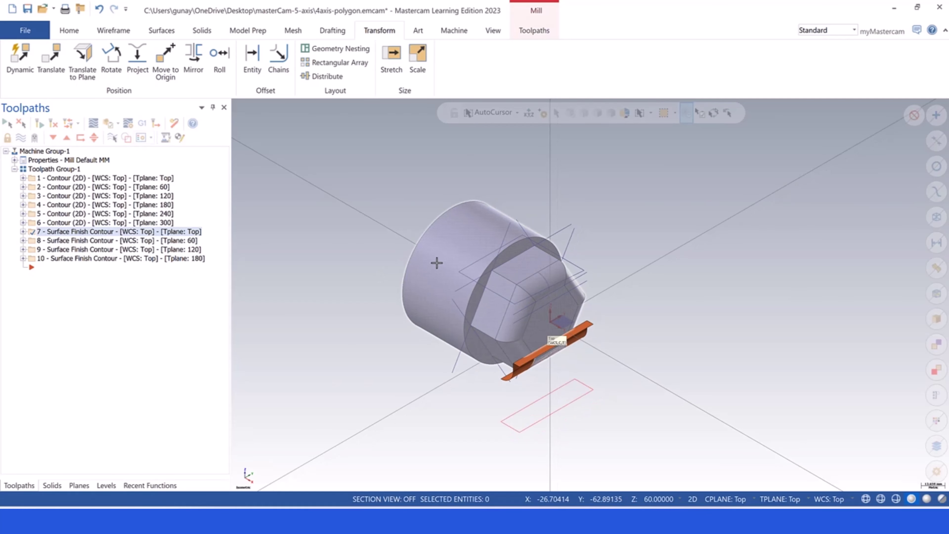
# Hide level 180 and save the 4axis-polygon file.
pyautogui.click(107, 485)
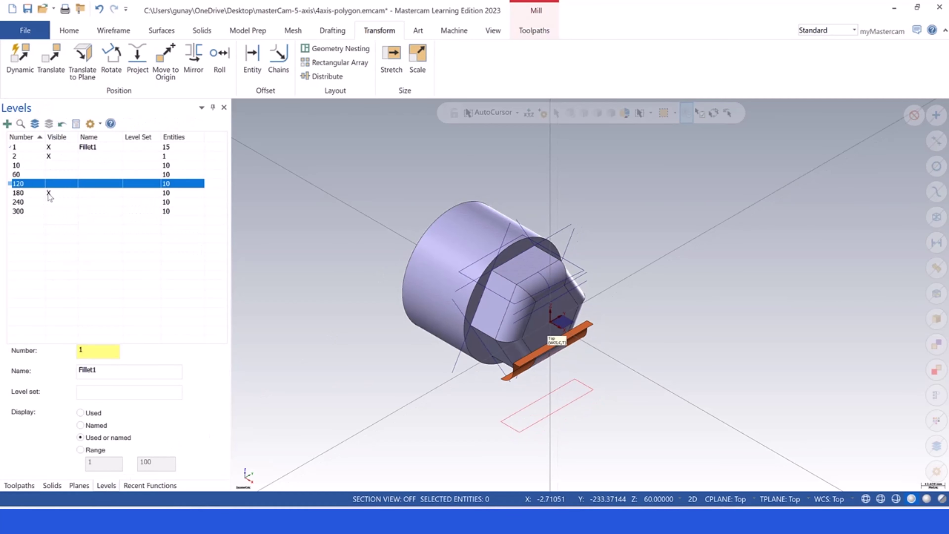
pyautogui.click(48, 193)
pyautogui.click(20, 485)
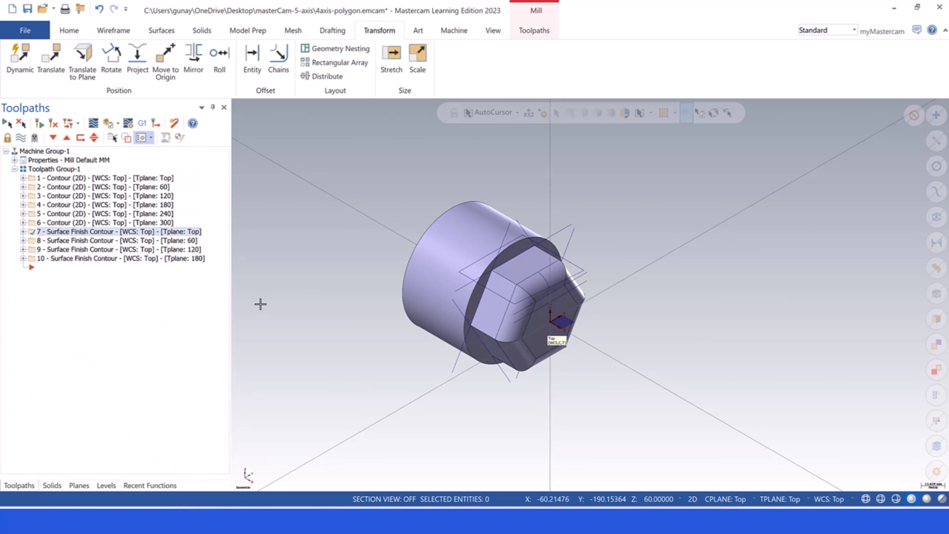
pyautogui.click(27, 10)
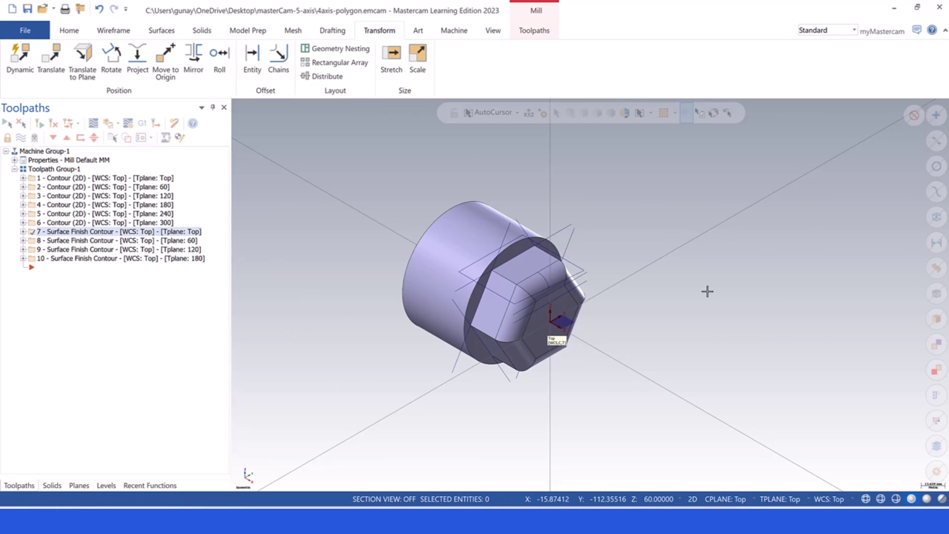
pyautogui.scroll(2, 673, 261)
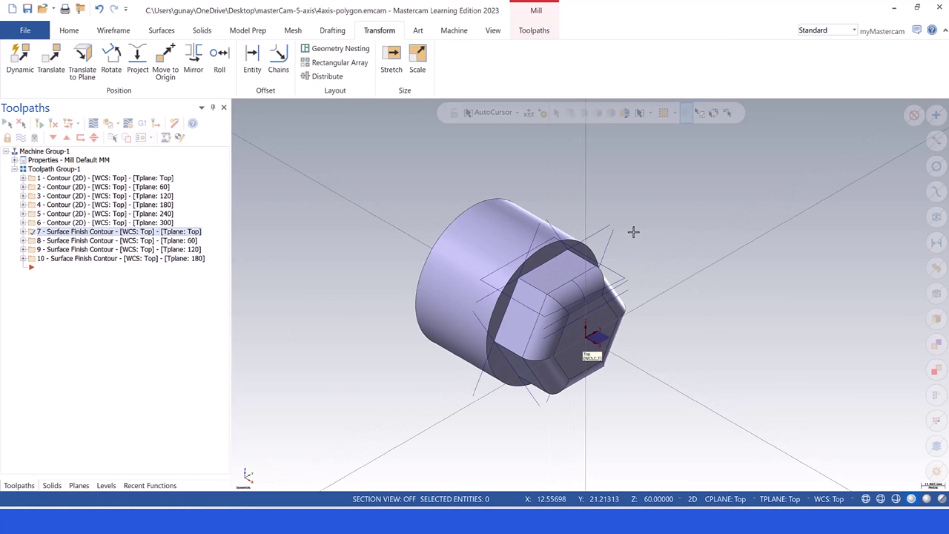
pyautogui.scroll(1, 688, 286)
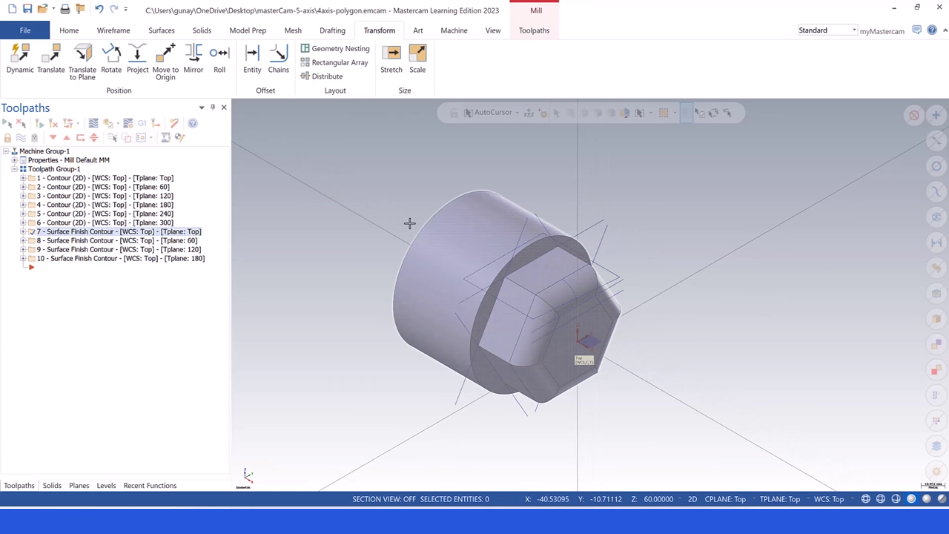
pyautogui.scroll(-1, 343, 214)
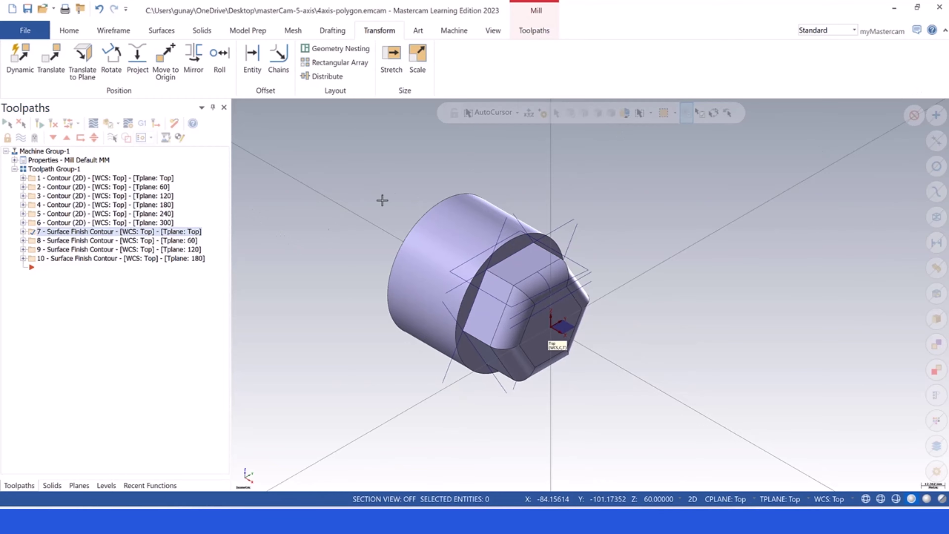
pyautogui.scroll(-1, 385, 198)
pyautogui.scroll(1, 384, 198)
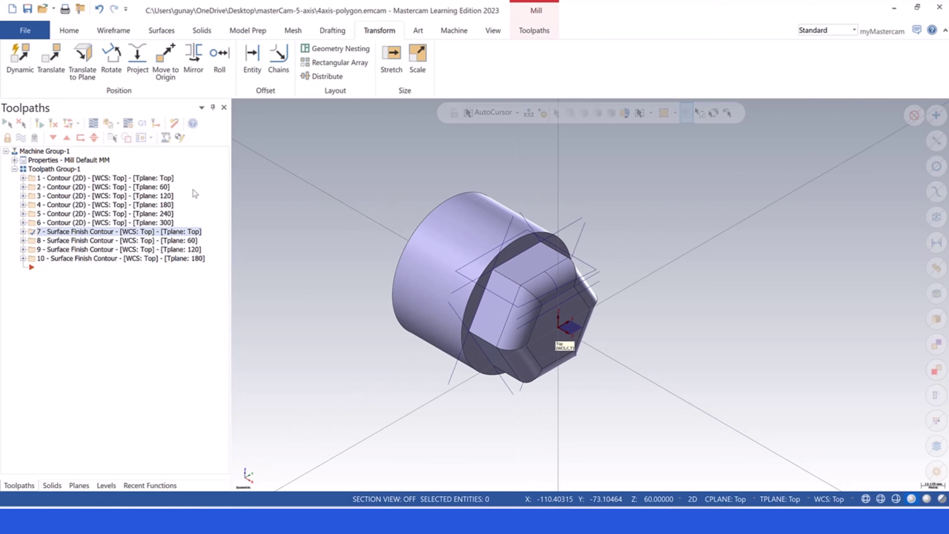
pyautogui.click(26, 10)
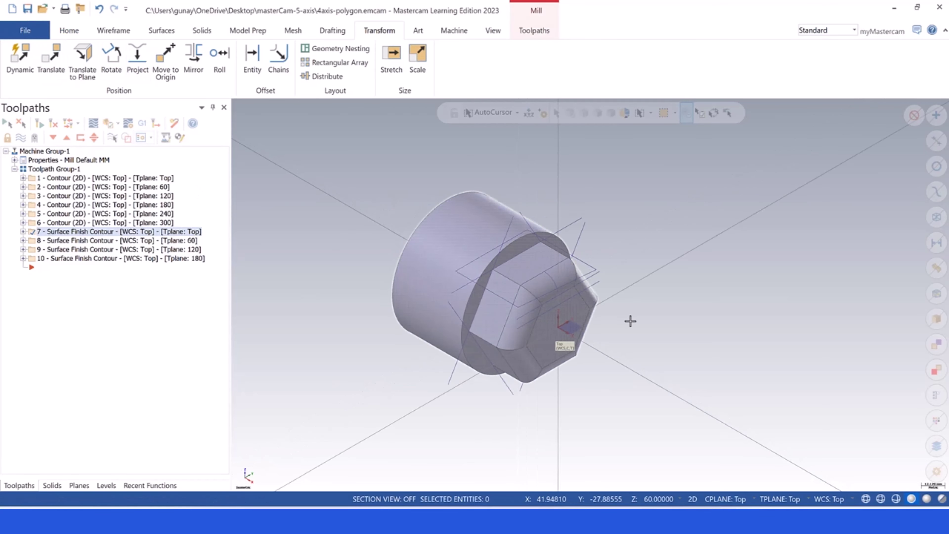
pyautogui.scroll(2, 604, 238)
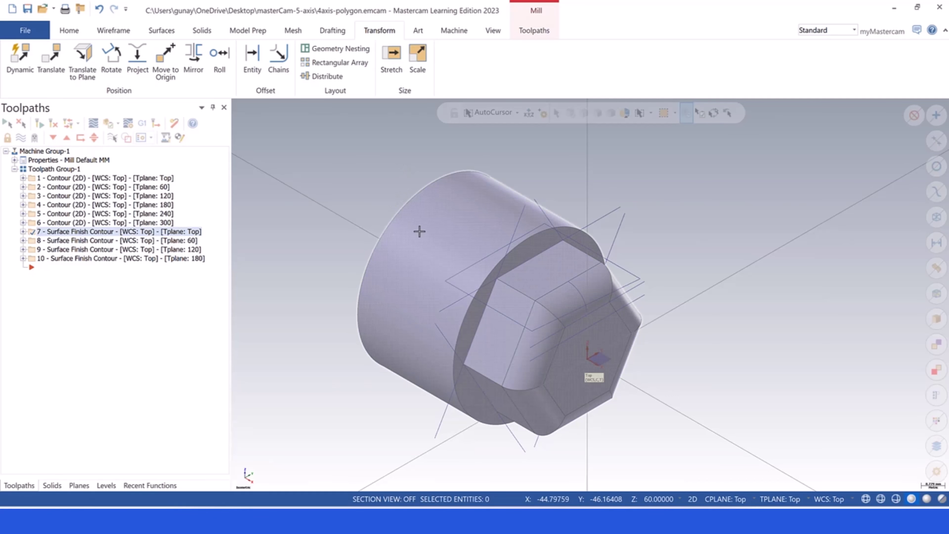
pyautogui.scroll(-4, 419, 231)
pyautogui.scroll(5, 507, 276)
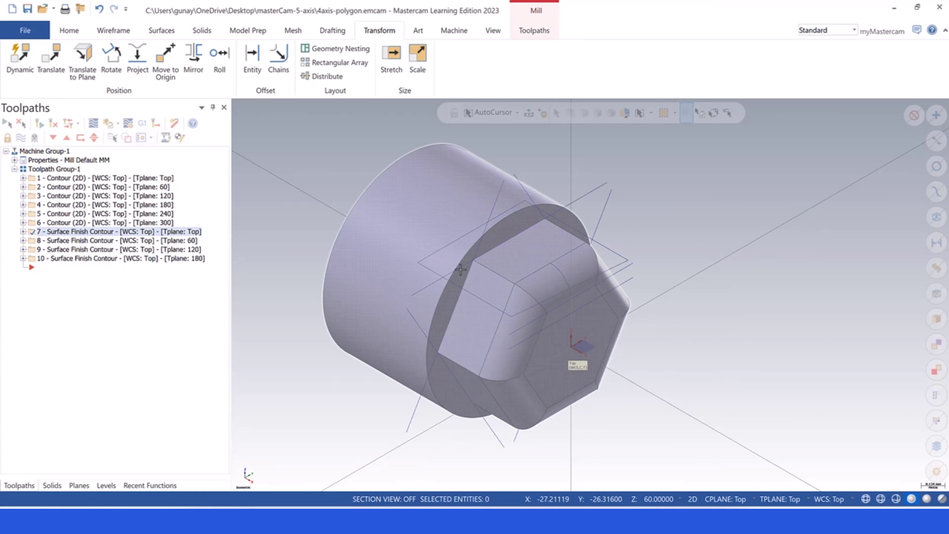
pyautogui.scroll(-2, 387, 246)
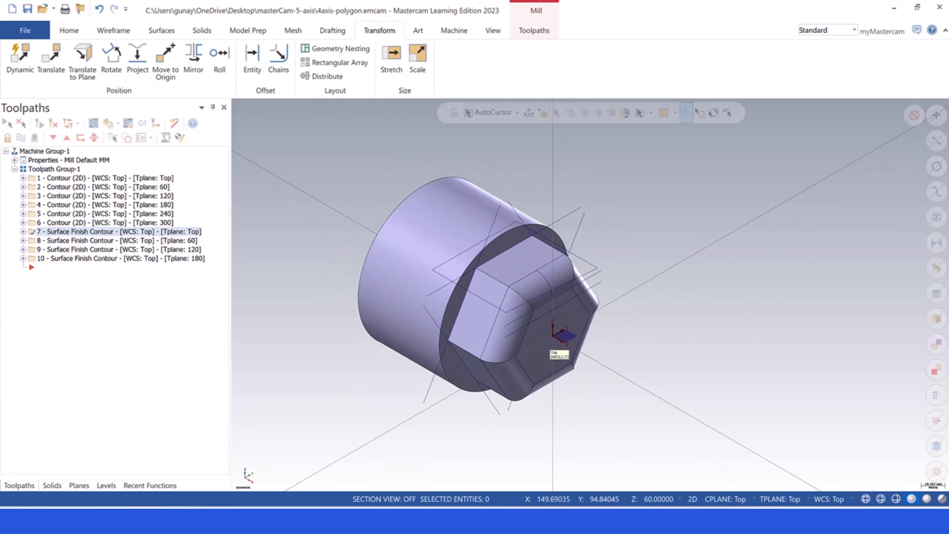